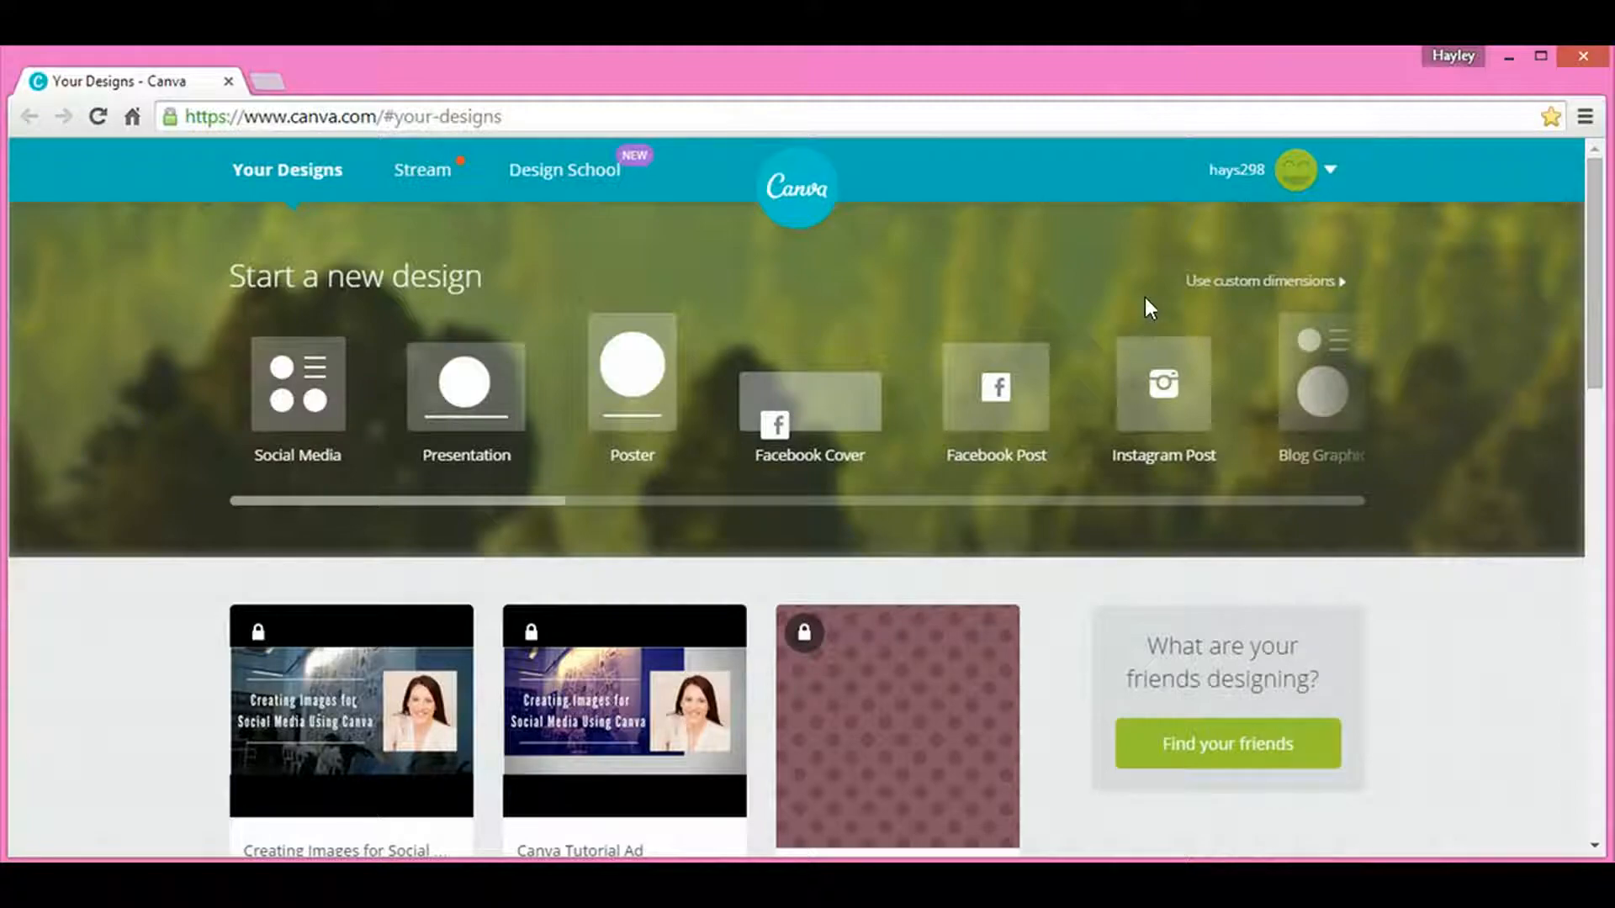
# Step: Examine the existing designs and the full range of preset design types available for starting a new design
pyautogui.scroll(-2, 945, 683)
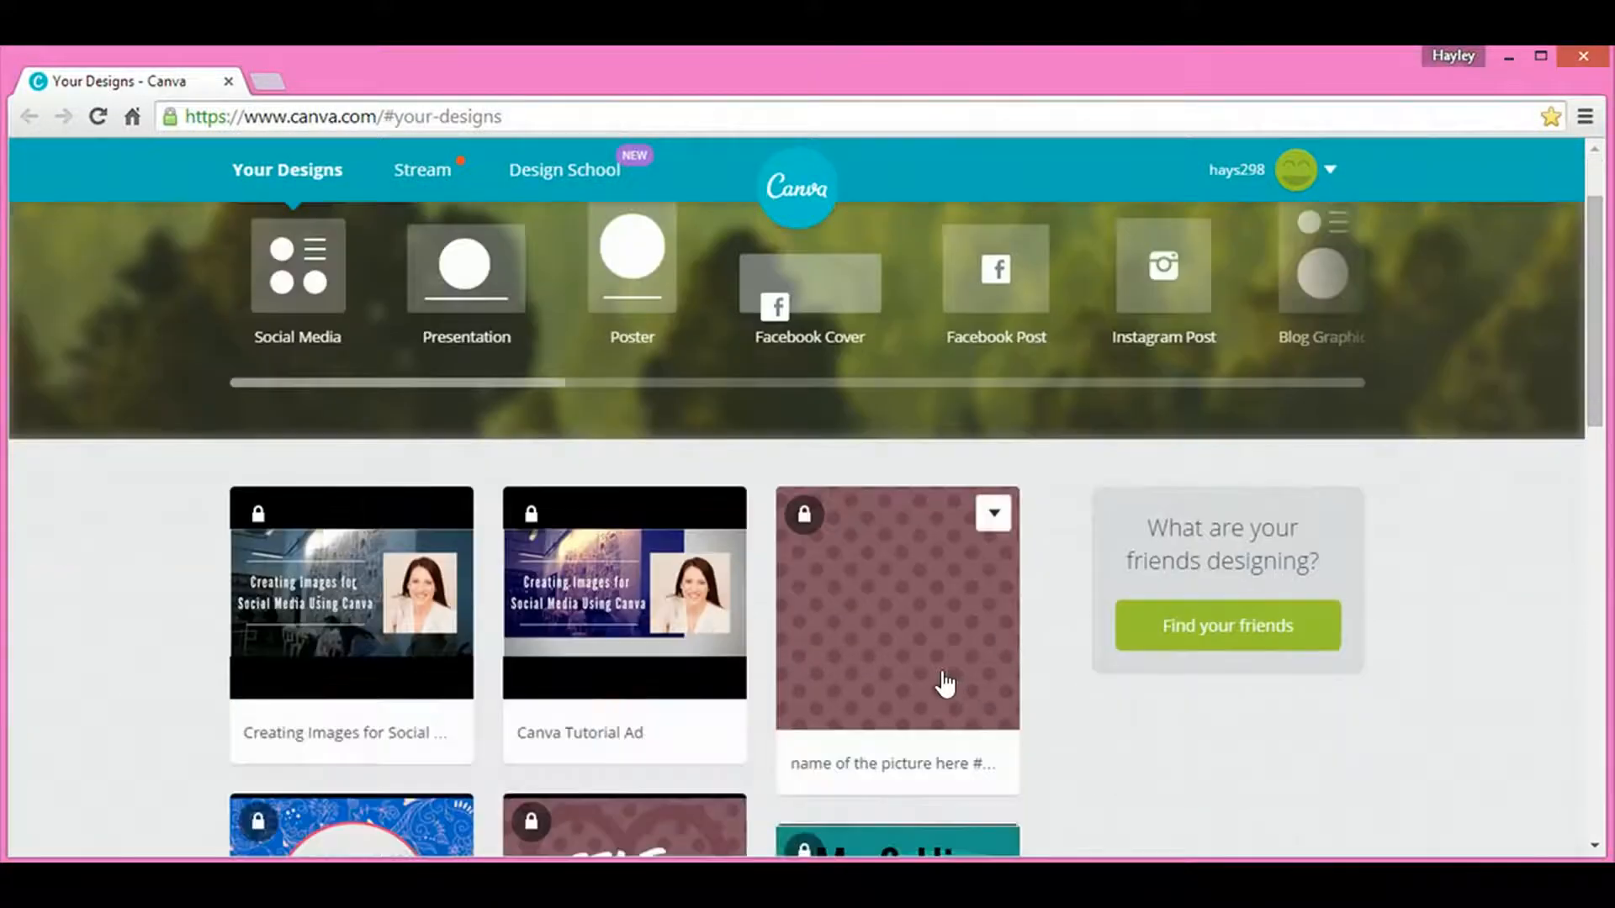
pyautogui.scroll(-2, 946, 683)
pyautogui.scroll(4, 1006, 582)
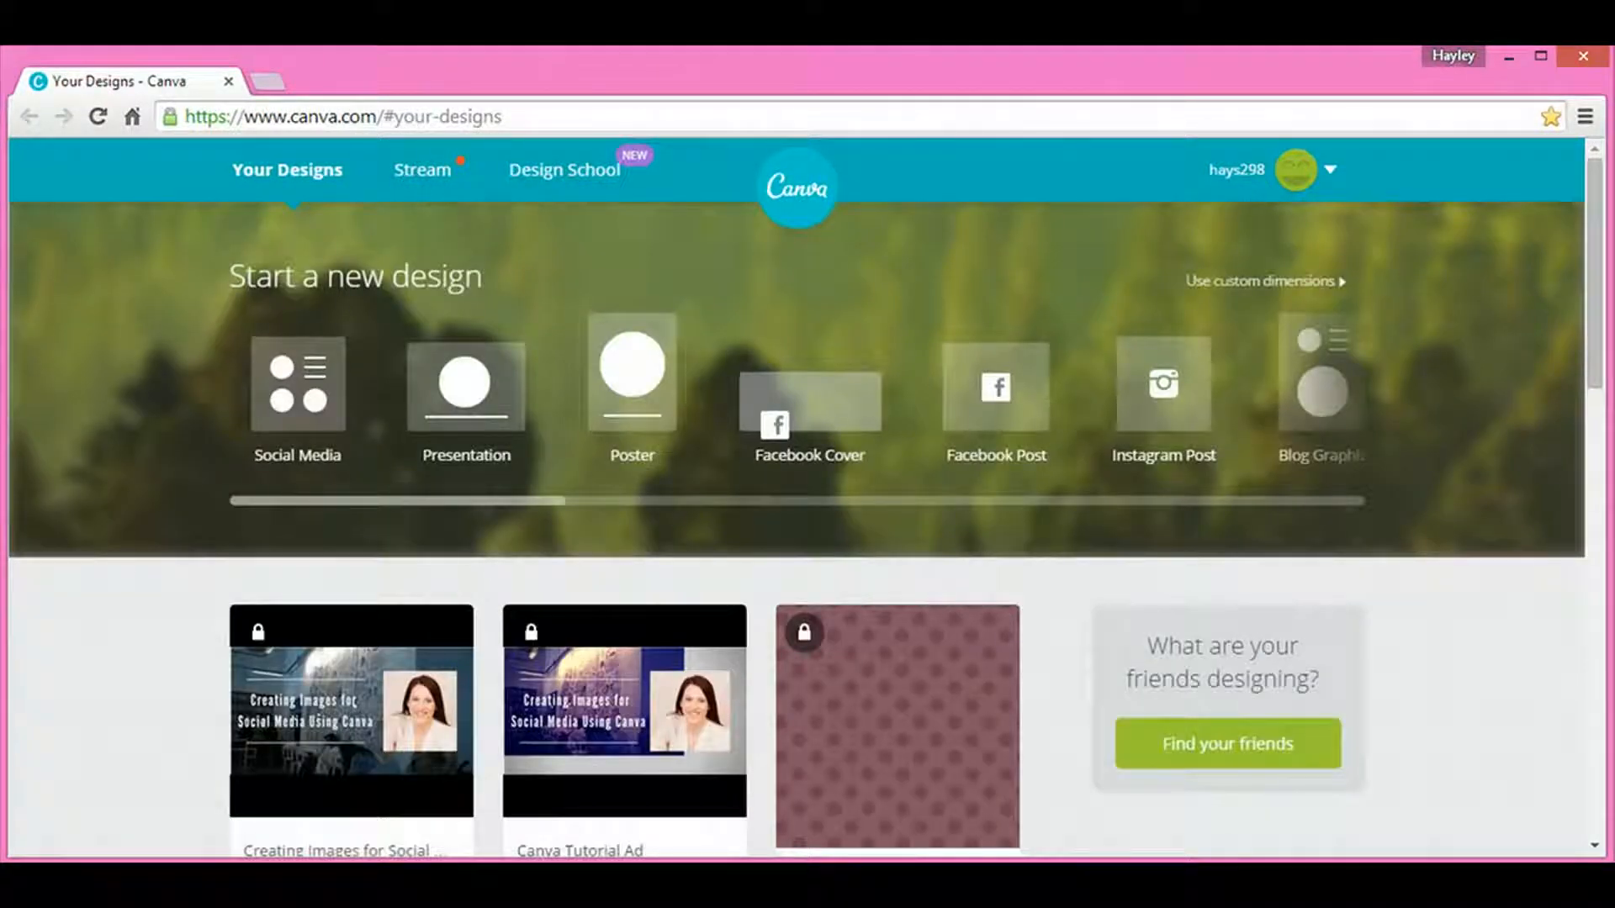
pyautogui.moveTo(269, 829)
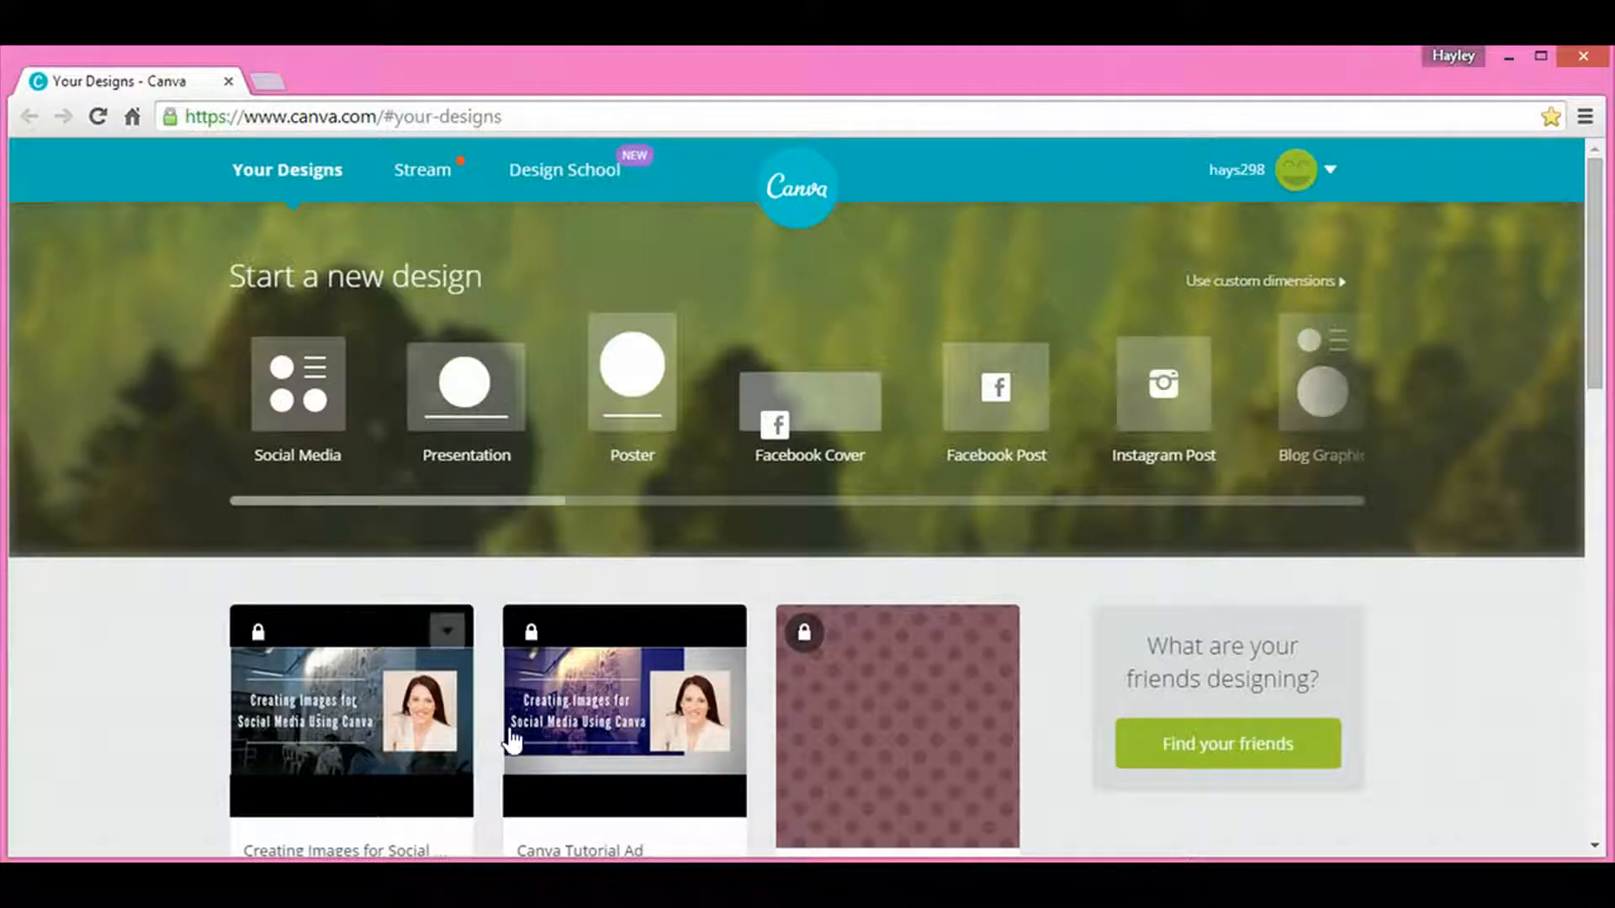
pyautogui.moveTo(706, 782)
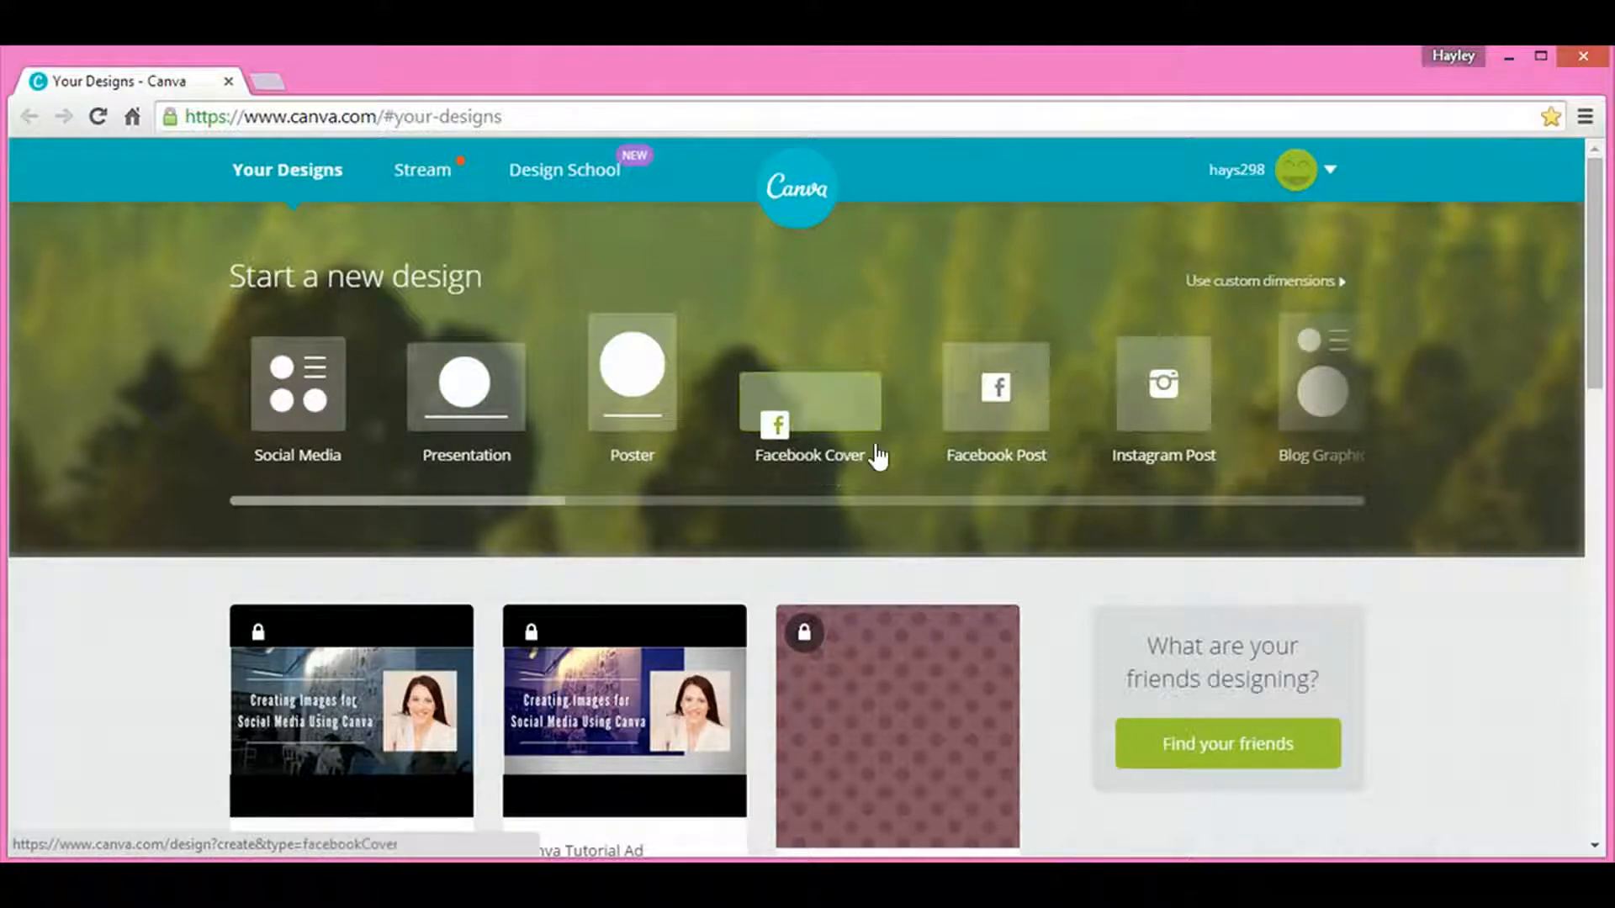
pyautogui.moveTo(410, 507); pyautogui.dragTo(1244, 512)
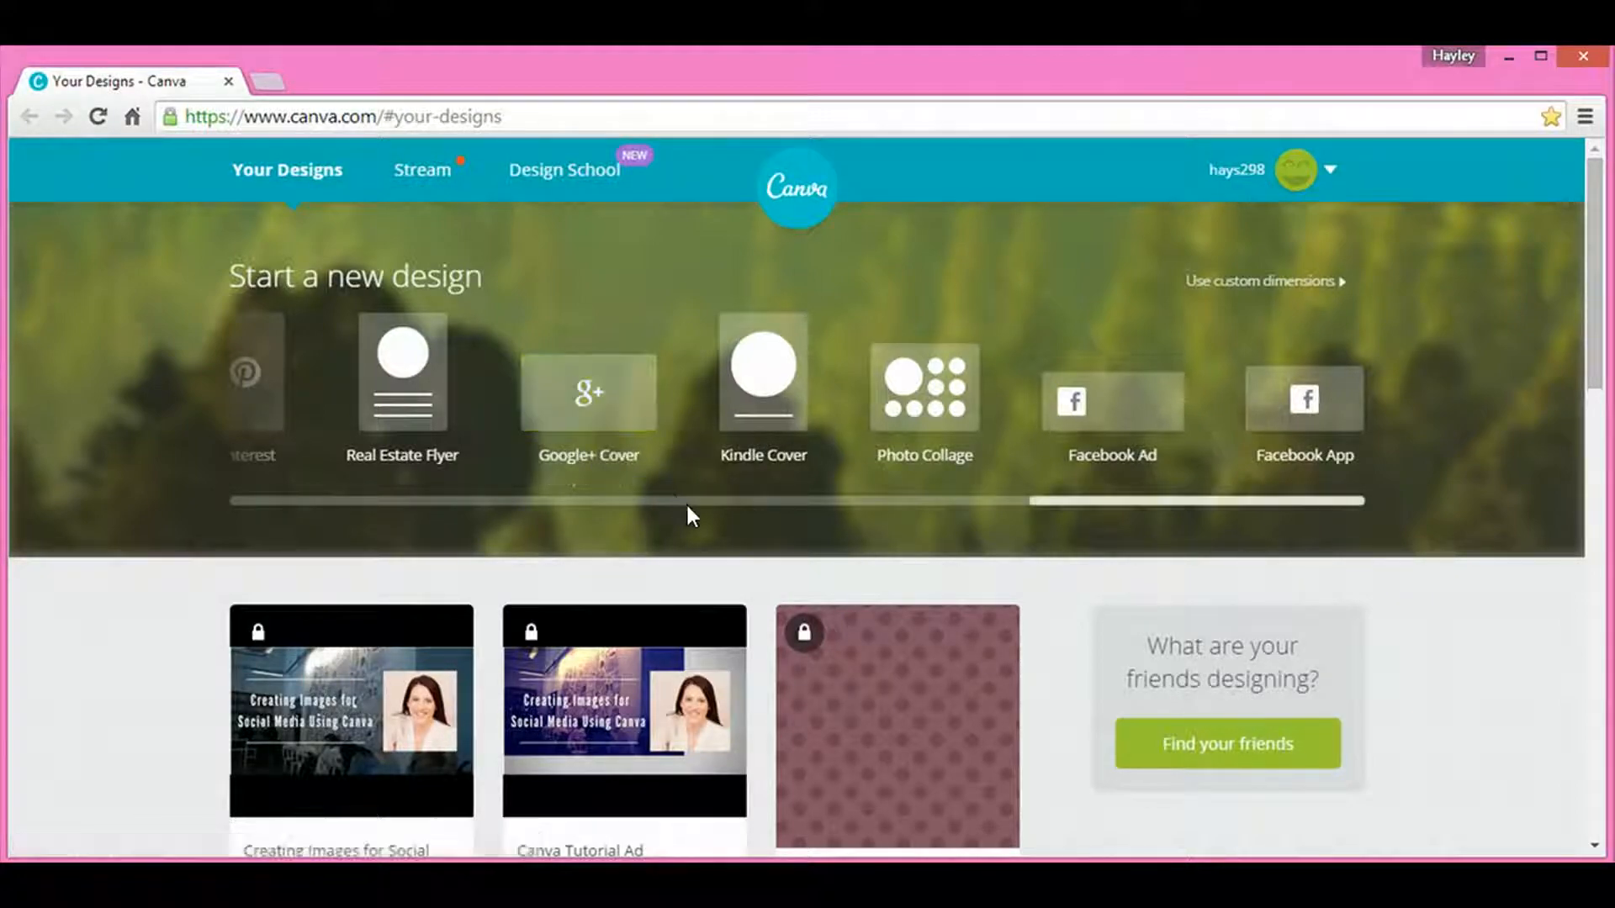
pyautogui.moveTo(1056, 503); pyautogui.dragTo(959, 508)
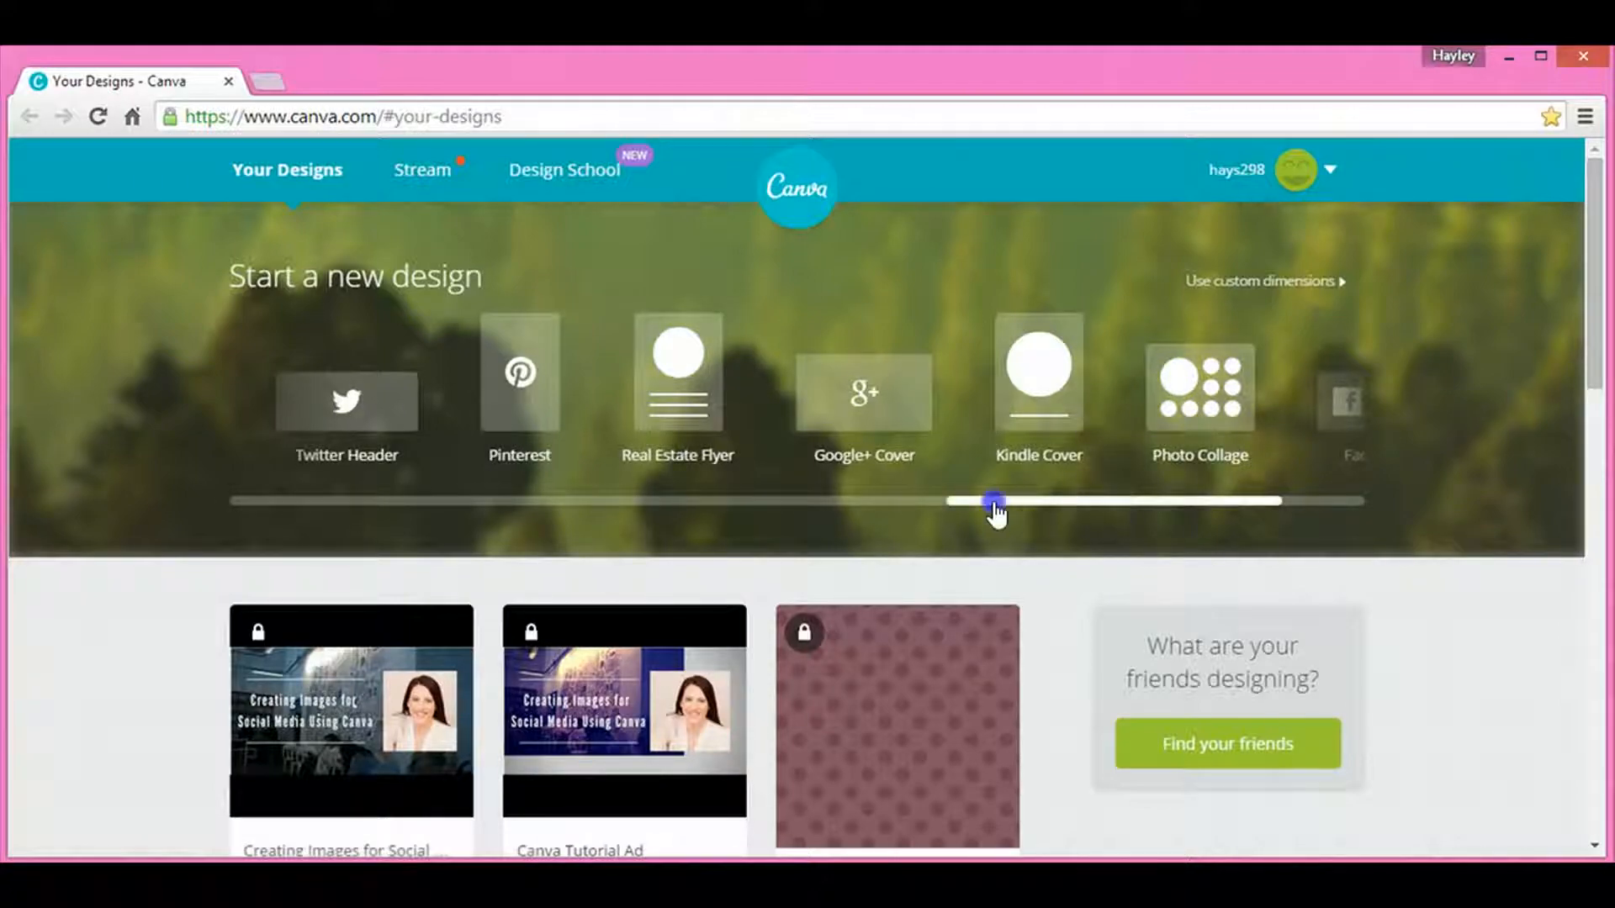
pyautogui.moveTo(995, 508); pyautogui.dragTo(715, 517)
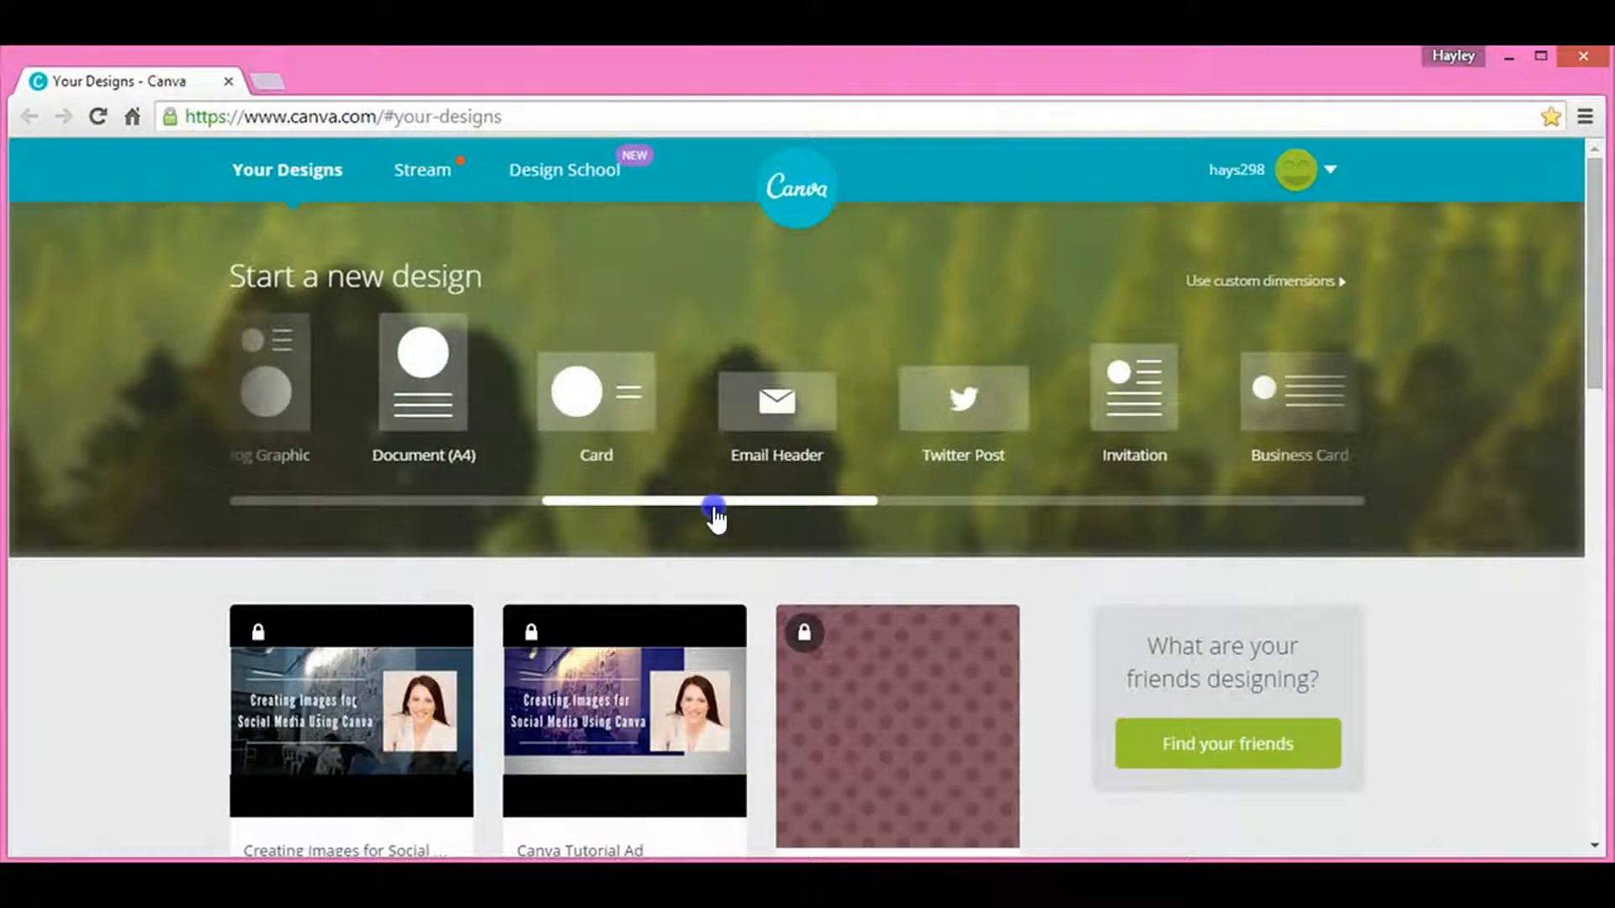
pyautogui.moveTo(715, 515); pyautogui.dragTo(336, 513)
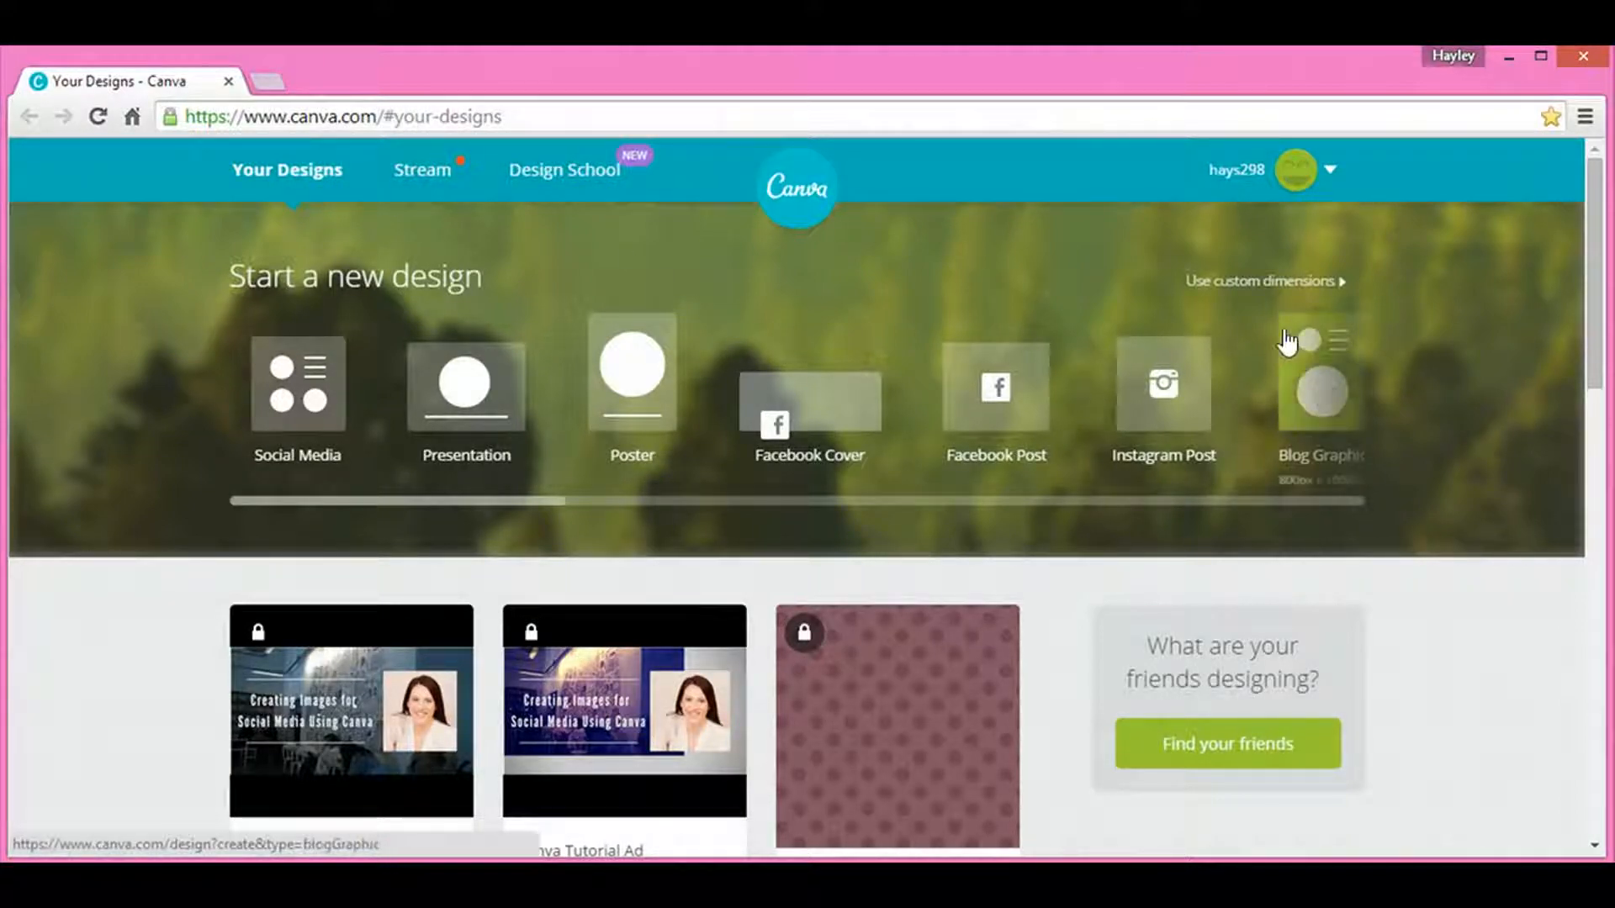
pyautogui.click(1270, 284)
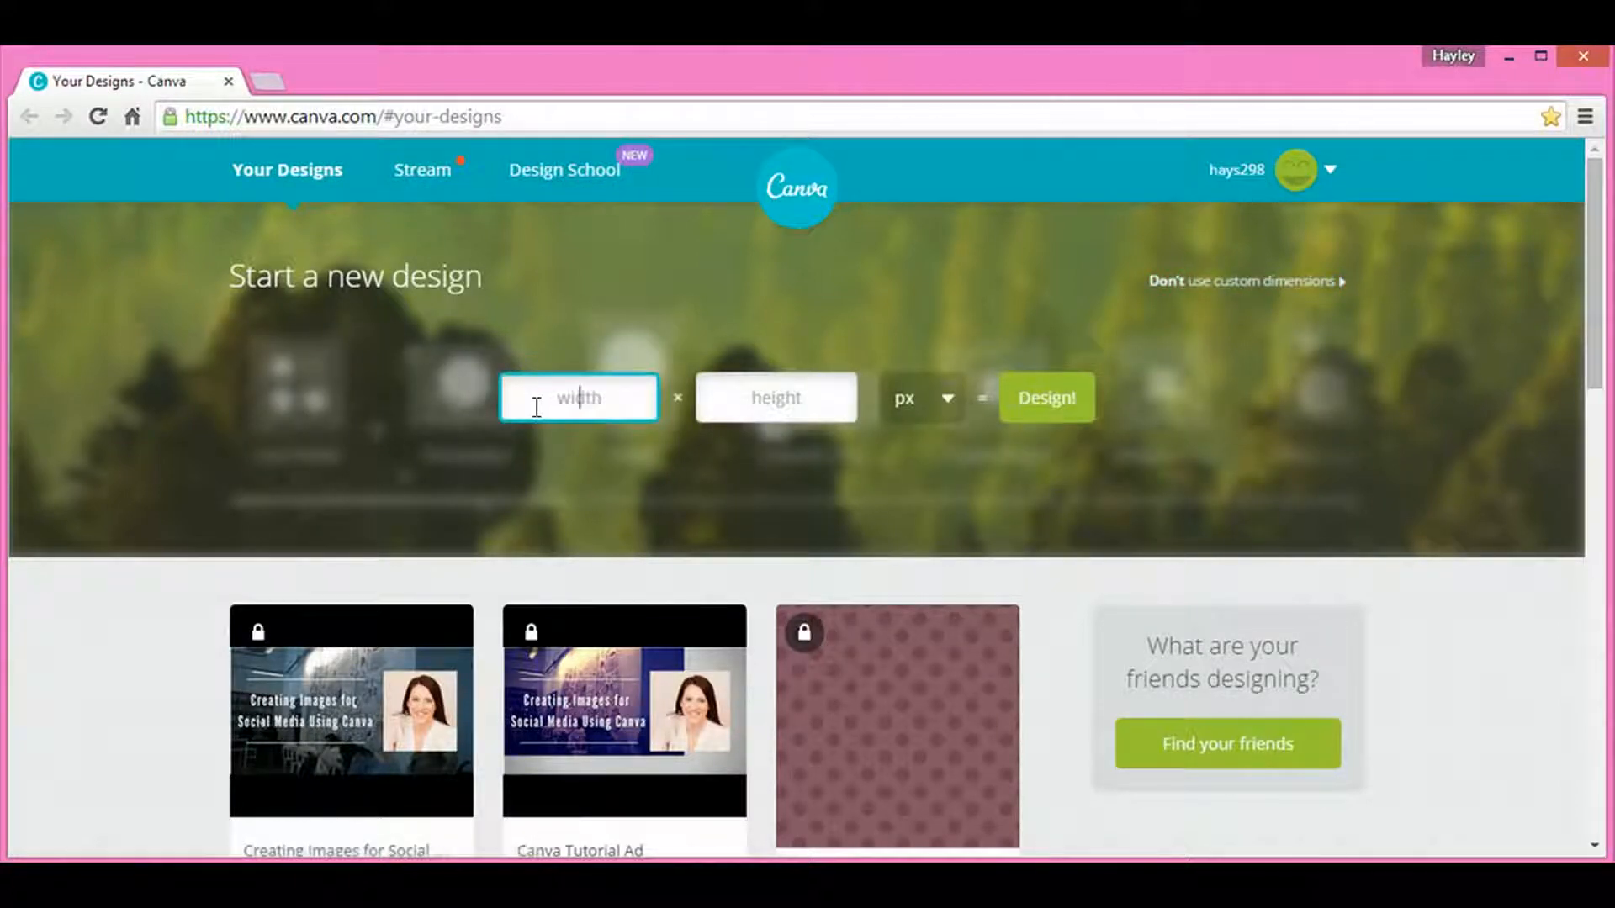
pyautogui.click(945, 402)
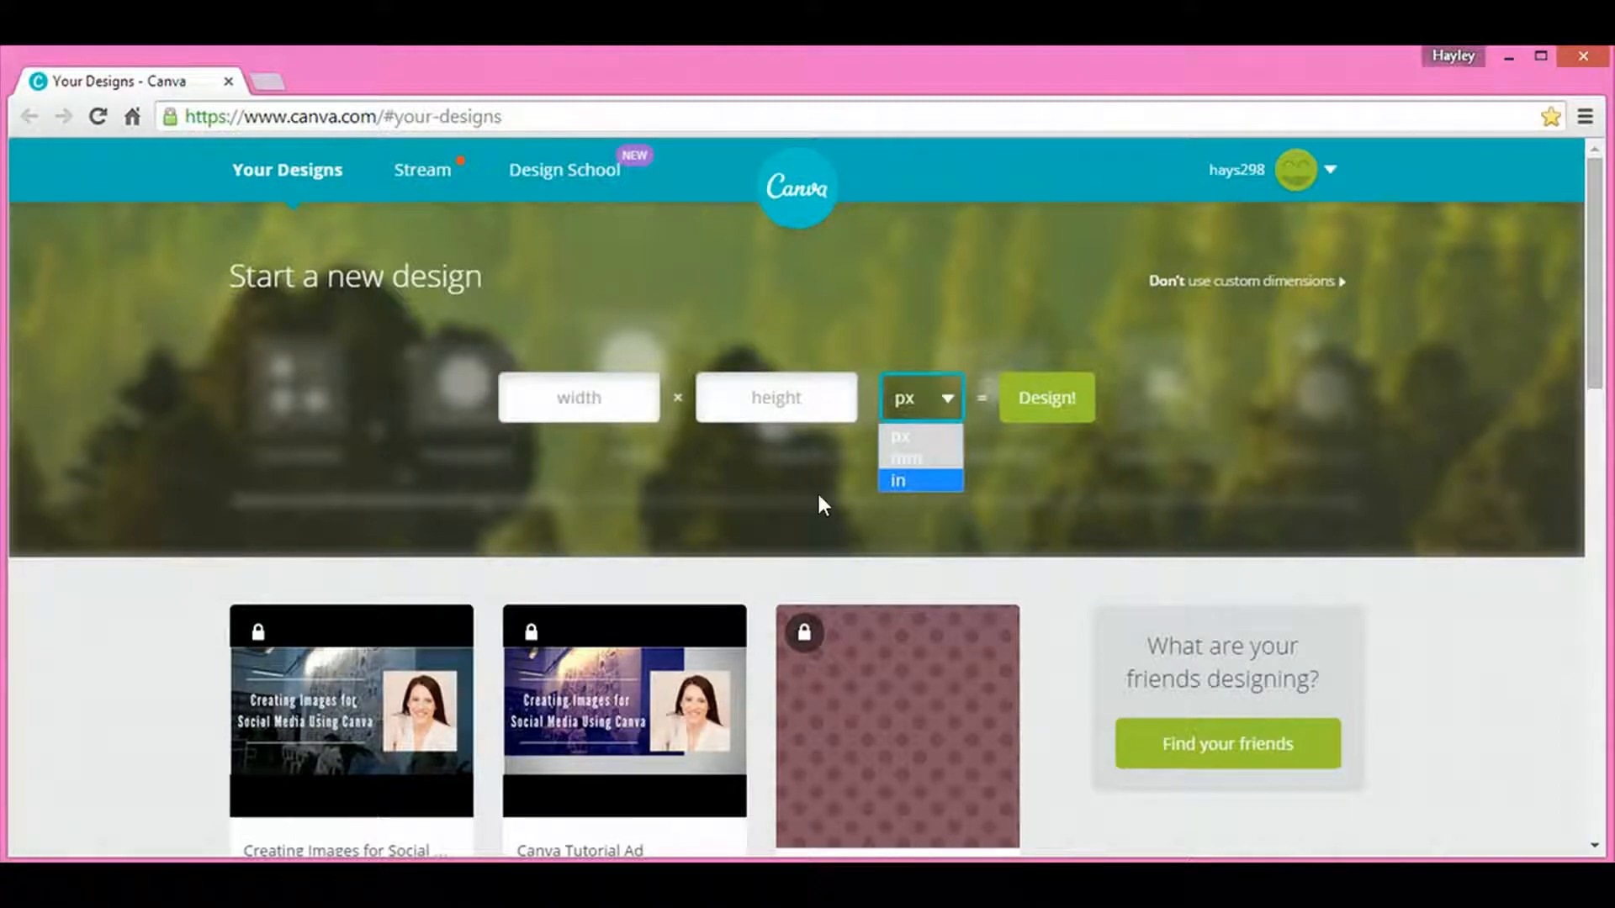
pyautogui.click(1016, 311)
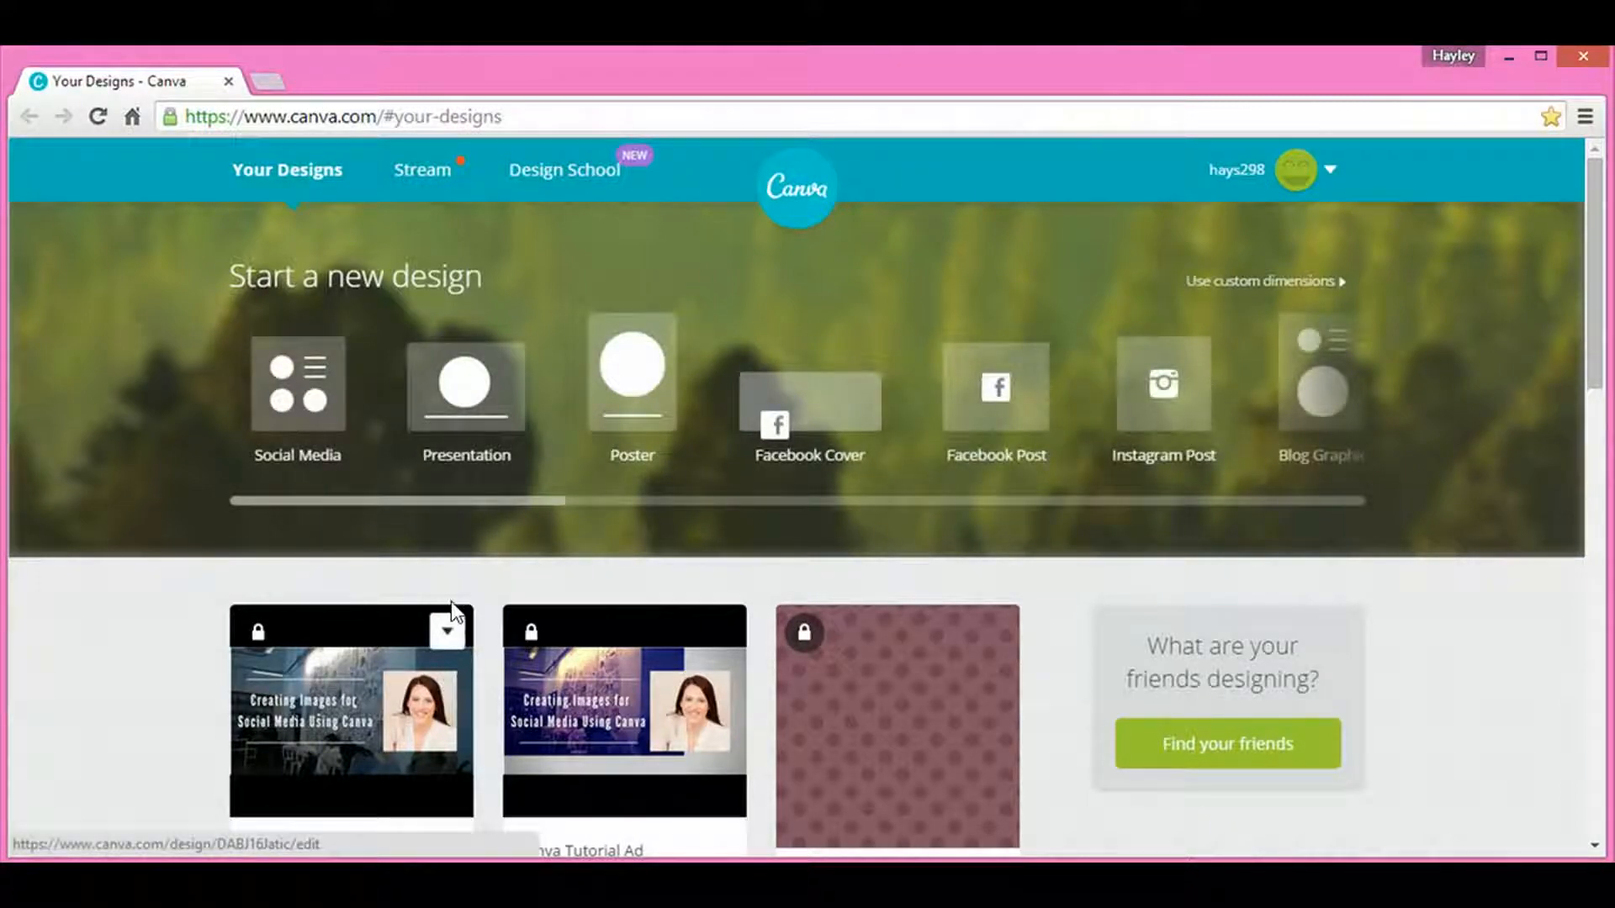
# Step: Create a new Facebook Post design and bring its blank page up for editing
pyautogui.click(998, 400)
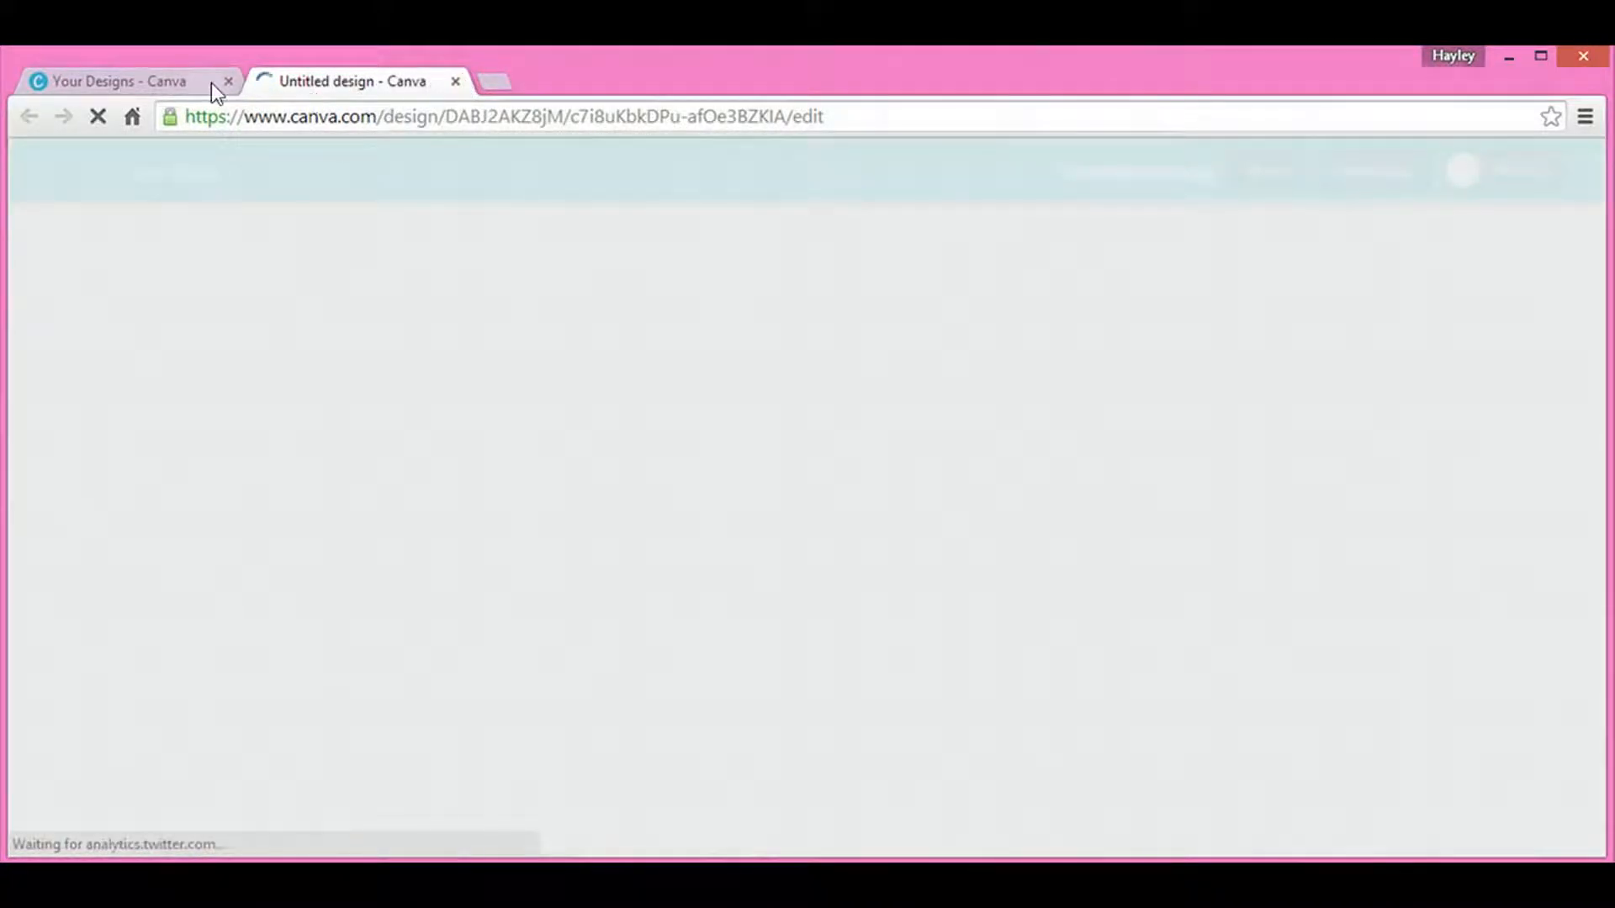
pyautogui.click(202, 83)
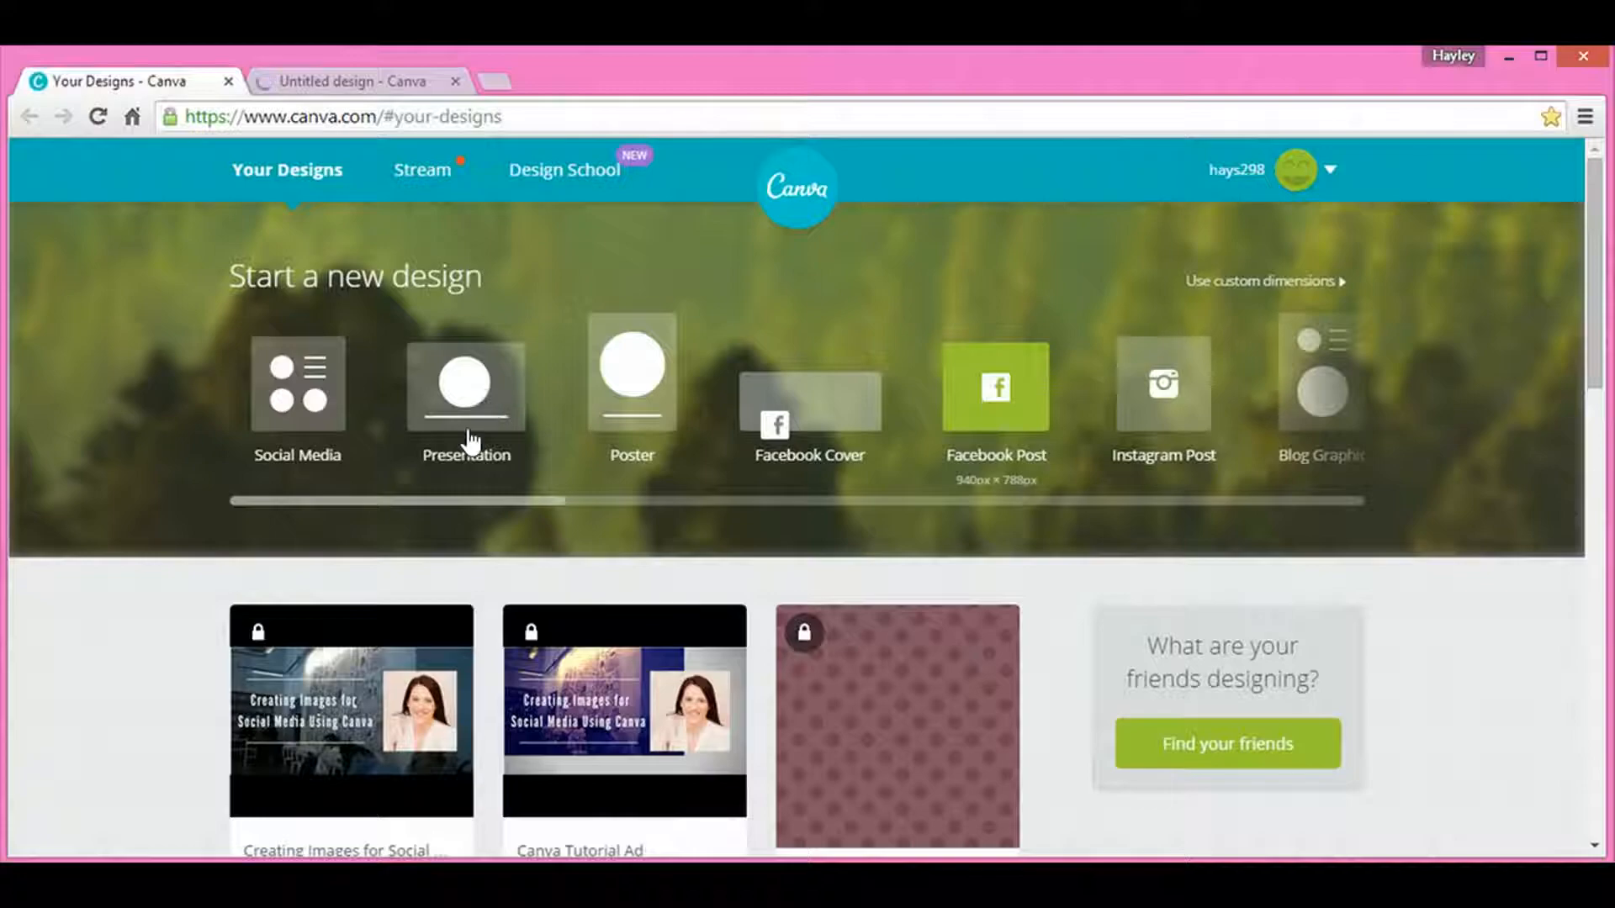
pyautogui.click(337, 78)
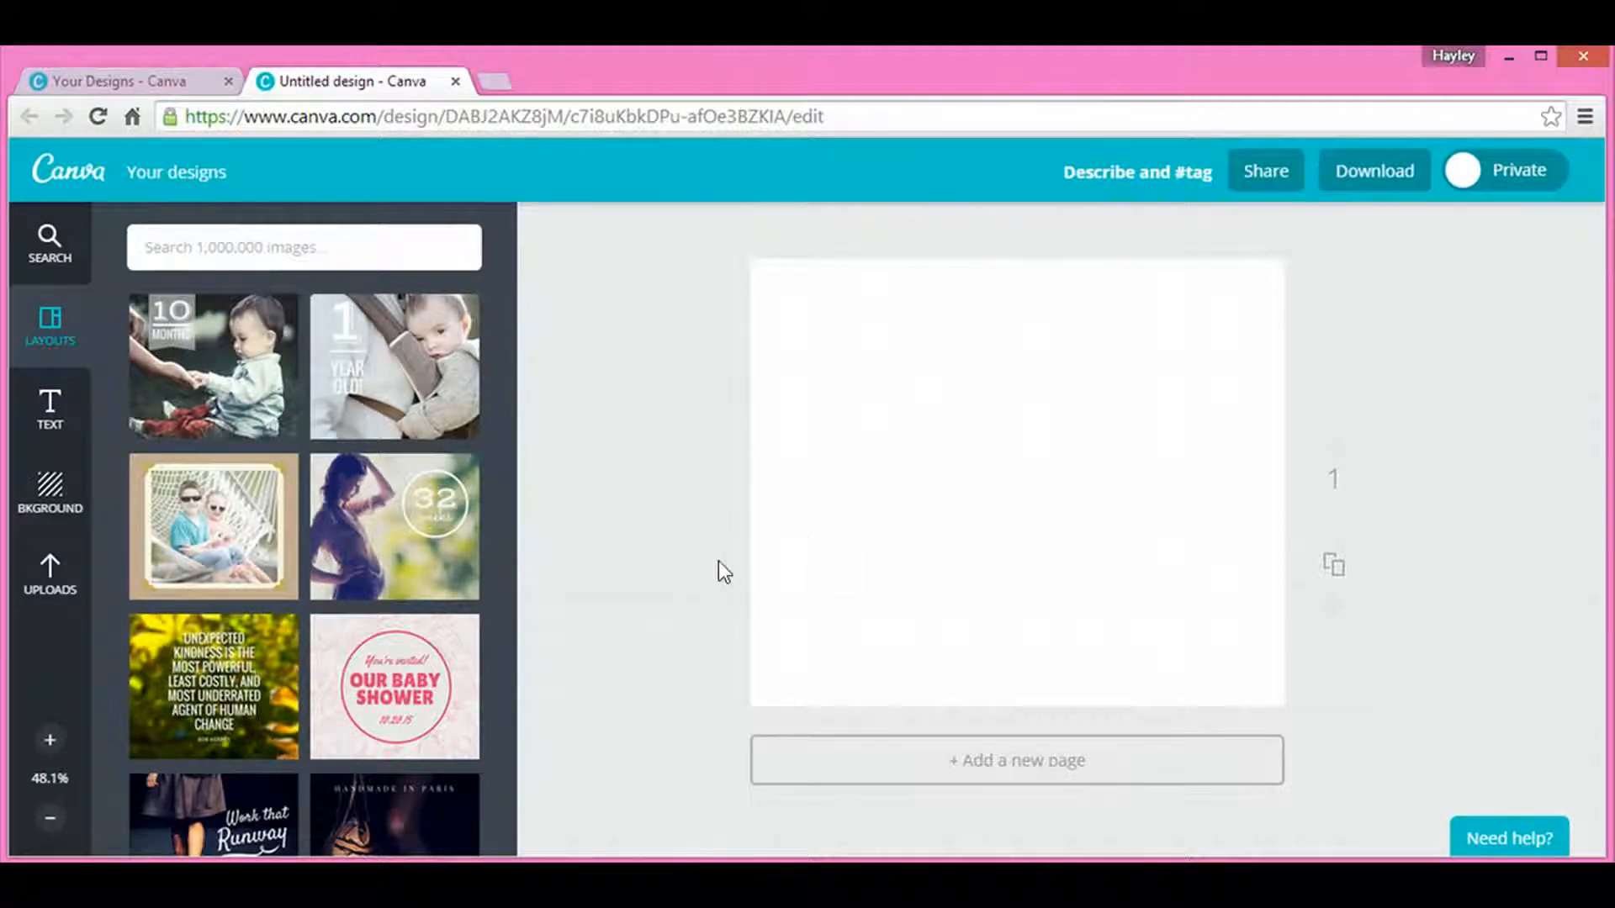
# Step: Try a solid yellow page background, and replace it with the free dark red zigzag pattern
pyautogui.click(50, 505)
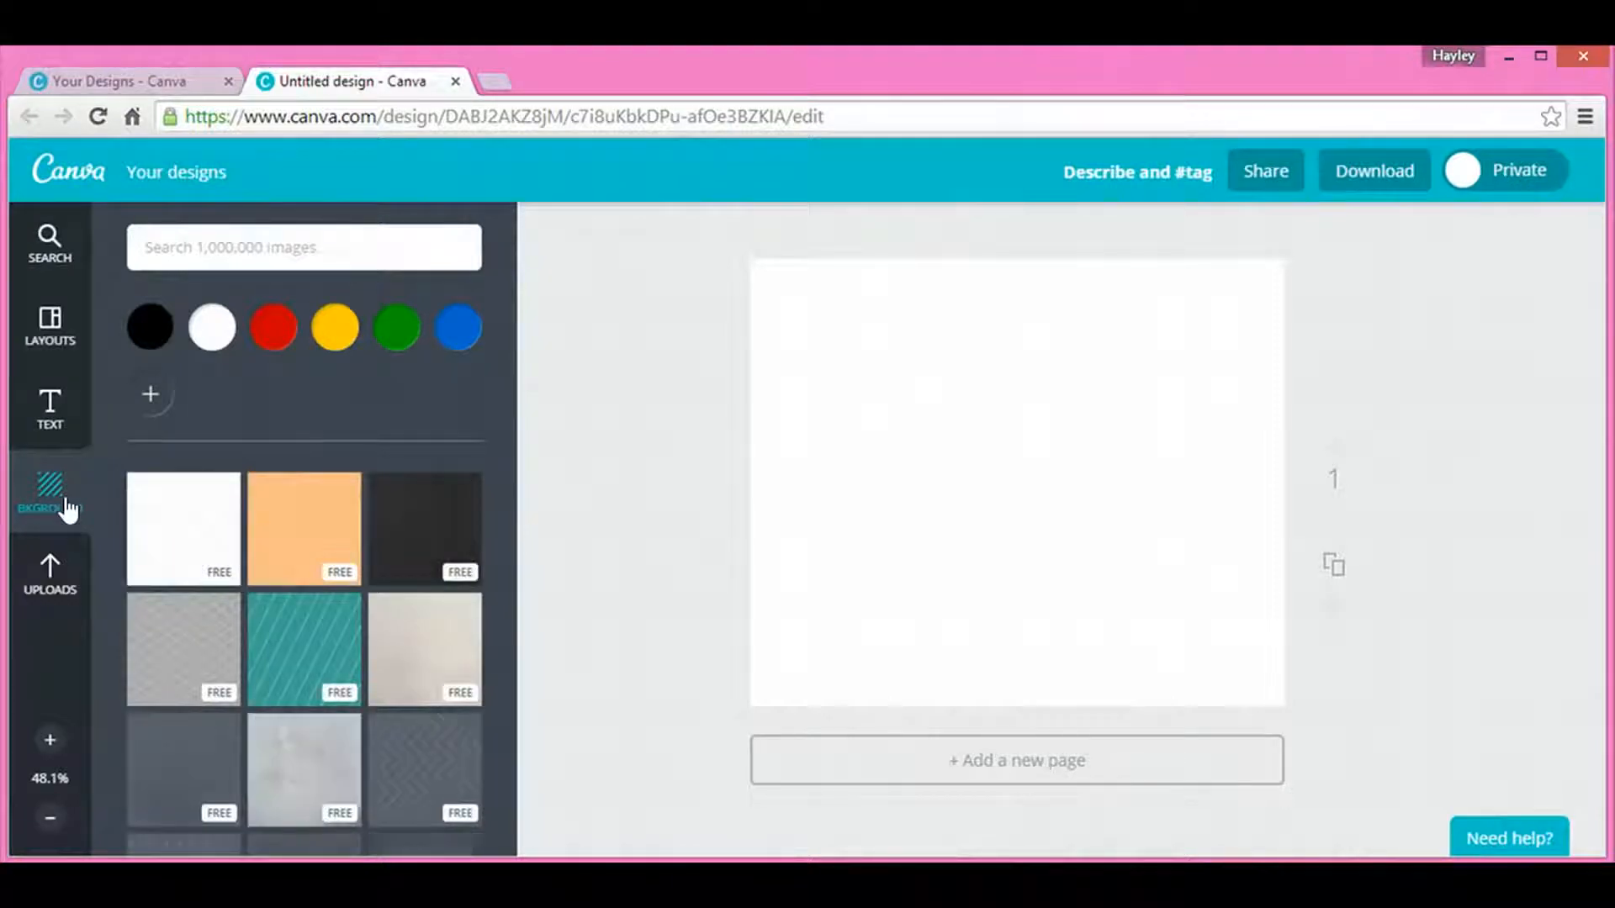
pyautogui.click(336, 330)
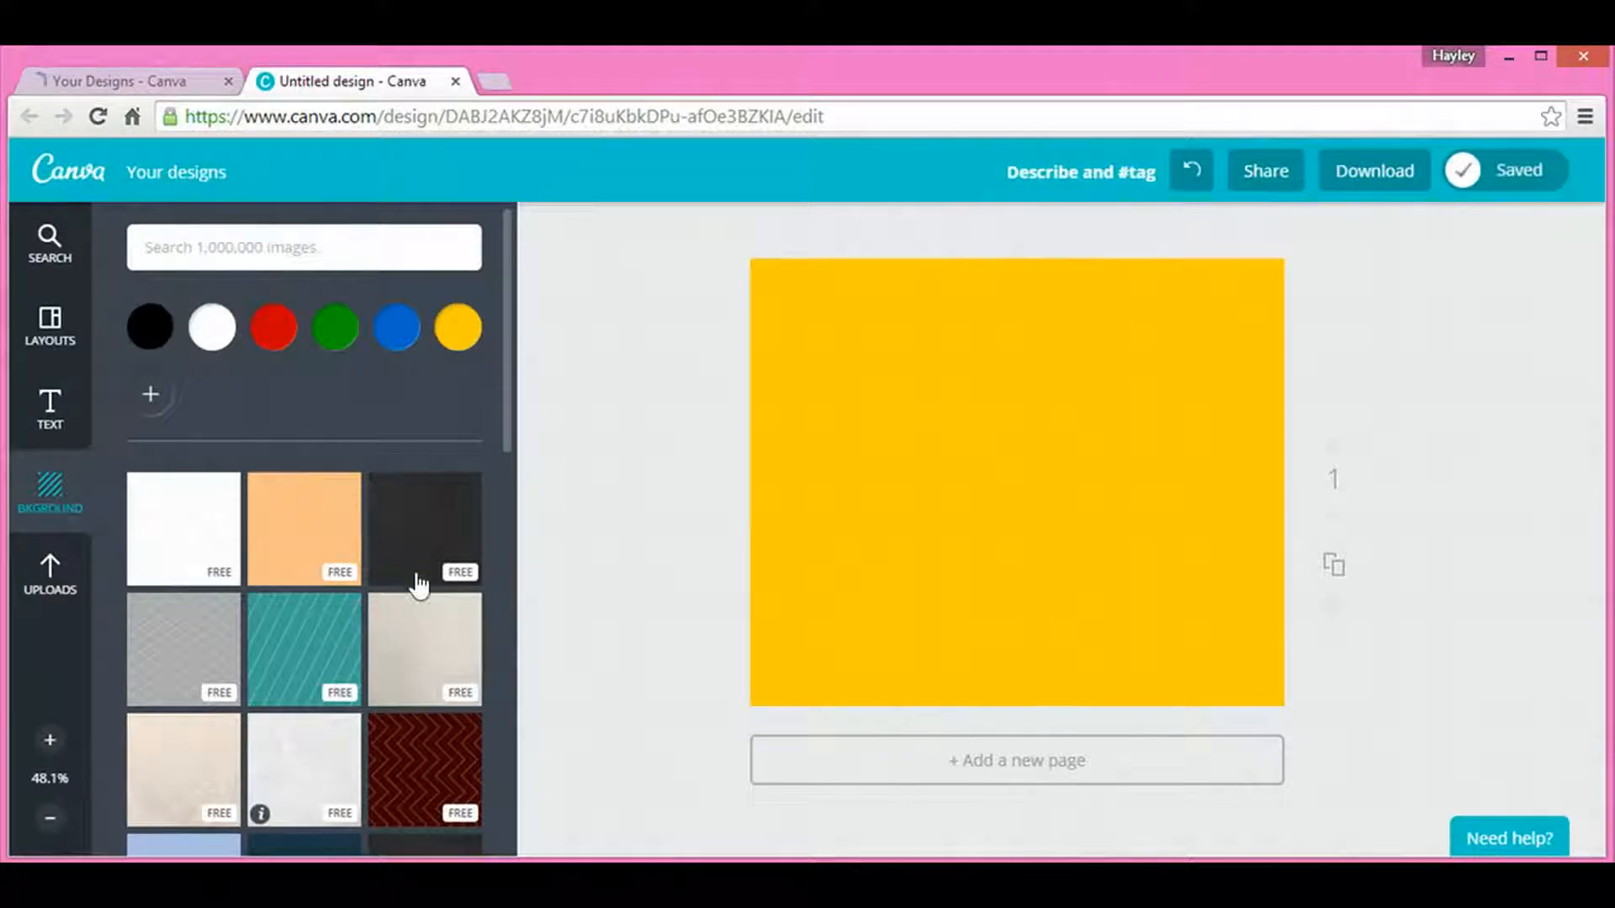
pyautogui.scroll(-2, 418, 584)
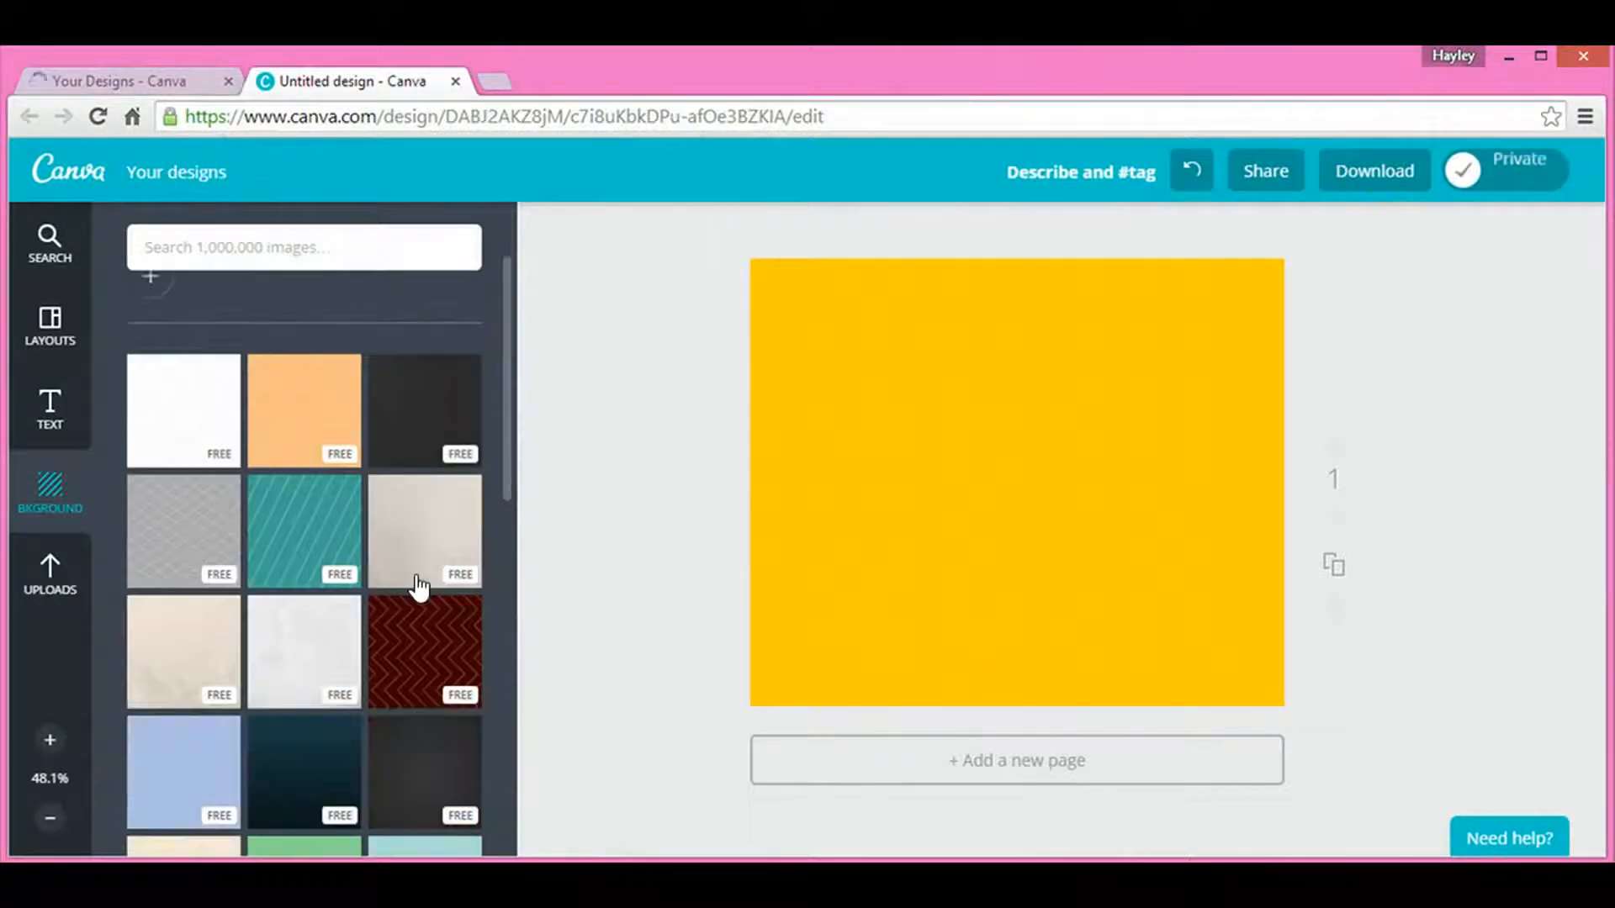
pyautogui.scroll(-2, 366, 518)
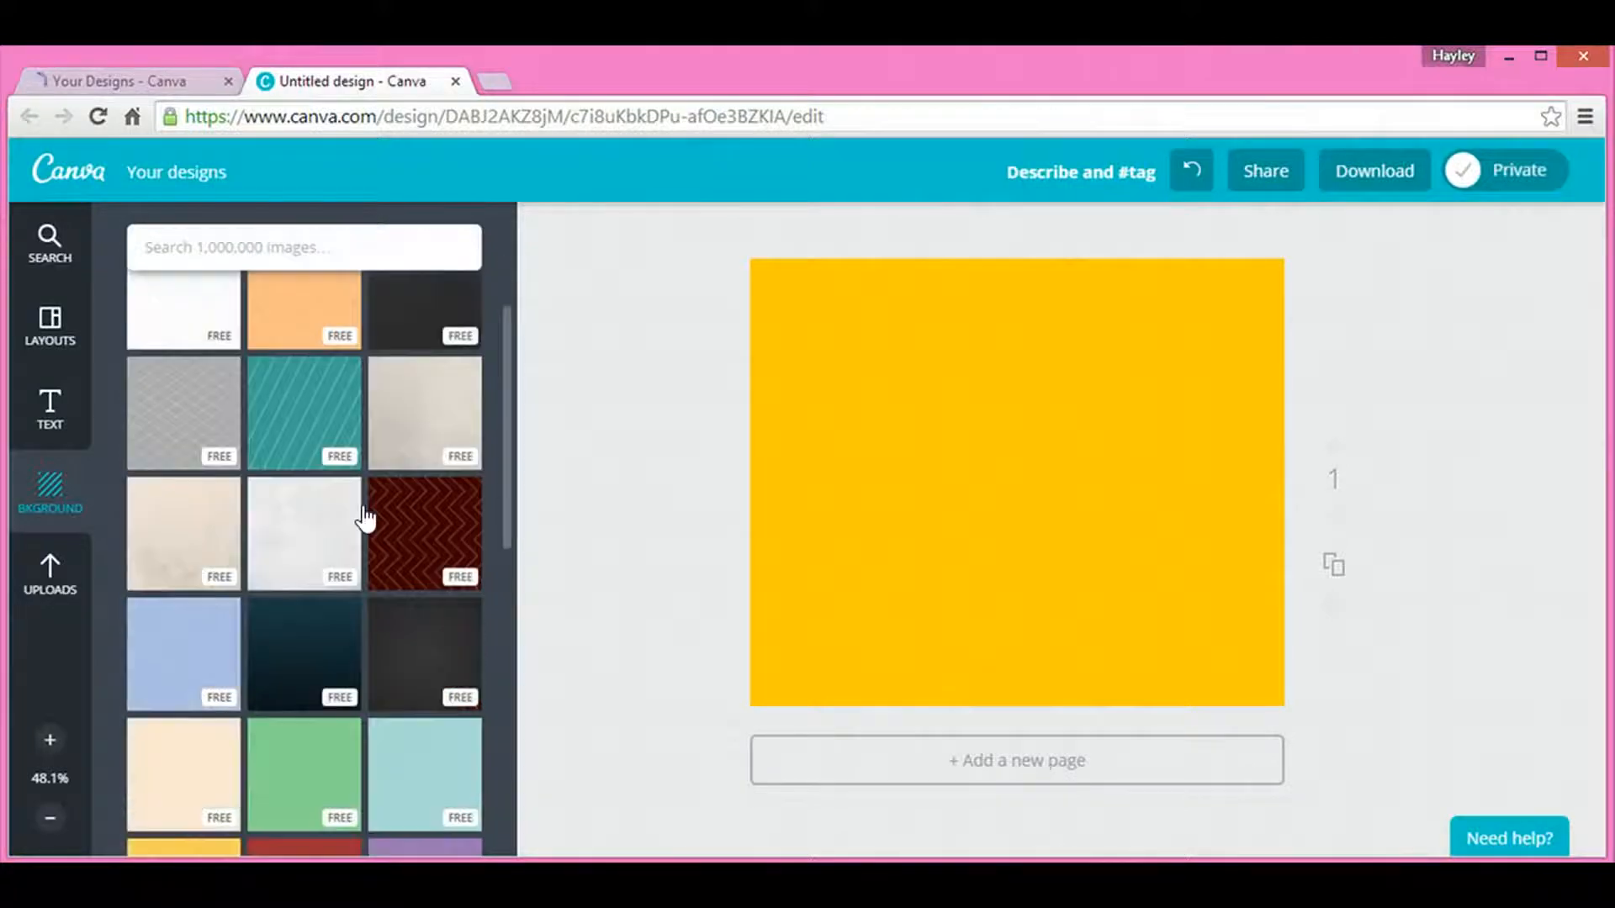
pyautogui.click(429, 555)
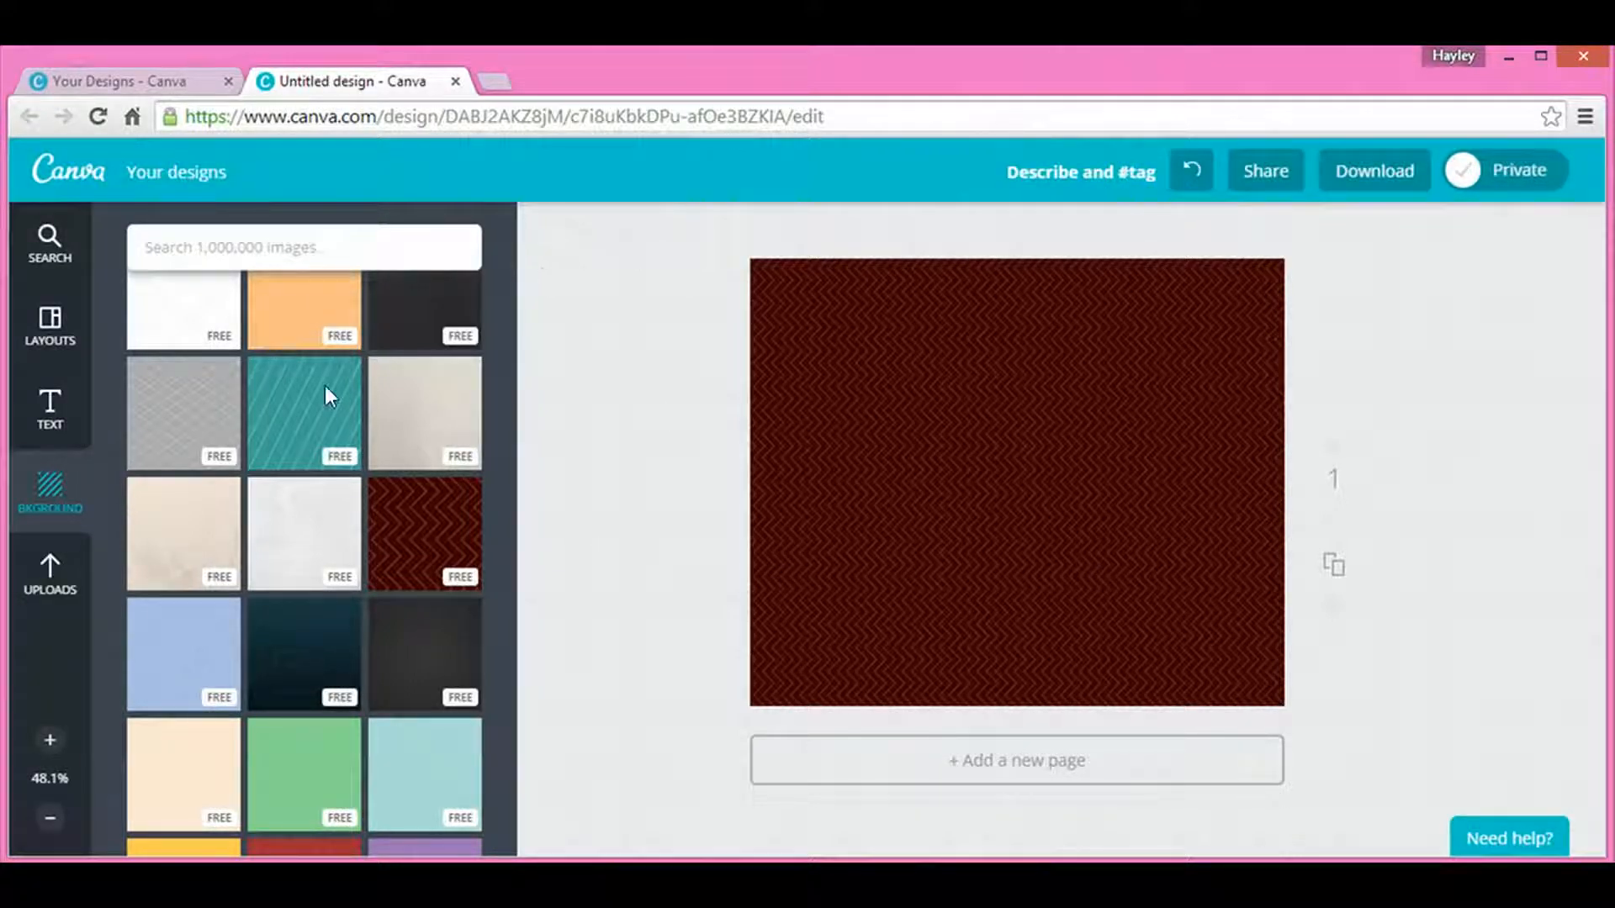
# Step: Recolour the zigzag background pattern with the custom colour code 774553
pyautogui.scroll(3, 325, 395)
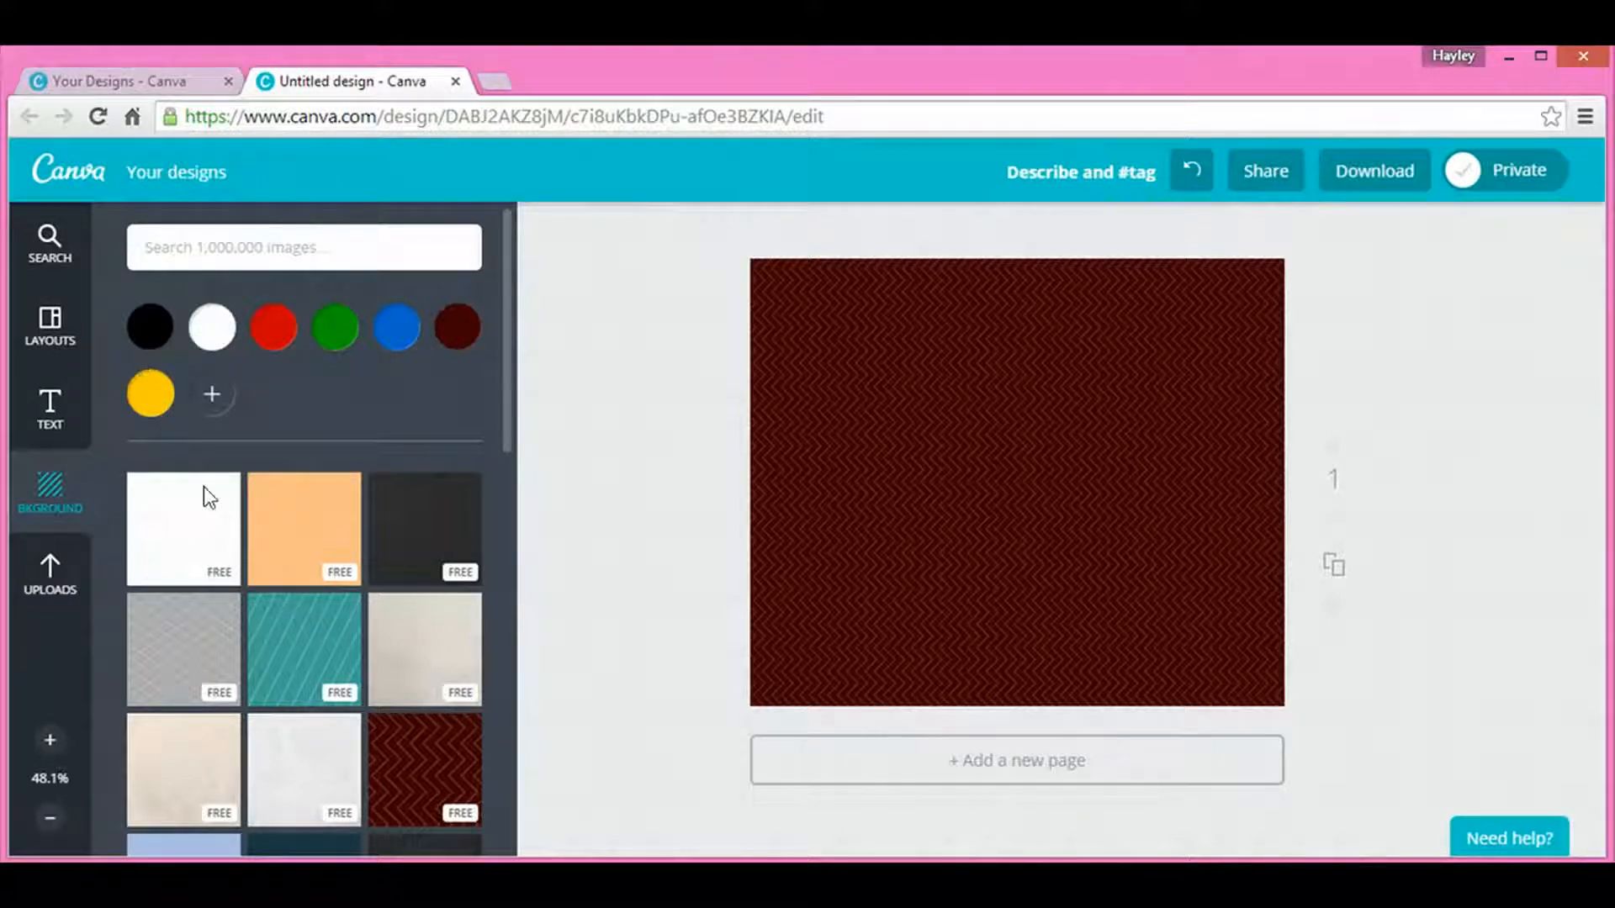
pyautogui.click(215, 402)
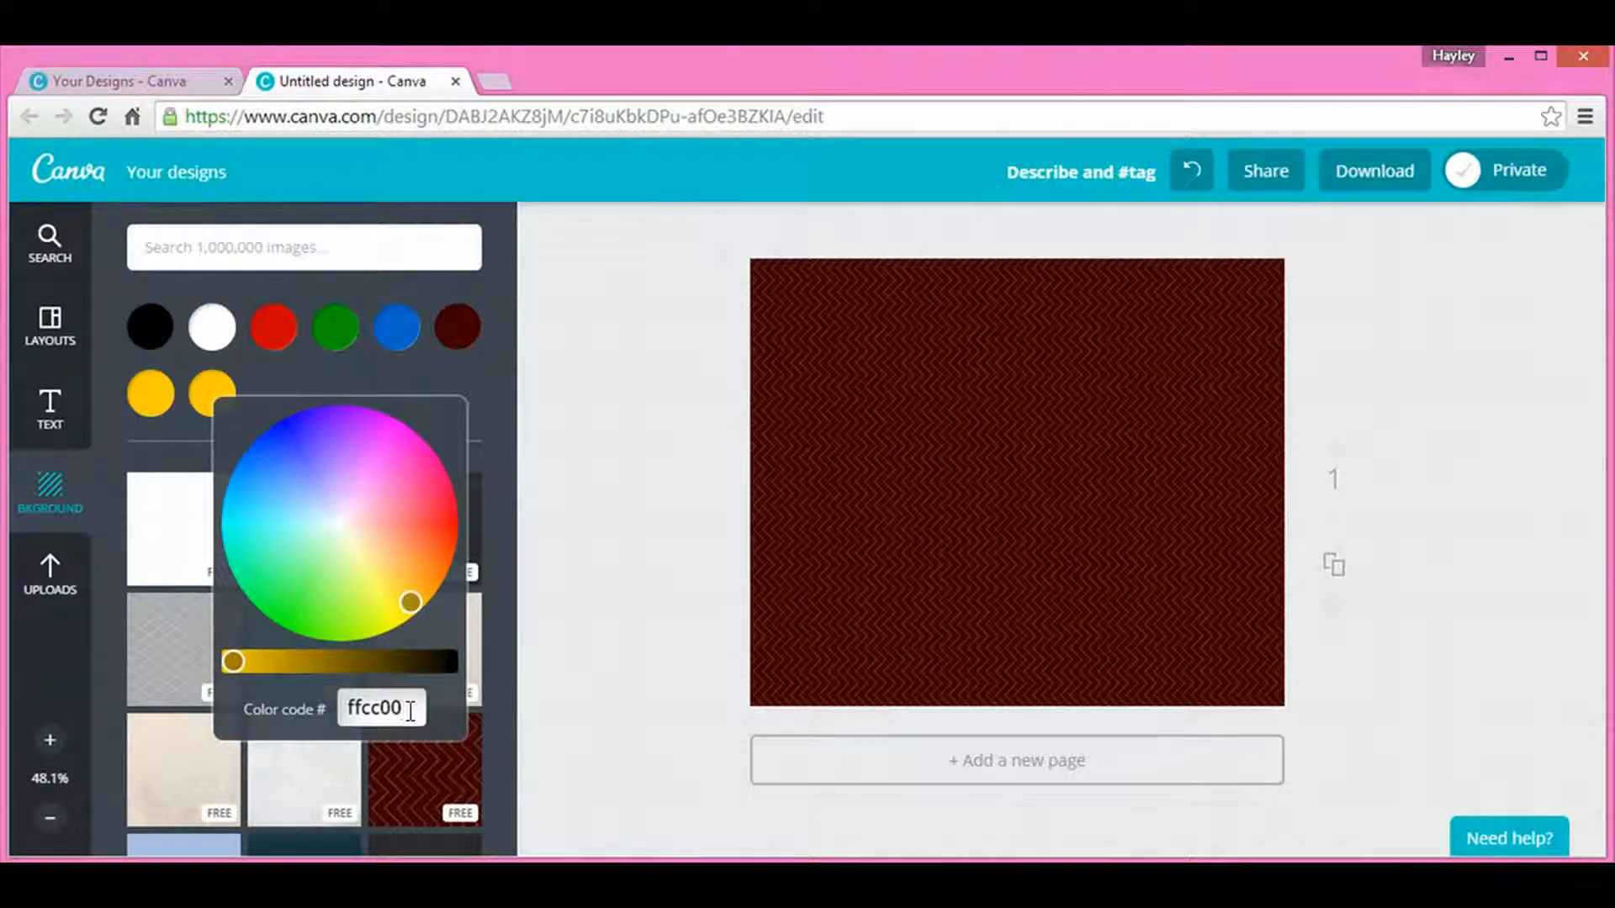
pyautogui.moveTo(403, 710); pyautogui.dragTo(353, 779)
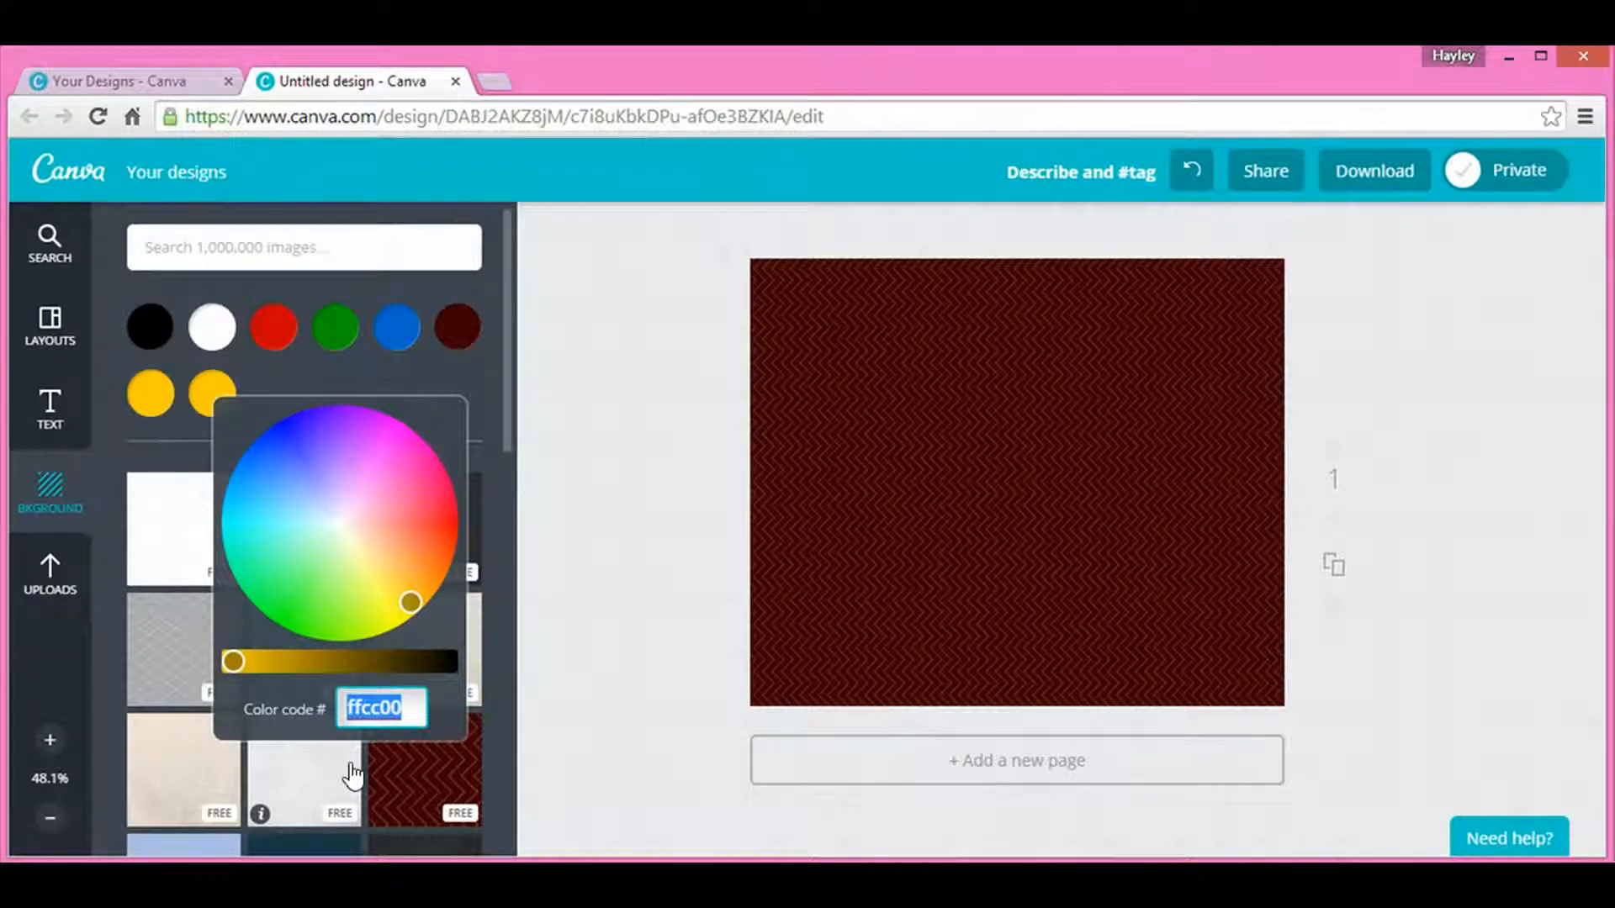
pyautogui.write('774553')
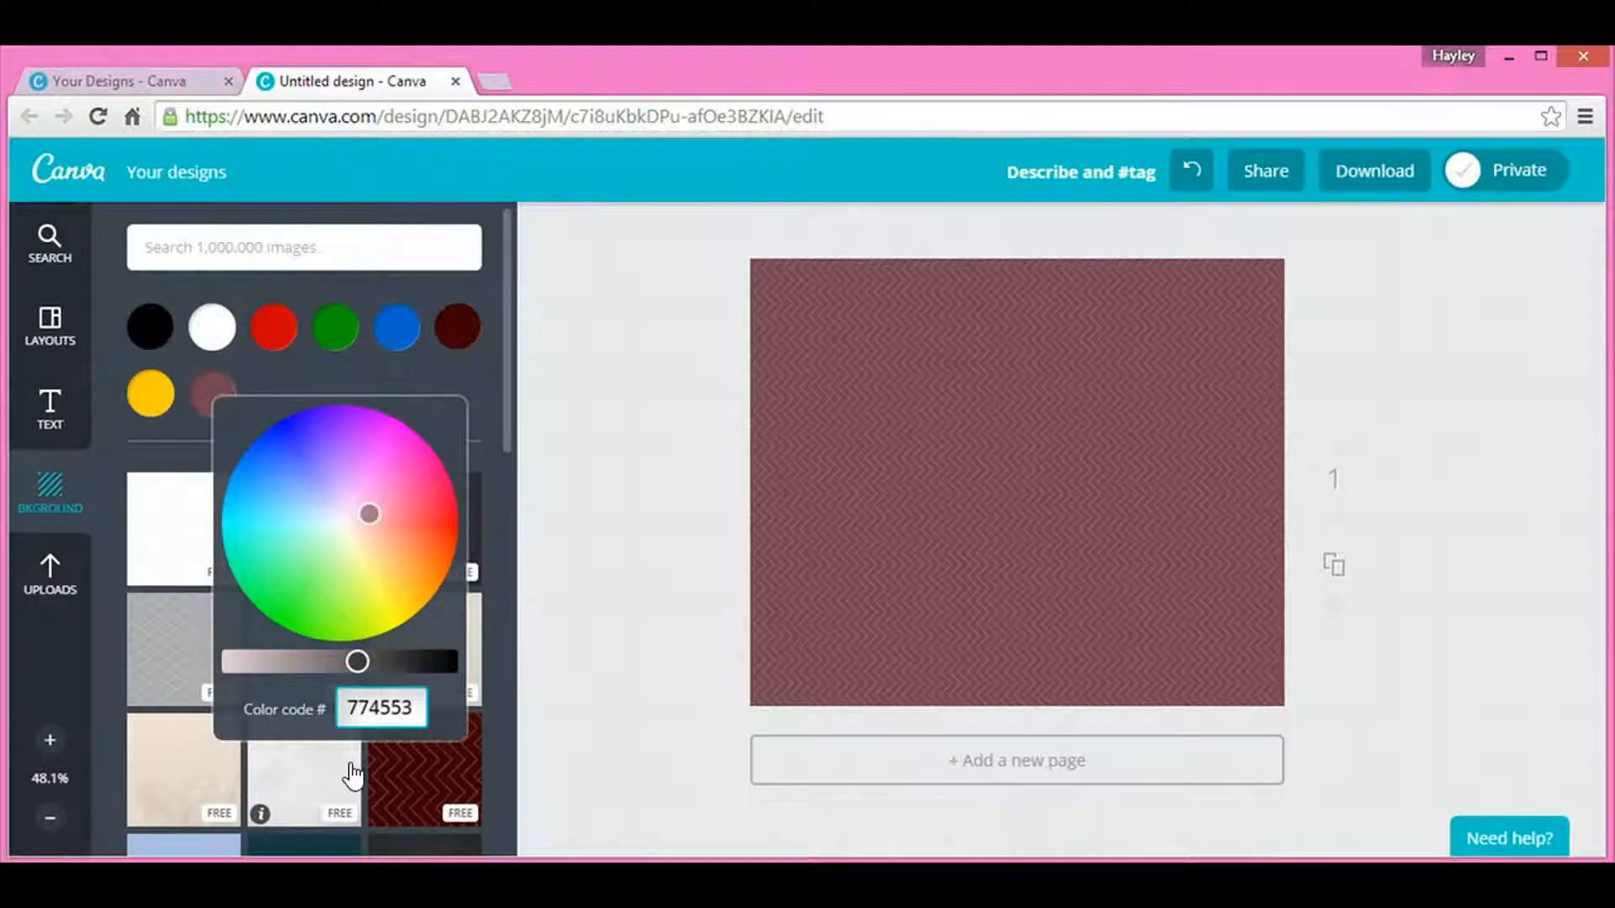
pyautogui.click(600, 698)
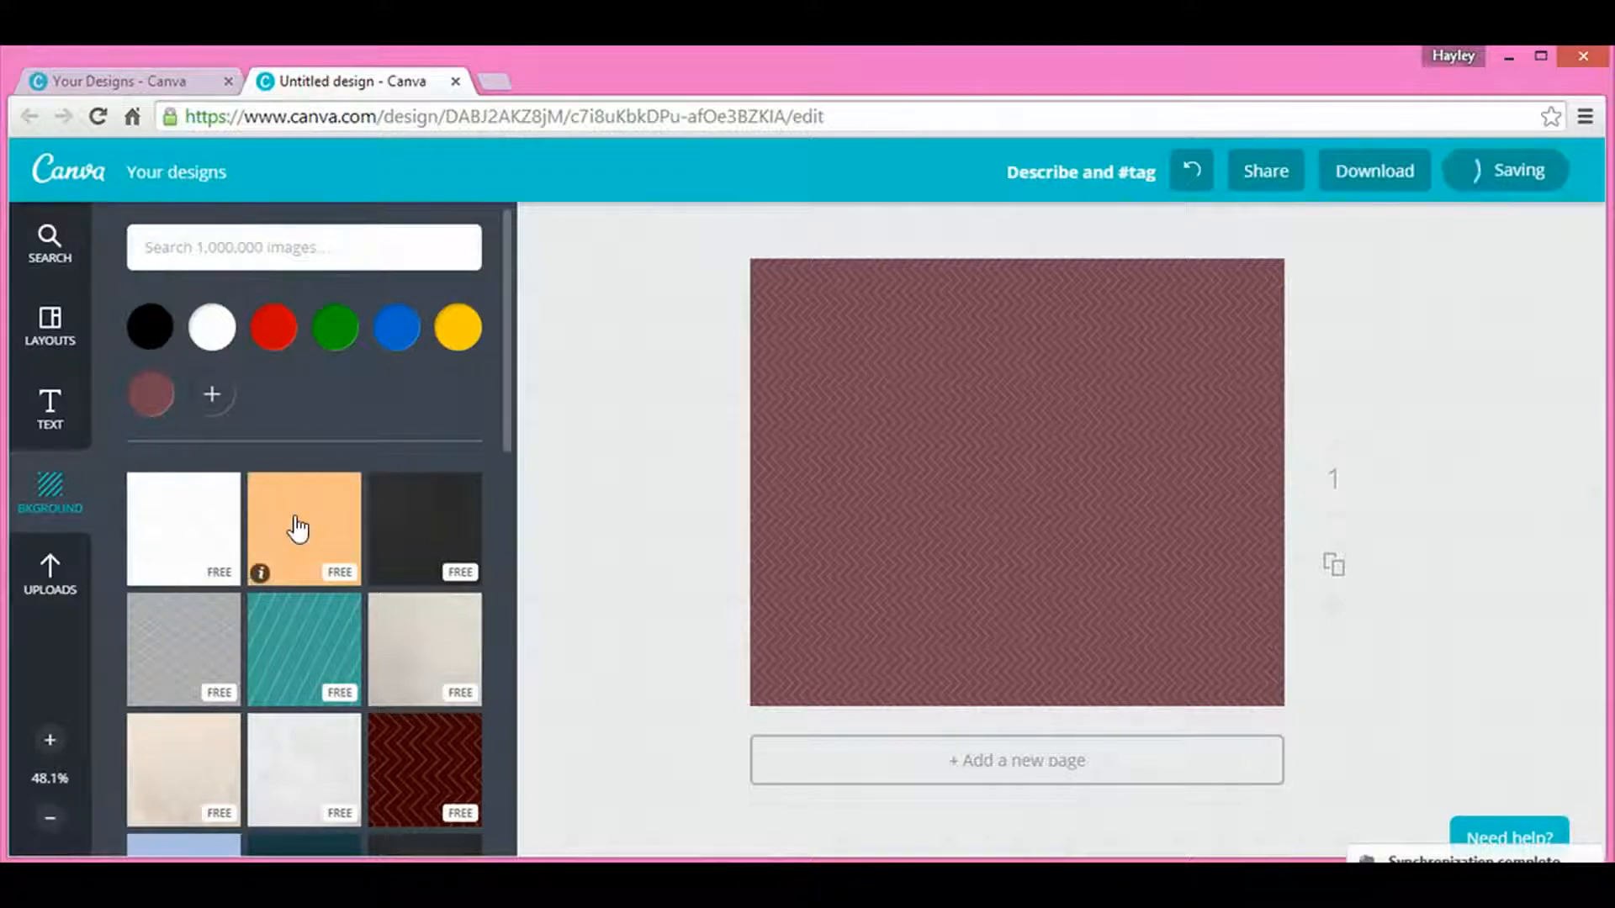
# Step: Add a heading text box with the placeholder "Add text" near the upper middle of the page
pyautogui.click(49, 427)
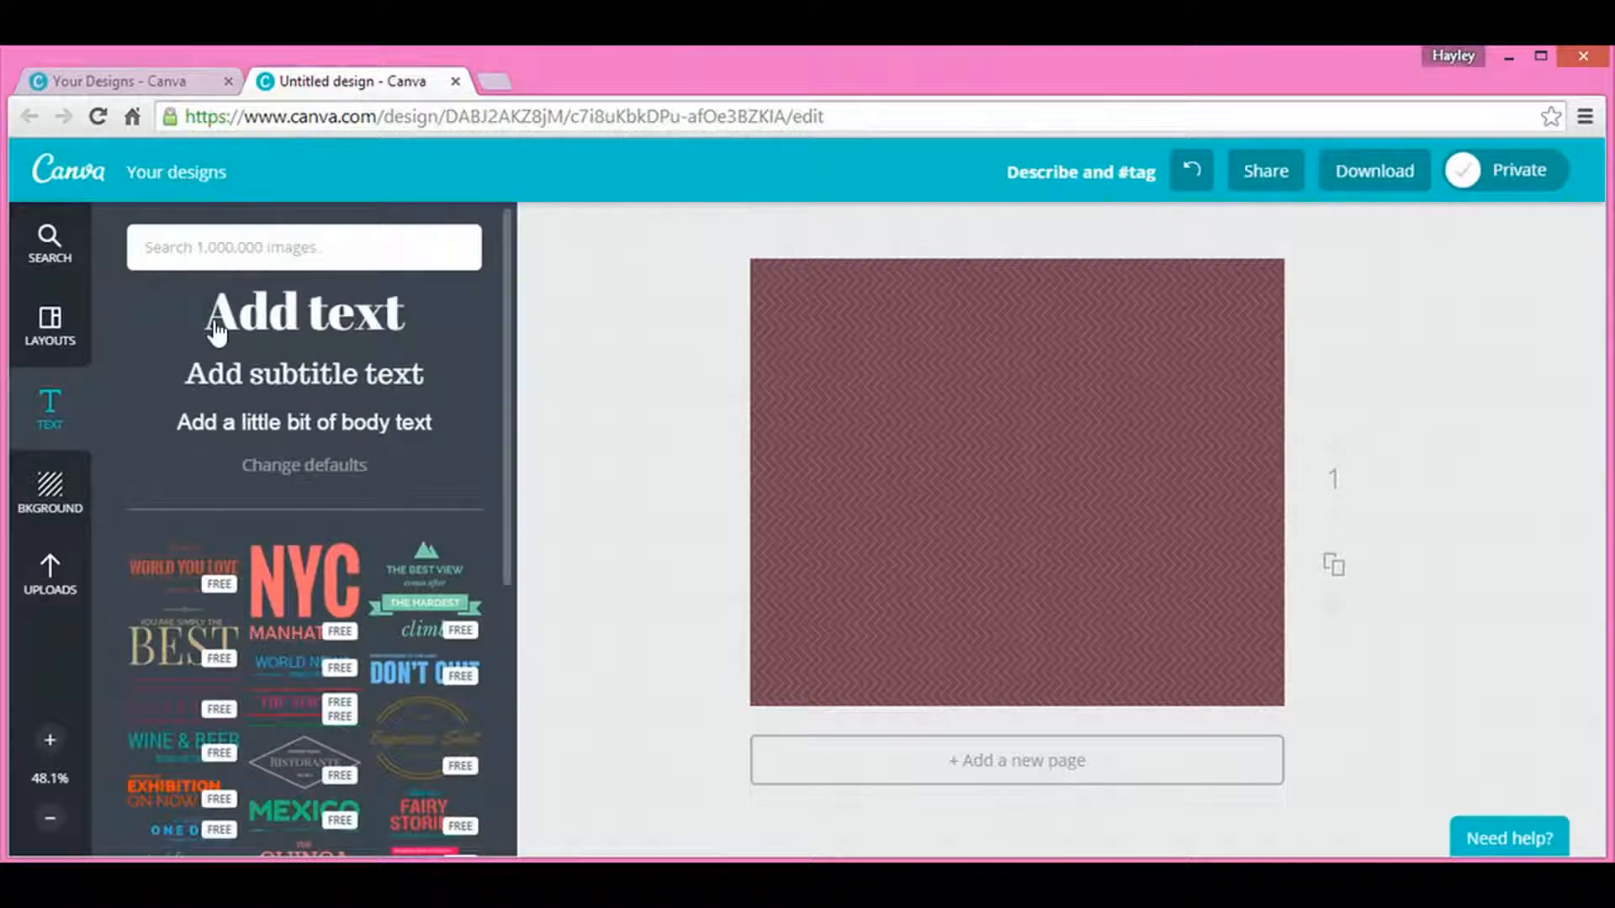
pyautogui.click(302, 323)
pyautogui.moveTo(302, 327); pyautogui.dragTo(1046, 383)
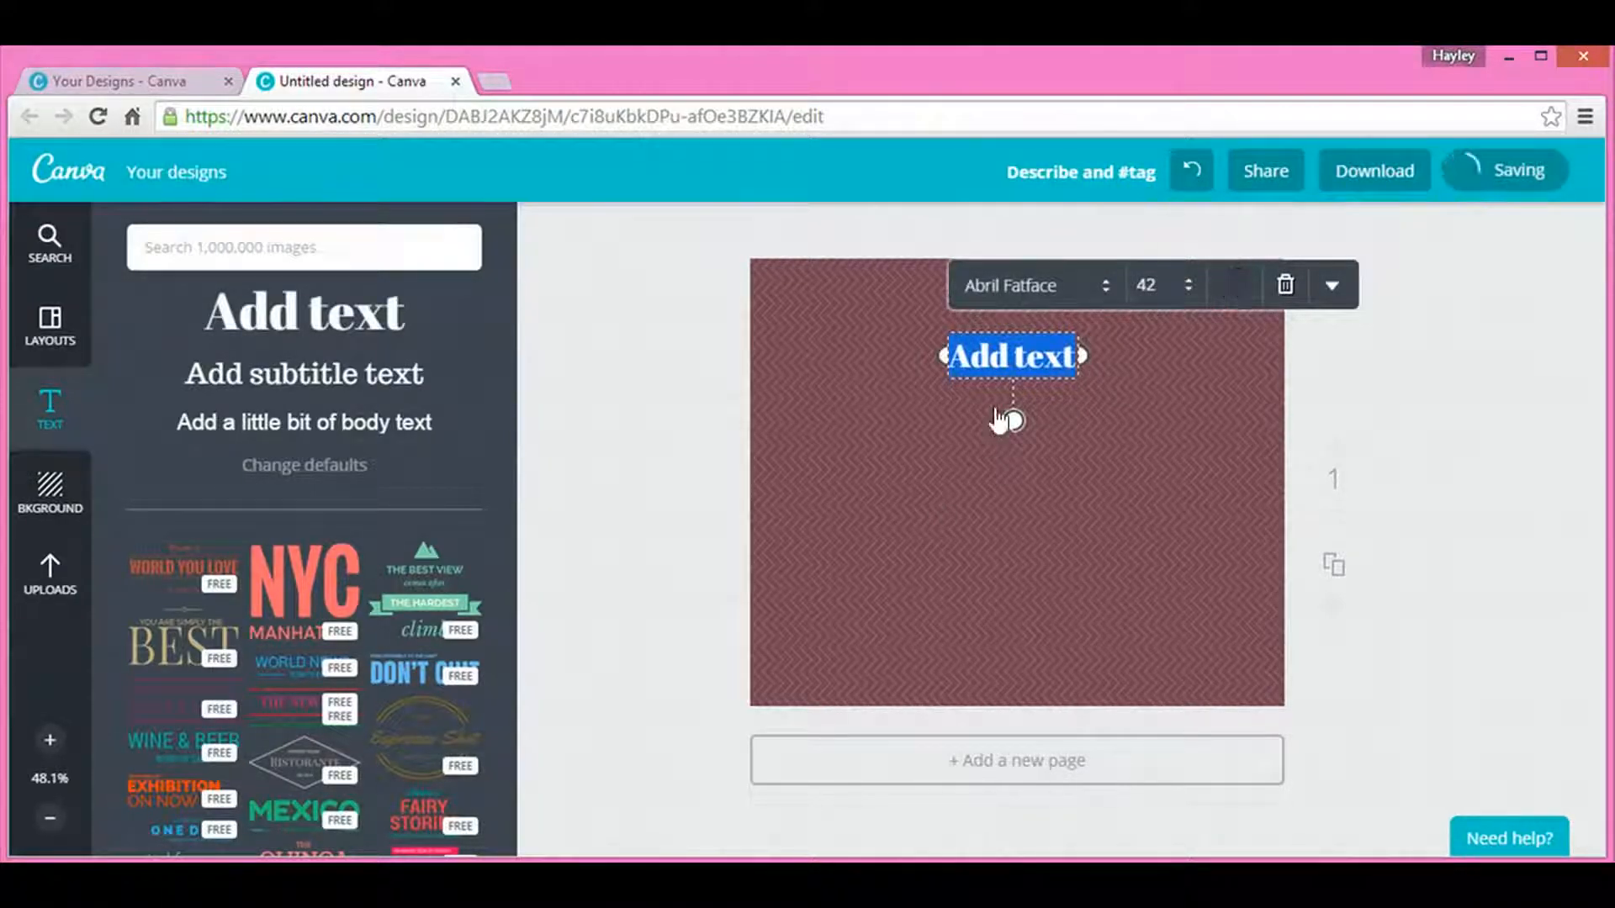
# Step: Look through the available fonts and set the heading's font to Aleo
pyautogui.click(1107, 290)
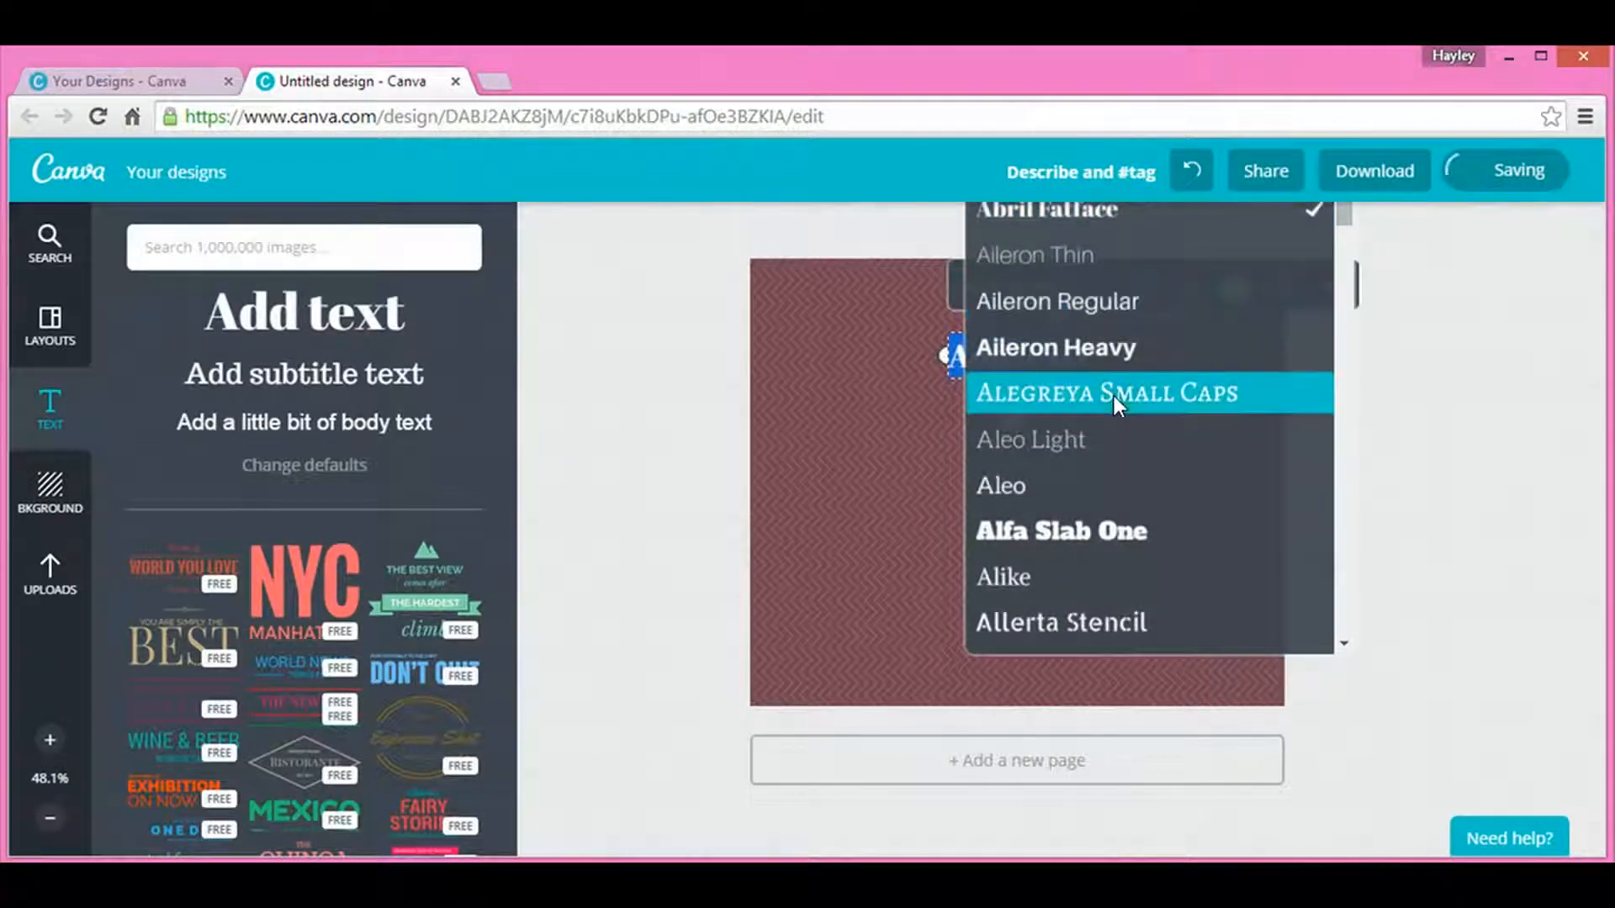
pyautogui.scroll(-15, 1108, 380)
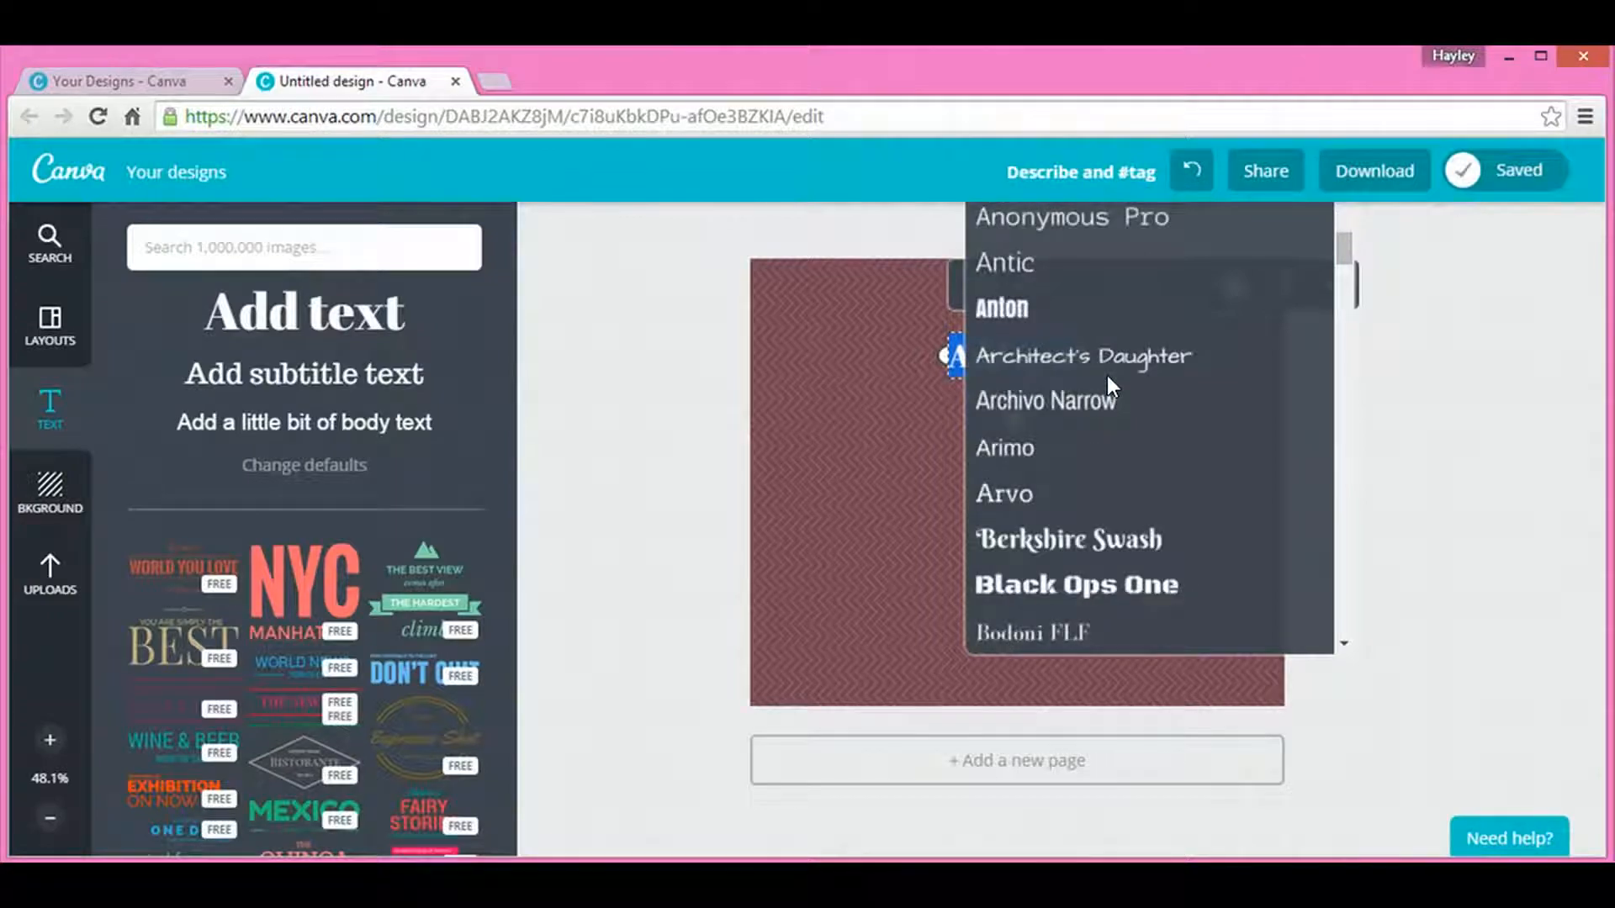
pyautogui.scroll(-3, 1105, 379)
pyautogui.scroll(12, 1103, 377)
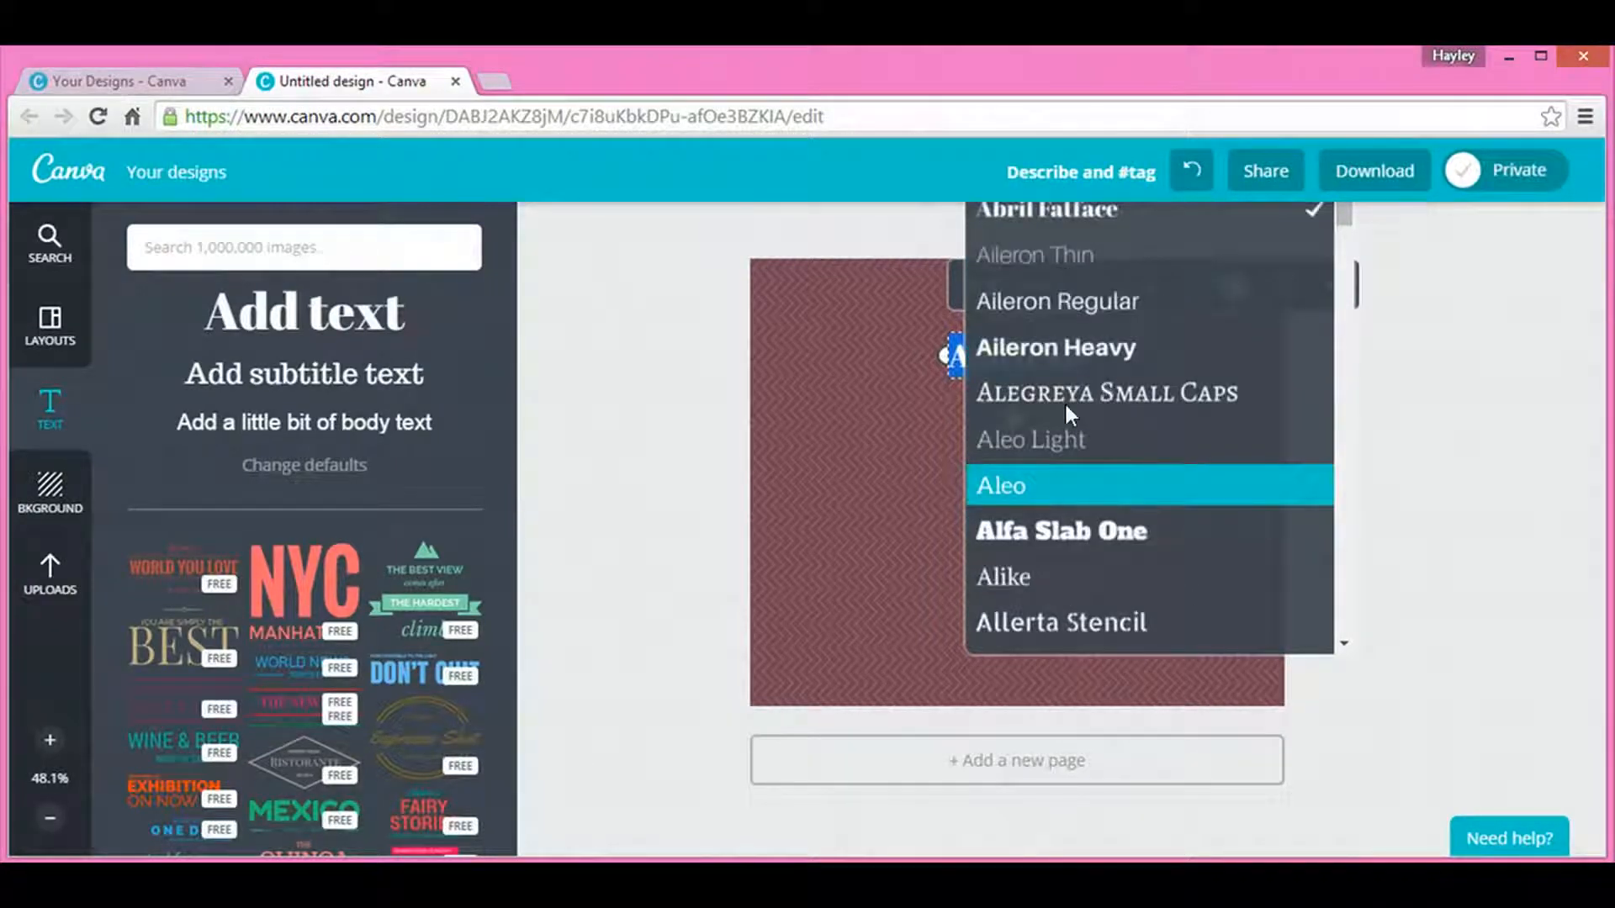
pyautogui.click(1030, 484)
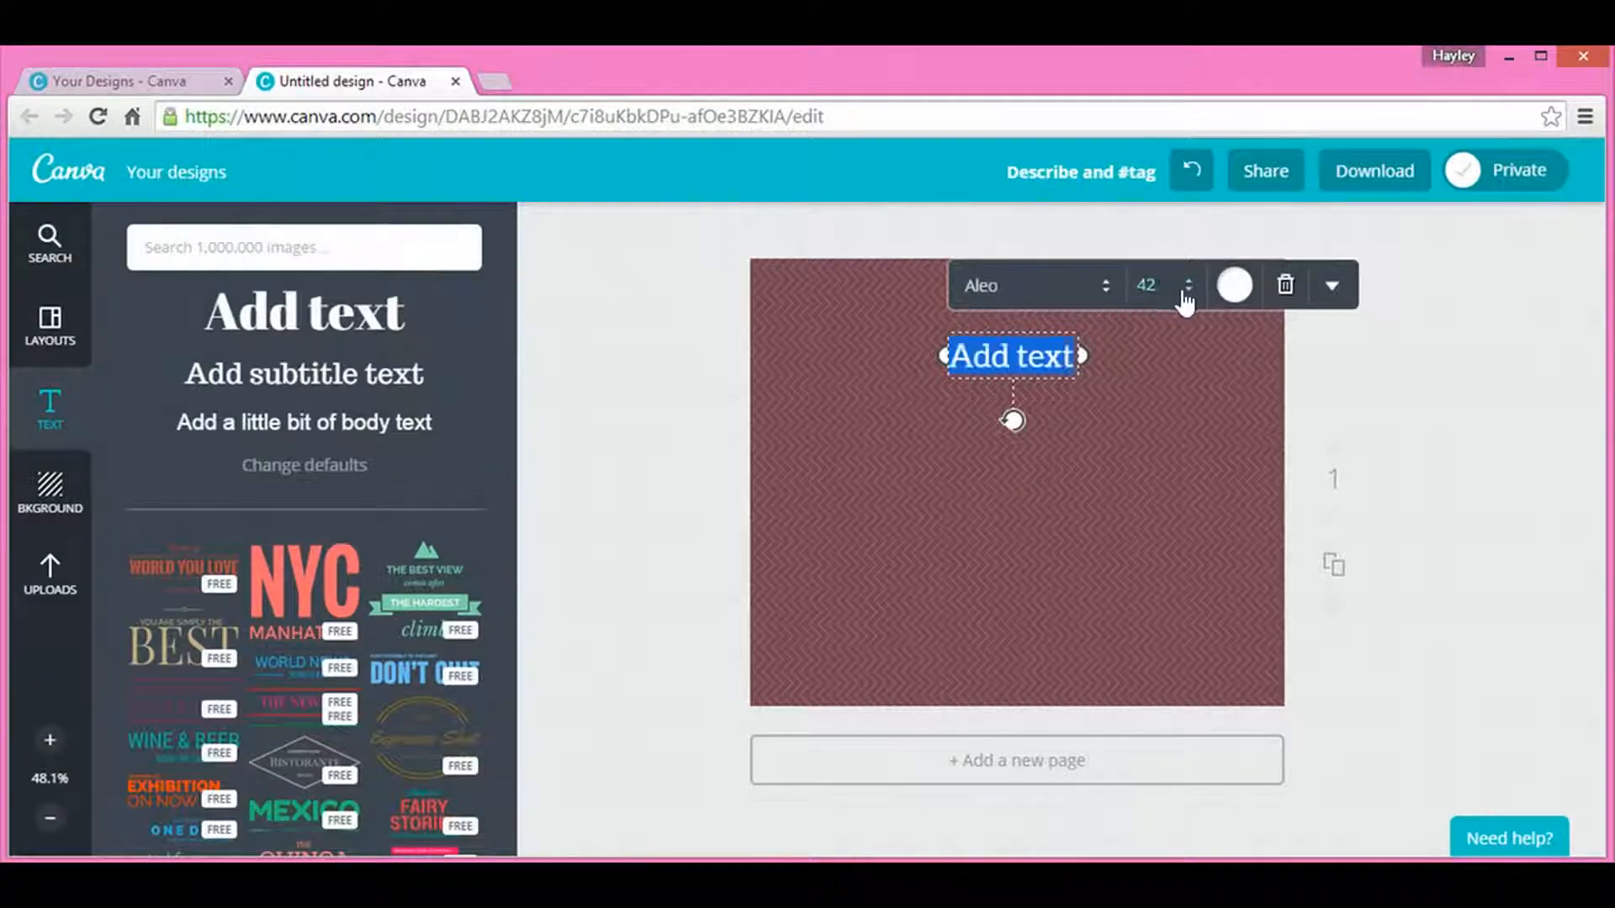
# Step: Try font size 96 on the heading, and set its size to 50
pyautogui.click(1185, 294)
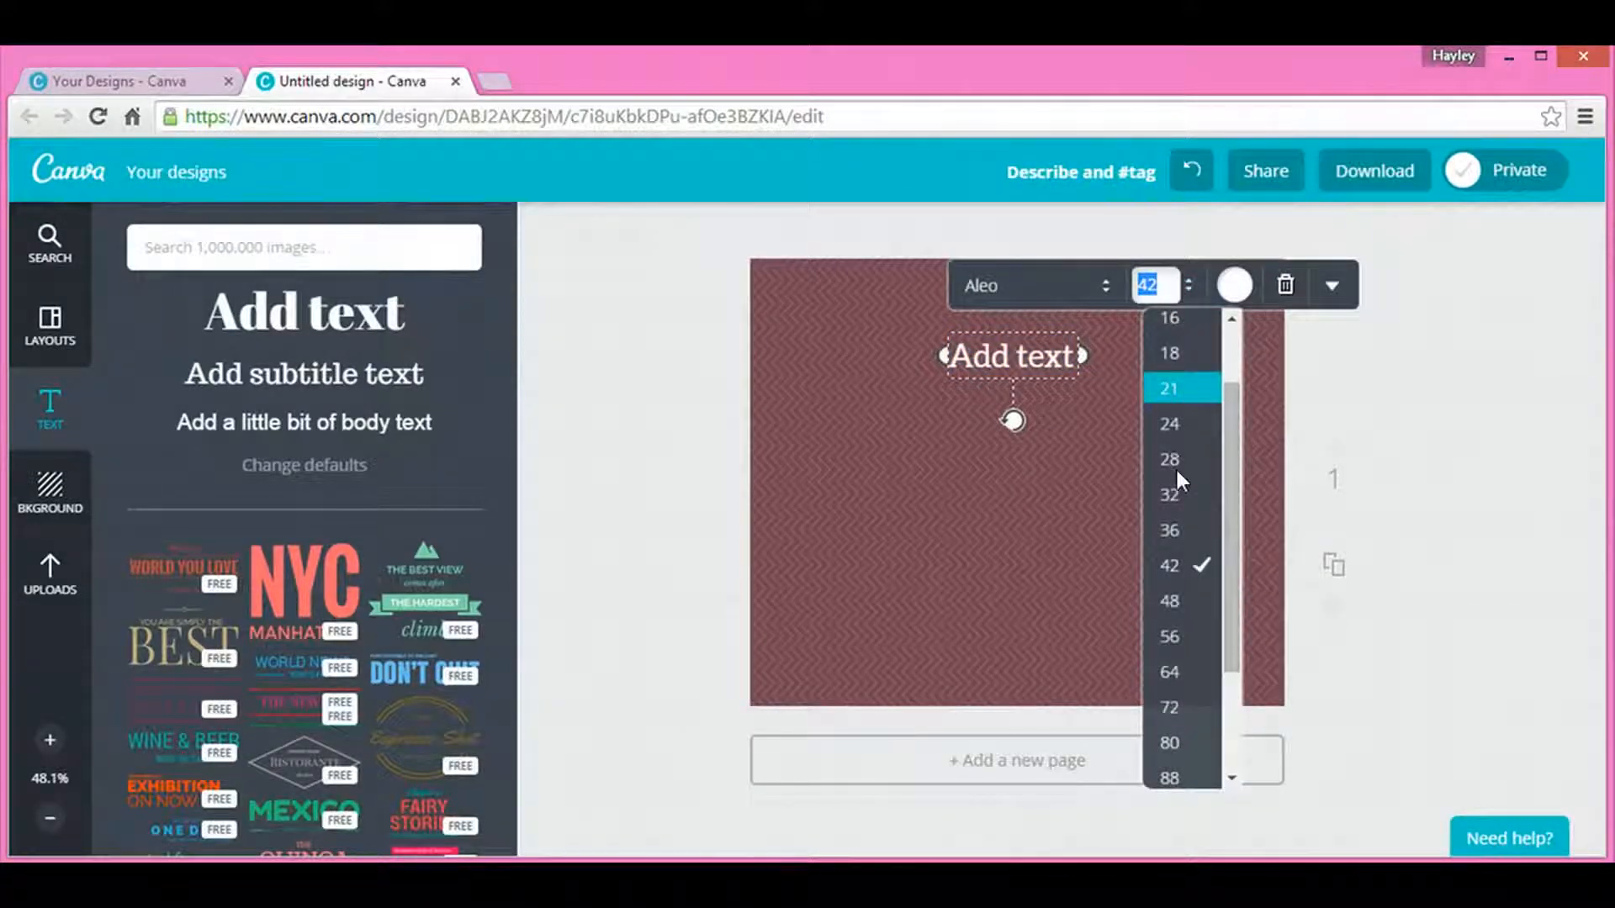
pyautogui.scroll(-2, 1183, 663)
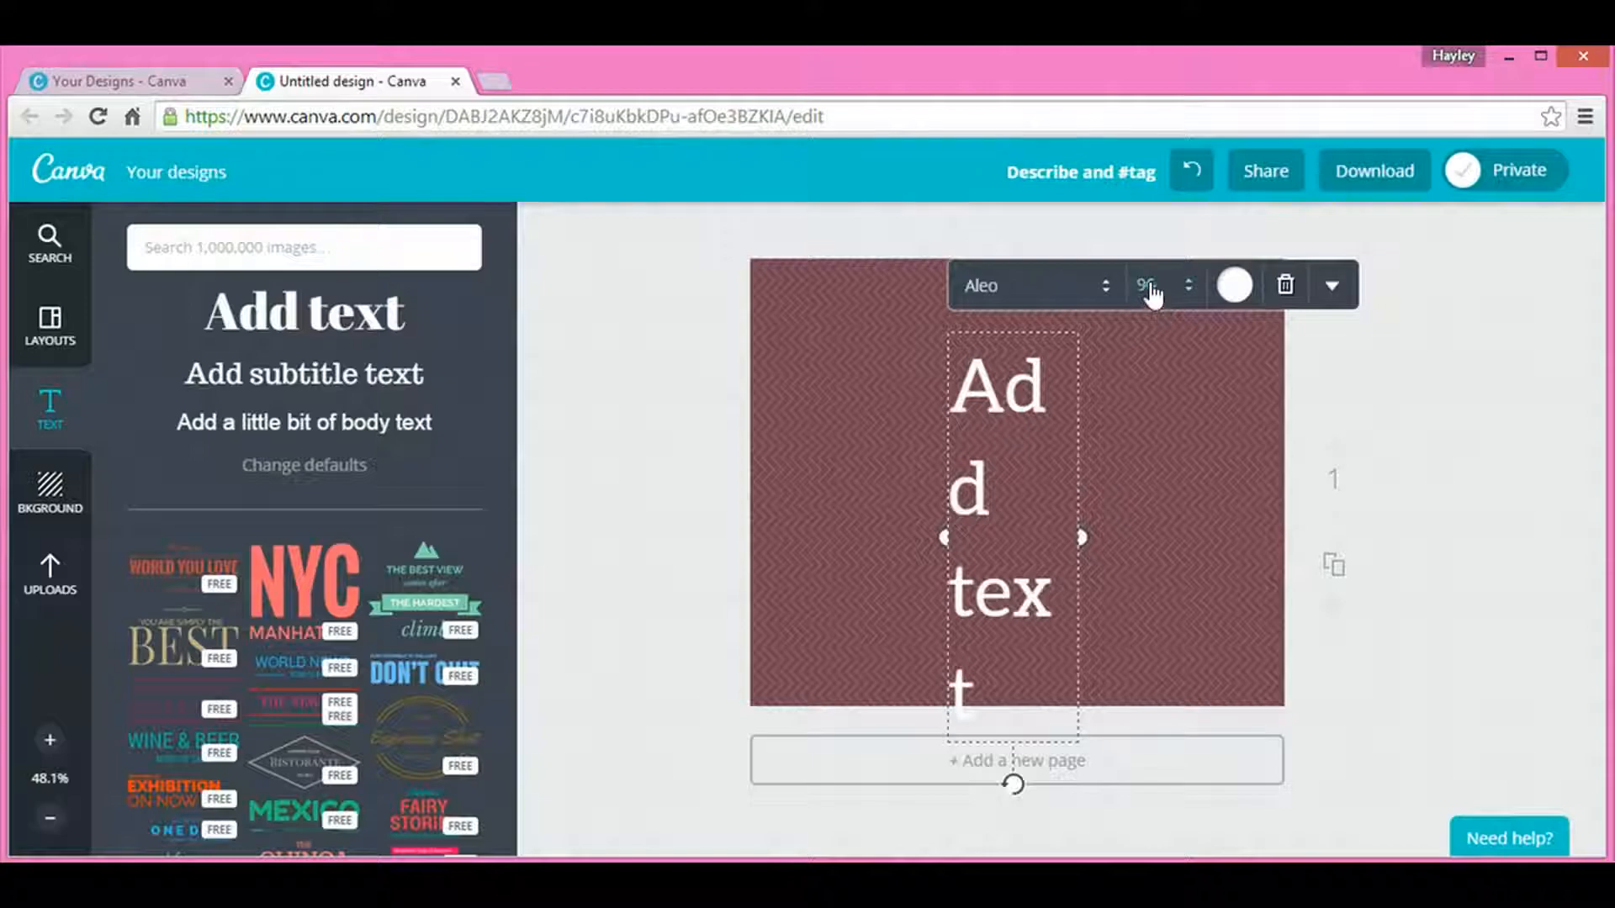
pyautogui.click(1157, 284)
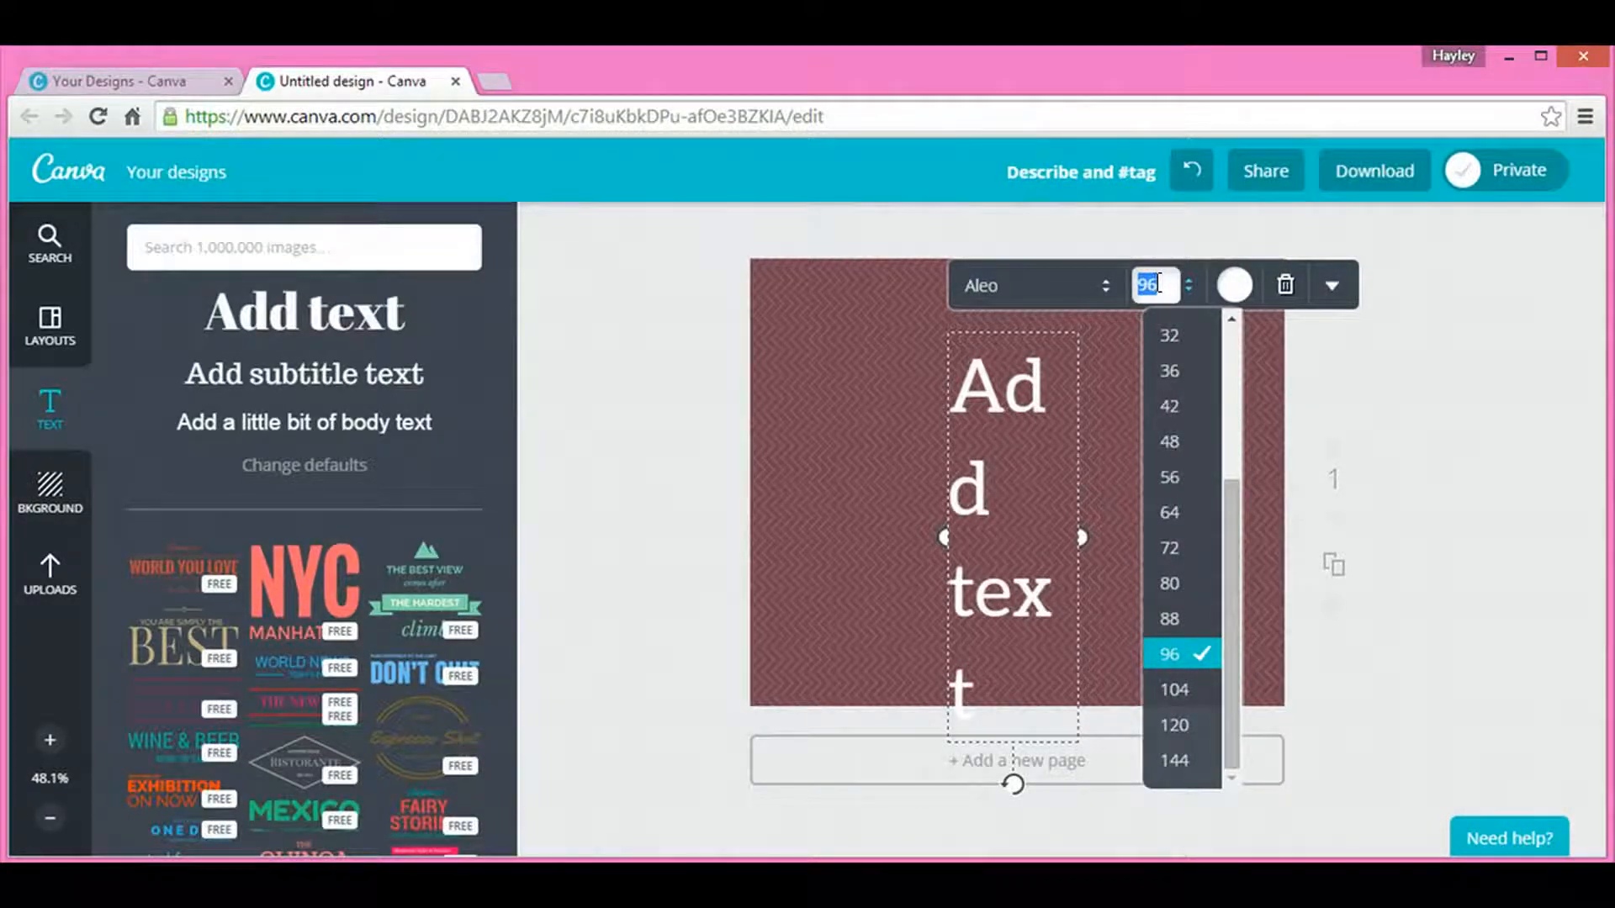
pyautogui.write('50')
pyautogui.press('Return')
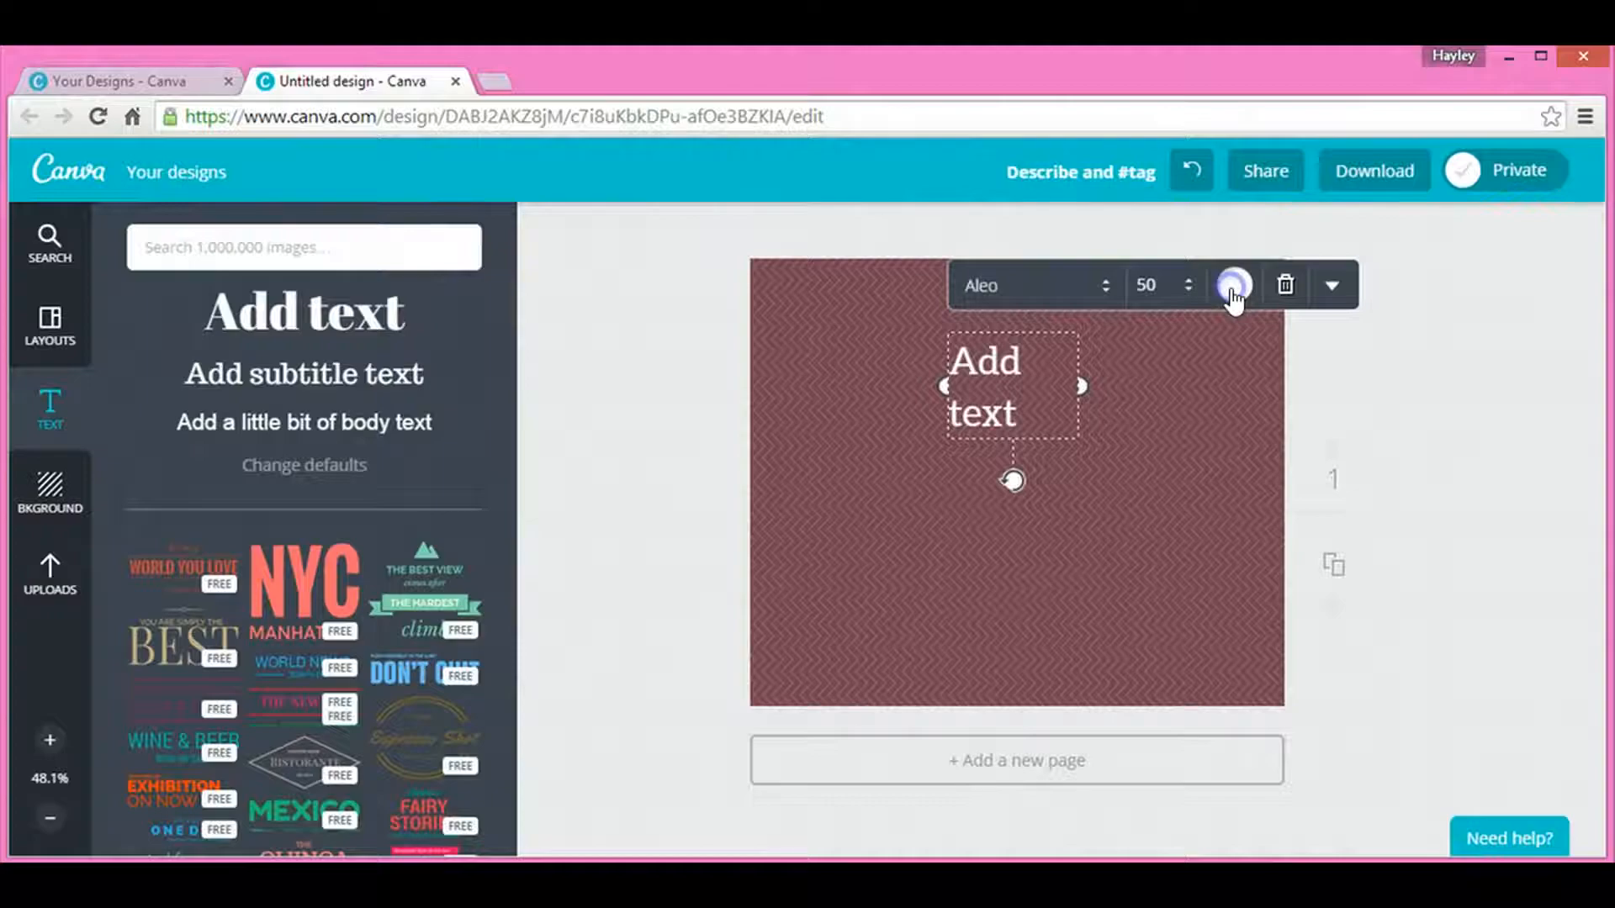
# Step: Try yellow and a custom colour for the heading text, and return it to white
pyautogui.click(1233, 291)
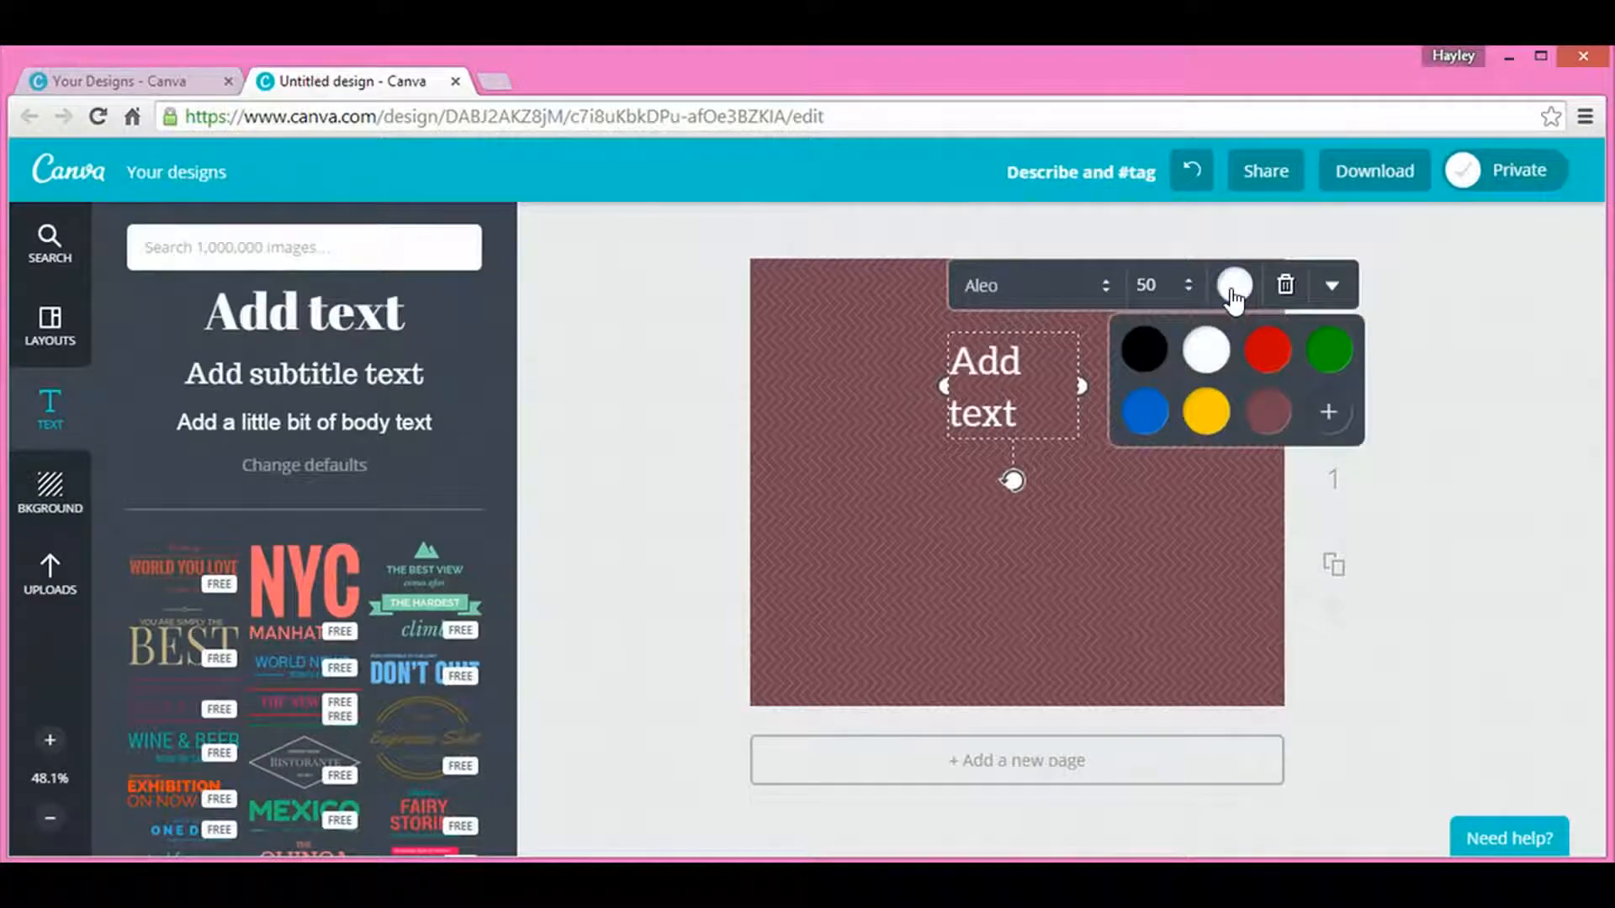
pyautogui.click(1207, 414)
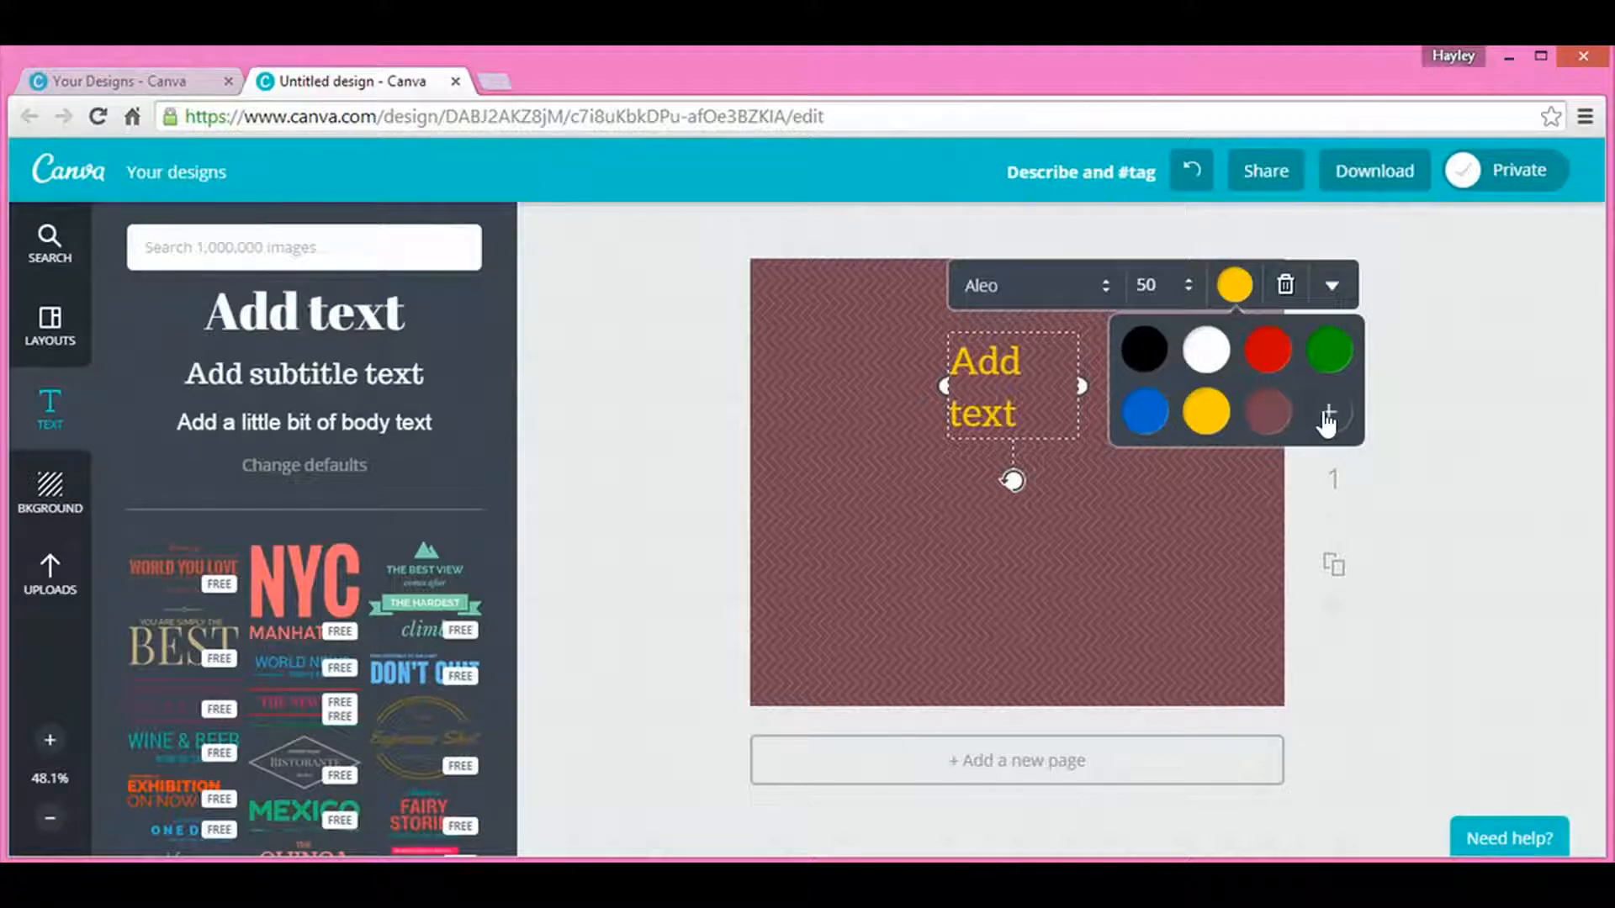
pyautogui.click(1326, 419)
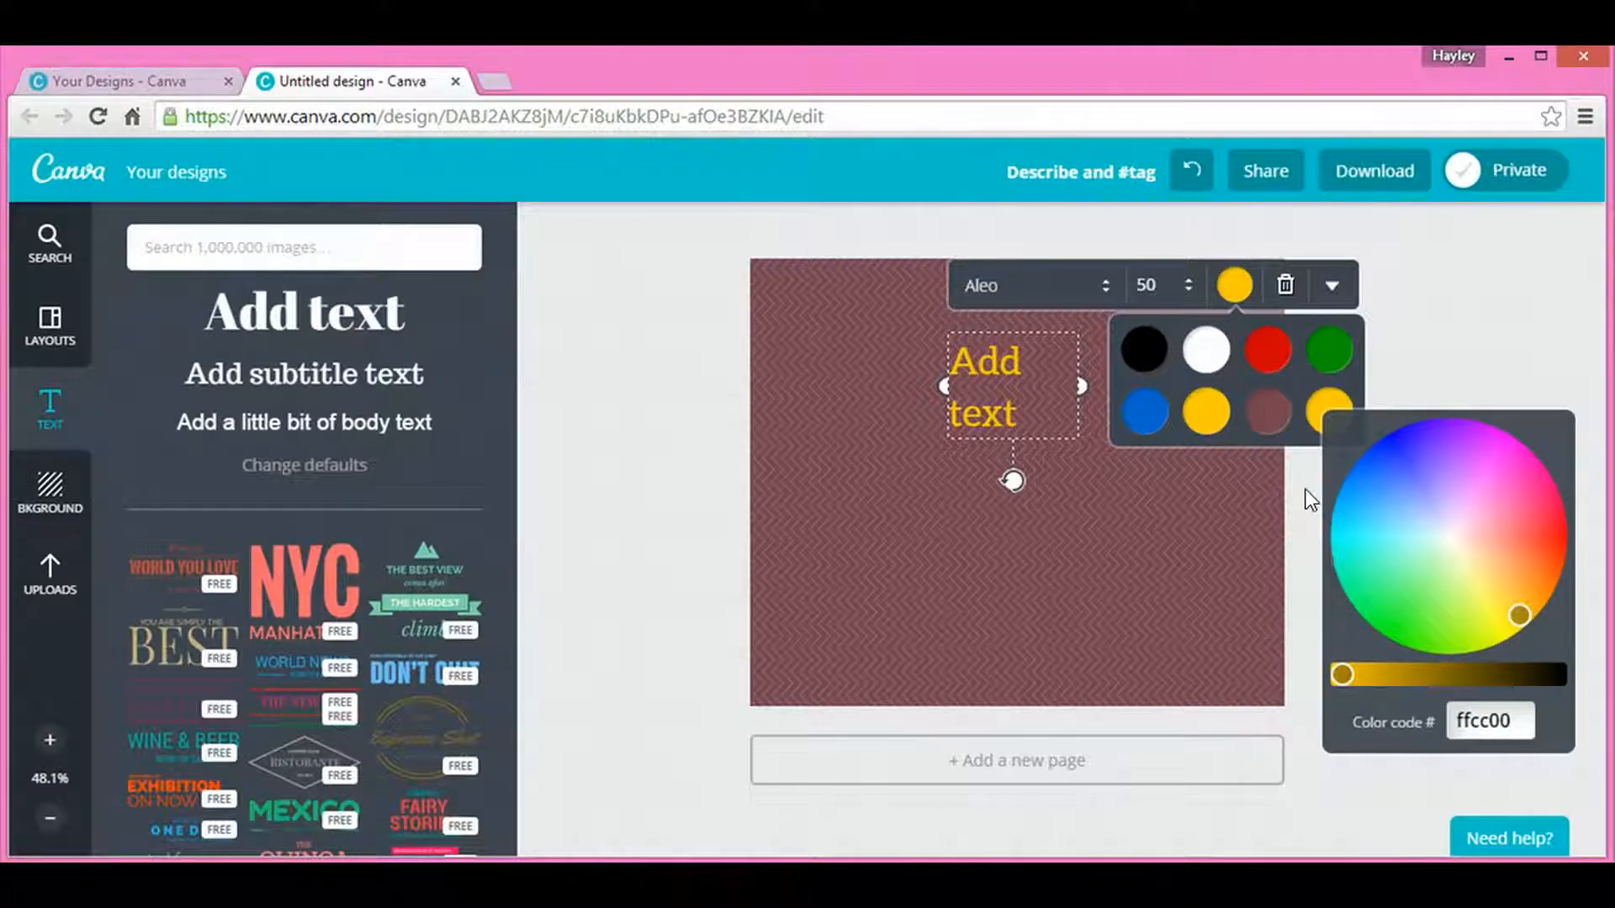
pyautogui.click(1205, 368)
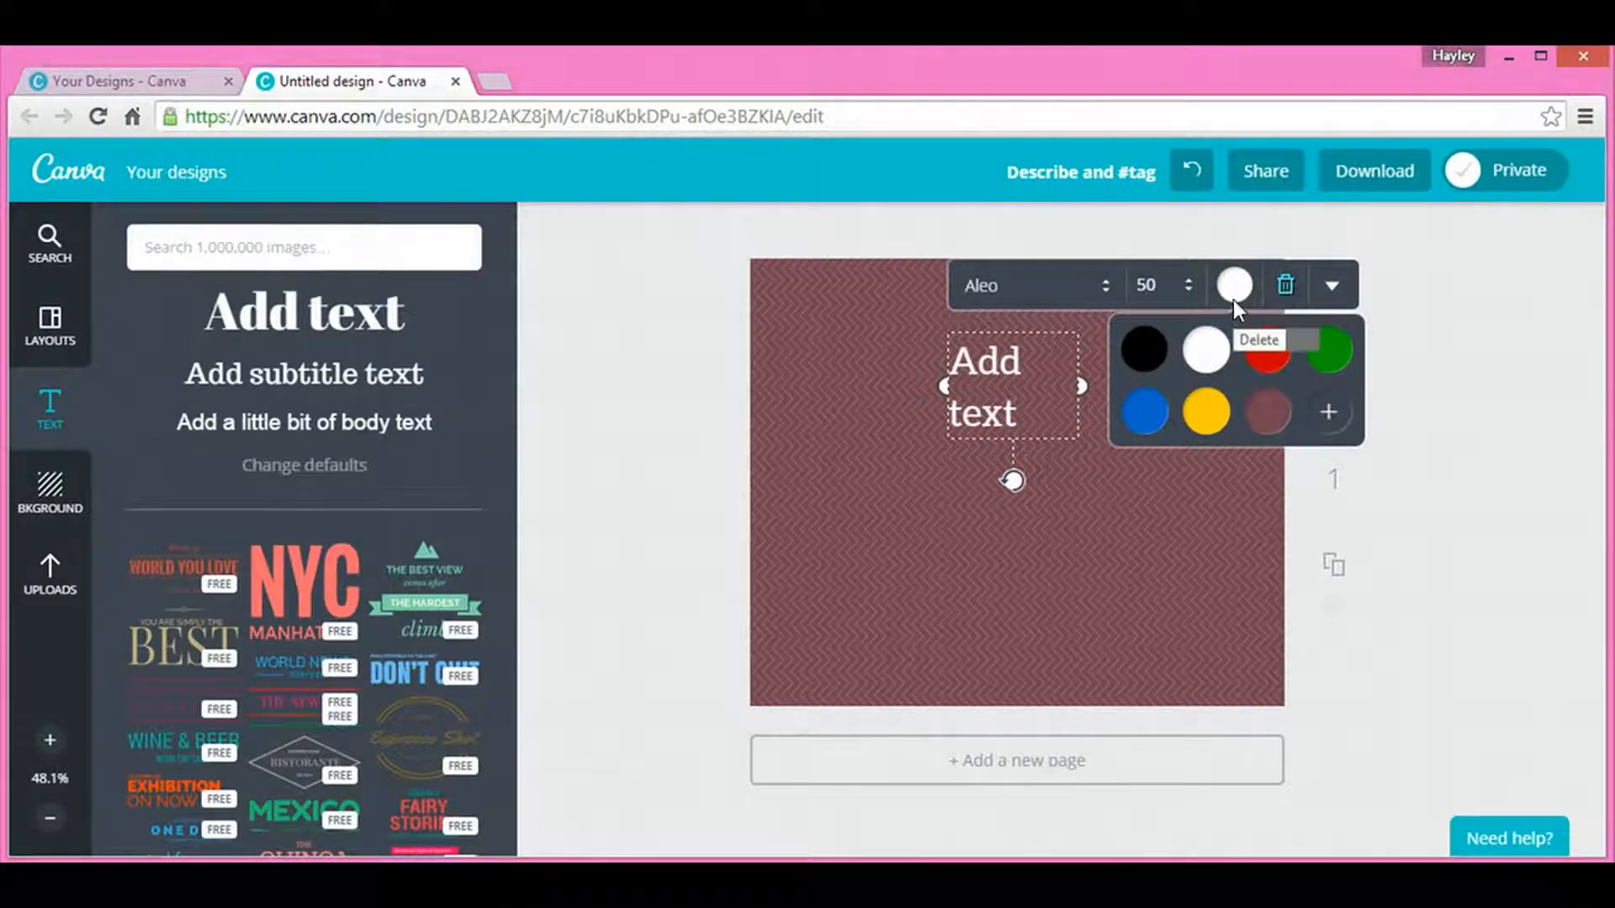
# Step: Centre-align the heading text and set it to uppercase
pyautogui.click(1330, 290)
pyautogui.click(1331, 290)
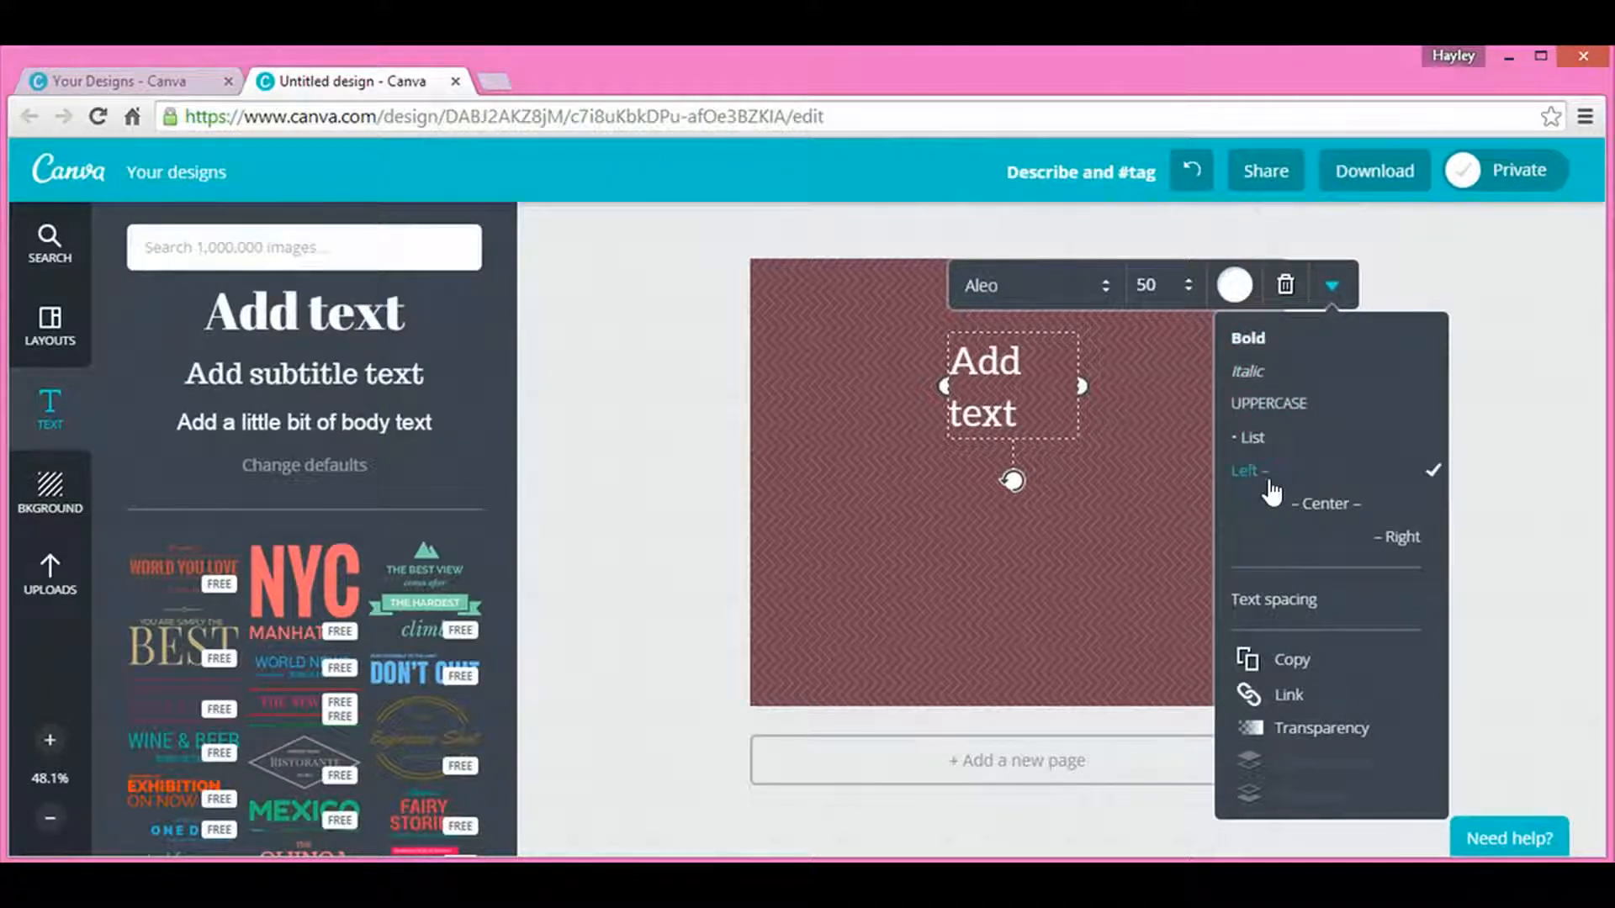
pyautogui.click(1322, 519)
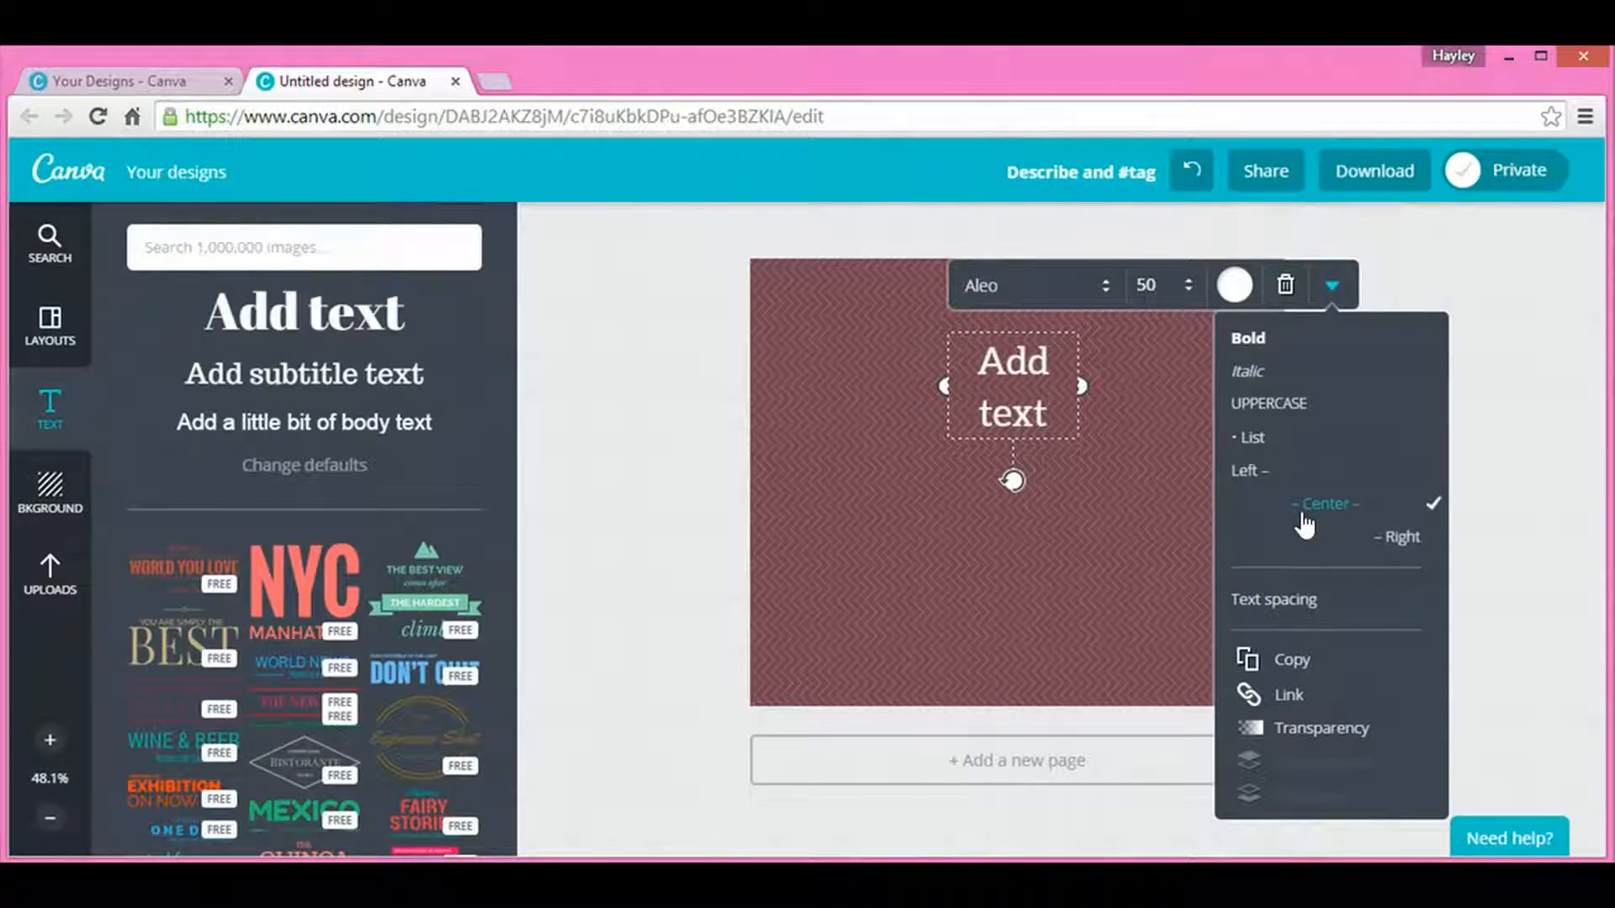
pyautogui.click(1296, 406)
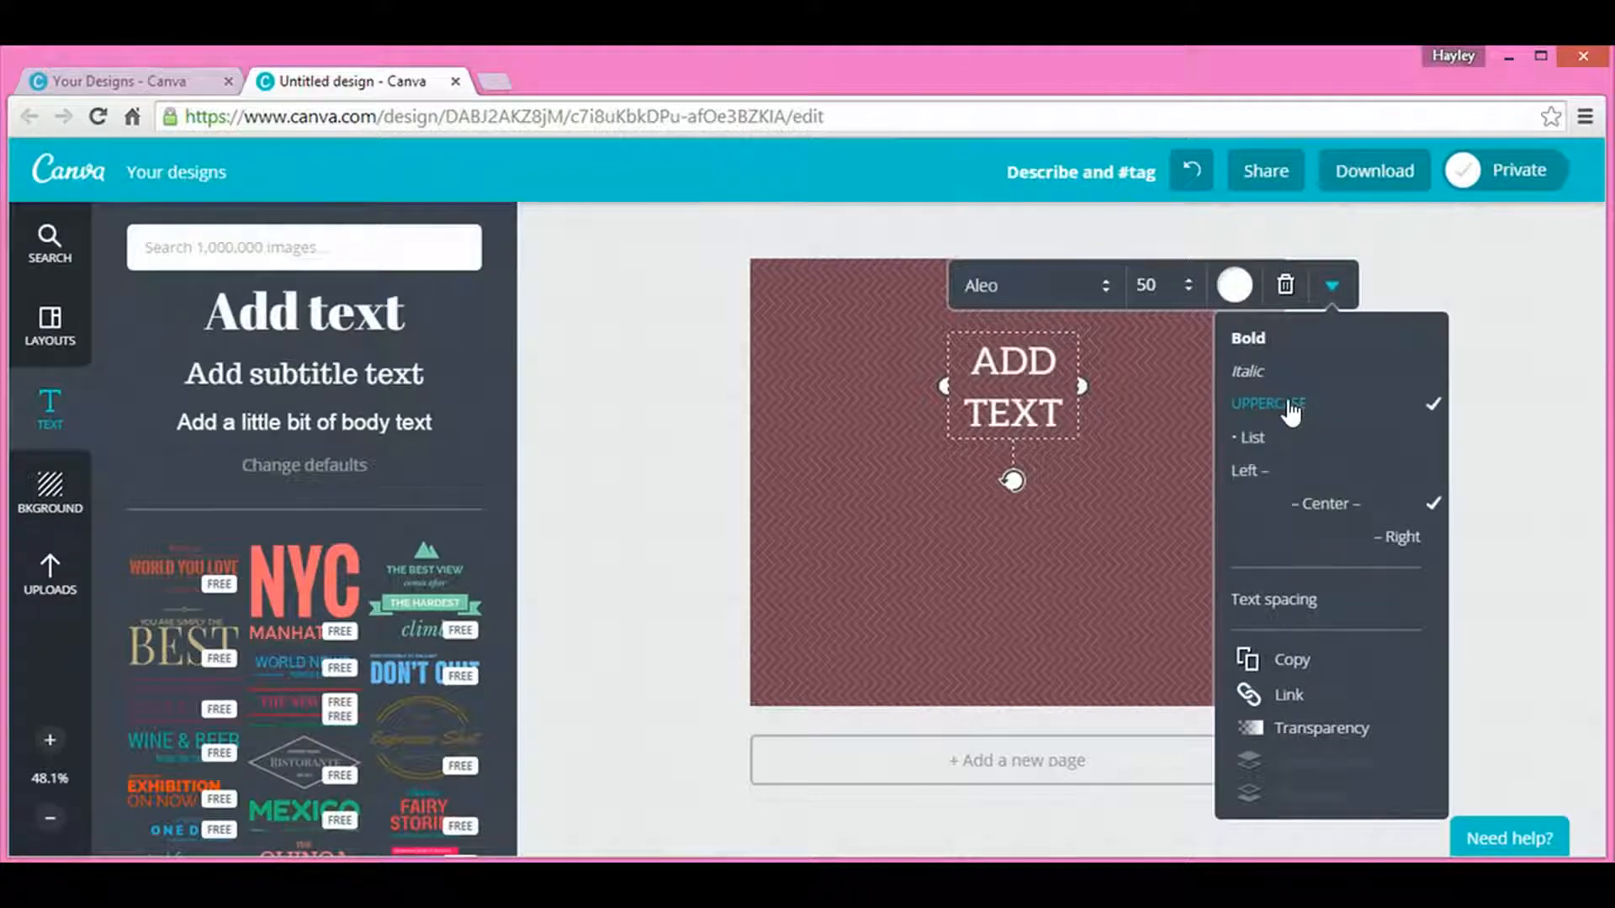
# Step: Replace the heading's placeholder text with "FREE CANVA TUTORIAL"
pyautogui.moveTo(972, 370); pyautogui.dragTo(1062, 421)
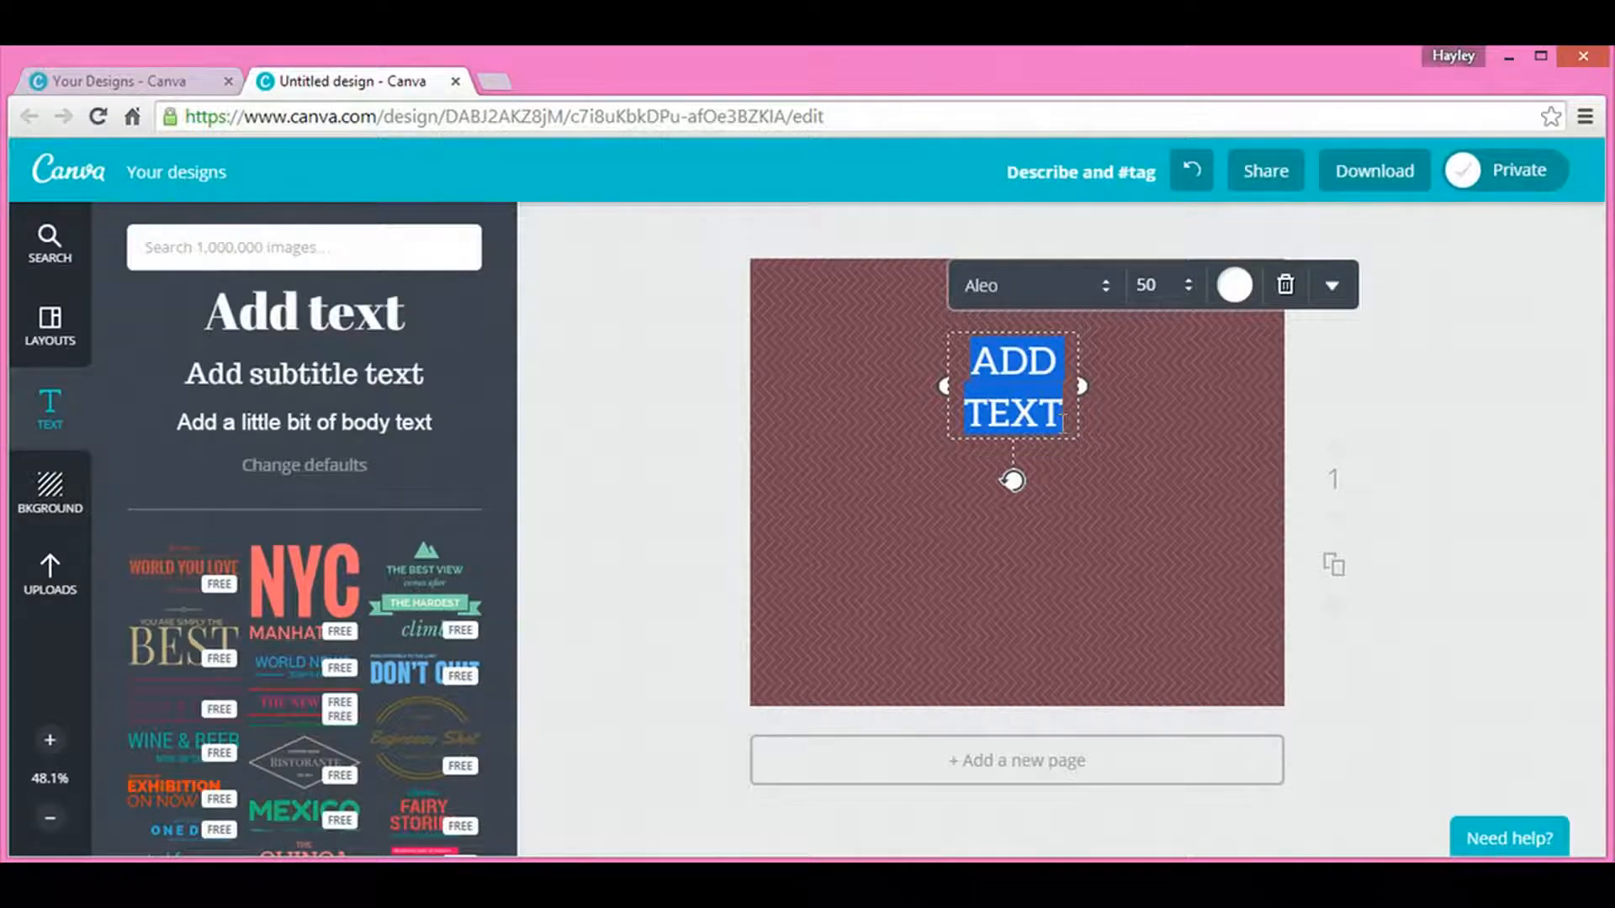
pyautogui.write('FREE')
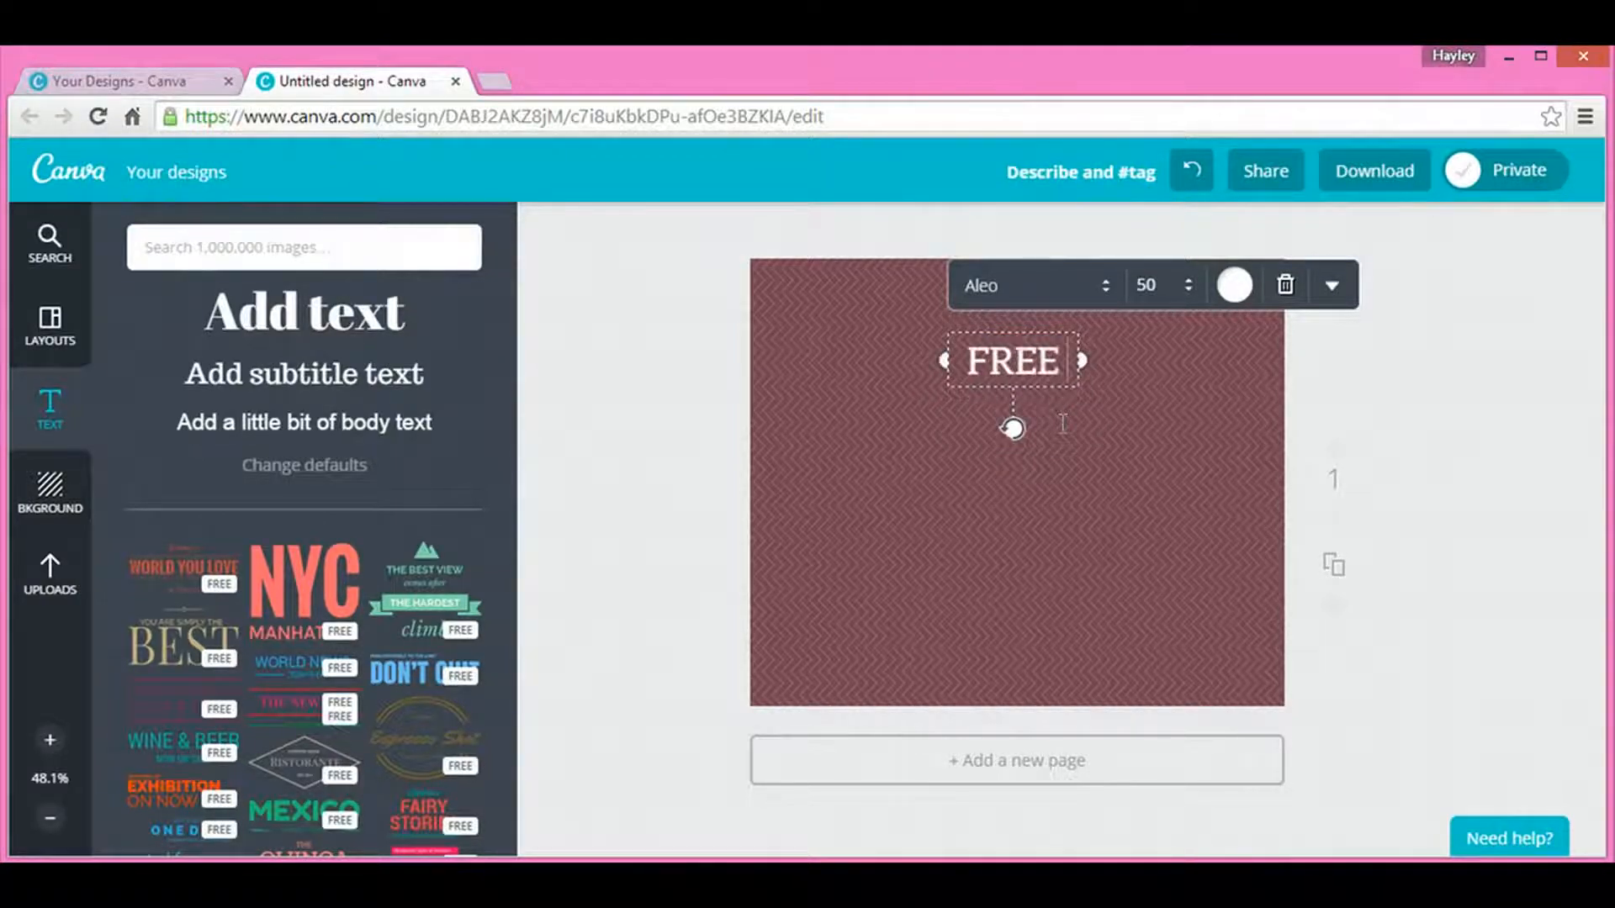
pyautogui.write(' CANVA TUT')
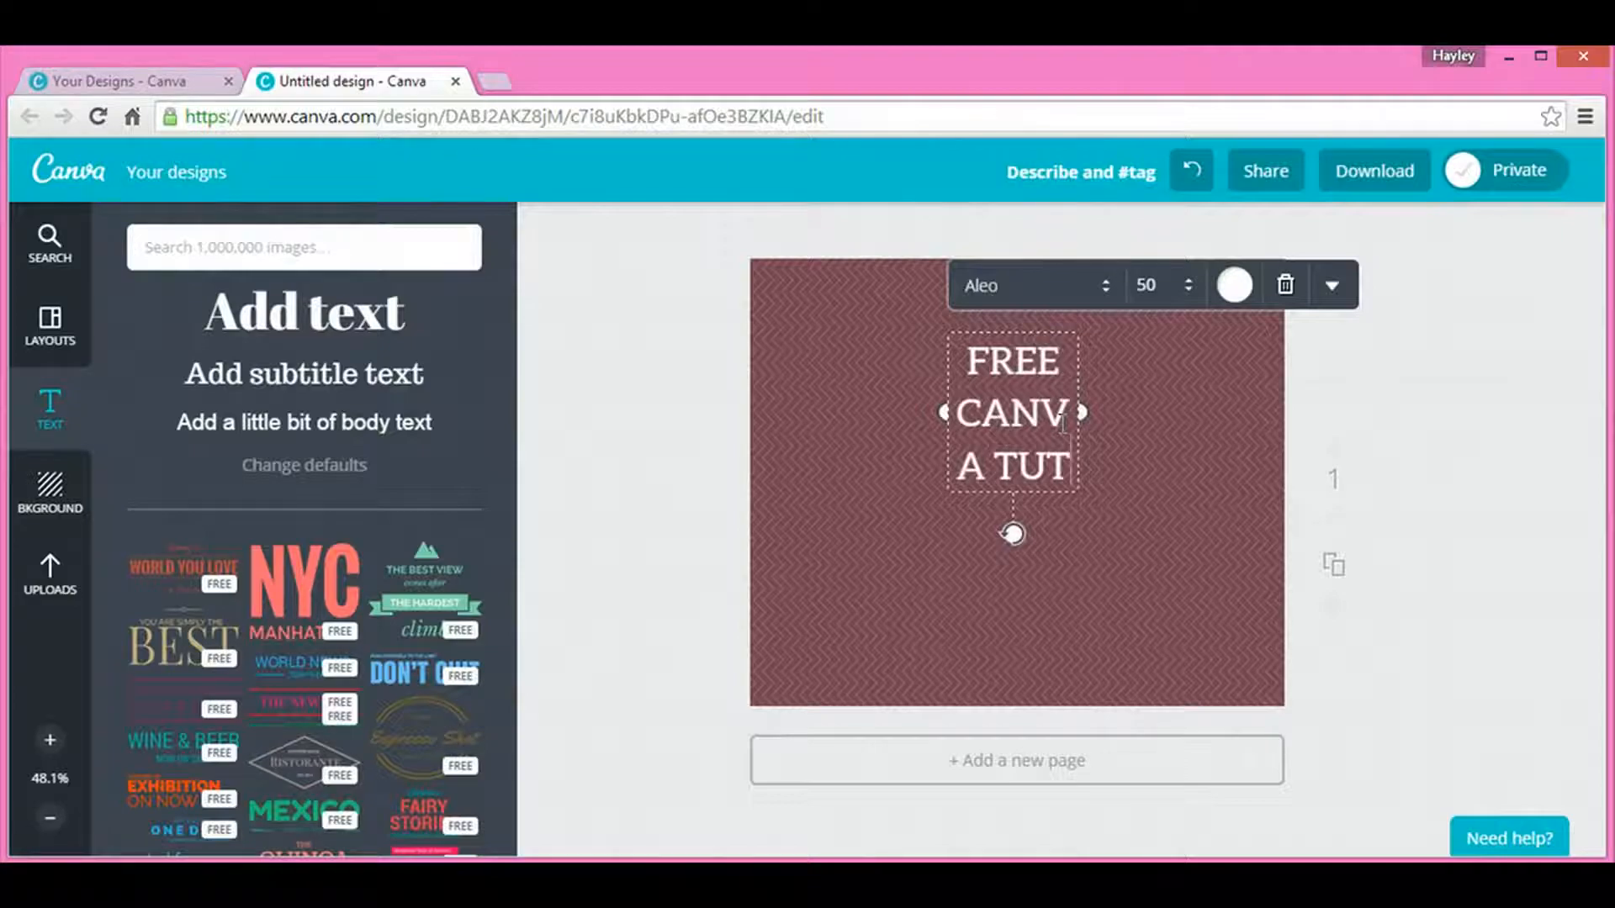
pyautogui.write('ORIAL')
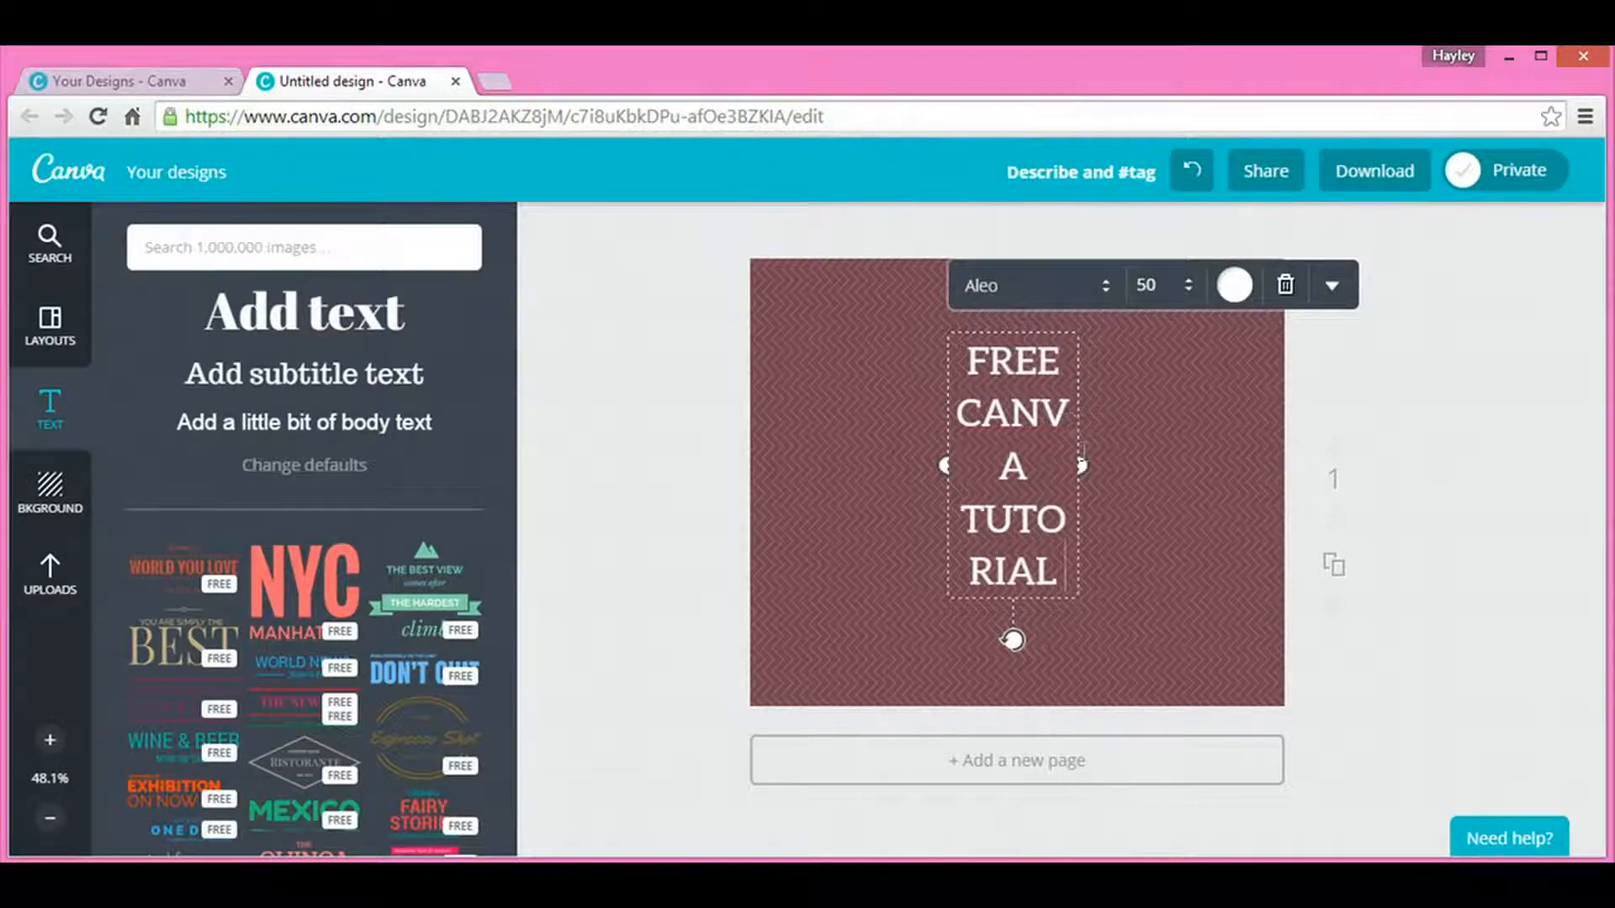
# Step: Widen the heading's text box so the text fits on two lines, and move it to the centre of the page
pyautogui.moveTo(1085, 465); pyautogui.dragTo(1180, 457)
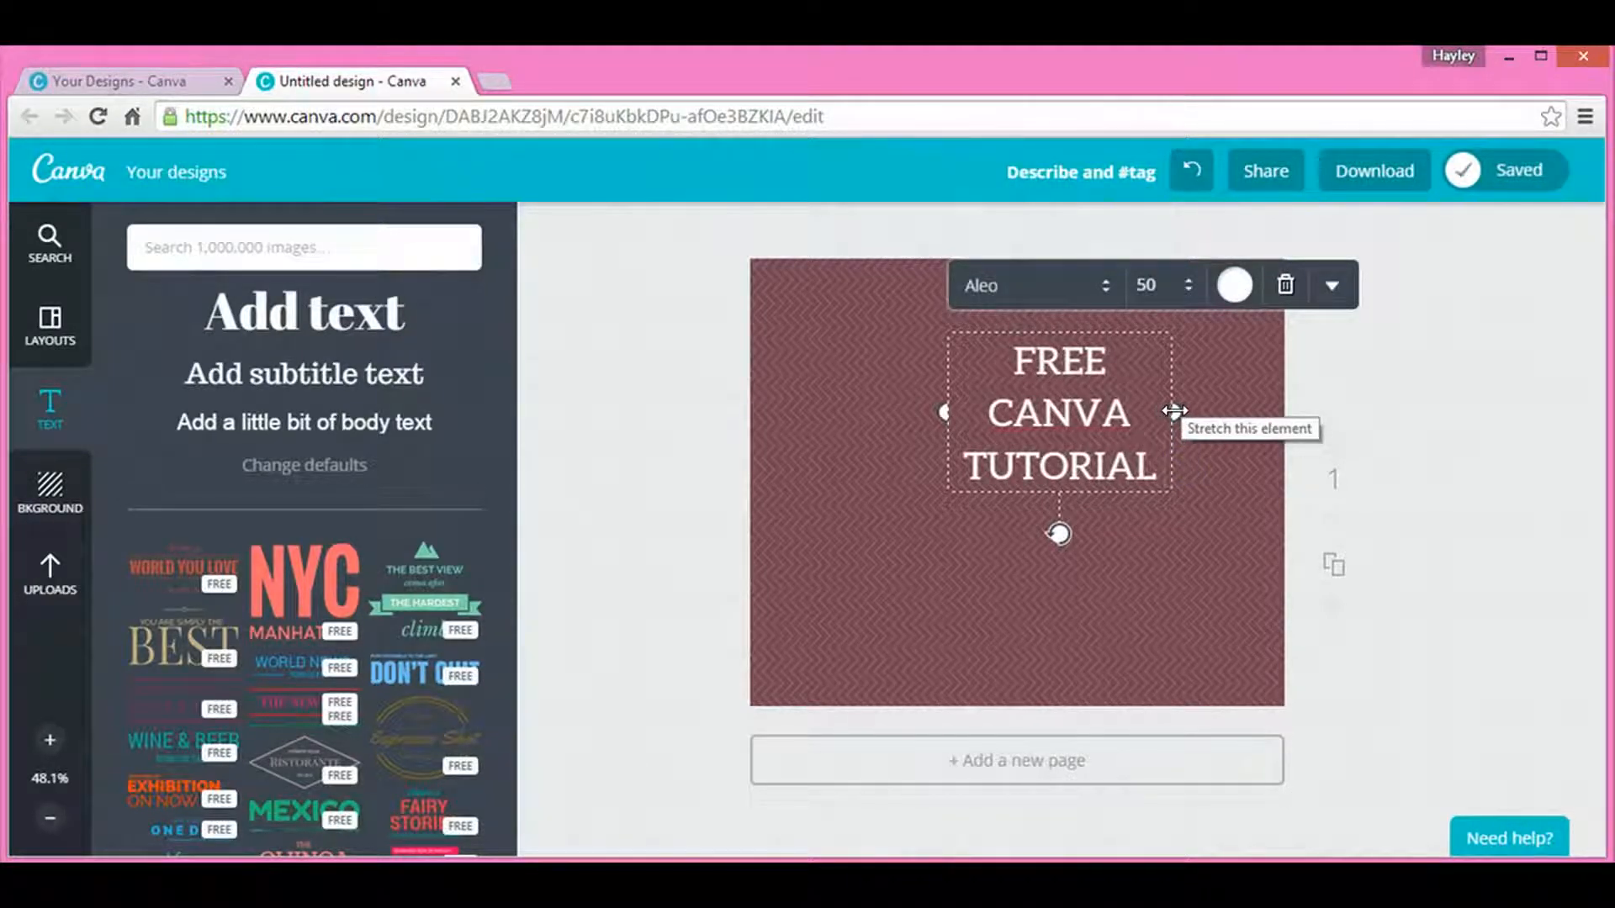
pyautogui.moveTo(942, 413); pyautogui.dragTo(846, 409)
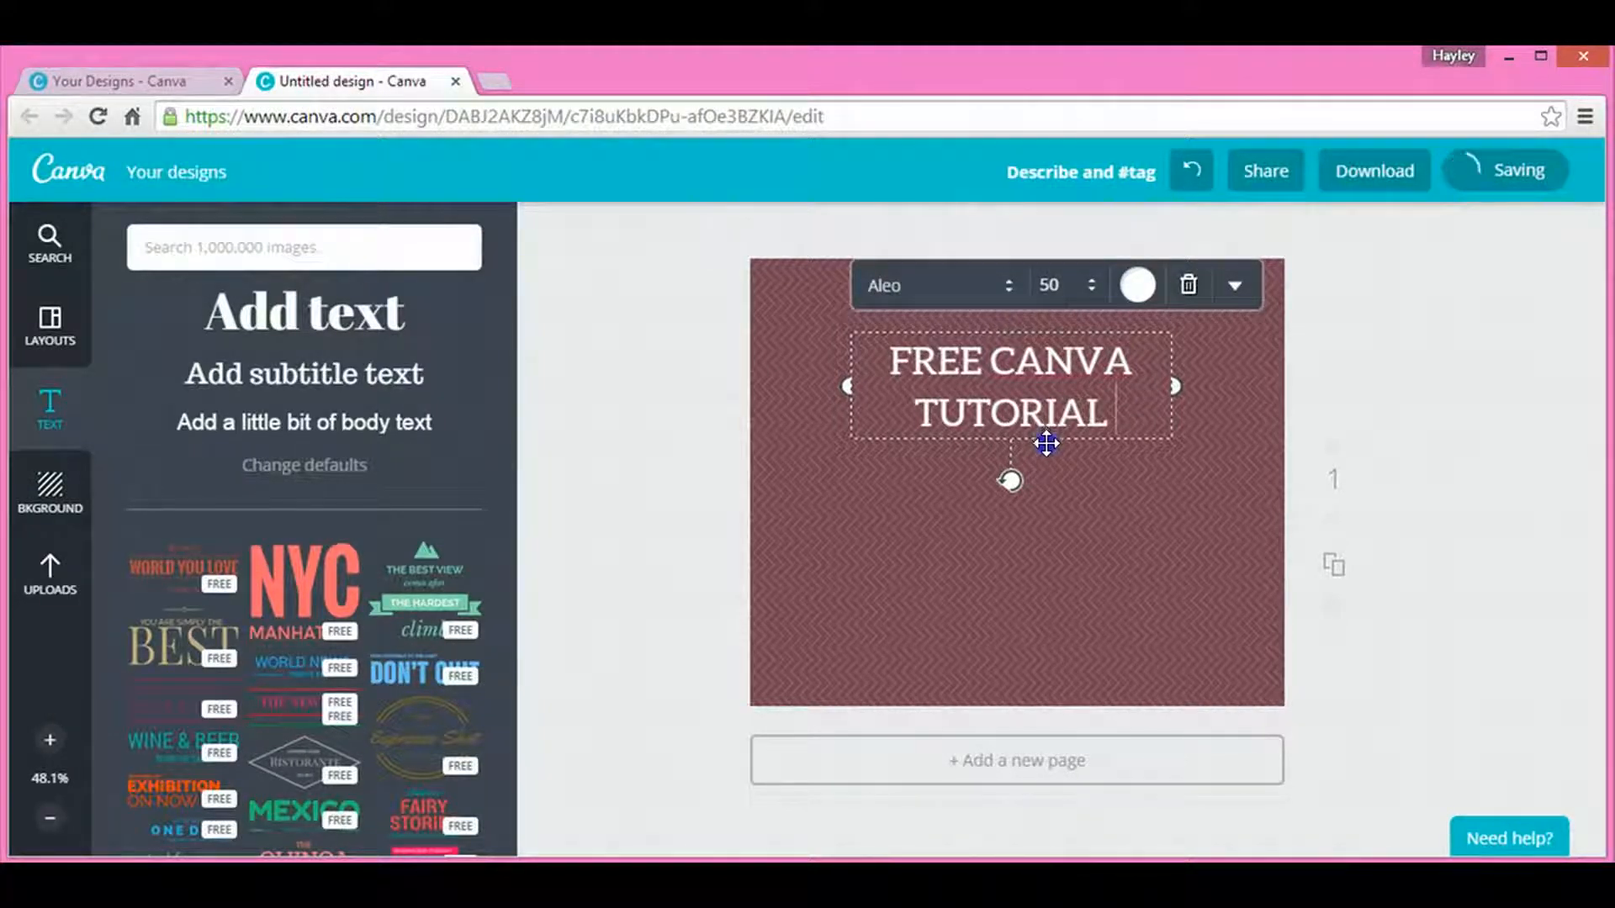
pyautogui.moveTo(1046, 443); pyautogui.dragTo(1052, 540)
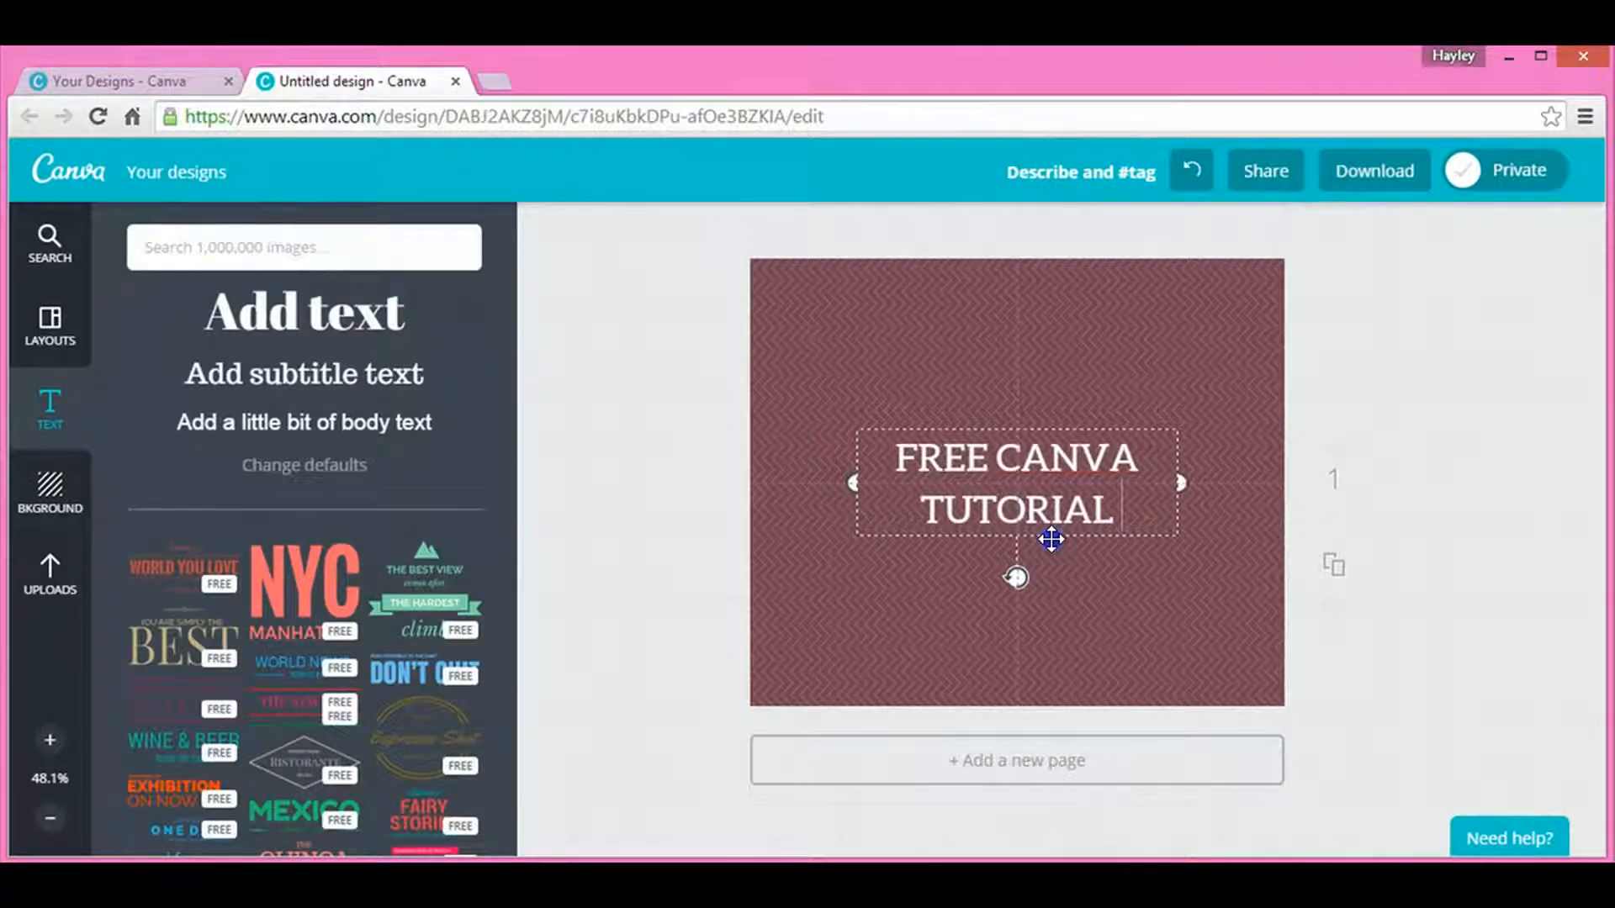
pyautogui.moveTo(1051, 539); pyautogui.dragTo(1051, 539)
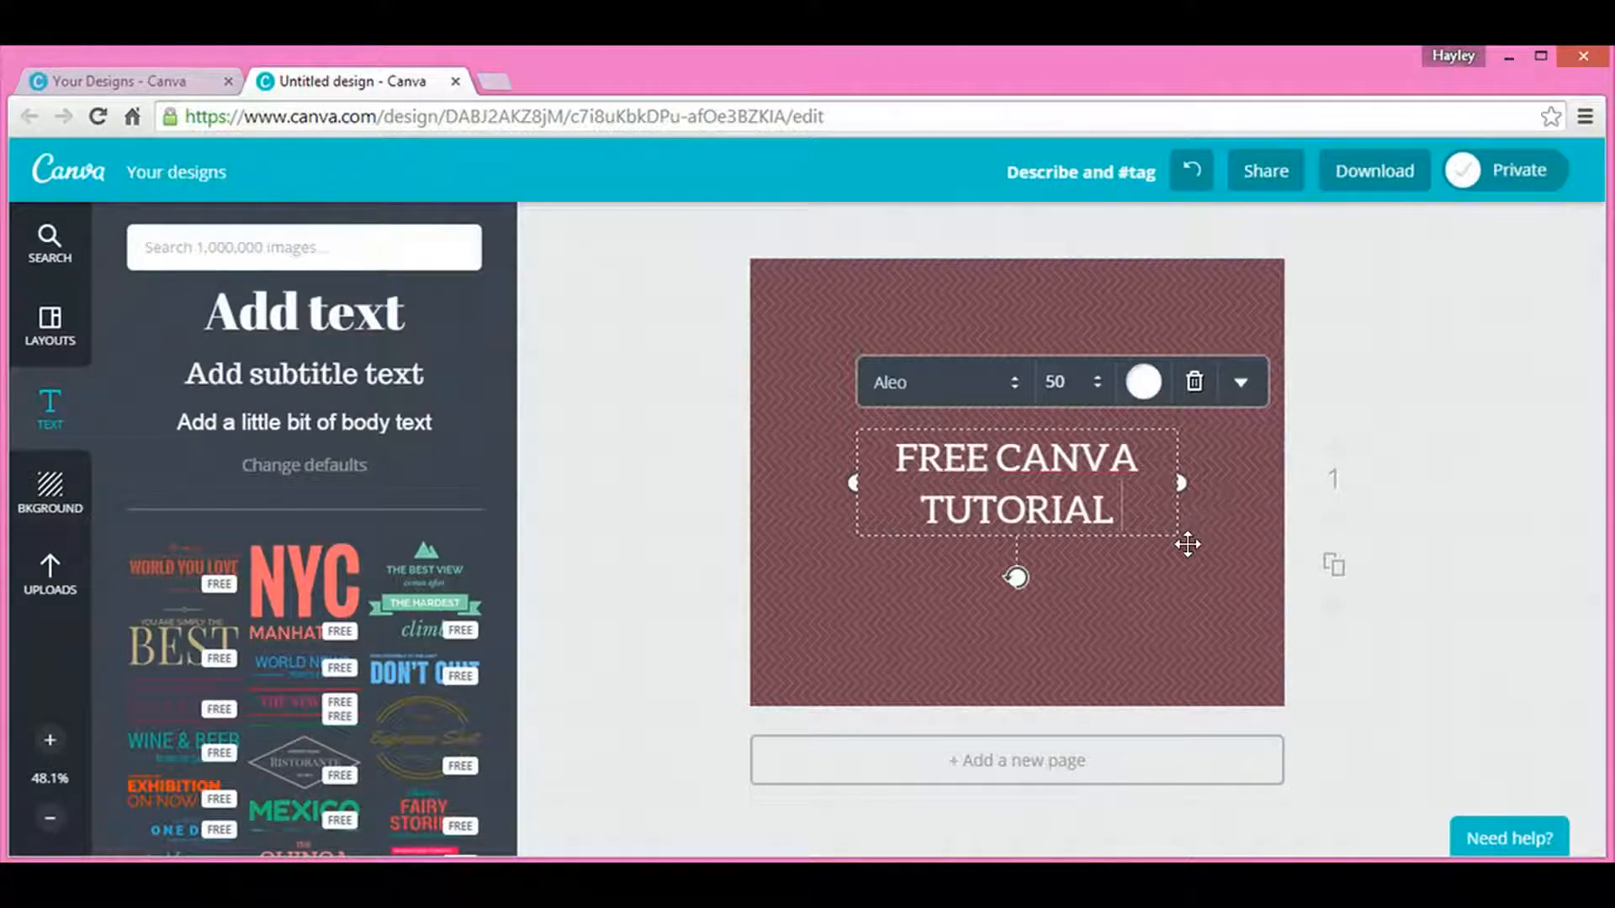
# Step: Slightly increase the heading's letter spacing and line height
pyautogui.click(1246, 385)
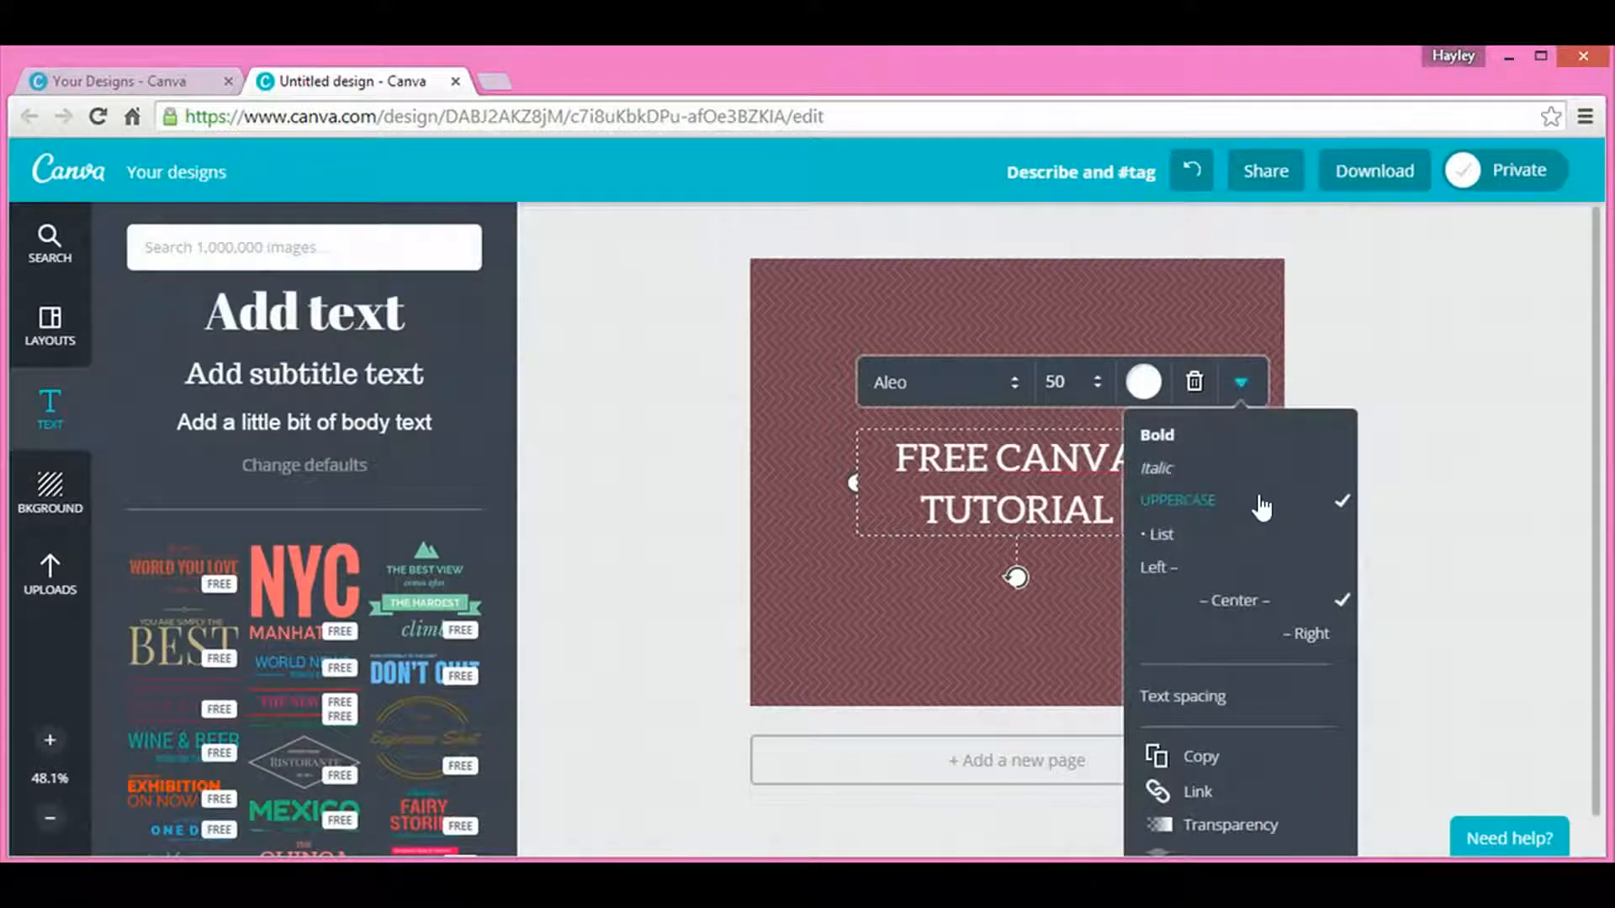
pyautogui.click(1220, 698)
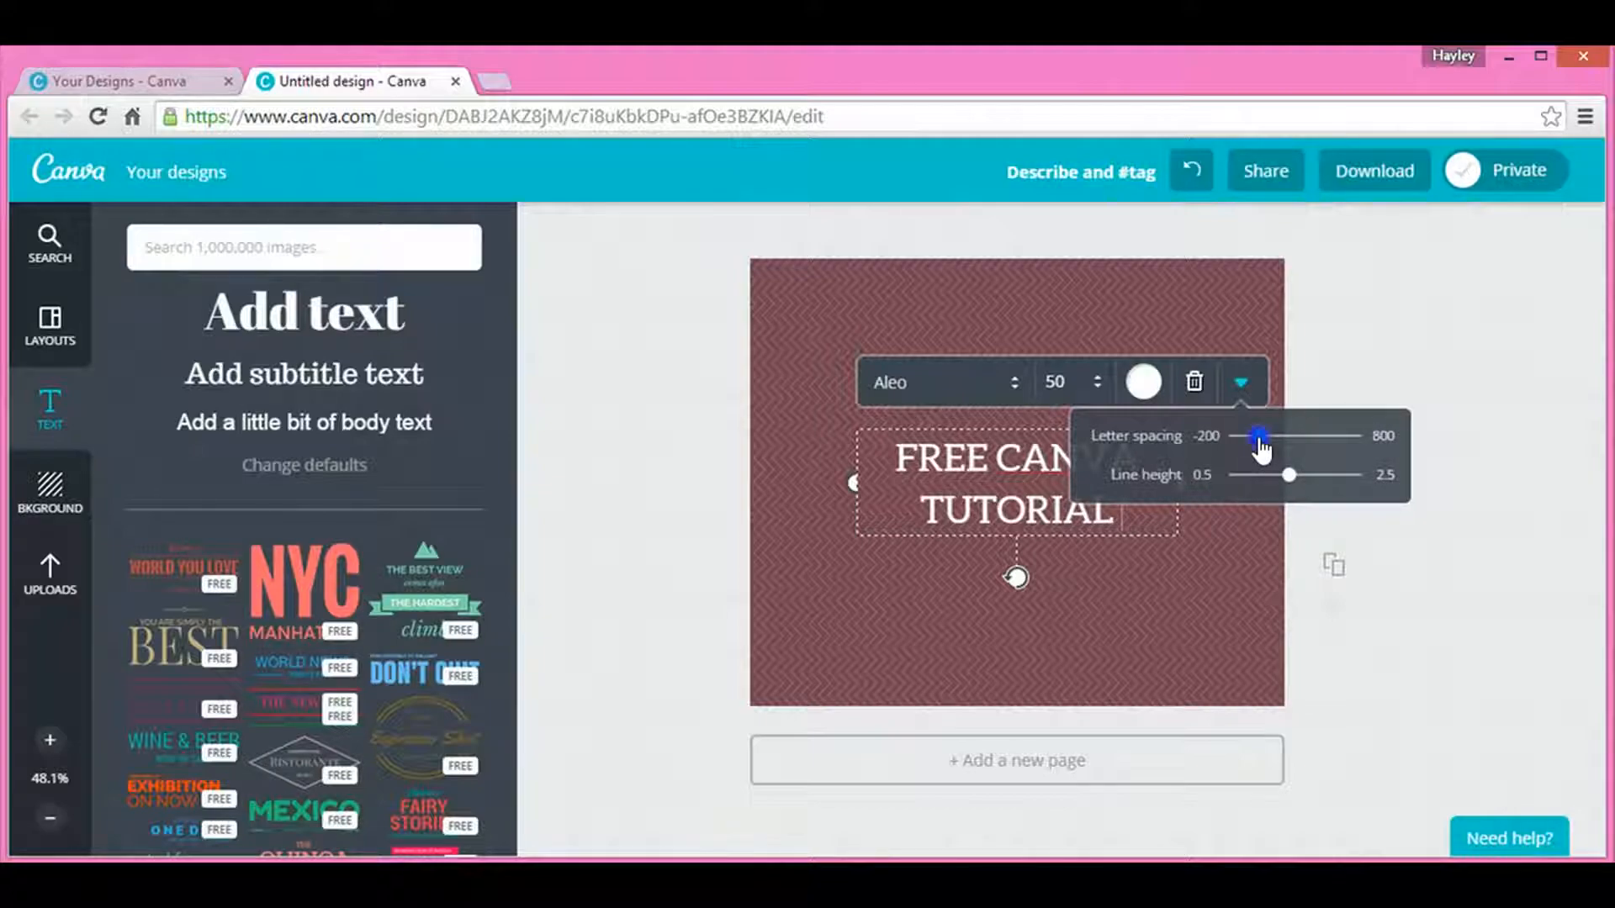
pyautogui.moveTo(1258, 437)
pyautogui.mouseDown()
pyautogui.moveTo(1289, 436)
pyautogui.moveTo(1263, 436)
pyautogui.moveTo(1265, 451)
pyautogui.mouseUp()
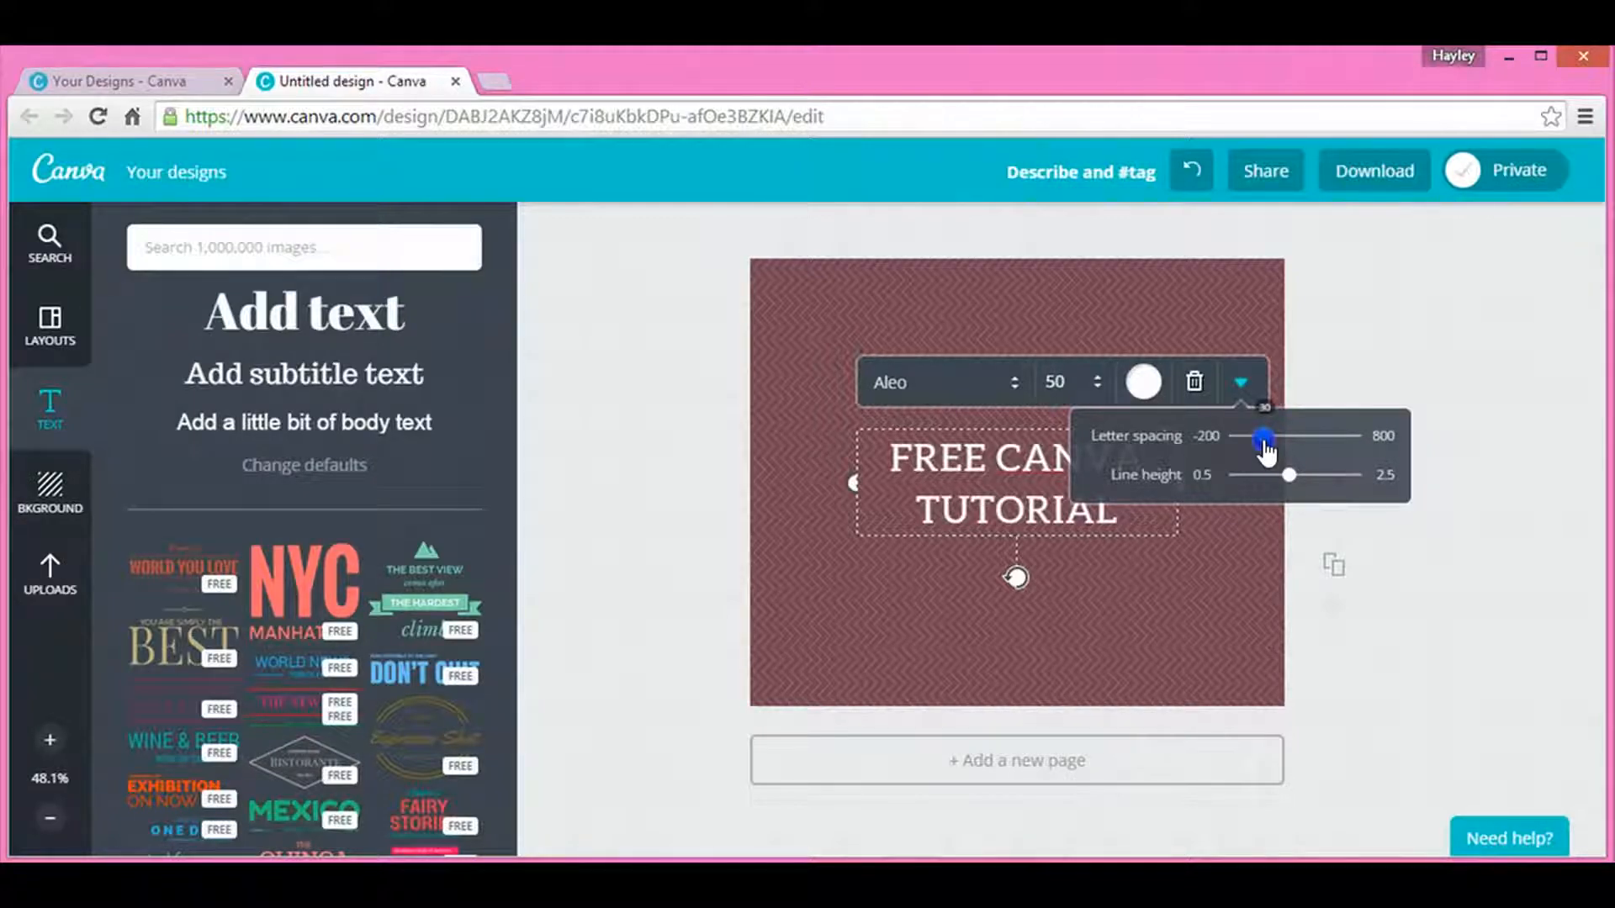
pyautogui.moveTo(1265, 451); pyautogui.dragTo(1268, 454)
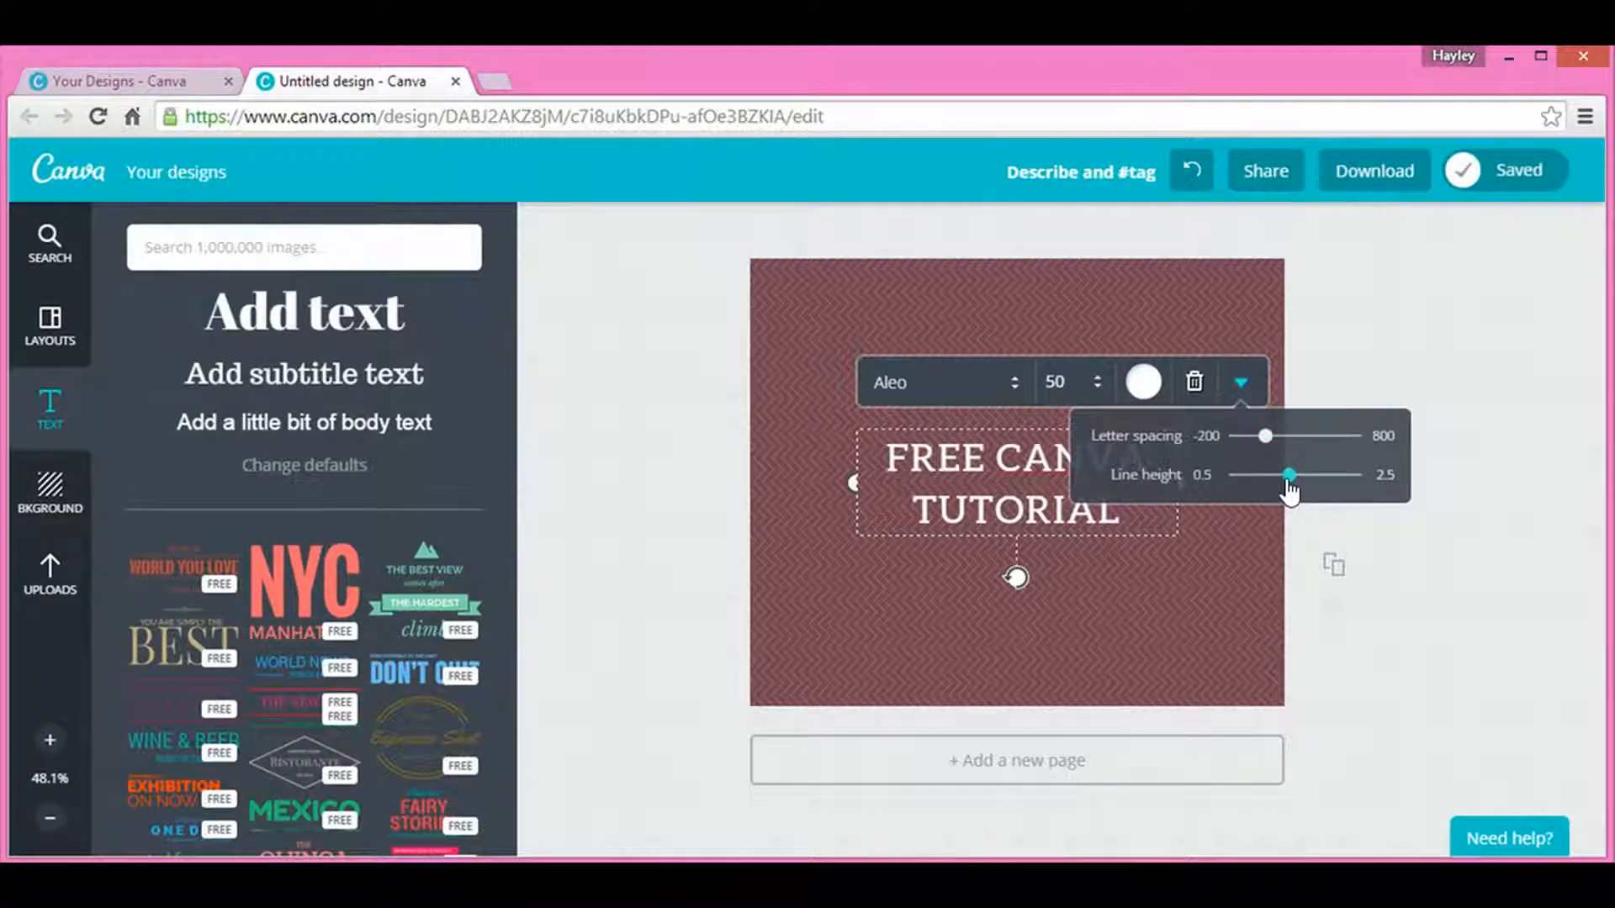
pyautogui.moveTo(1287, 480)
pyautogui.mouseDown()
pyautogui.moveTo(1351, 478)
pyautogui.moveTo(1260, 481)
pyautogui.moveTo(1296, 486)
pyautogui.mouseUp()
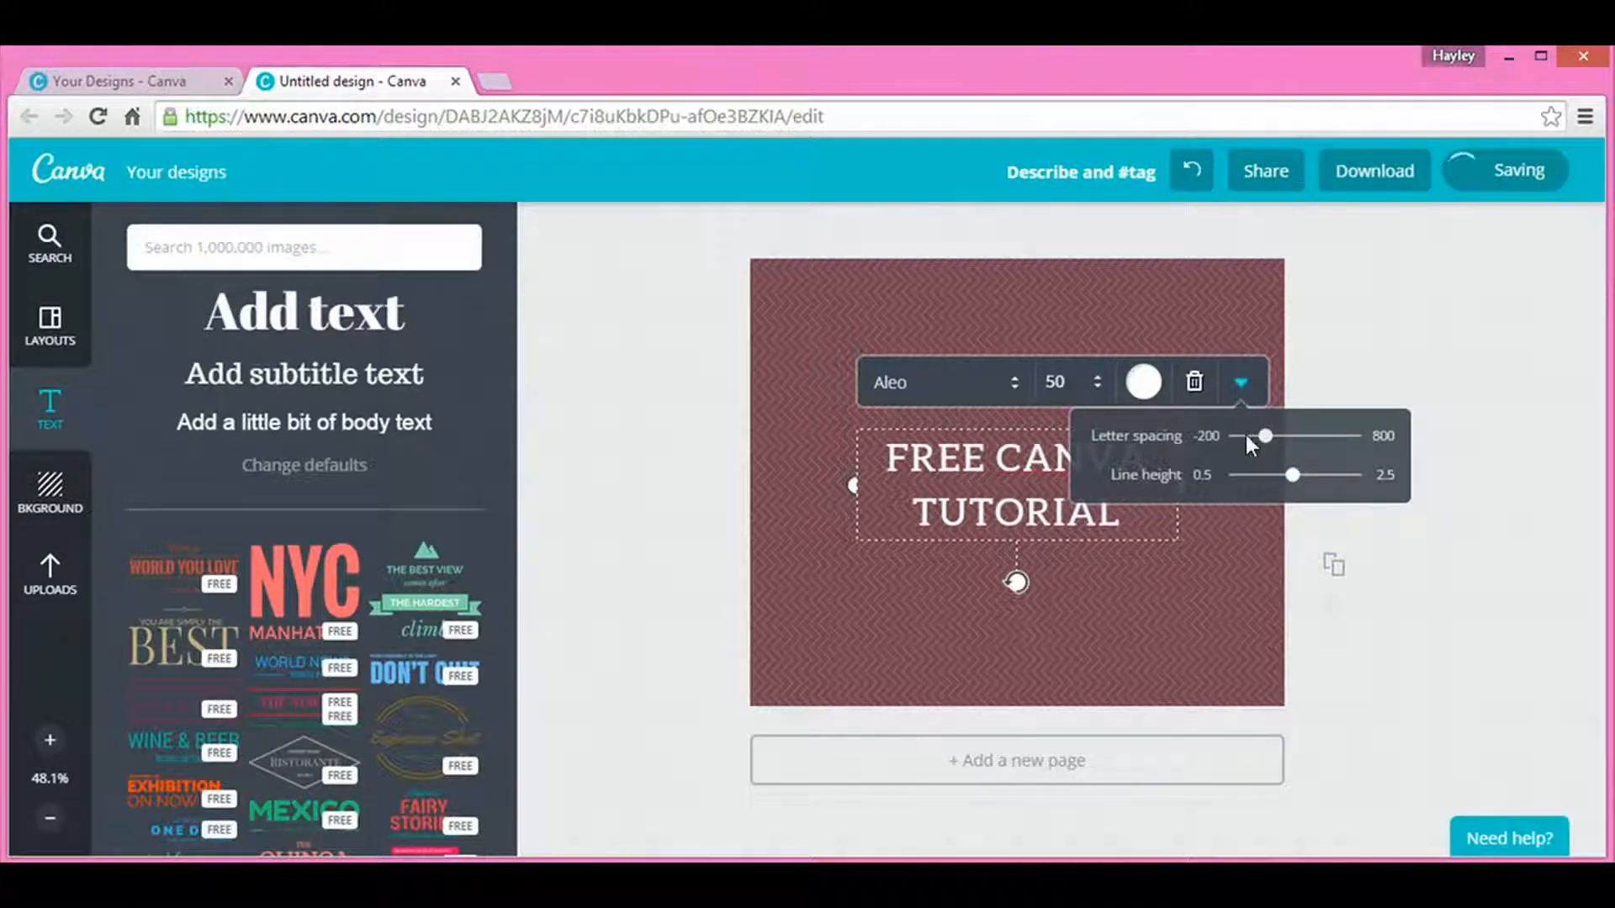
pyautogui.click(1242, 385)
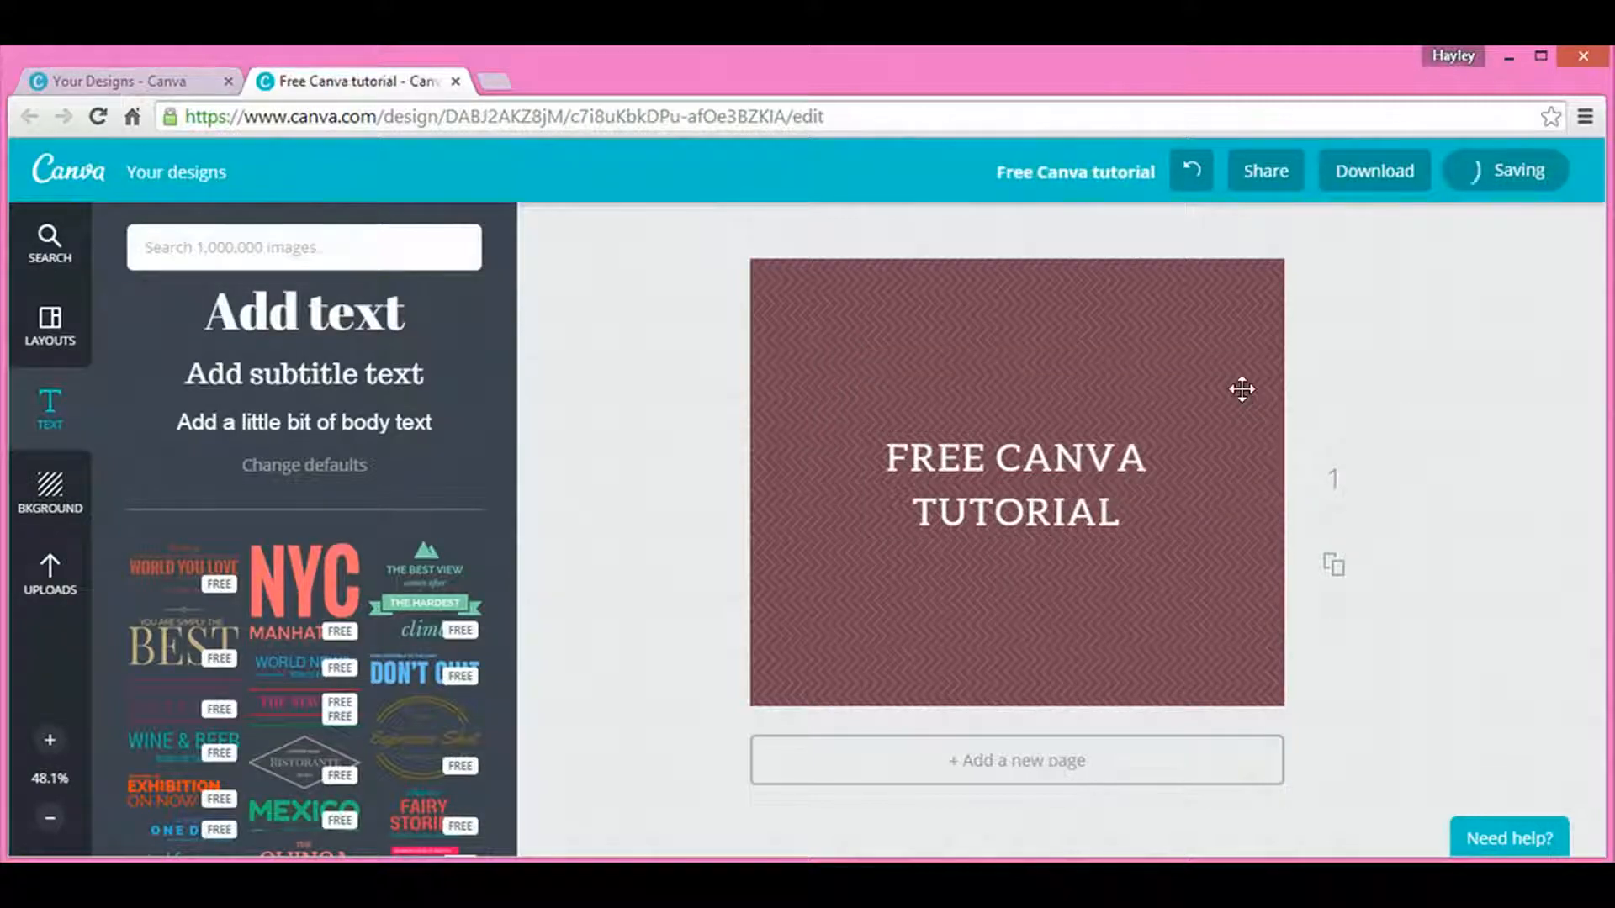
# Step: Try duplicating the heading text box, and delete the copy
pyautogui.click(1058, 482)
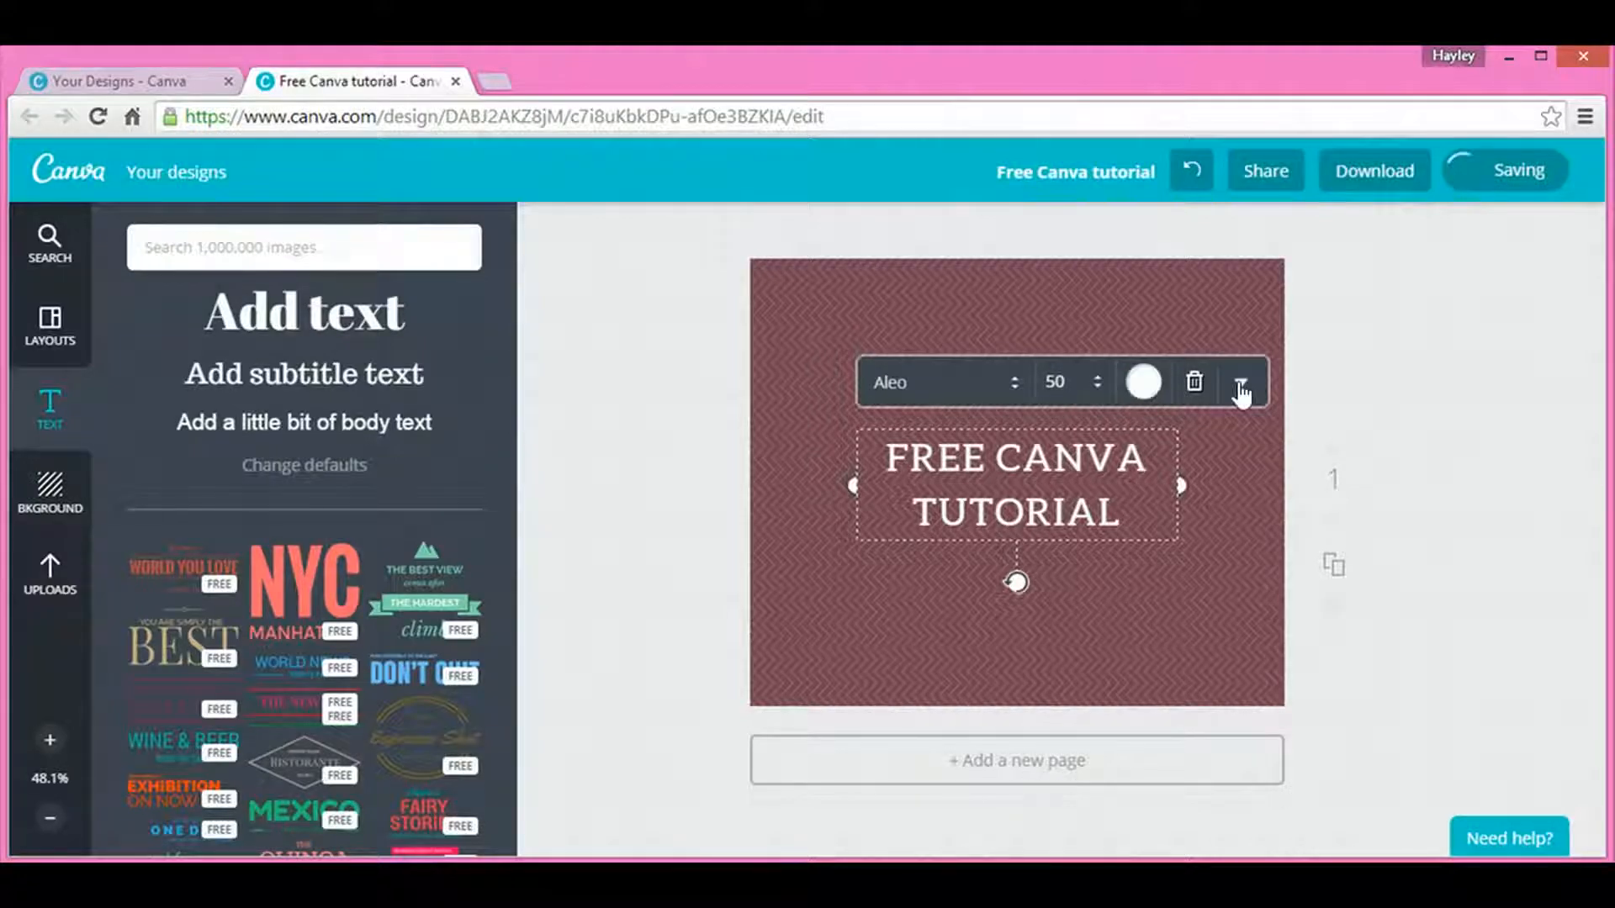
pyautogui.click(1242, 384)
pyautogui.scroll(-1, 1234, 566)
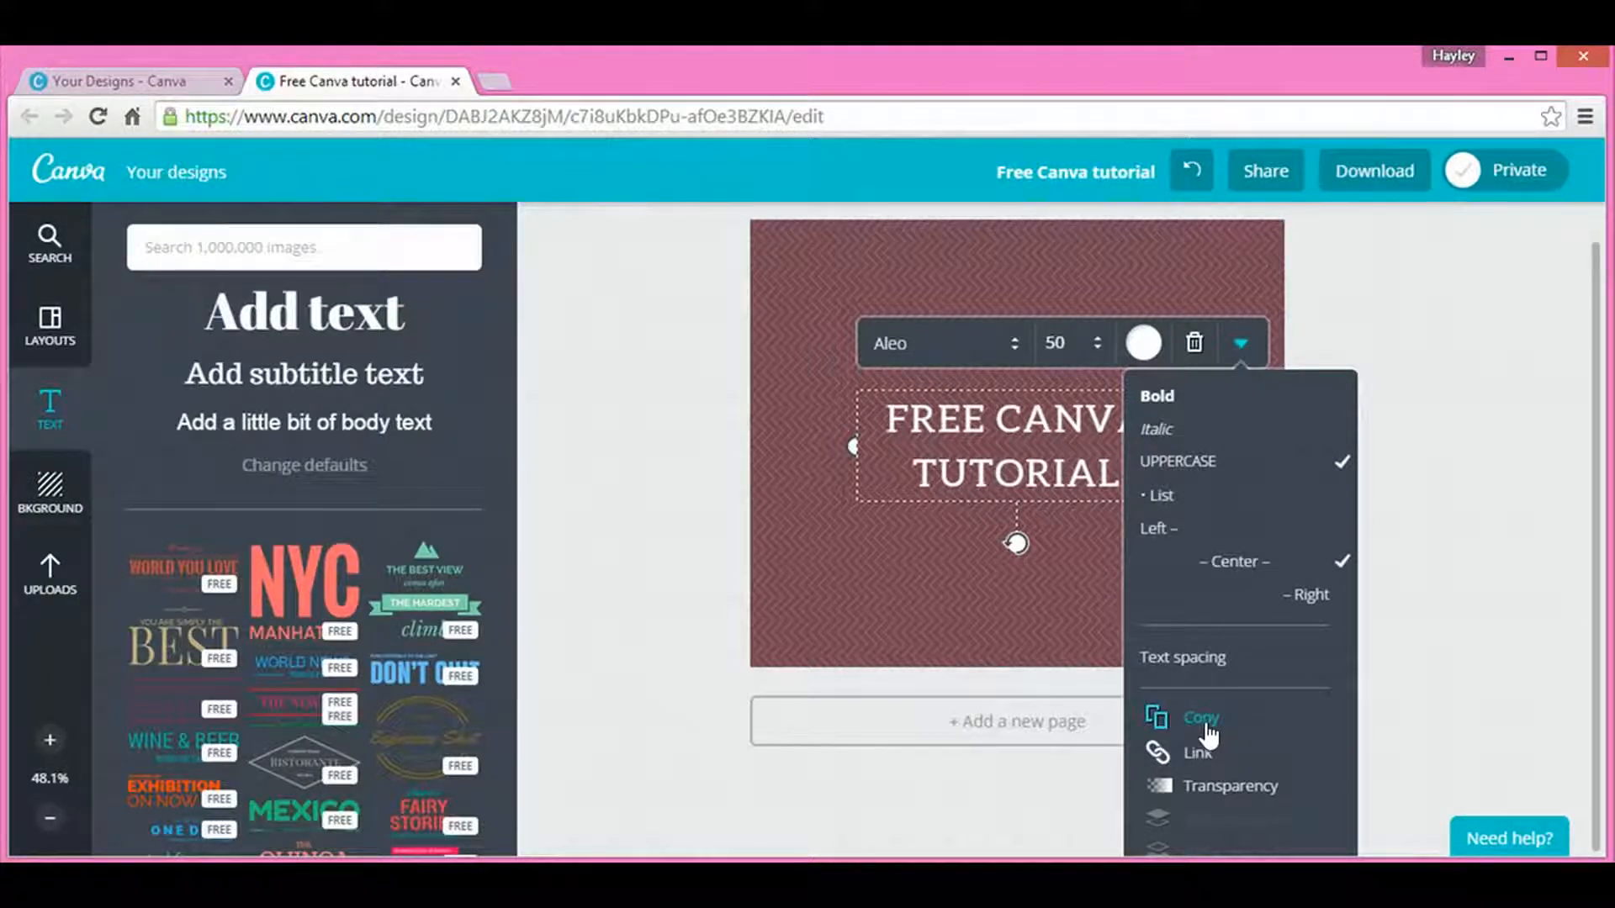
pyautogui.click(1204, 722)
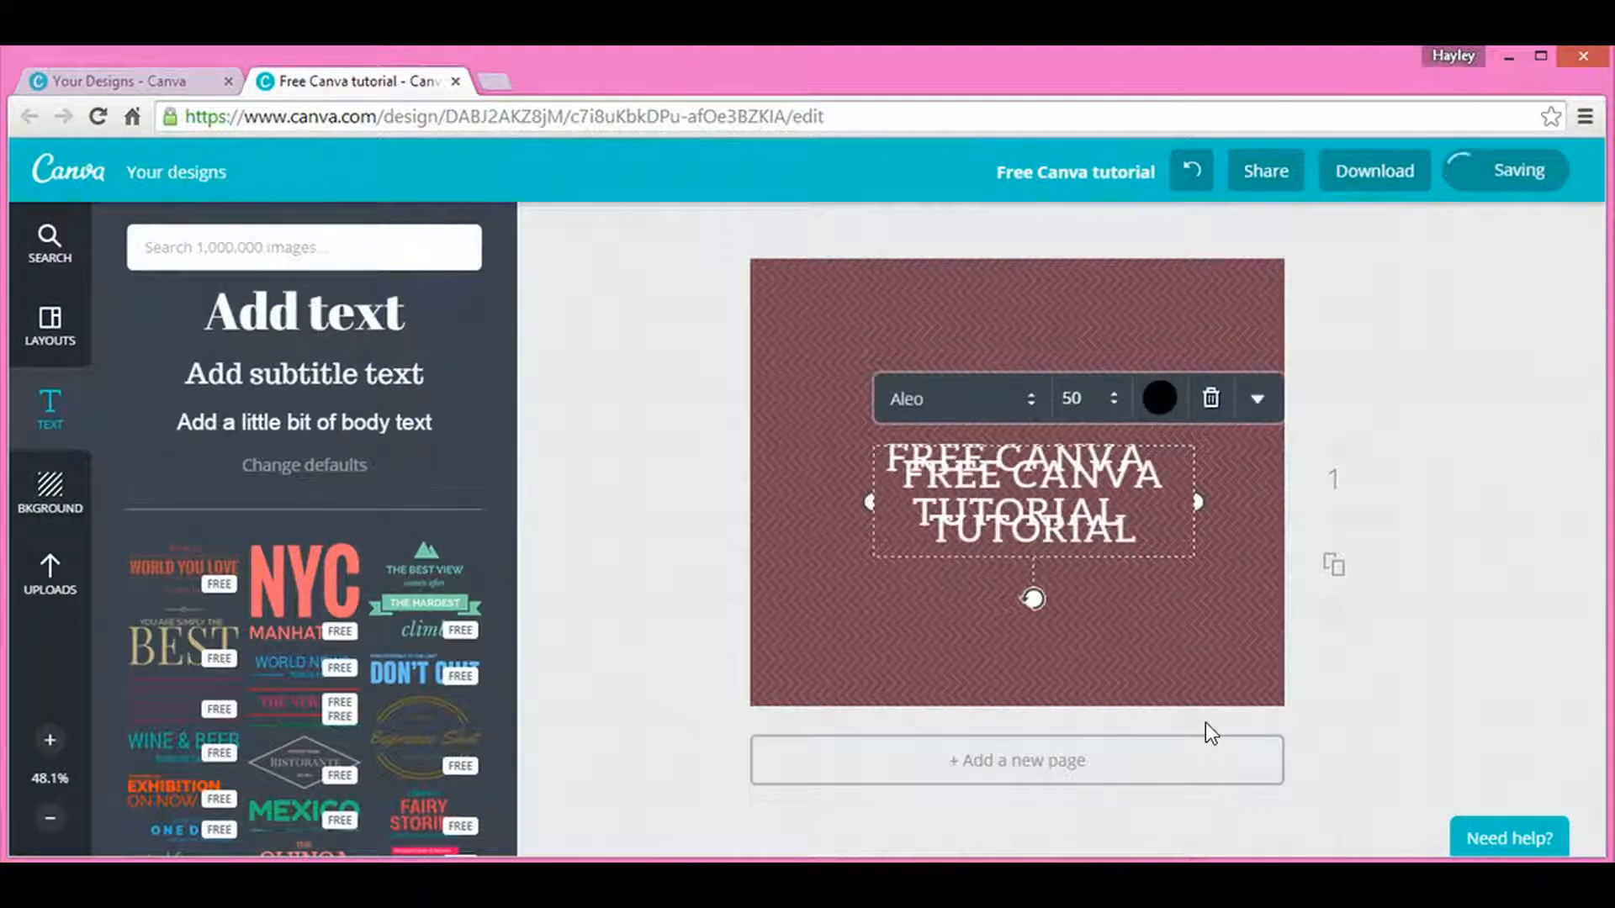
pyautogui.click(1210, 402)
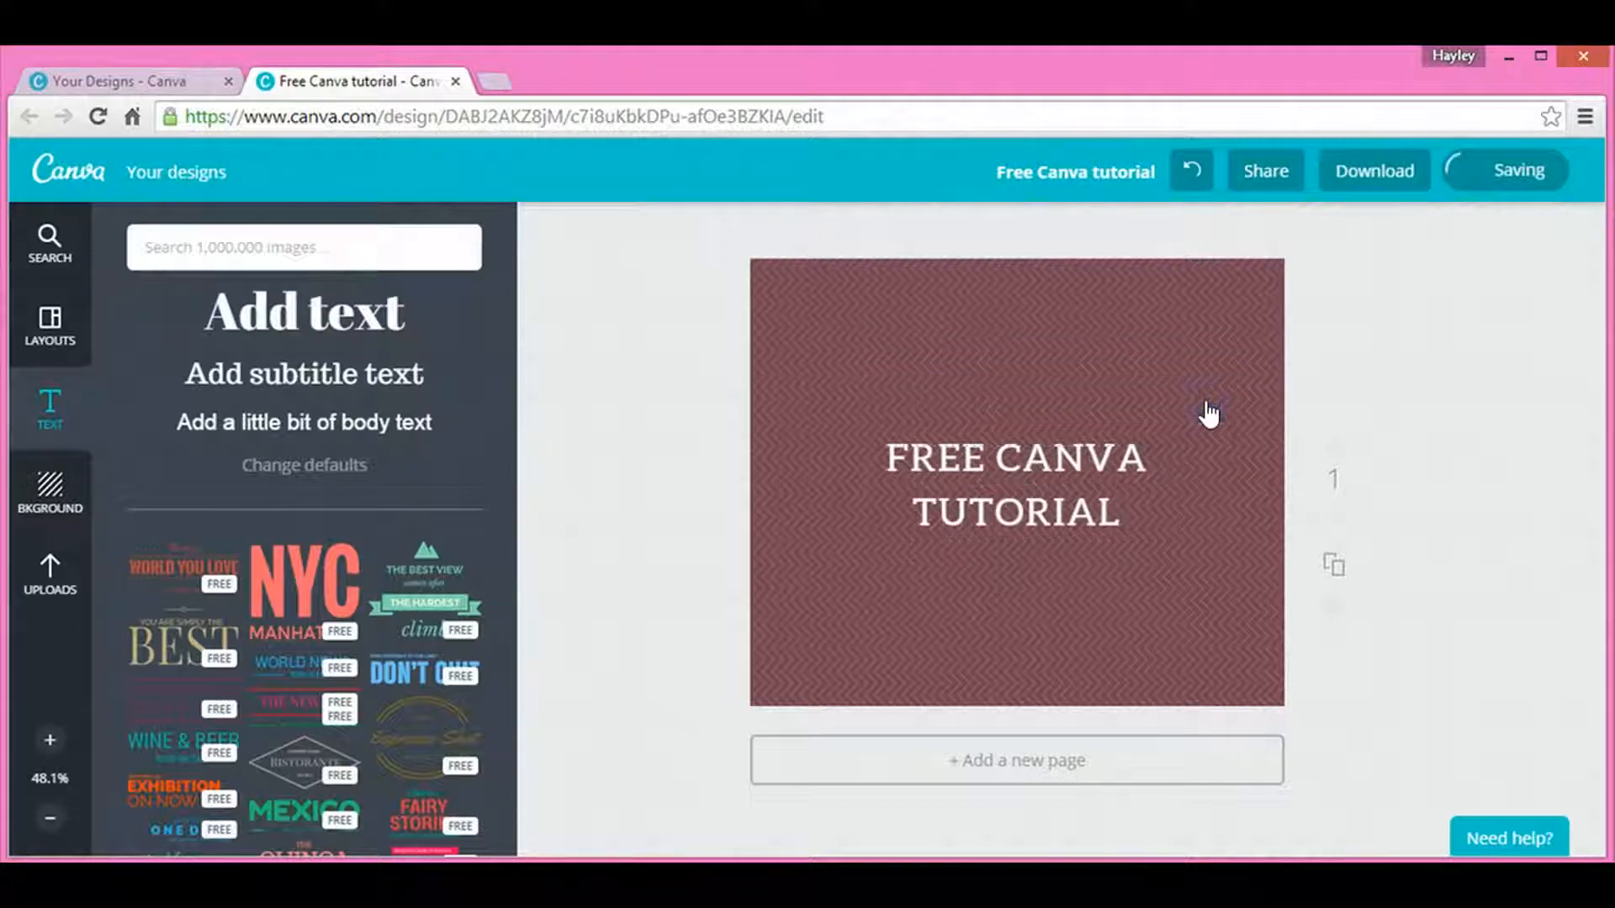
pyautogui.click(1049, 455)
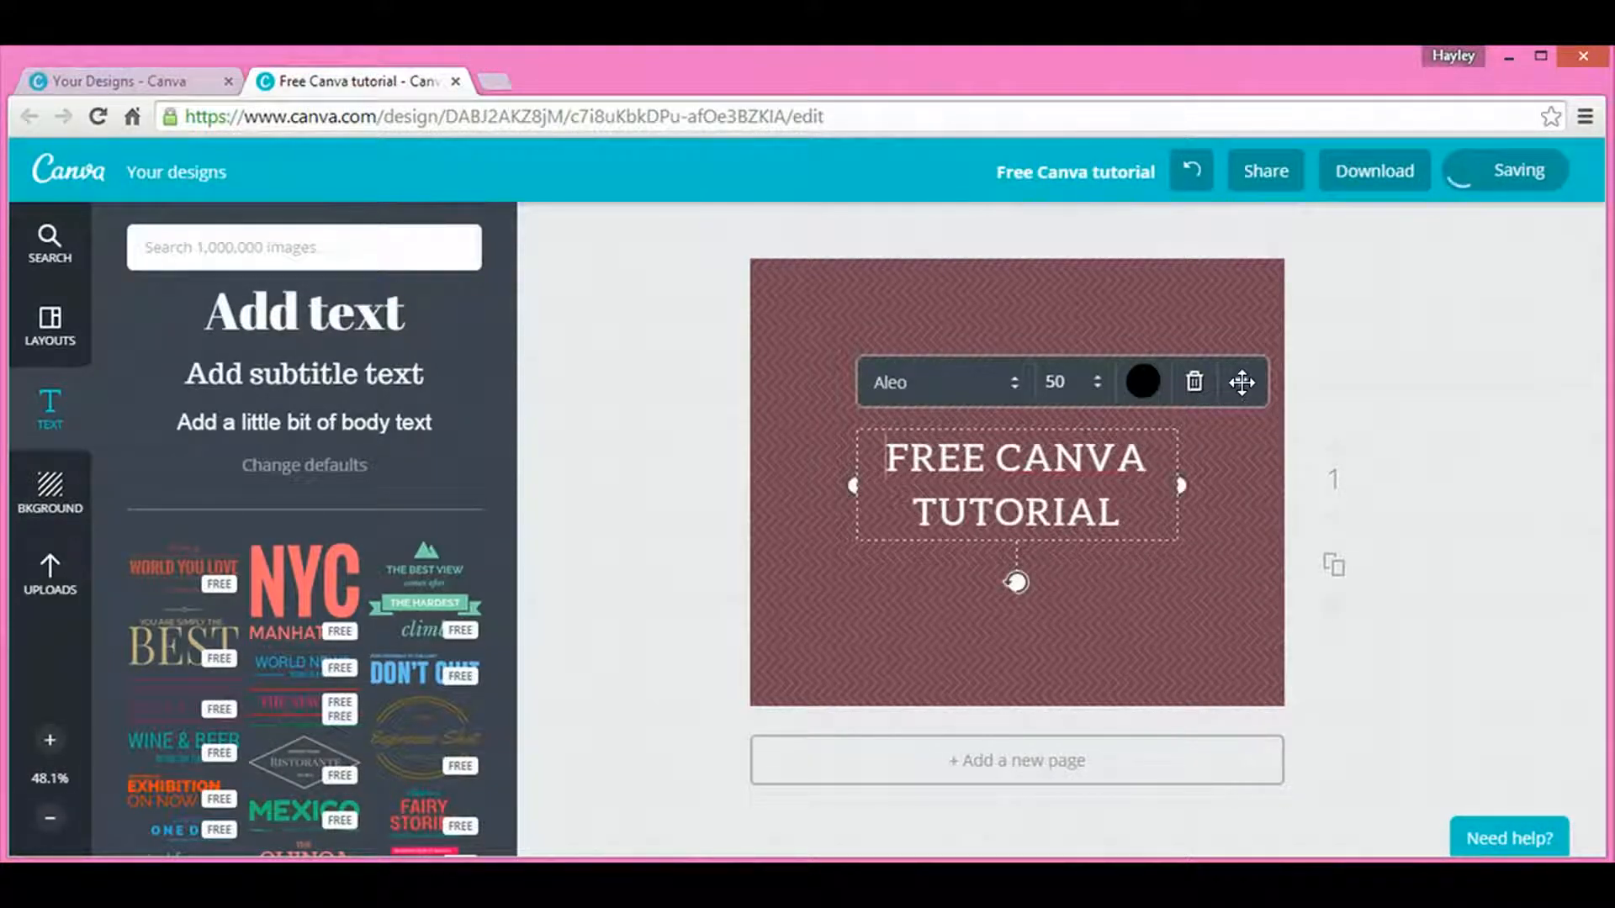
pyautogui.click(1241, 383)
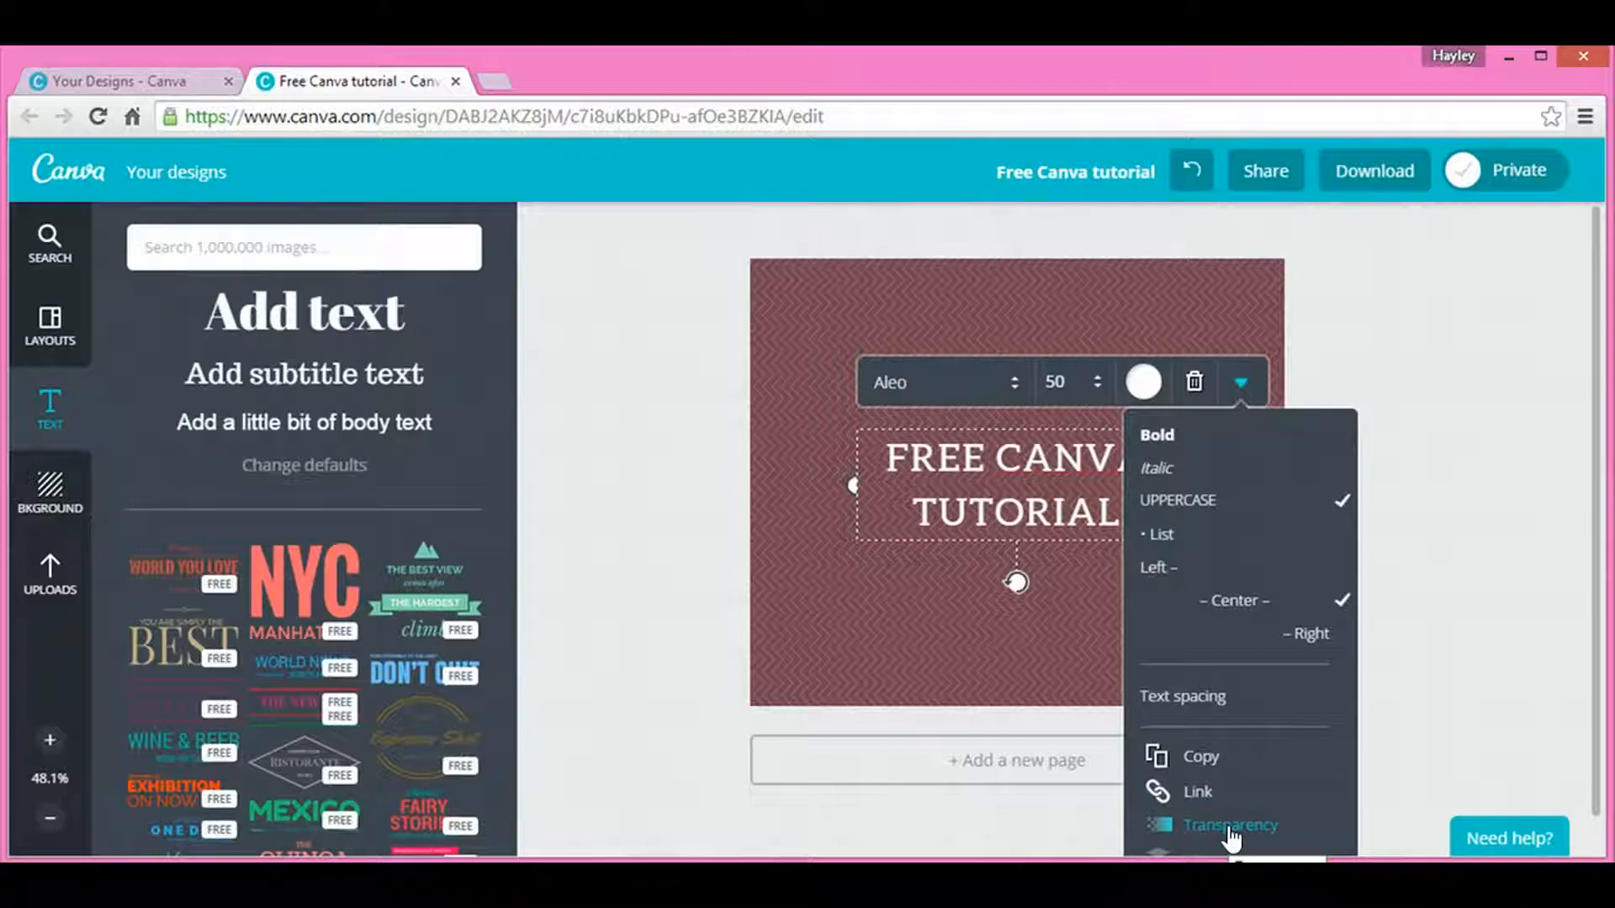
pyautogui.scroll(-1, 1303, 668)
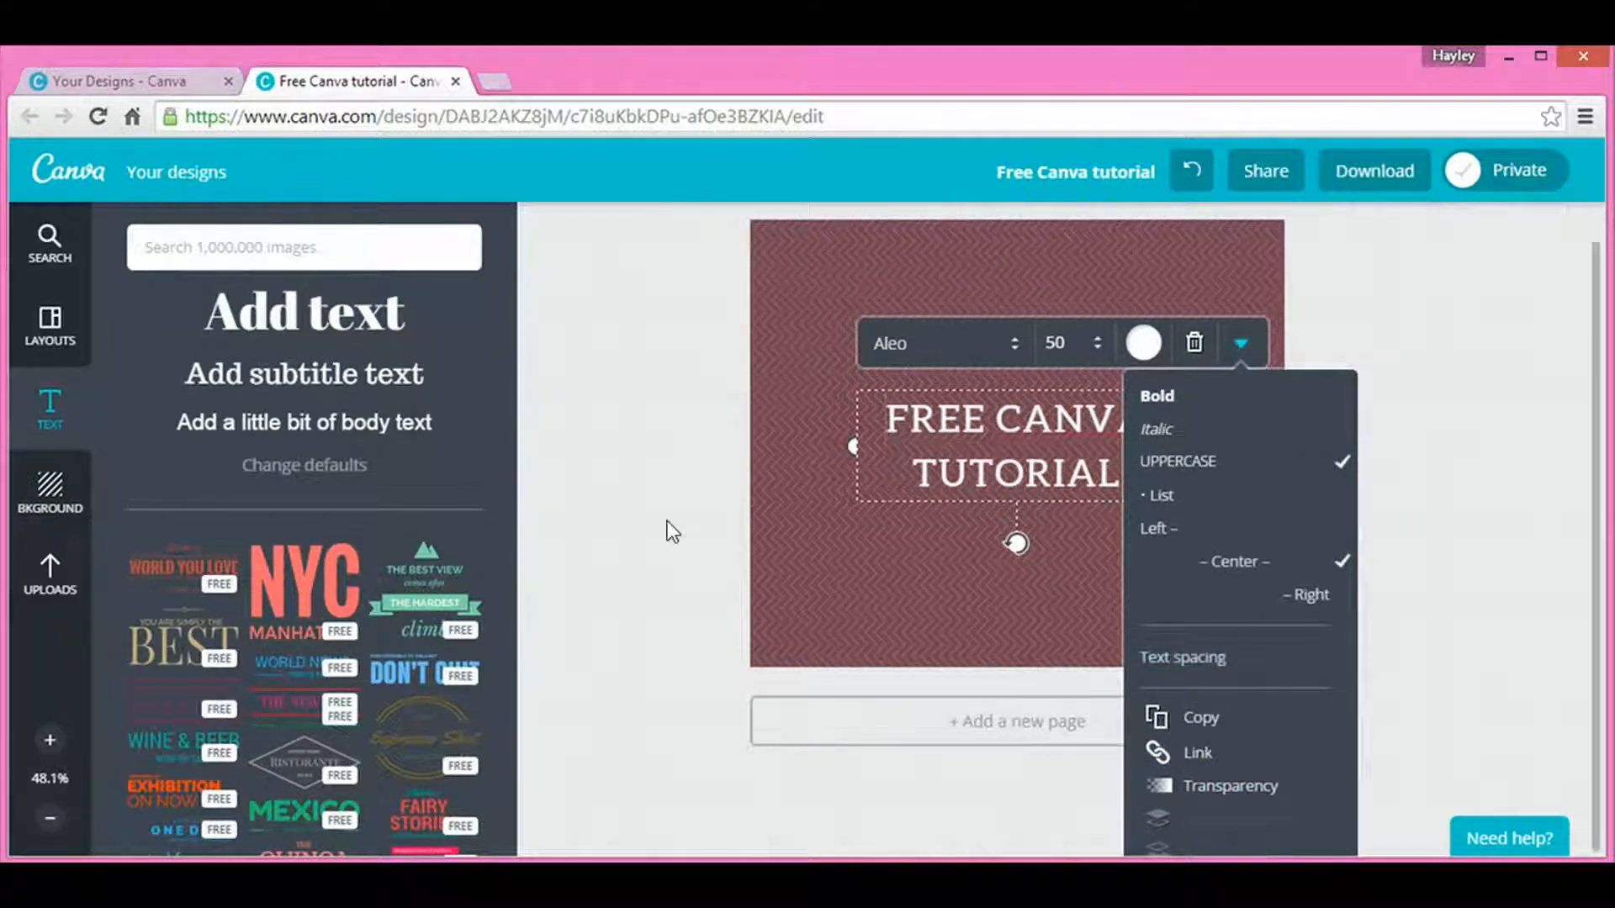
pyautogui.click(619, 521)
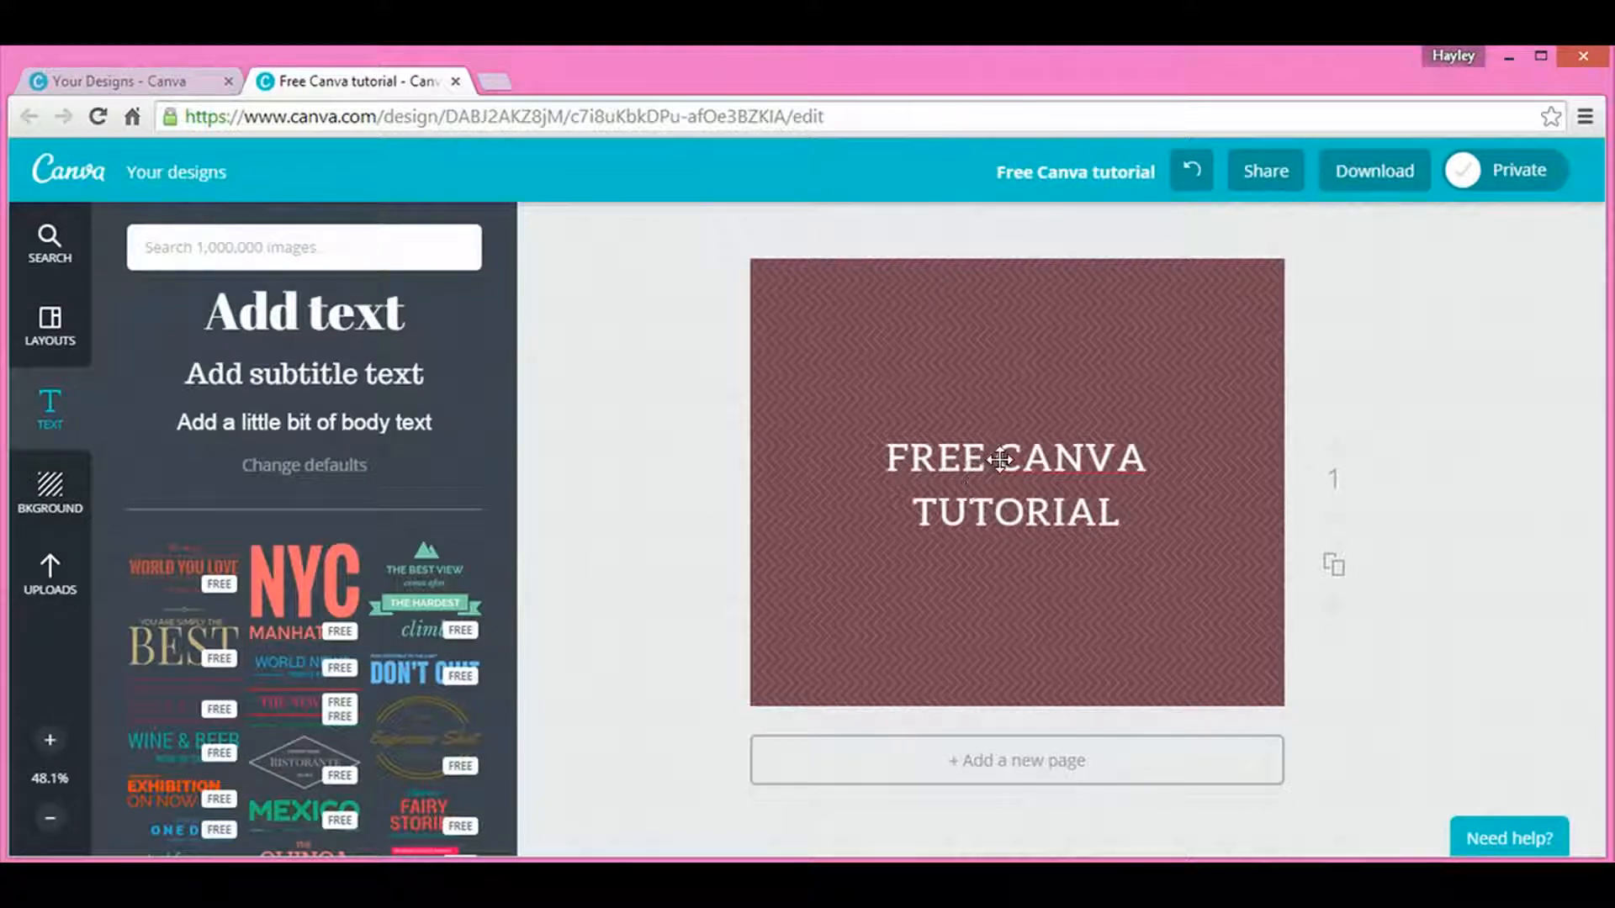
# Step: Delete the "FREE CANVA TUTORIAL" heading from the page
pyautogui.click(1062, 502)
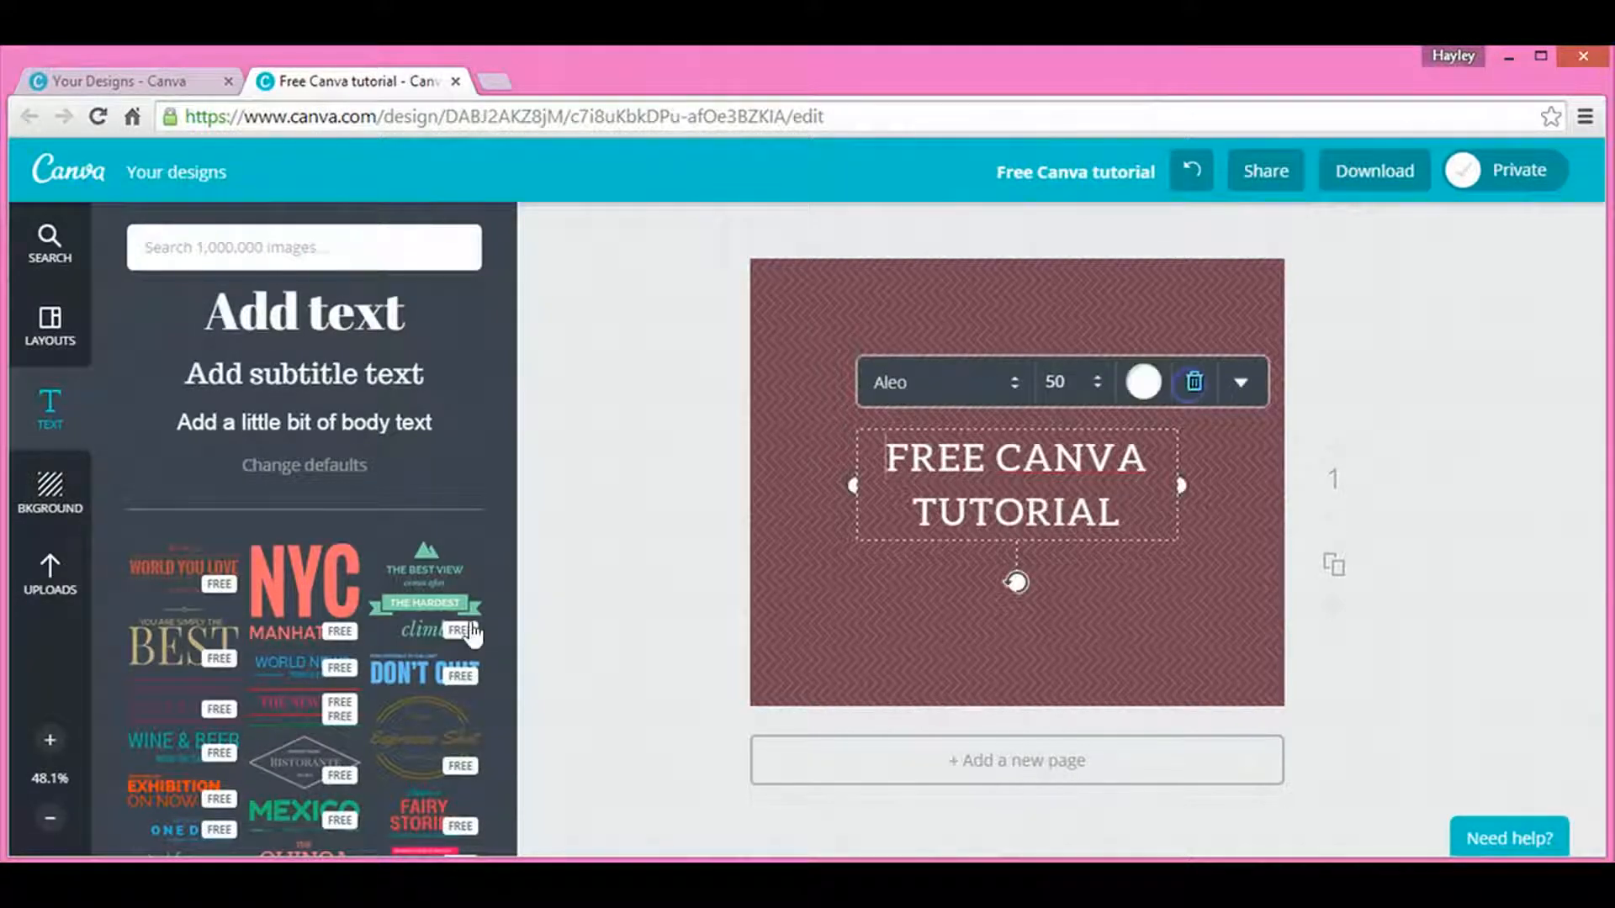
pyautogui.click(1195, 383)
# Step: Add the ready-made "The Organic Roast" text design to the page
pyautogui.scroll(-2, 337, 606)
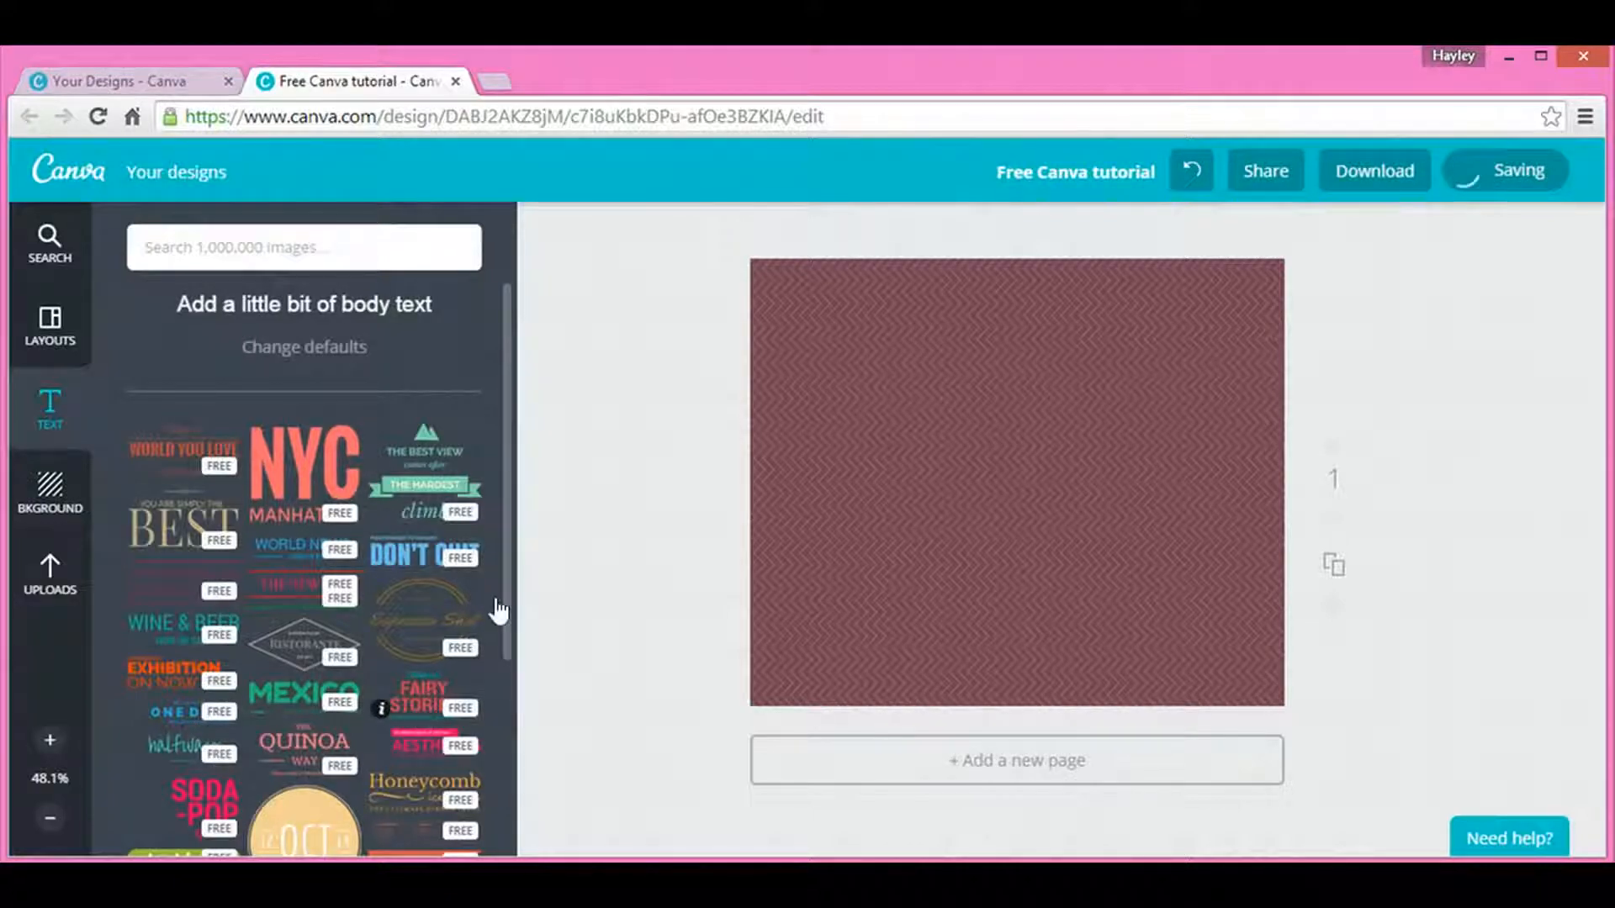
pyautogui.scroll(-2, 502, 594)
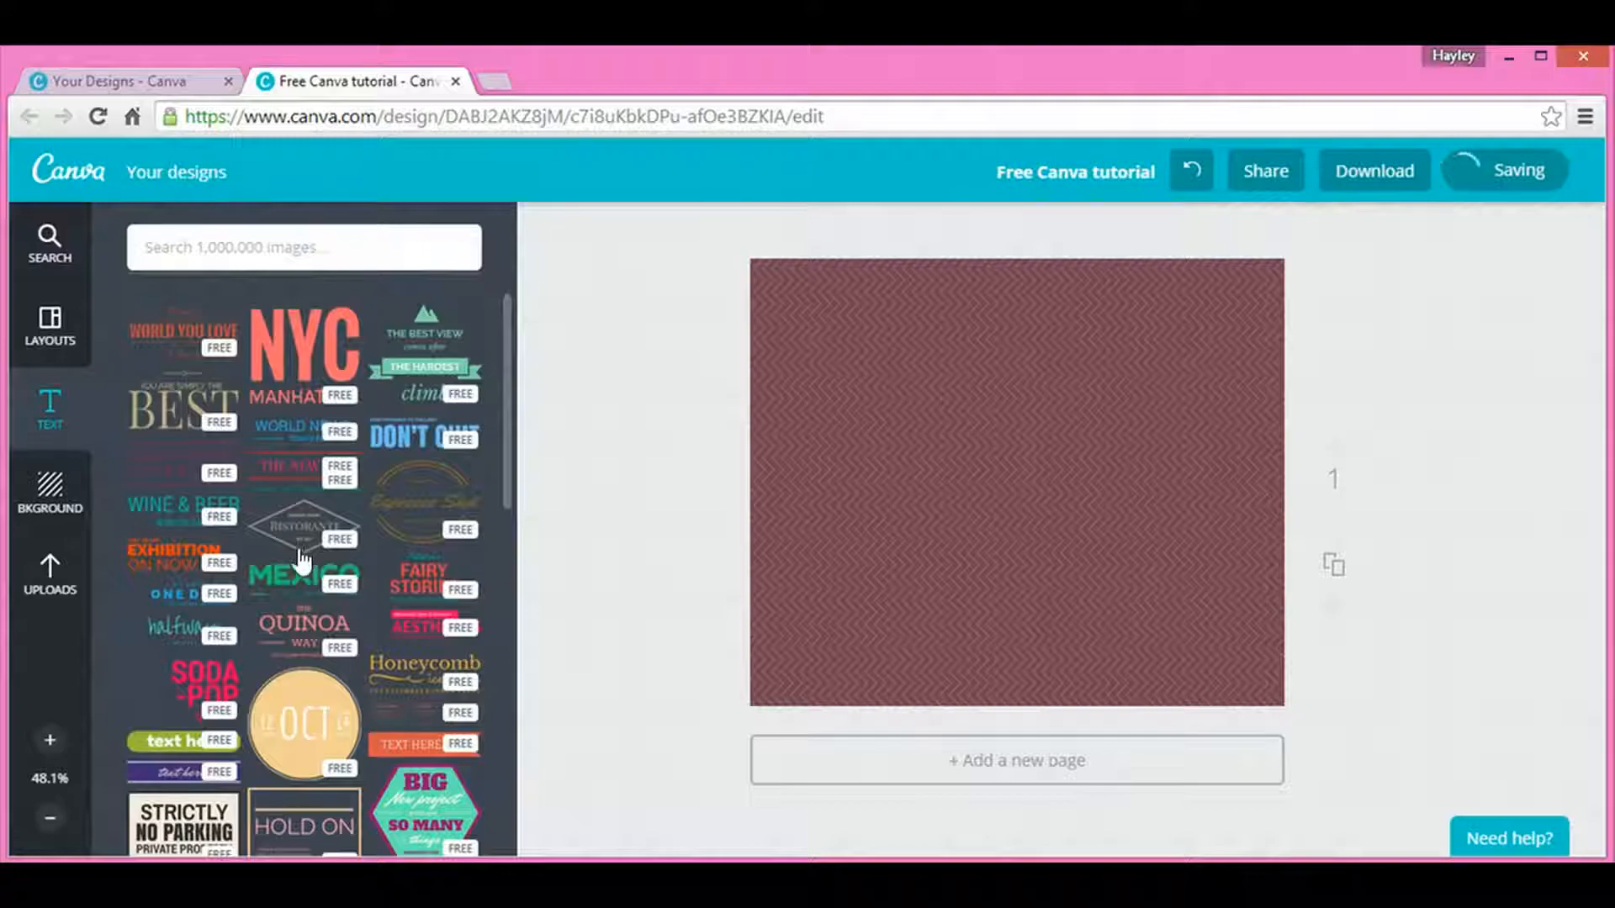
pyautogui.scroll(-2, 296, 559)
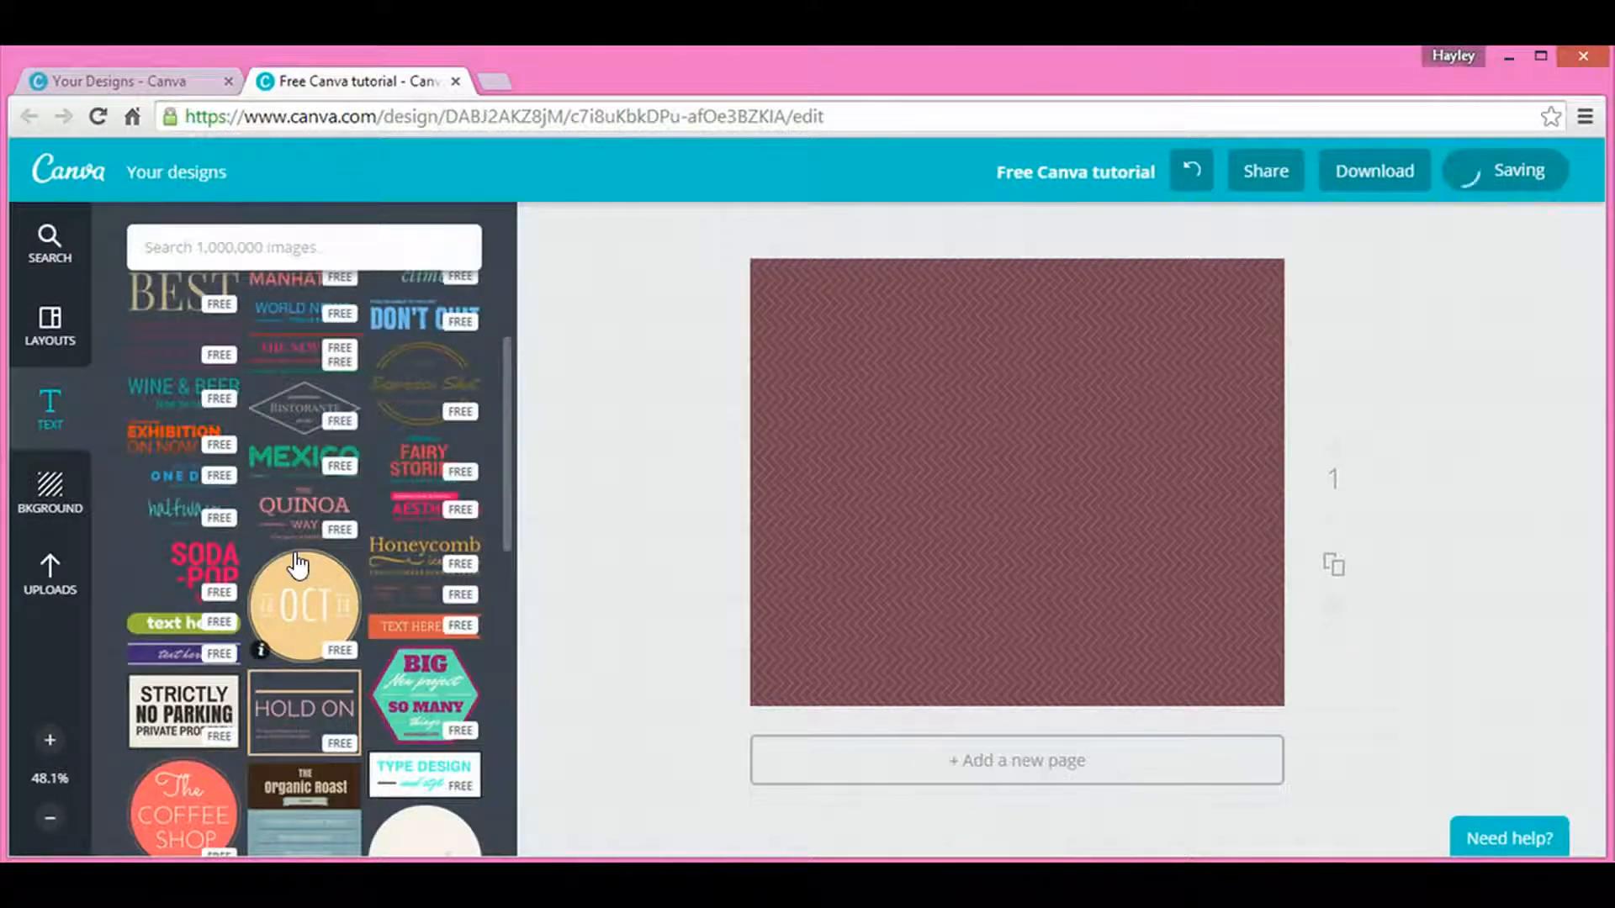
pyautogui.scroll(-2, 296, 565)
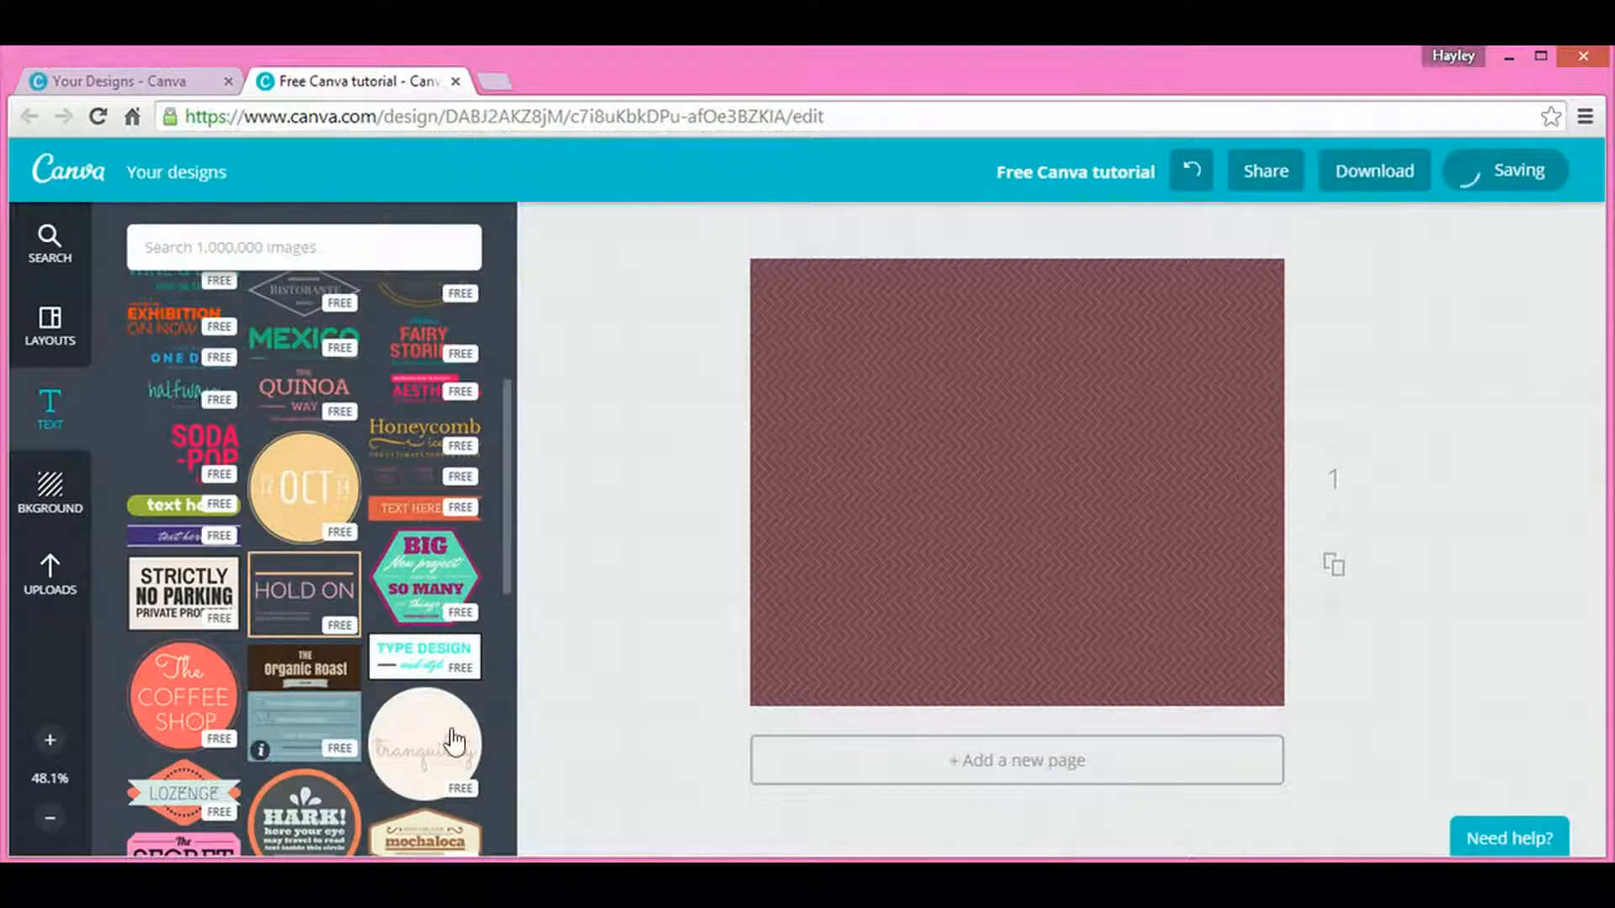
pyautogui.scroll(-2, 374, 707)
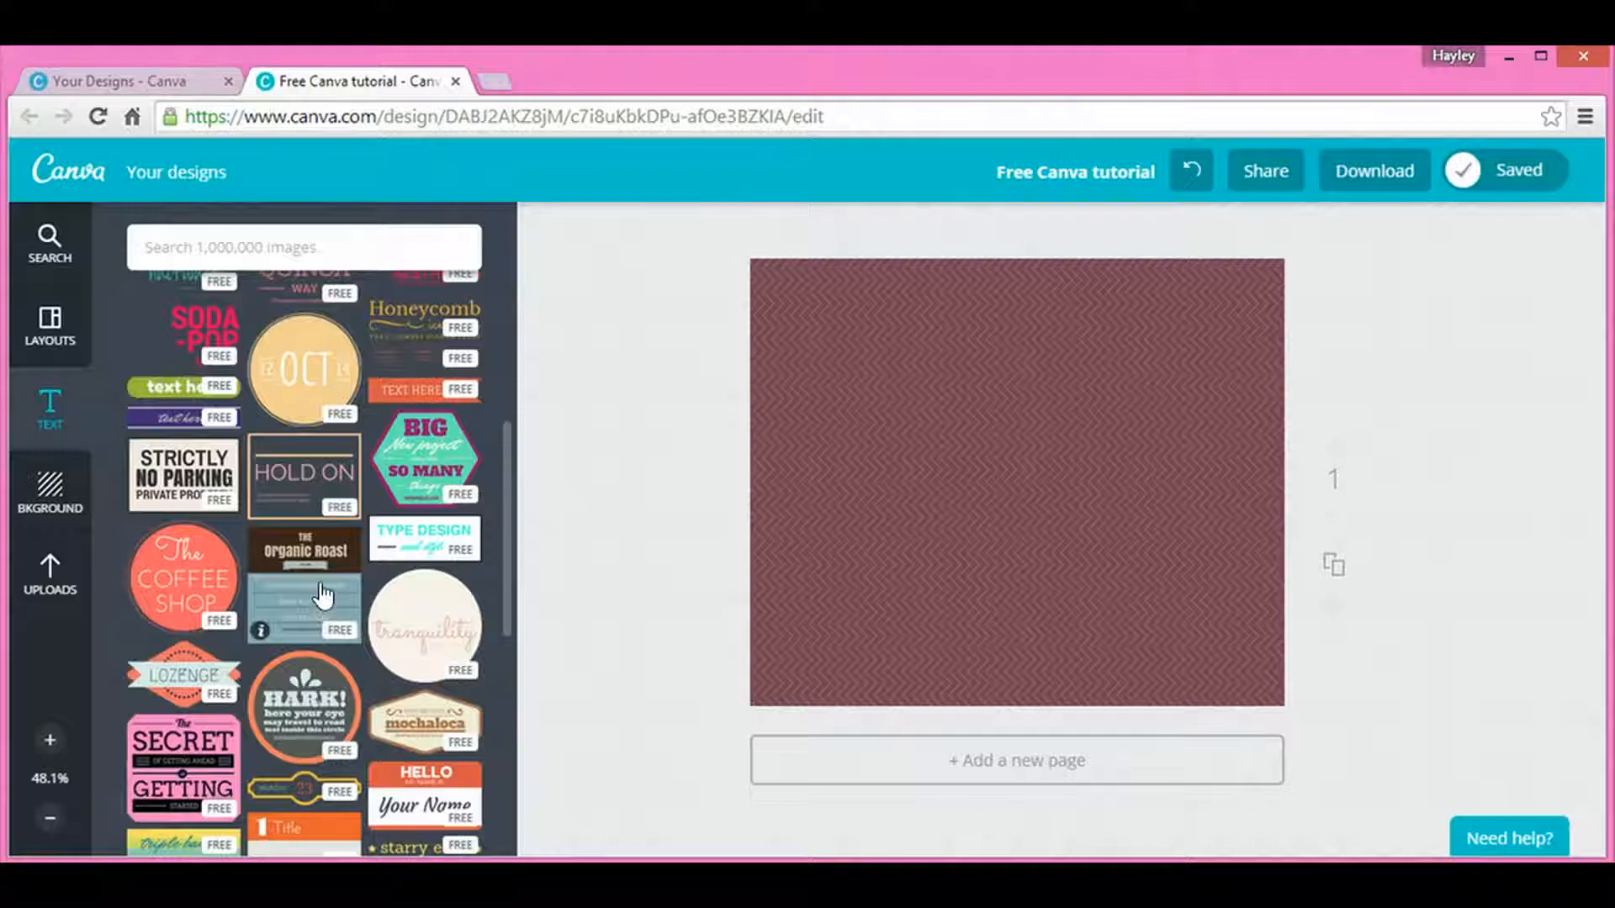
pyautogui.moveTo(745, 542); pyautogui.dragTo(988, 486)
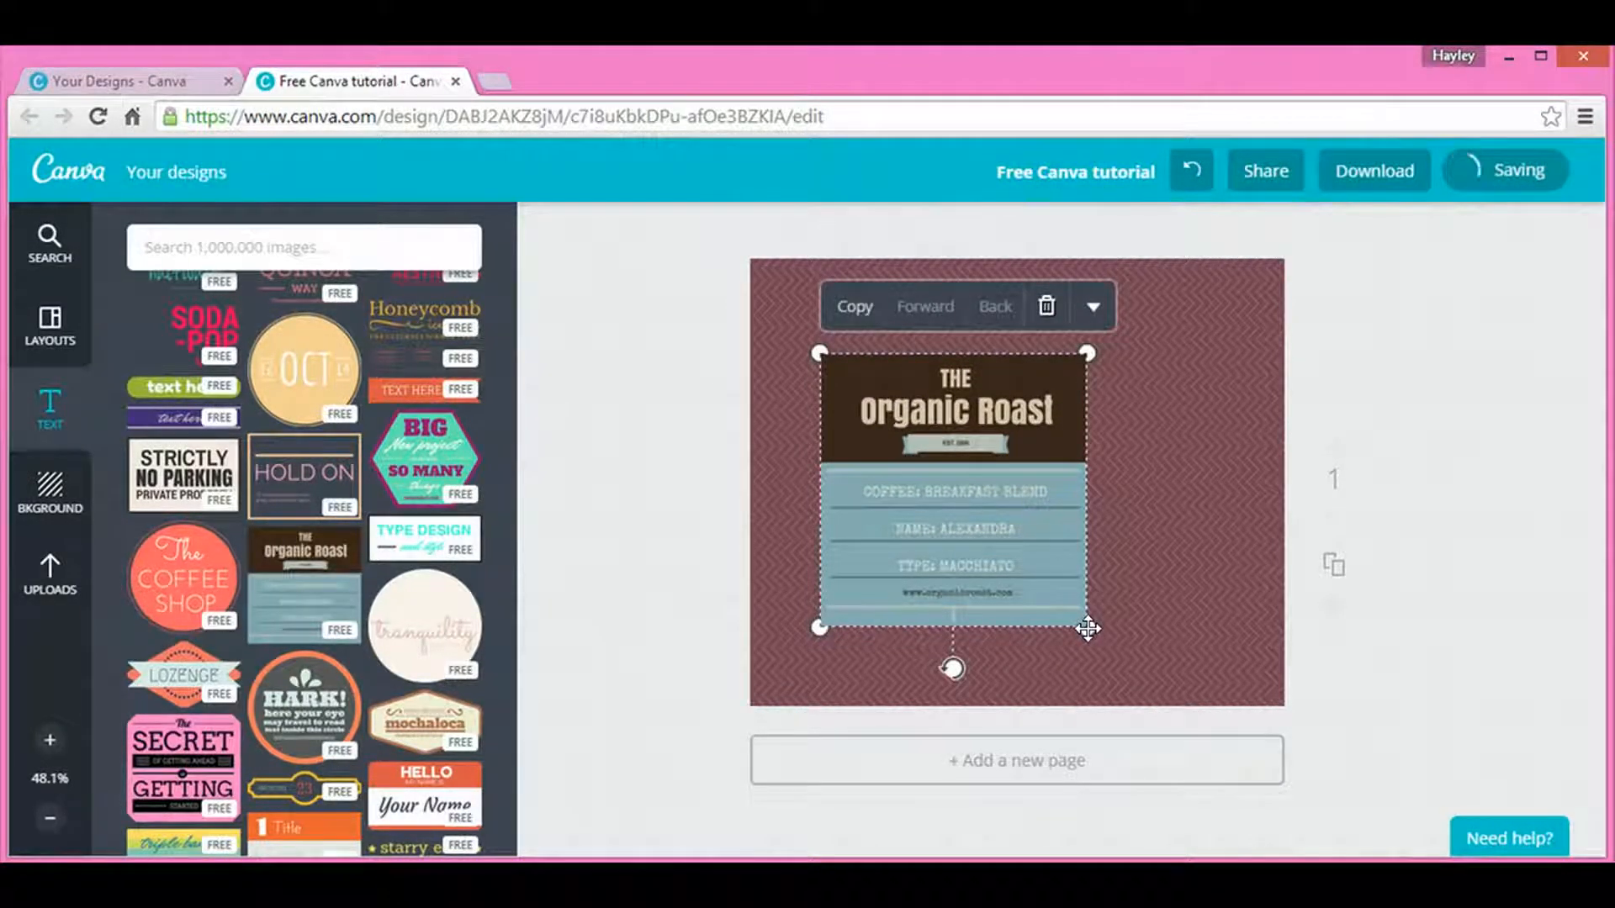
# Step: Enlarge the Organic Roast design slightly and move it to the centre of the page
pyautogui.moveTo(1089, 629); pyautogui.dragTo(1203, 747)
pyautogui.moveTo(1133, 664); pyautogui.dragTo(1116, 644)
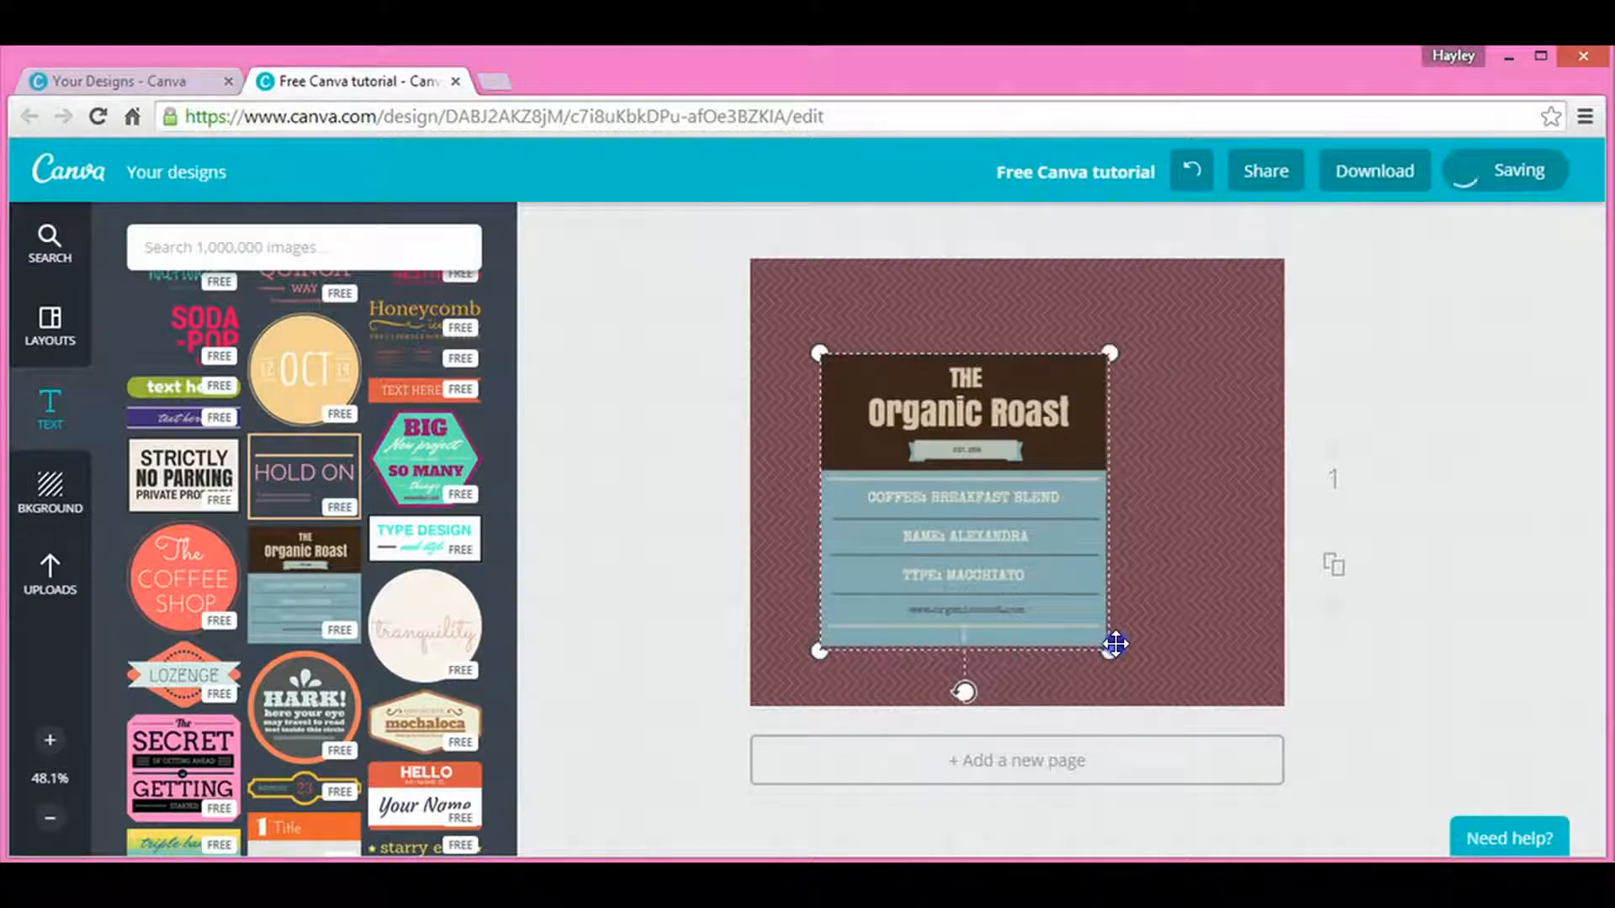
pyautogui.moveTo(1157, 688); pyautogui.dragTo(1129, 661)
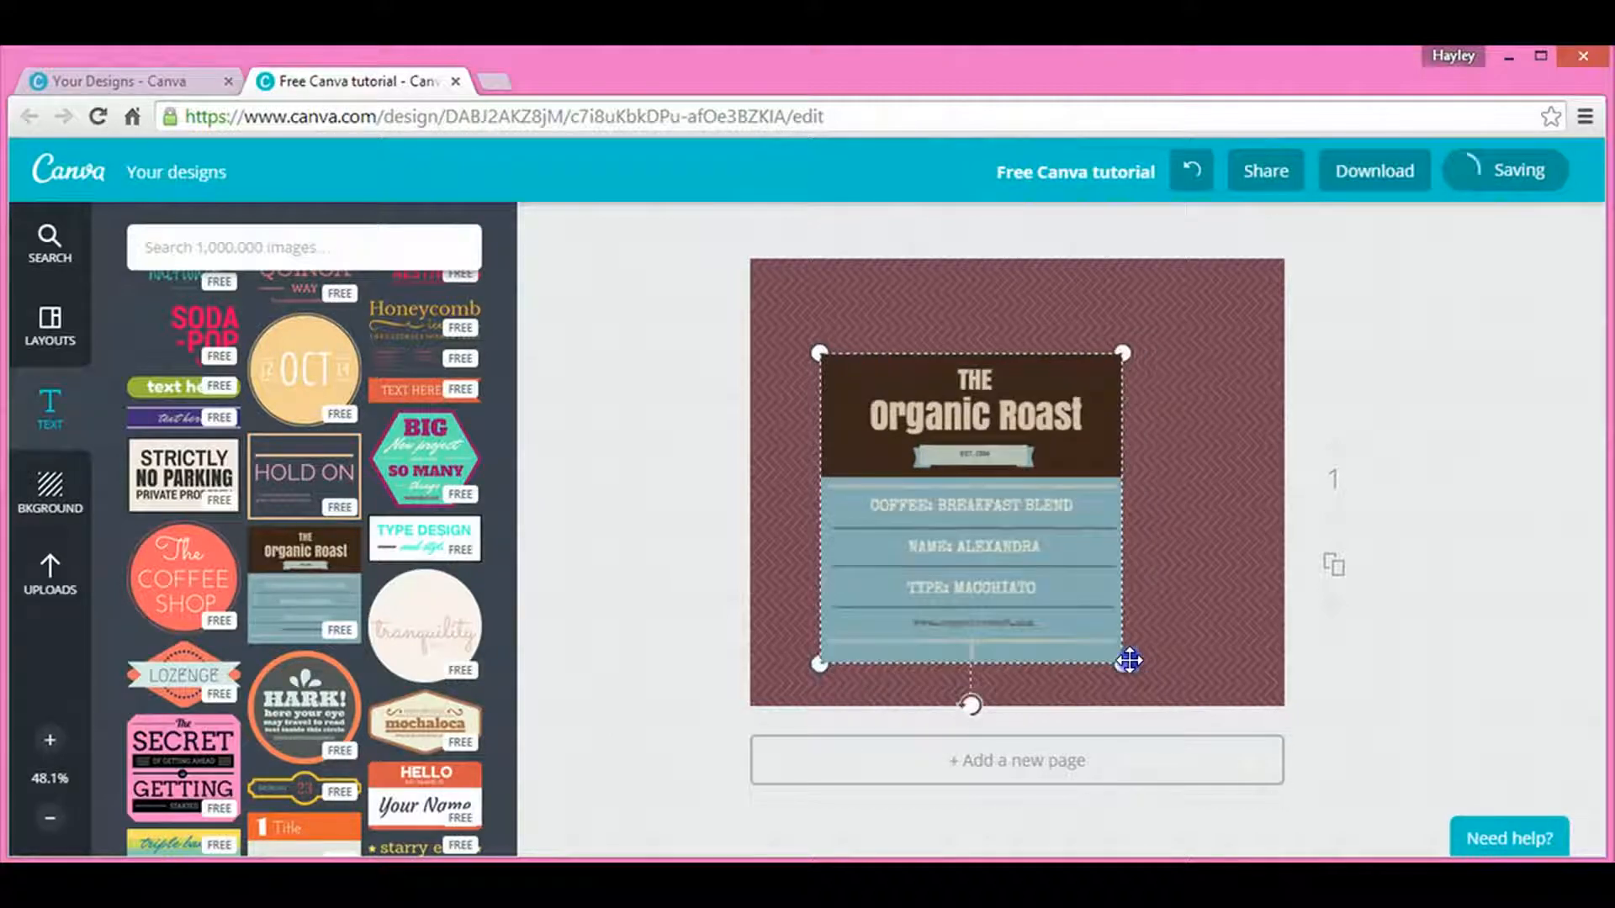
pyautogui.click(1059, 404)
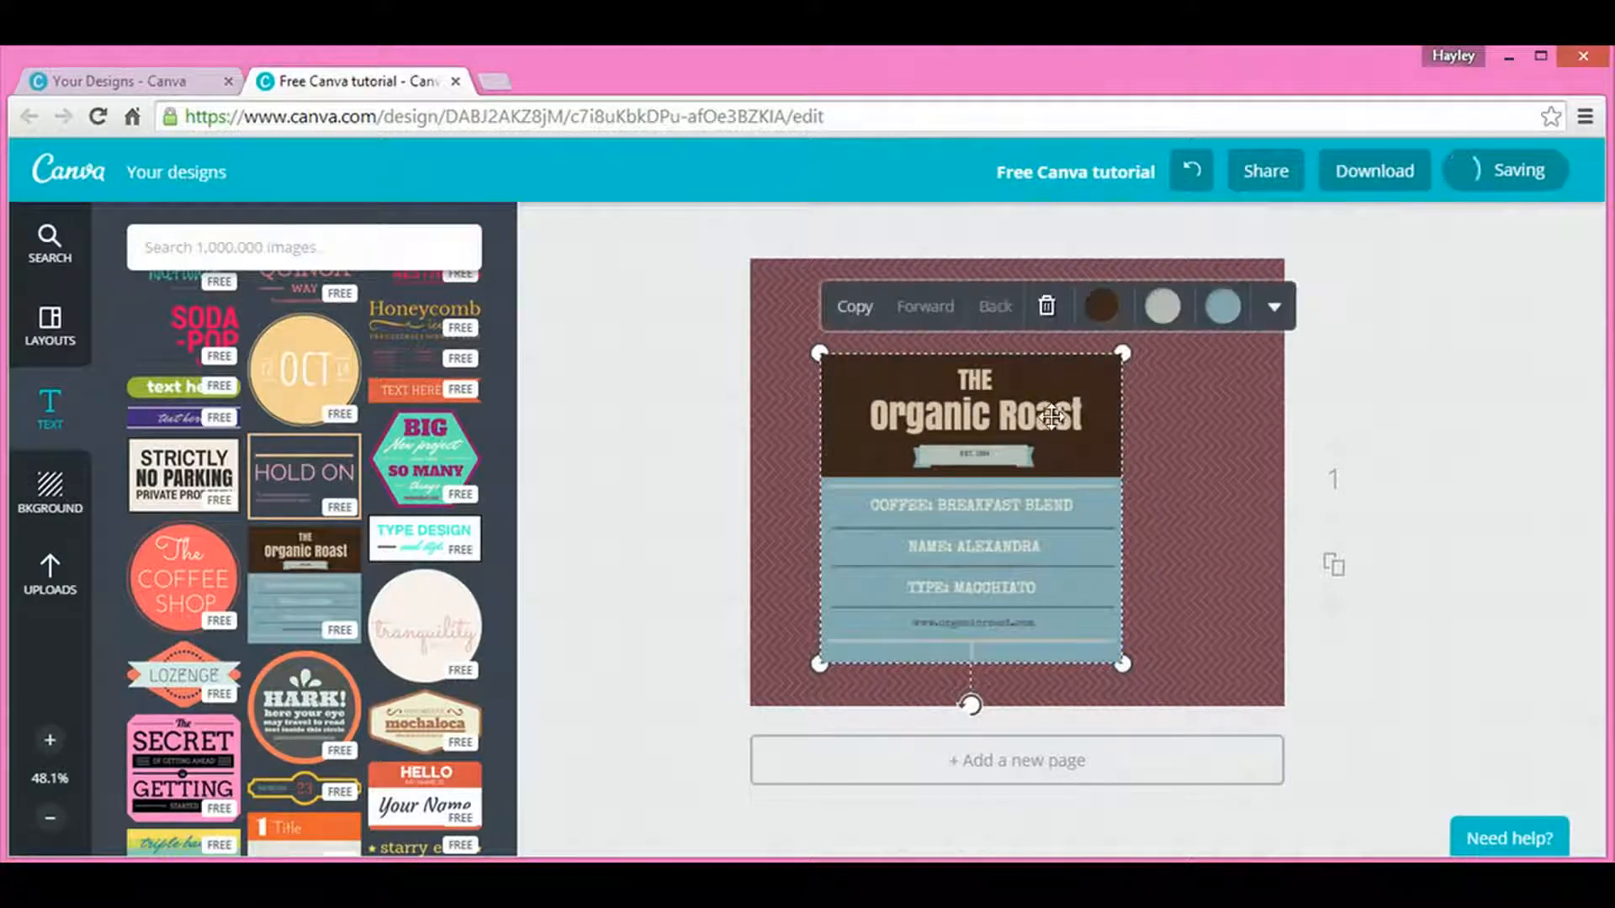
pyautogui.moveTo(1059, 403); pyautogui.dragTo(1099, 359)
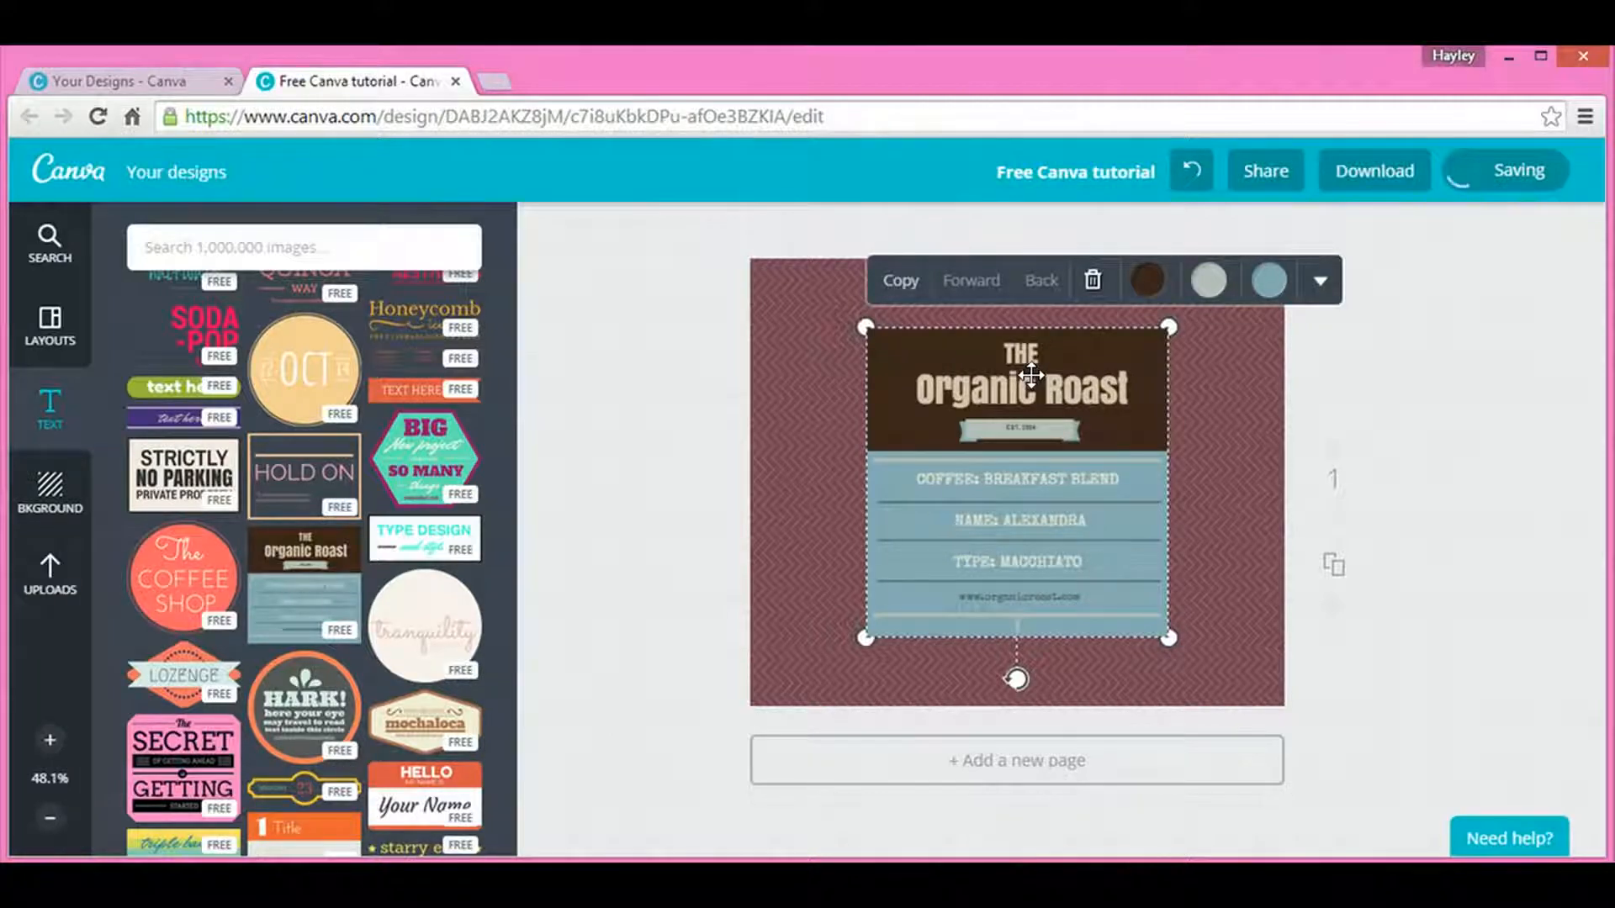
# Step: Replace the design's "Organic Roast" title with "Free Canva Webinar"
pyautogui.click(1015, 362)
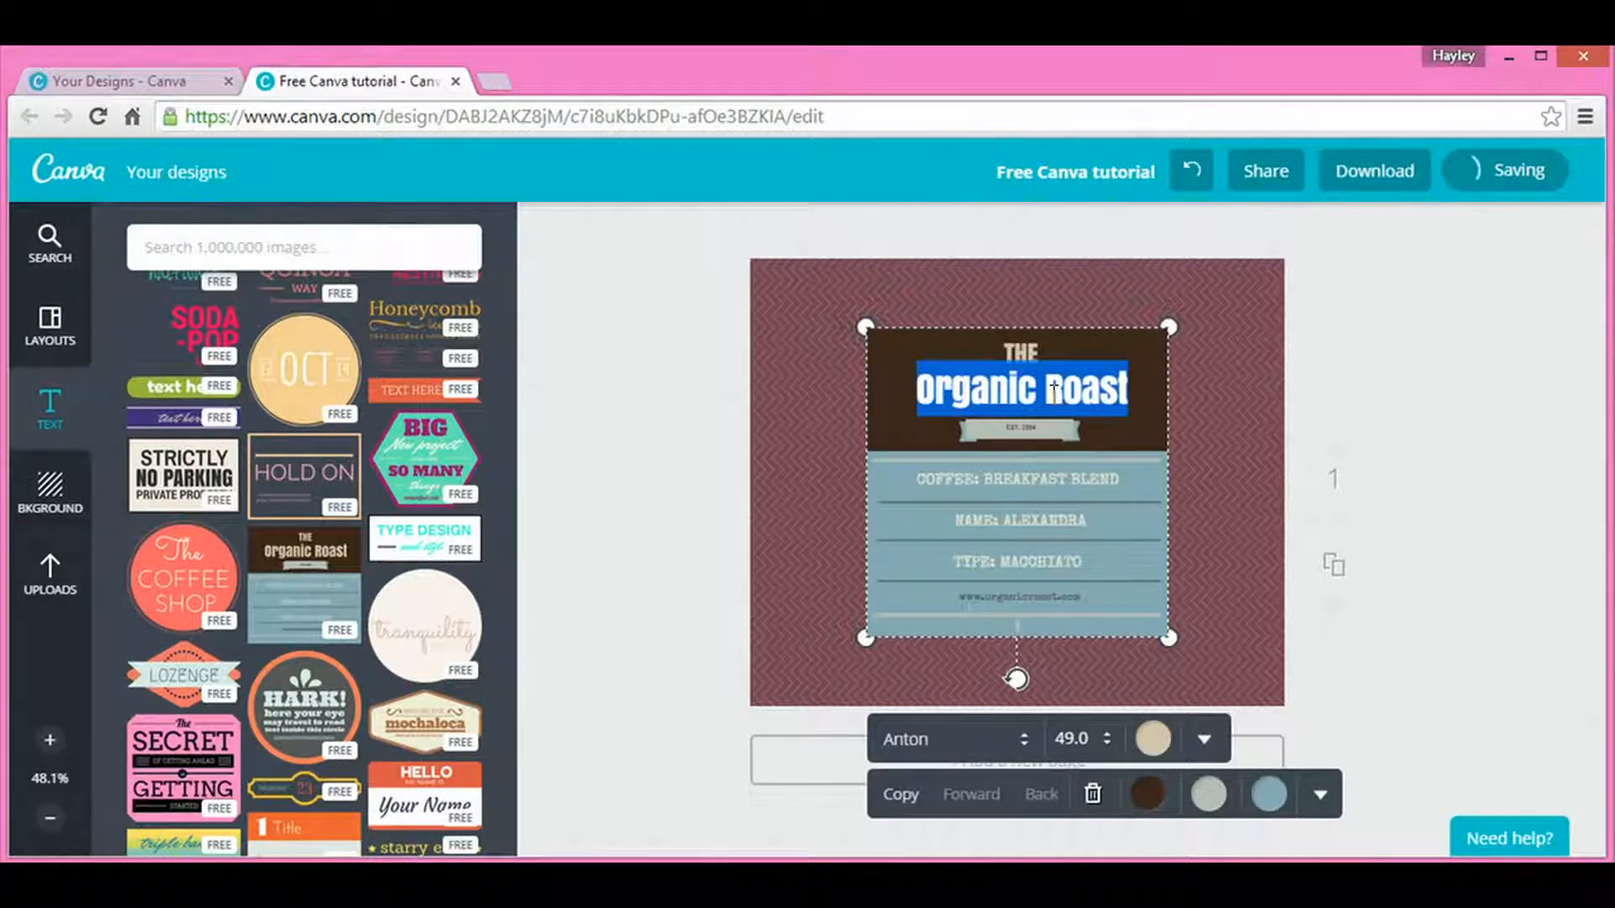
pyautogui.write('Fre')
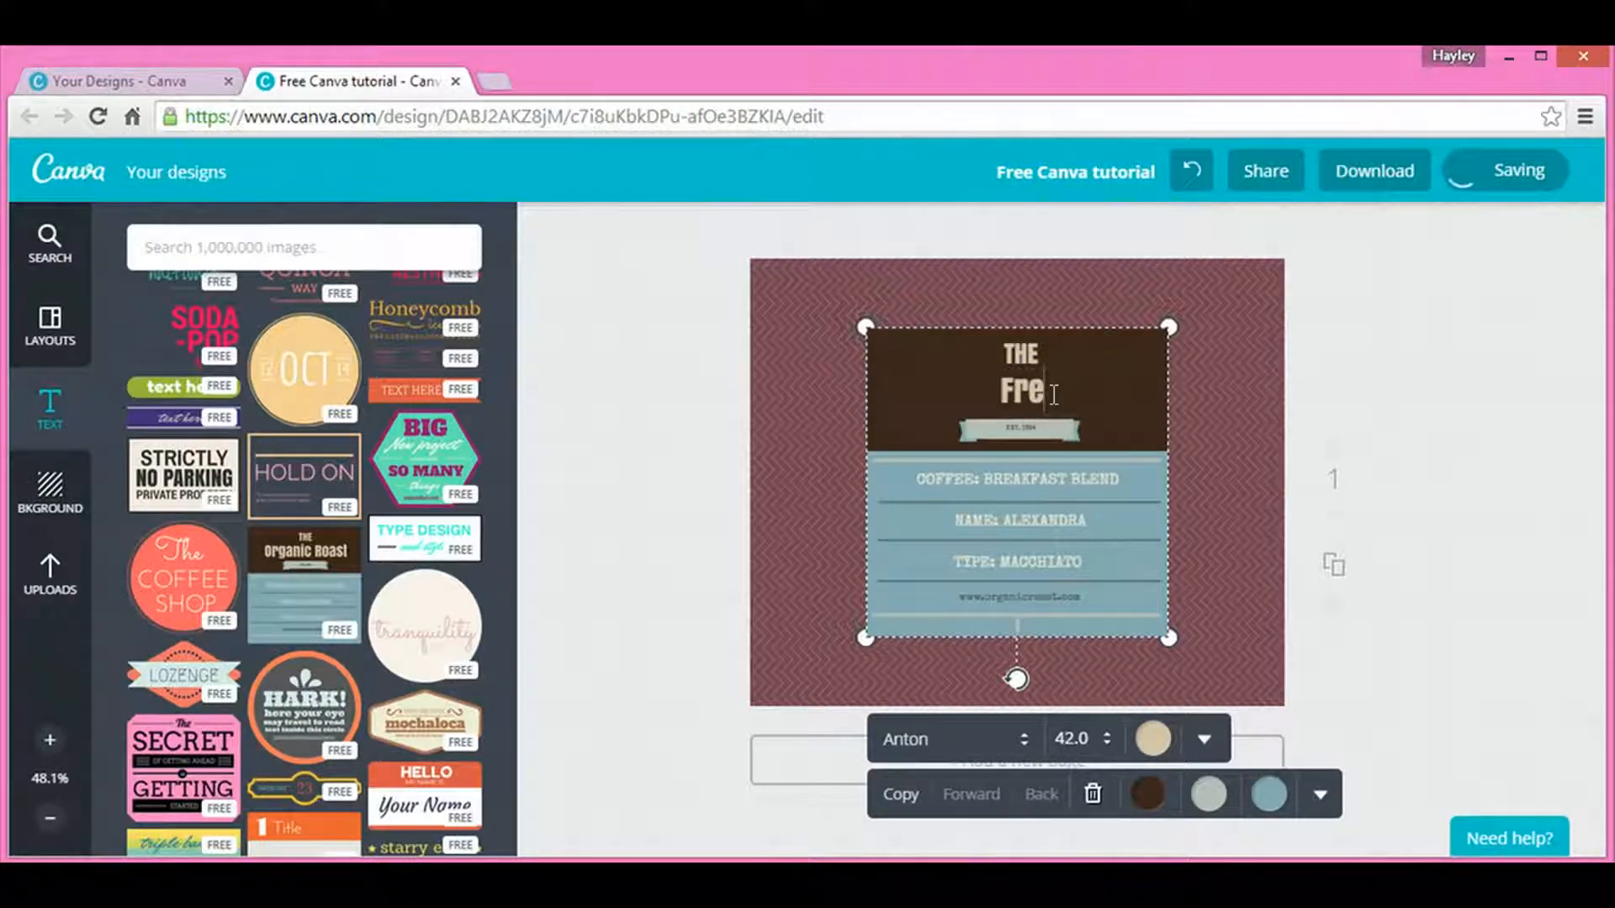
pyautogui.write('e')
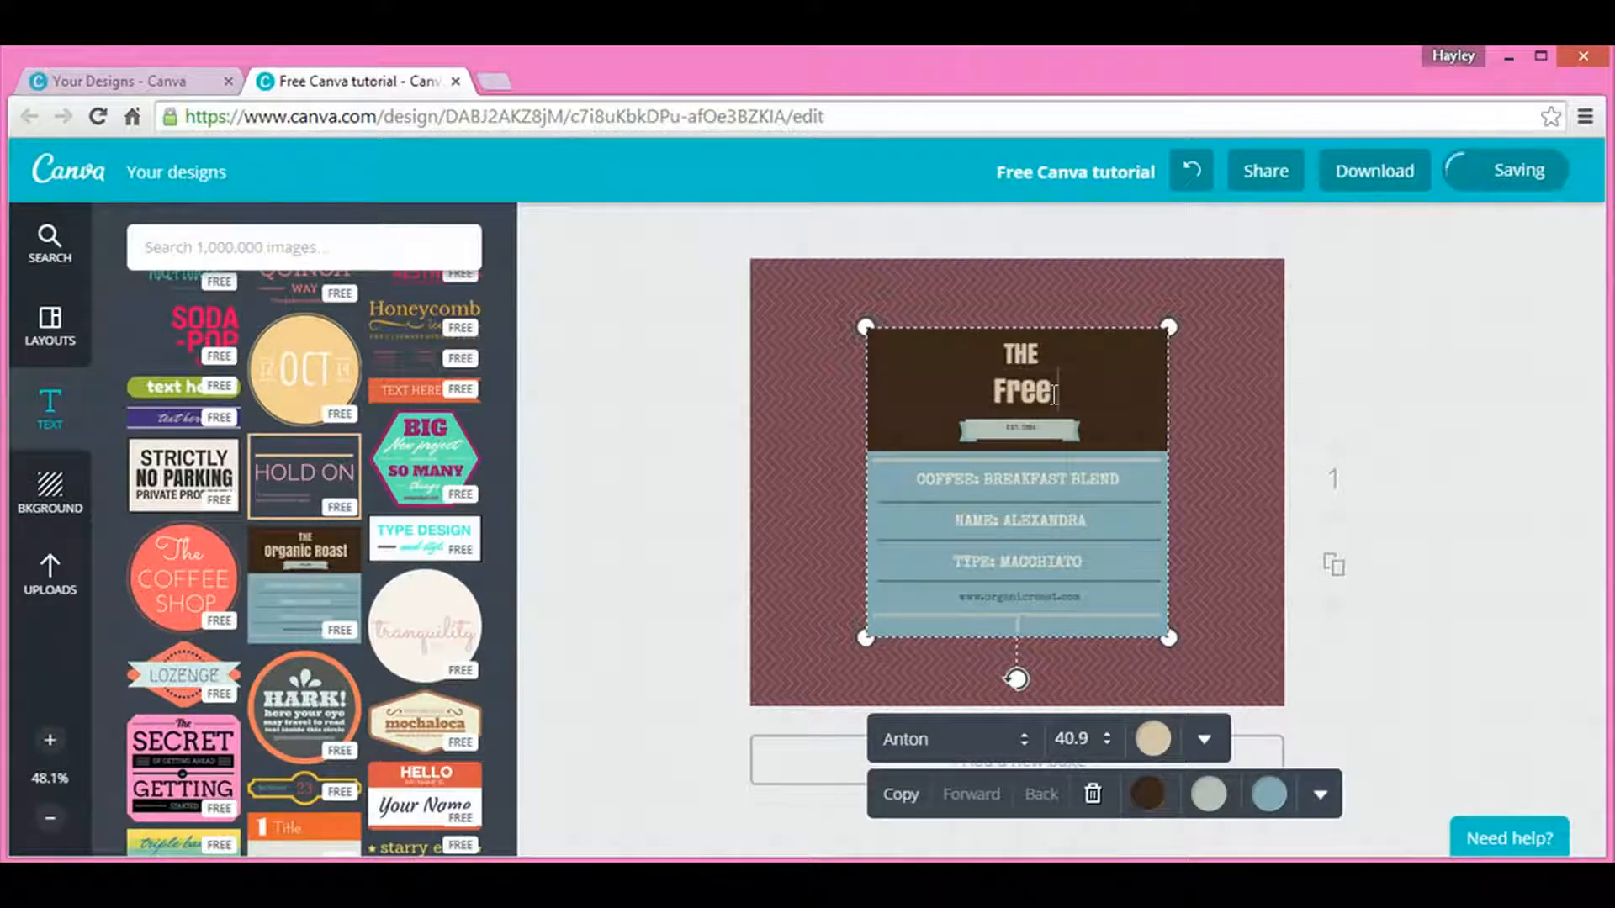
pyautogui.write(' Canva')
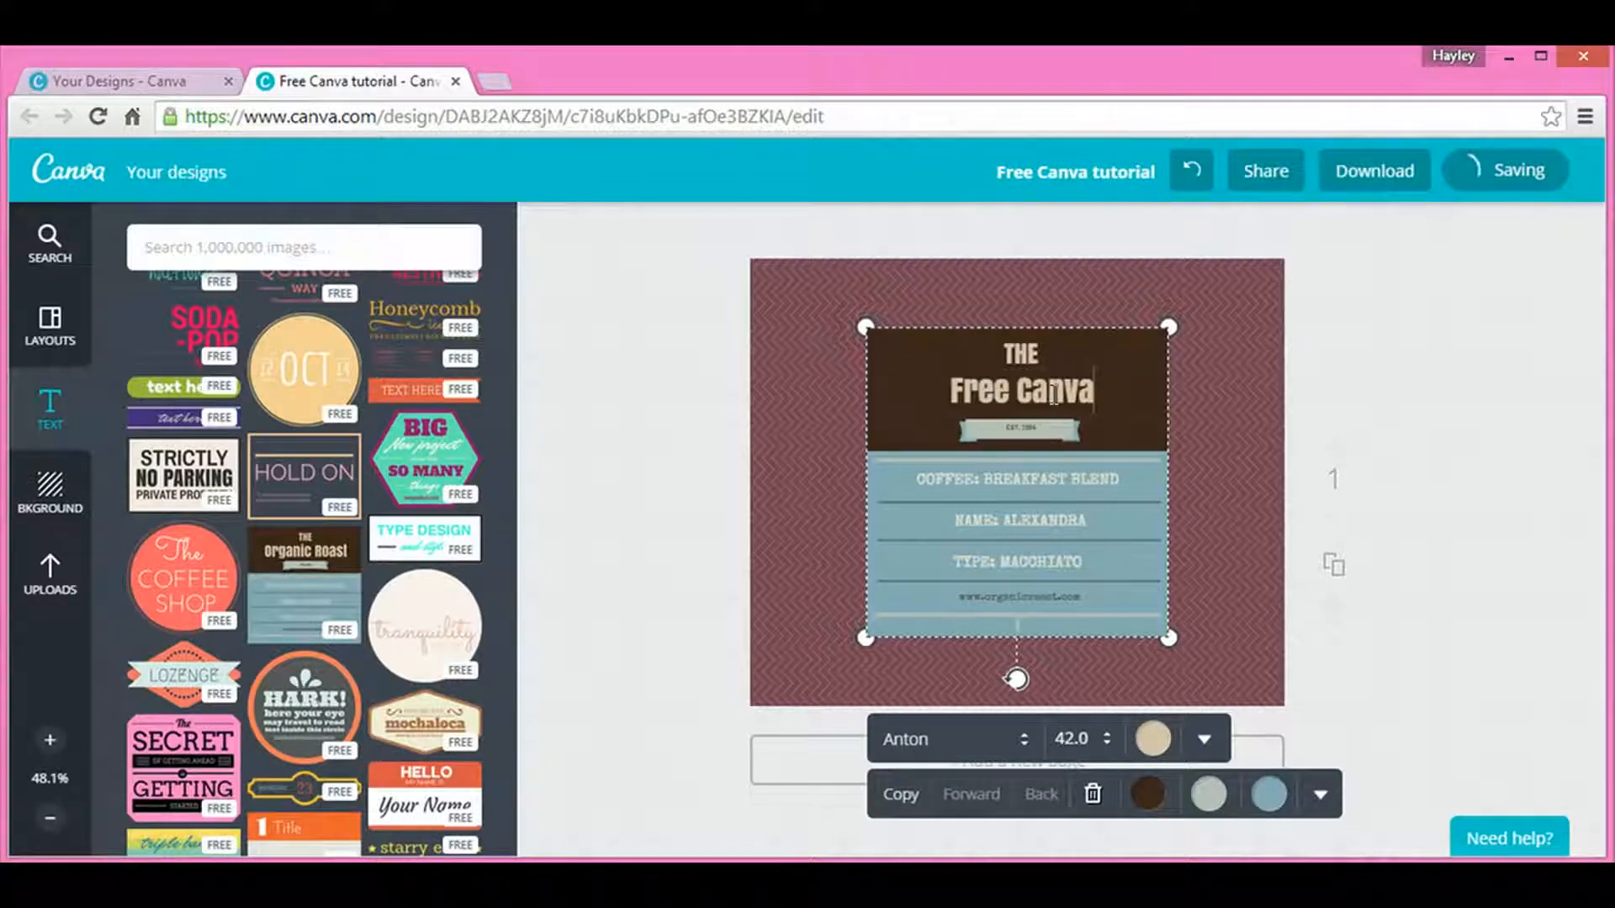
pyautogui.write(' Webinar')
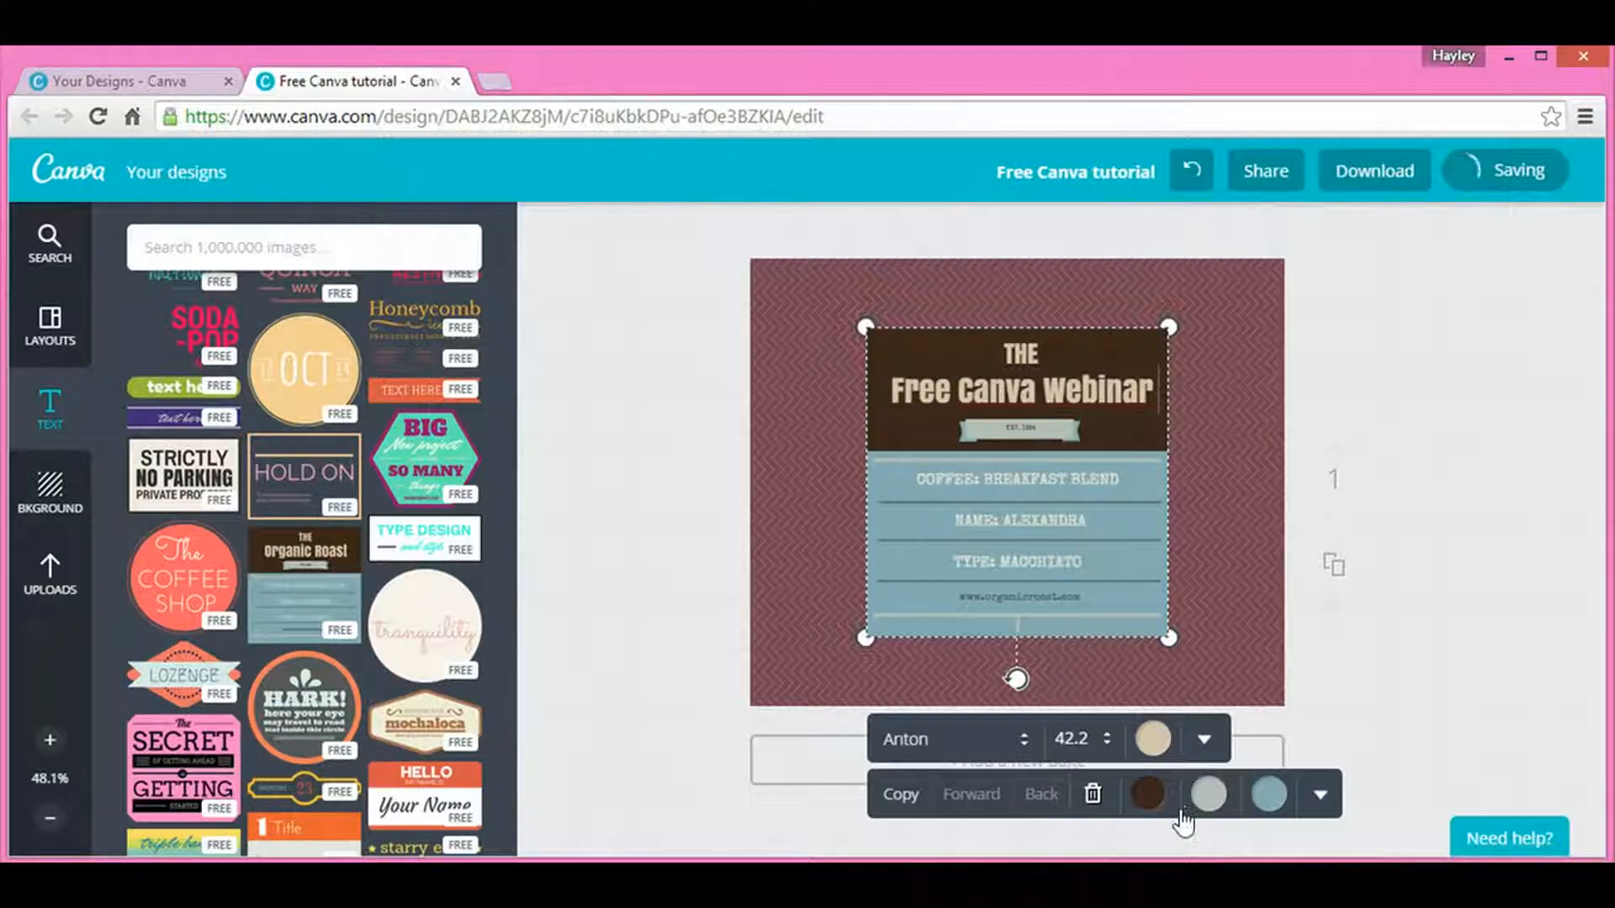
pyautogui.doubleClick(1023, 350)
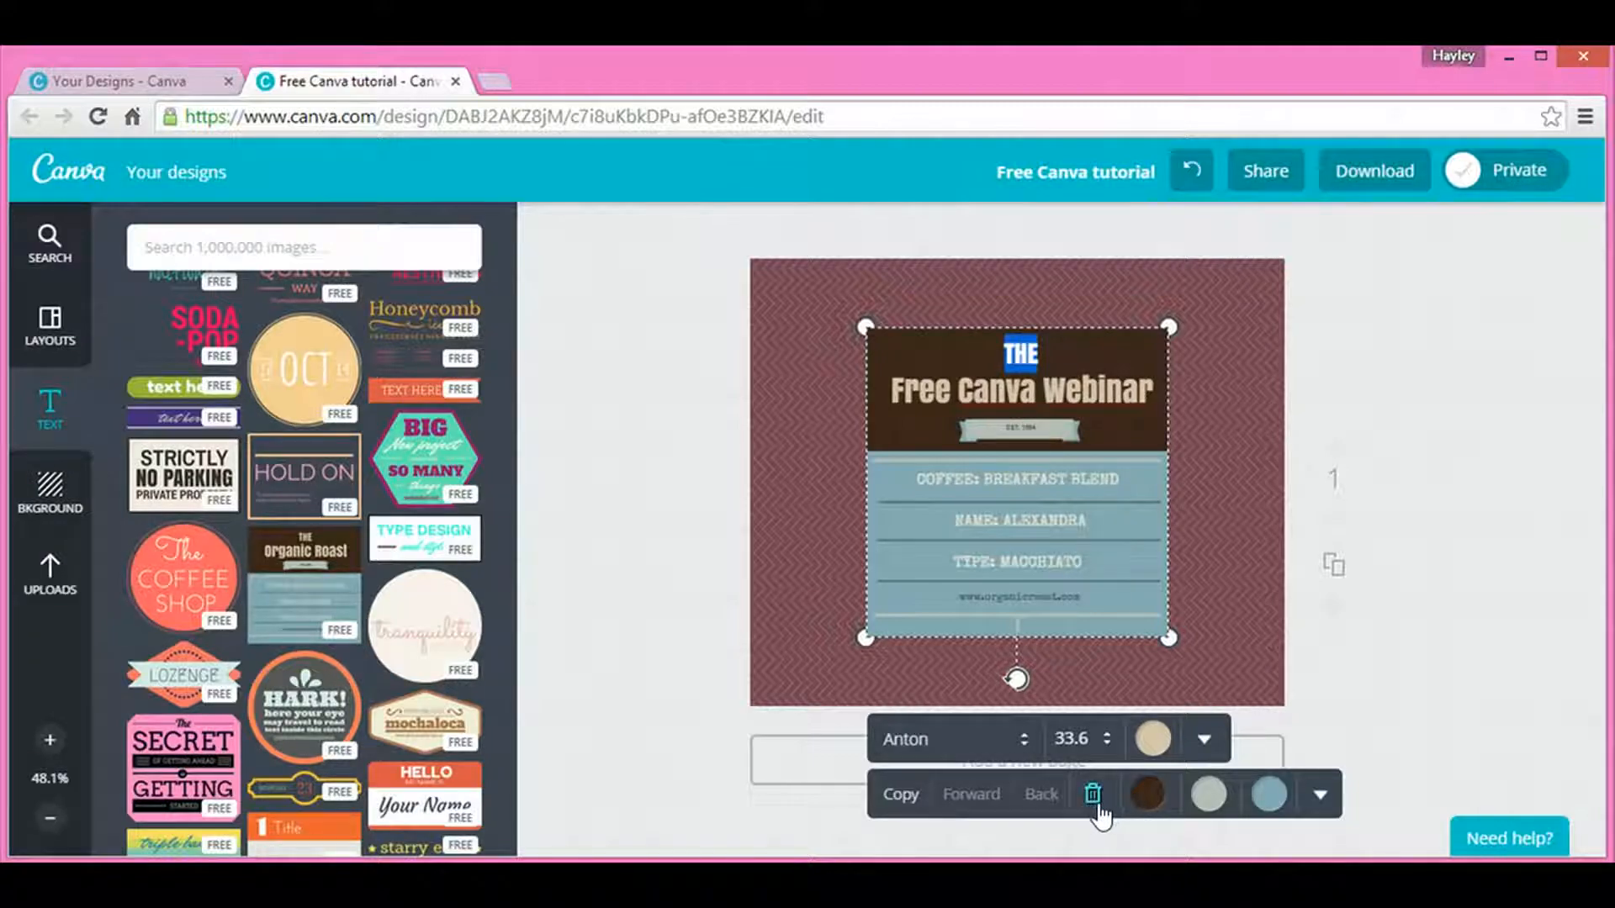
pyautogui.click(1093, 795)
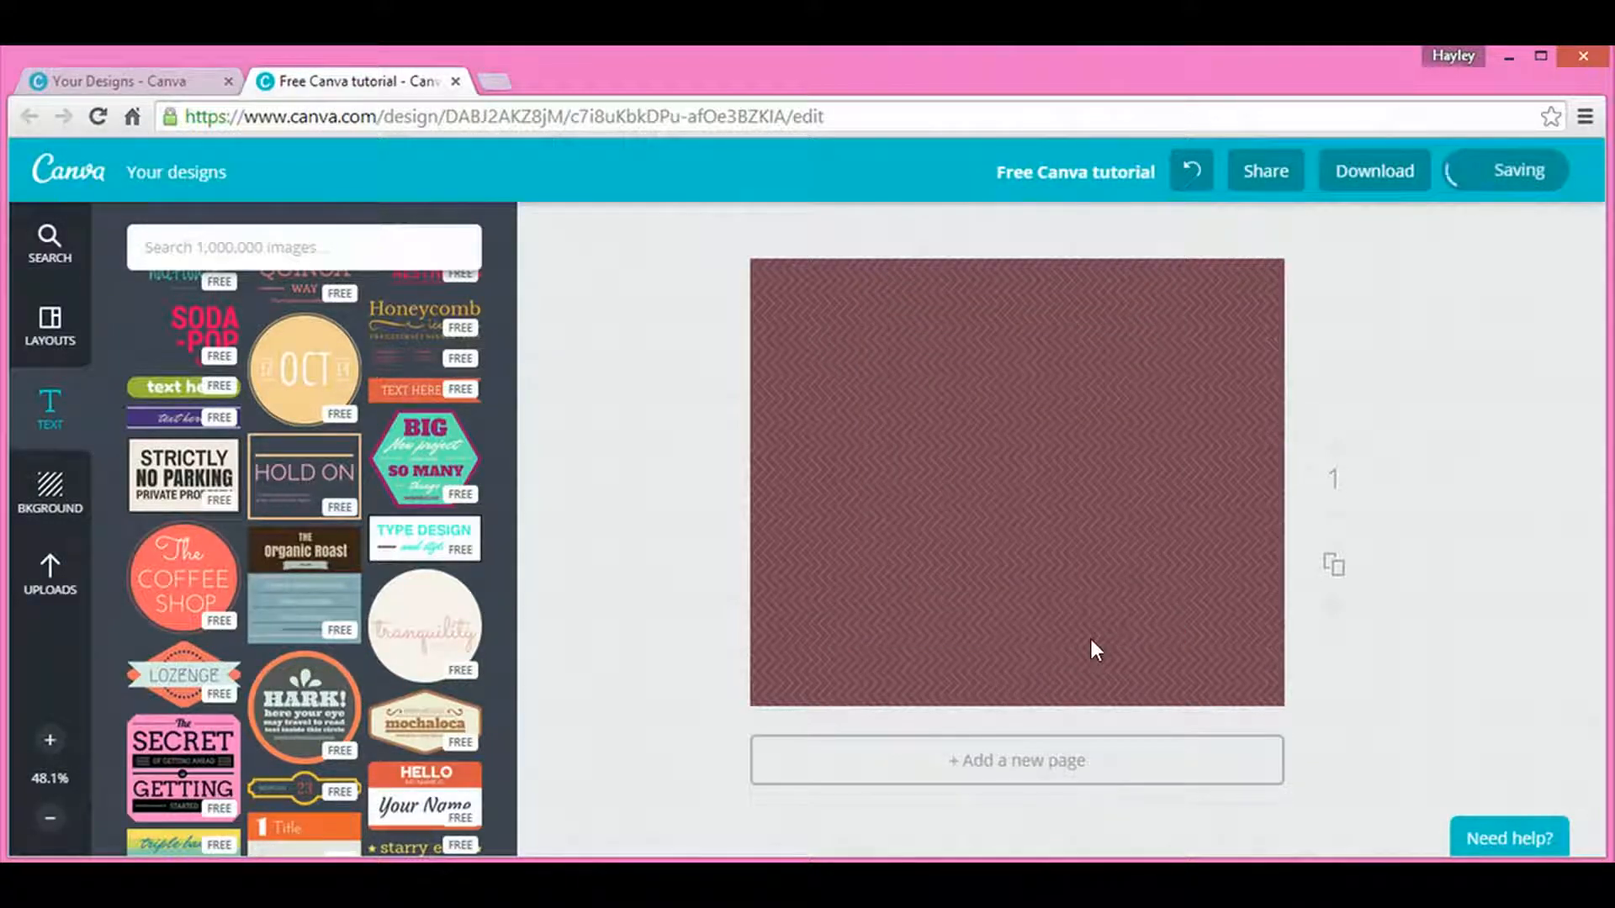
pyautogui.click(1193, 173)
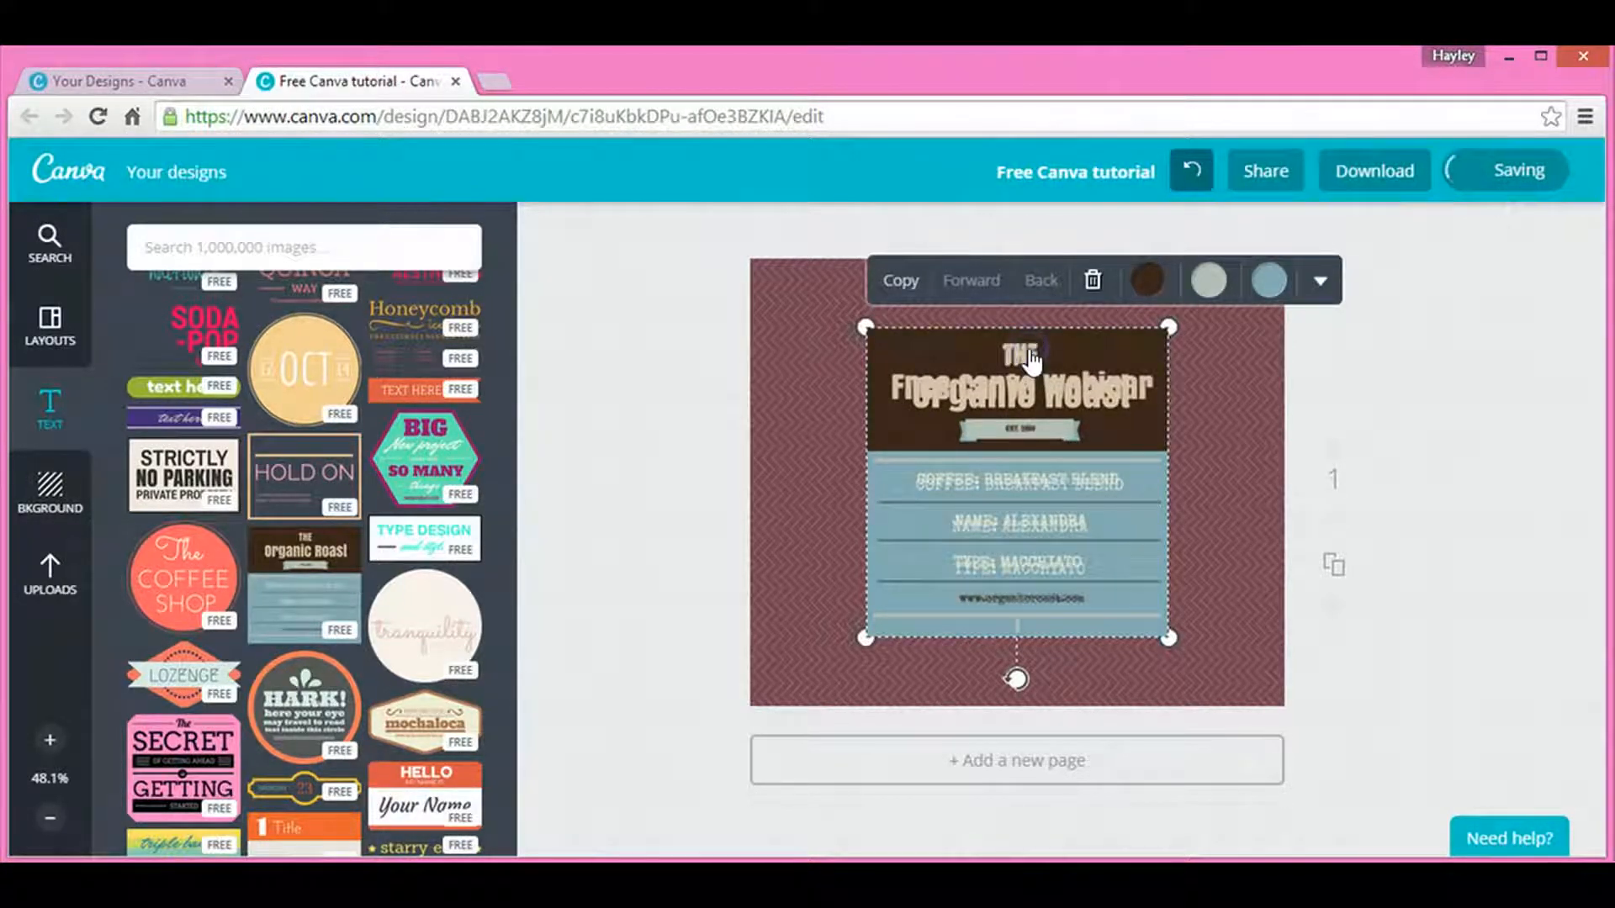
# Step: Delete only the word "THE" above the "Free Canva Webinar" title
pyautogui.doubleClick(1033, 357)
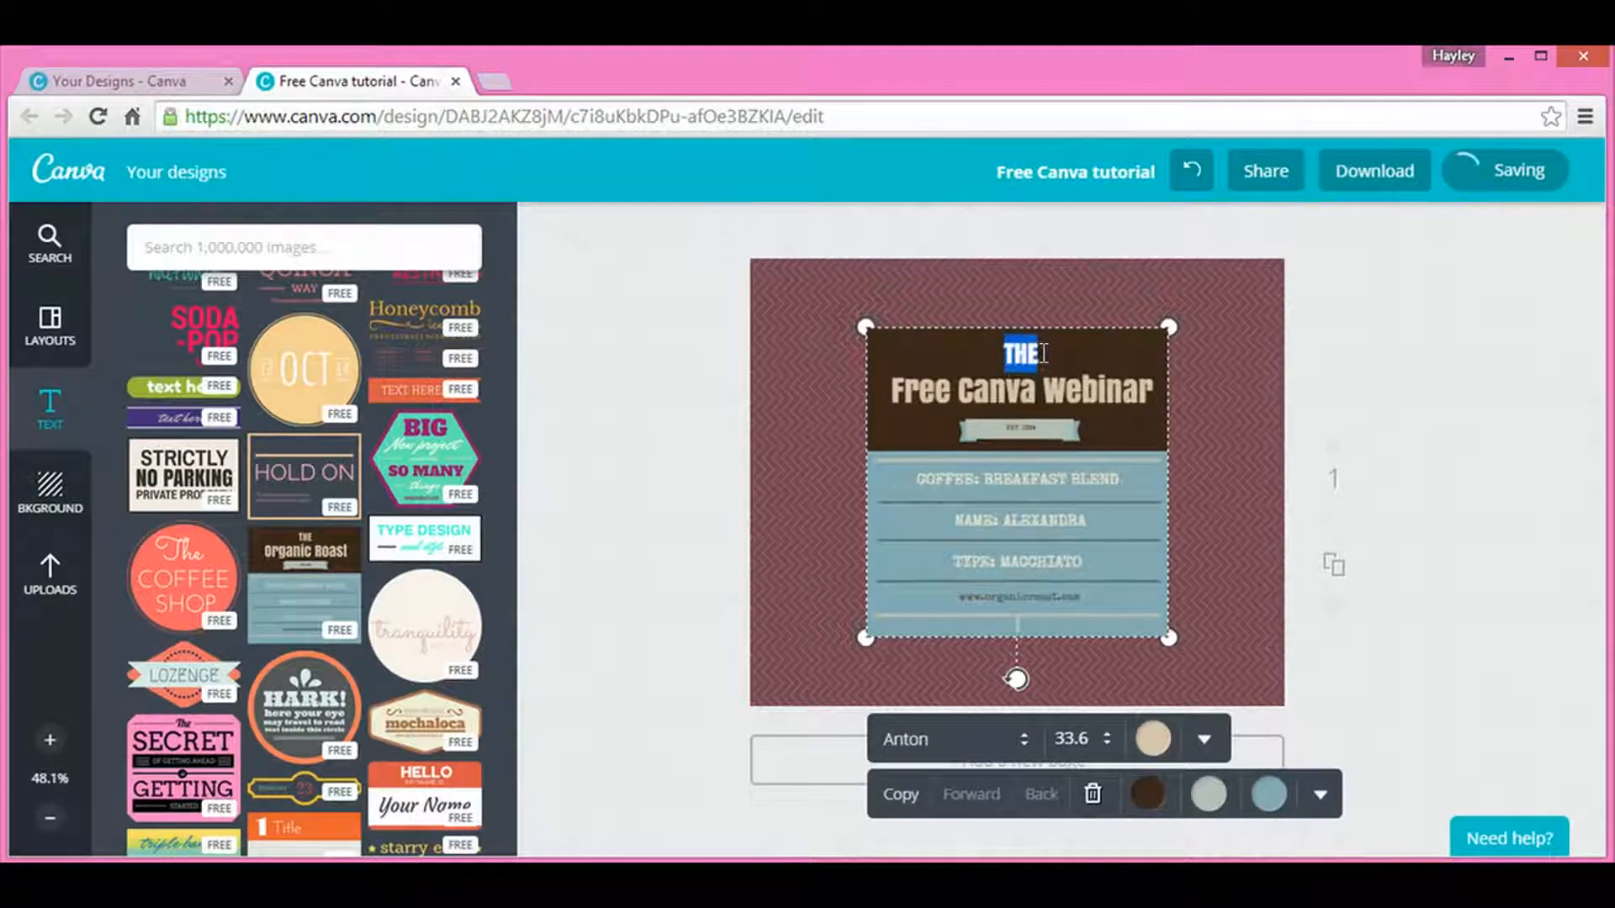
pyautogui.press('BackSpace')
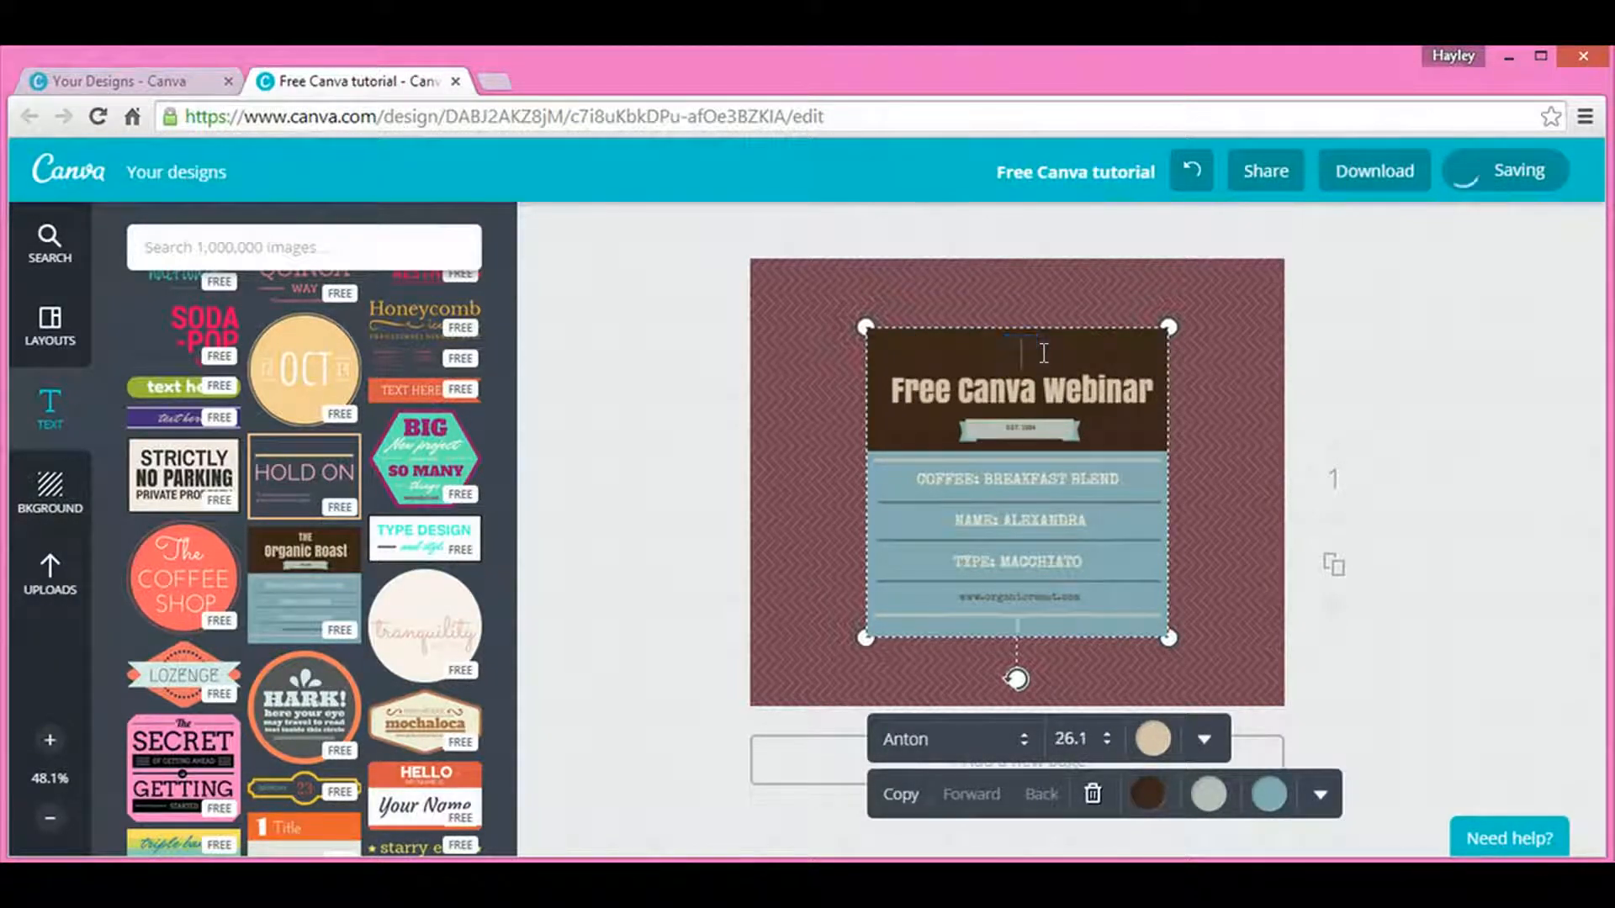
pyautogui.click(1122, 391)
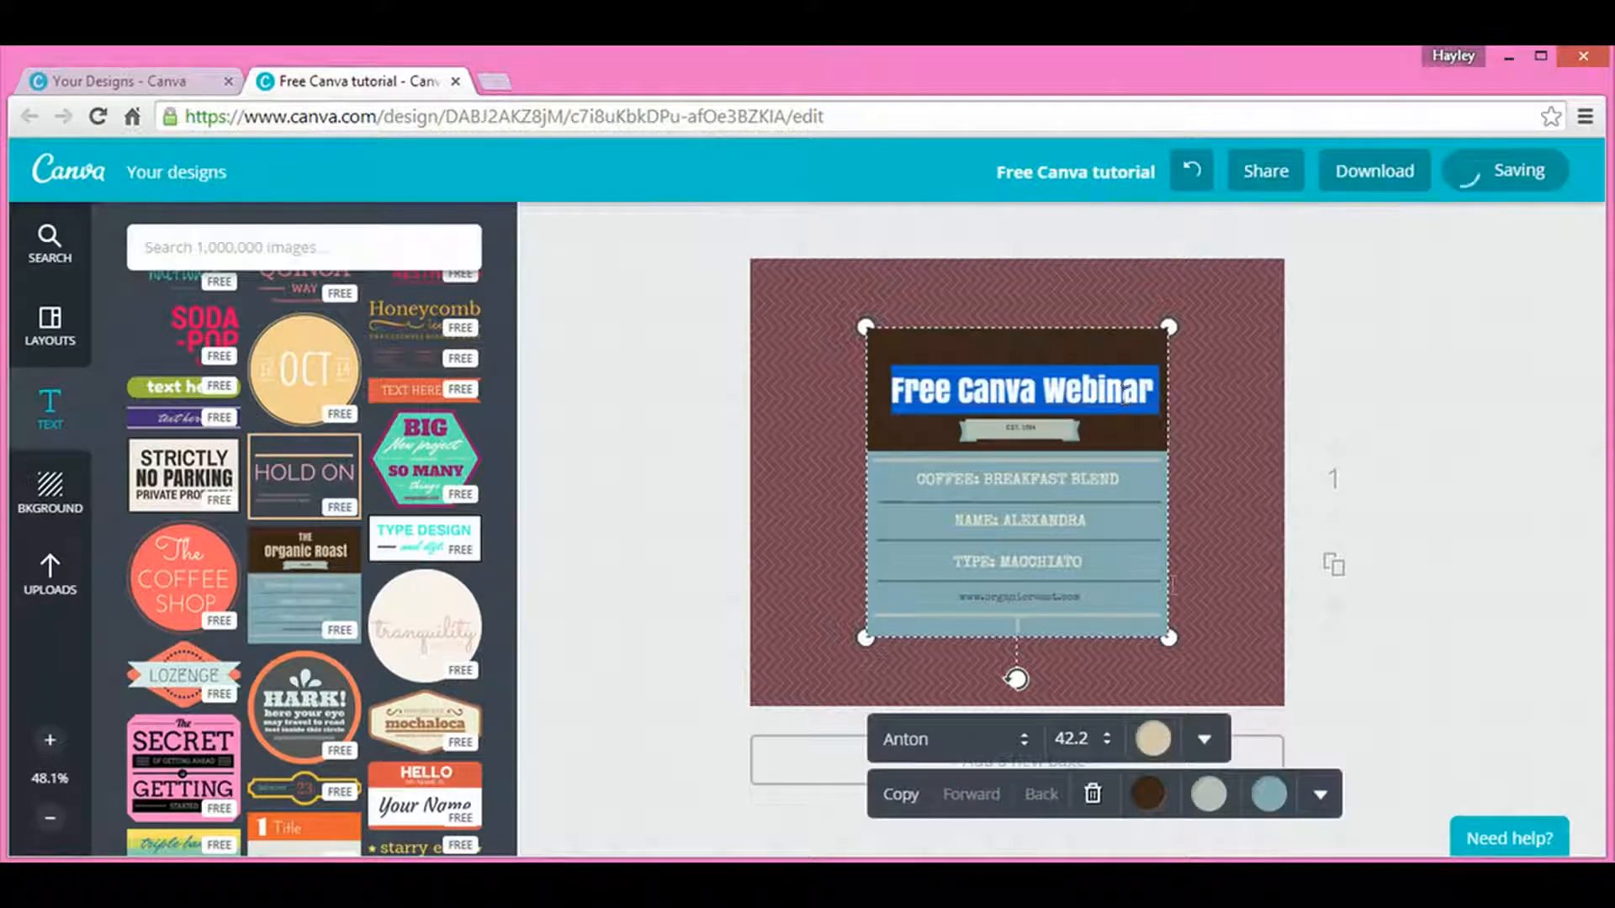
# Step: Recolour the design's dark brown header to the background's maroon and its light grey accents to white
pyautogui.click(1313, 793)
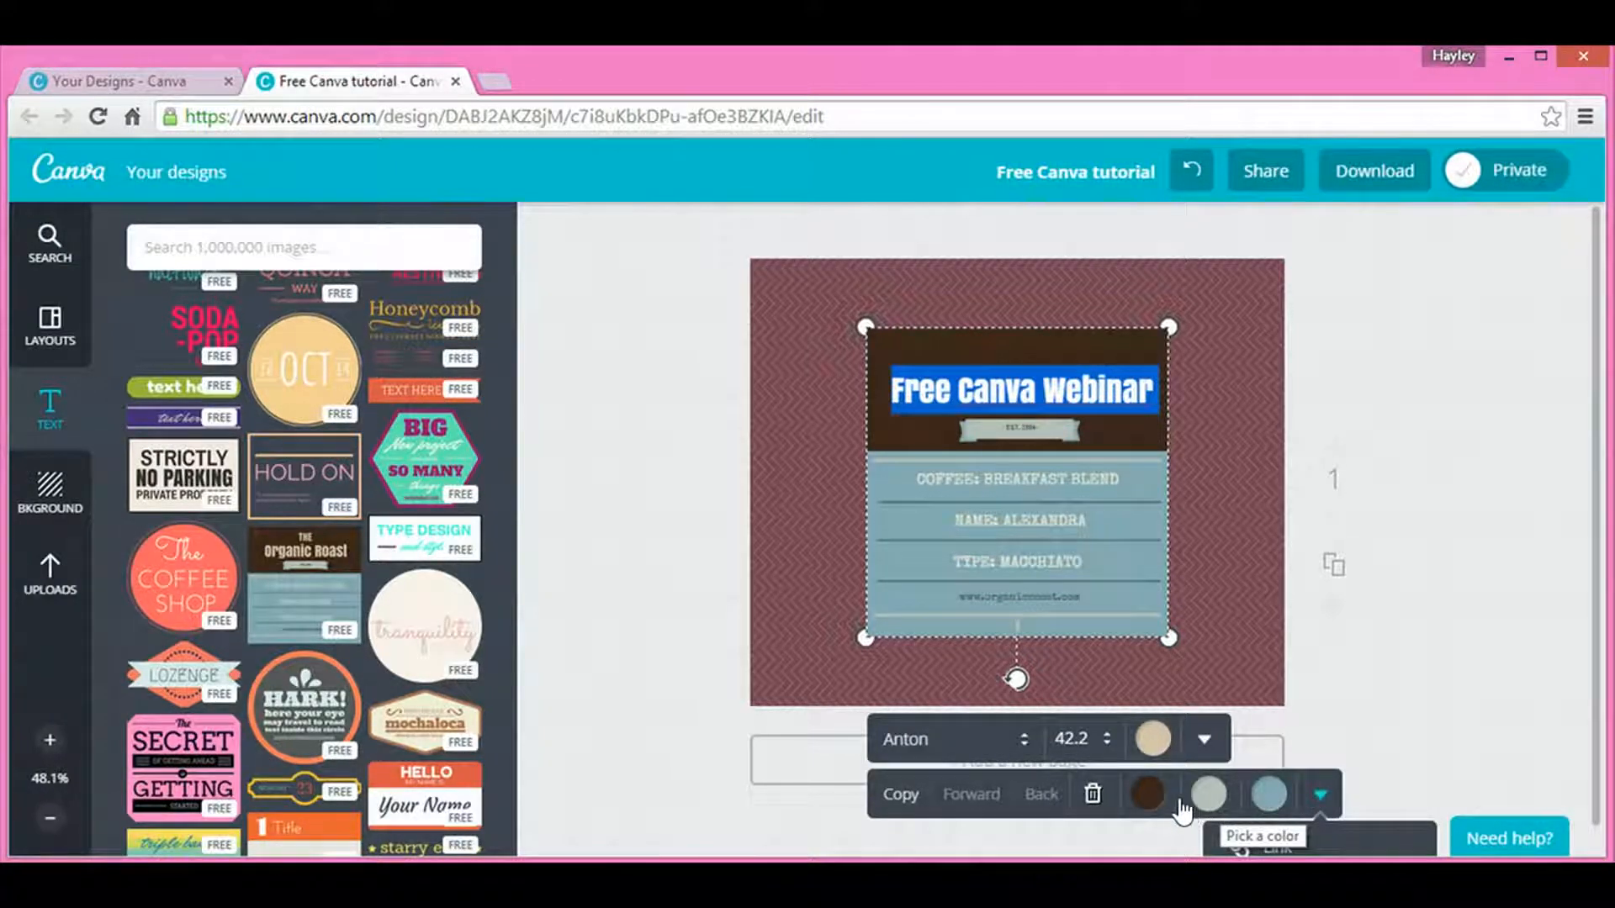
pyautogui.click(1151, 795)
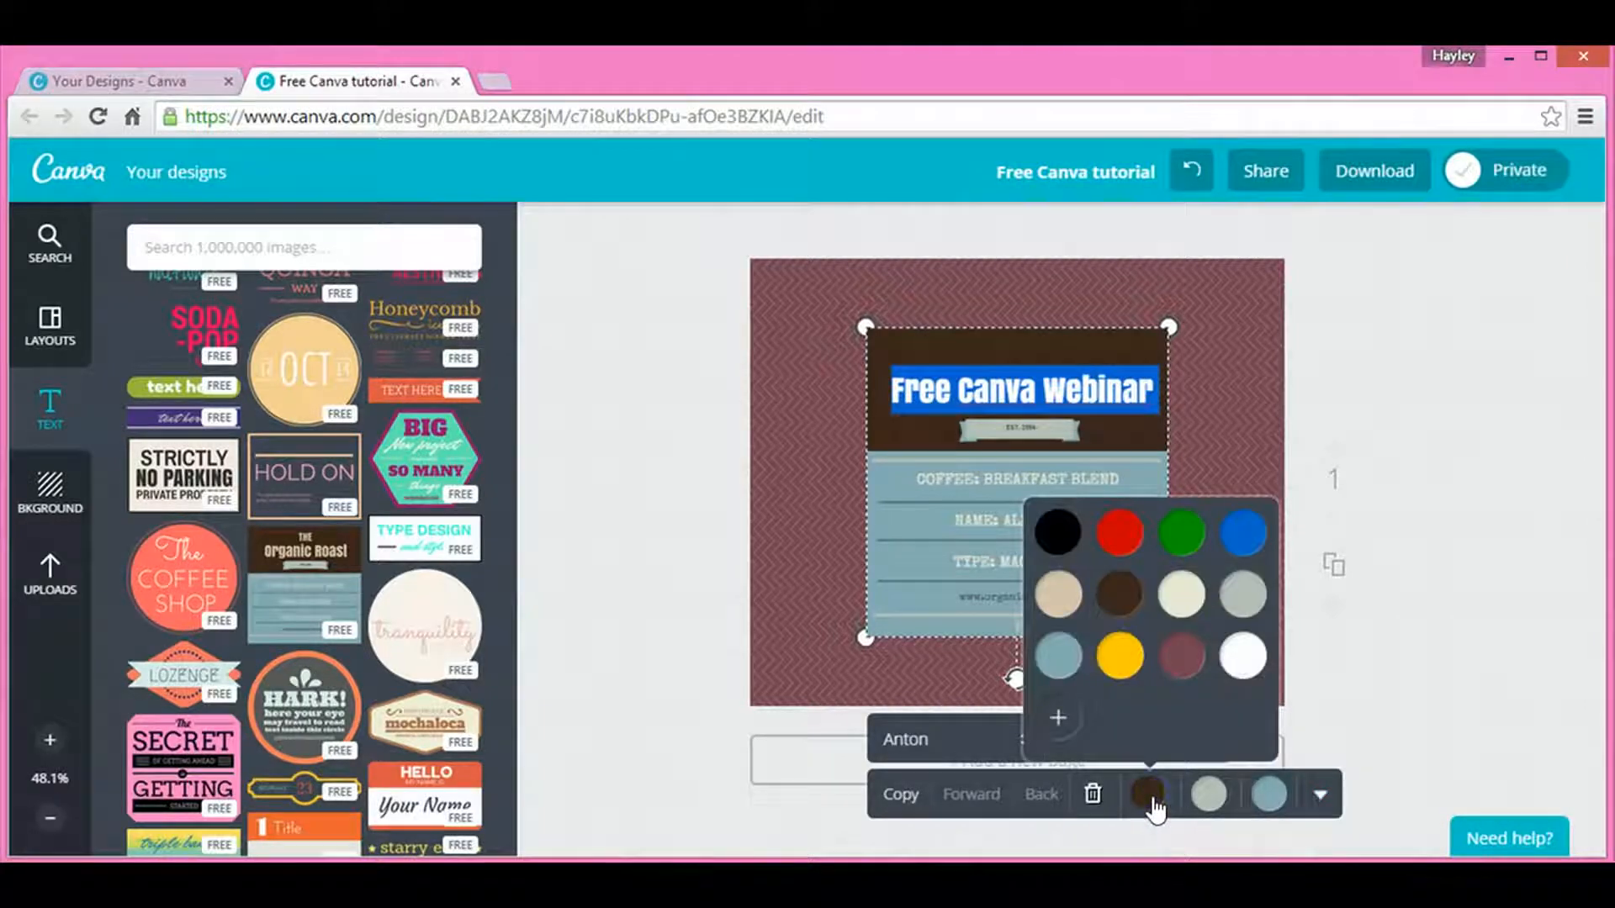
pyautogui.click(1182, 656)
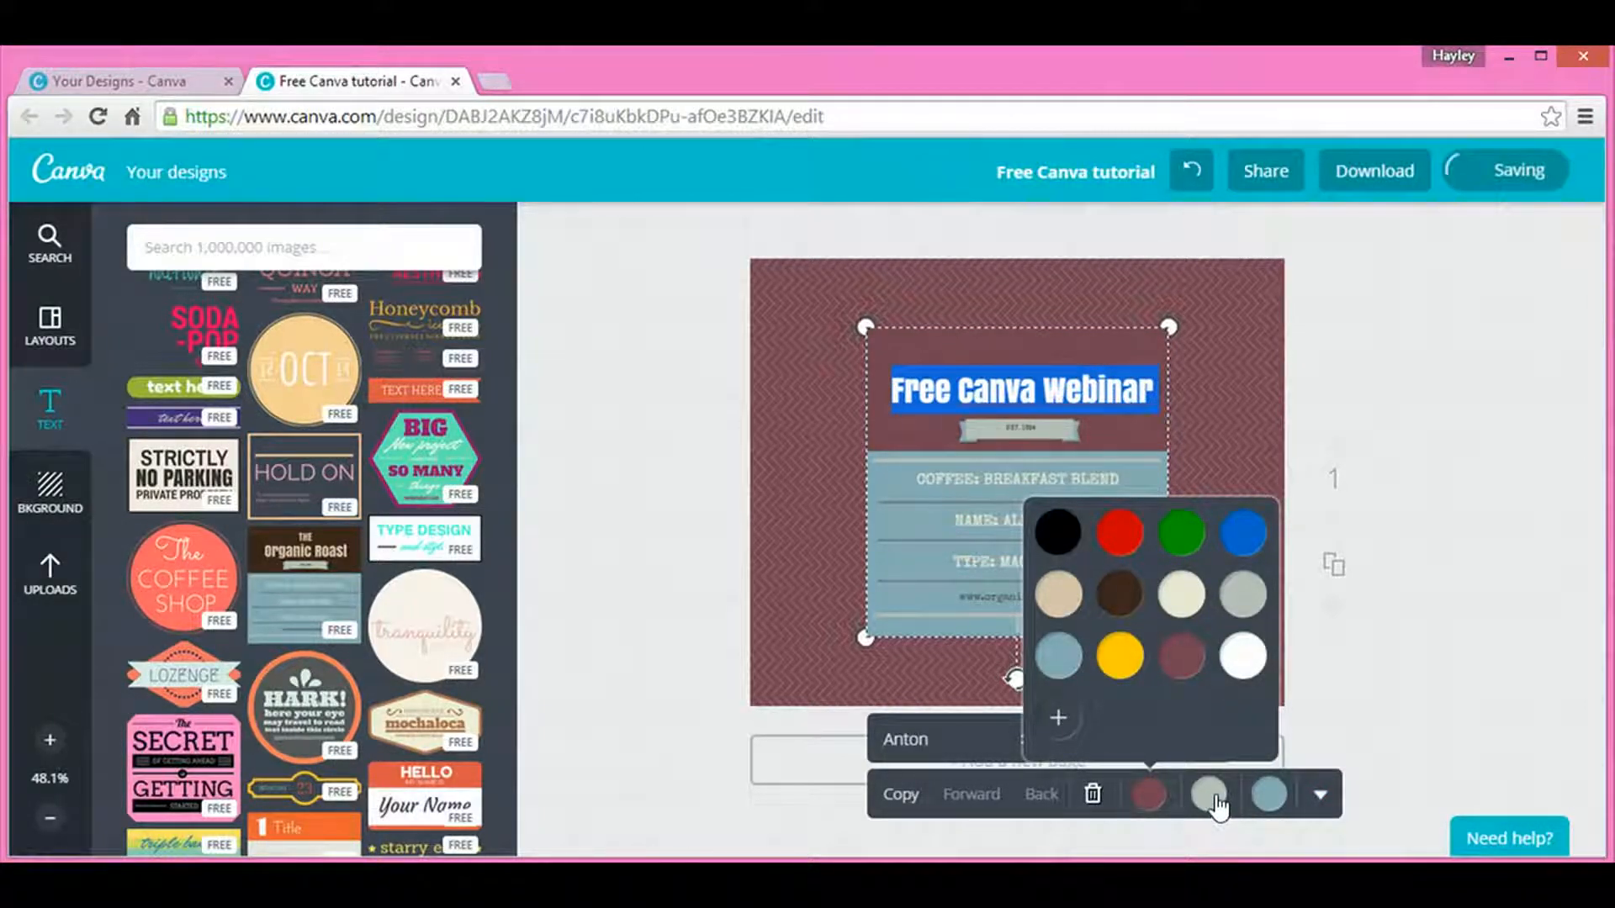
pyautogui.click(1211, 798)
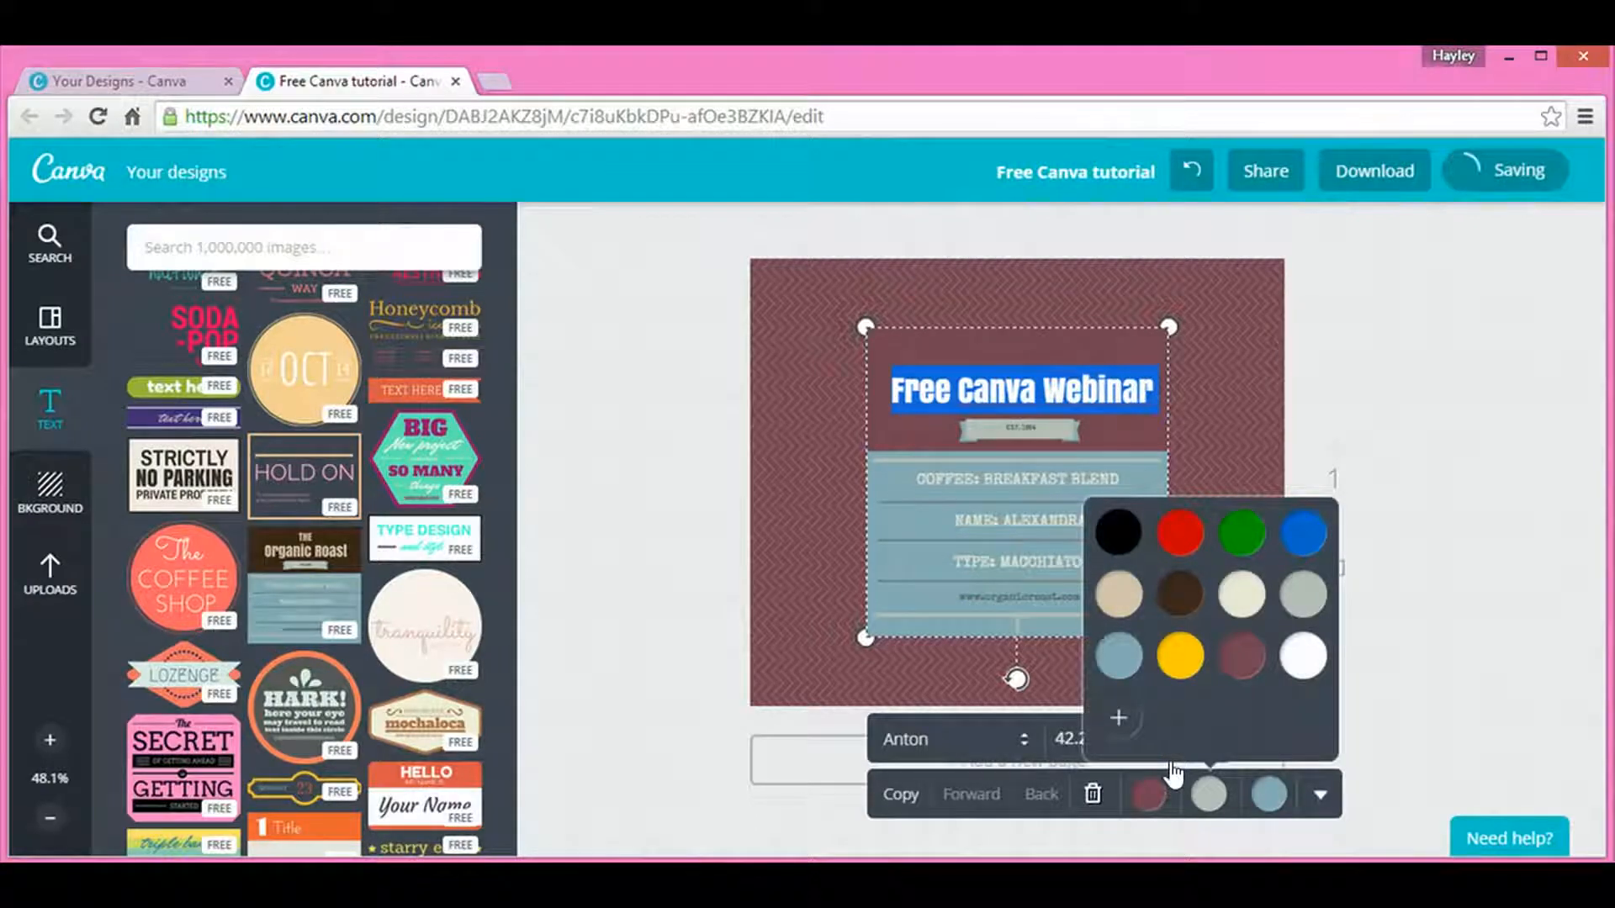
pyautogui.click(1303, 658)
# Step: Change the design's blue areas to the custom colour code C38596, and deselect the design
pyautogui.click(1272, 795)
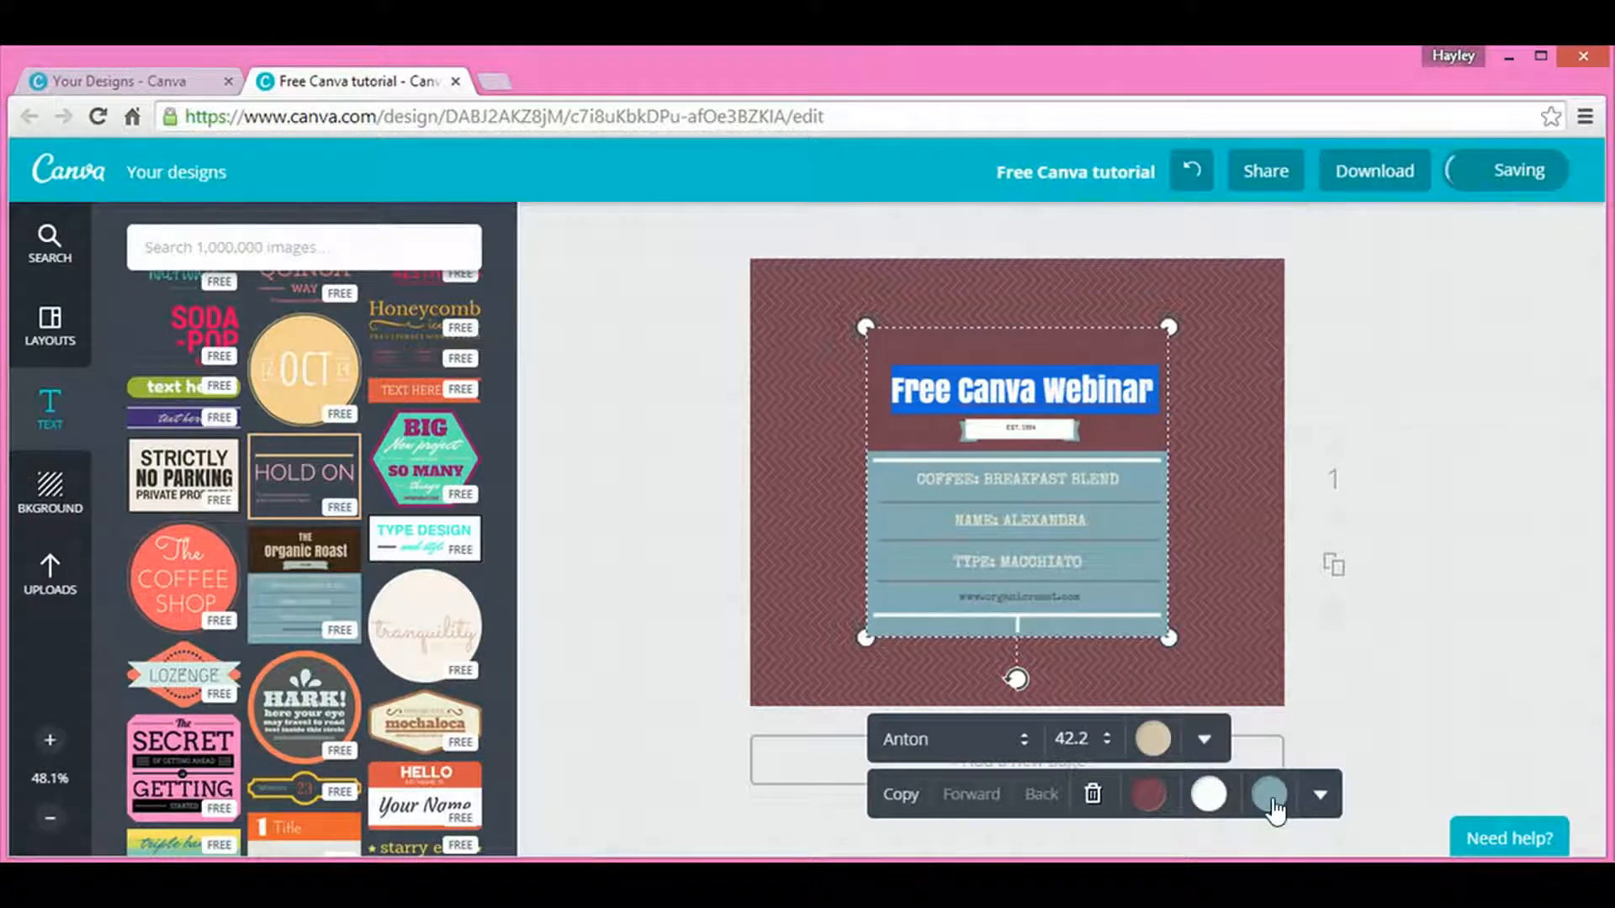
pyautogui.click(1270, 795)
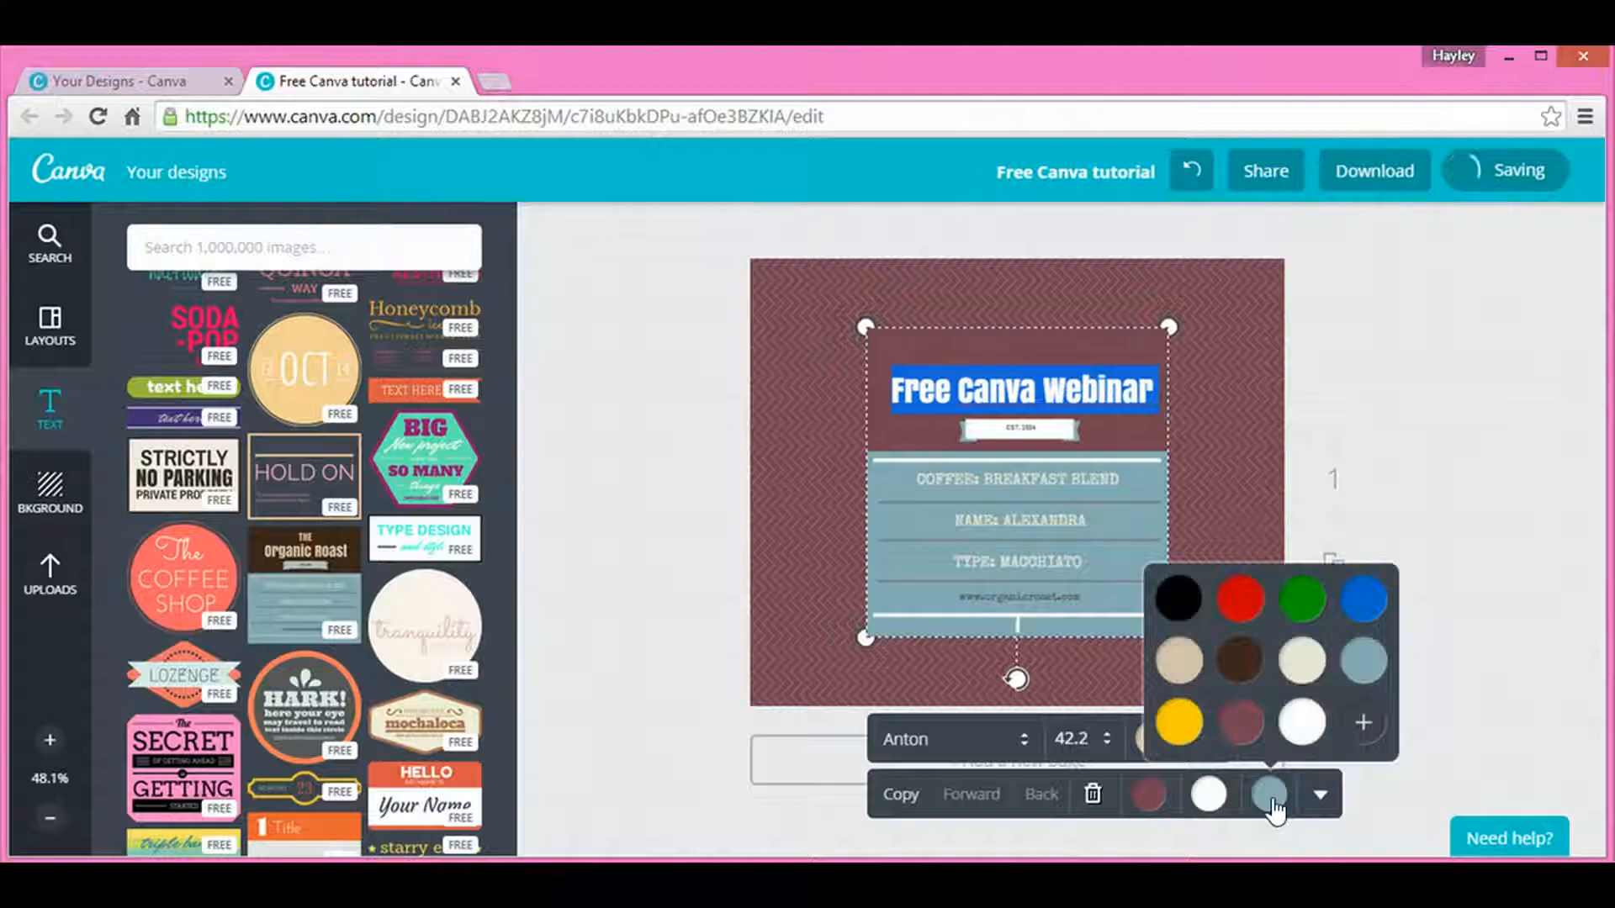
pyautogui.click(1364, 722)
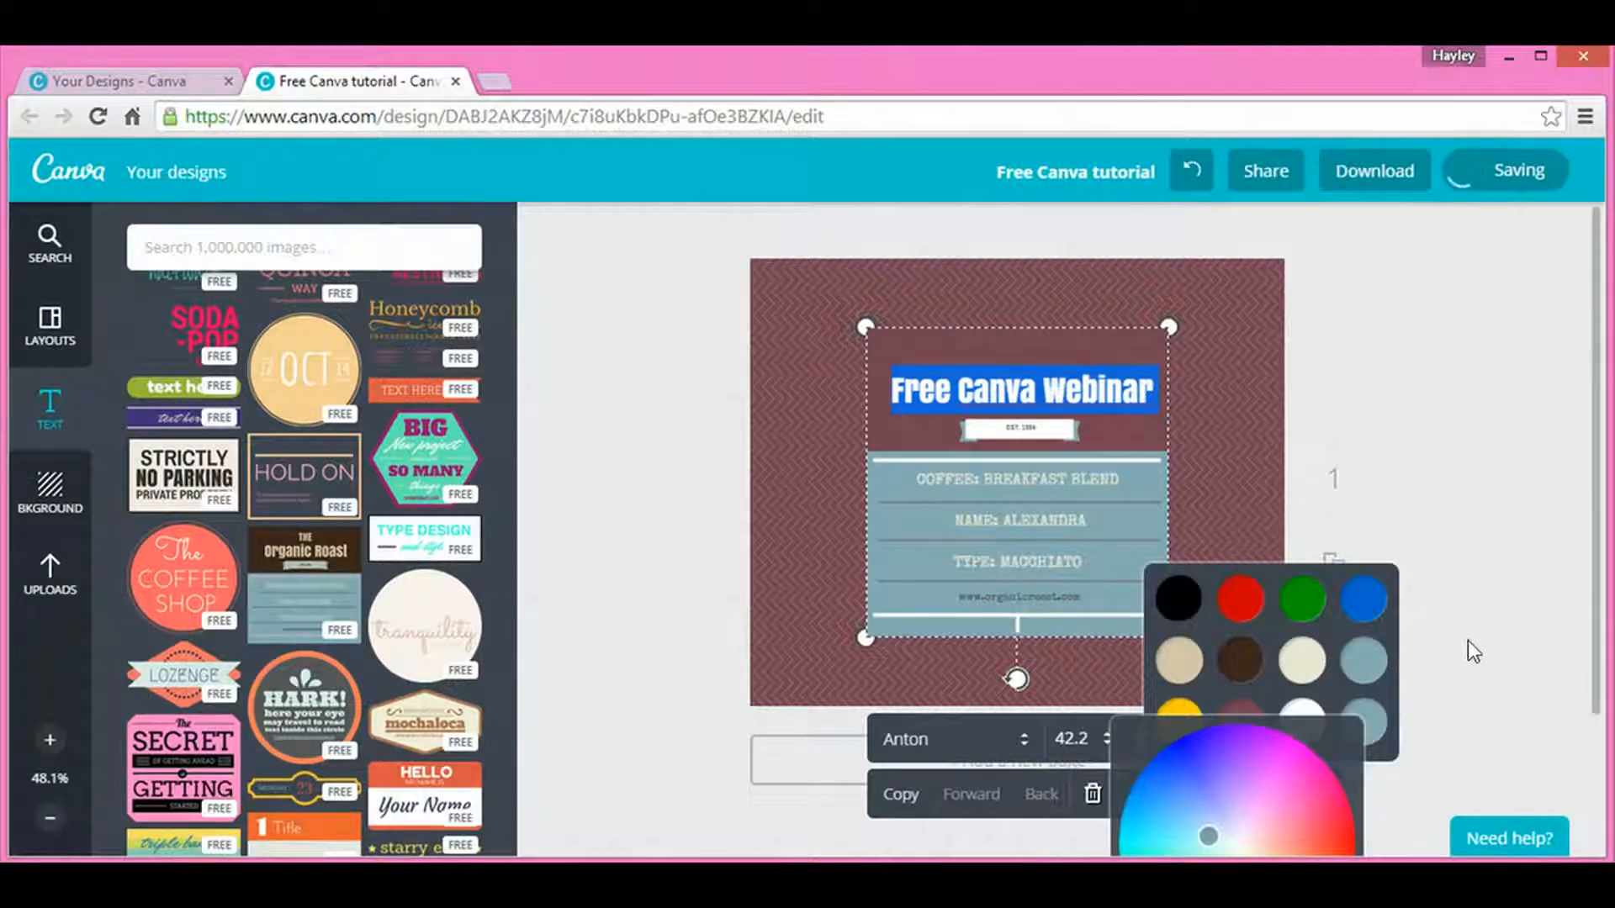
pyautogui.scroll(-2, 1467, 640)
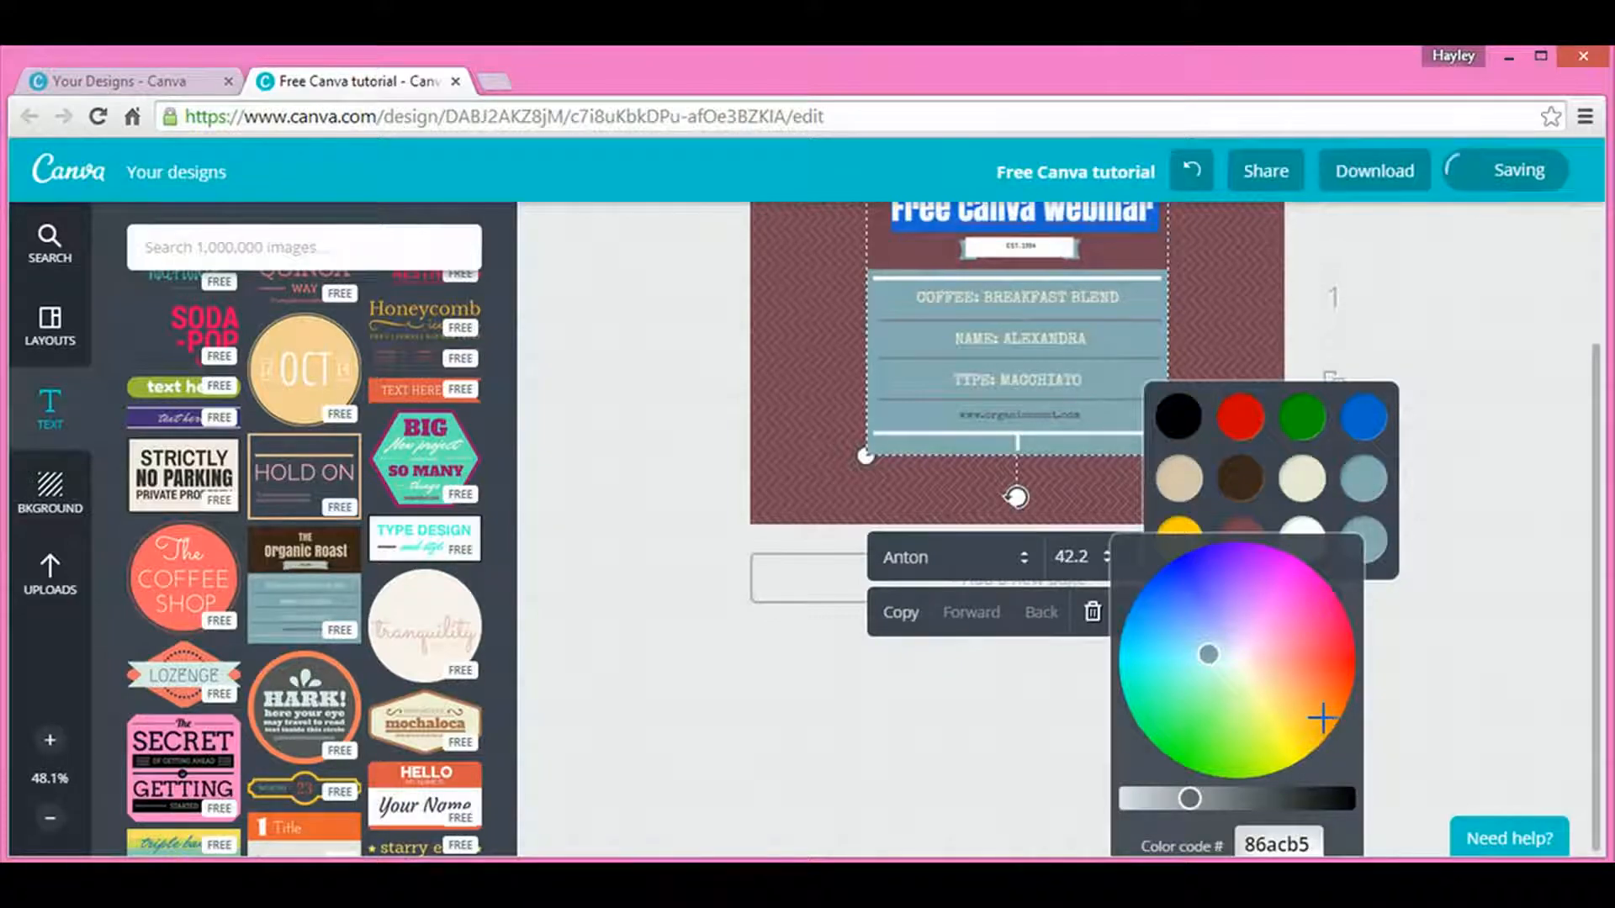
pyautogui.moveTo(1317, 841); pyautogui.dragTo(1225, 844)
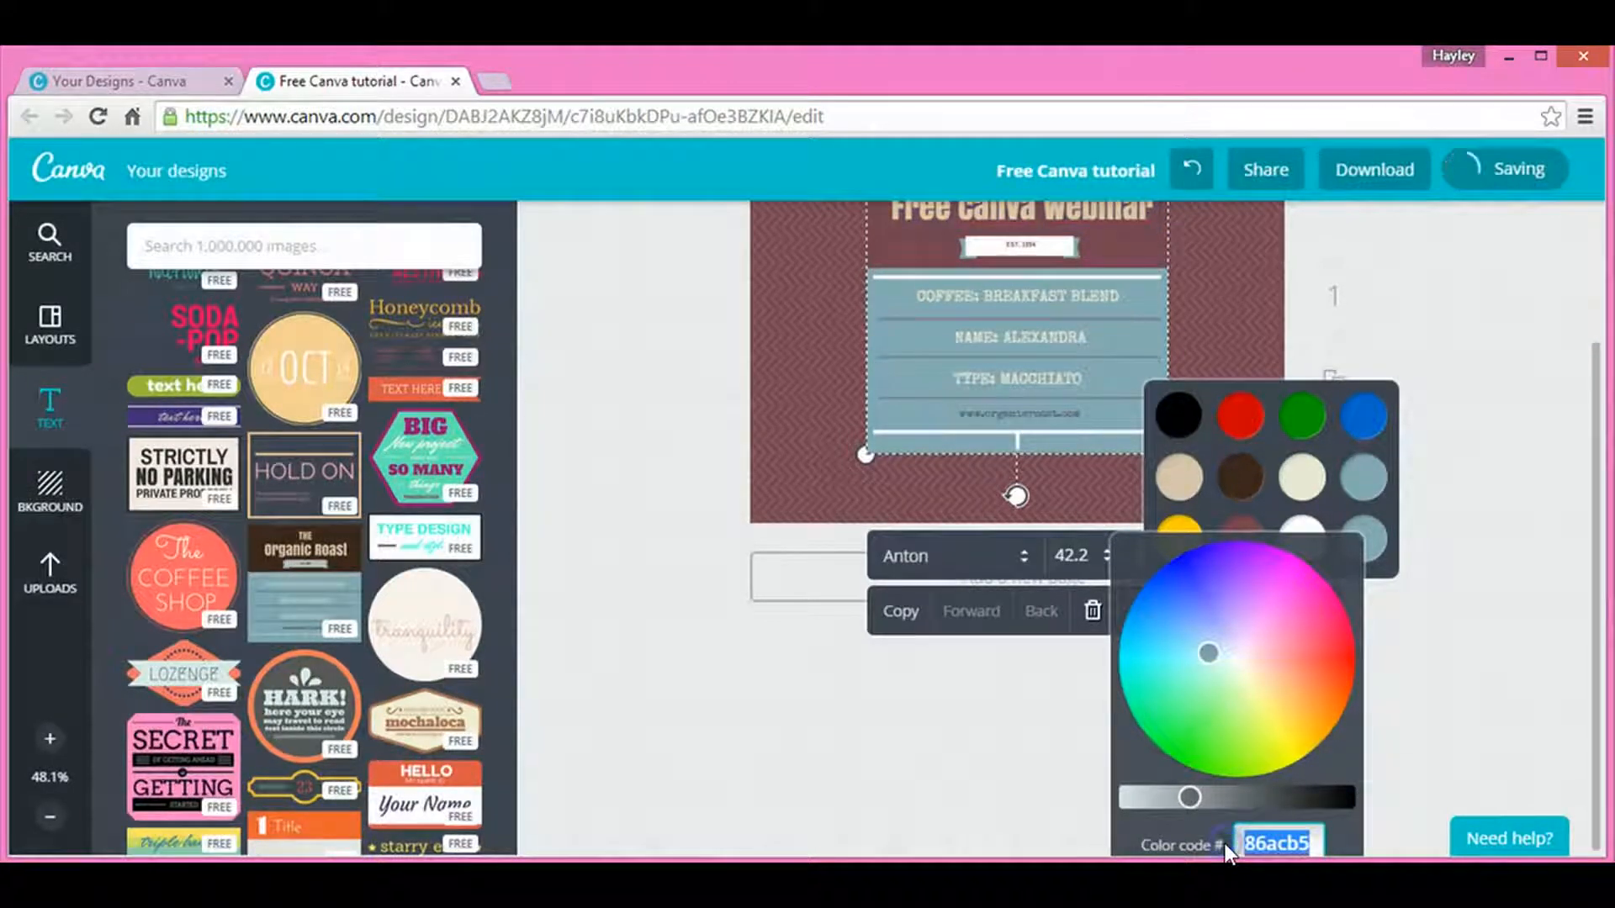
pyautogui.write('c')
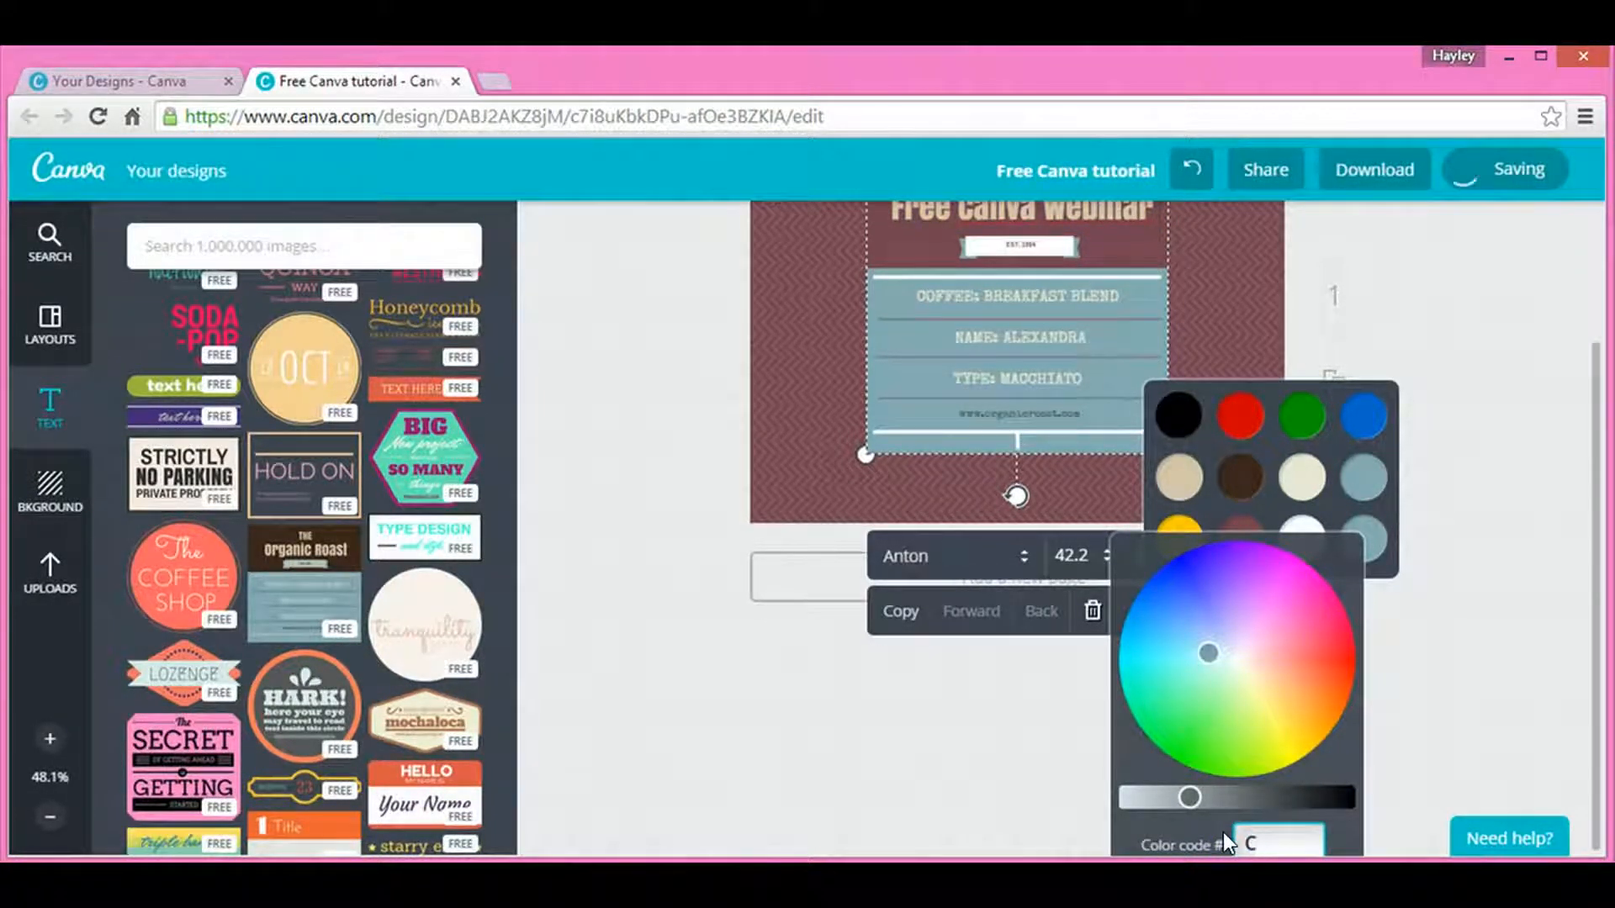
pyautogui.write('38596')
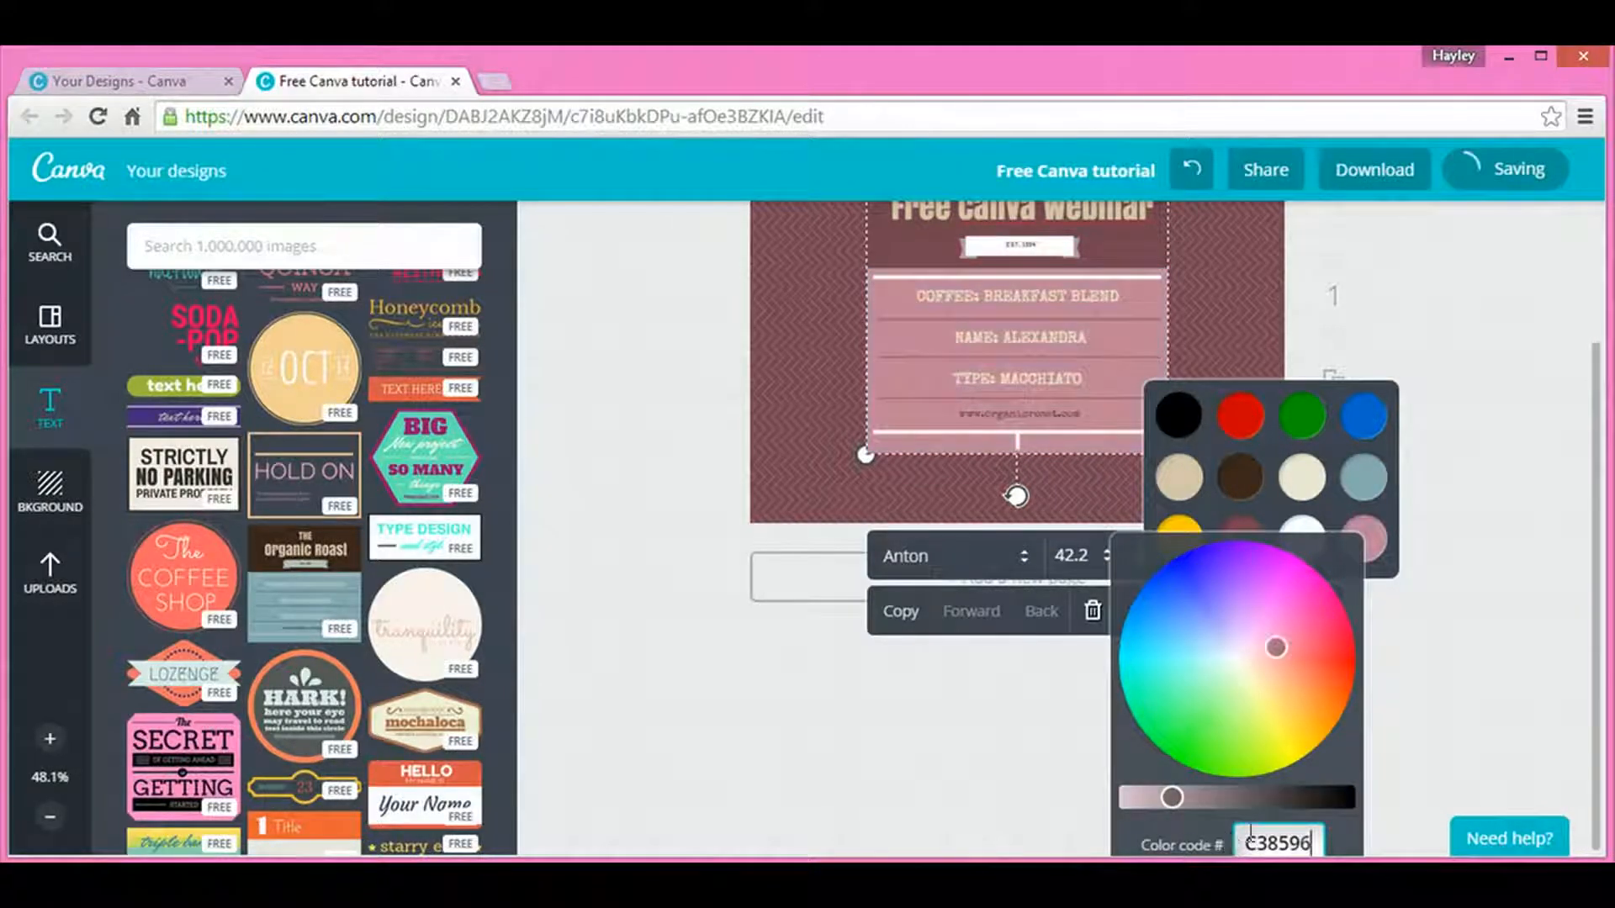
pyautogui.click(674, 436)
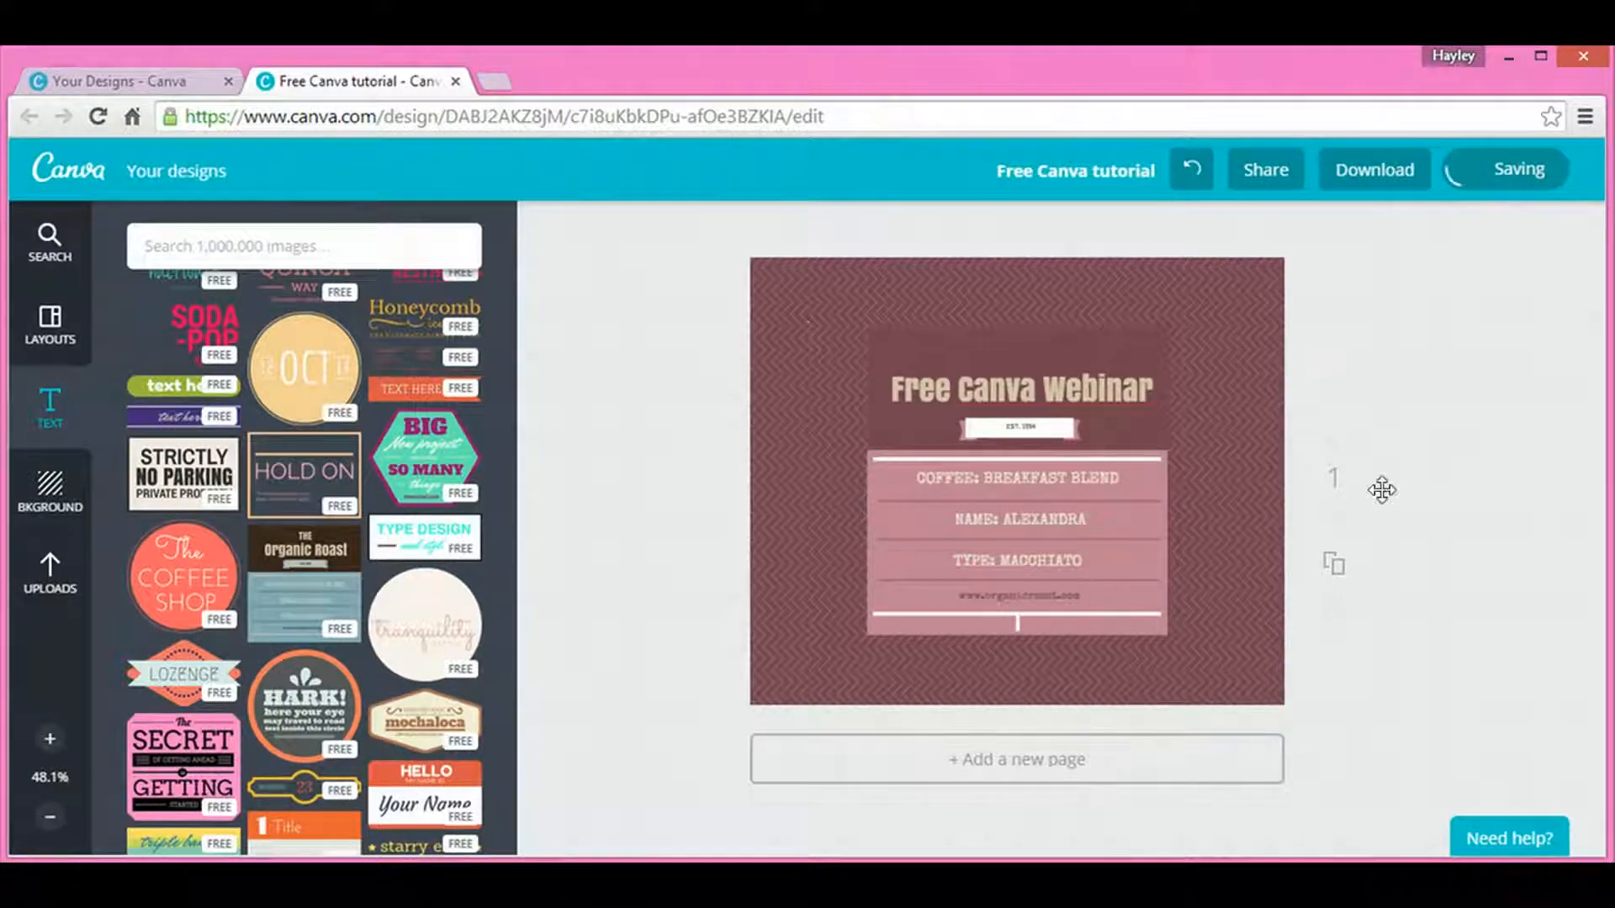
pyautogui.click(955, 576)
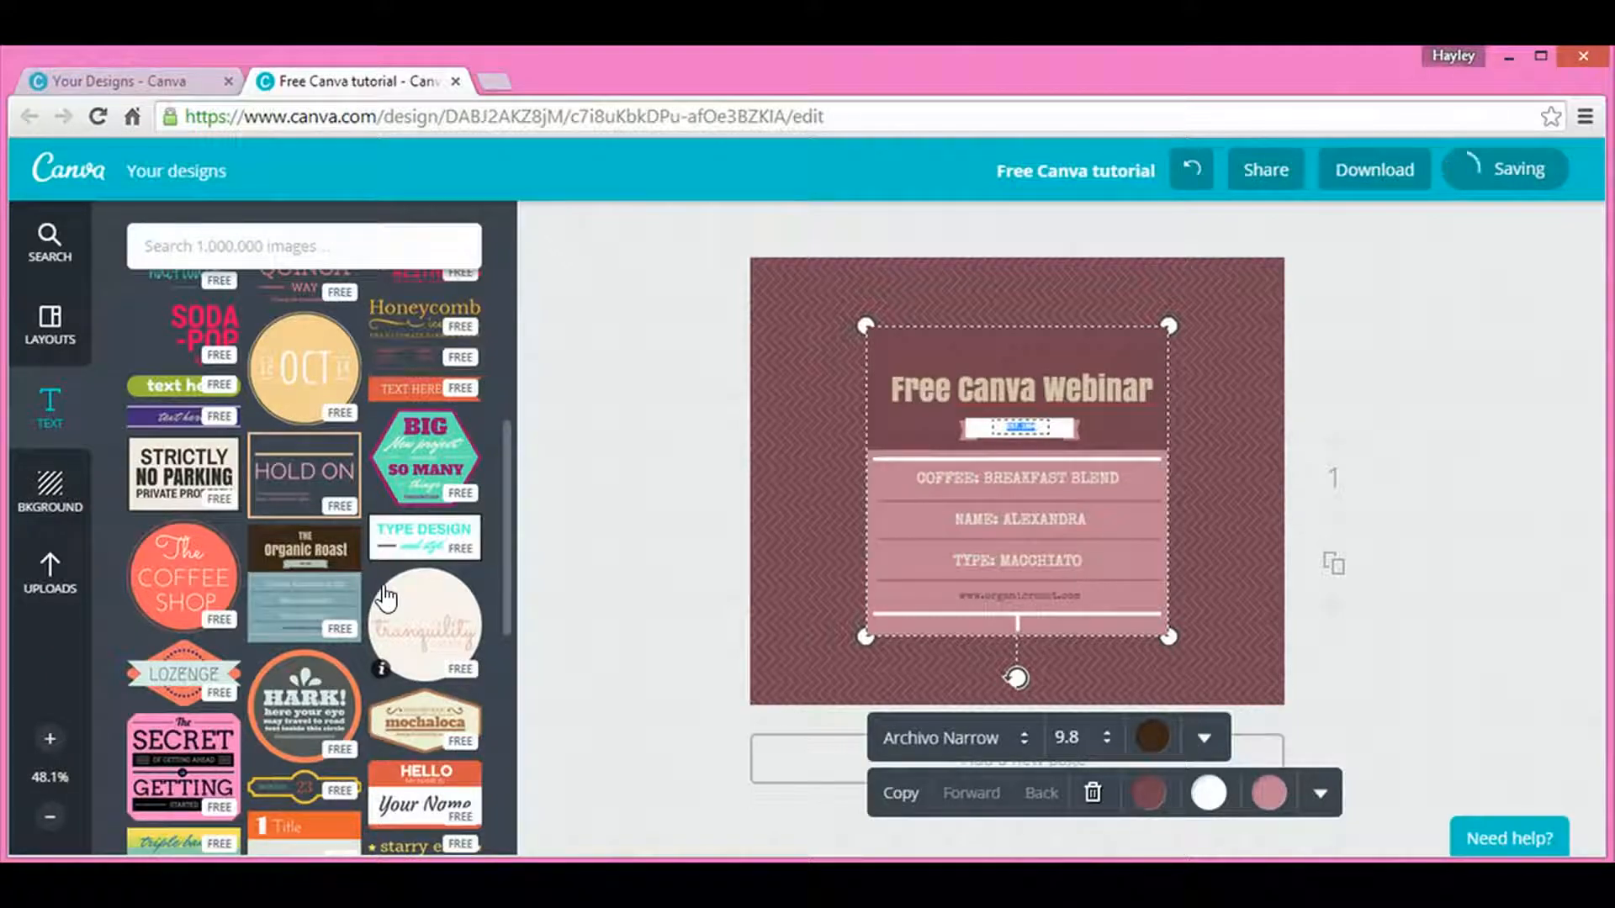
pyautogui.scroll(10, 290, 433)
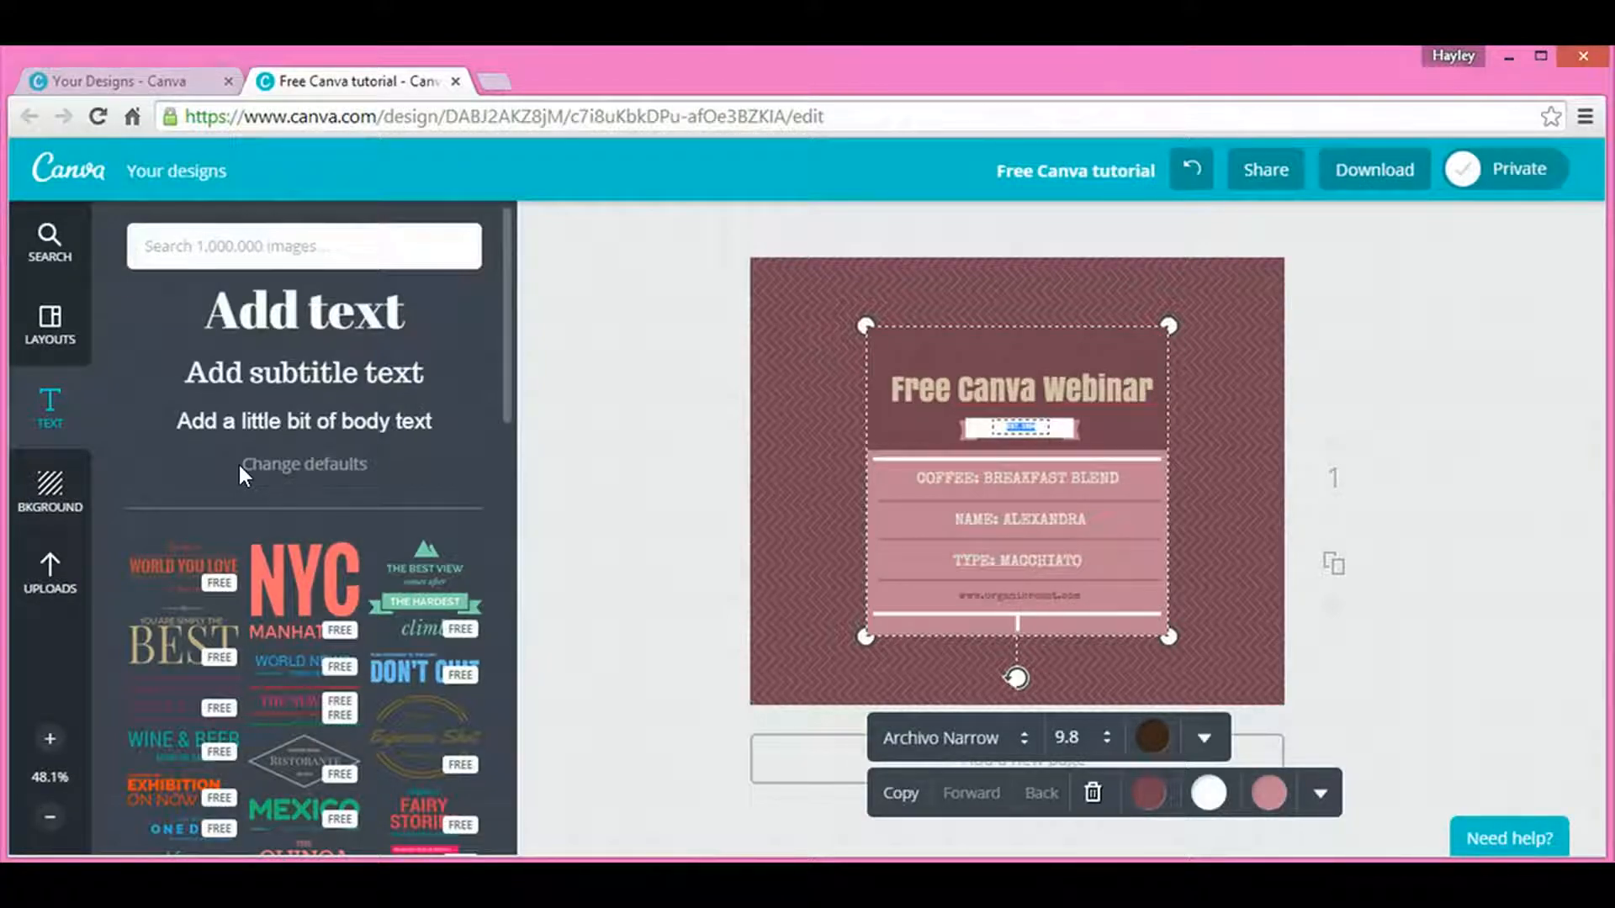
# Step: Open the default text styles for editing and set the body text style to Aleo at size 14
pyautogui.click(316, 466)
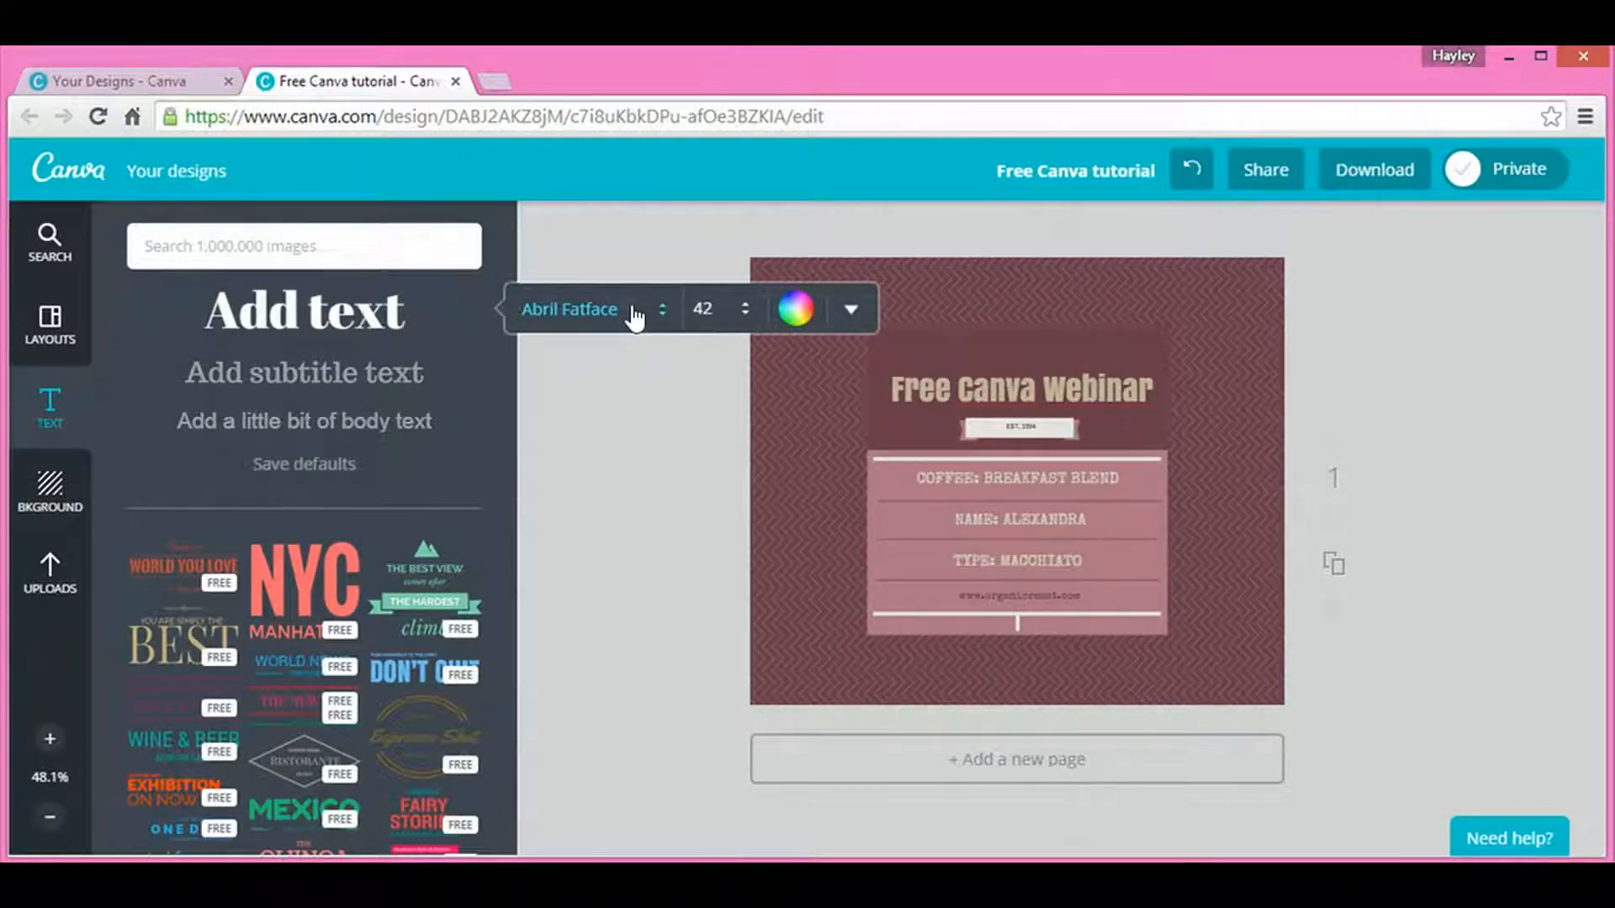
pyautogui.click(390, 384)
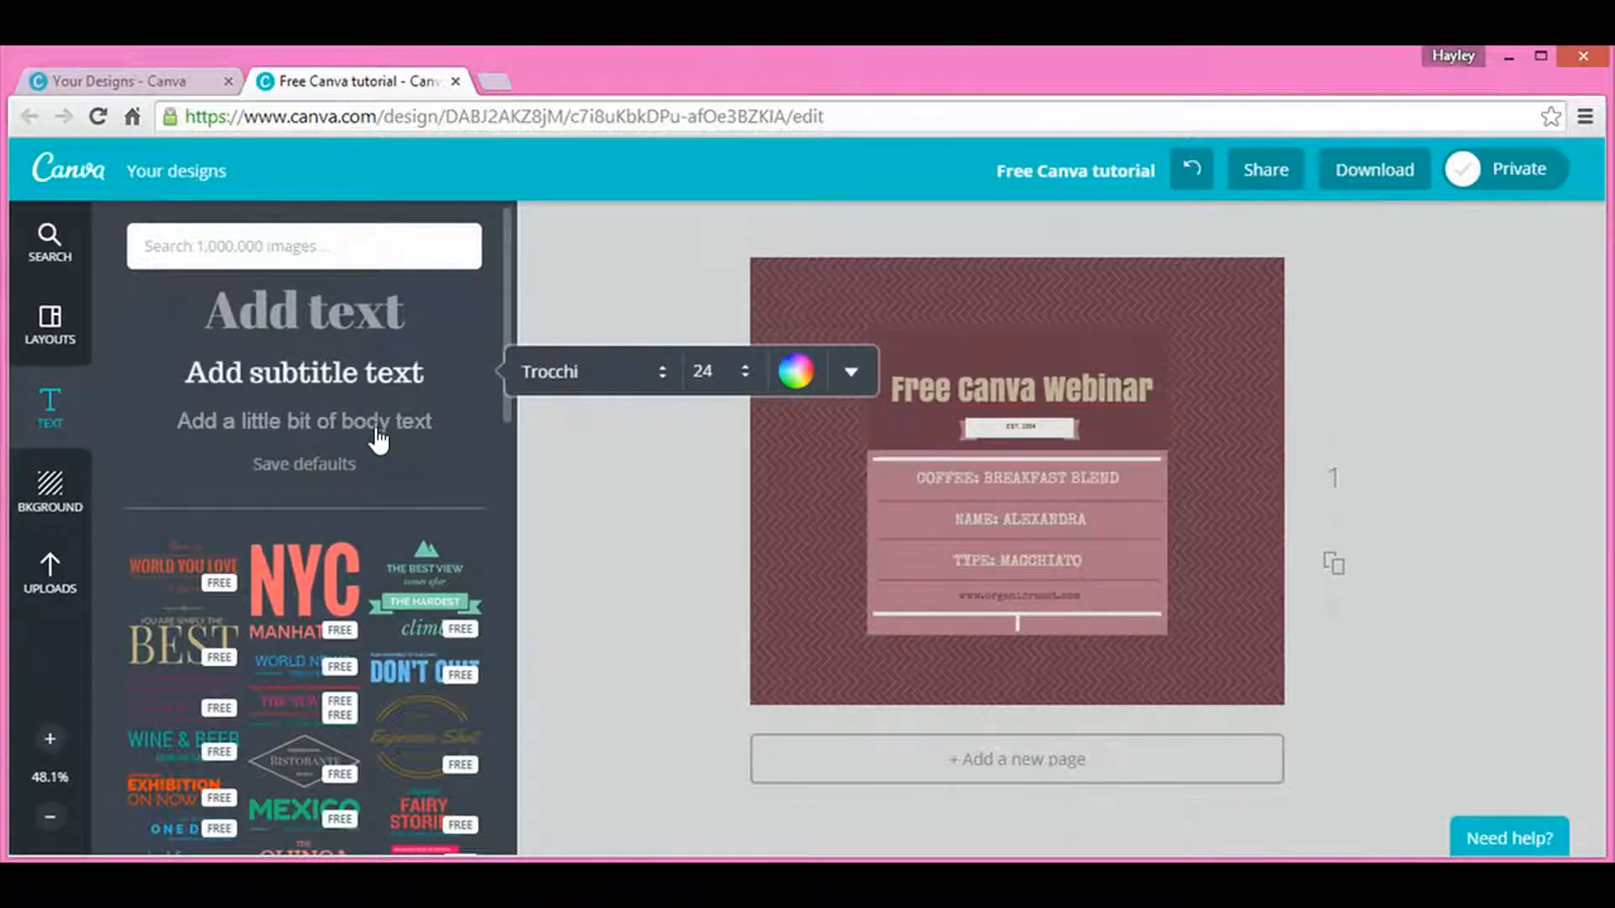
pyautogui.click(378, 437)
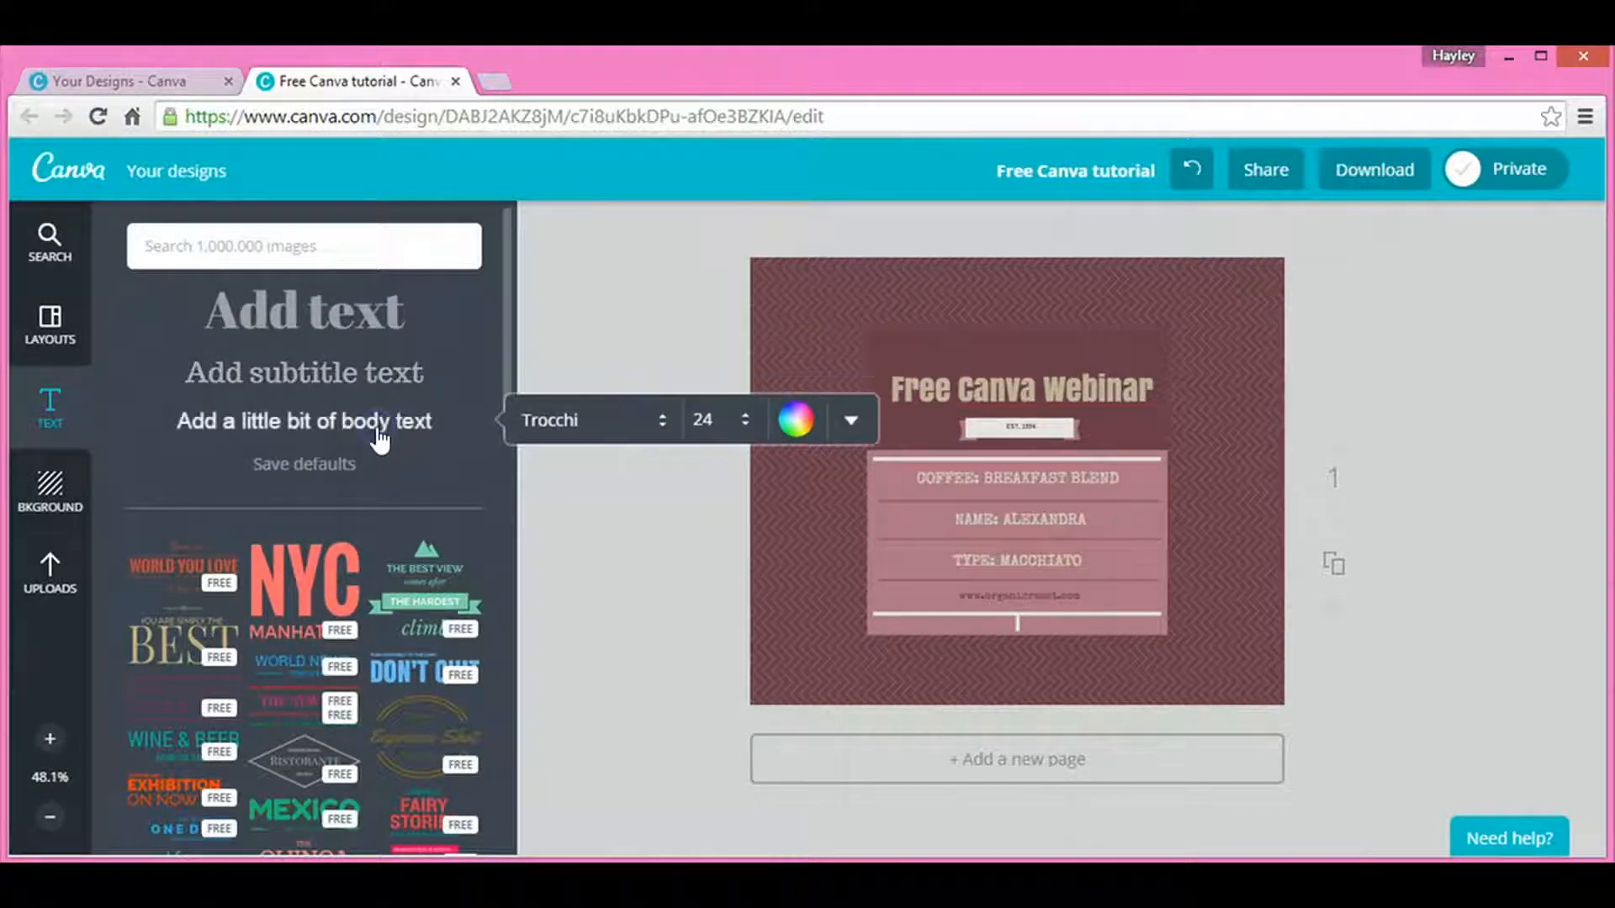
pyautogui.click(661, 429)
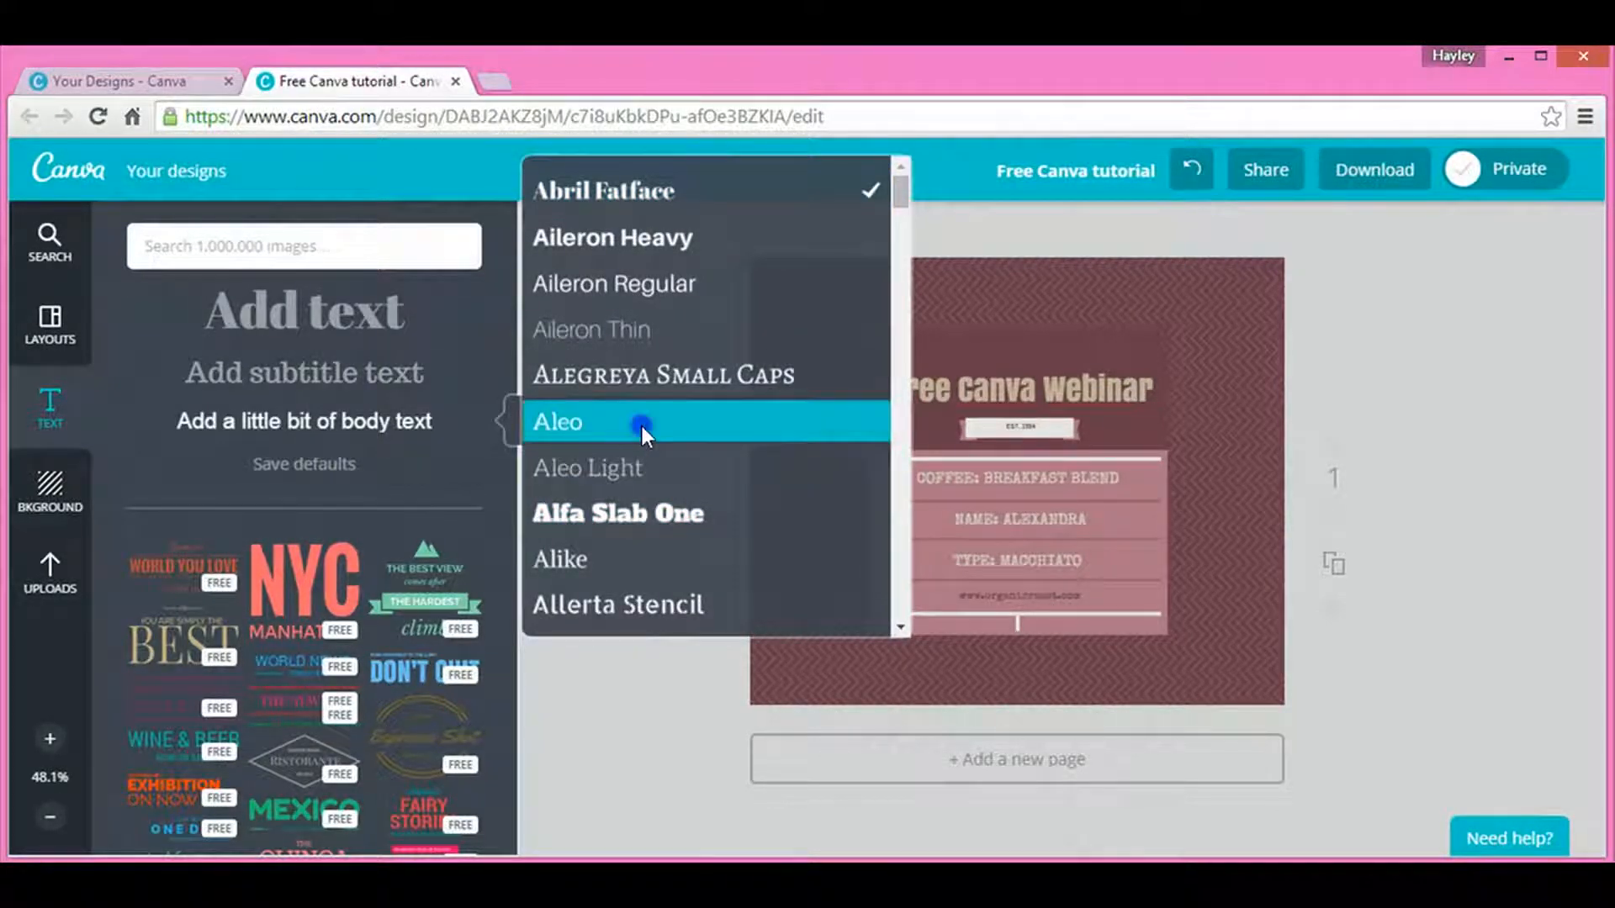
pyautogui.click(643, 426)
pyautogui.click(729, 427)
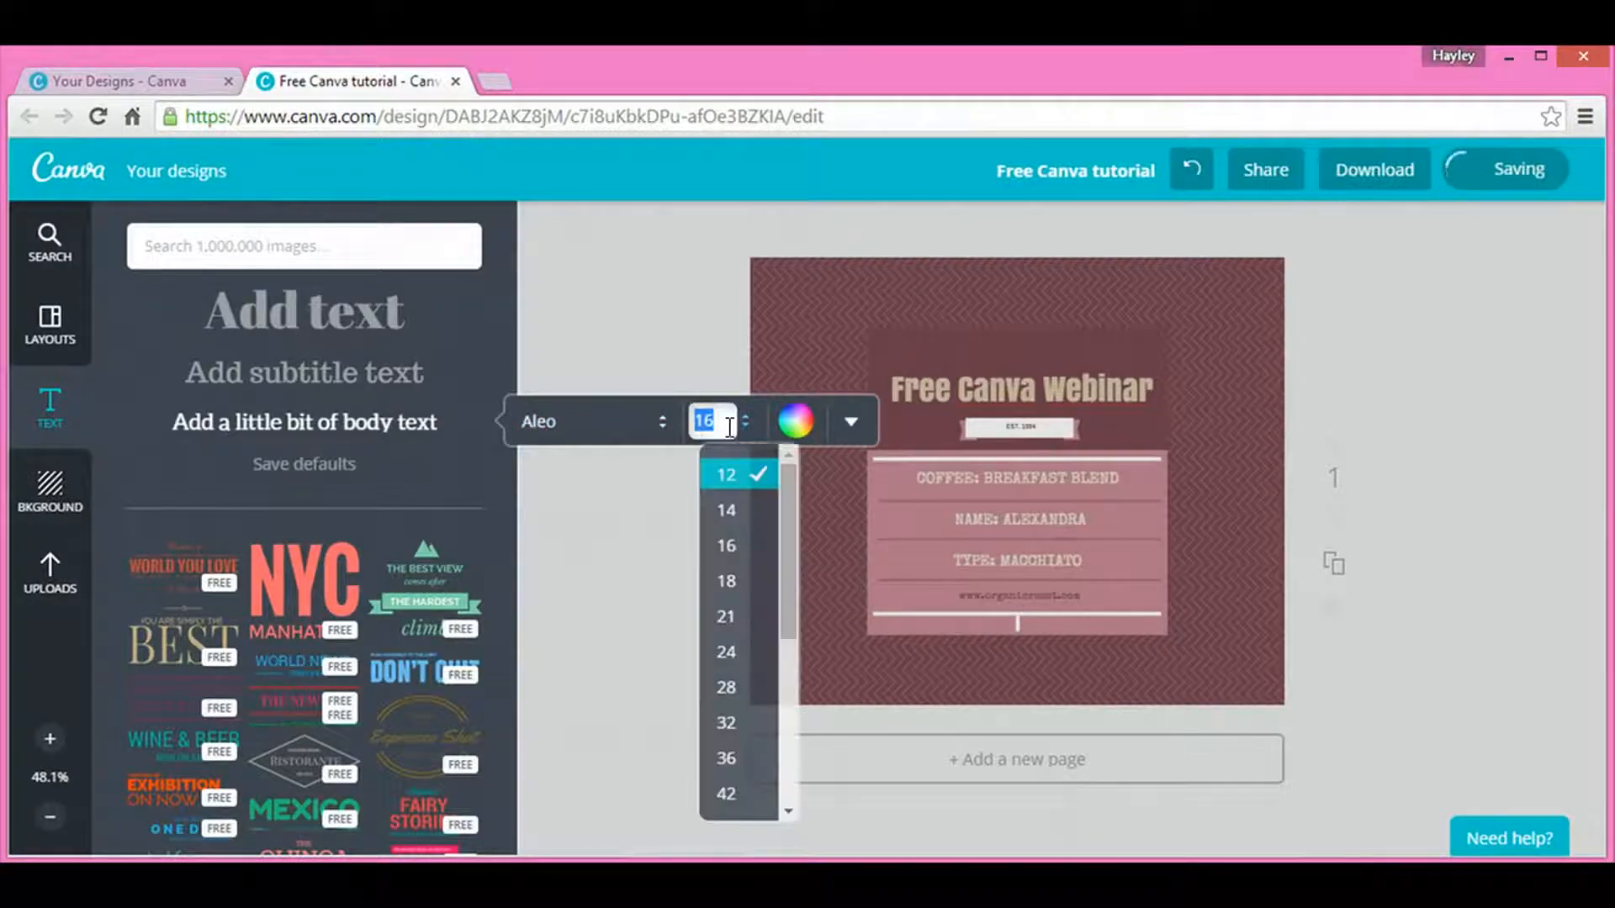
# Step: Make the default body text maroon and centre-aligned, and save the text defaults
pyautogui.click(797, 421)
pyautogui.click(797, 420)
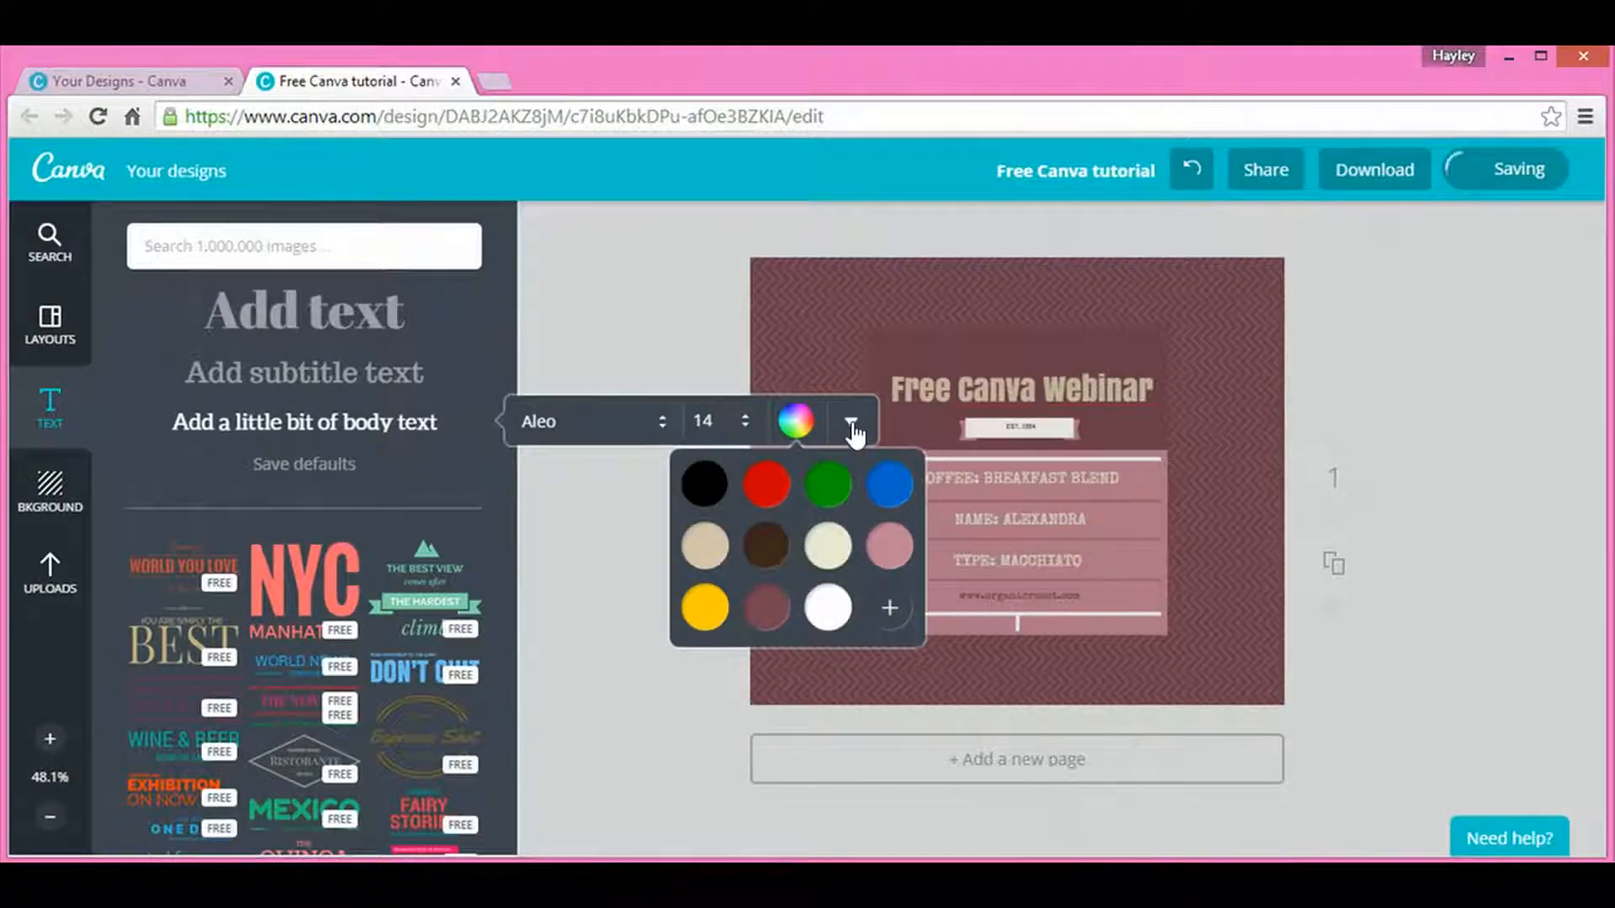
pyautogui.click(764, 609)
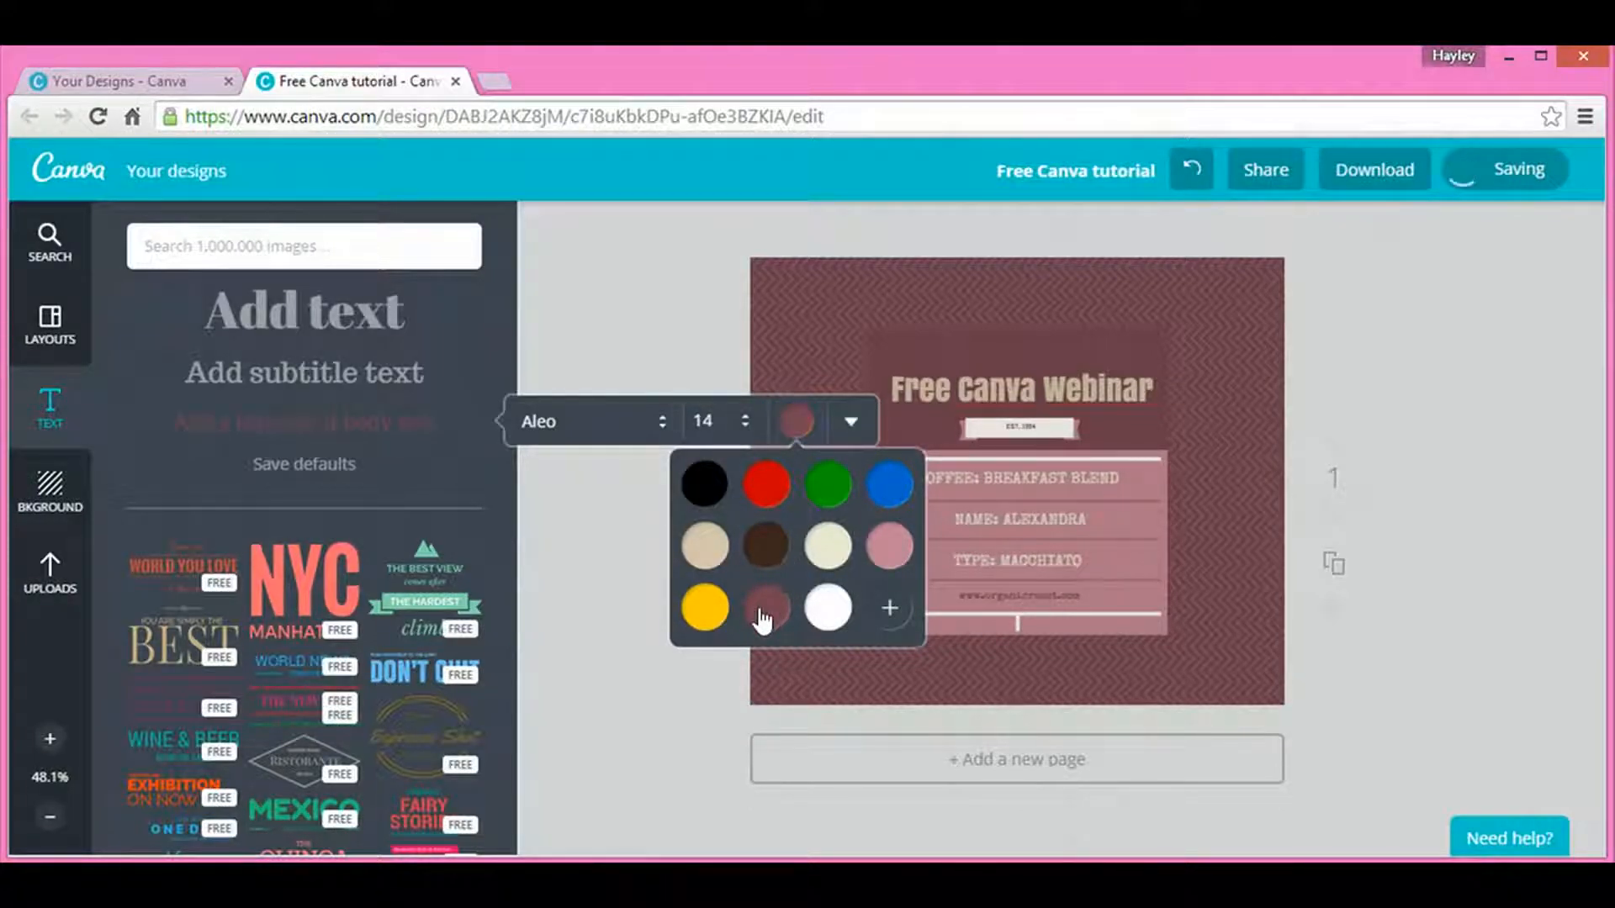
pyautogui.click(852, 426)
pyautogui.click(853, 425)
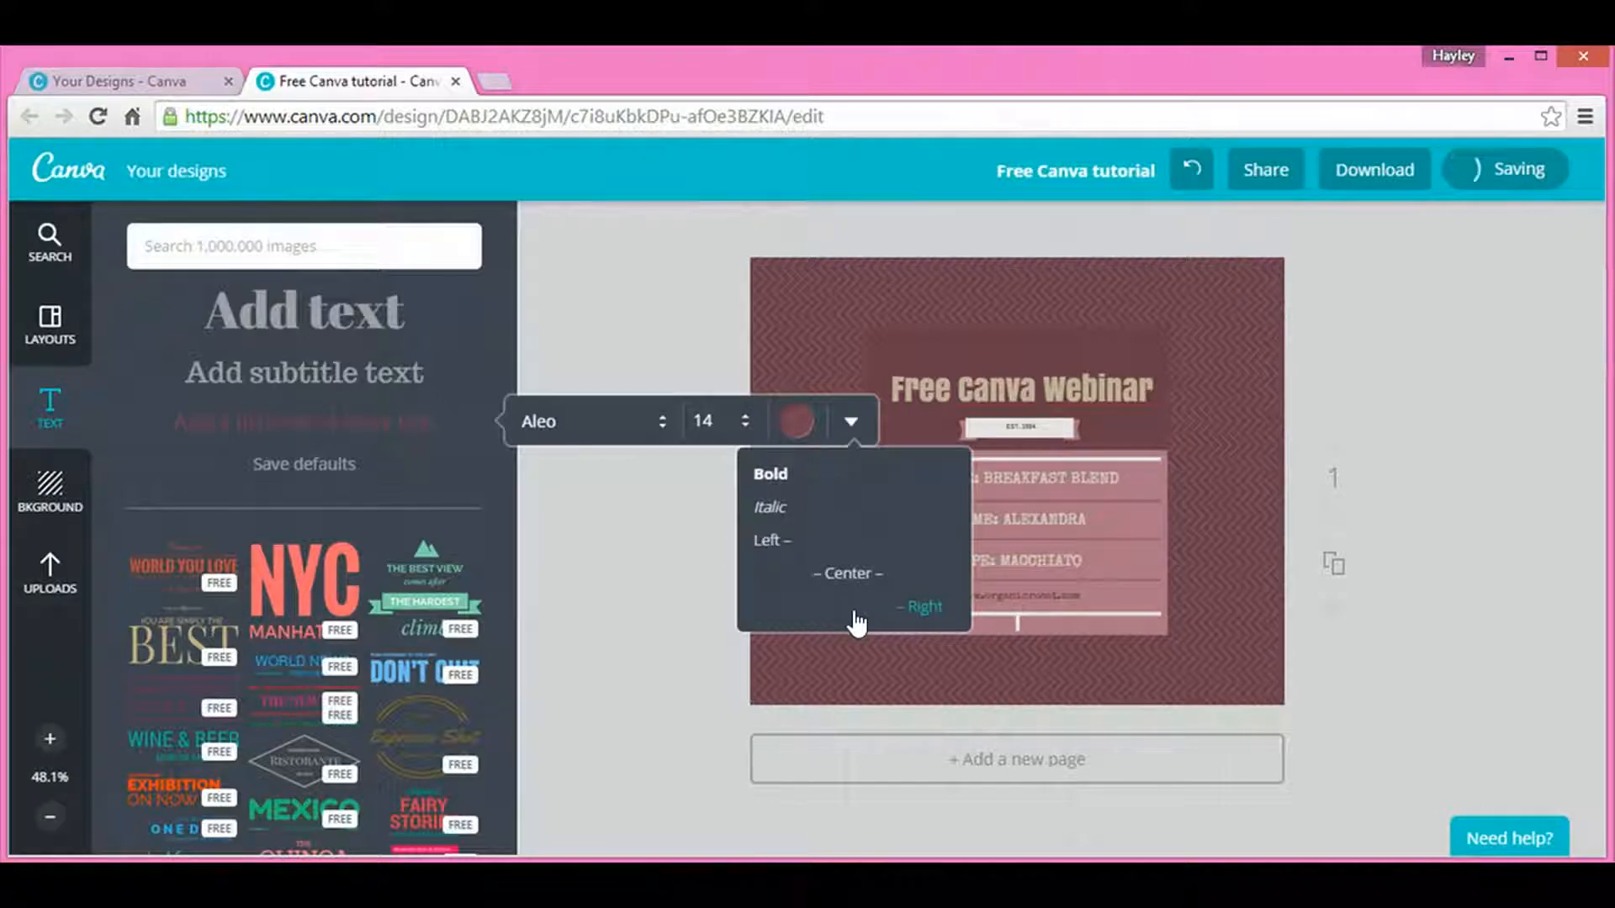
pyautogui.click(831, 575)
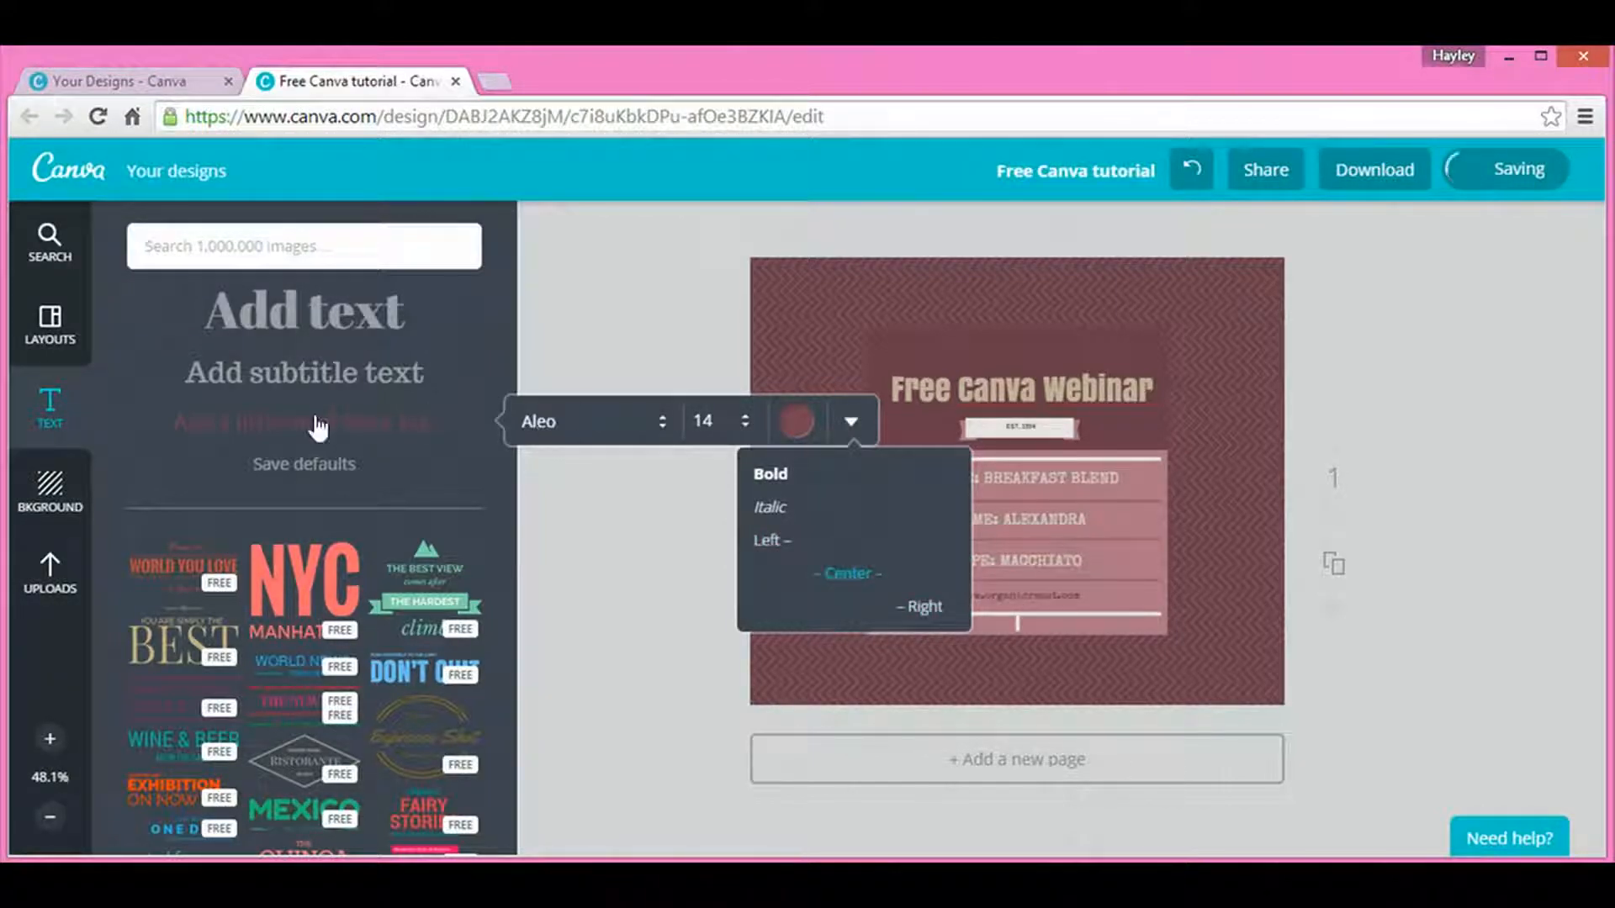
pyautogui.click(305, 465)
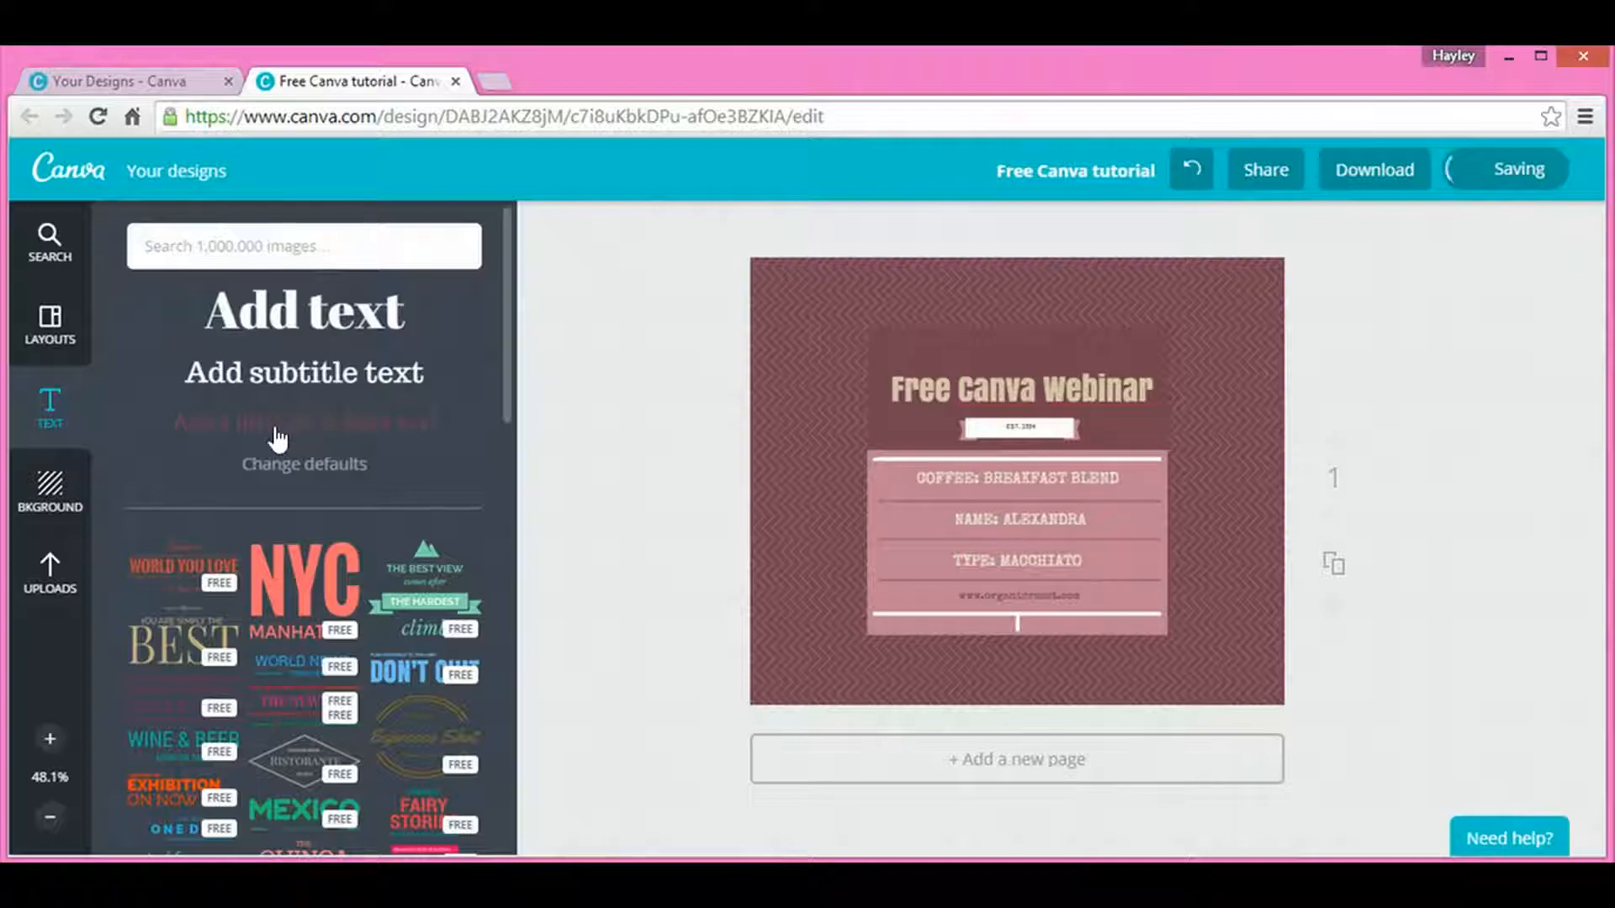
# Step: Place a sample body text near the page's upper edge to try the default style, and delete it
pyautogui.moveTo(294, 437); pyautogui.dragTo(880, 345)
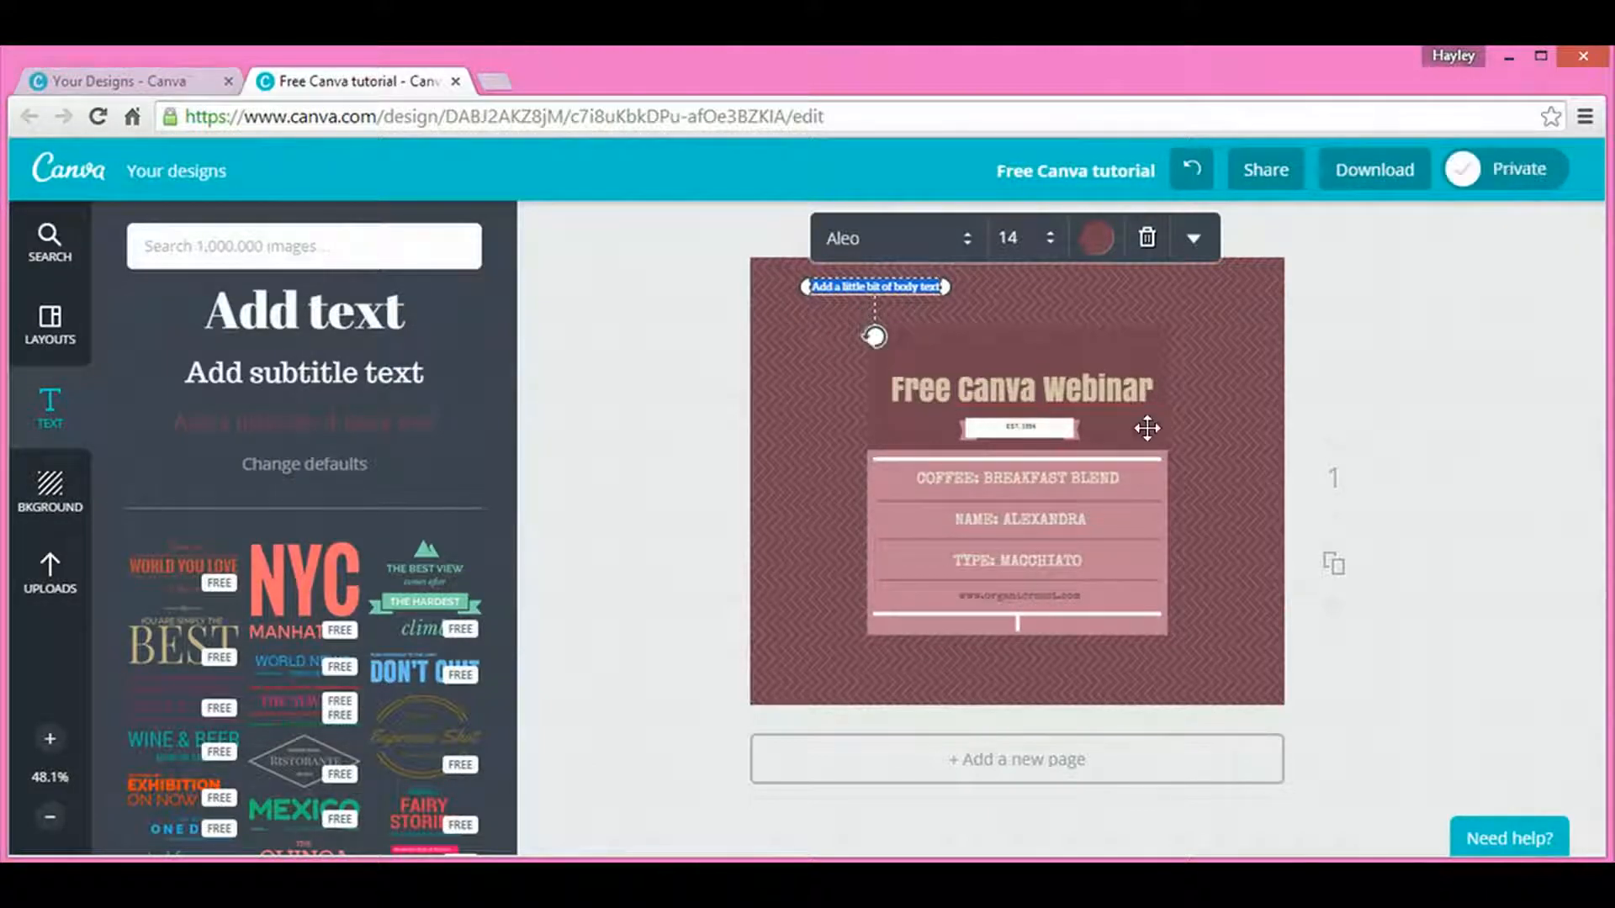
pyautogui.click(1148, 240)
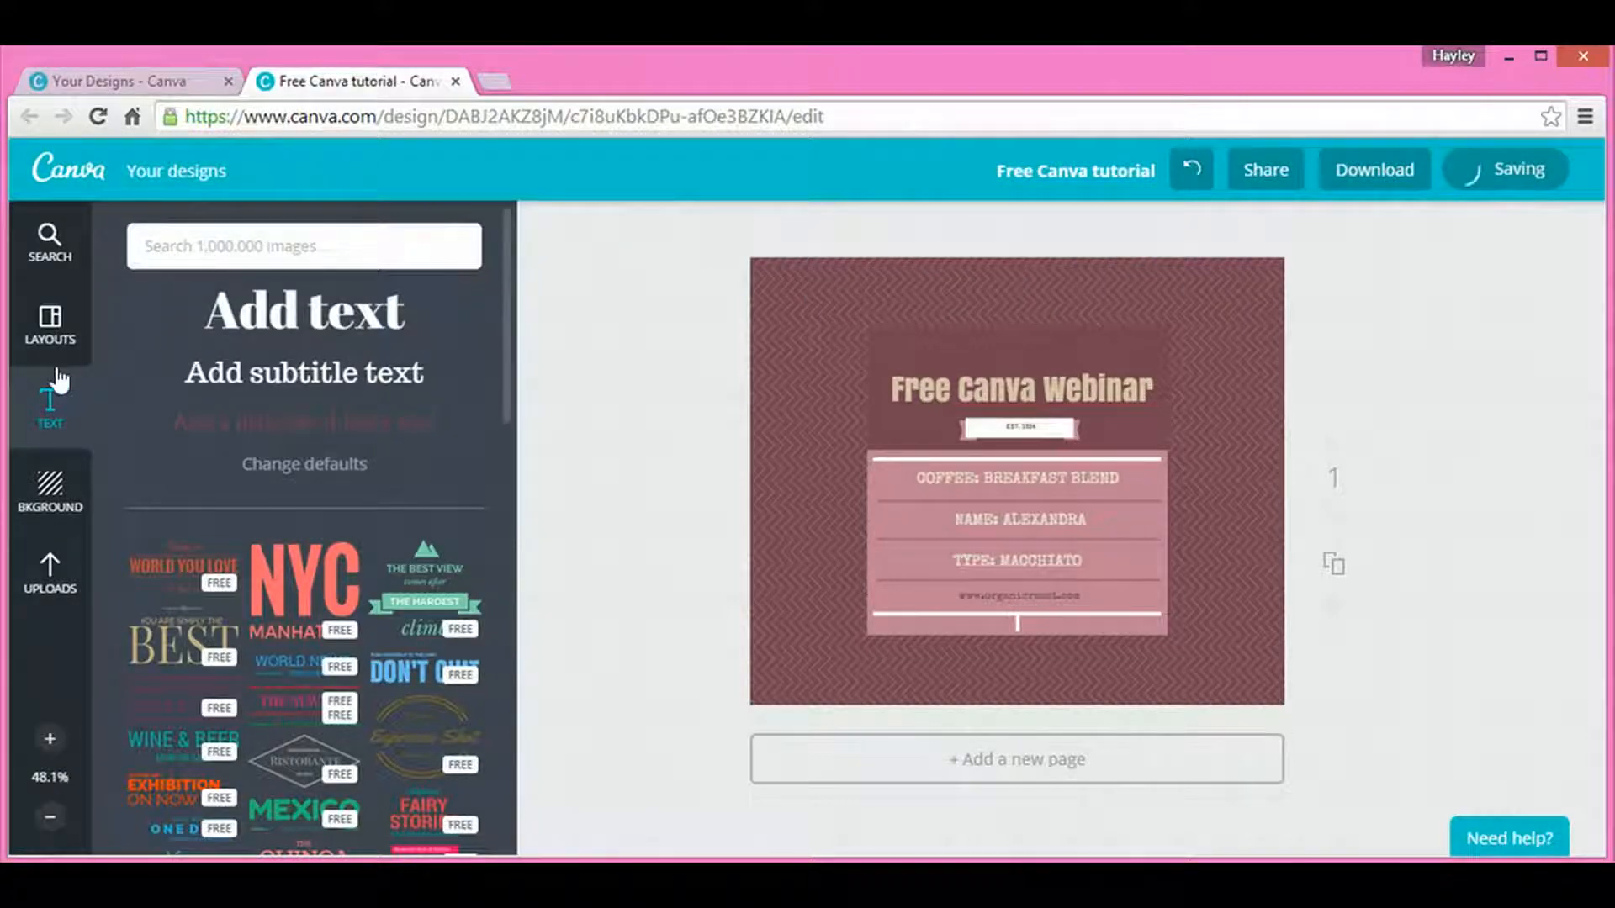
# Step: Browse the categories of ready-made graphics and open the Infographics collection
pyautogui.click(51, 261)
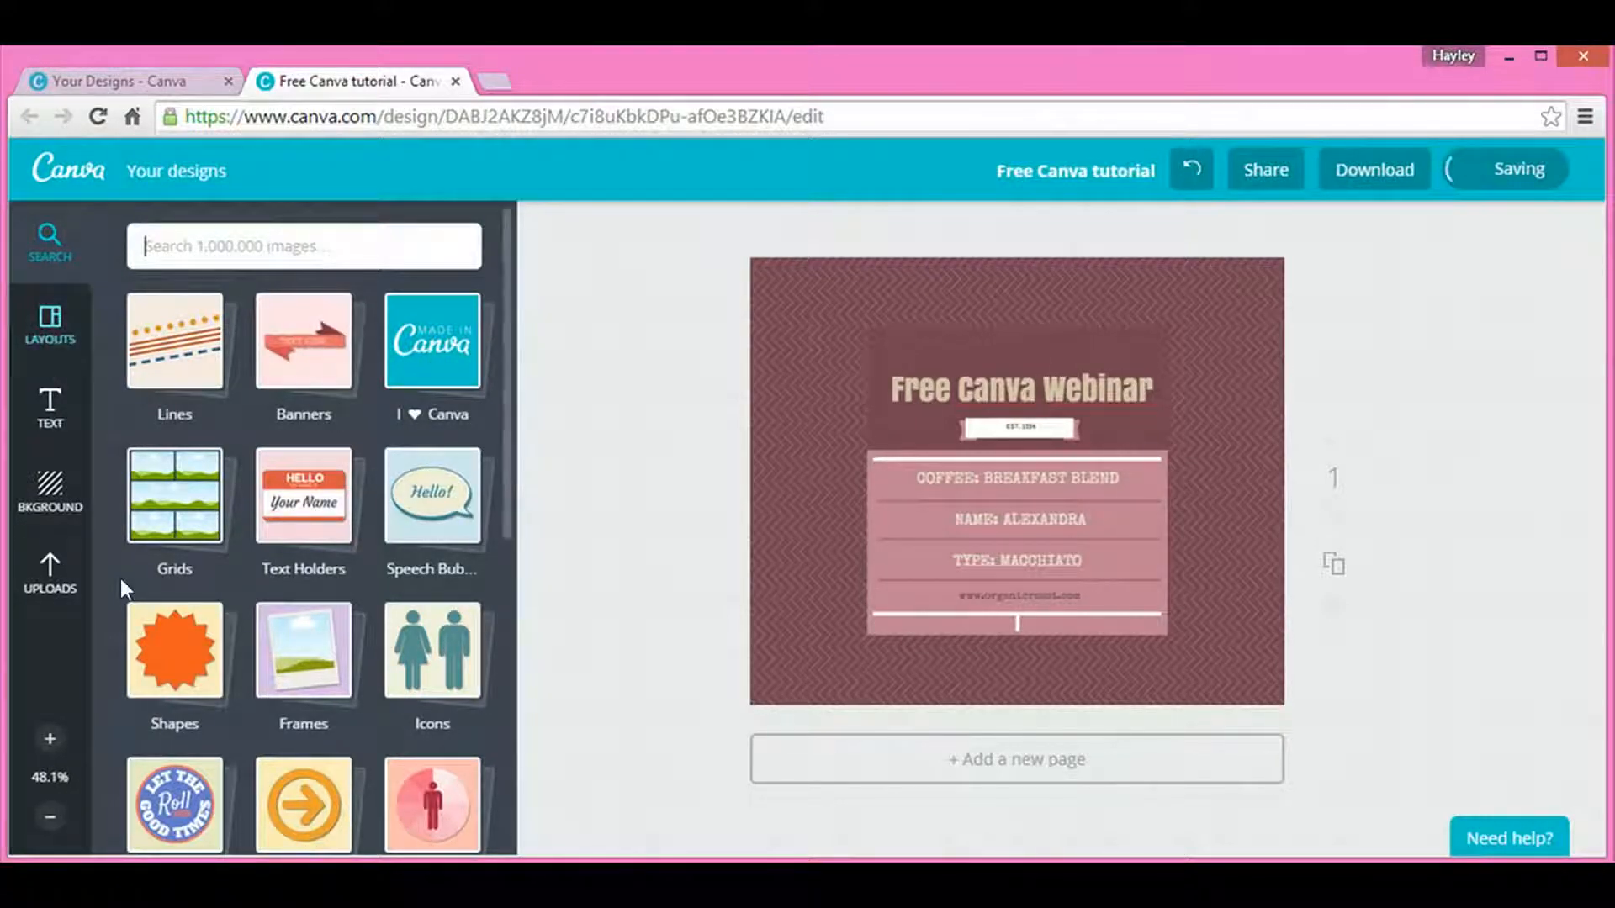
pyautogui.scroll(-4, 412, 453)
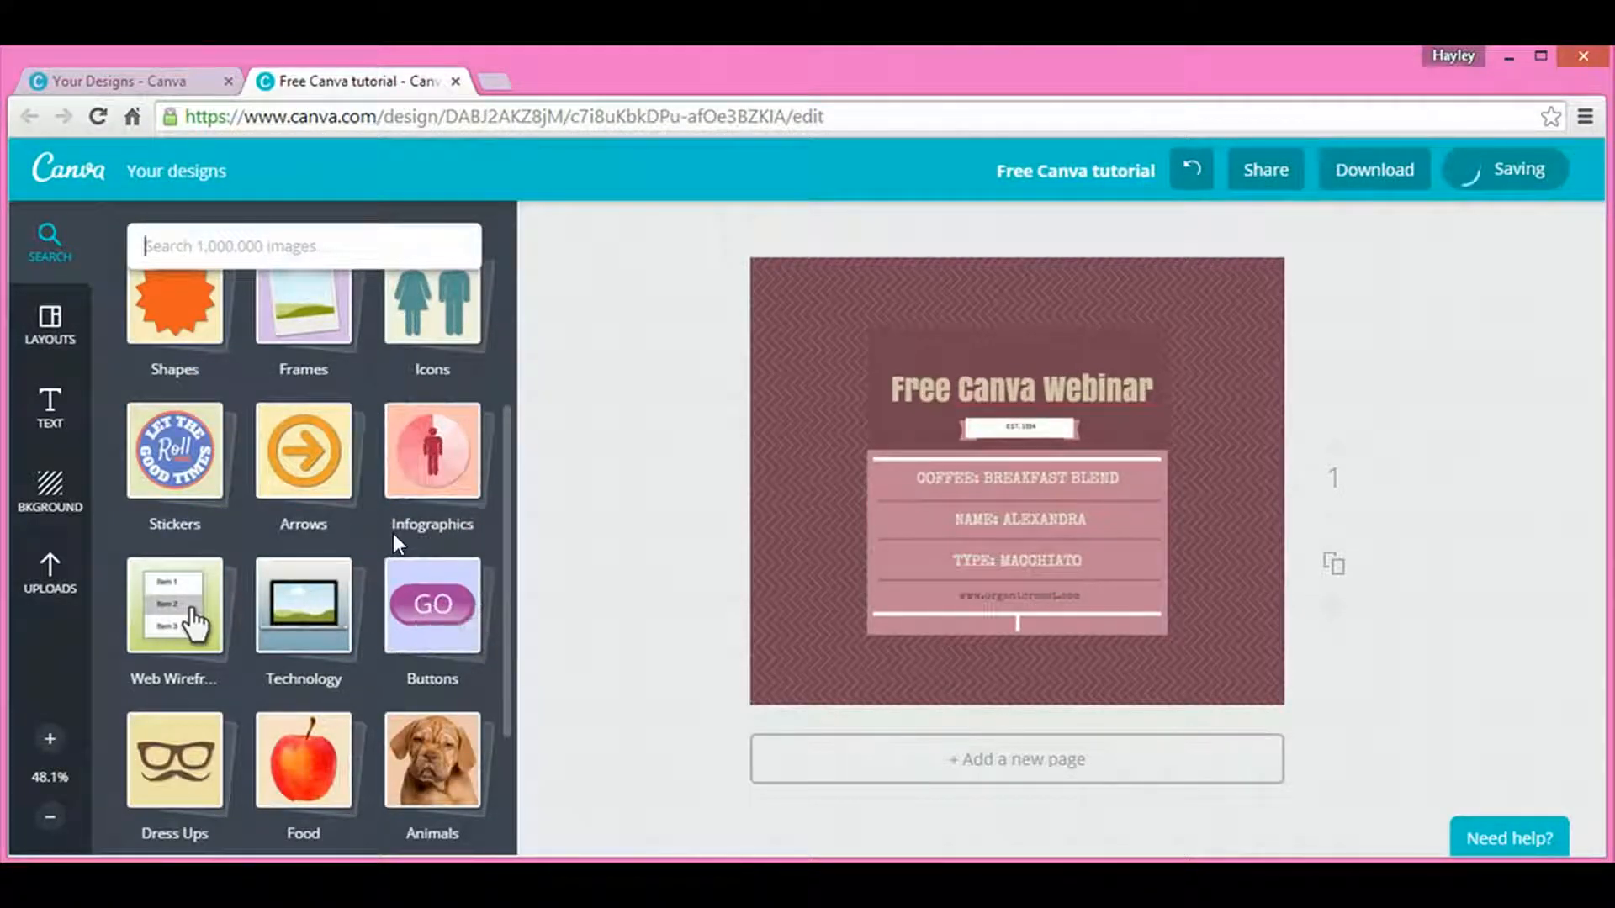
pyautogui.scroll(2, 392, 533)
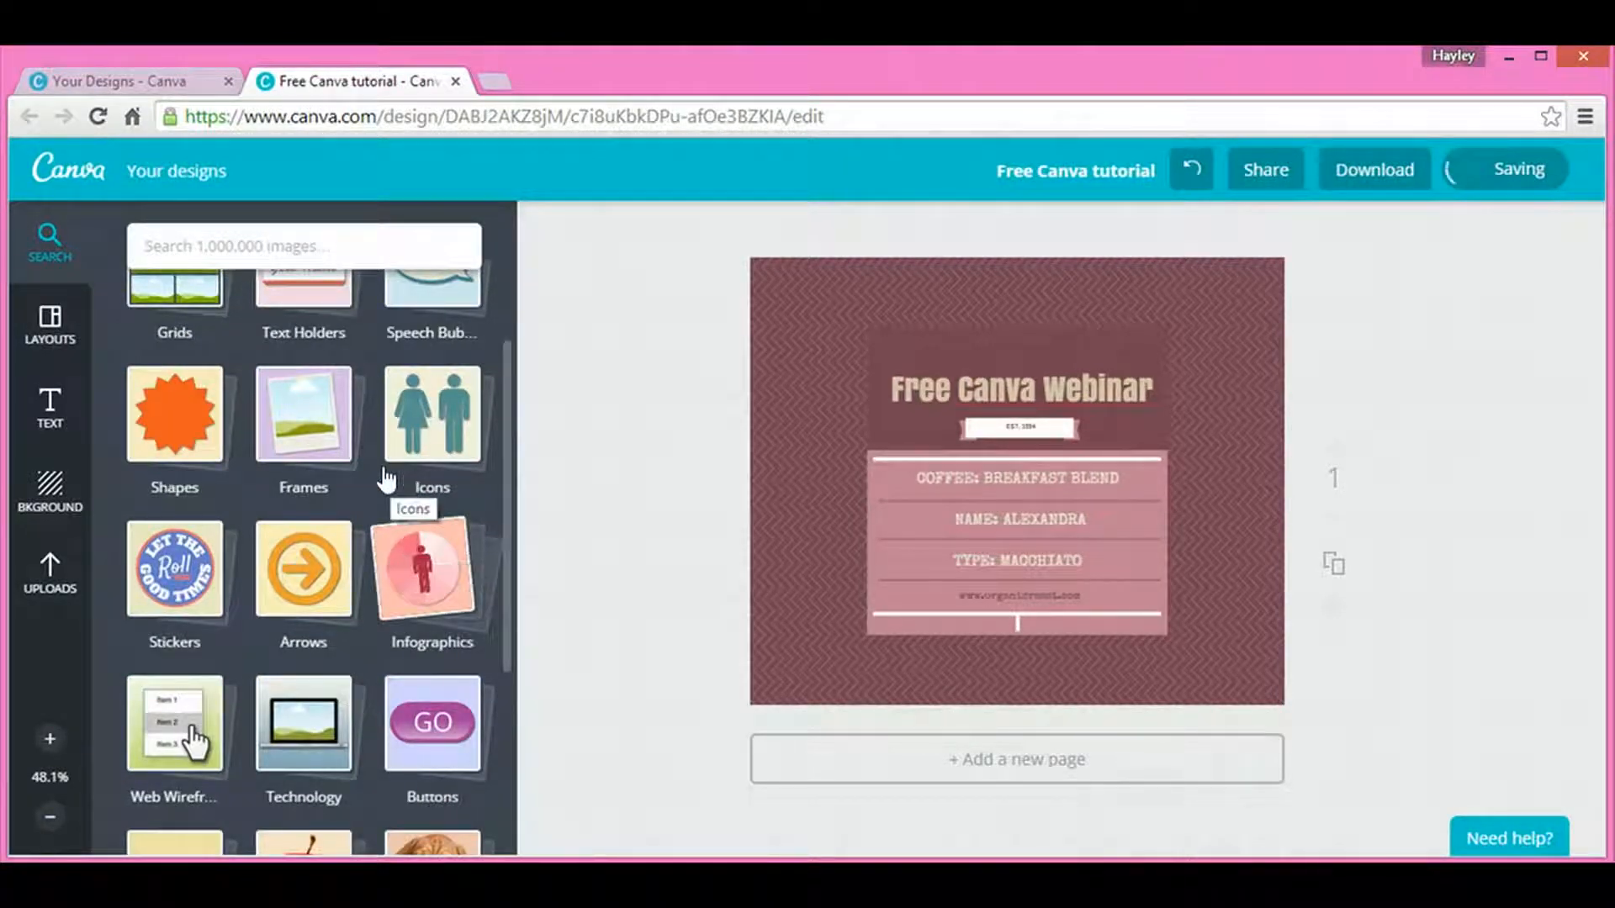
pyautogui.scroll(2, 386, 477)
pyautogui.scroll(2, 382, 466)
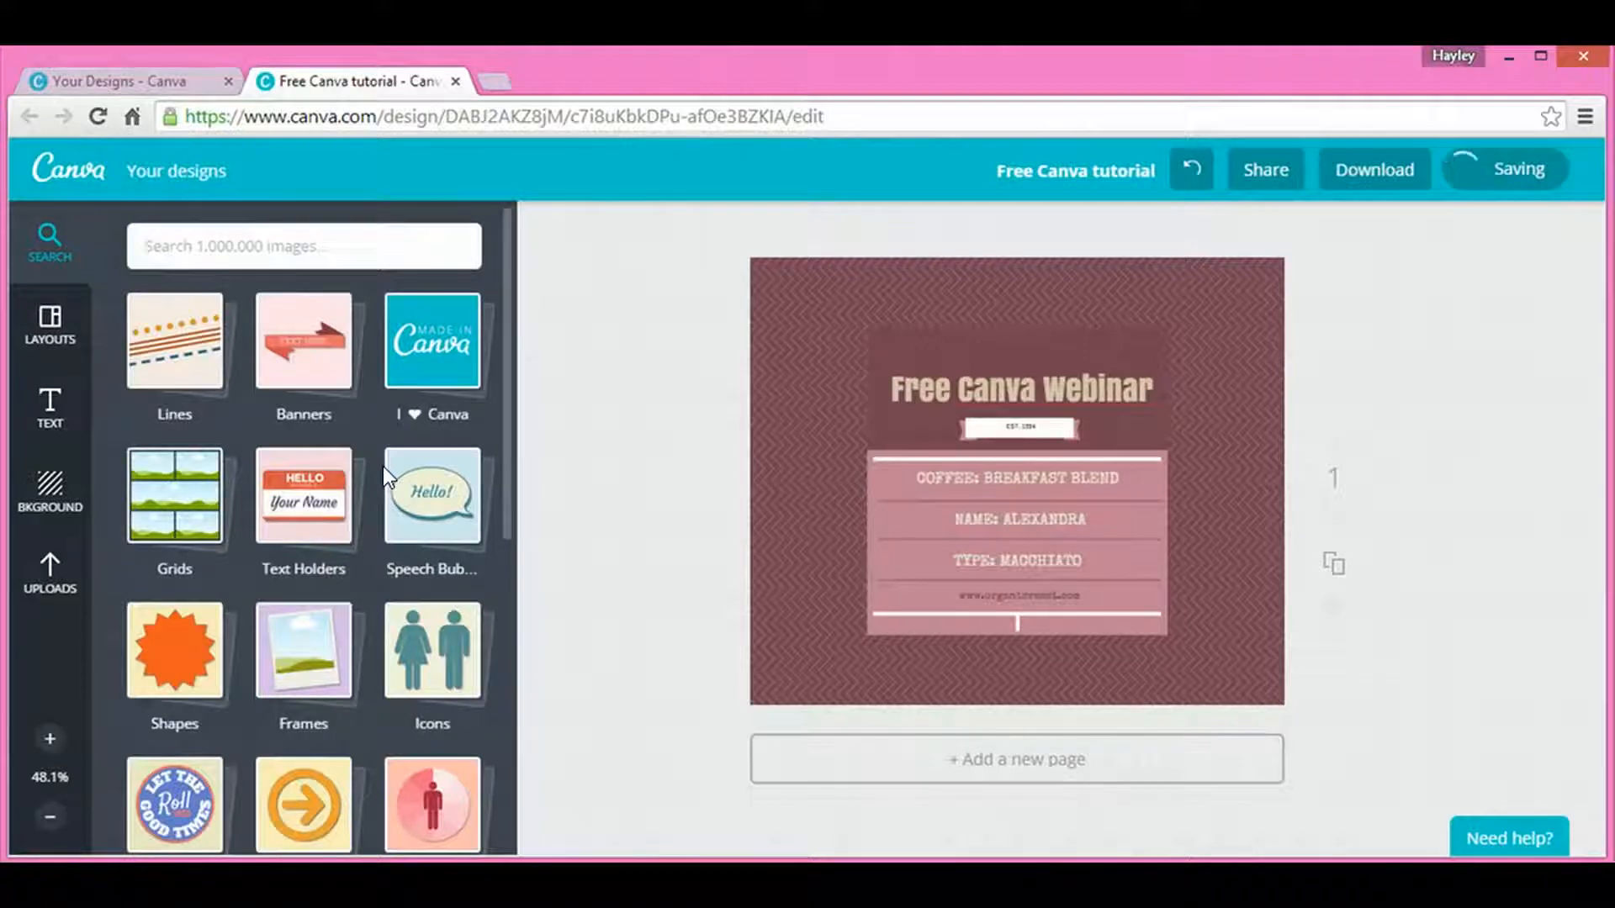
pyautogui.scroll(-3, 382, 466)
pyautogui.scroll(-1, 383, 471)
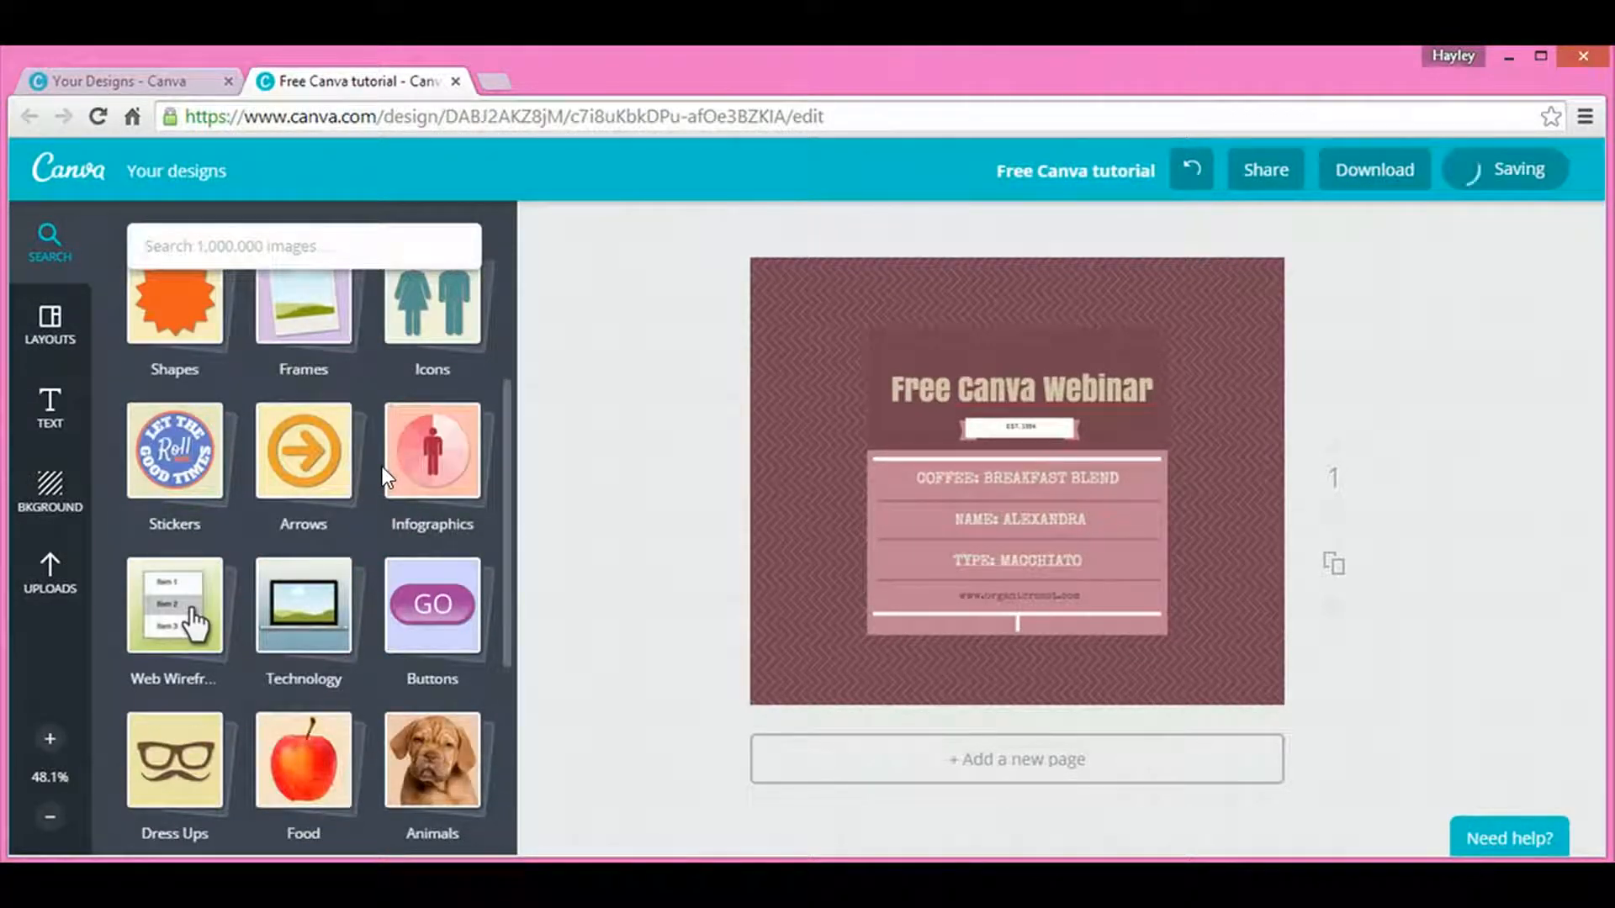
pyautogui.click(429, 473)
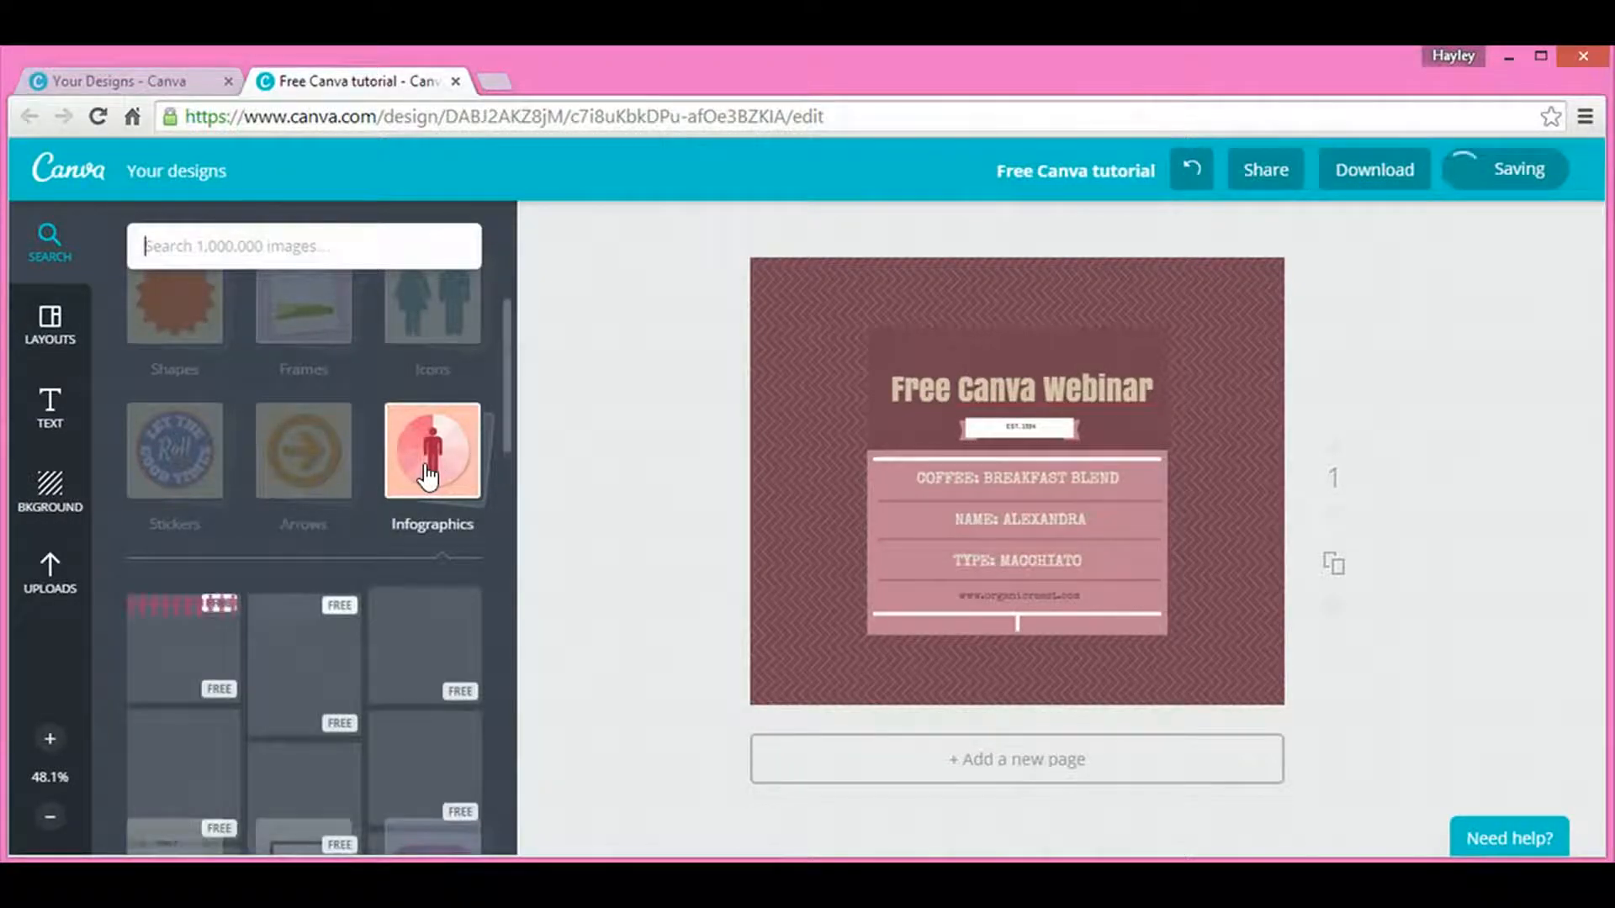
# Step: Add the 75% ring infographic to the page and shrink it into the page's lower right corner
pyautogui.scroll(-1, 393, 569)
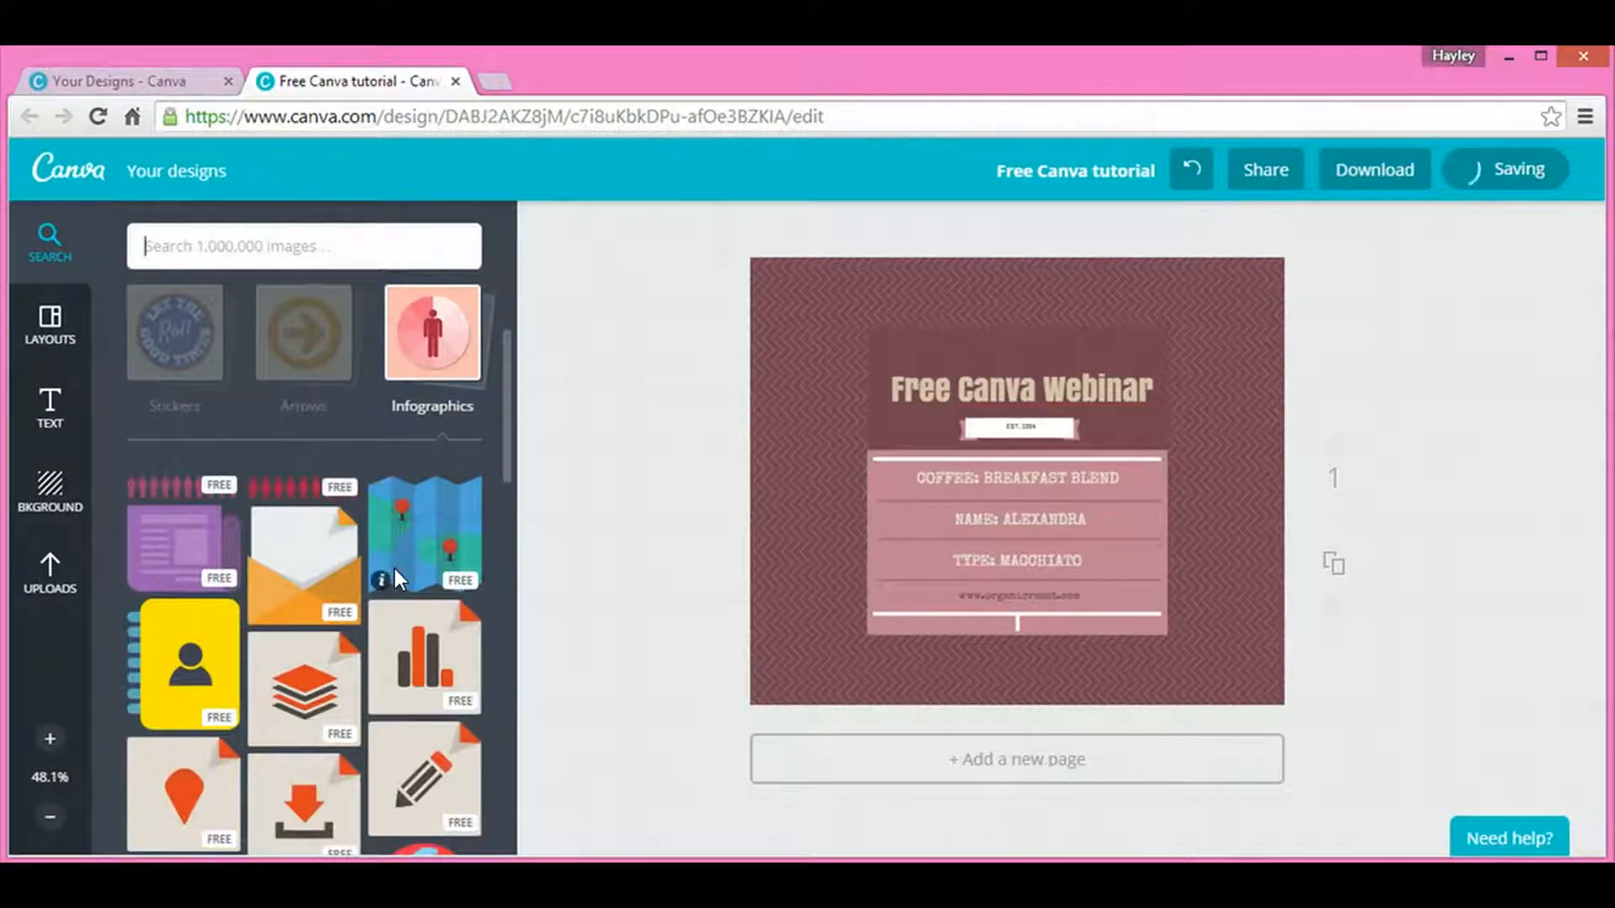
pyautogui.scroll(-1, 395, 568)
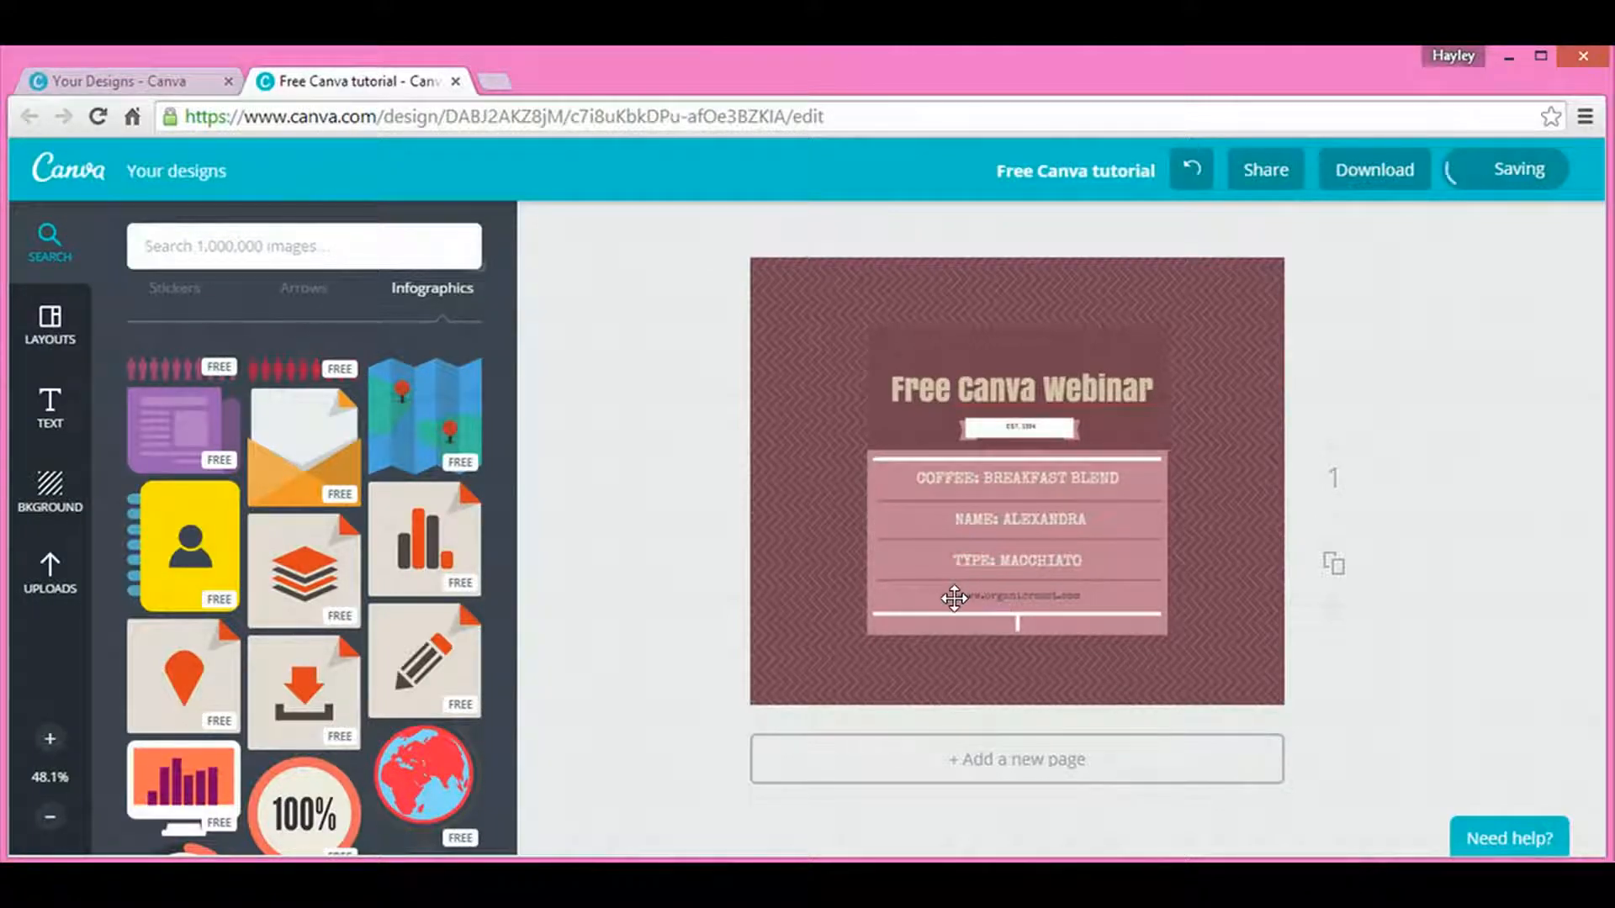
pyautogui.scroll(-2, 374, 641)
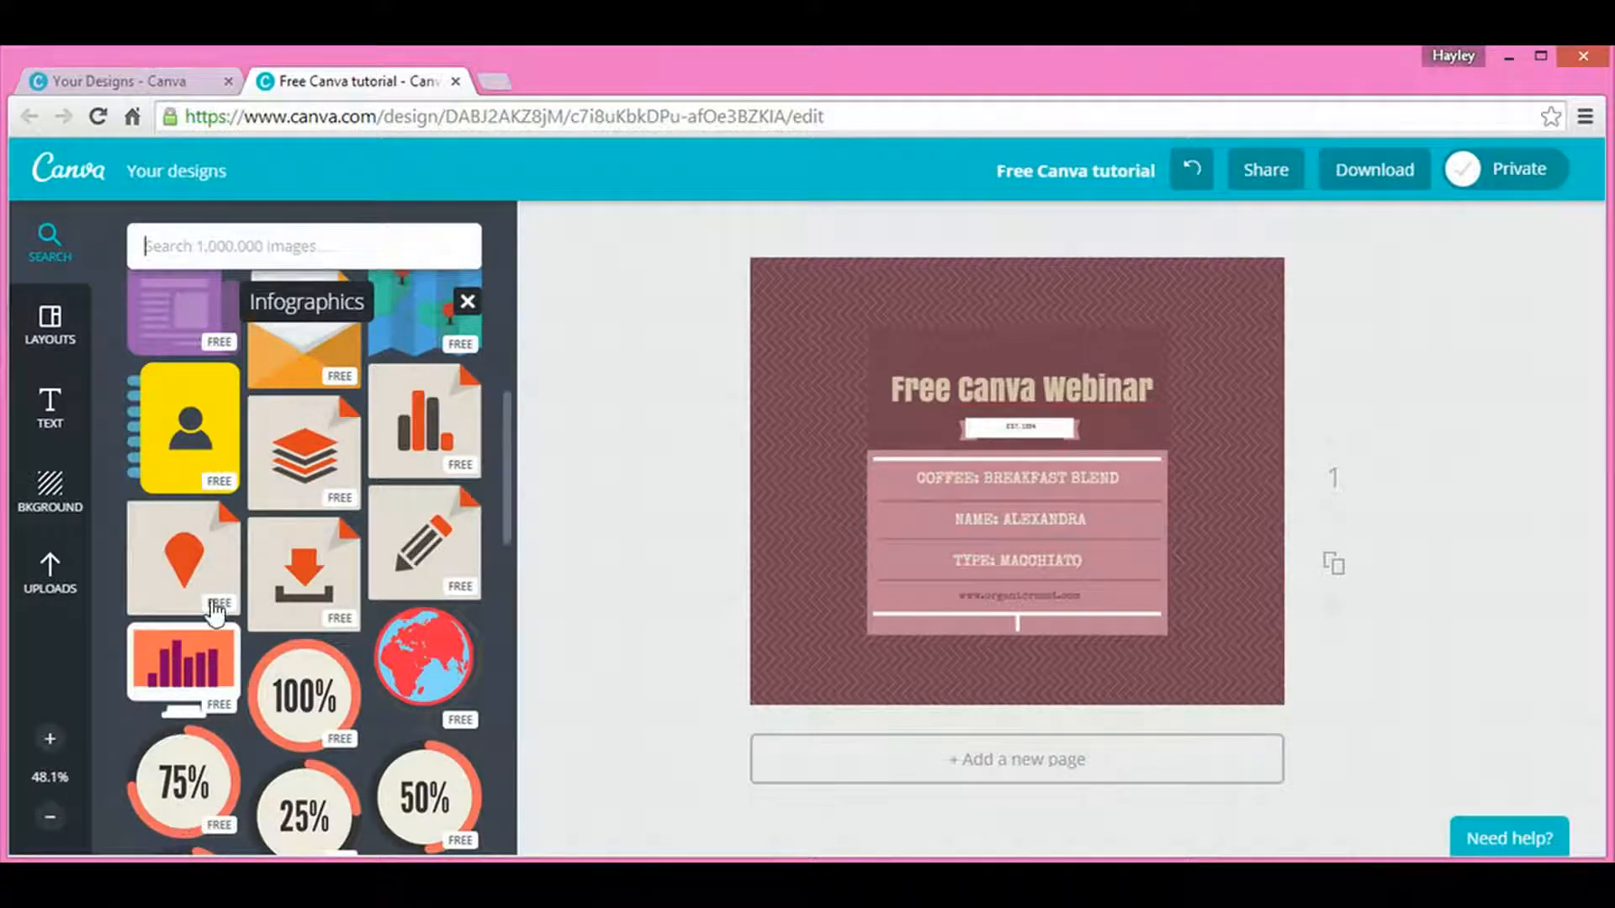
pyautogui.scroll(-2, 223, 614)
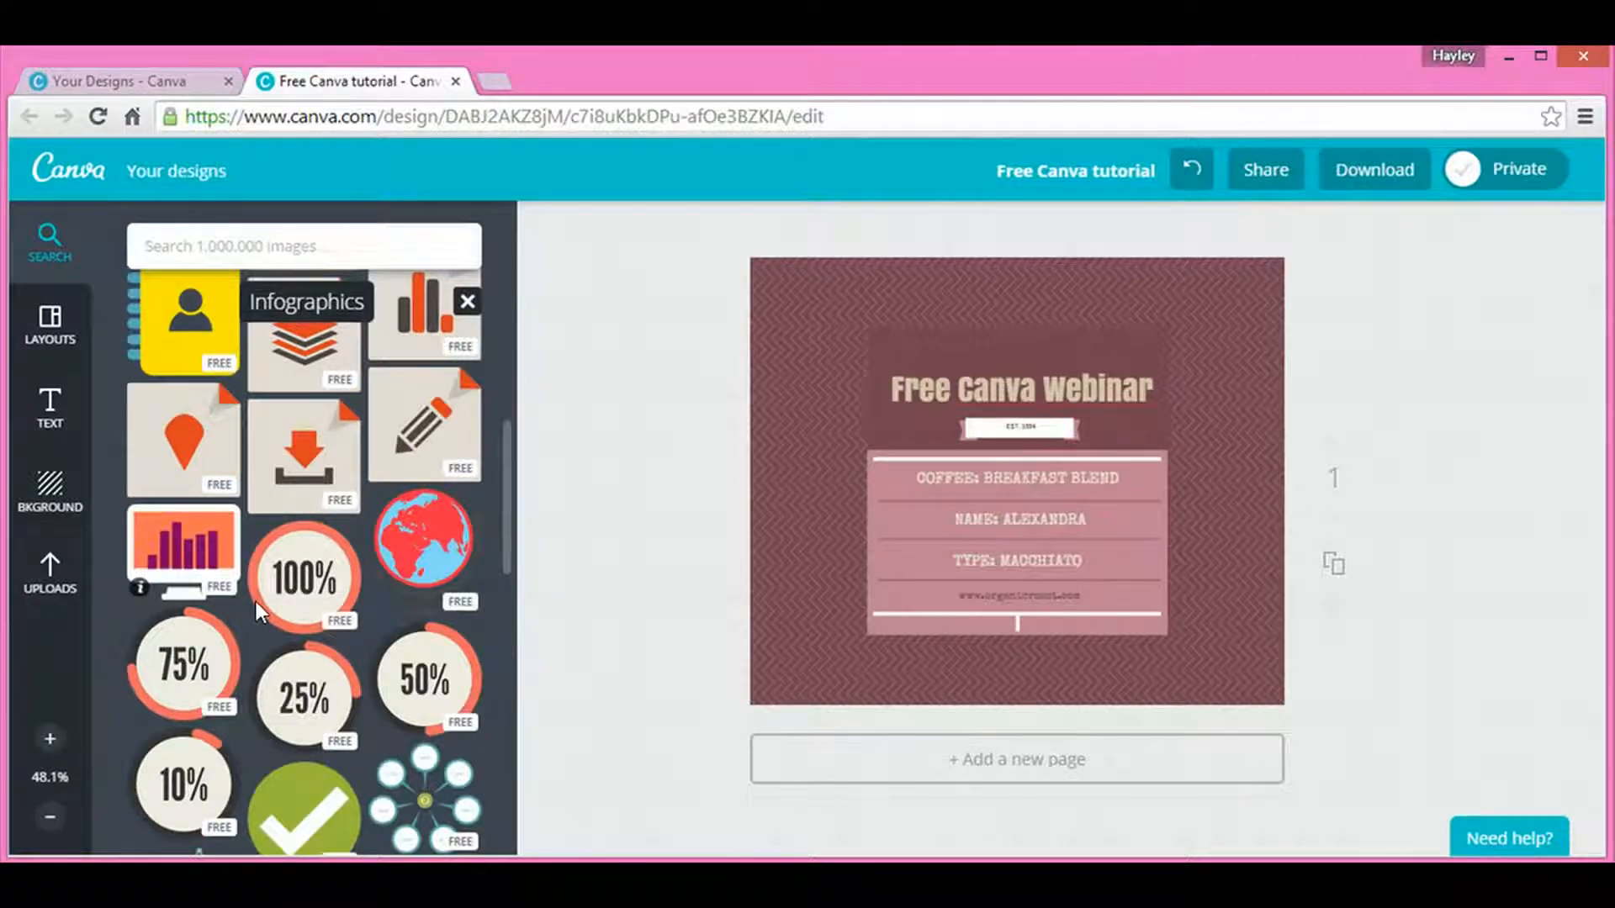
pyautogui.scroll(-1, 239, 623)
pyautogui.moveTo(202, 562); pyautogui.dragTo(1162, 563)
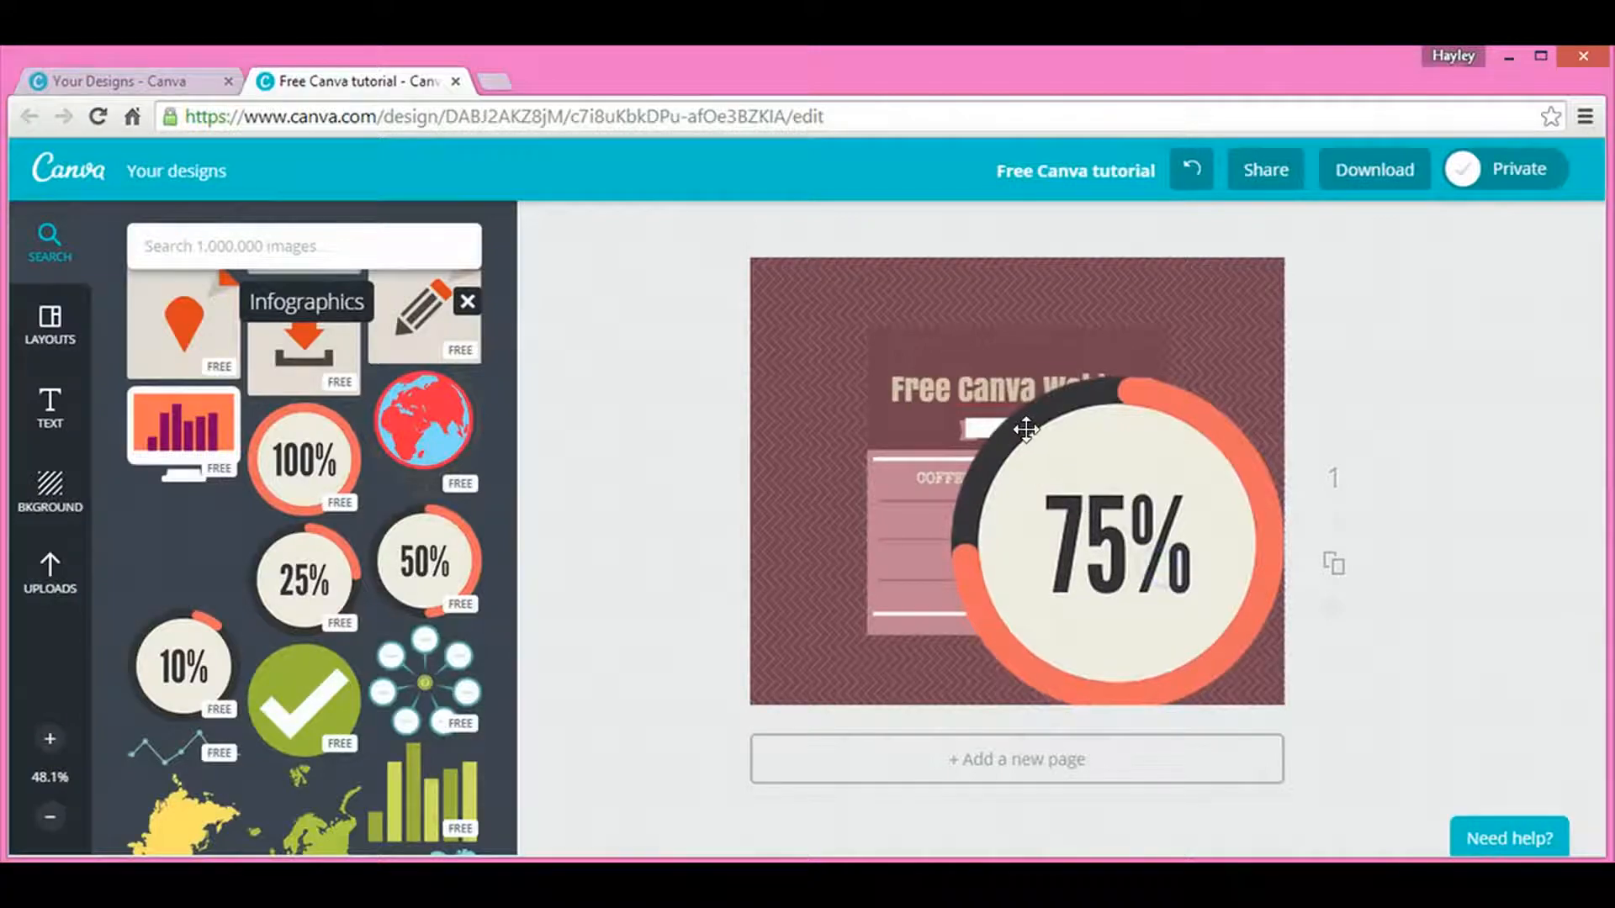
pyautogui.moveTo(998, 419); pyautogui.dragTo(1095, 566)
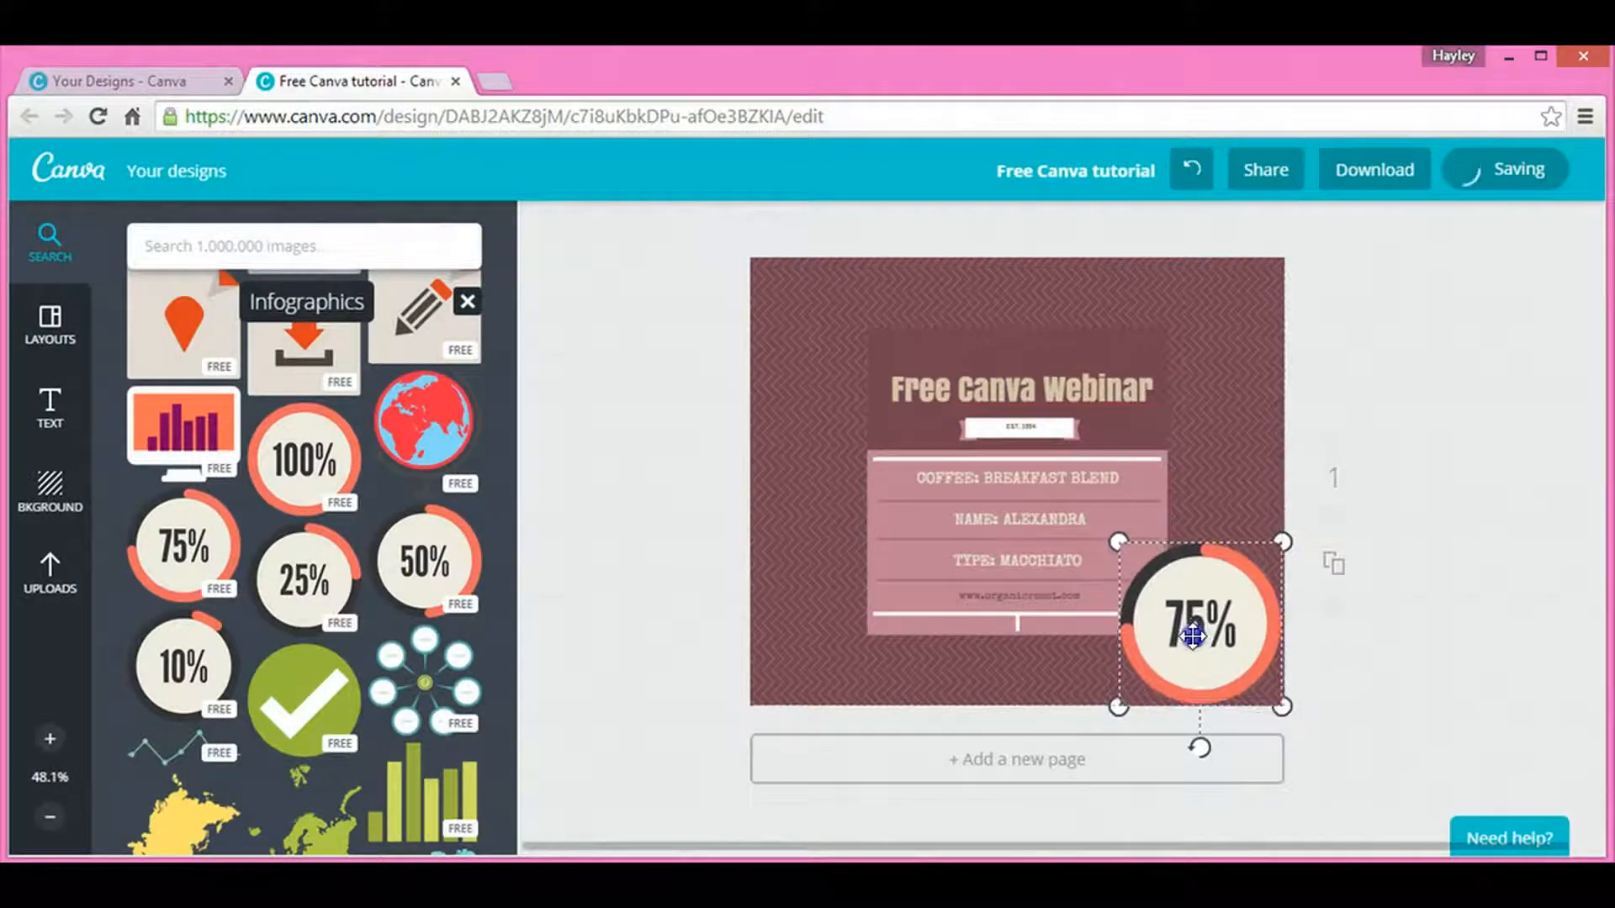
pyautogui.moveTo(1202, 641); pyautogui.dragTo(1190, 628)
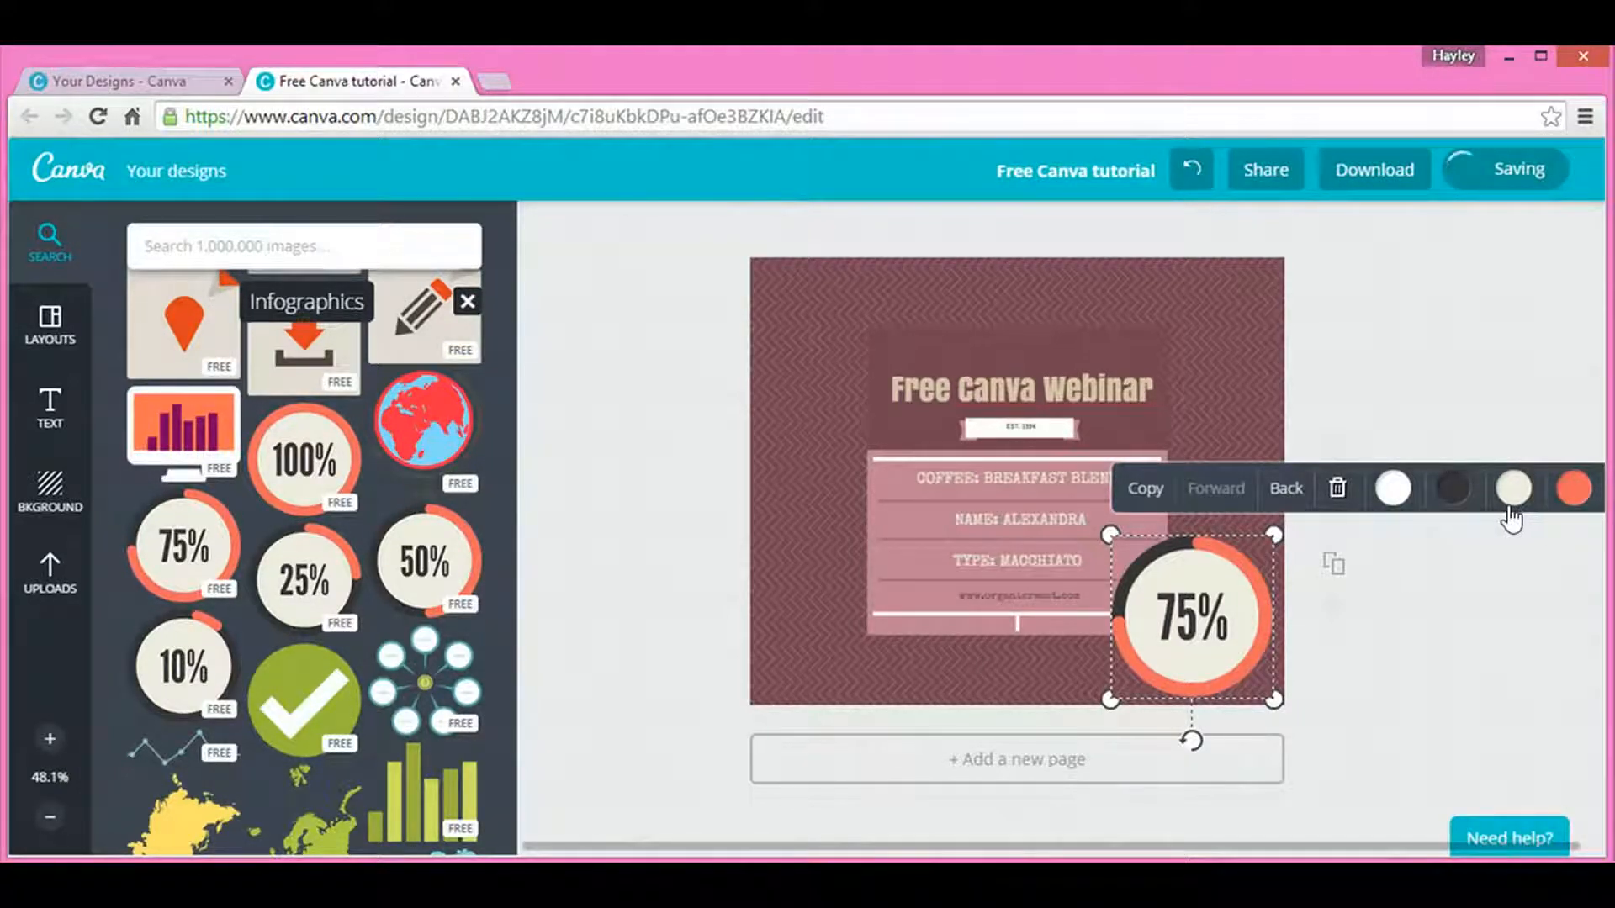
# Step: Recolour the 75% graphic's orange arc to the background's maroon and its cream centre to white
pyautogui.click(1570, 490)
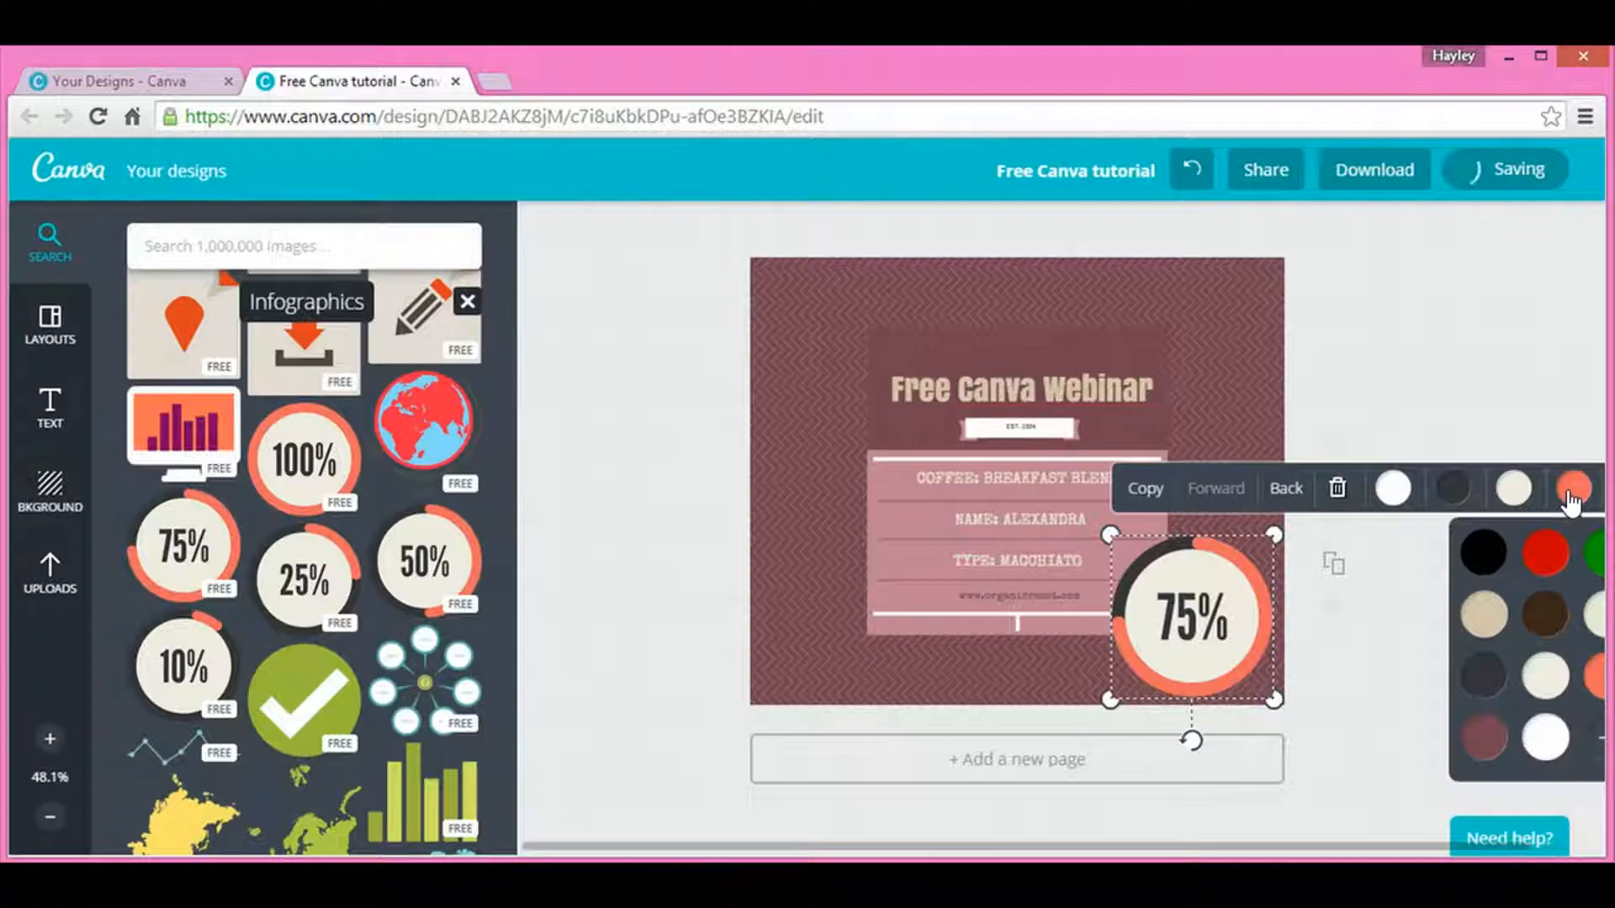
pyautogui.click(1480, 739)
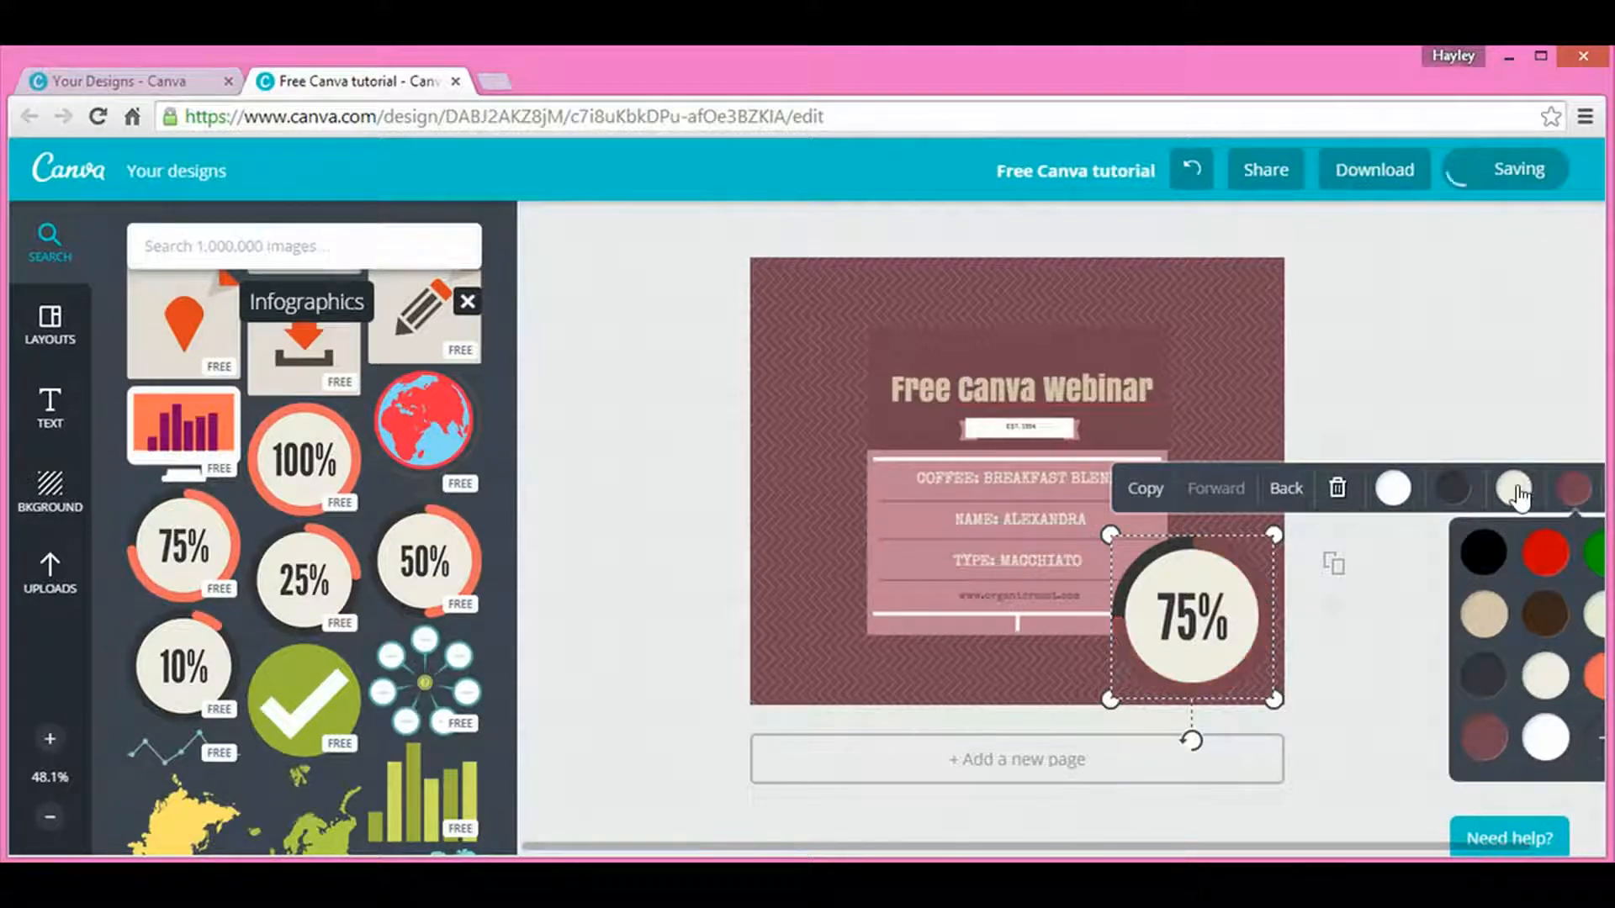
pyautogui.click(1516, 492)
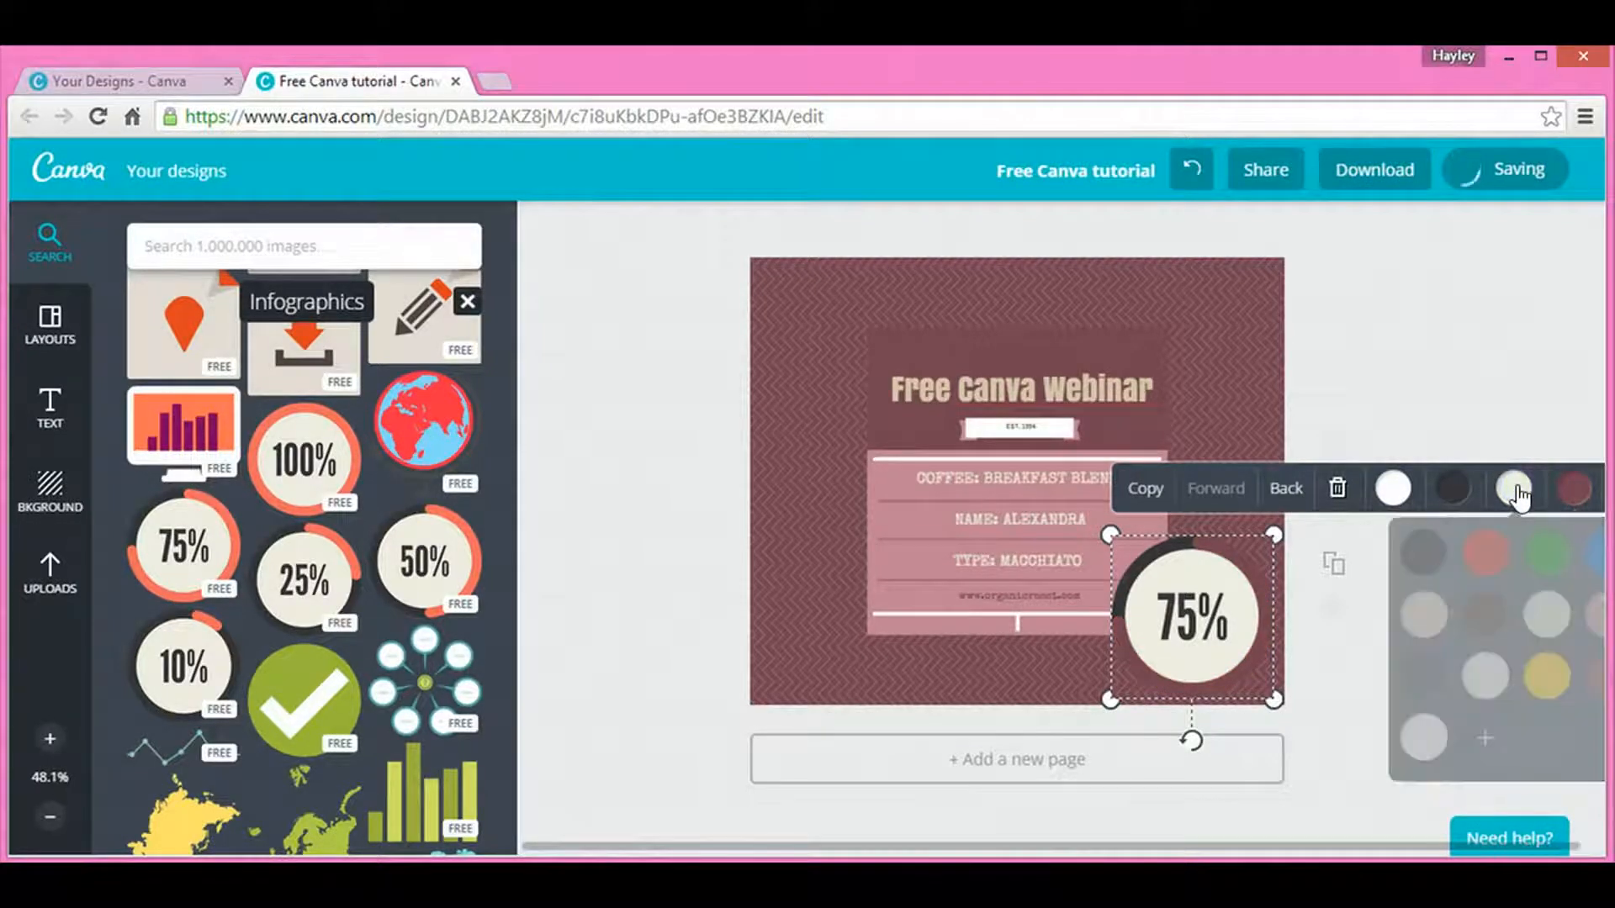
pyautogui.click(1423, 737)
# Step: Try pink on the 75% graphic's dark number and remaining arc, and recolour them white instead
pyautogui.click(1455, 491)
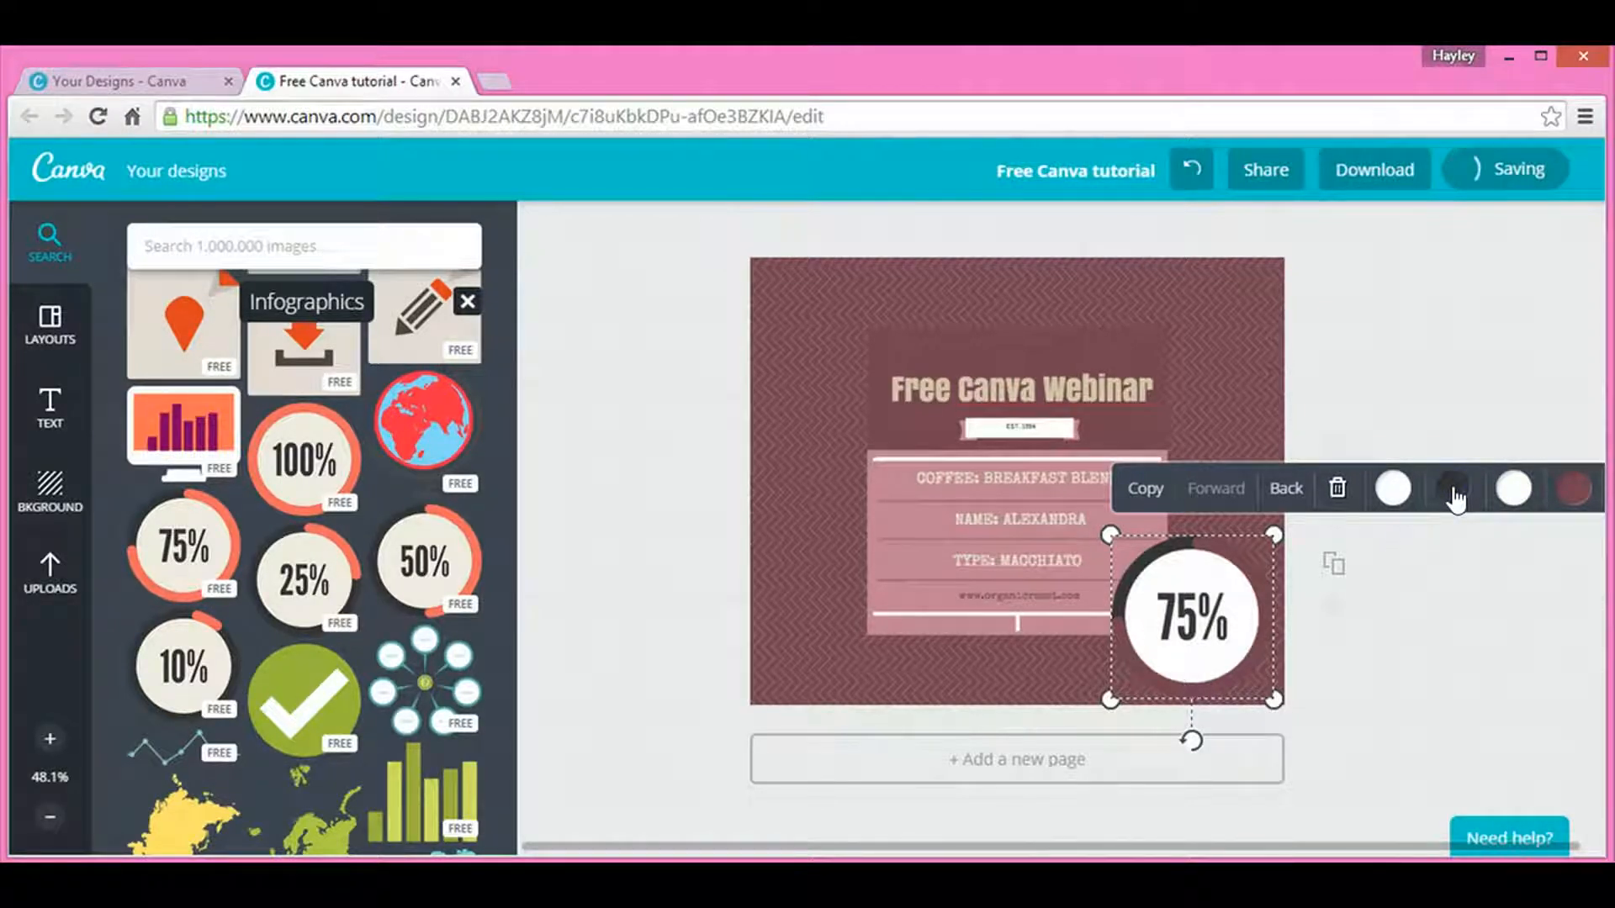
pyautogui.click(1549, 618)
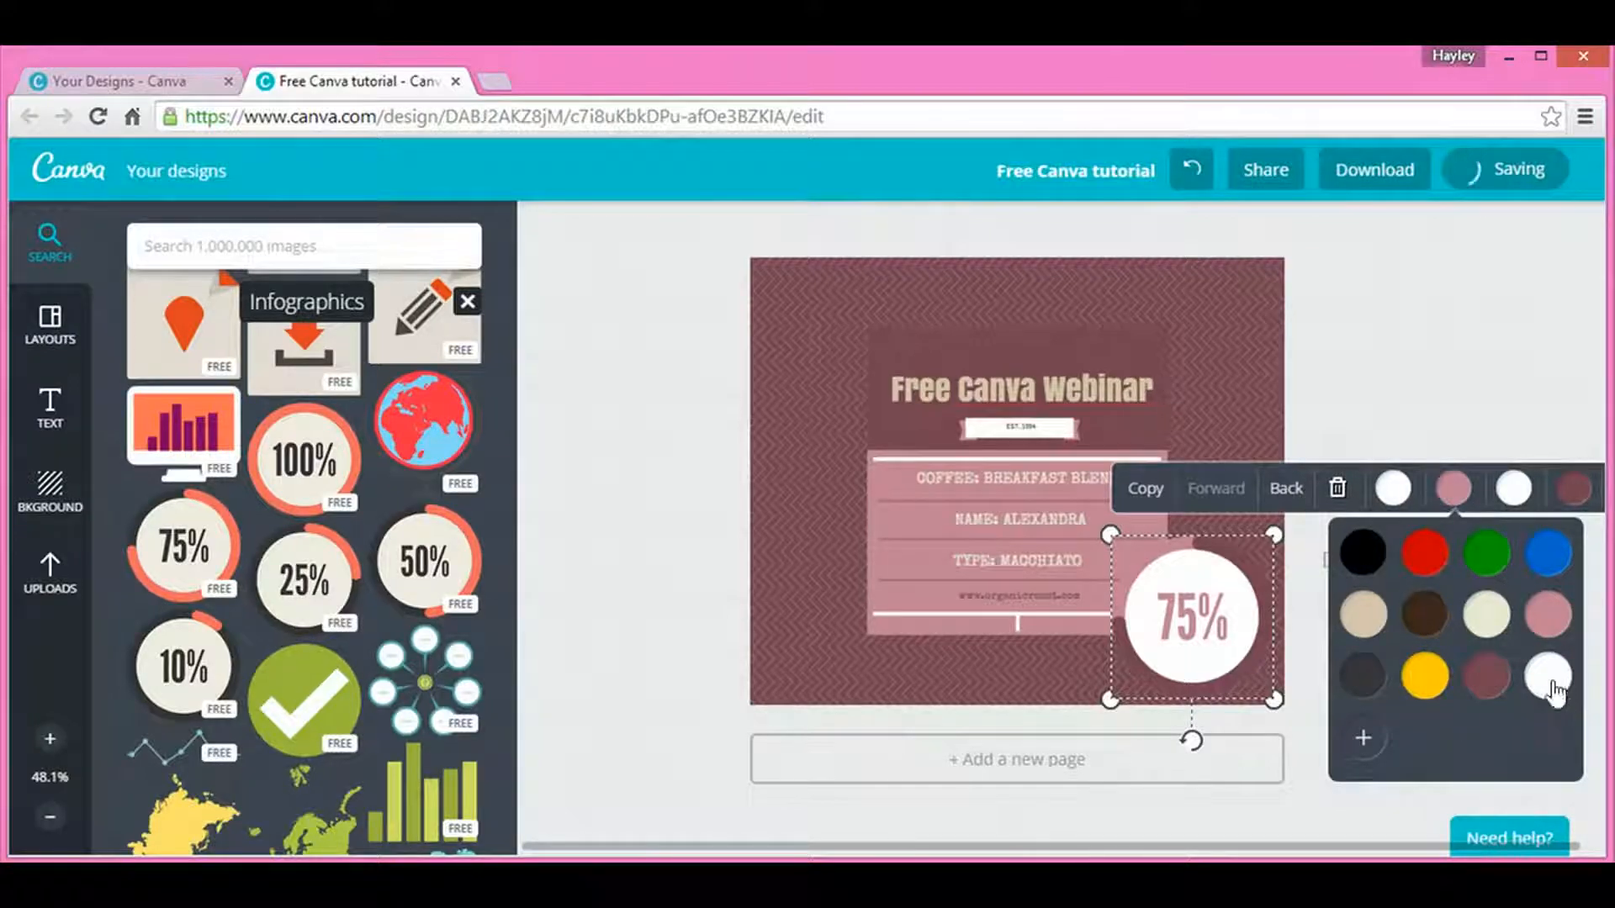
pyautogui.click(1548, 677)
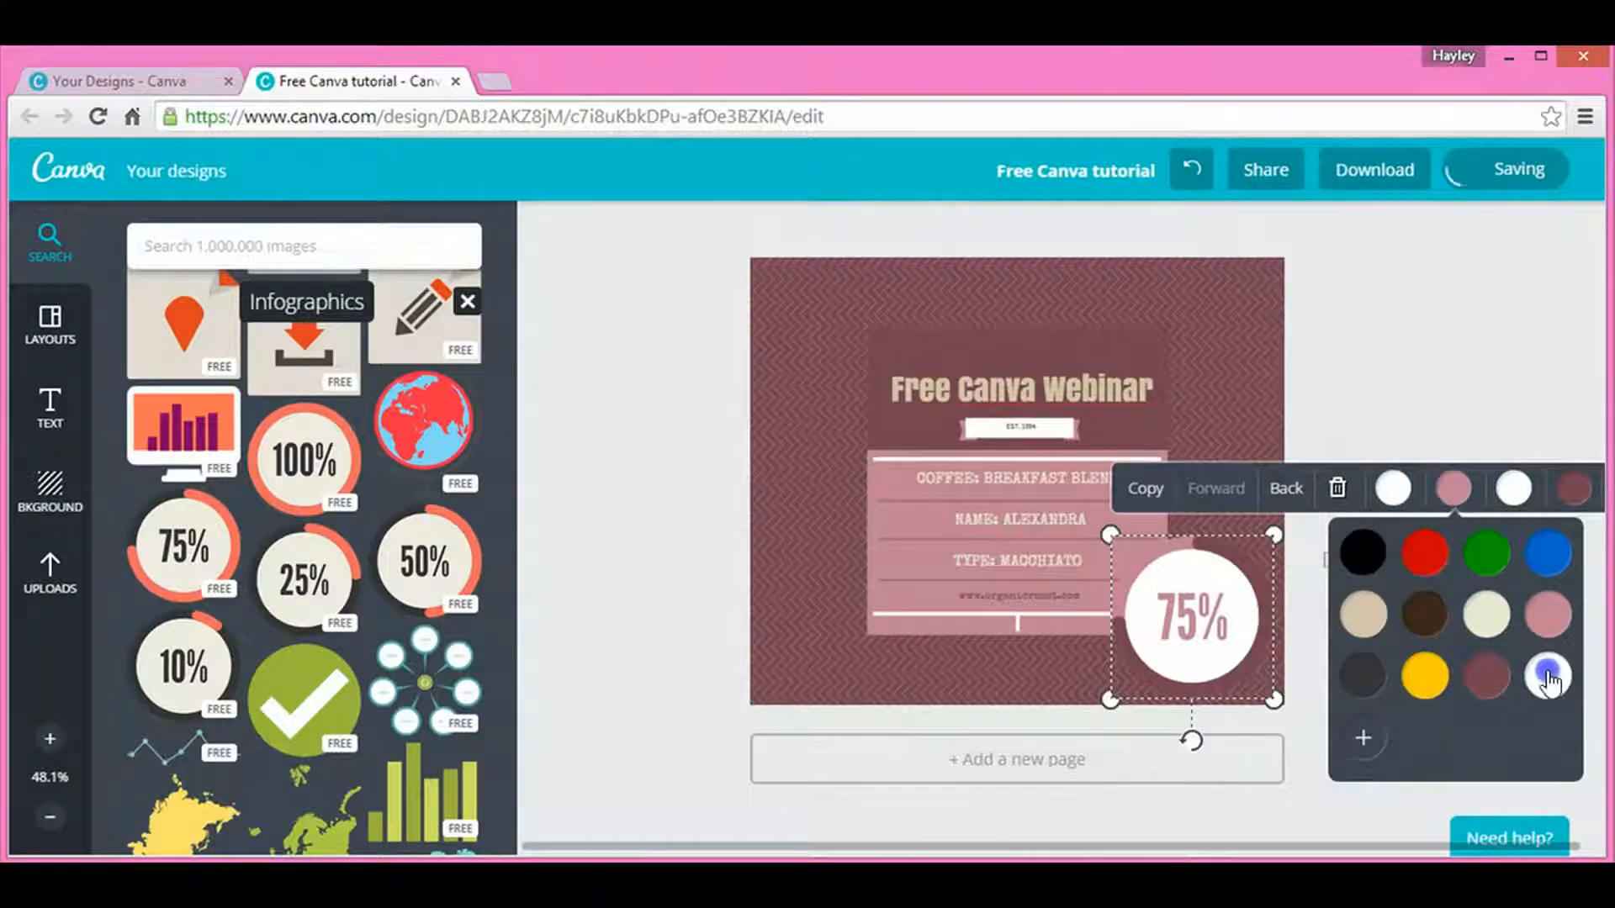
# Step: Reselect the 75% graphic and recolour its centre circle to the design's pink
pyautogui.click(1514, 491)
pyautogui.click(1517, 496)
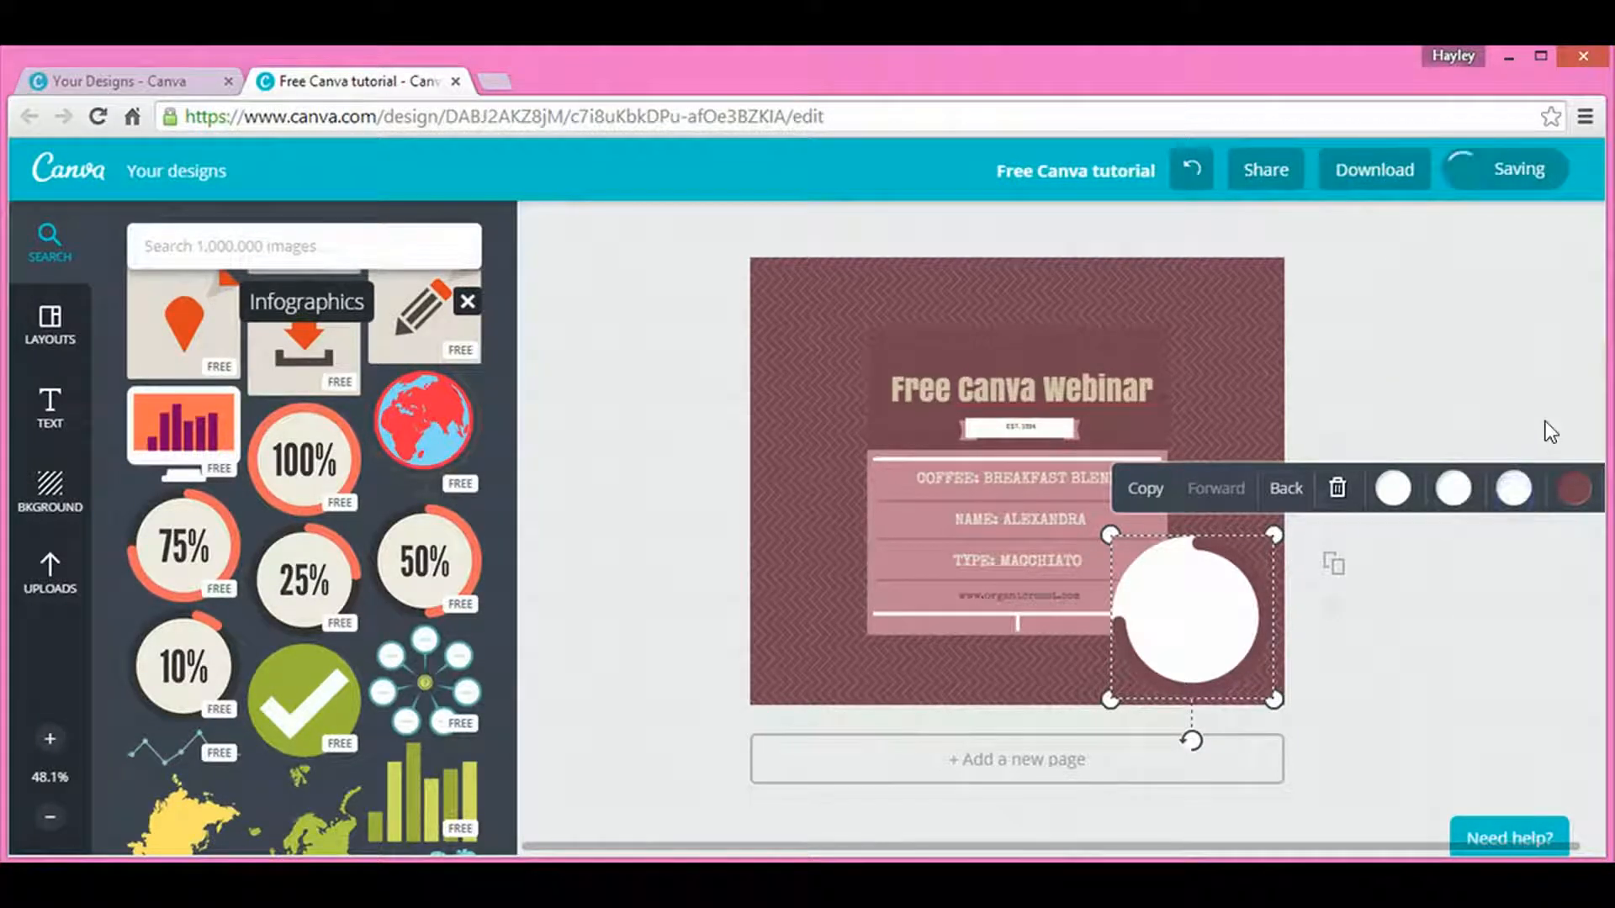
pyautogui.click(1549, 429)
pyautogui.click(1189, 594)
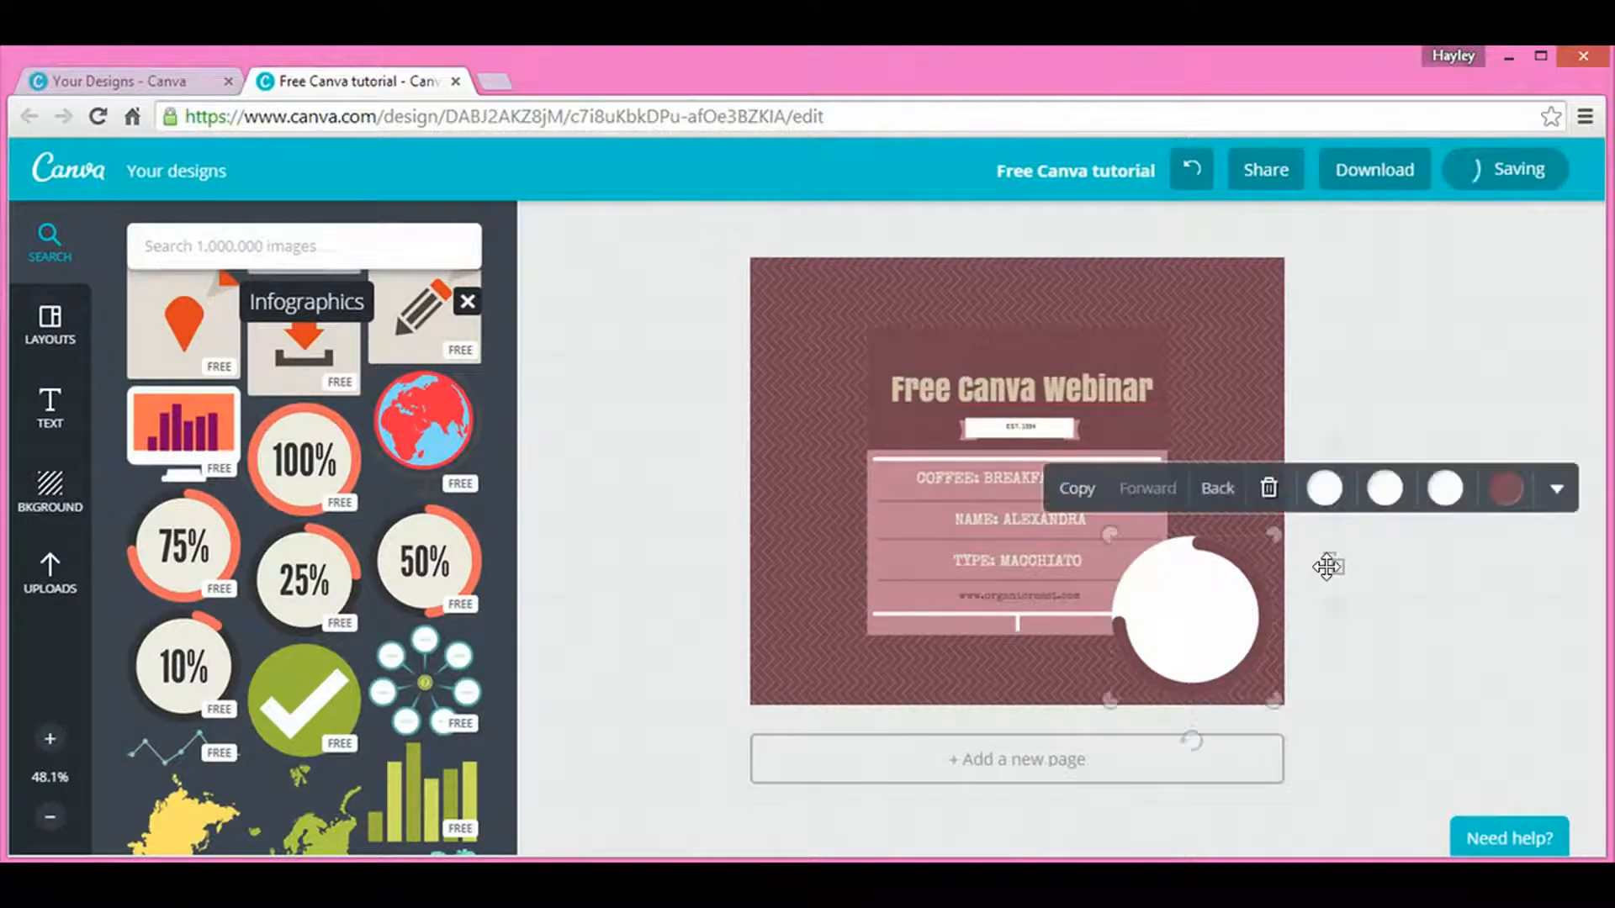
pyautogui.click(1445, 491)
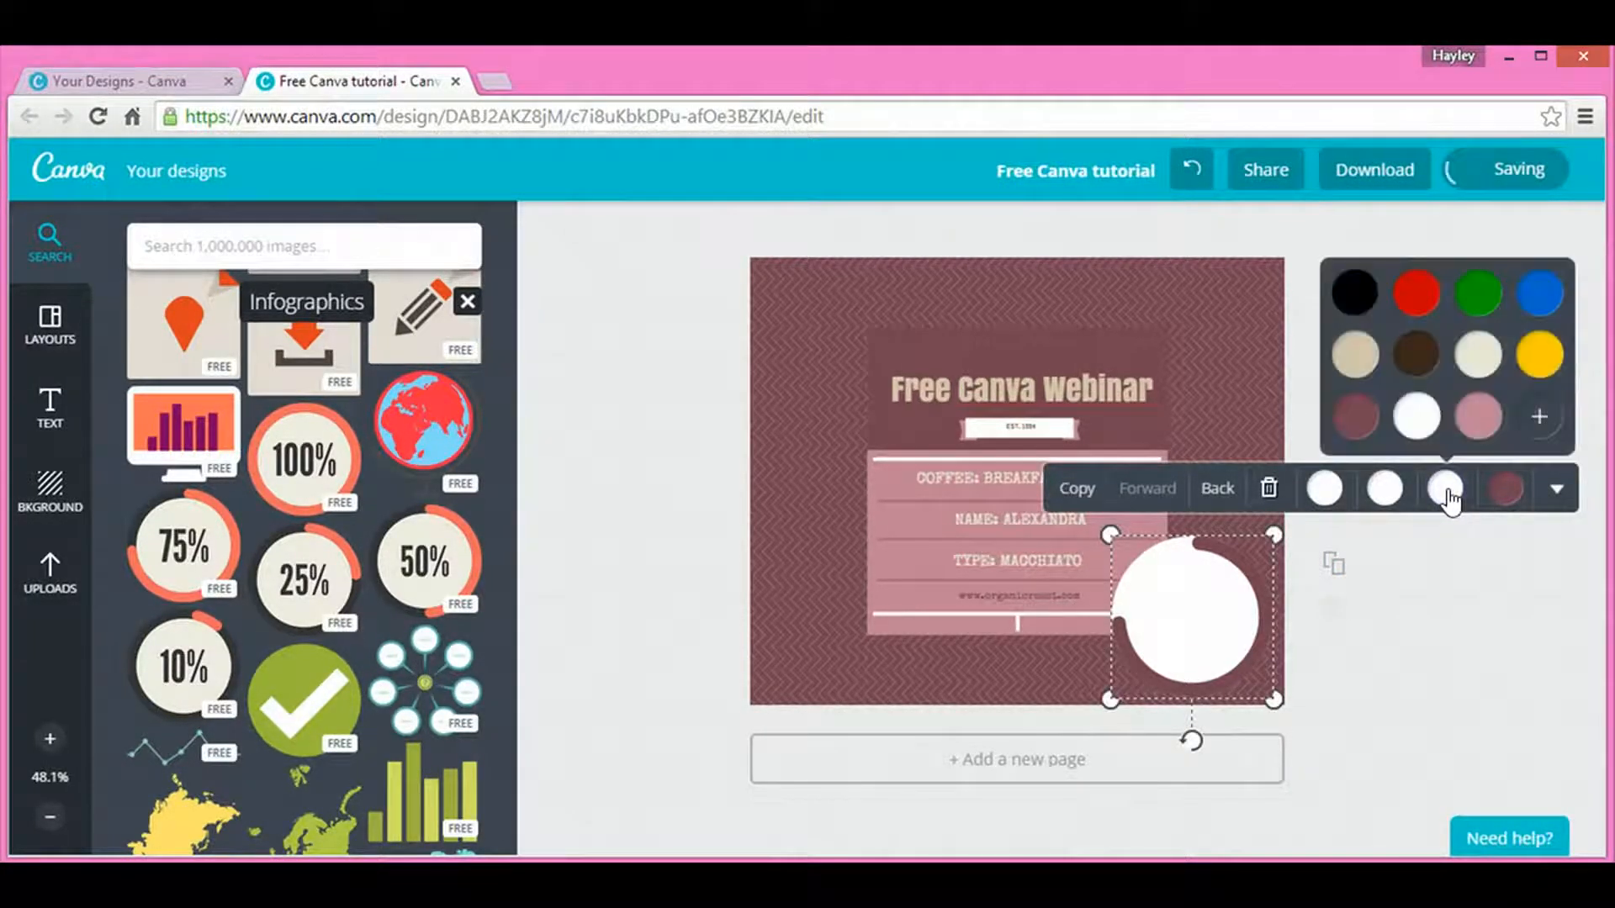
pyautogui.click(1475, 428)
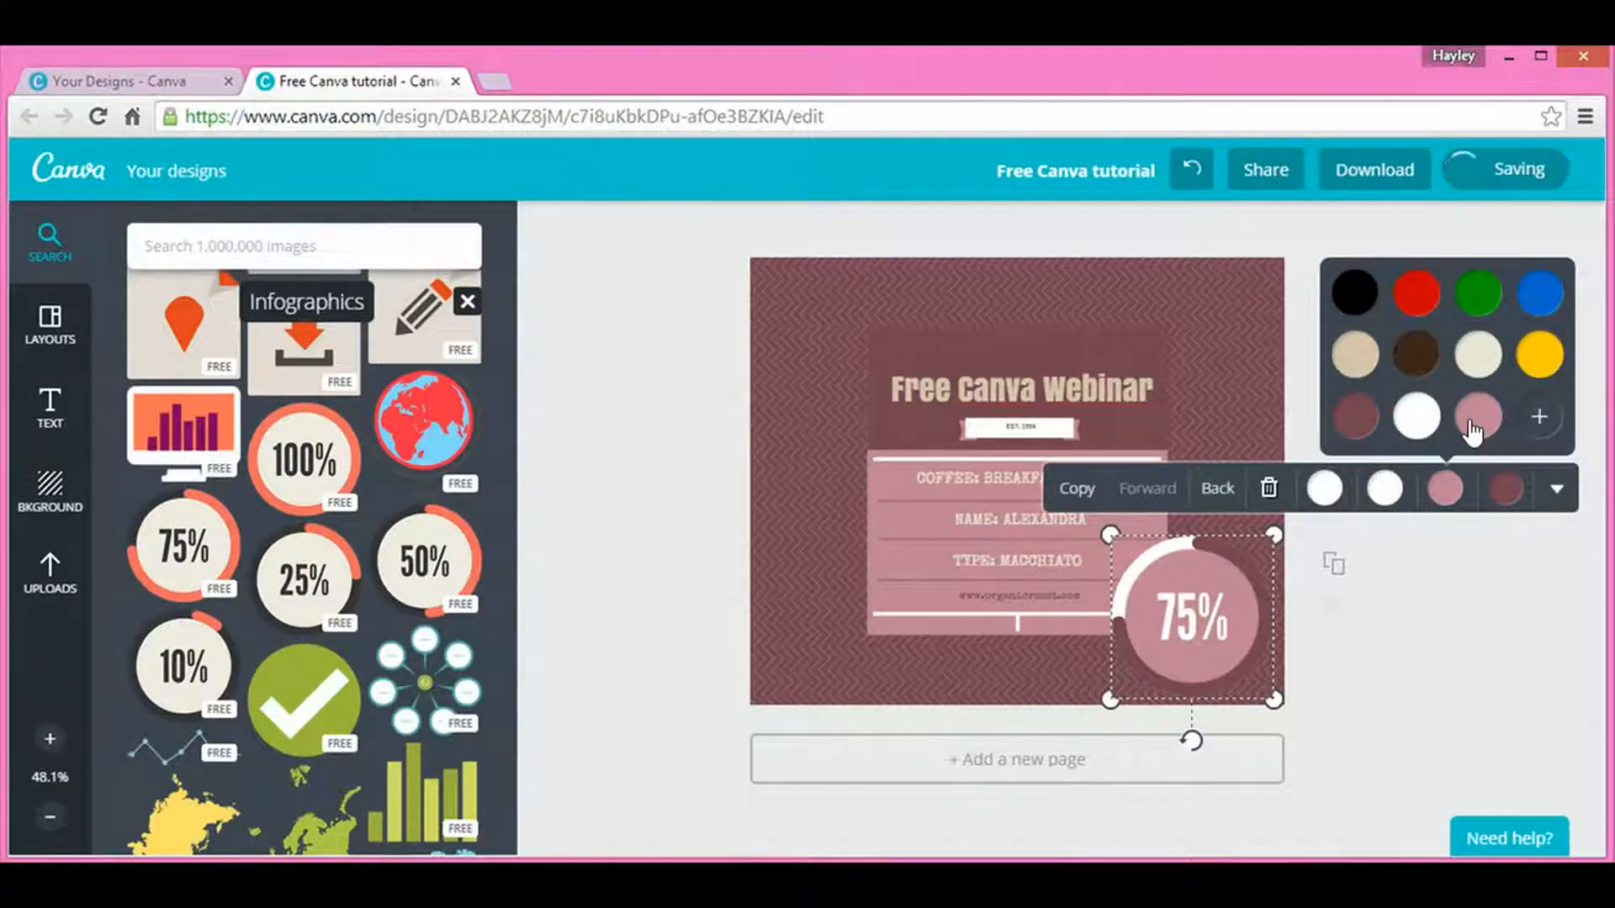
# Step: Browse the image categories to Hand Drawn and place the green crown in the page's lower left corner
pyautogui.click(1534, 715)
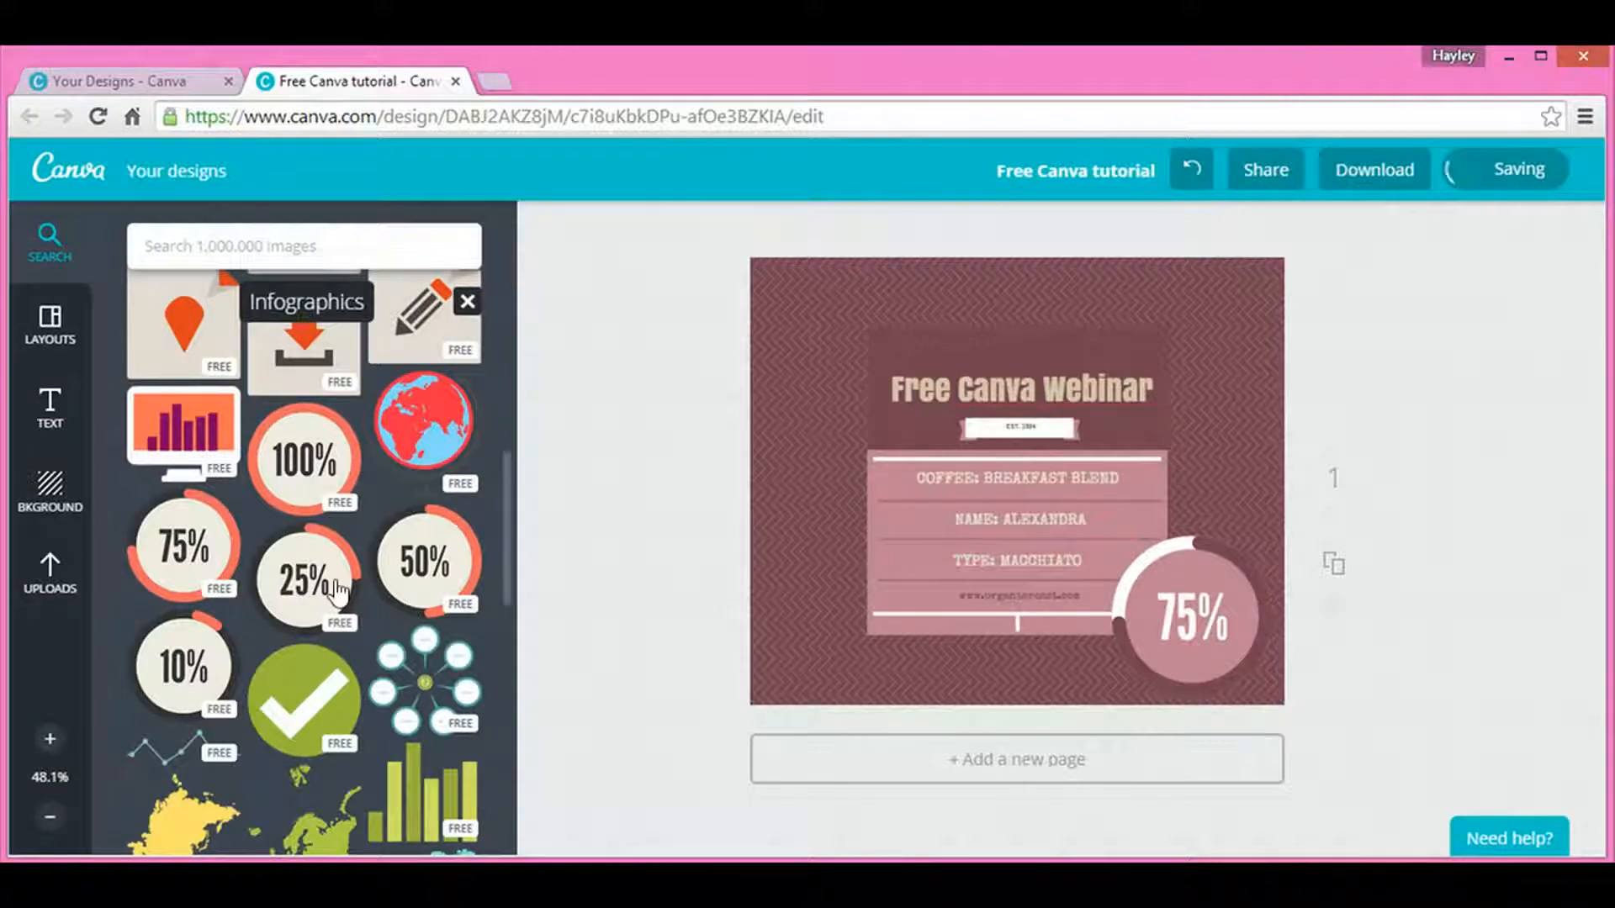
pyautogui.scroll(-2, 337, 589)
pyautogui.scroll(6, 335, 584)
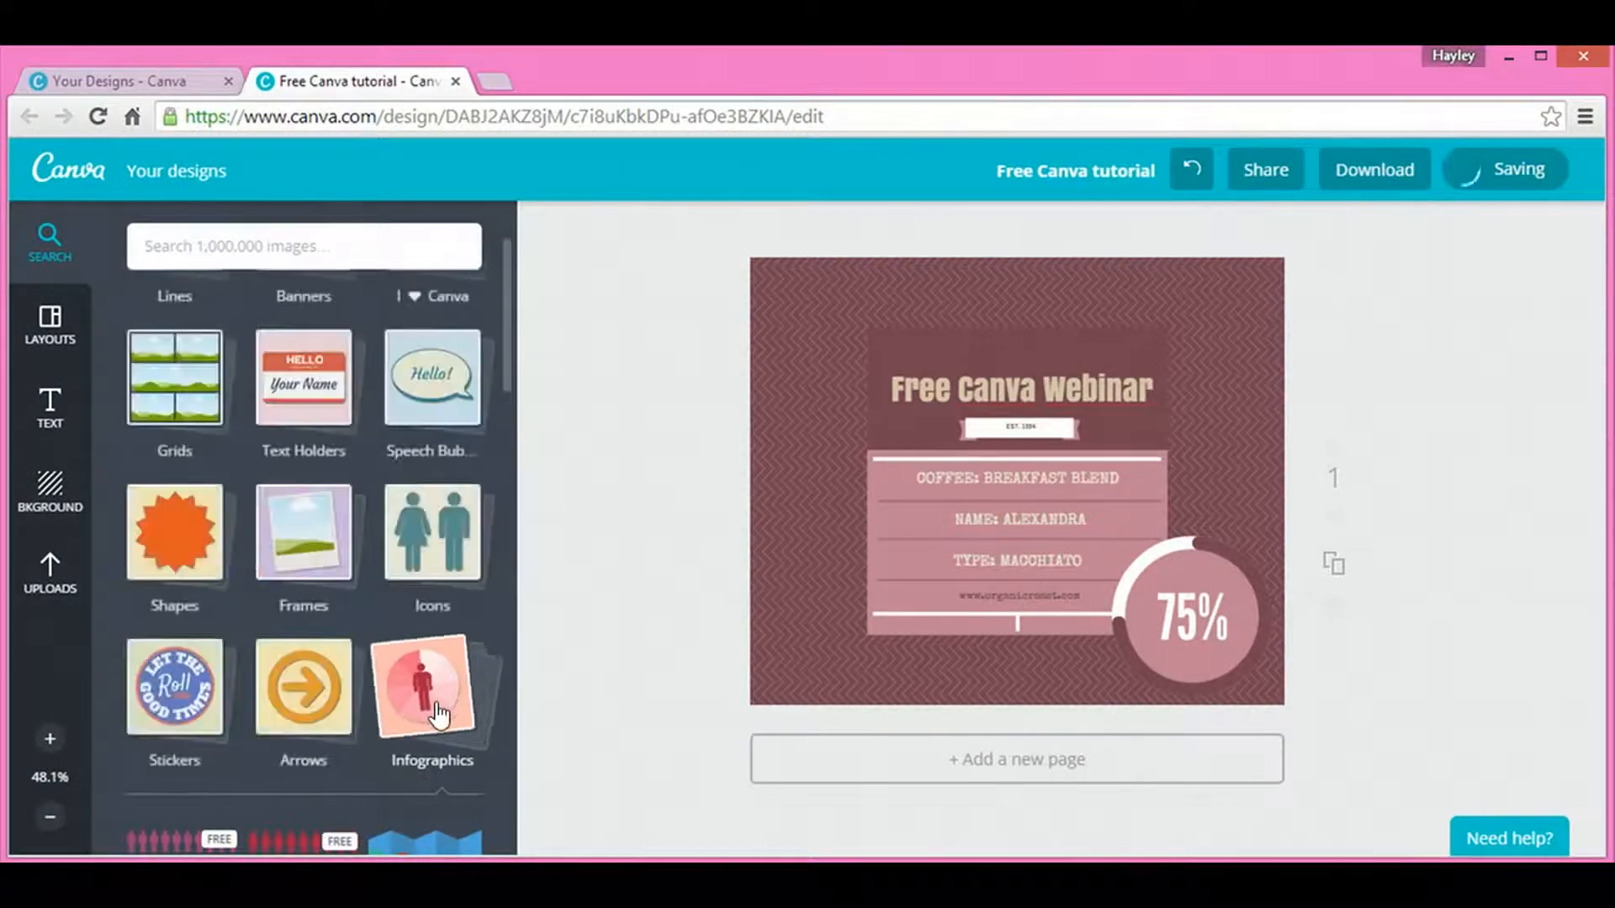
pyautogui.scroll(-2, 299, 632)
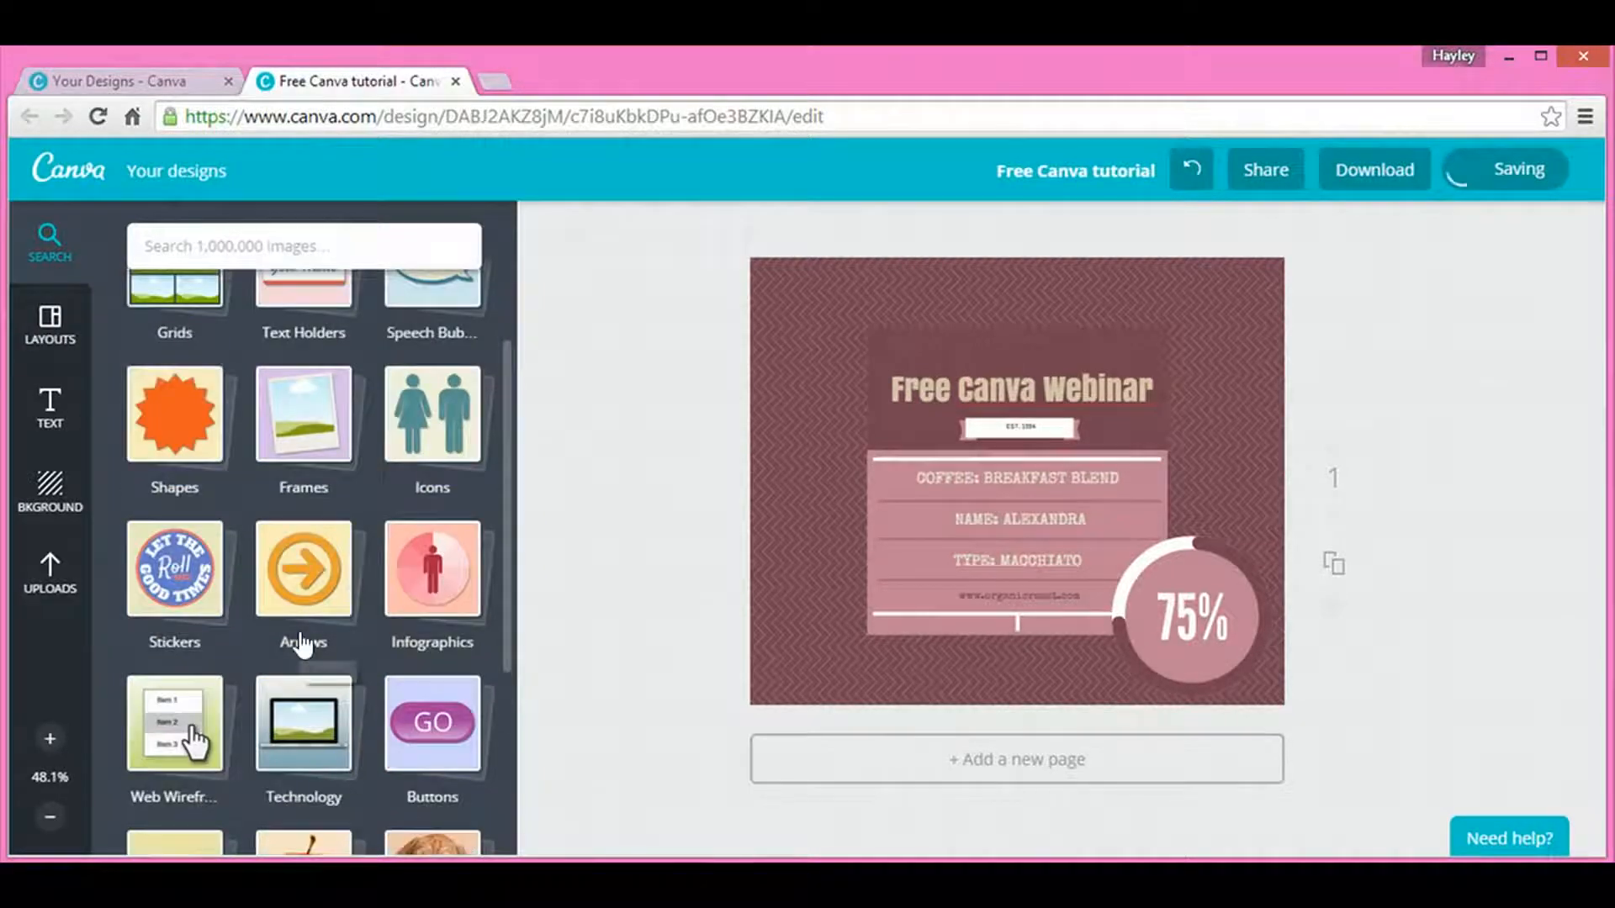
pyautogui.scroll(-2, 263, 485)
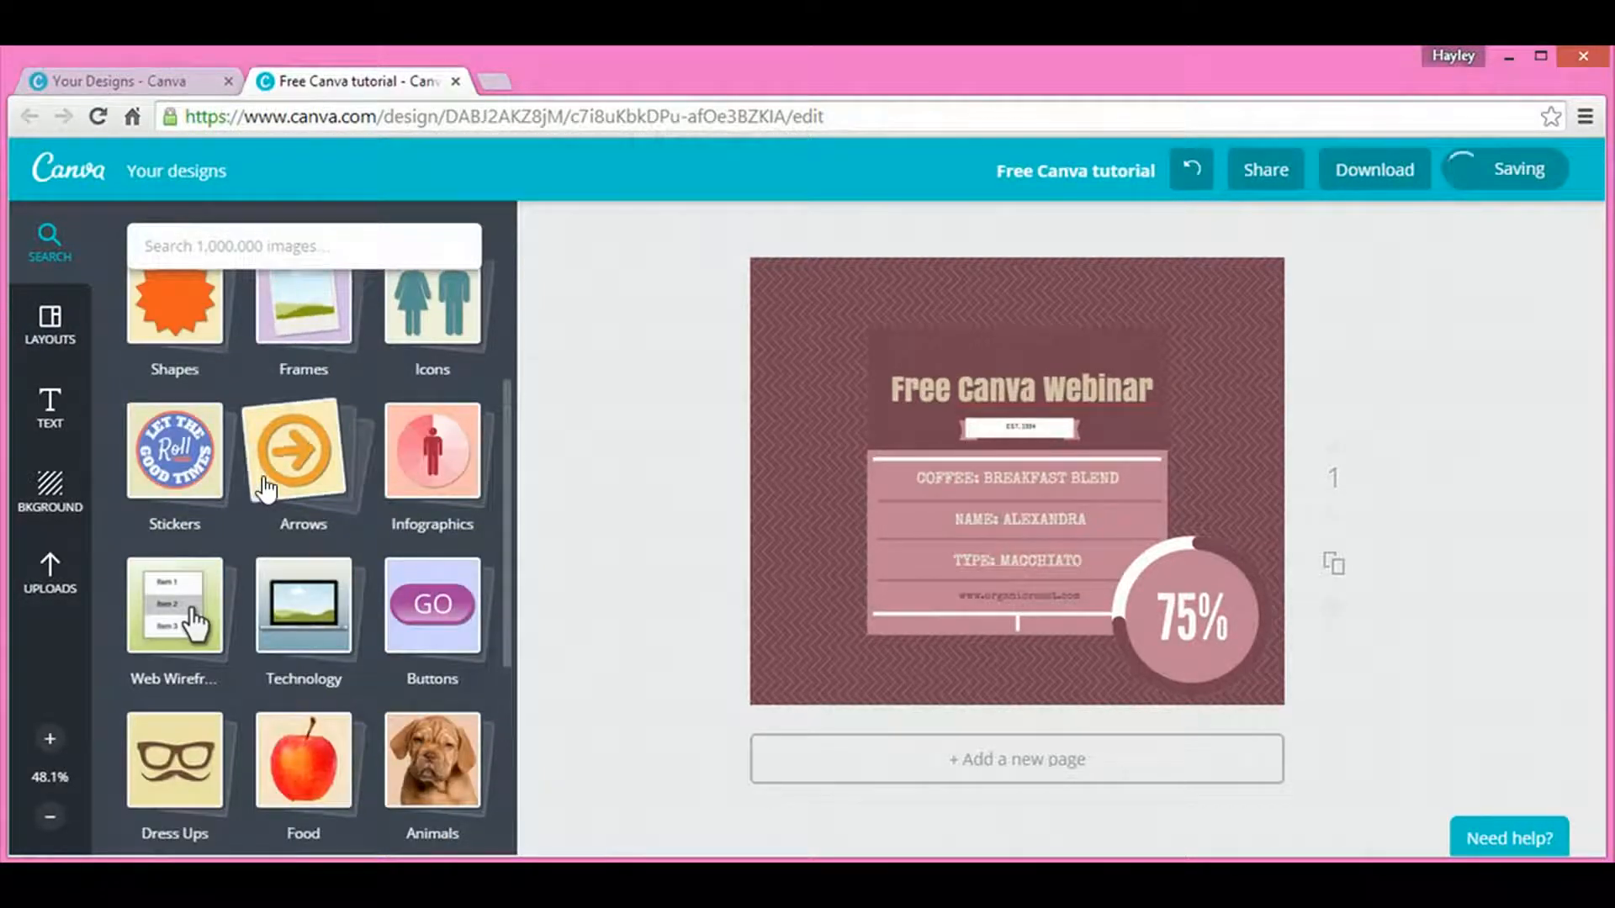
pyautogui.scroll(-2, 265, 487)
pyautogui.scroll(-2, 265, 487)
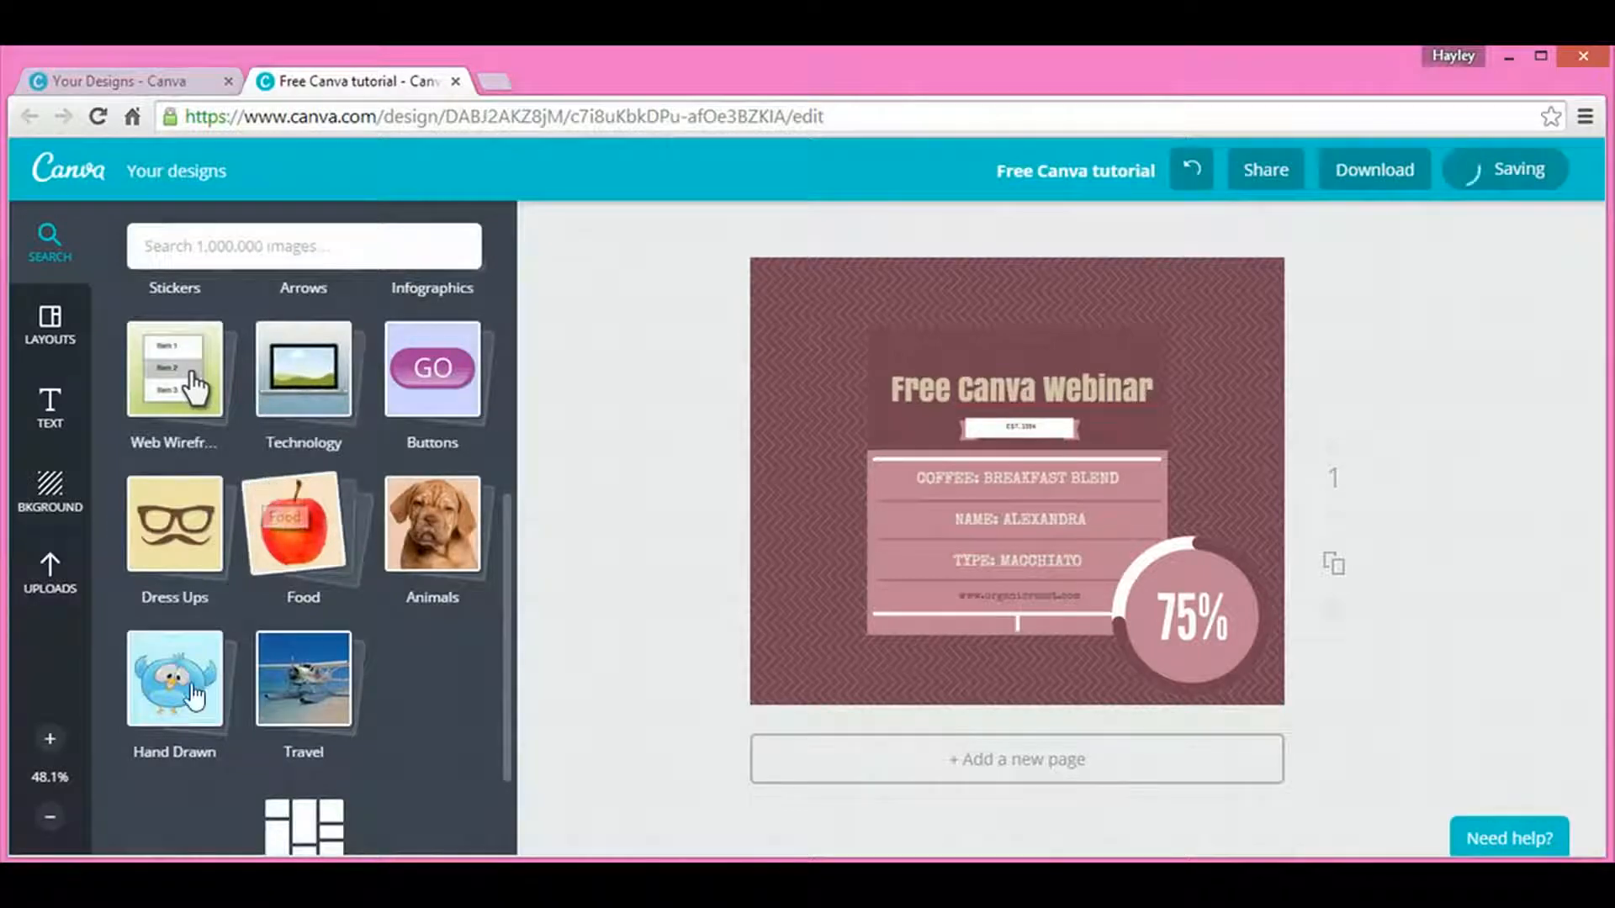
pyautogui.click(191, 694)
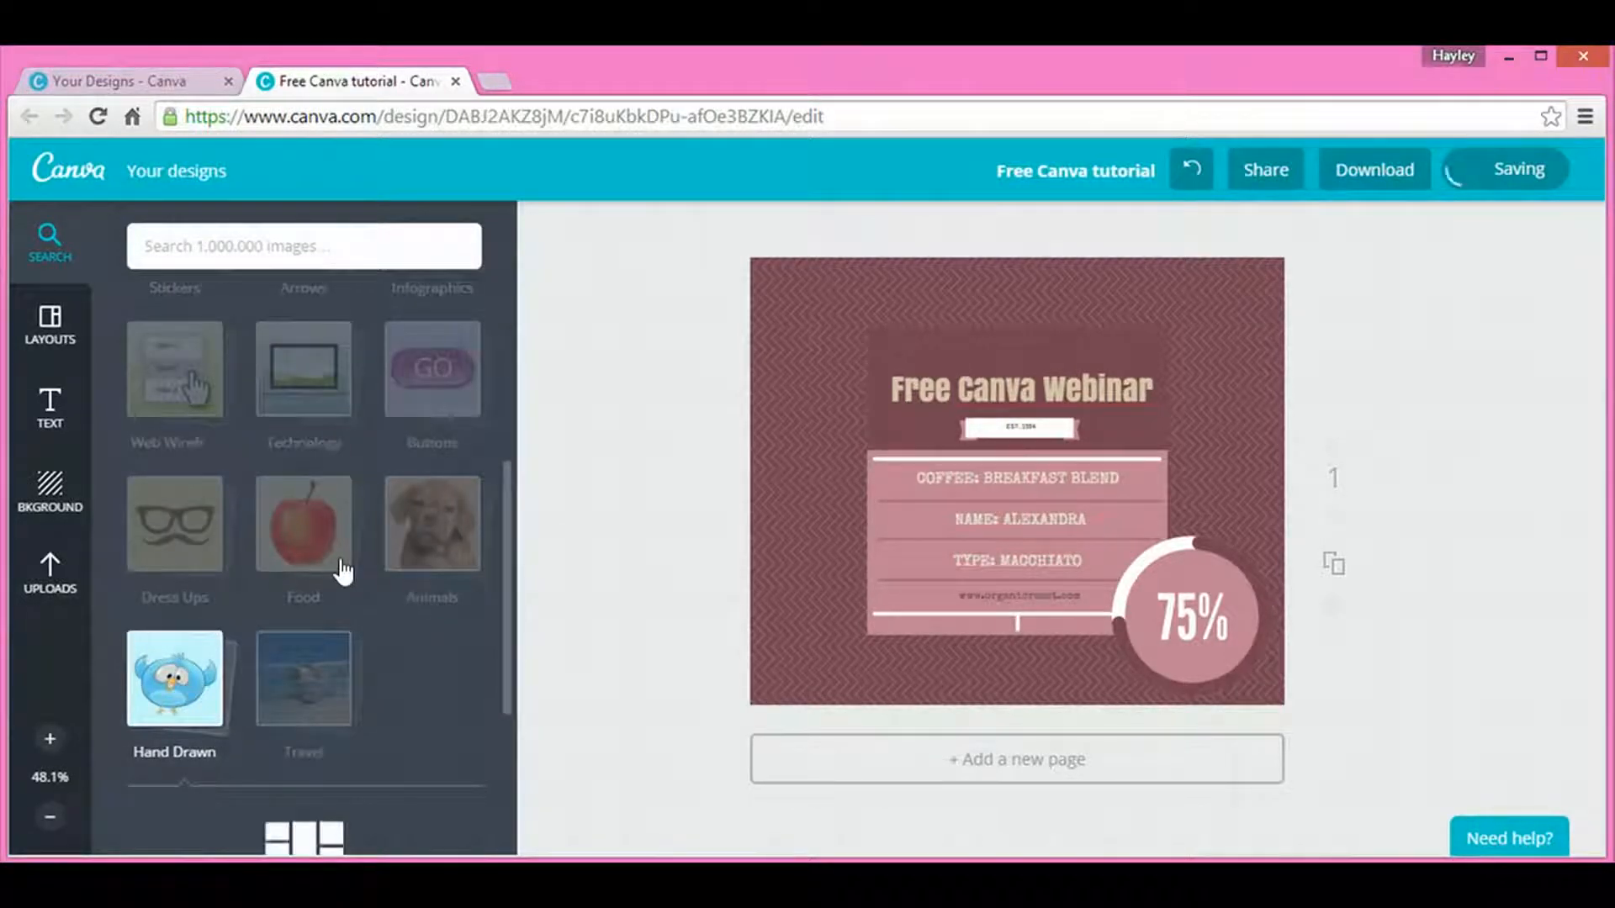
pyautogui.scroll(-2, 342, 568)
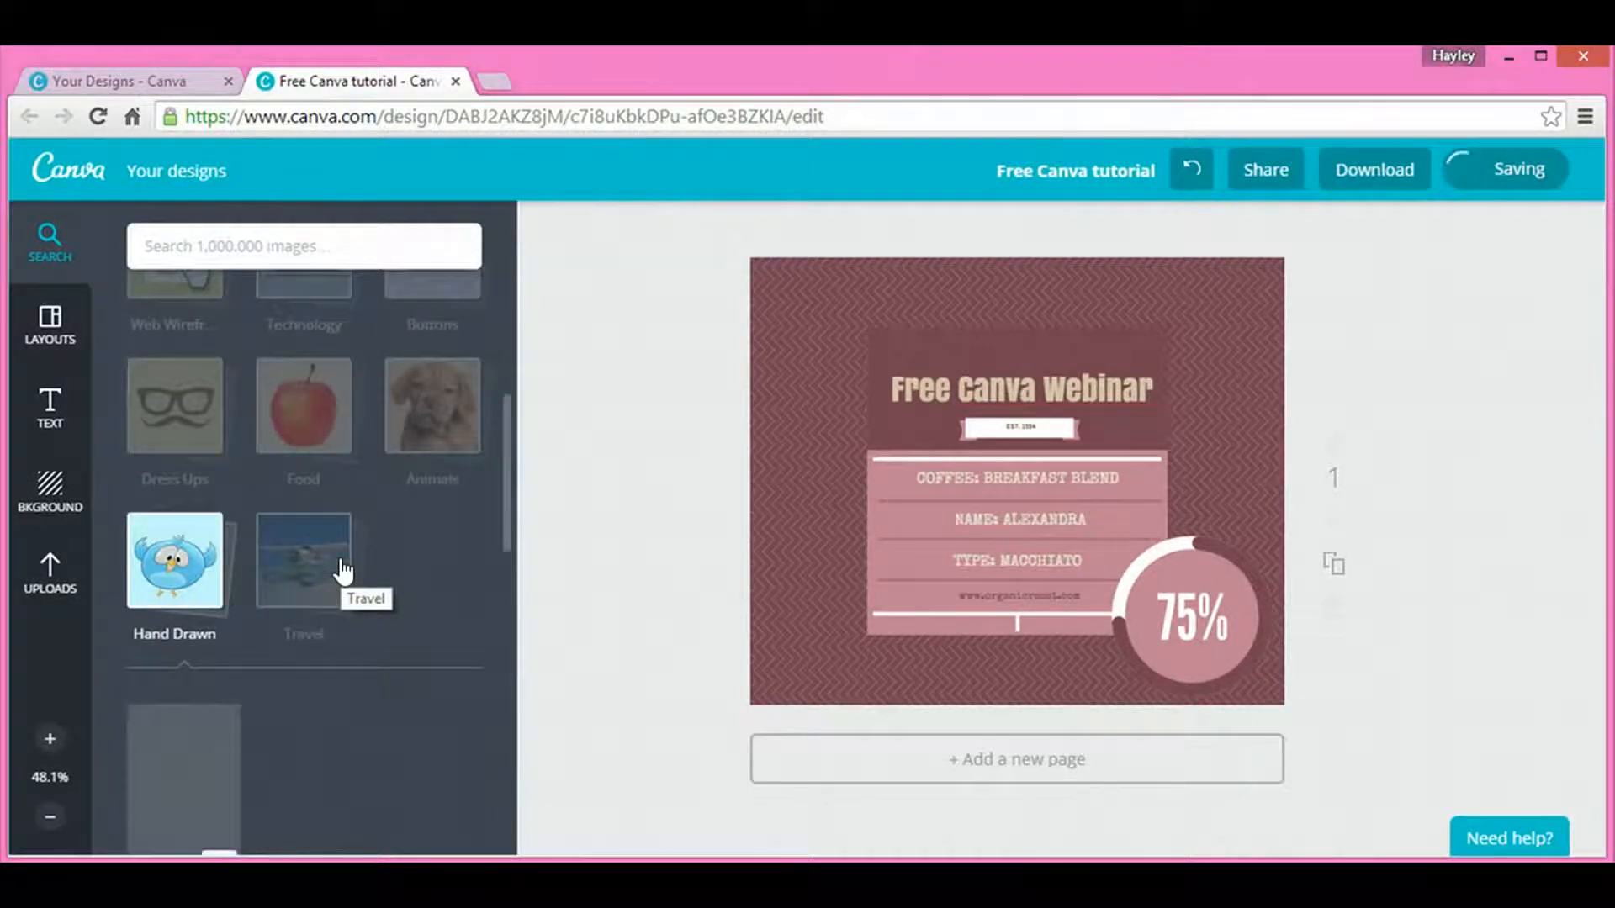
pyautogui.scroll(-2, 342, 572)
pyautogui.scroll(-2, 340, 555)
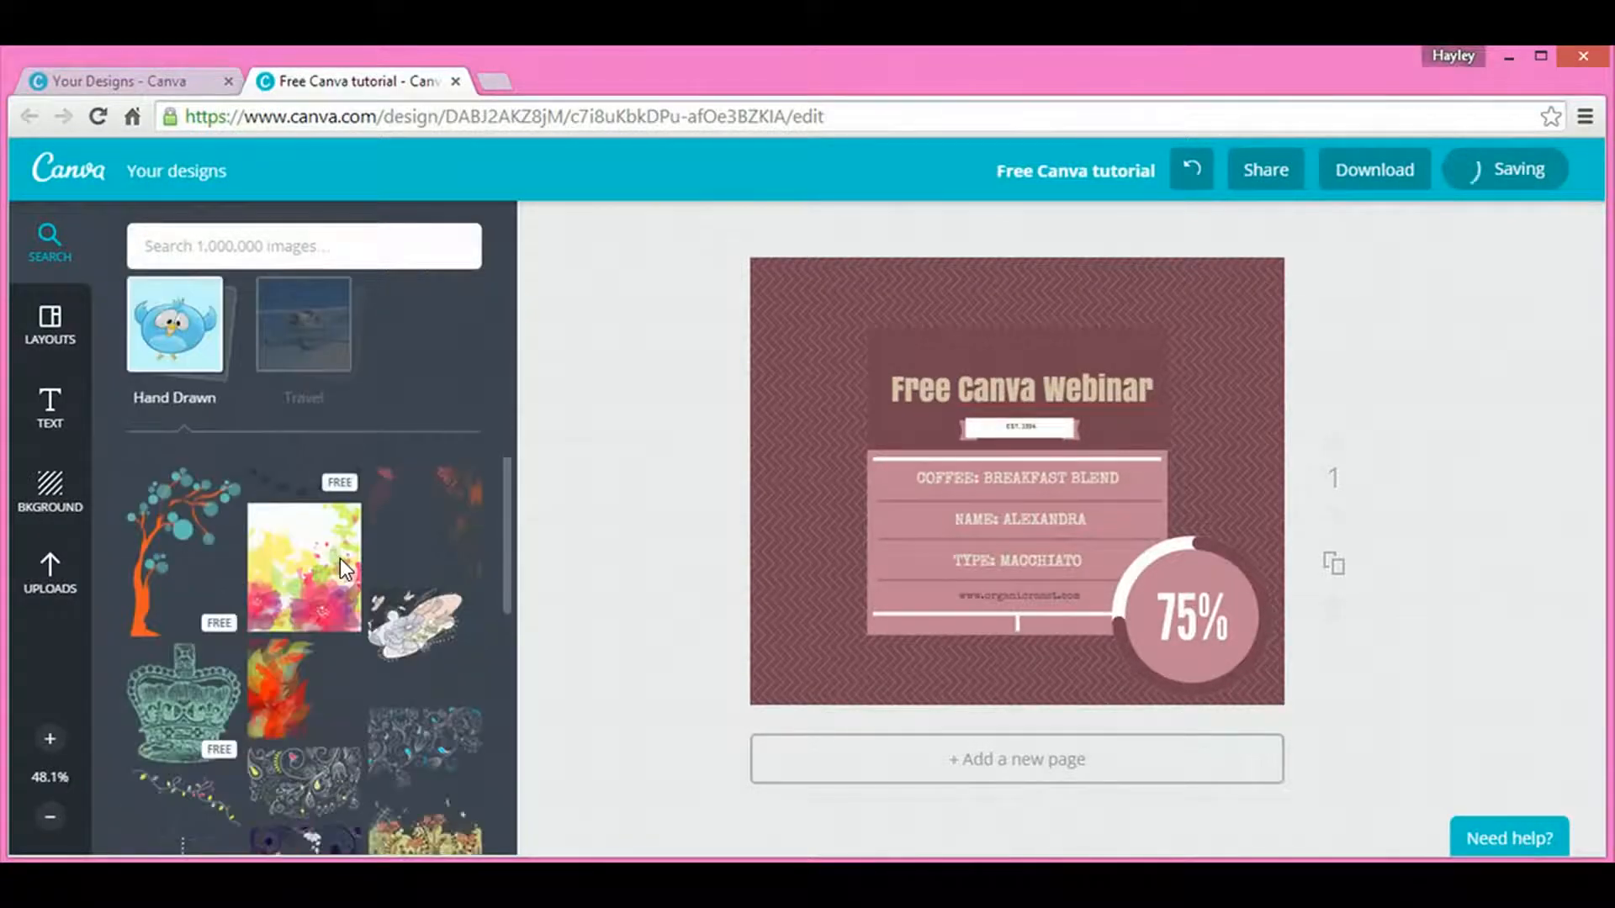
pyautogui.moveTo(202, 702); pyautogui.dragTo(847, 618)
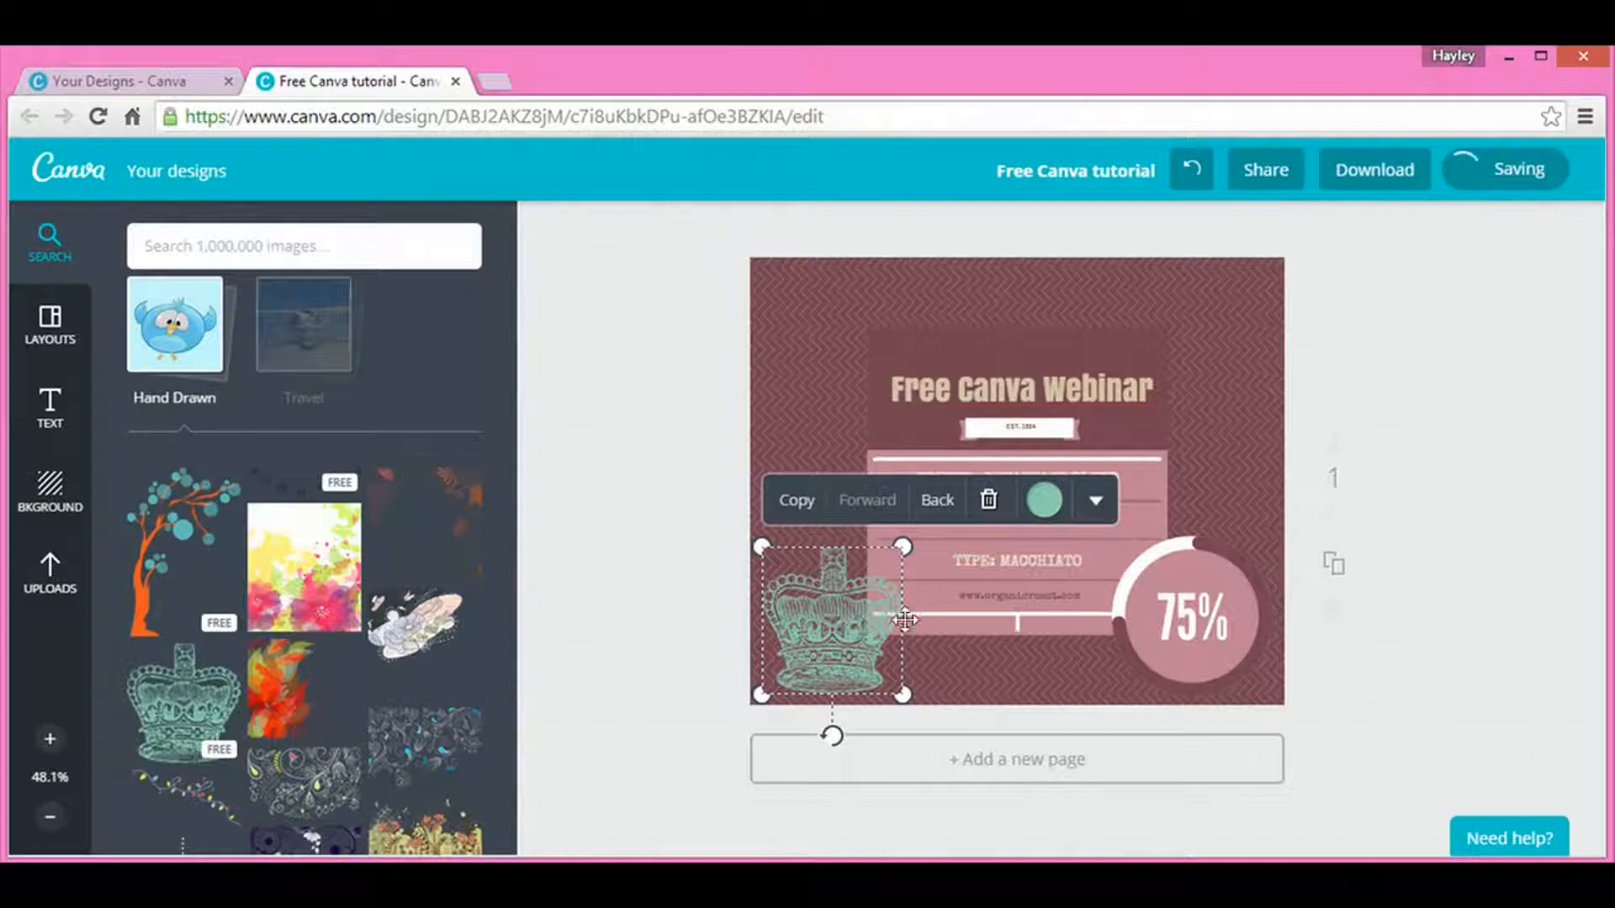
# Step: Try the crown behind the pink text panel, bring it forward again, and set its transparency to about half
pyautogui.click(936, 503)
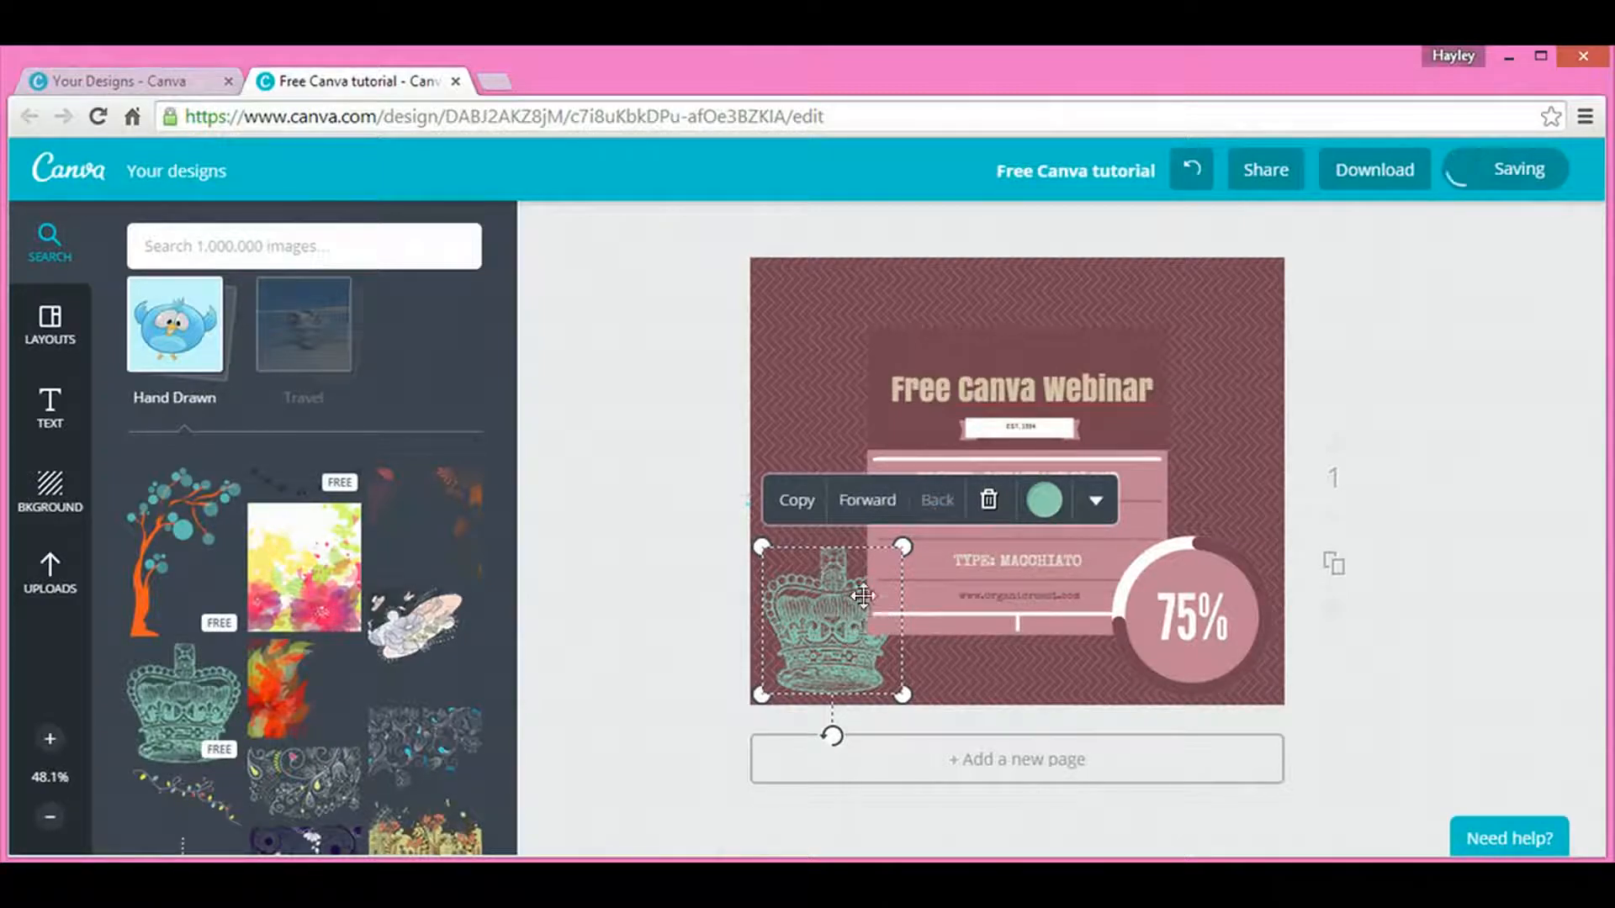
pyautogui.click(873, 509)
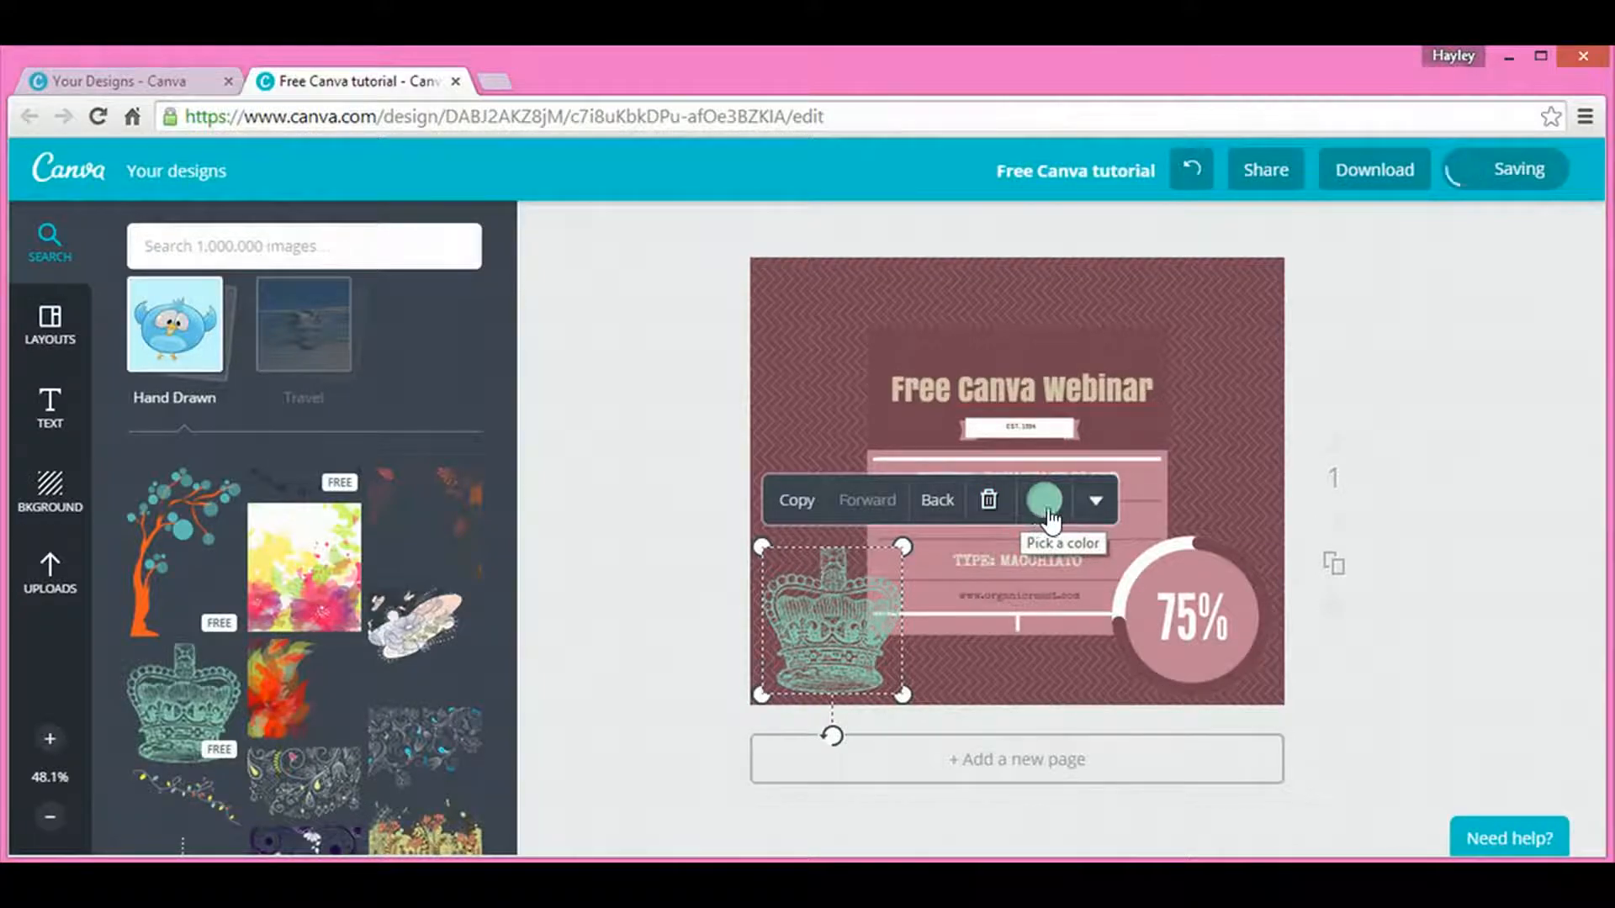
pyautogui.click(1095, 501)
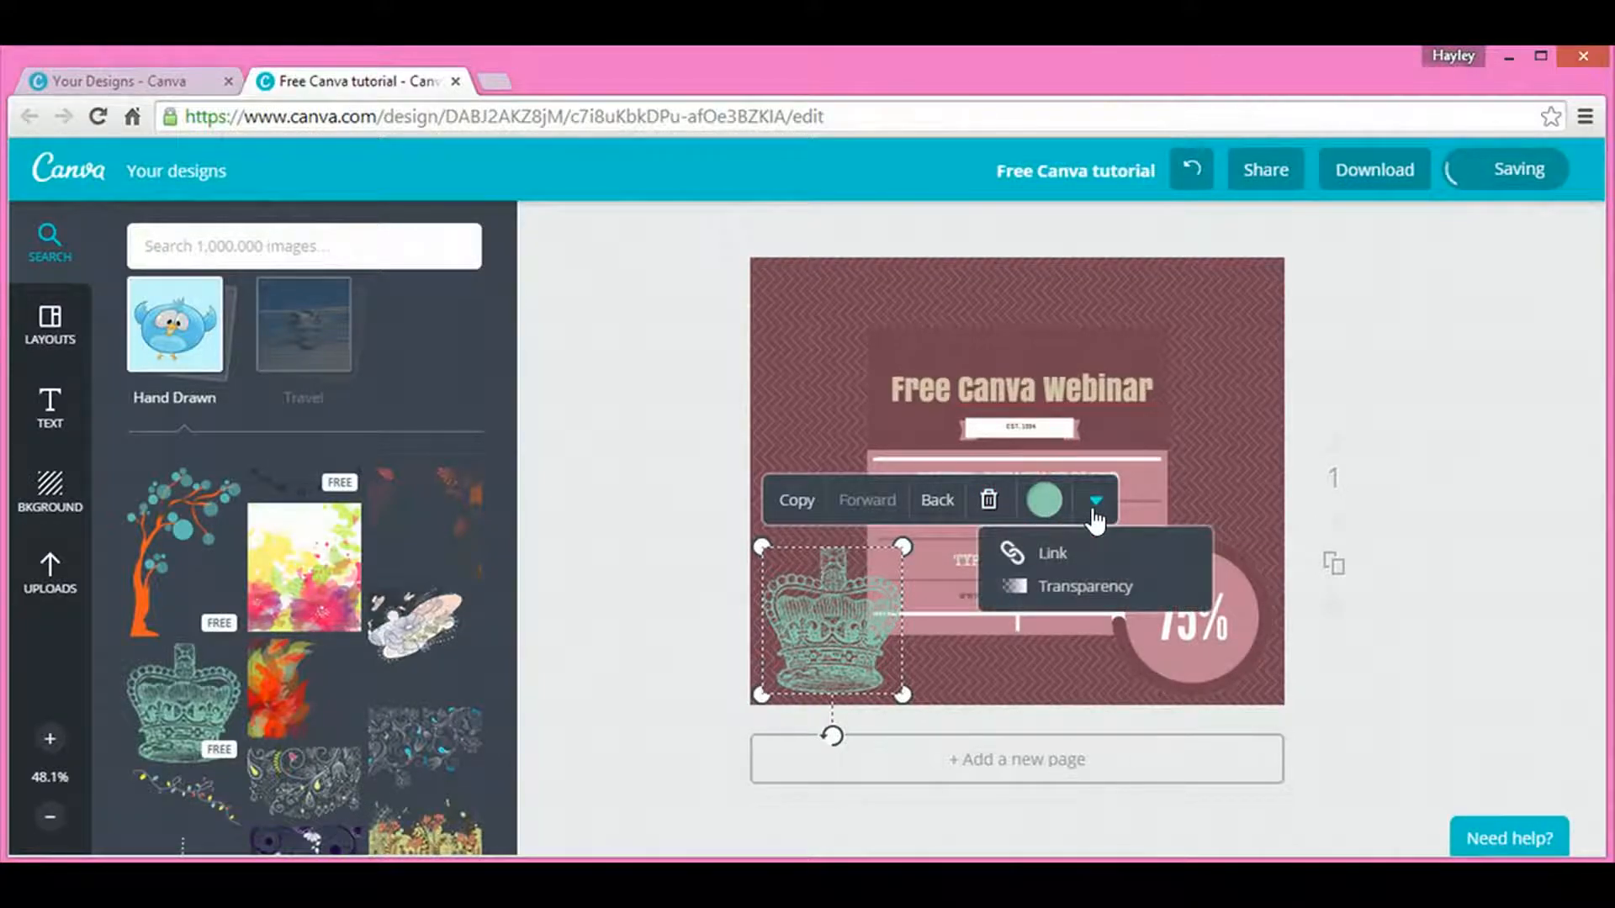
pyautogui.click(1086, 587)
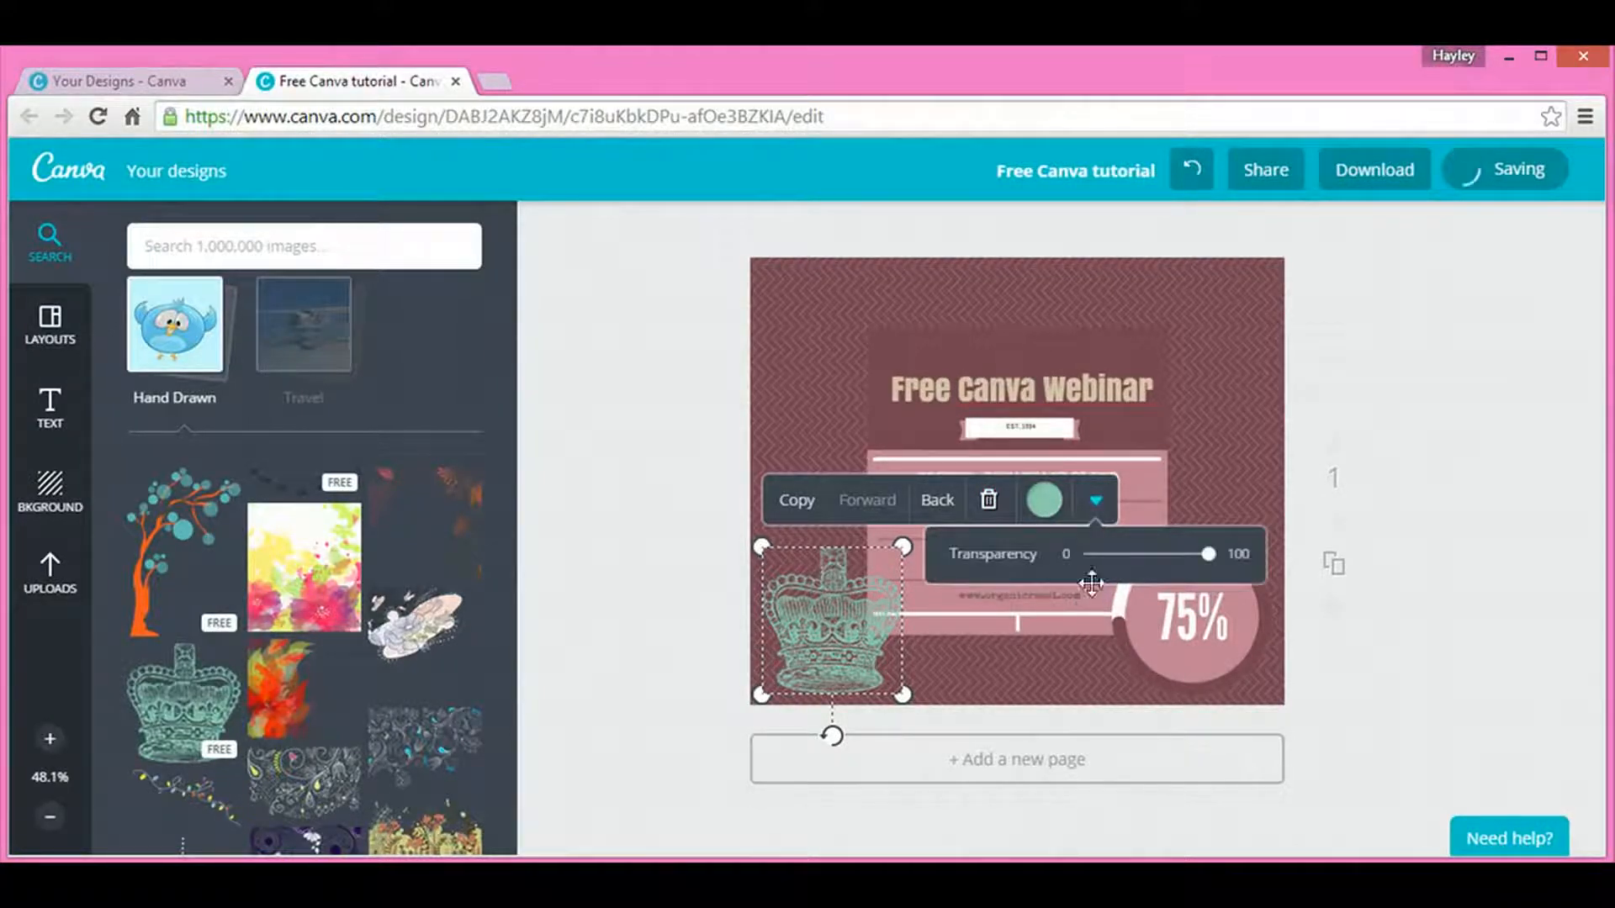
pyautogui.click(1186, 561)
pyautogui.moveTo(1154, 558); pyautogui.dragTo(1148, 555)
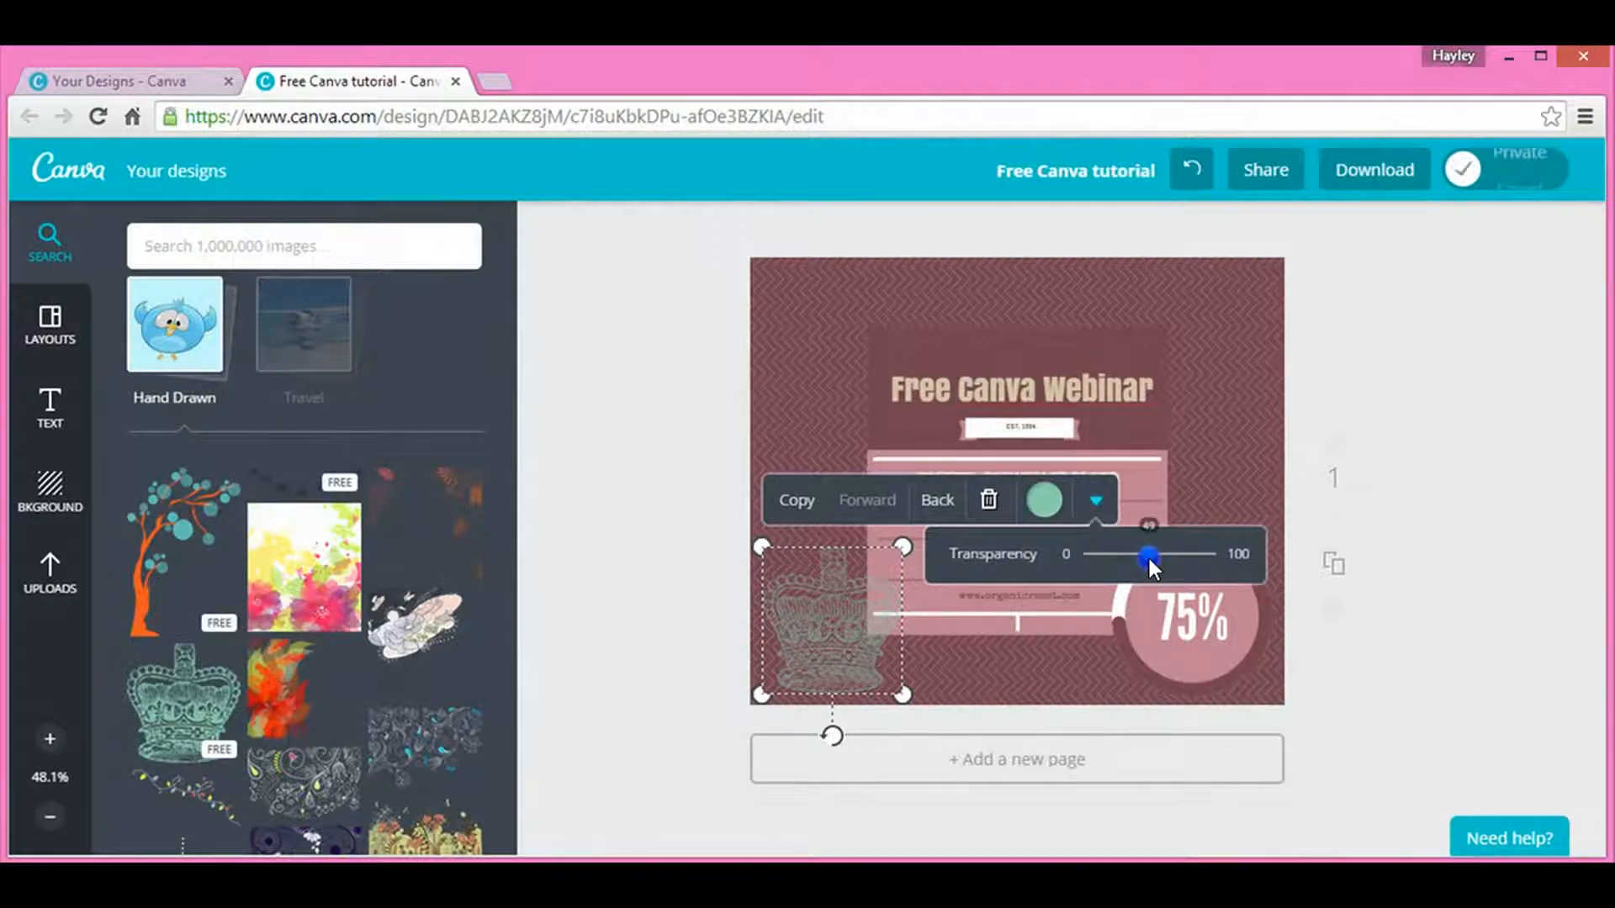
pyautogui.click(1371, 657)
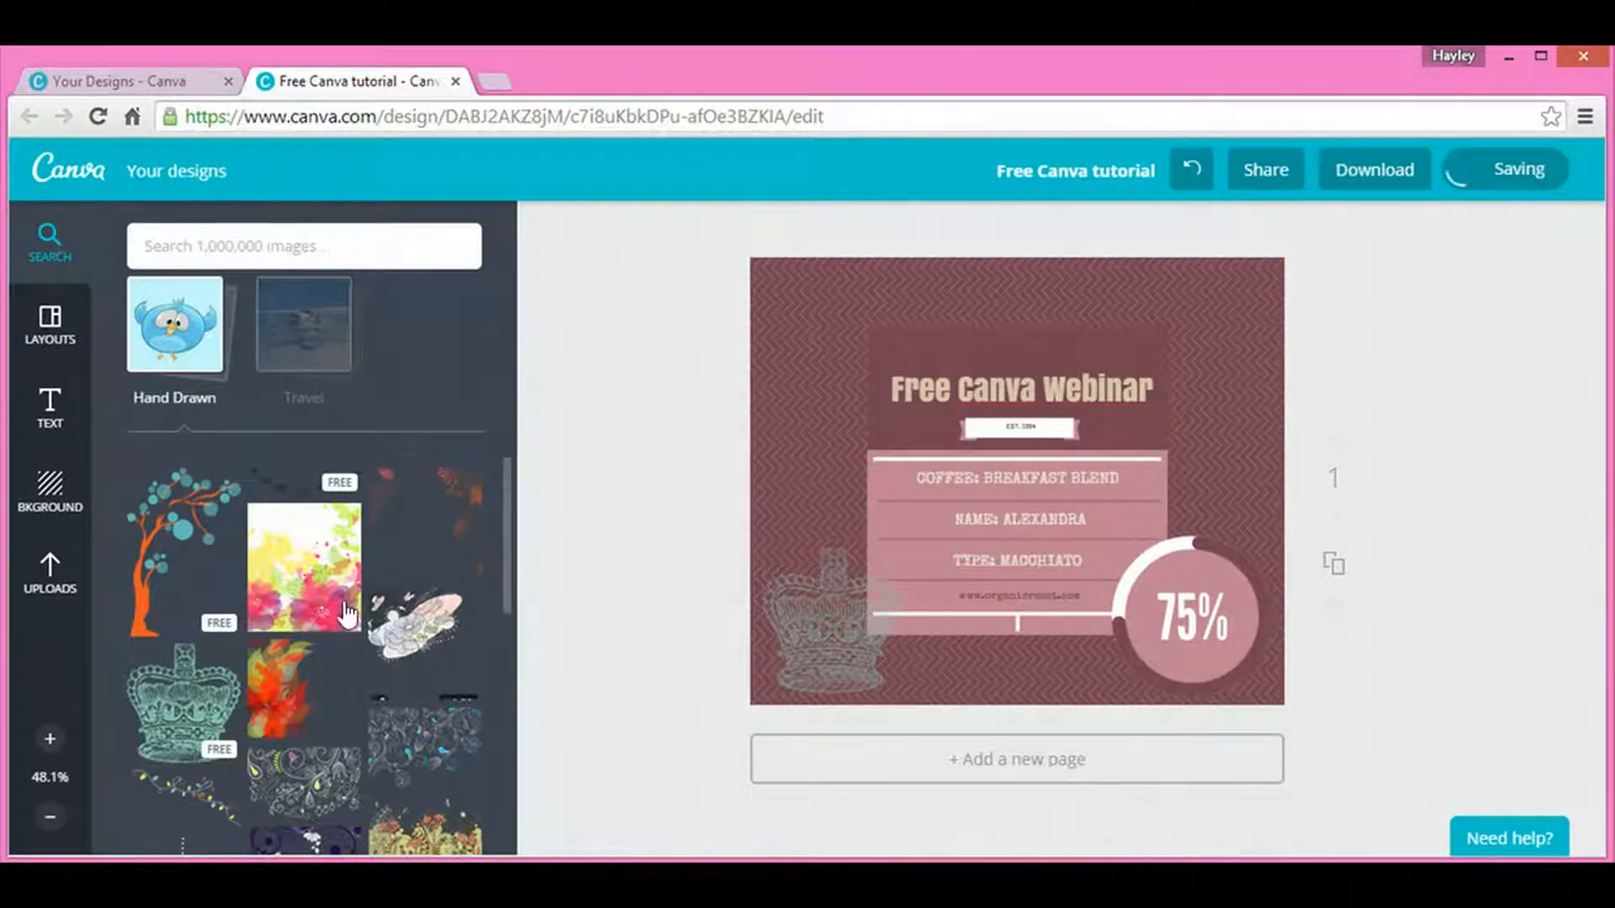
# Step: Delete the ornament overlapping the text panel and place the hand-drawn orange tree in the page's upper left corner
pyautogui.moveTo(336, 609)
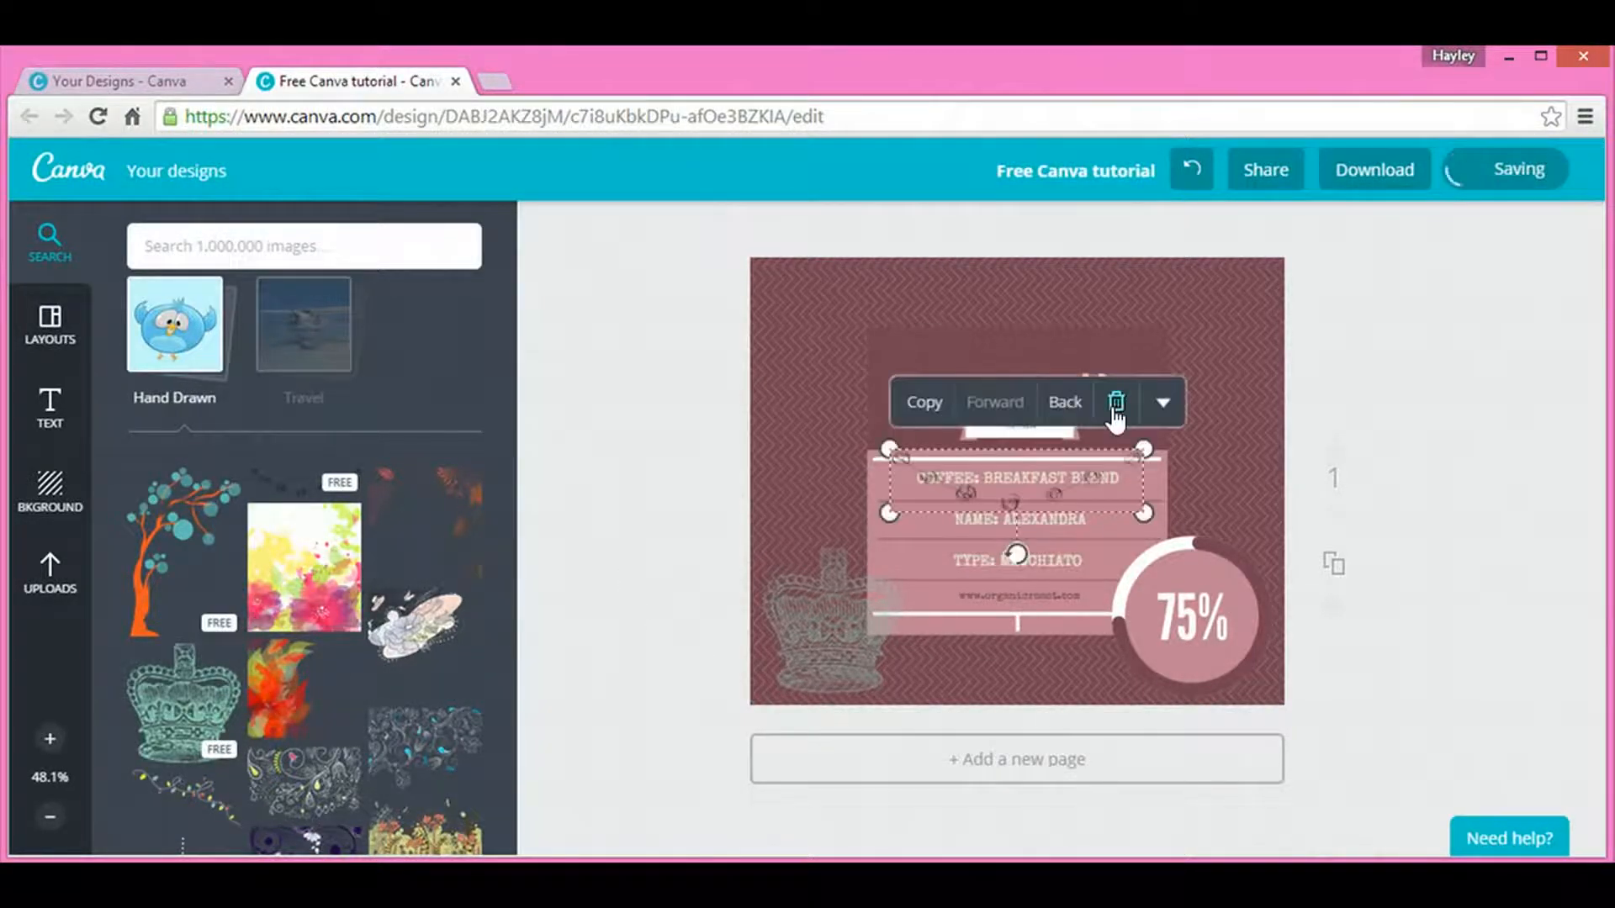
pyautogui.click(1116, 408)
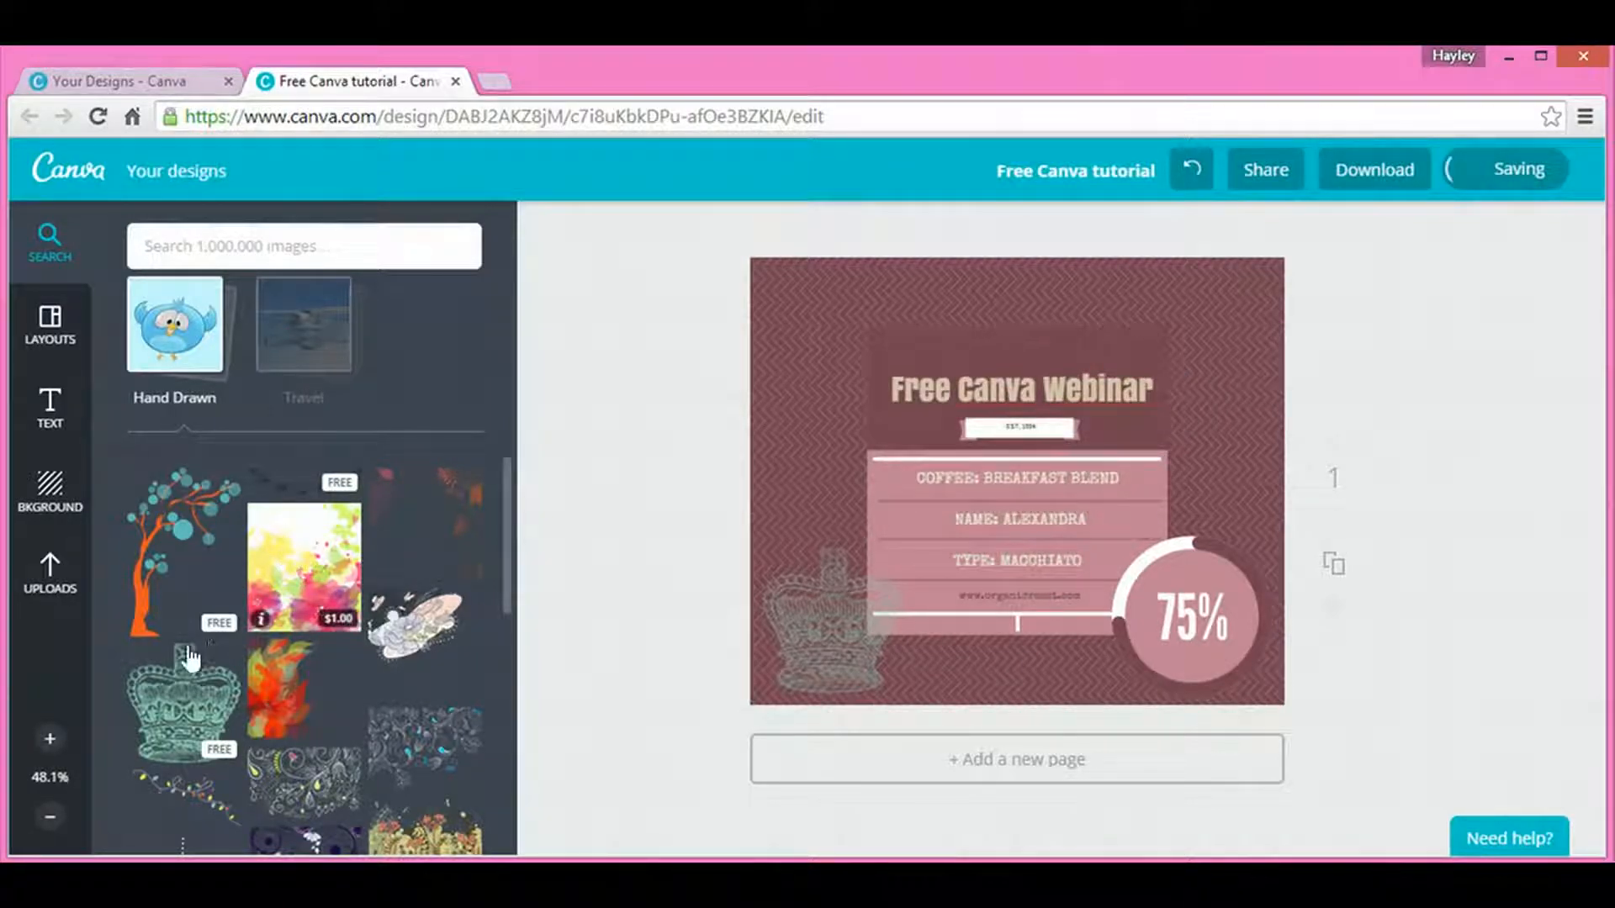
pyautogui.click(171, 580)
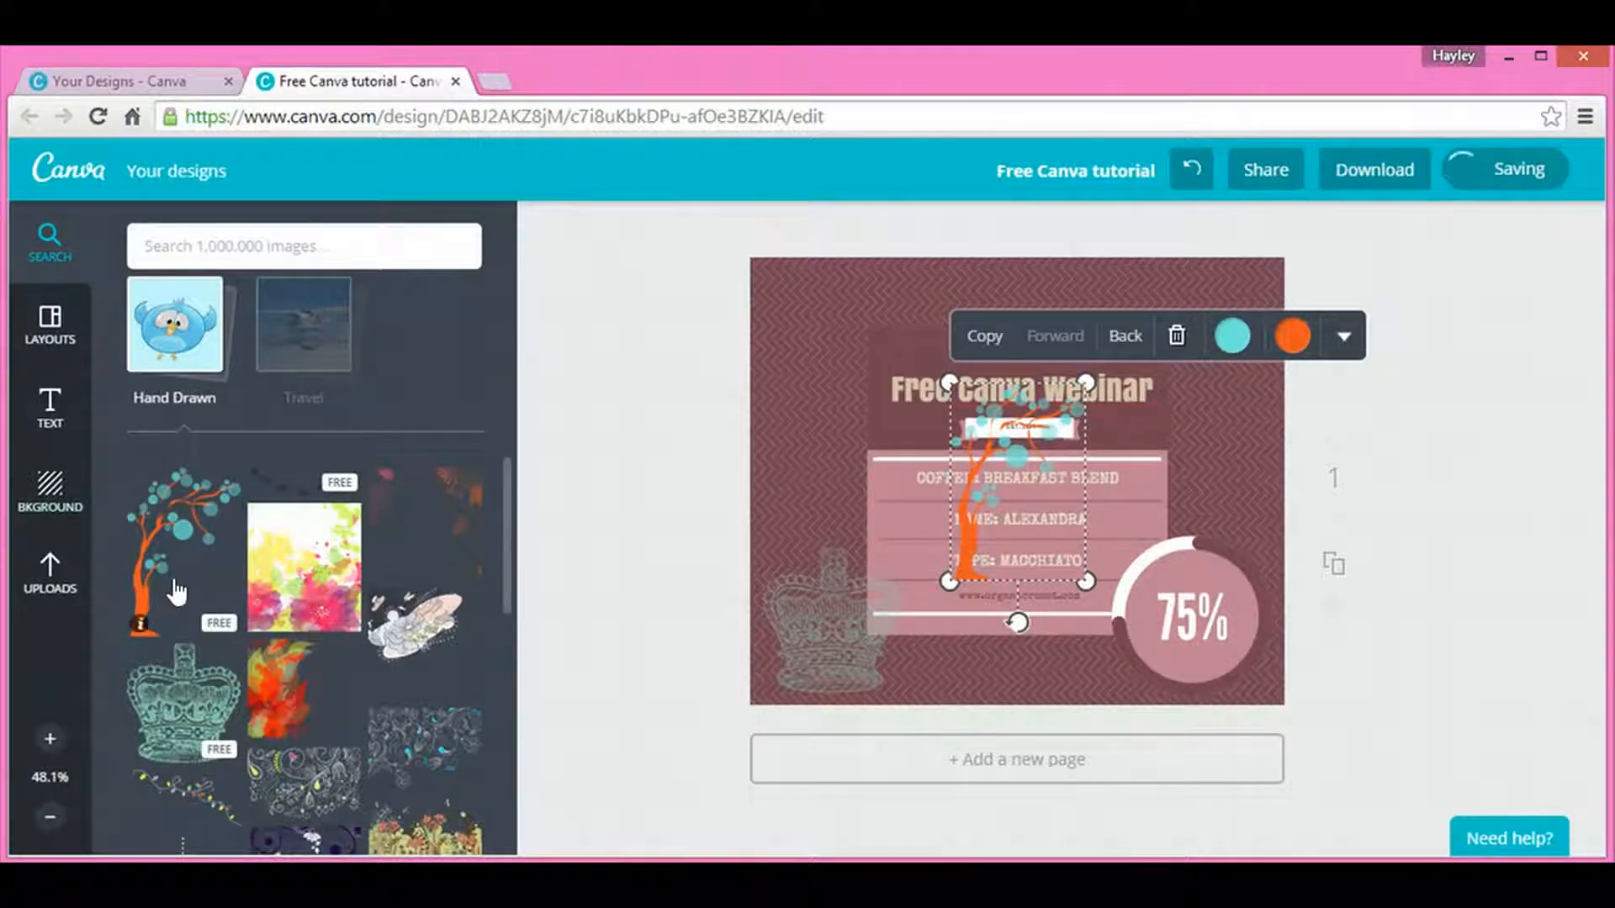
pyautogui.moveTo(1051, 495); pyautogui.dragTo(858, 376)
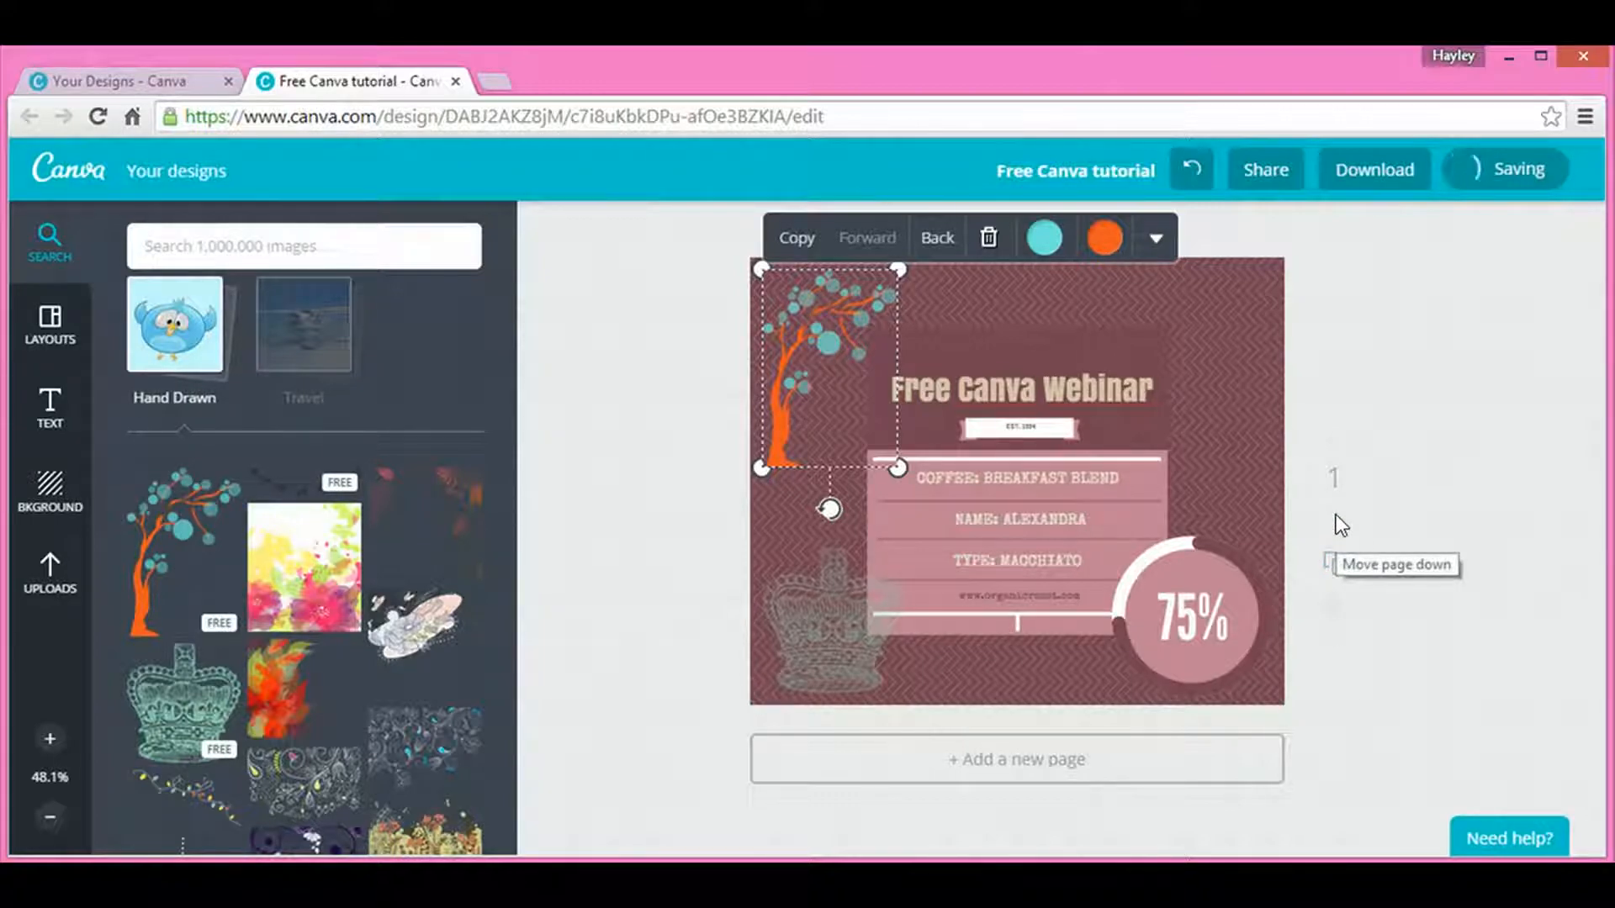
# Step: Duplicate page 1 and delete the copy
pyautogui.click(1335, 565)
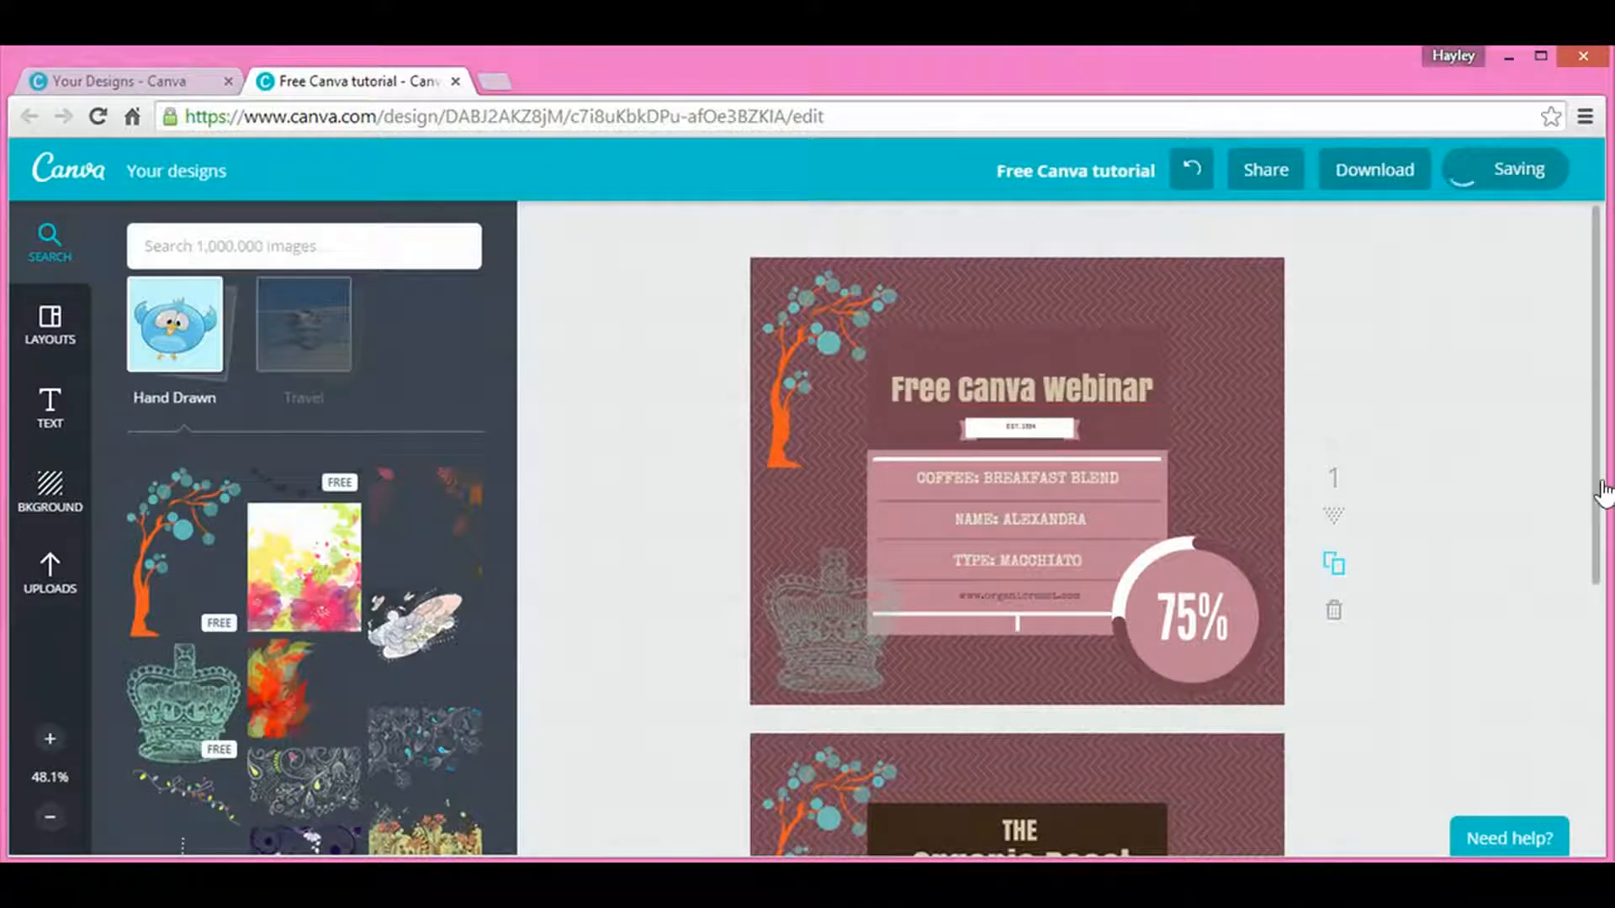
pyautogui.moveTo(1596, 468); pyautogui.dragTo(1597, 547)
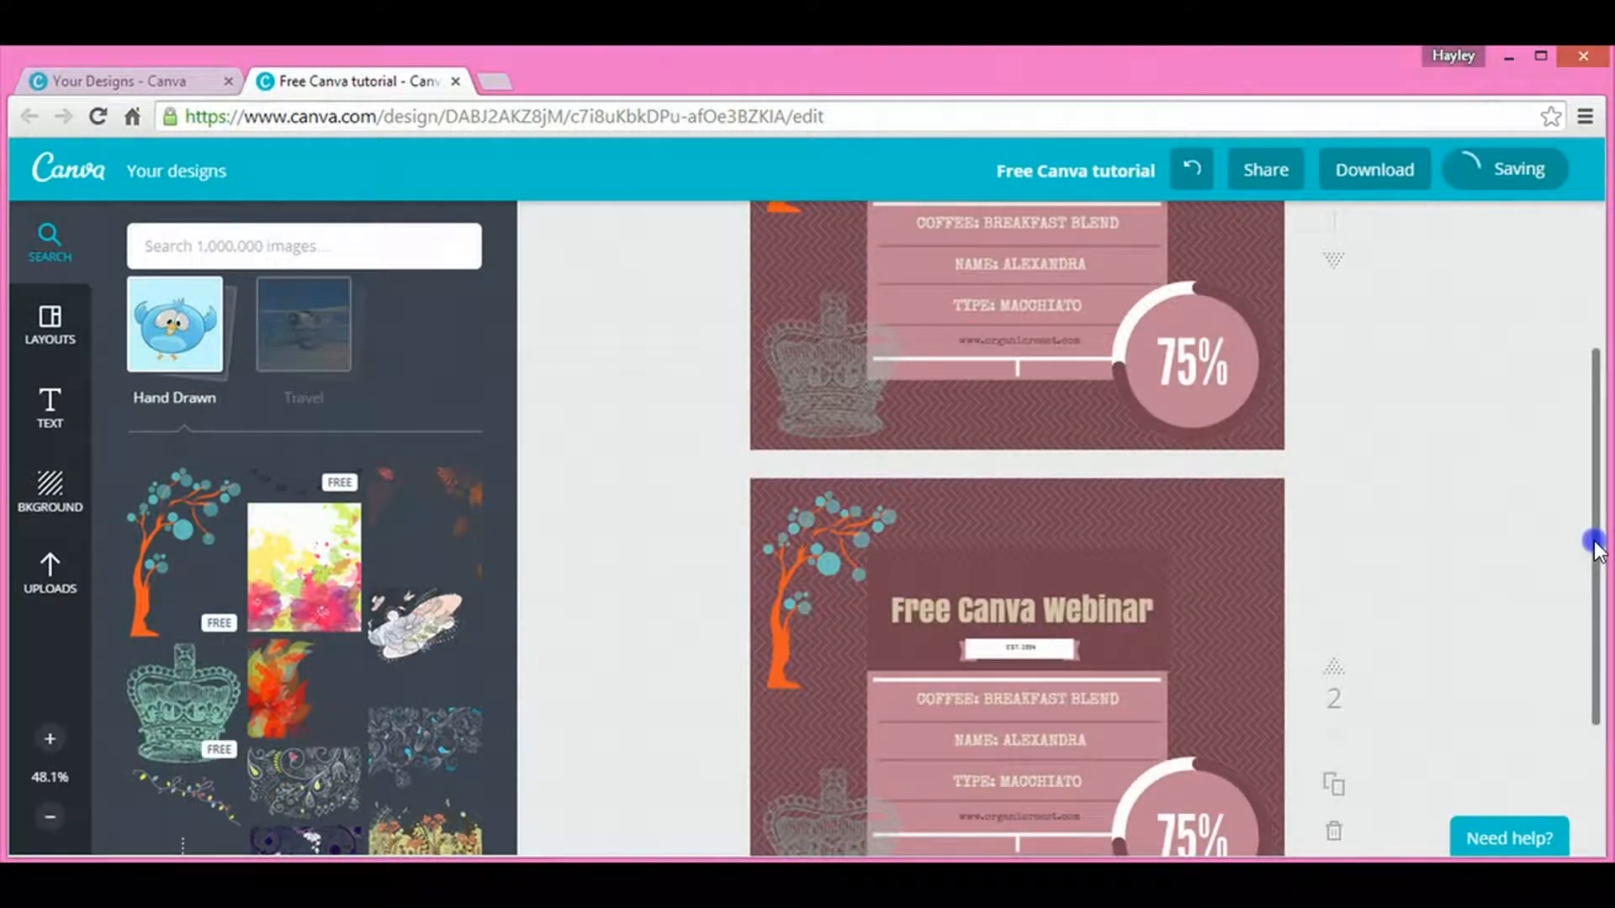
pyautogui.moveTo(1596, 542); pyautogui.dragTo(1597, 575)
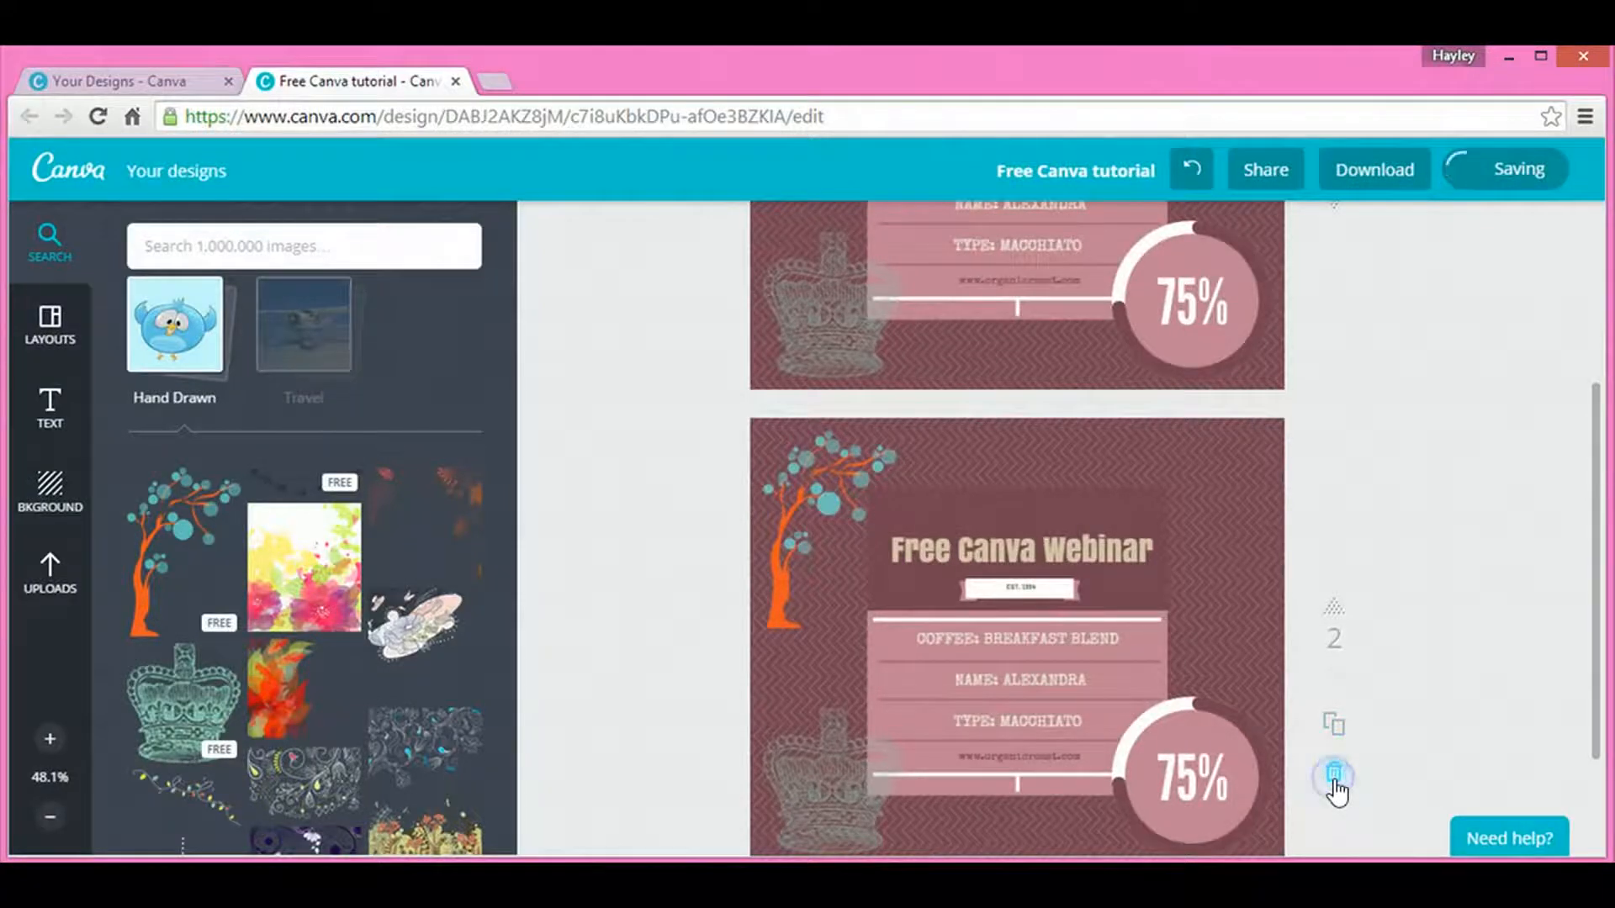
pyautogui.click(1334, 774)
pyautogui.moveTo(1596, 494); pyautogui.dragTo(1605, 372)
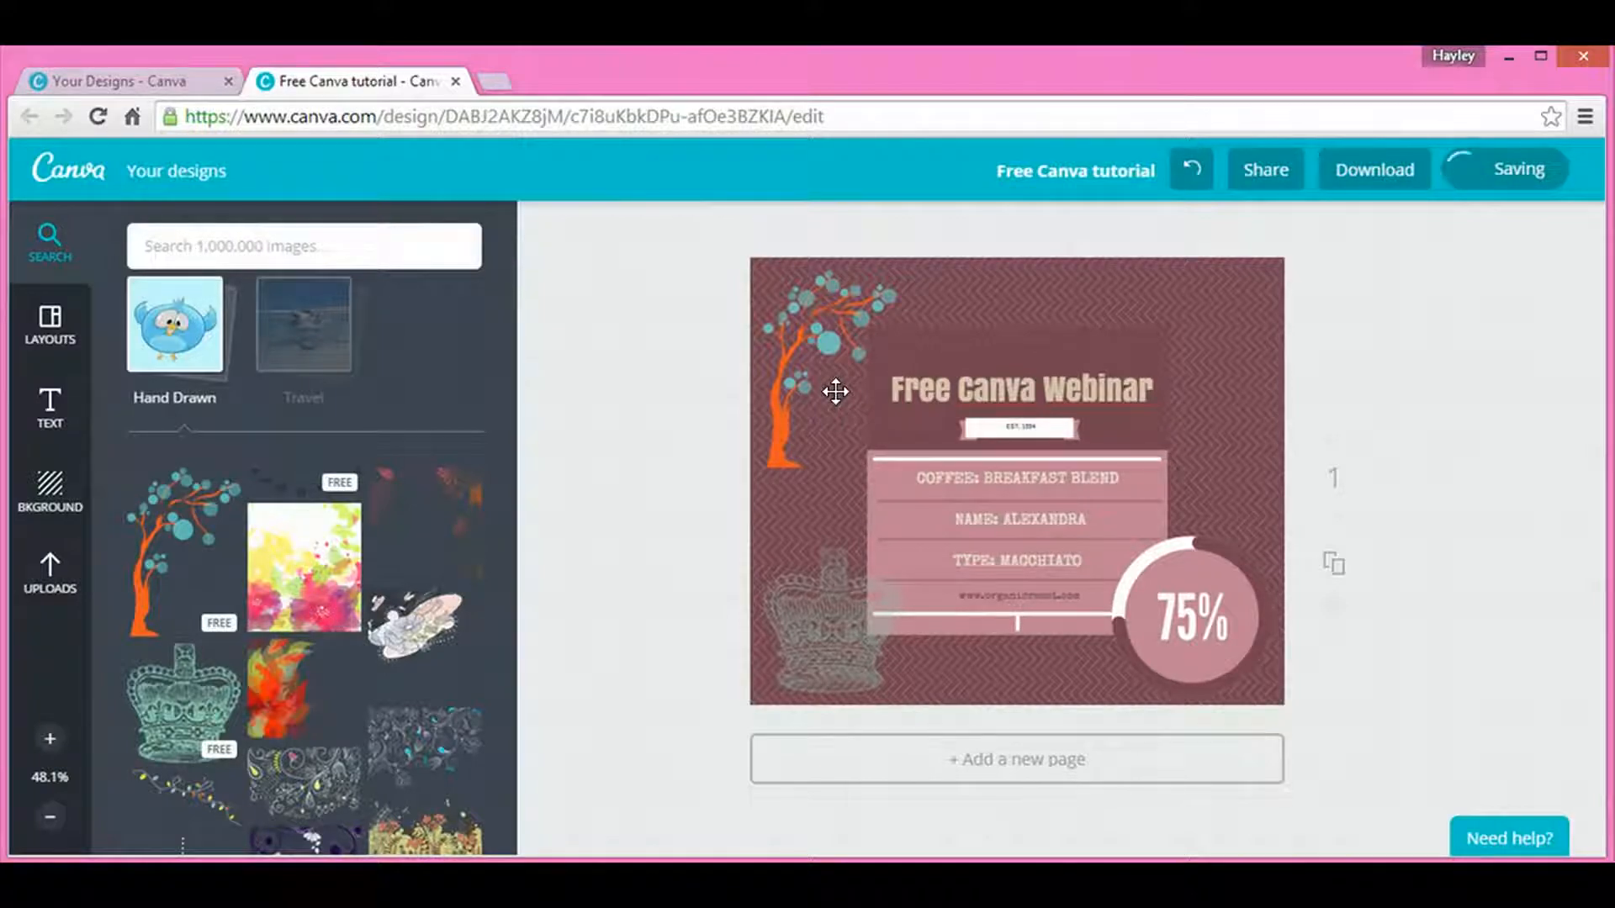
# Step: Delete the orange tree from the page's upper left corner
pyautogui.click(811, 352)
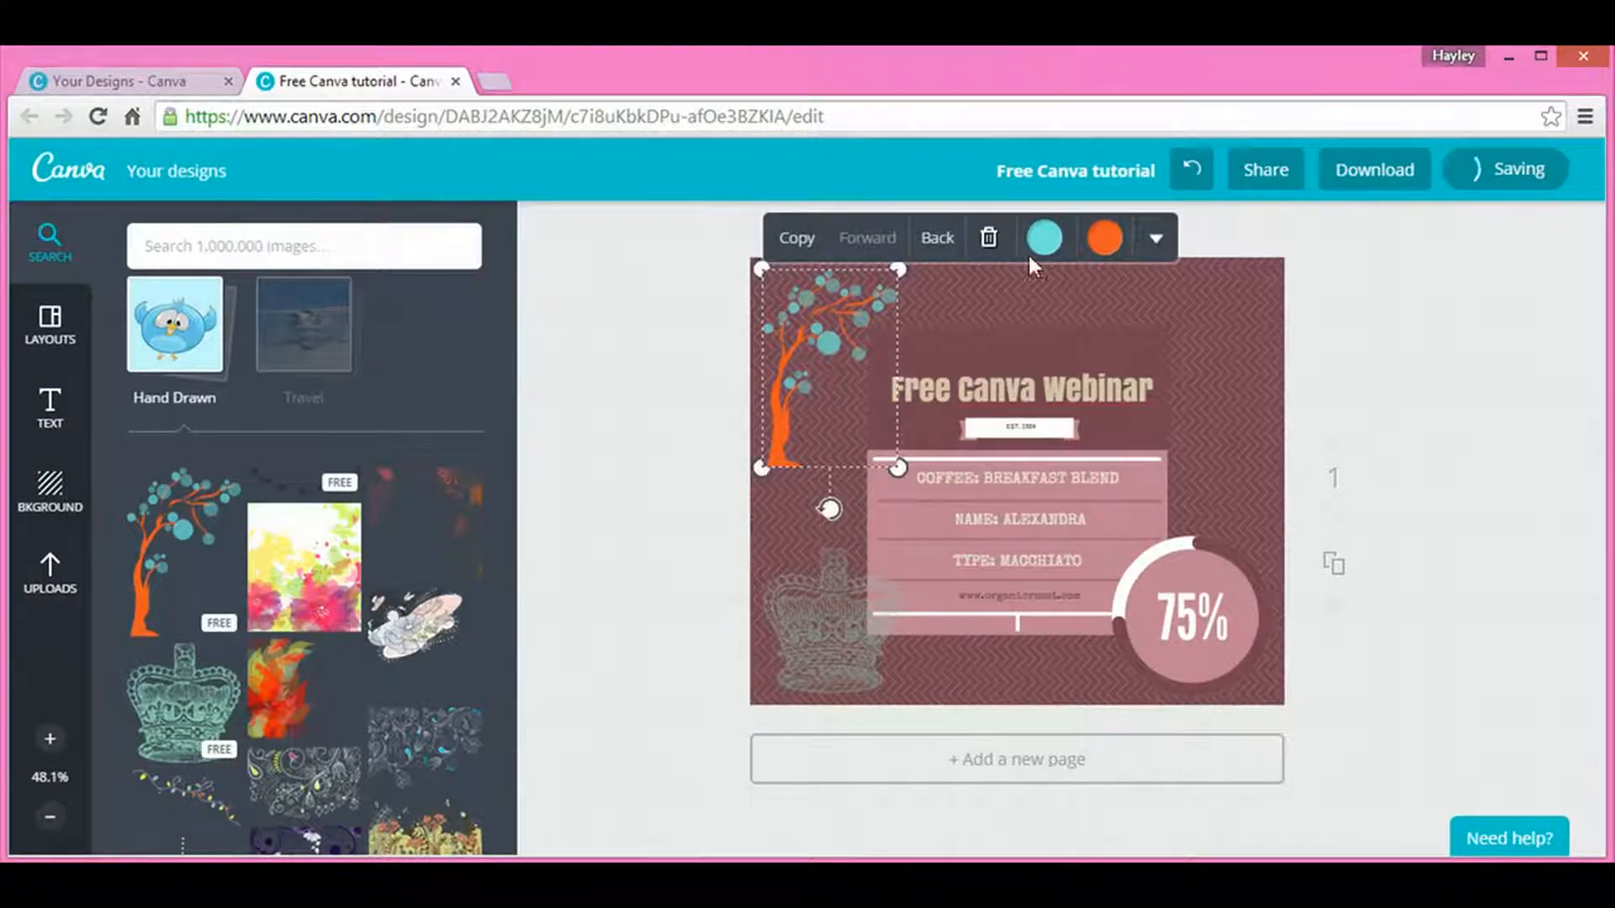
pyautogui.click(988, 237)
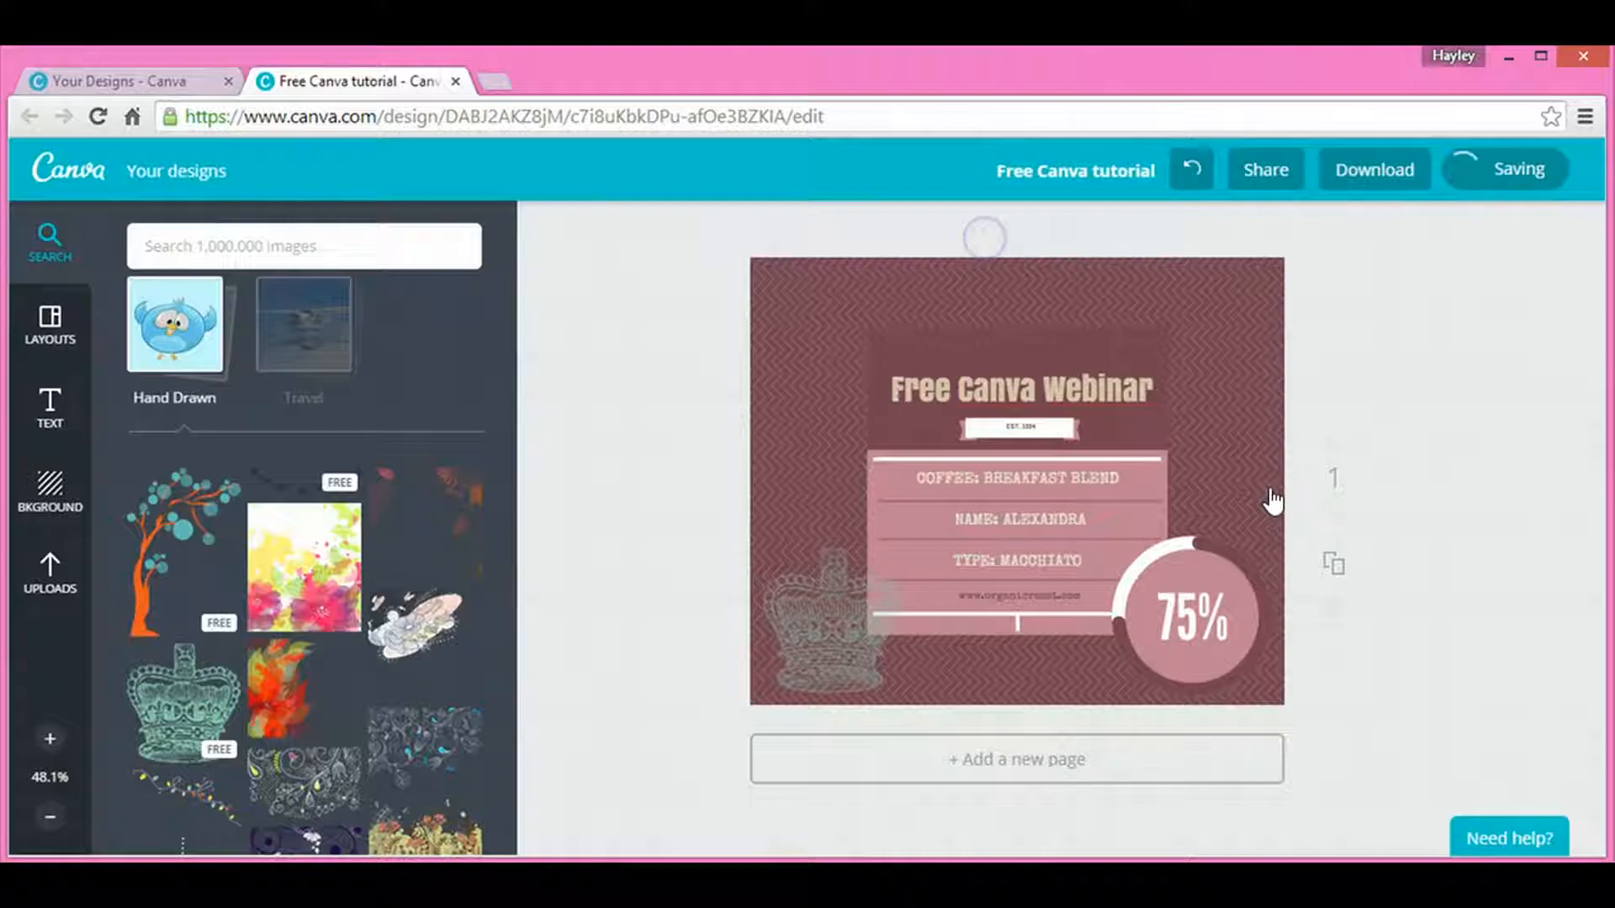
# Step: Download the design as an image and open Free Canva tutorial.png to check the exported graphic, closing the viewer when finished
pyautogui.click(1378, 171)
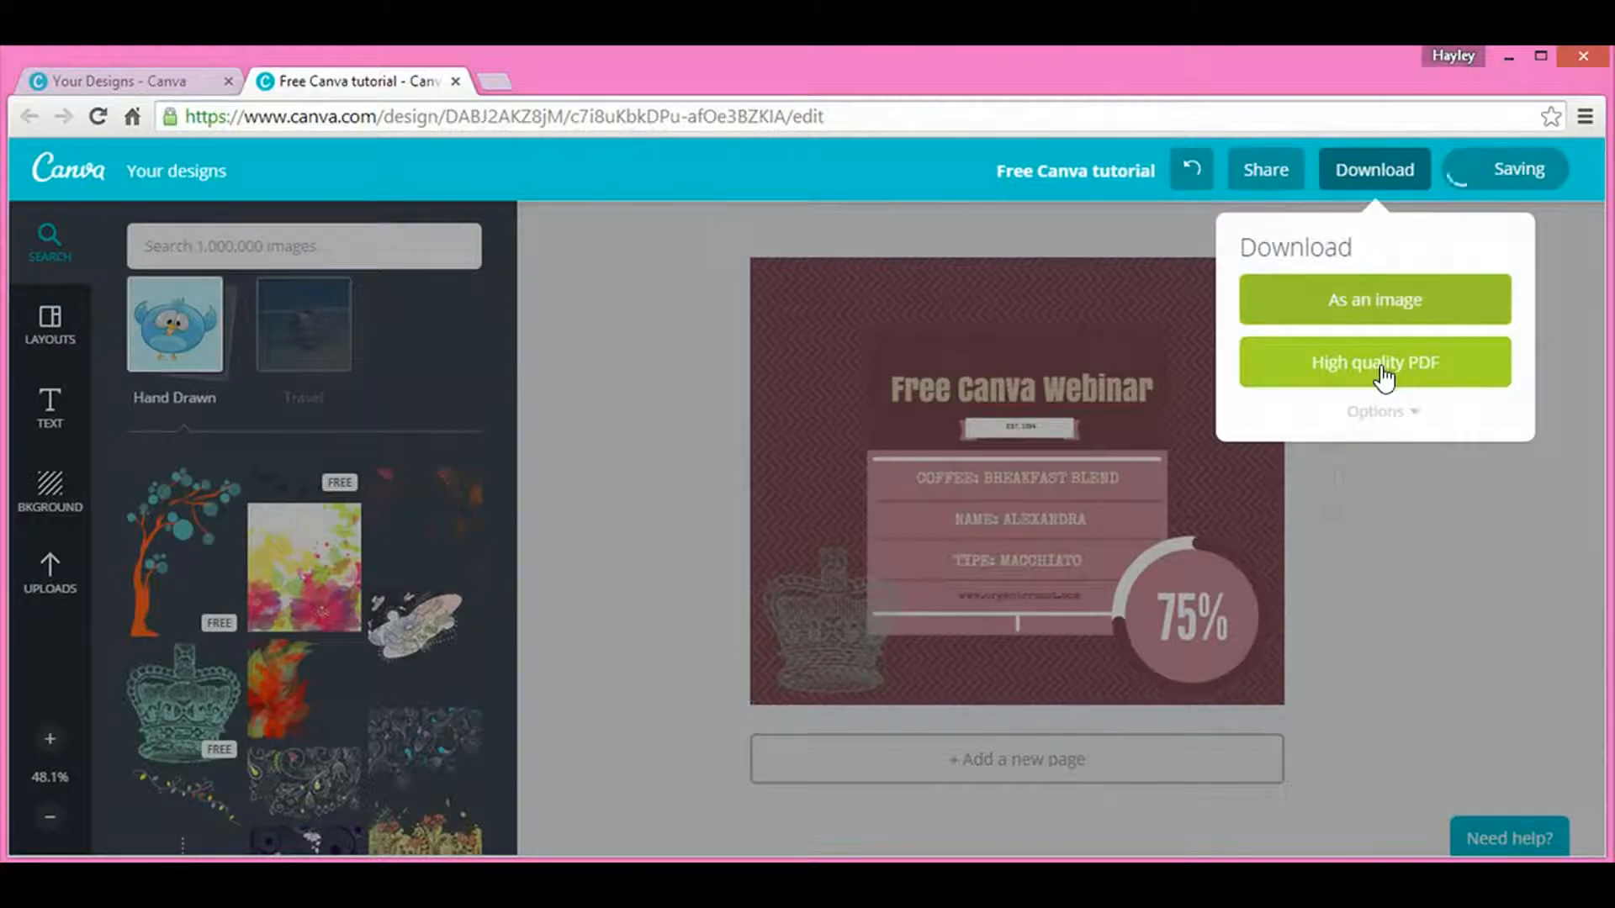
pyautogui.click(1401, 301)
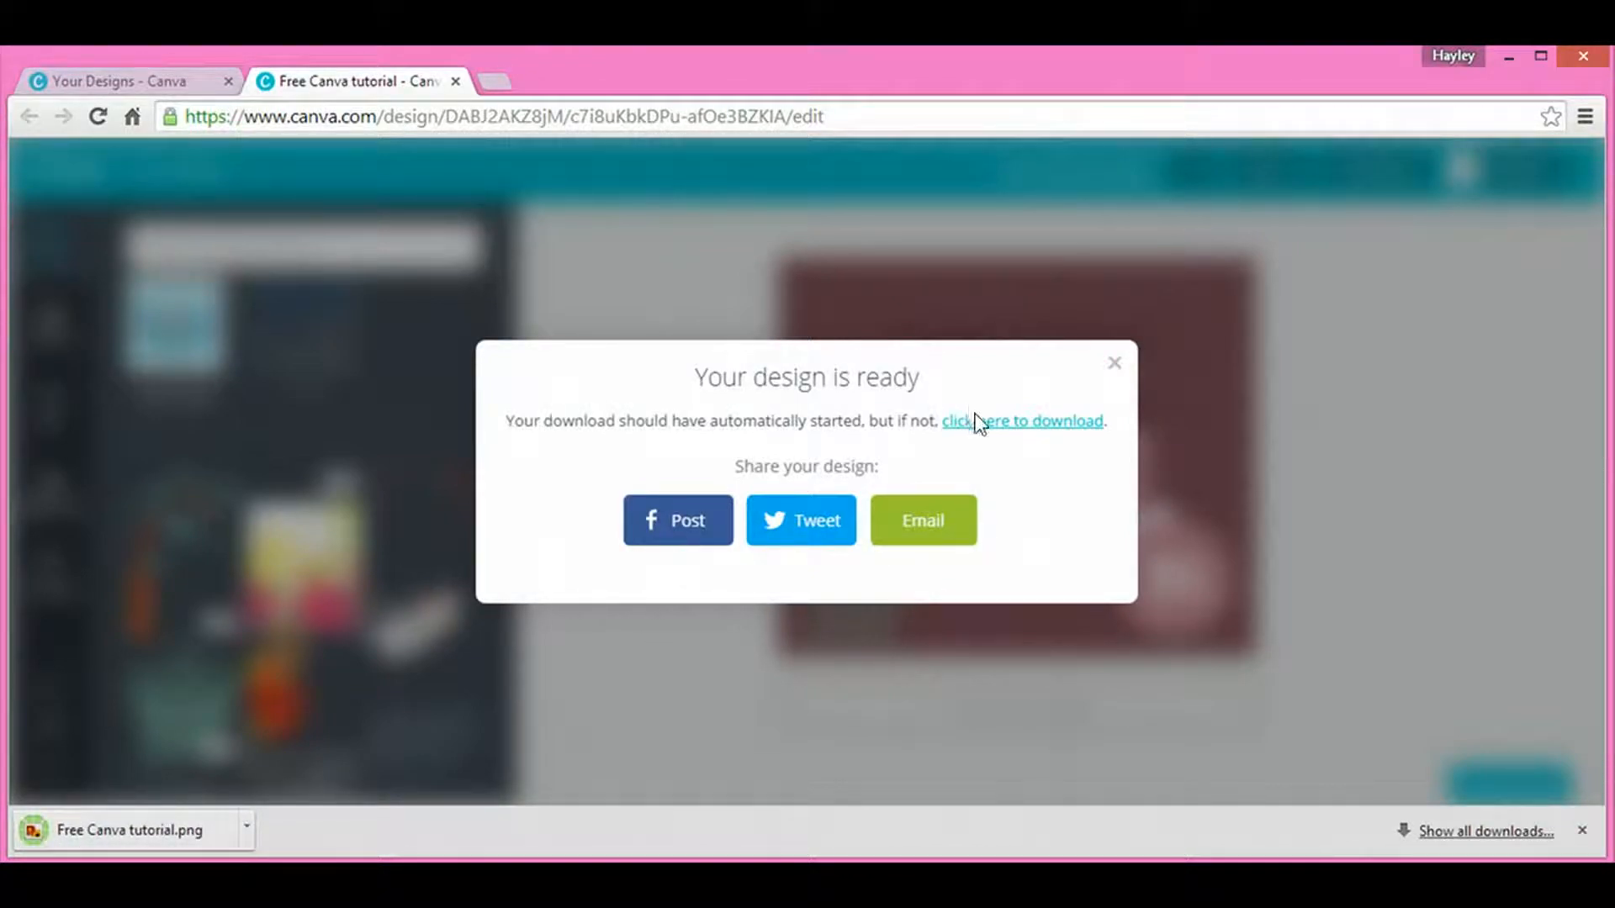
pyautogui.click(1116, 366)
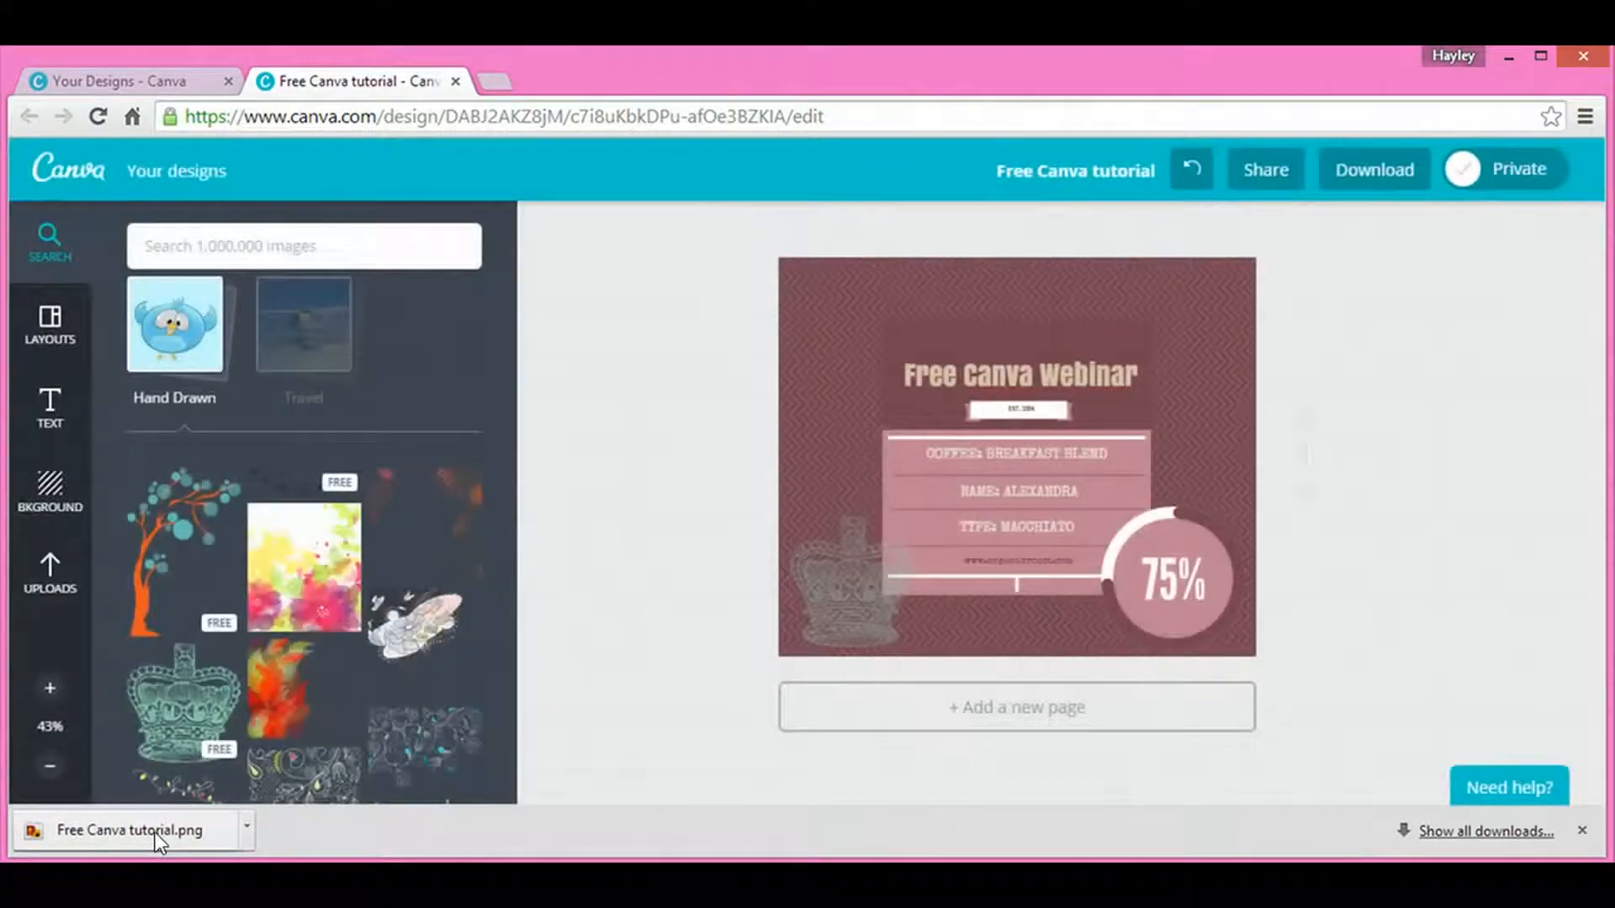
pyautogui.click(154, 833)
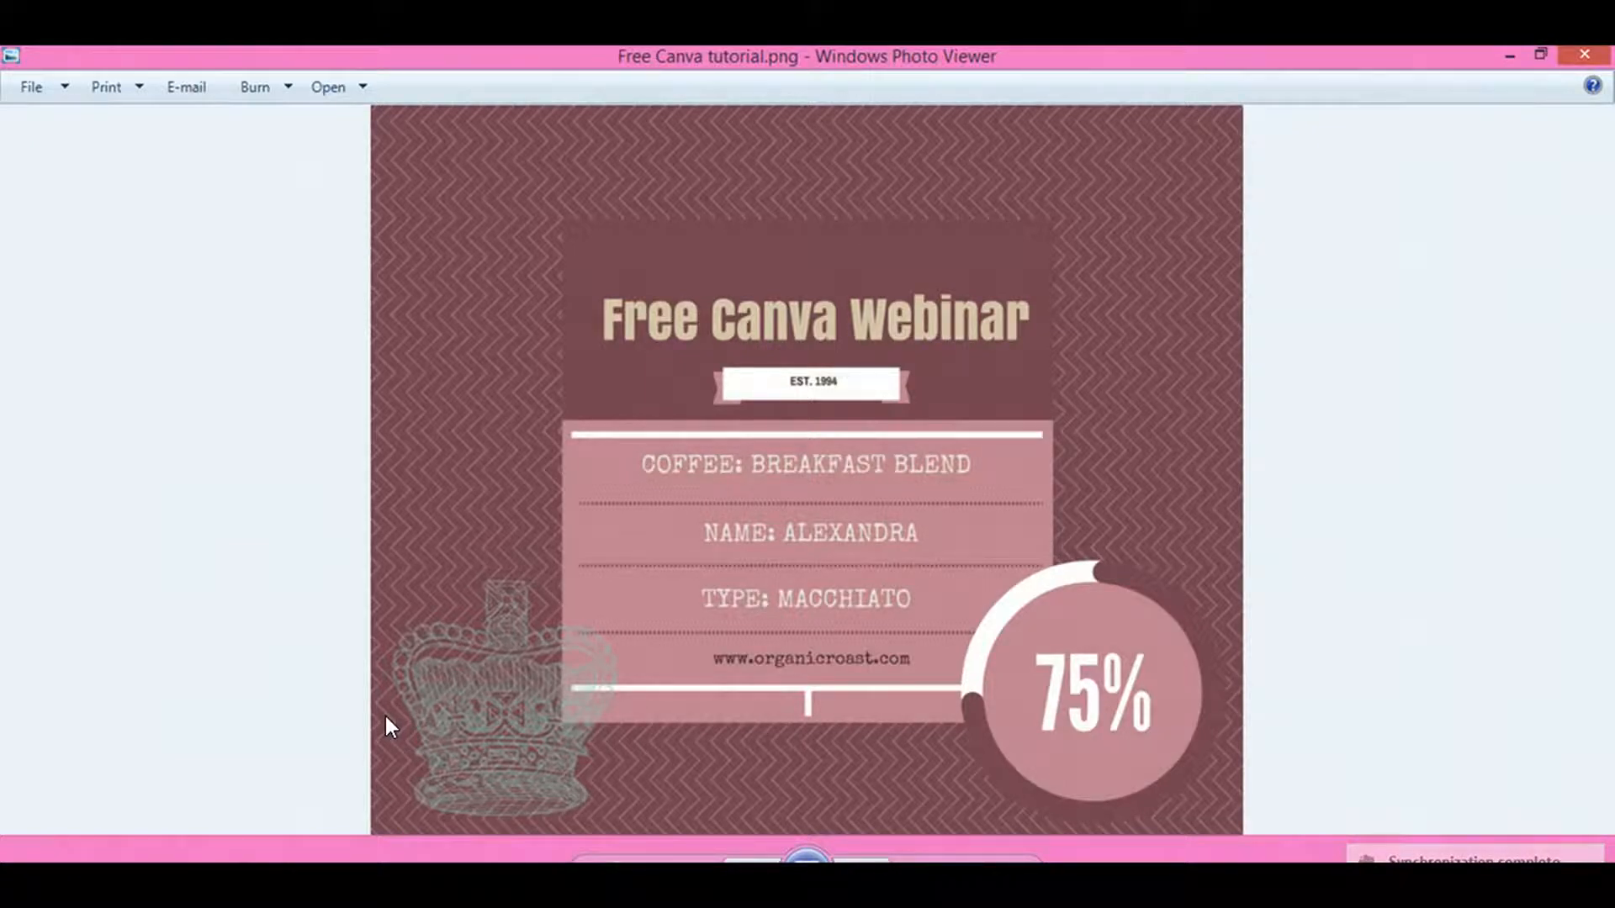
pyautogui.click(1585, 56)
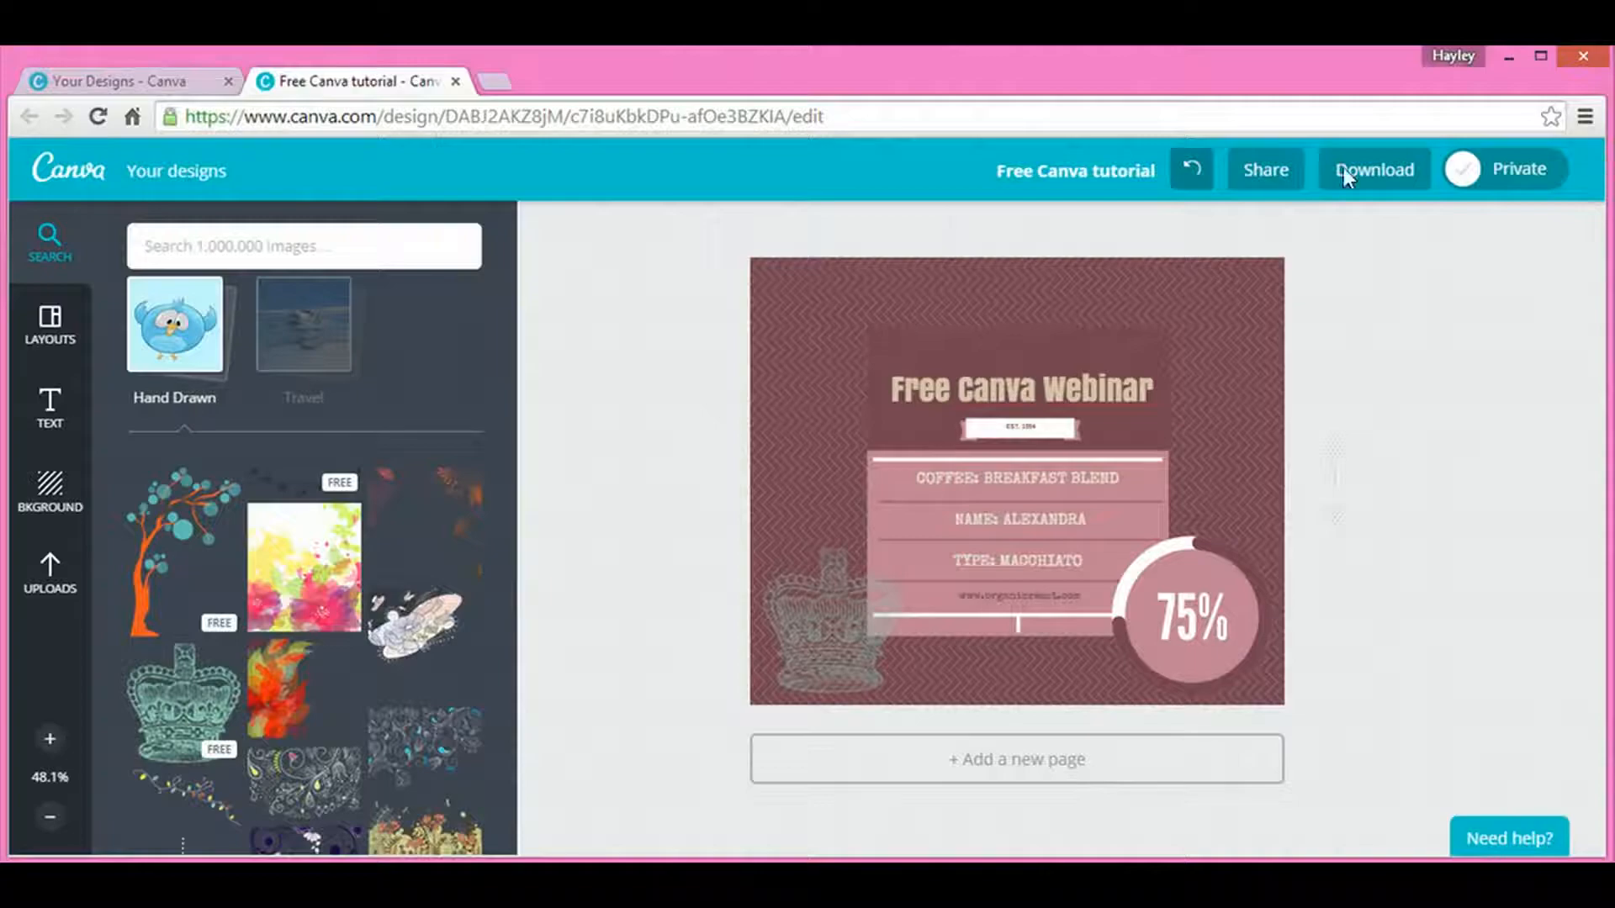
# Step: Start sharing the design on Twitter to review the suggested tweet, and close the window without sending it
pyautogui.click(1261, 177)
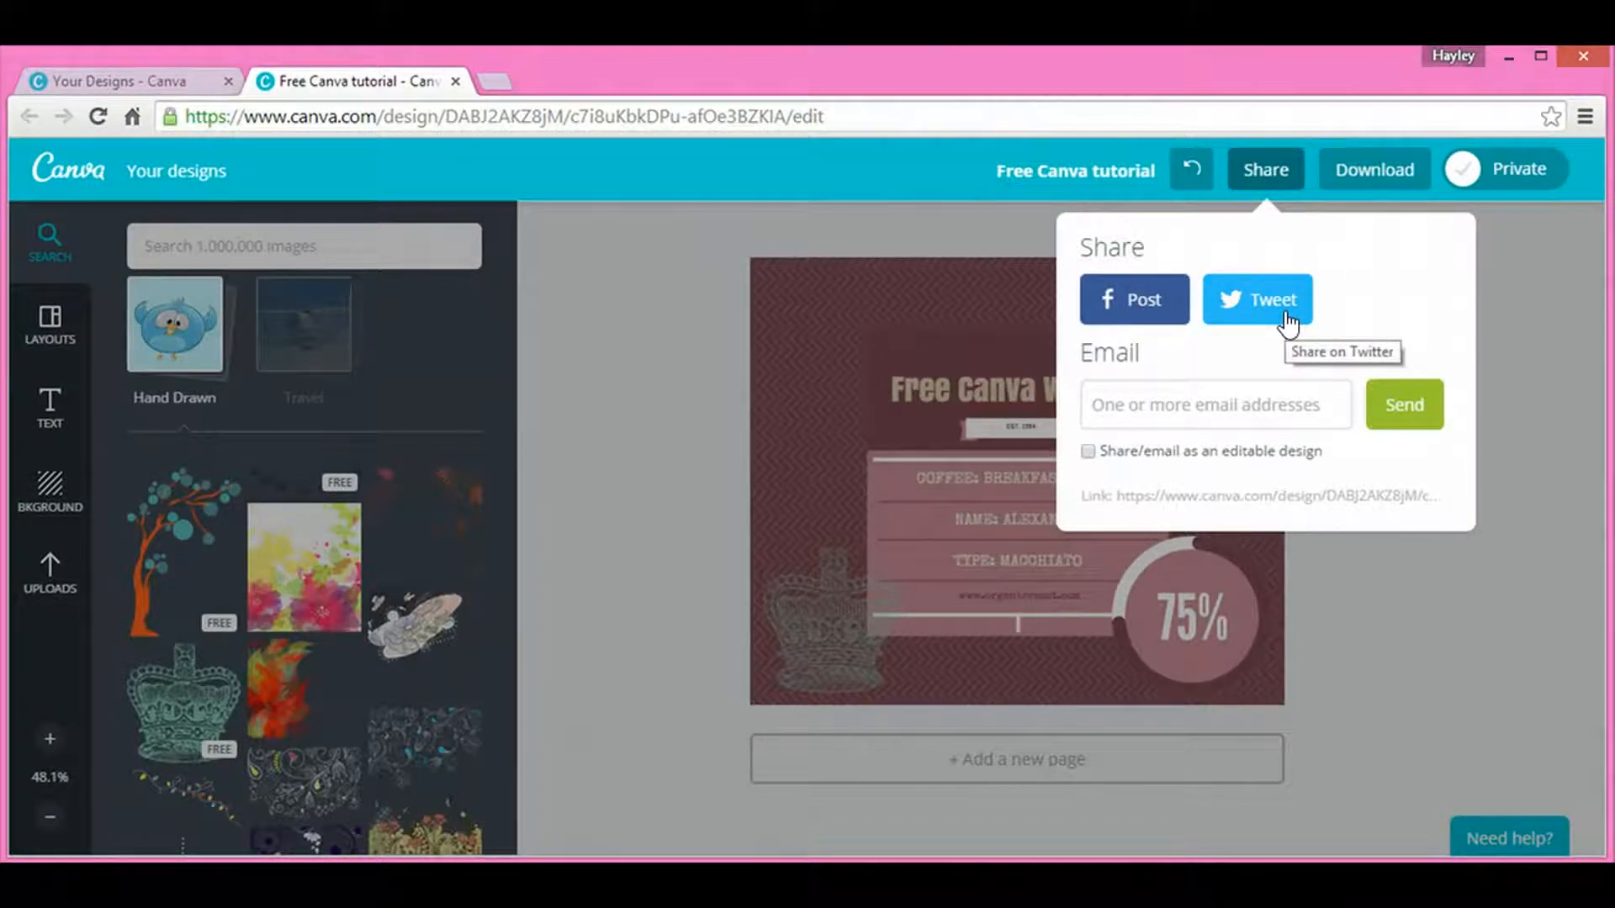
pyautogui.click(1280, 318)
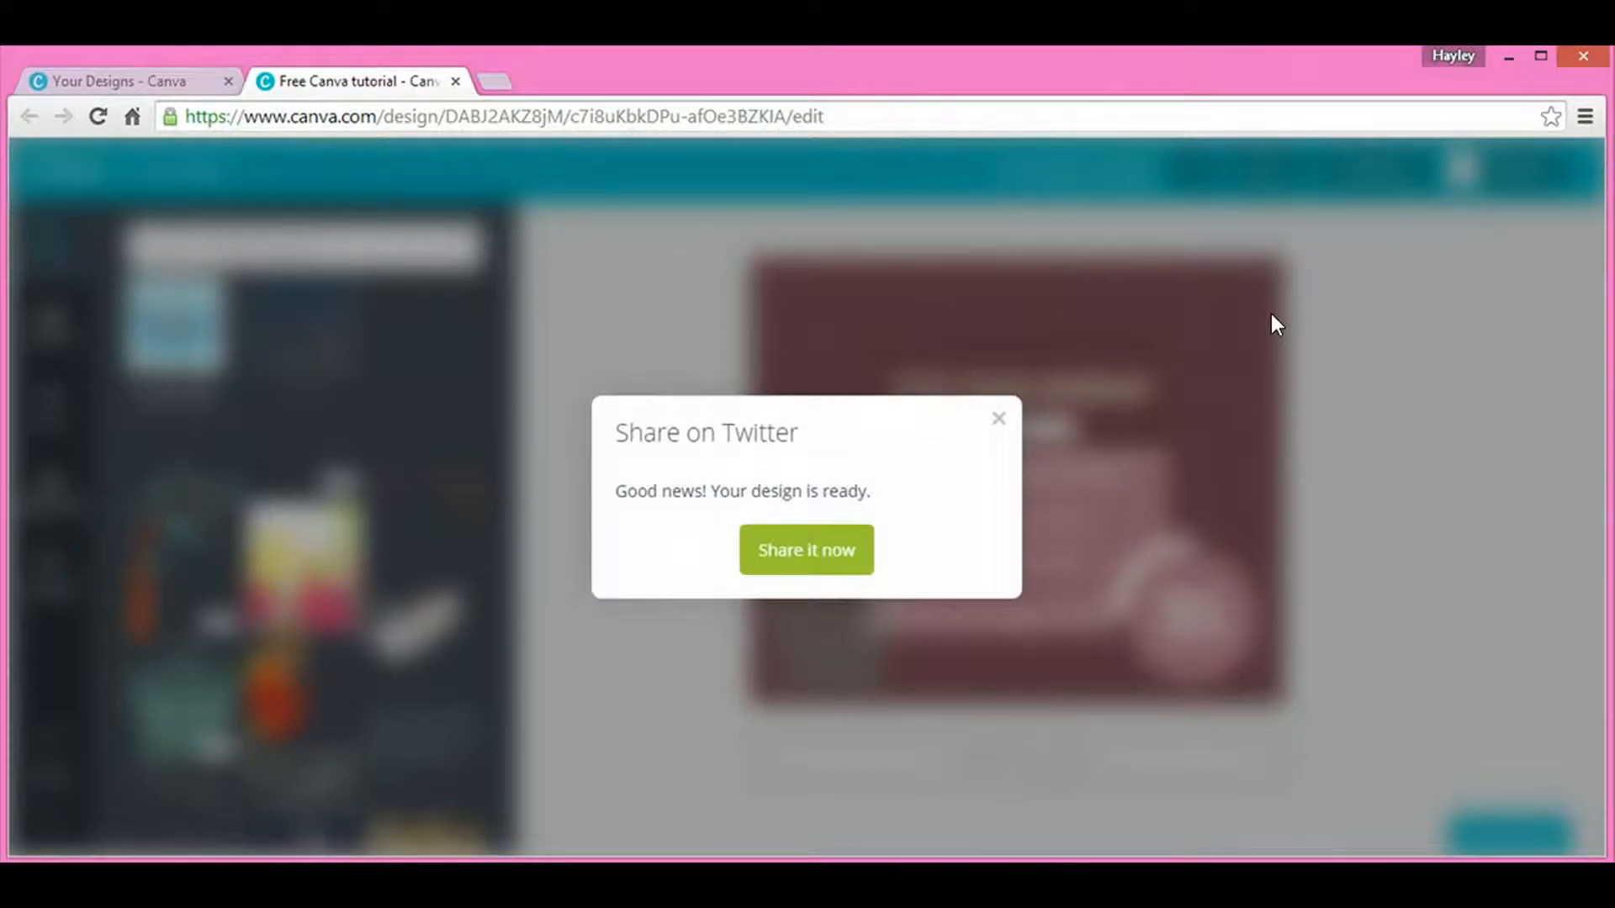
pyautogui.click(823, 553)
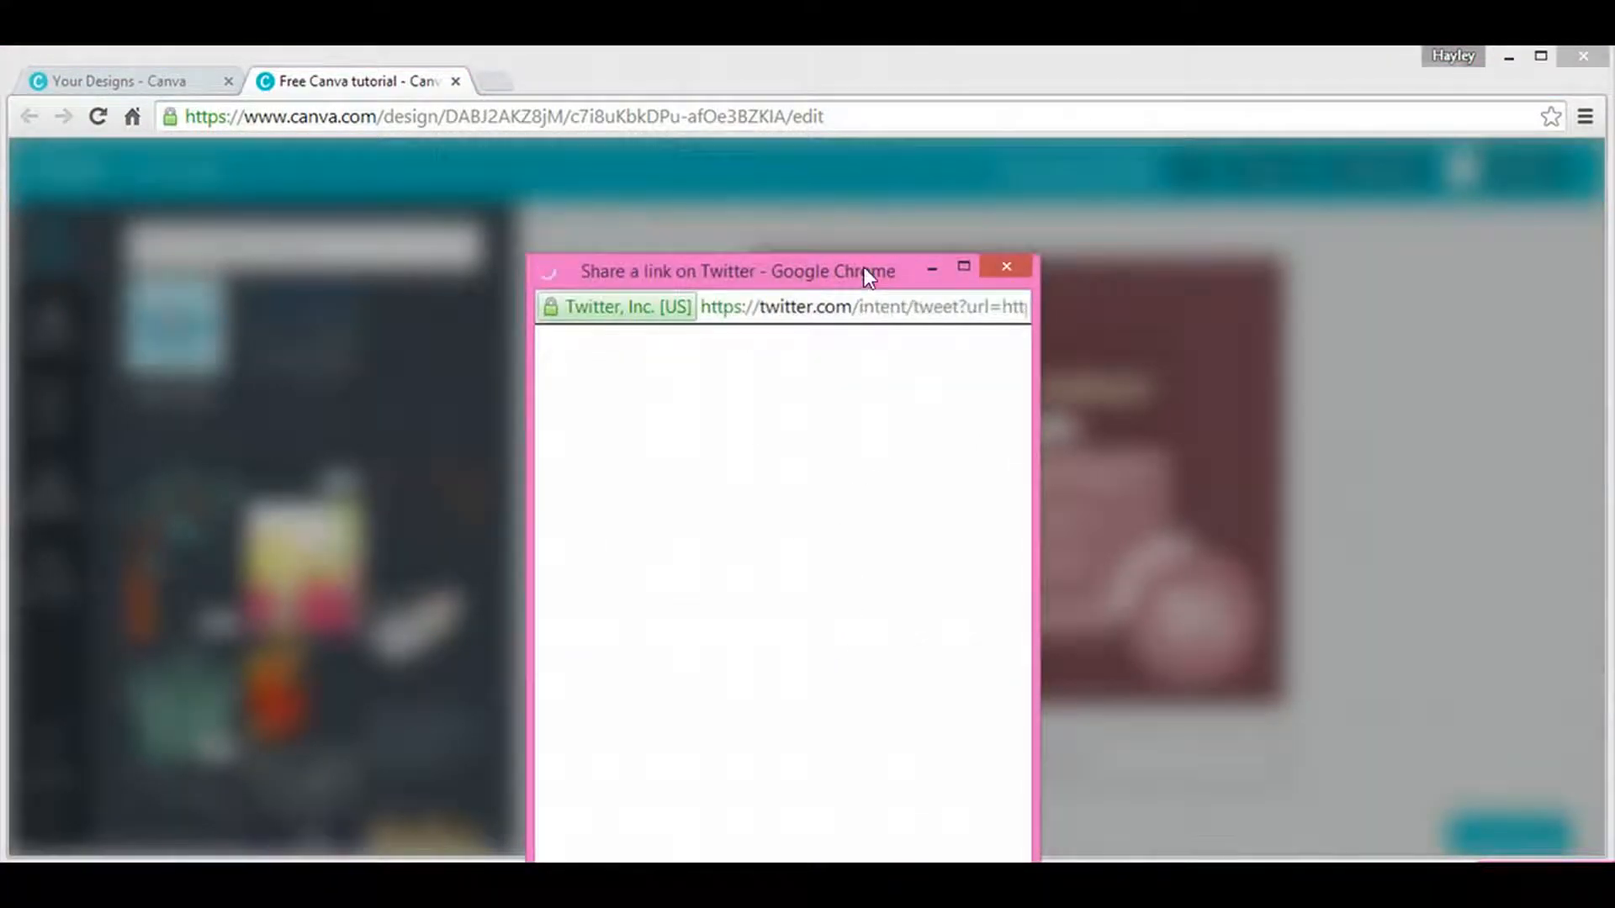
pyautogui.moveTo(864, 265); pyautogui.dragTo(820, 95)
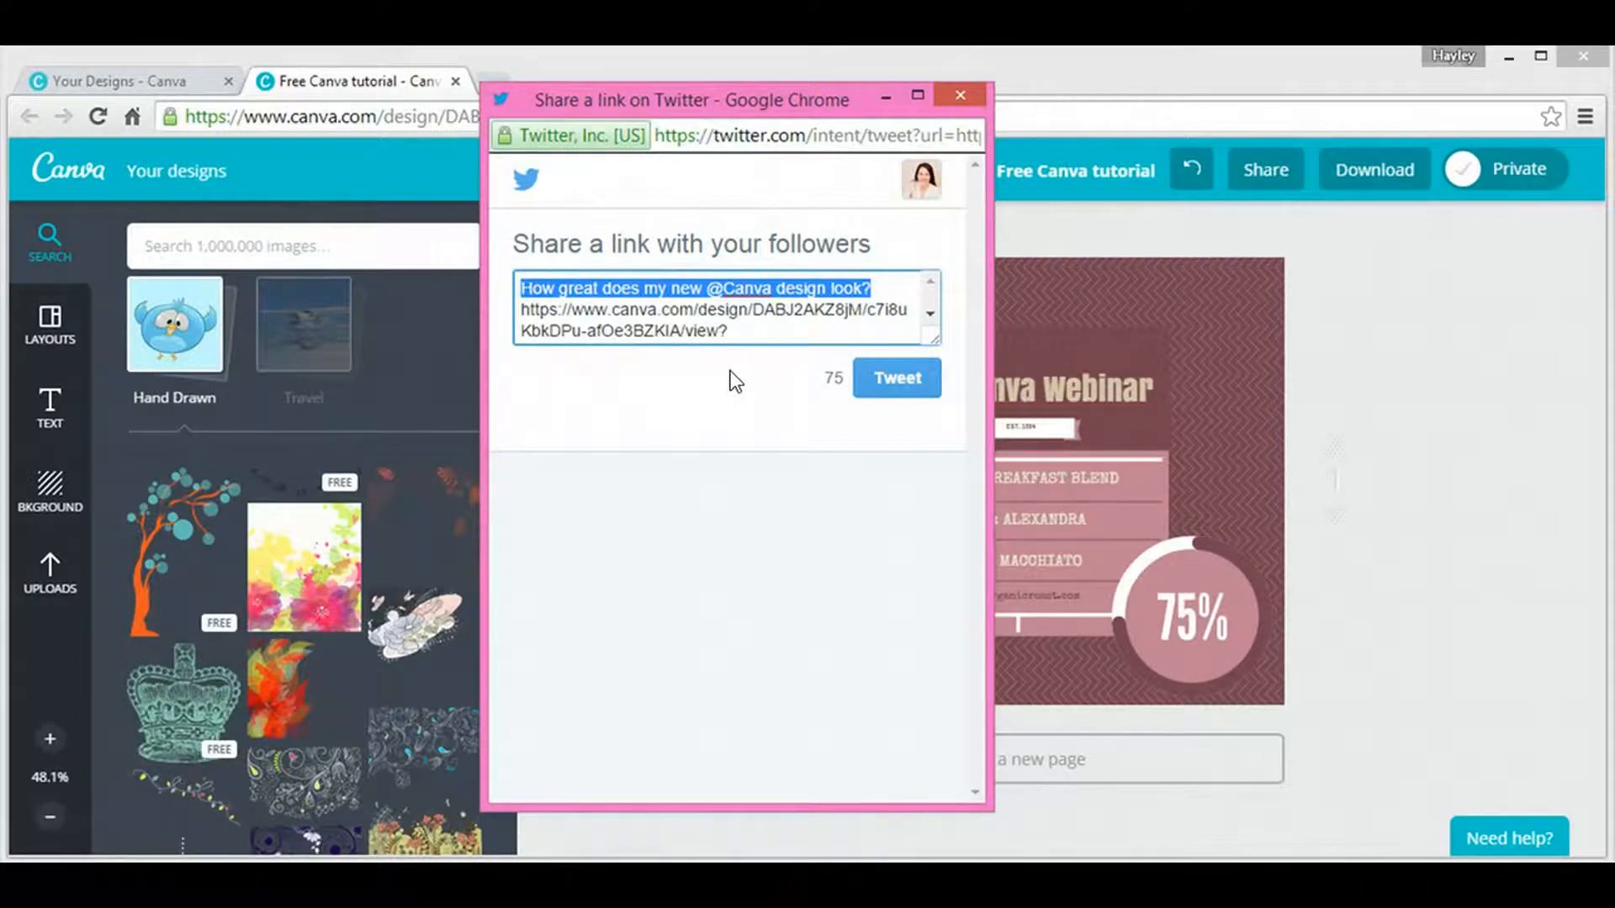
pyautogui.click(959, 99)
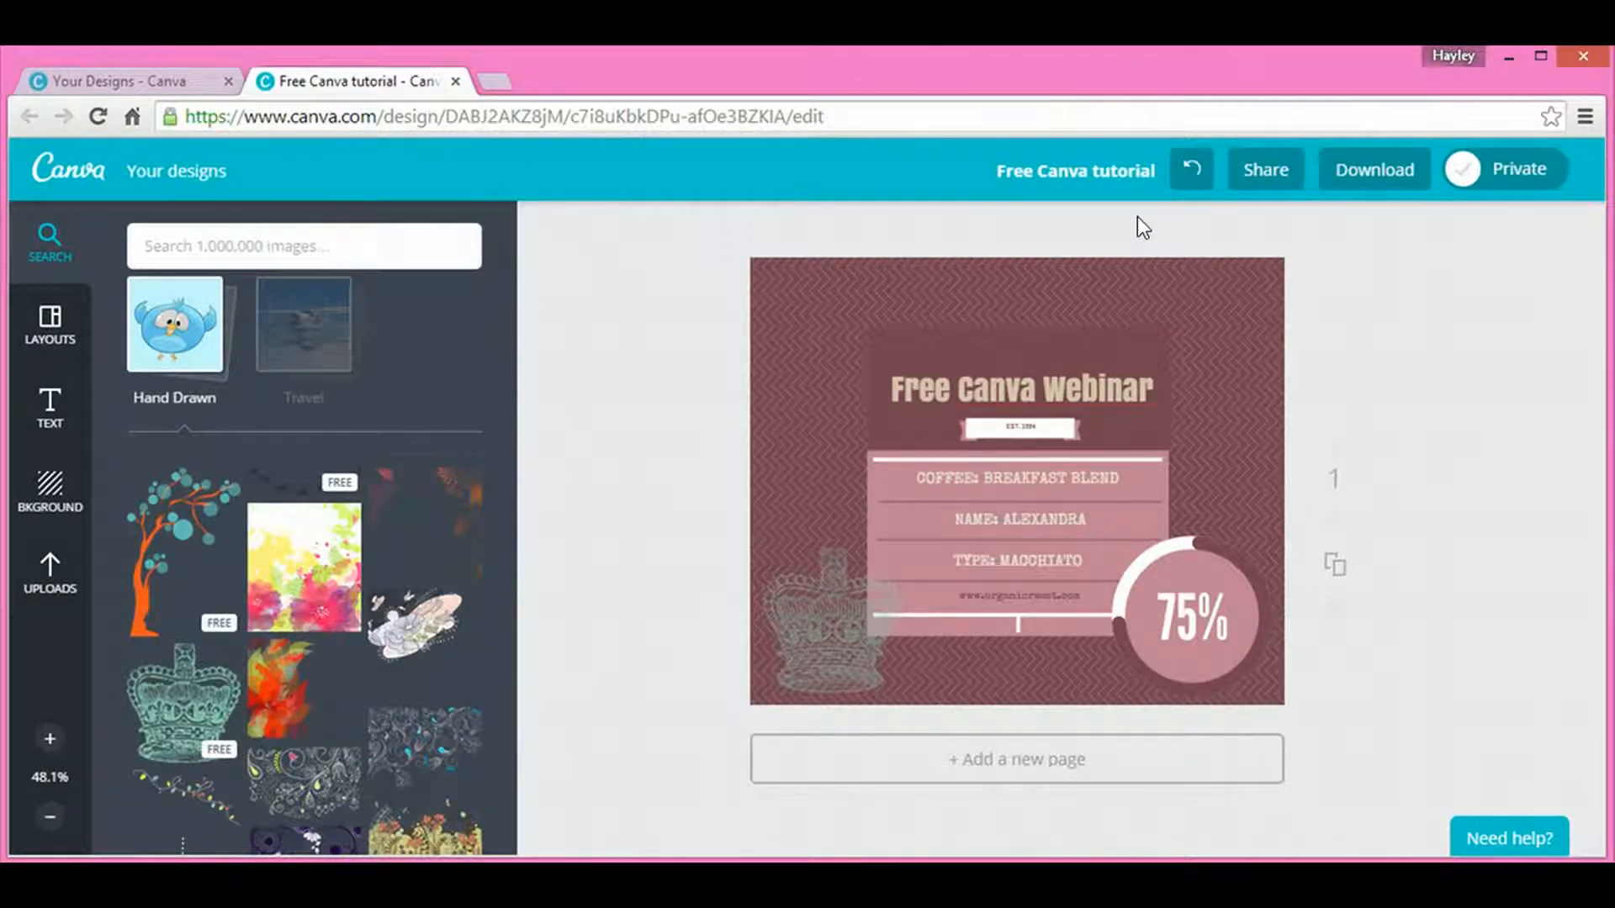
# Step: Rename the design as Facebook Canva Webinar 1
pyautogui.click(1091, 178)
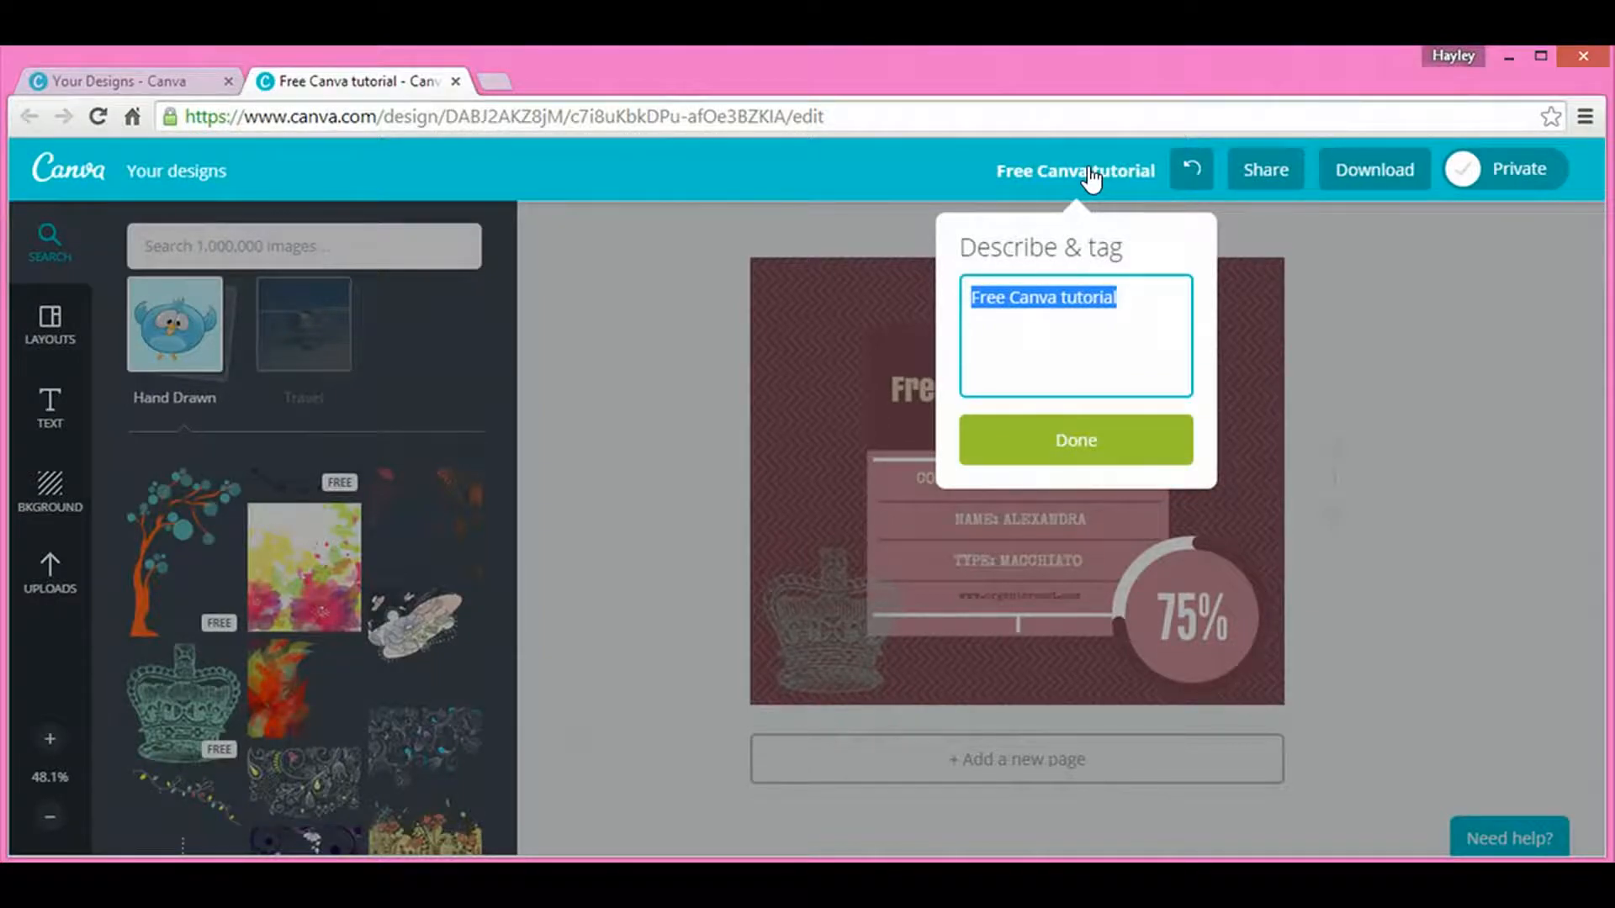
pyautogui.write('Facebook ')
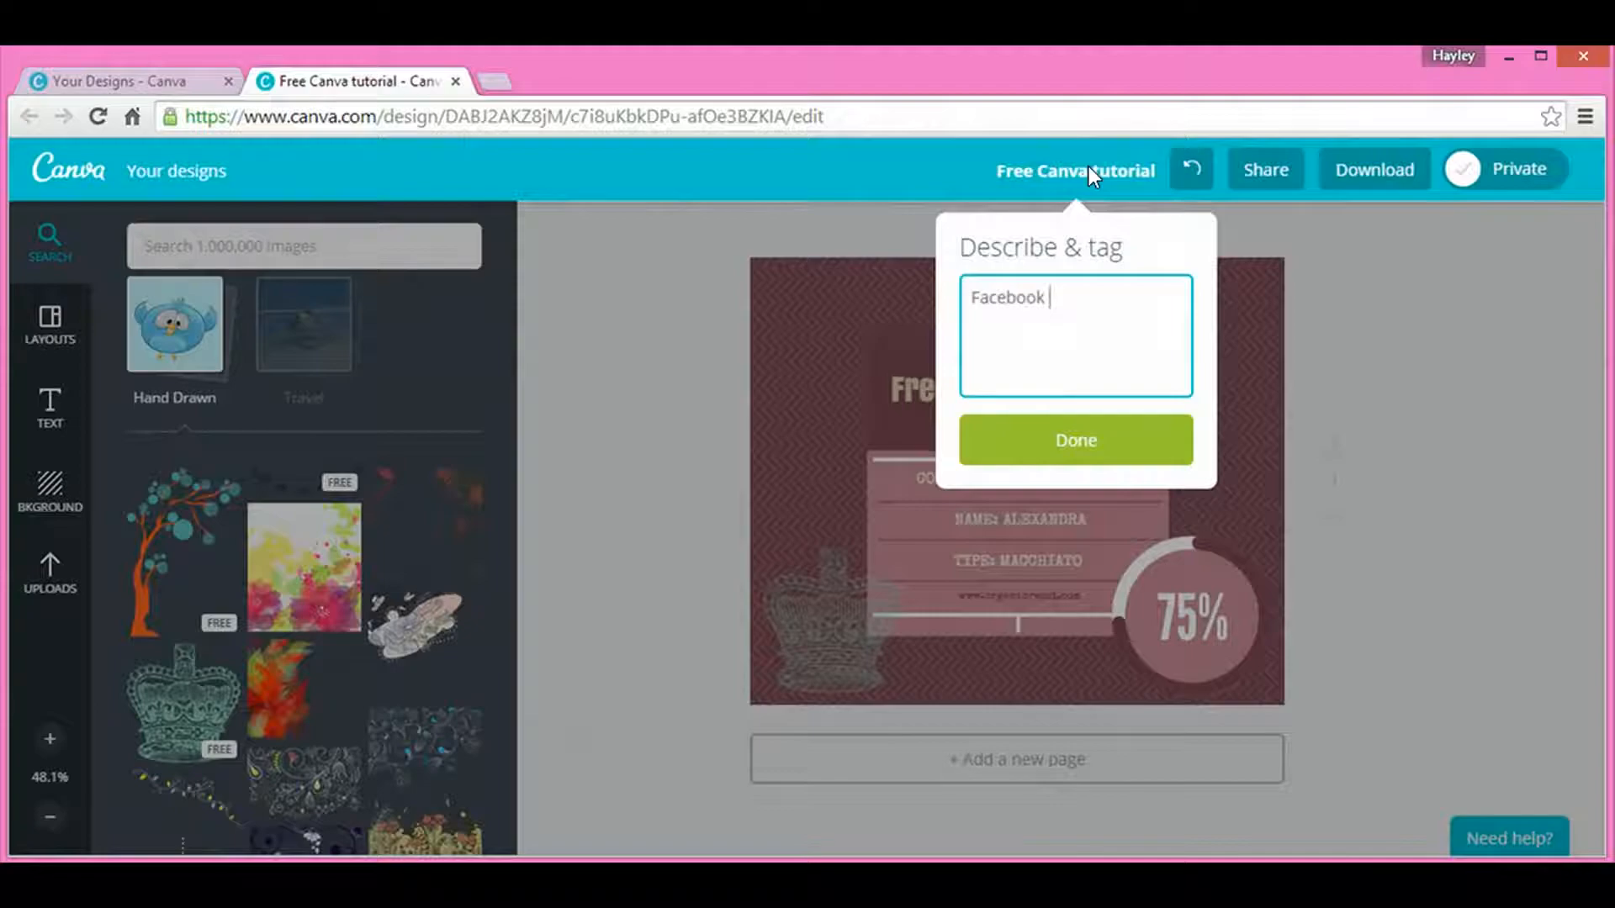
pyautogui.write('Canva Wedbin')
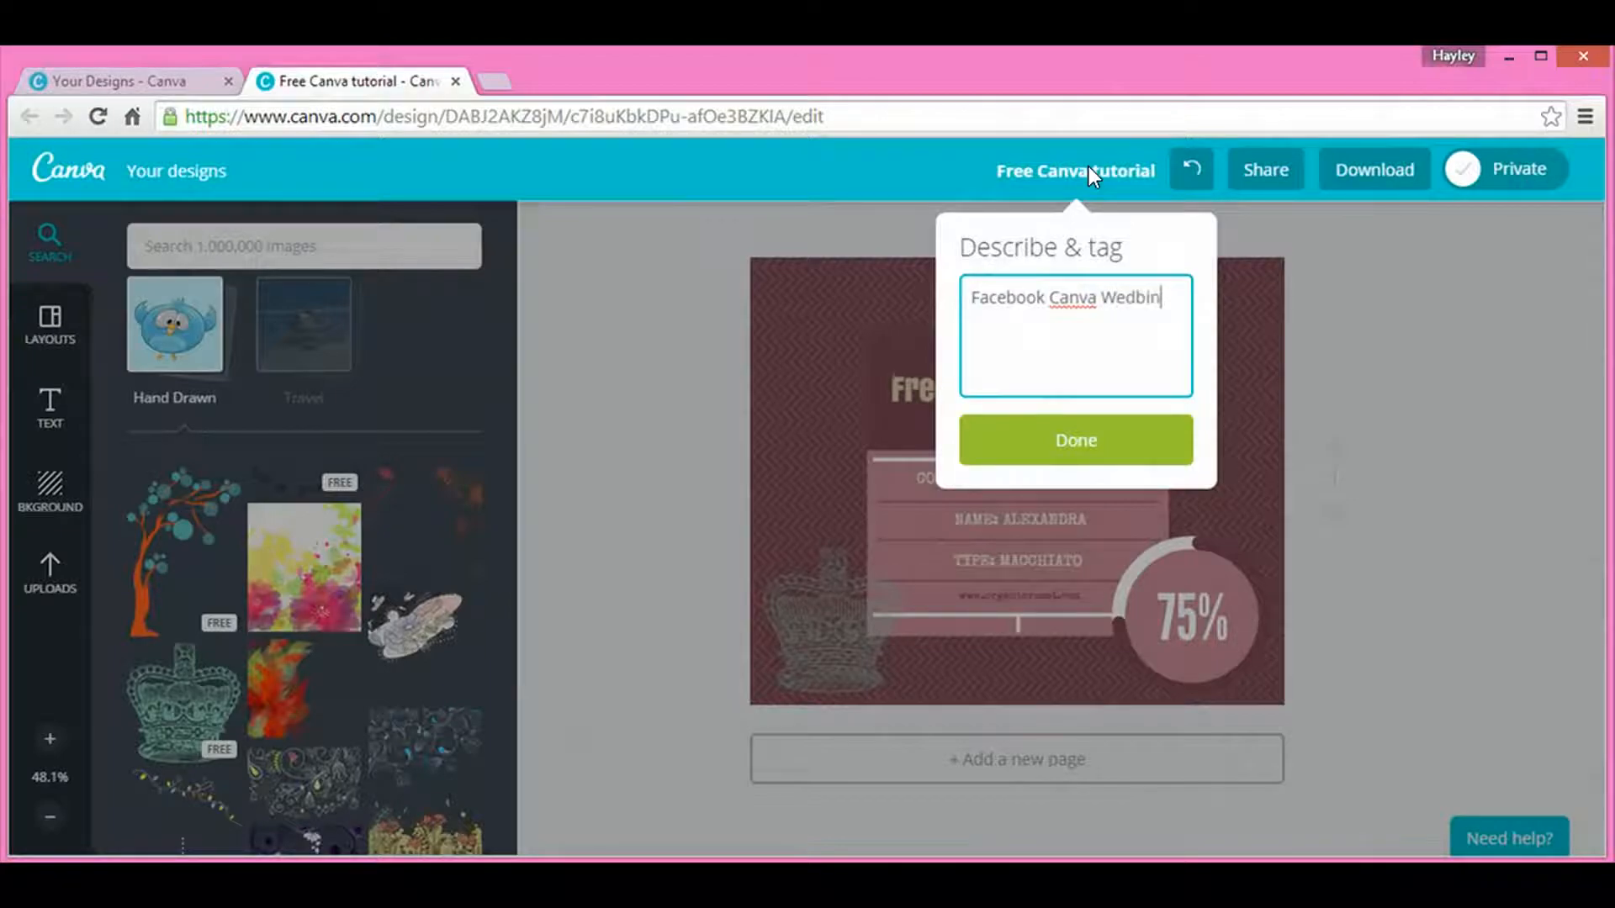
pyautogui.press('BackSpace')
pyautogui.press('BackSpace')
pyautogui.write('binar 1')
pyautogui.click(1098, 456)
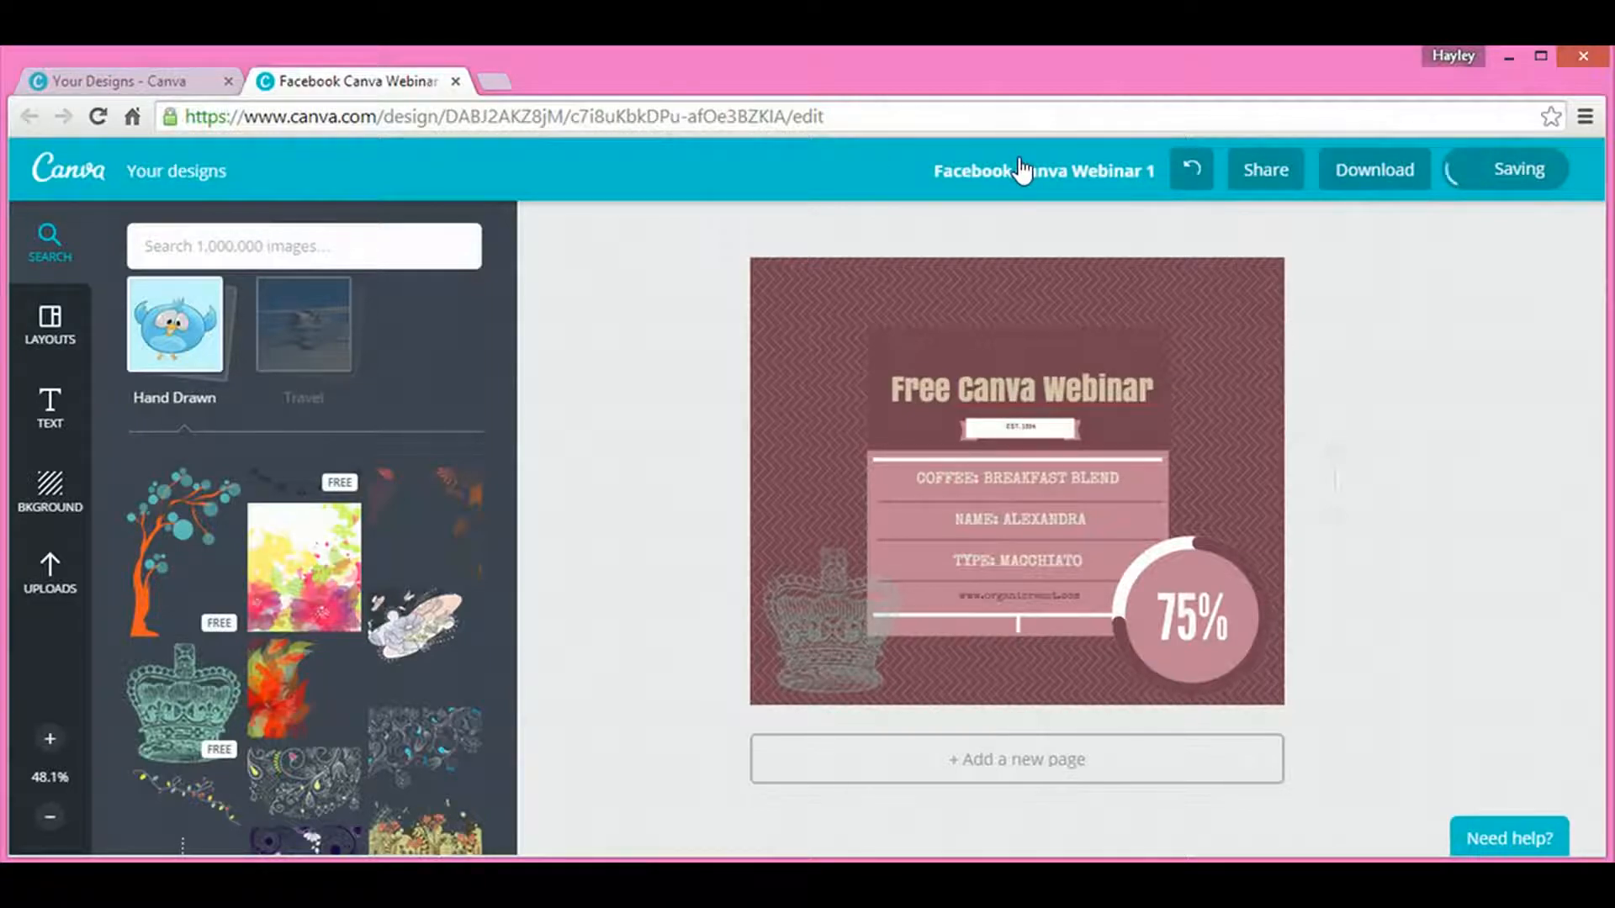
# Step: Add the hashtags #canva #webinar on a new line below the design's title
pyautogui.click(1145, 176)
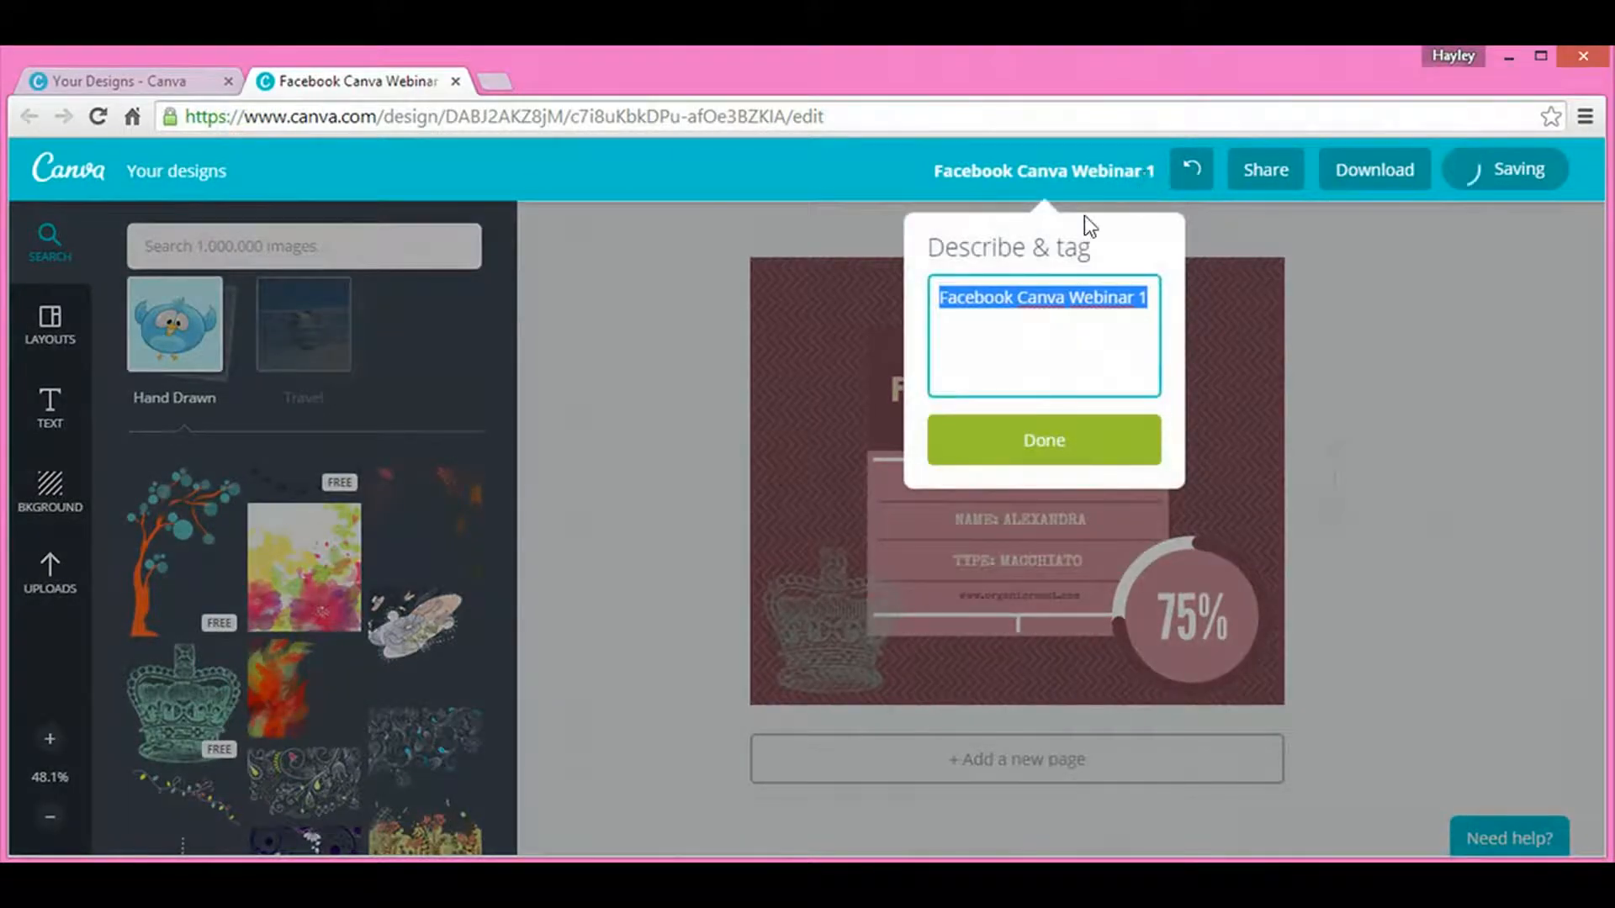
pyautogui.click(1156, 301)
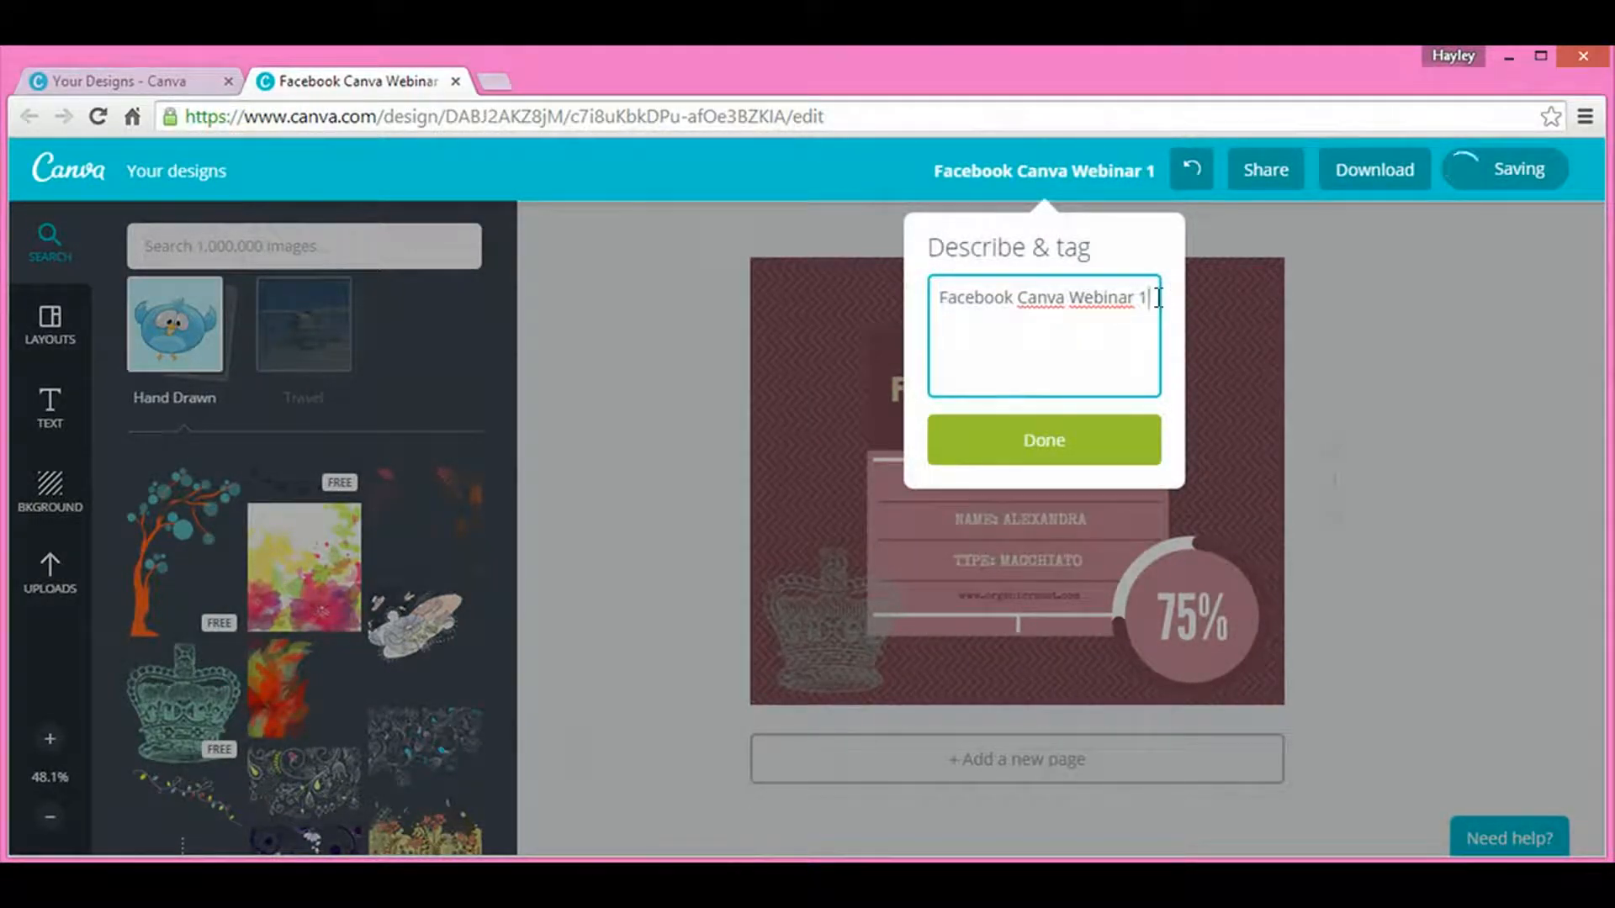
pyautogui.press('Return')
pyautogui.write('#canva #webinar')
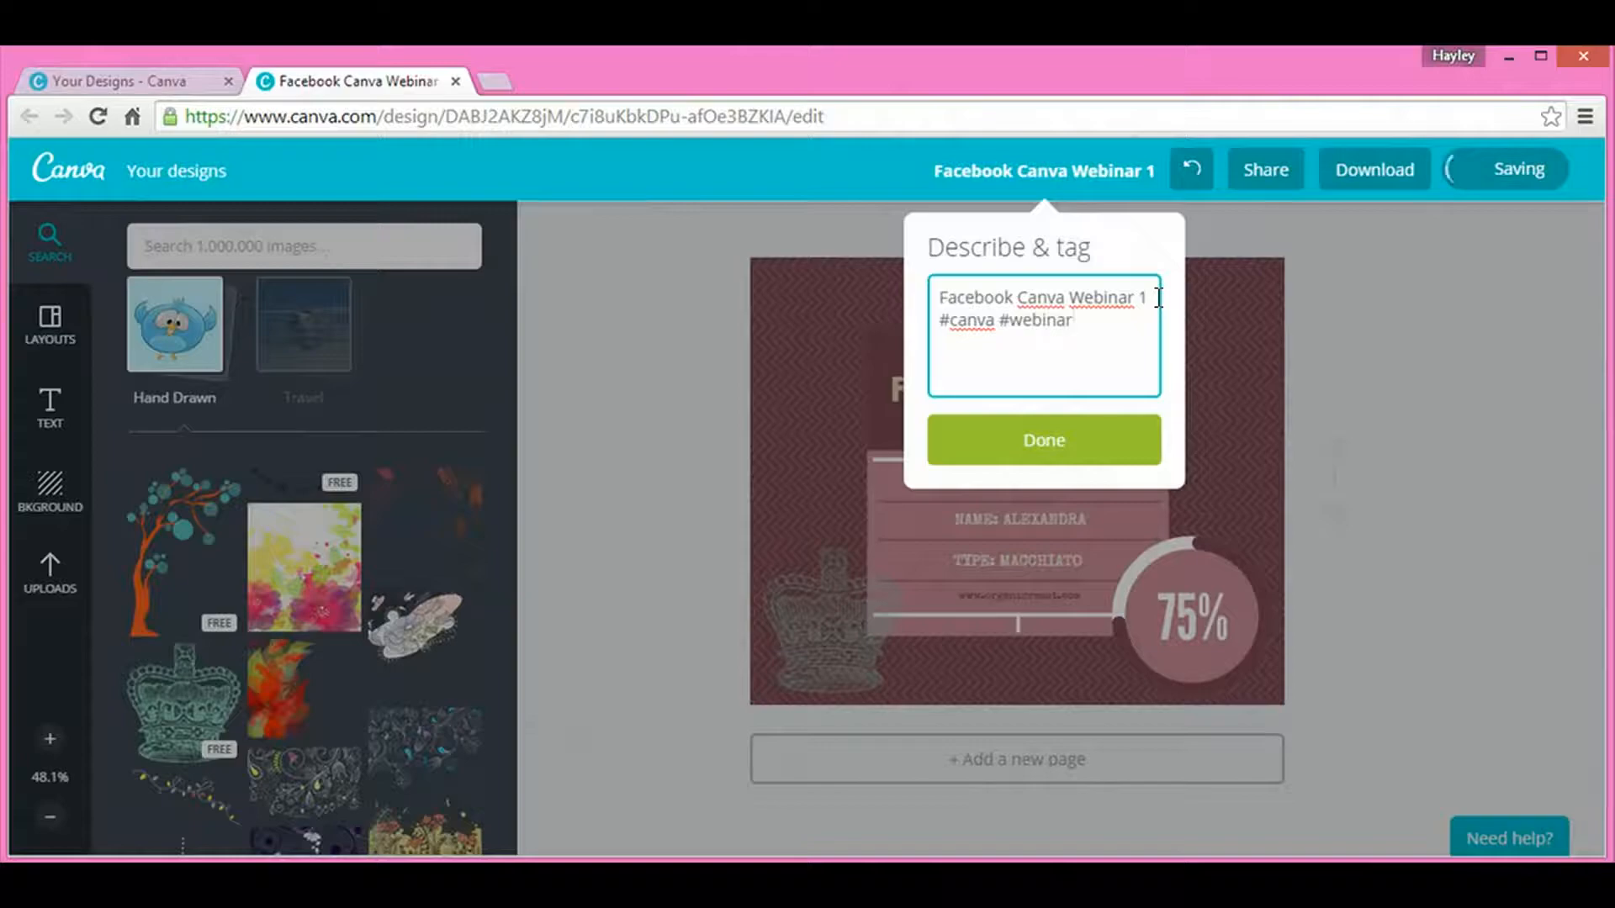
pyautogui.click(1259, 229)
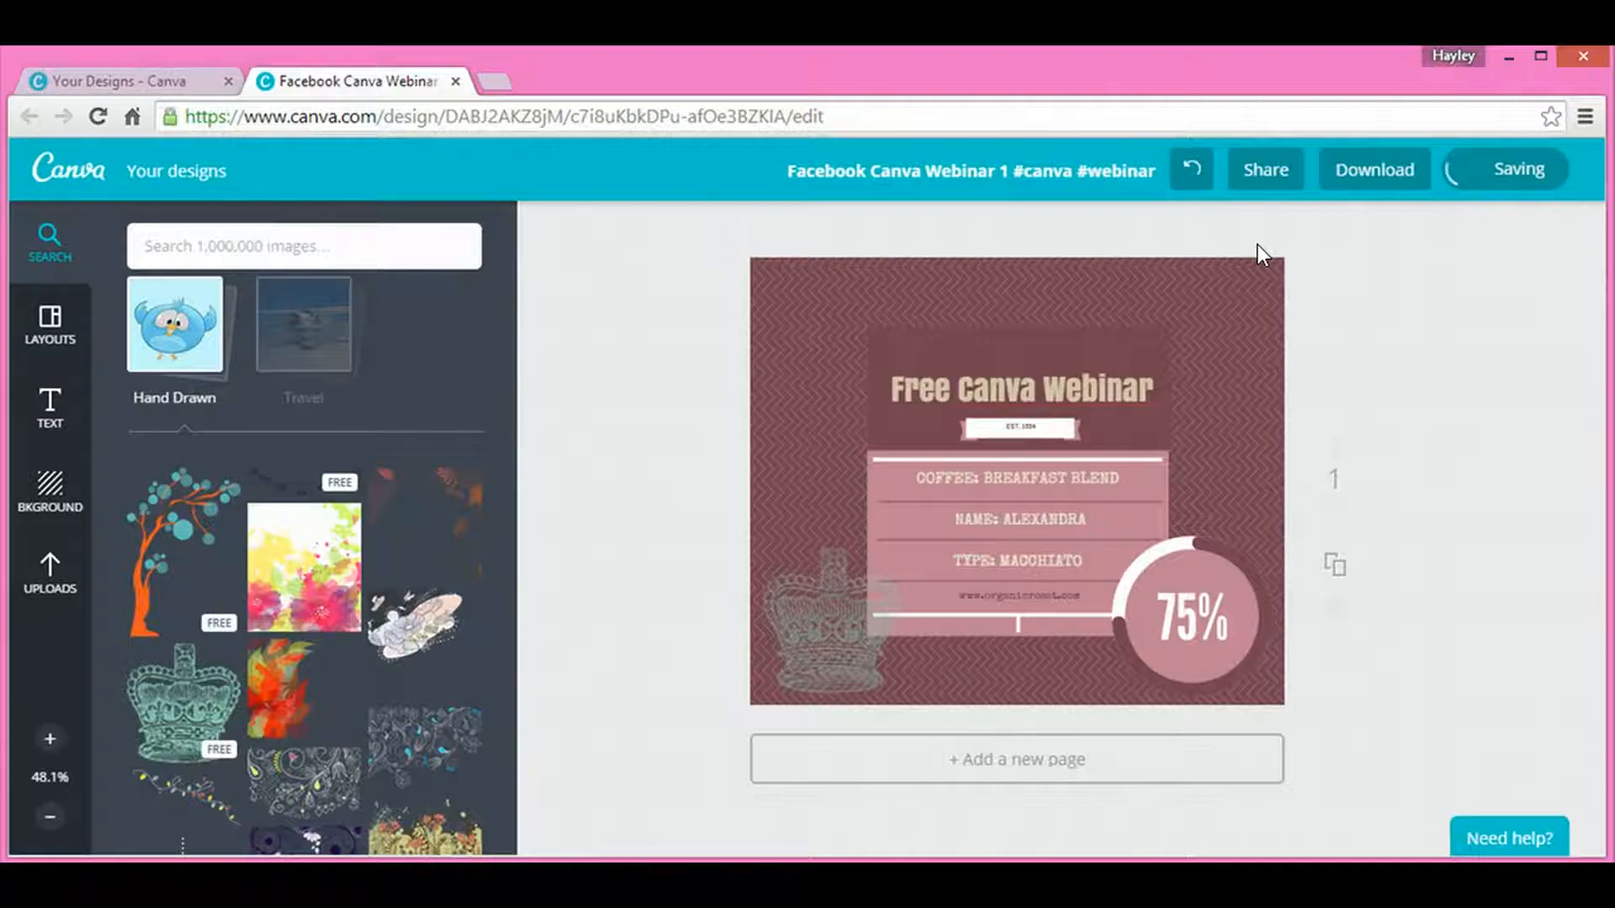
# Step: Review the download formats and the page range and crop mark options, and close them without downloading
pyautogui.click(1373, 176)
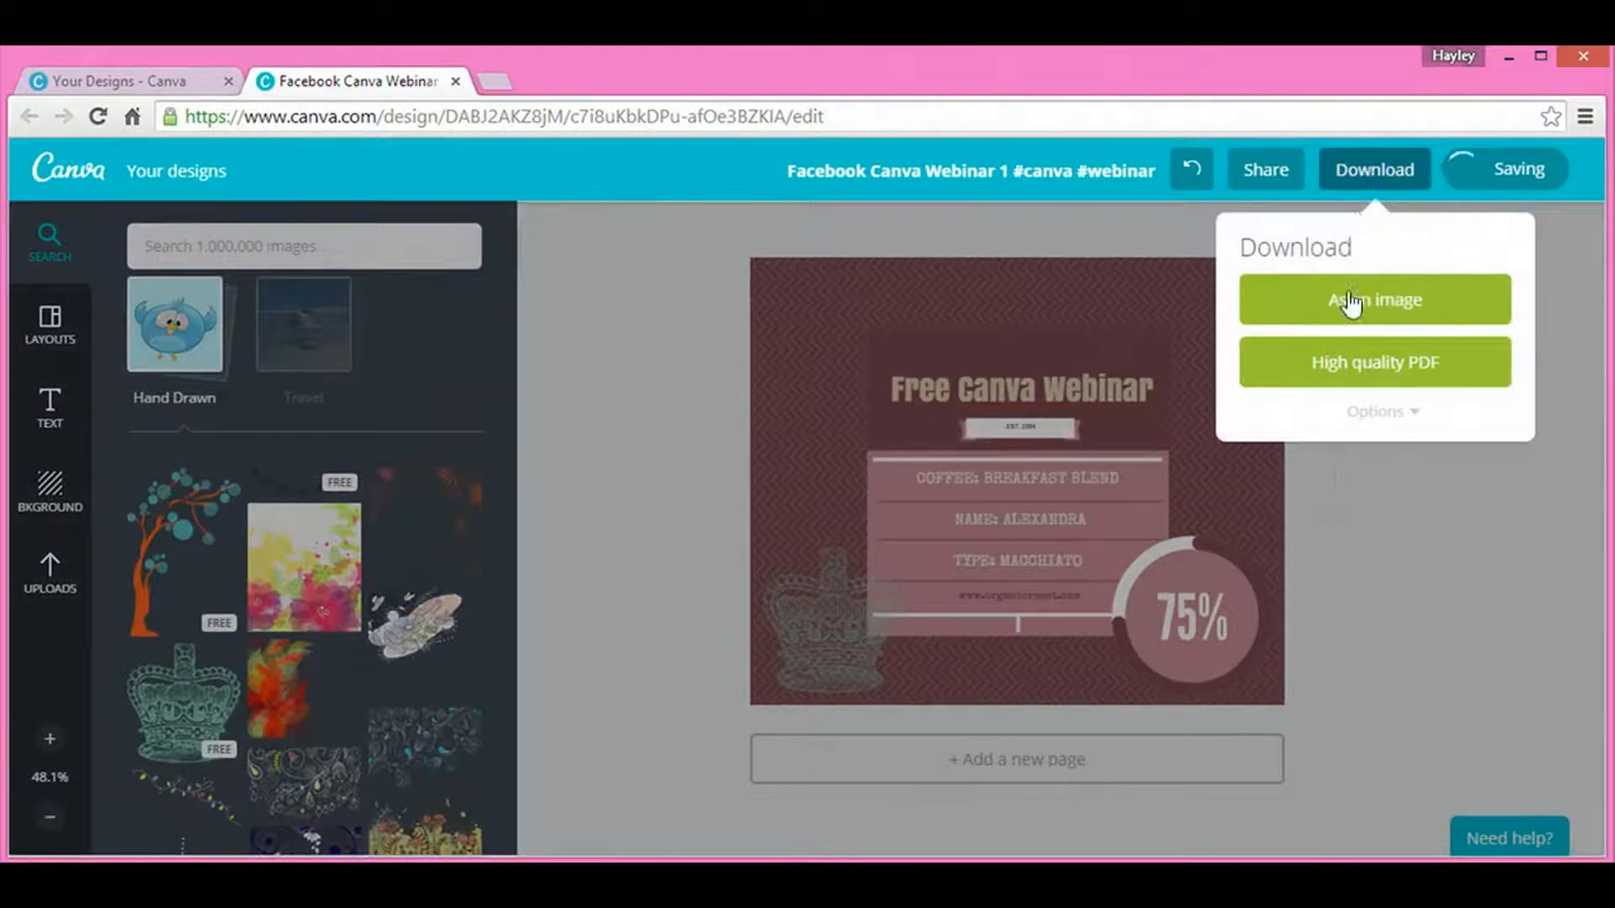
pyautogui.click(1383, 413)
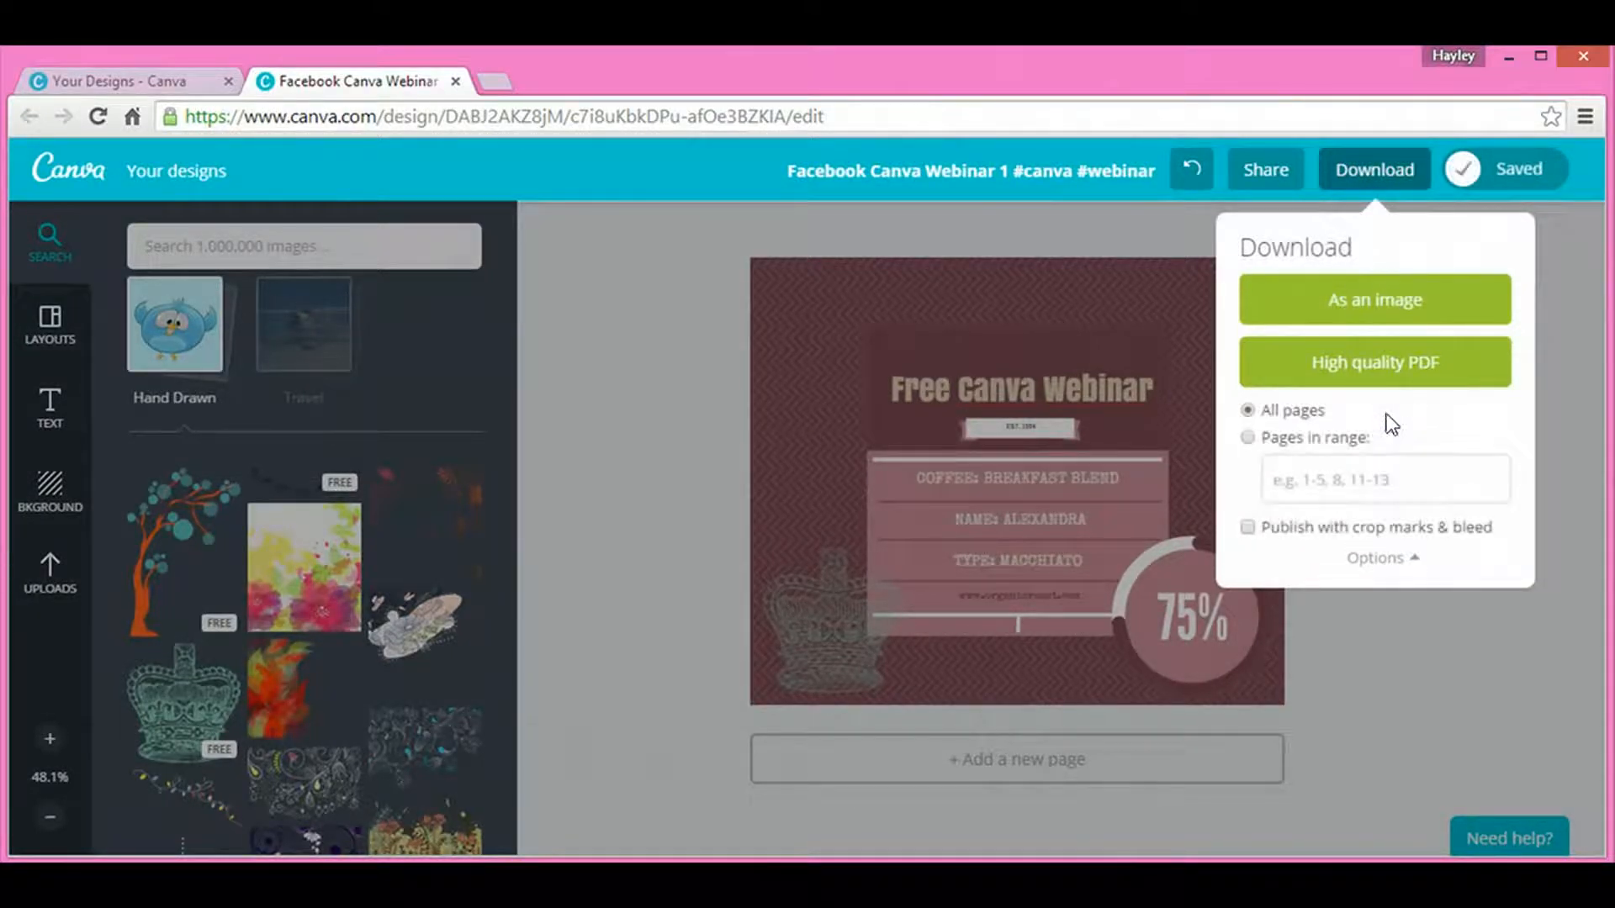
pyautogui.rightClick(1386, 414)
pyautogui.press('Escape')
pyautogui.click(1462, 639)
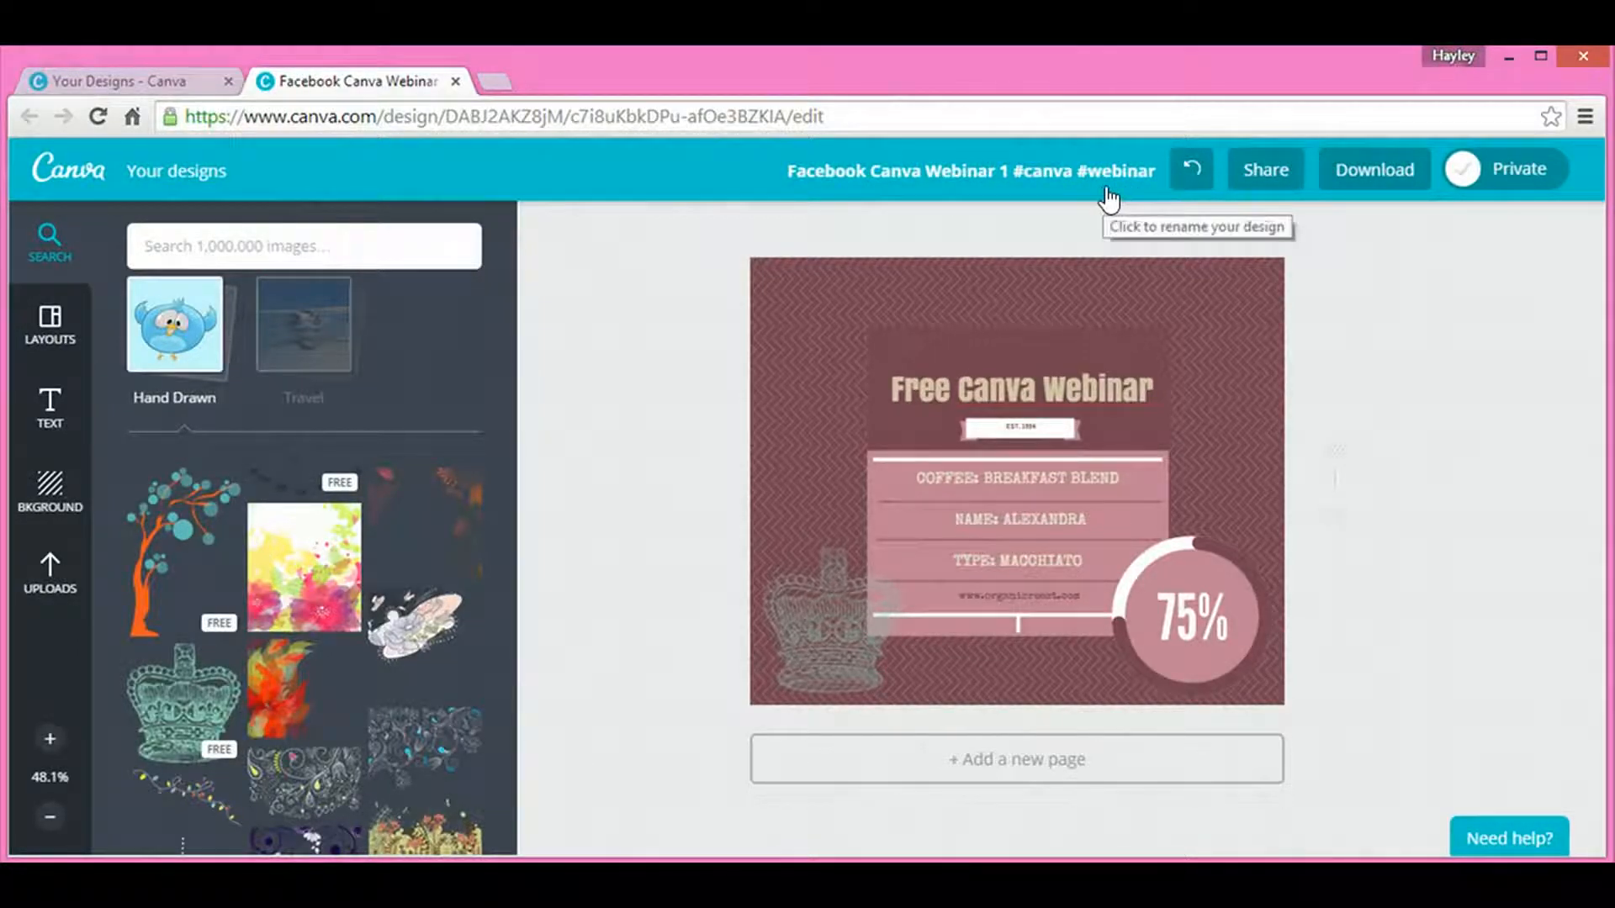
# Step: Make the design public with its existing title and hashtags, and set it back to private
pyautogui.click(1462, 172)
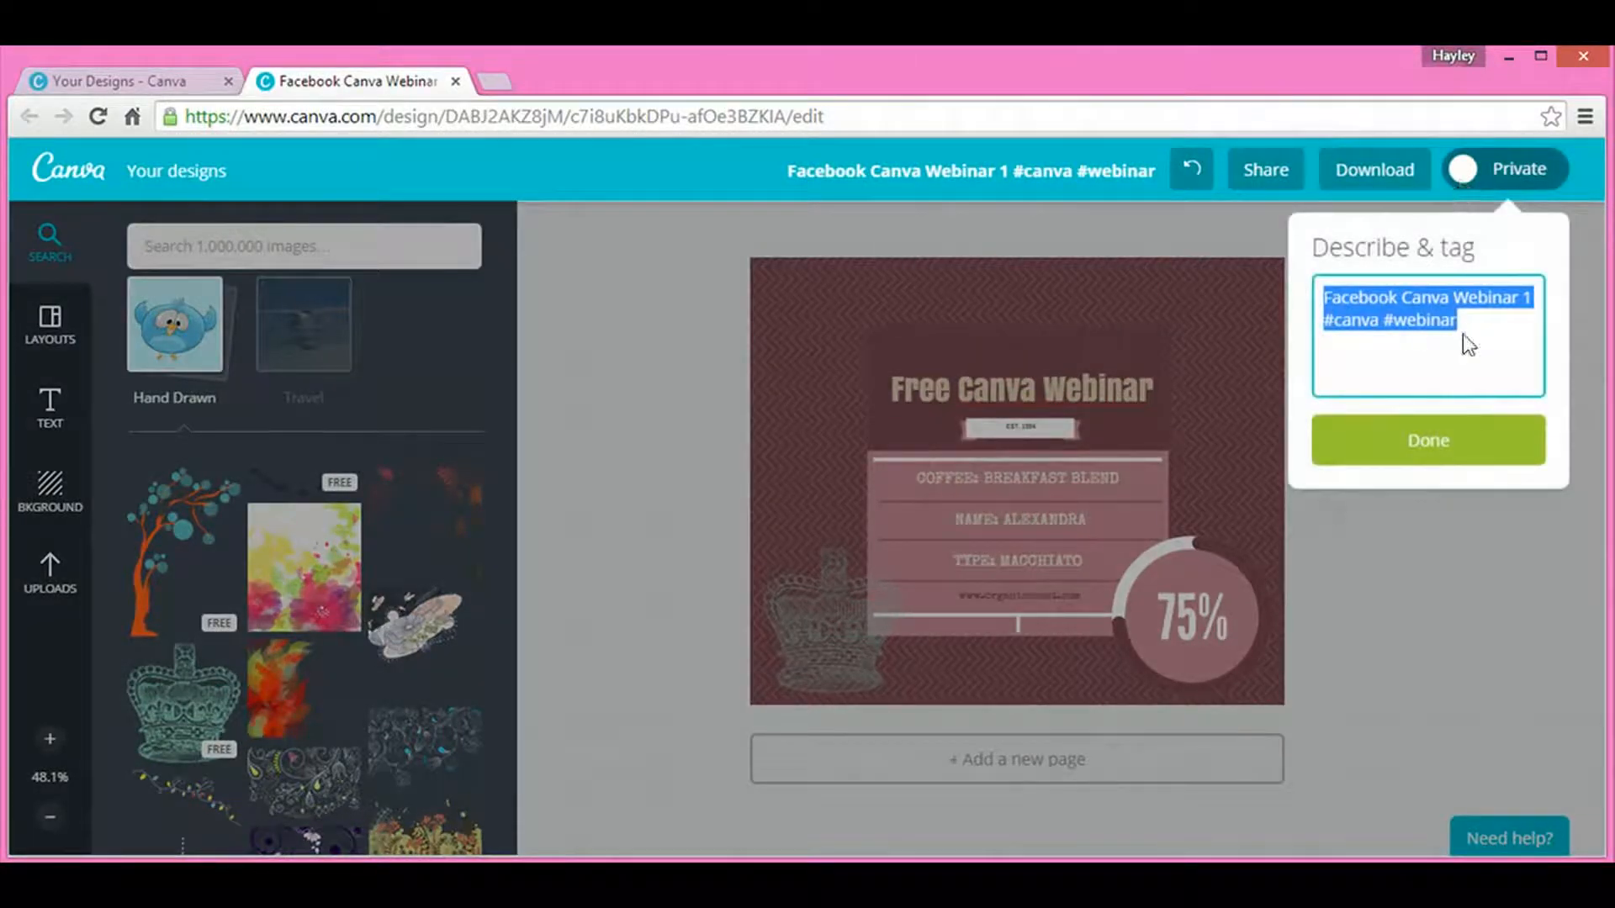
pyautogui.click(1473, 460)
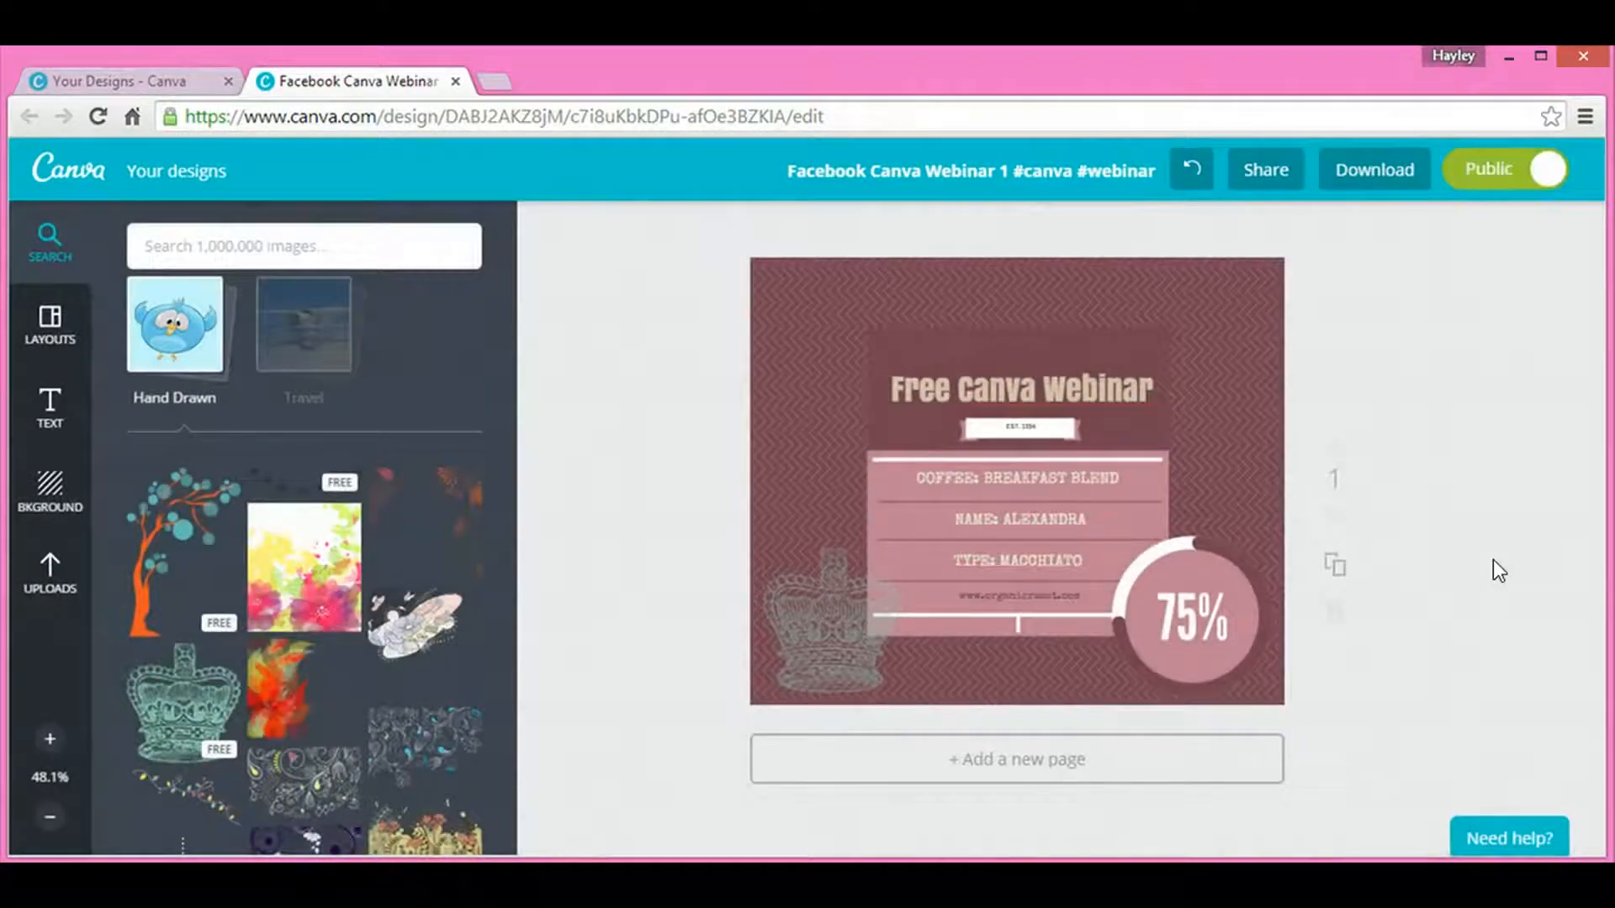
pyautogui.click(1546, 170)
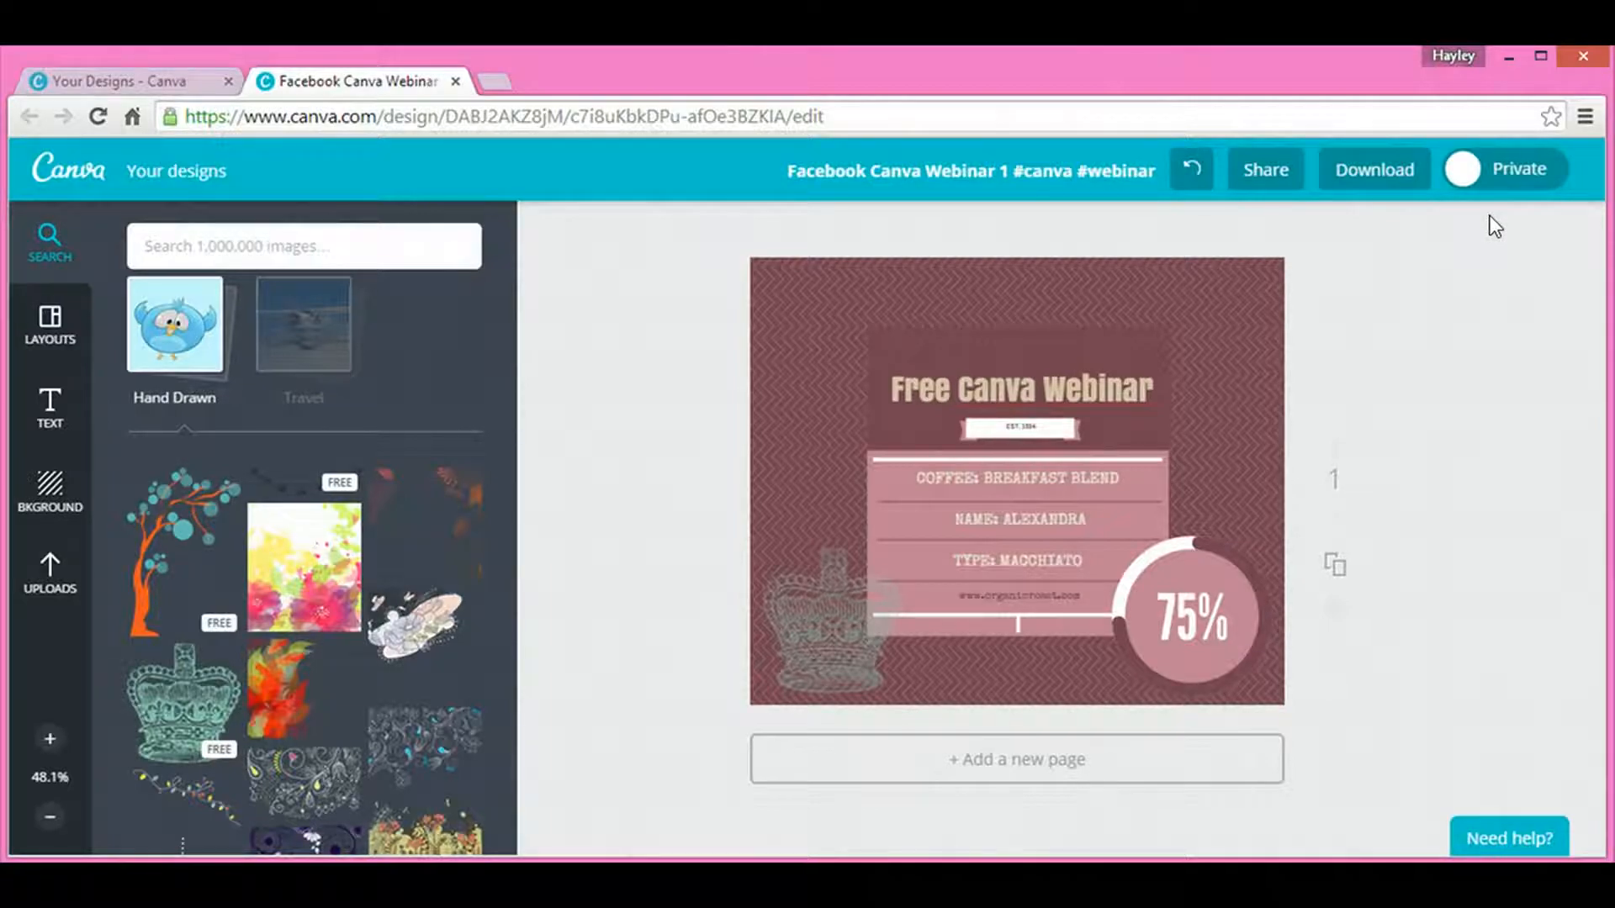
# Step: Close the webinar design and start a new Facebook Cover design from the designs page
pyautogui.click(455, 82)
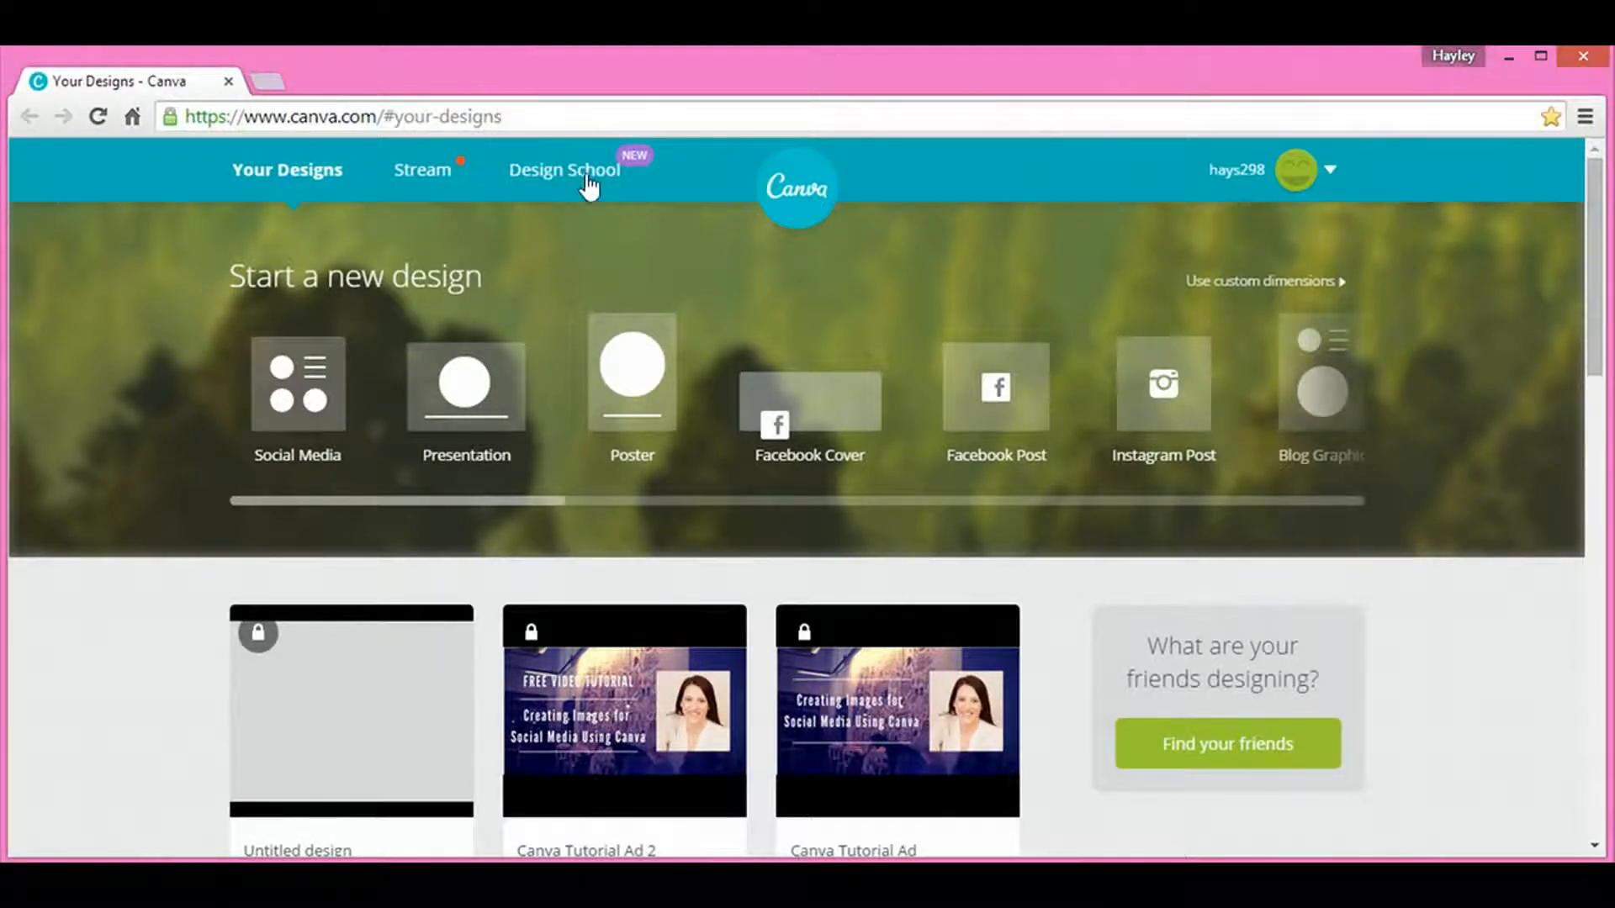
pyautogui.click(789, 392)
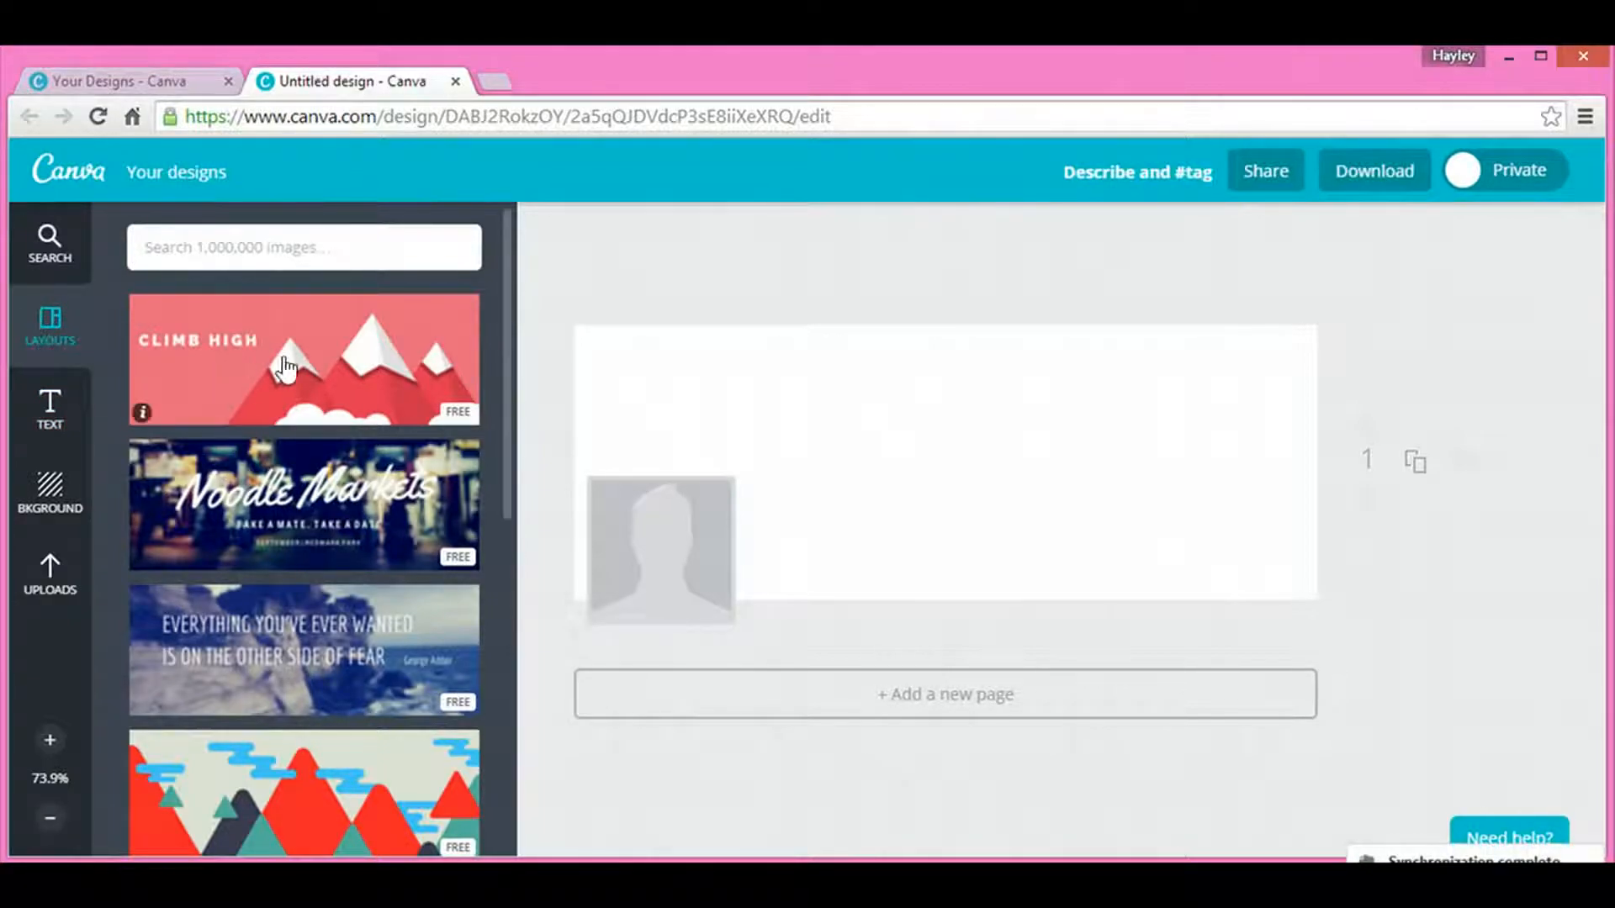
# Step: Browse the cover layouts and apply the Bans Olden layout with the bicycle photos to the page
pyautogui.scroll(-3, 311, 349)
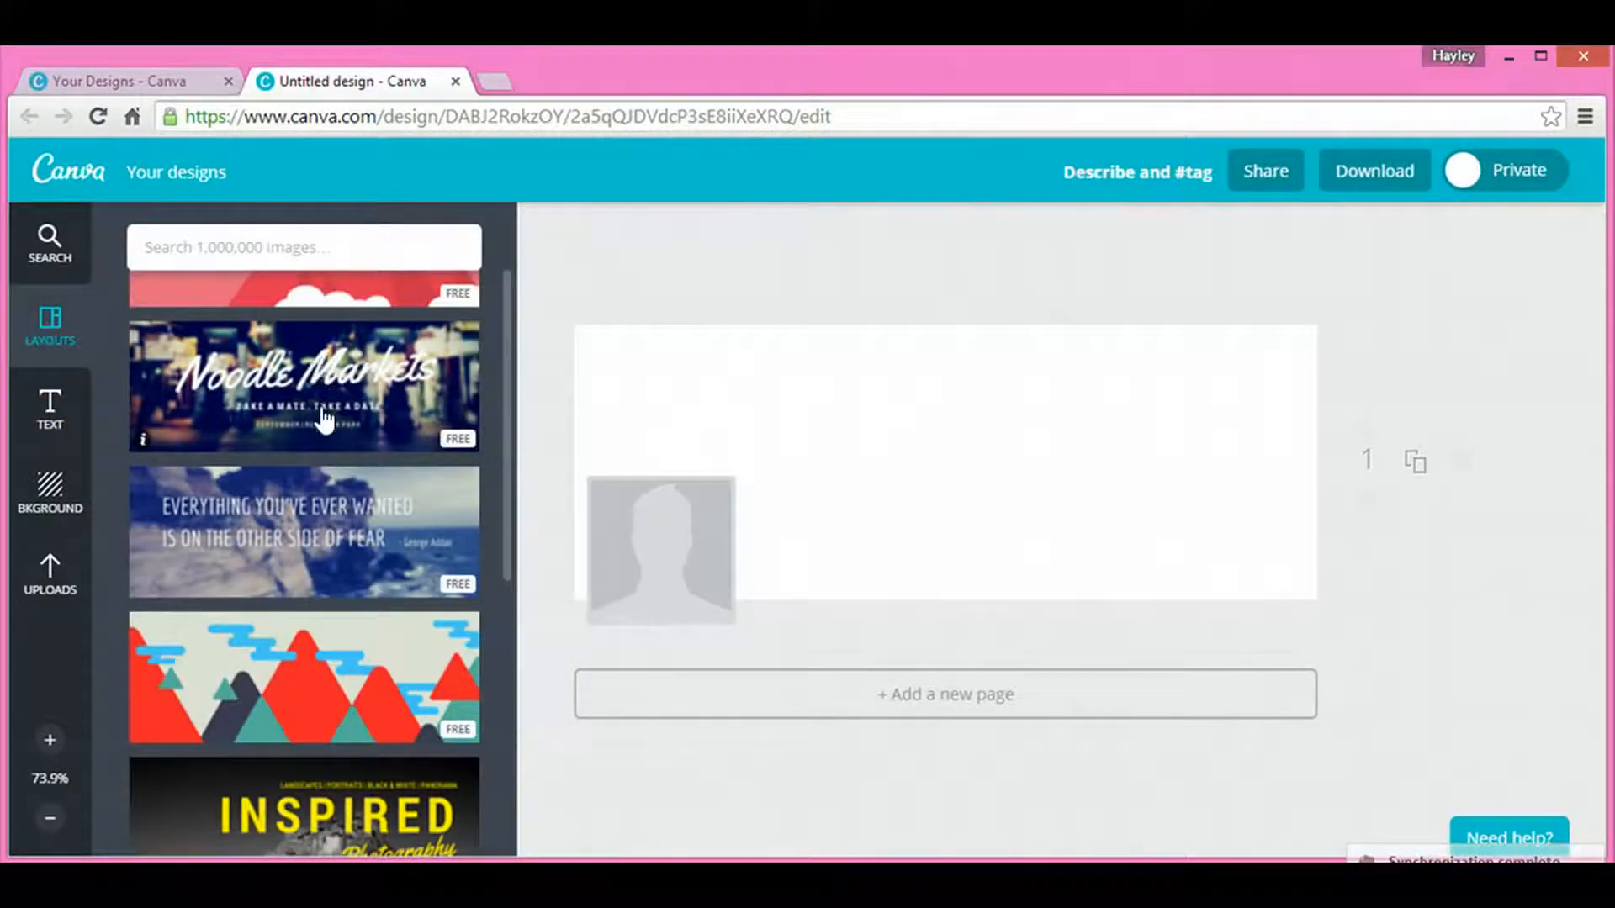
pyautogui.scroll(-2, 324, 418)
pyautogui.scroll(-2, 320, 418)
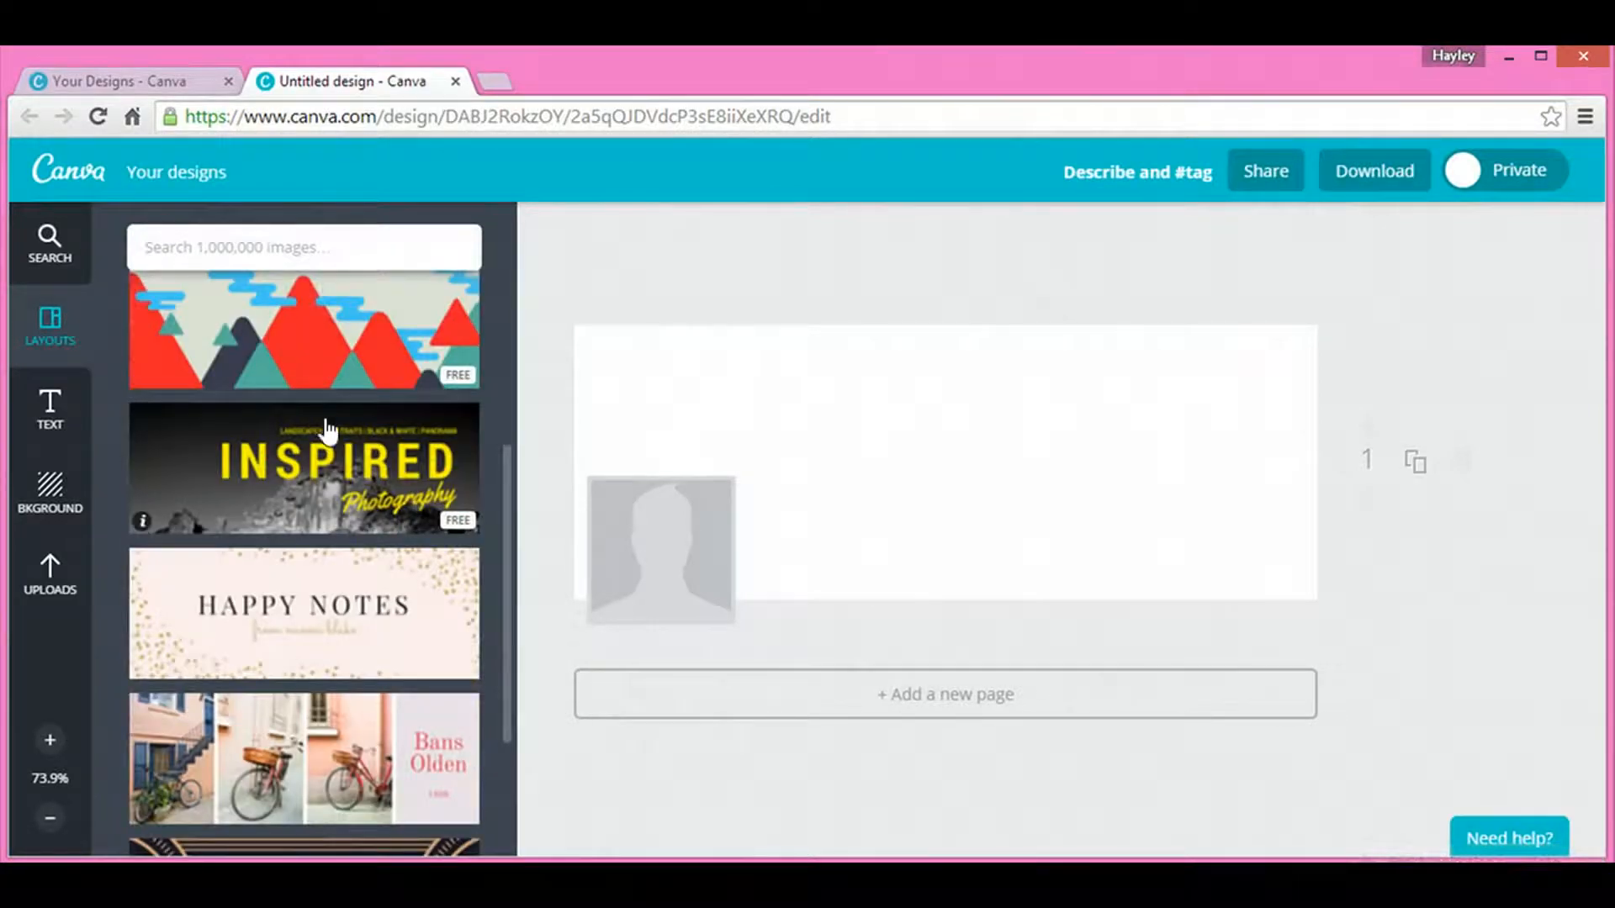
pyautogui.scroll(-1, 263, 448)
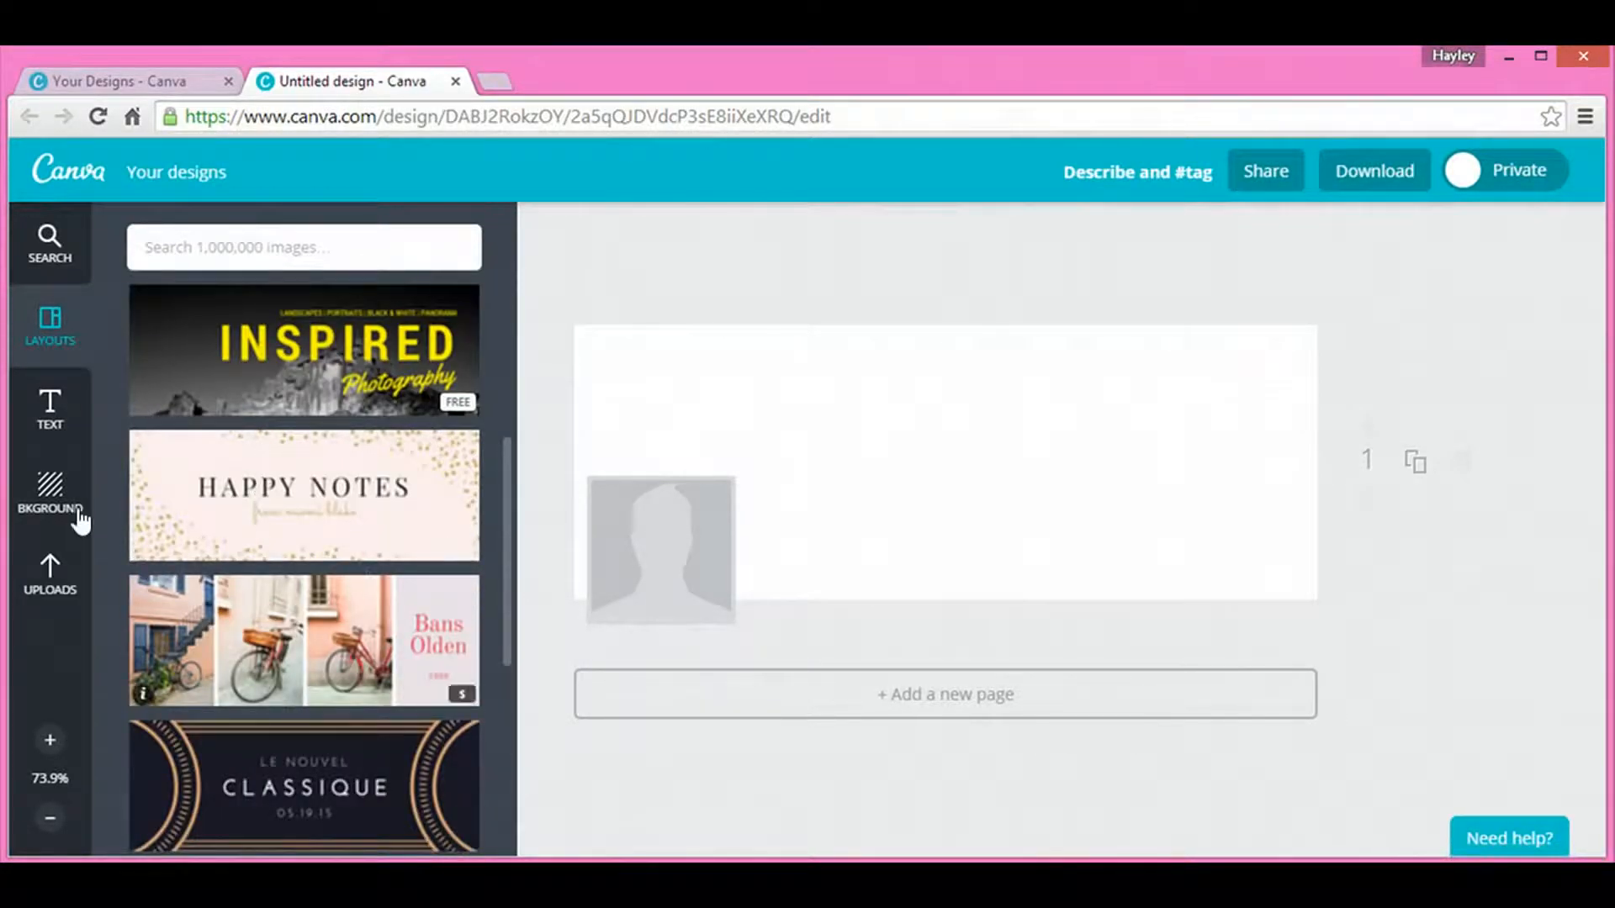
pyautogui.scroll(-1, 361, 672)
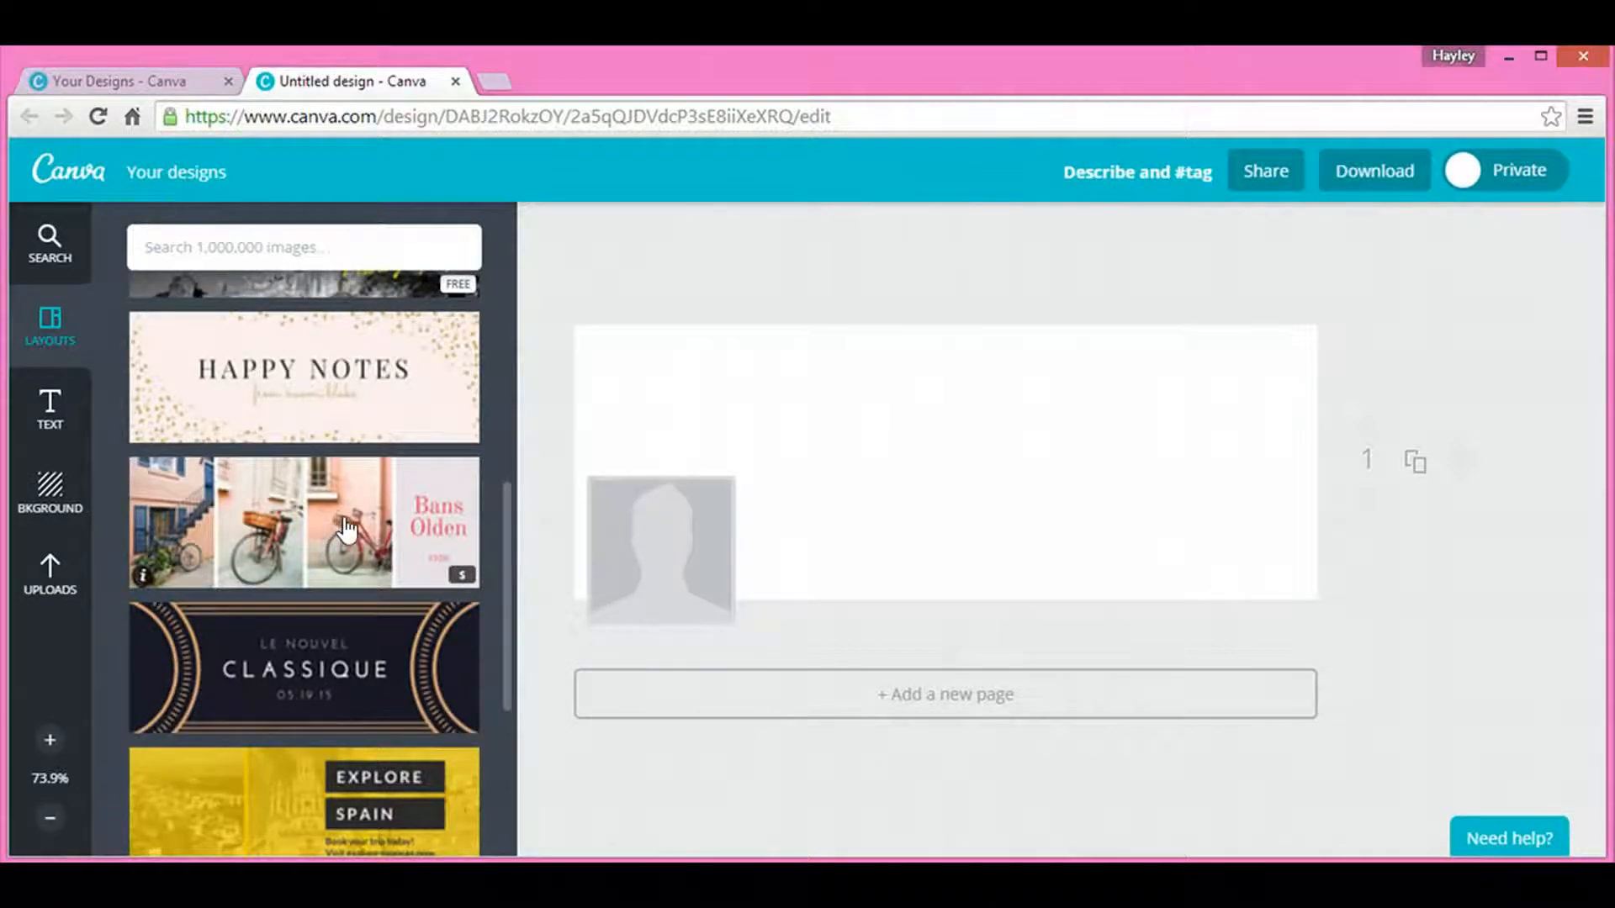
pyautogui.click(345, 531)
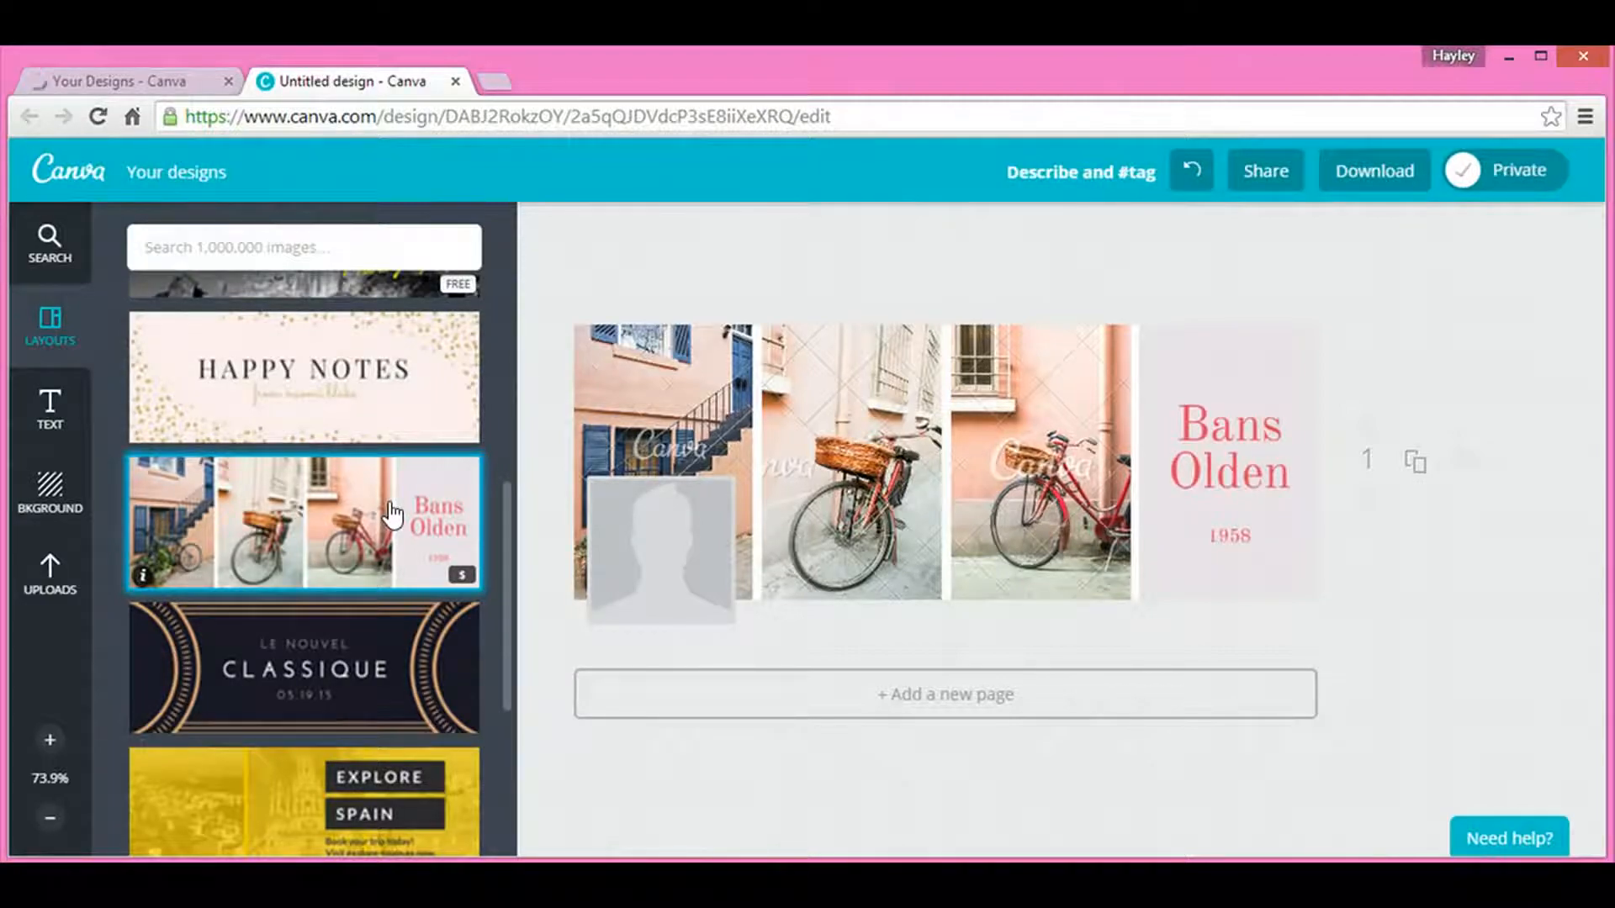
# Step: Examine the price and paid elements of the Happy Notes layout, and close its details
pyautogui.scroll(2, 391, 513)
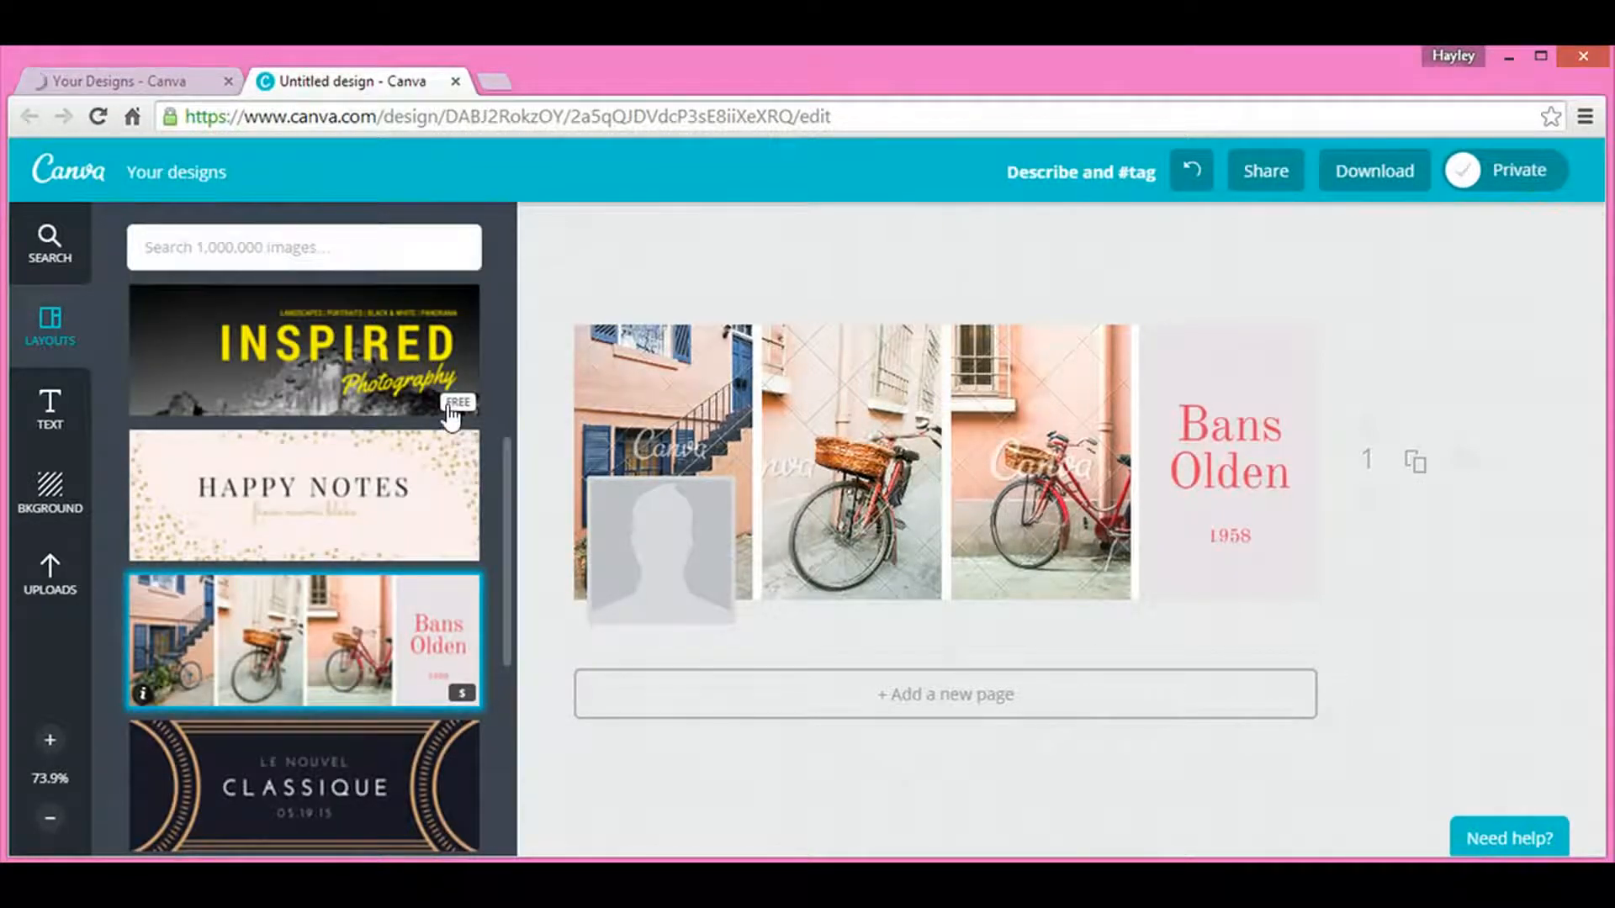
pyautogui.scroll(2, 452, 412)
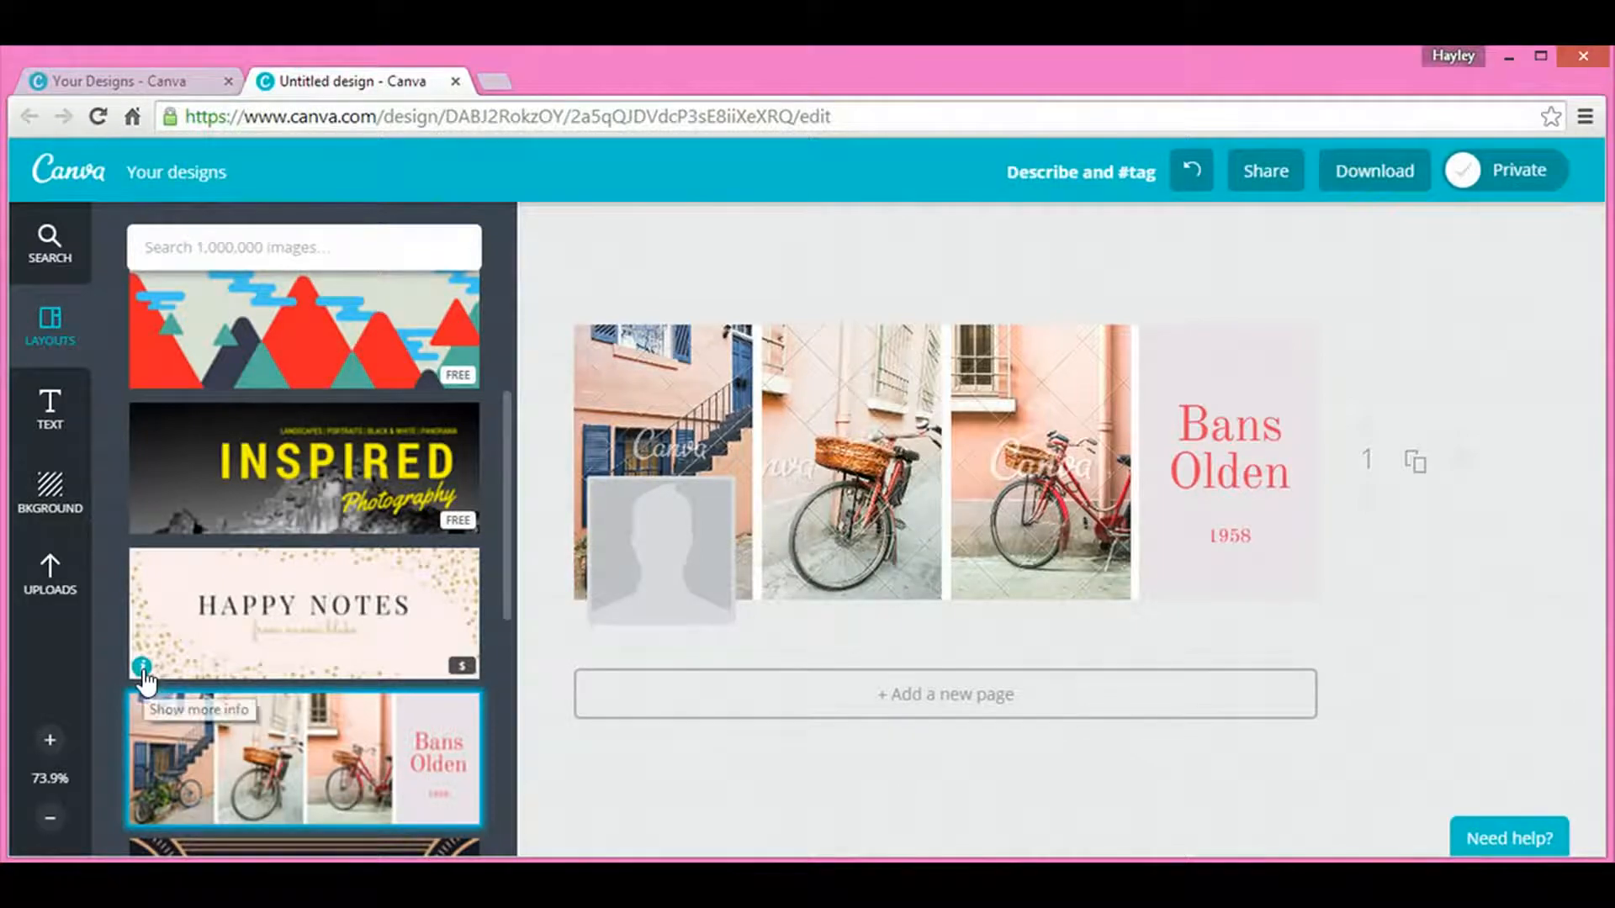
pyautogui.click(143, 669)
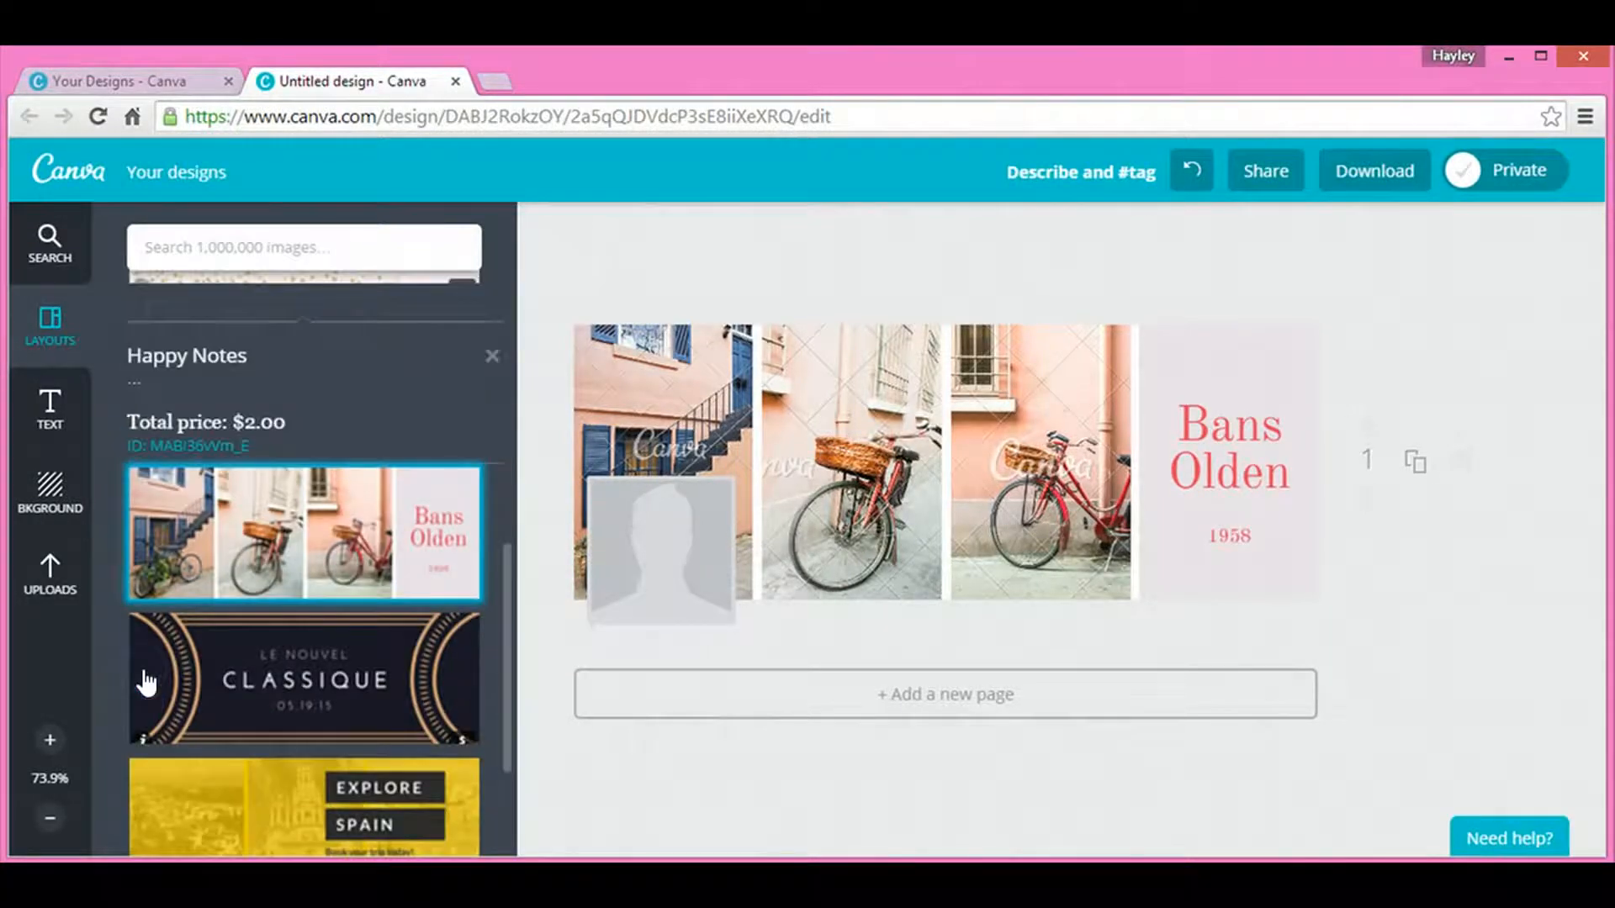
pyautogui.scroll(3, 290, 570)
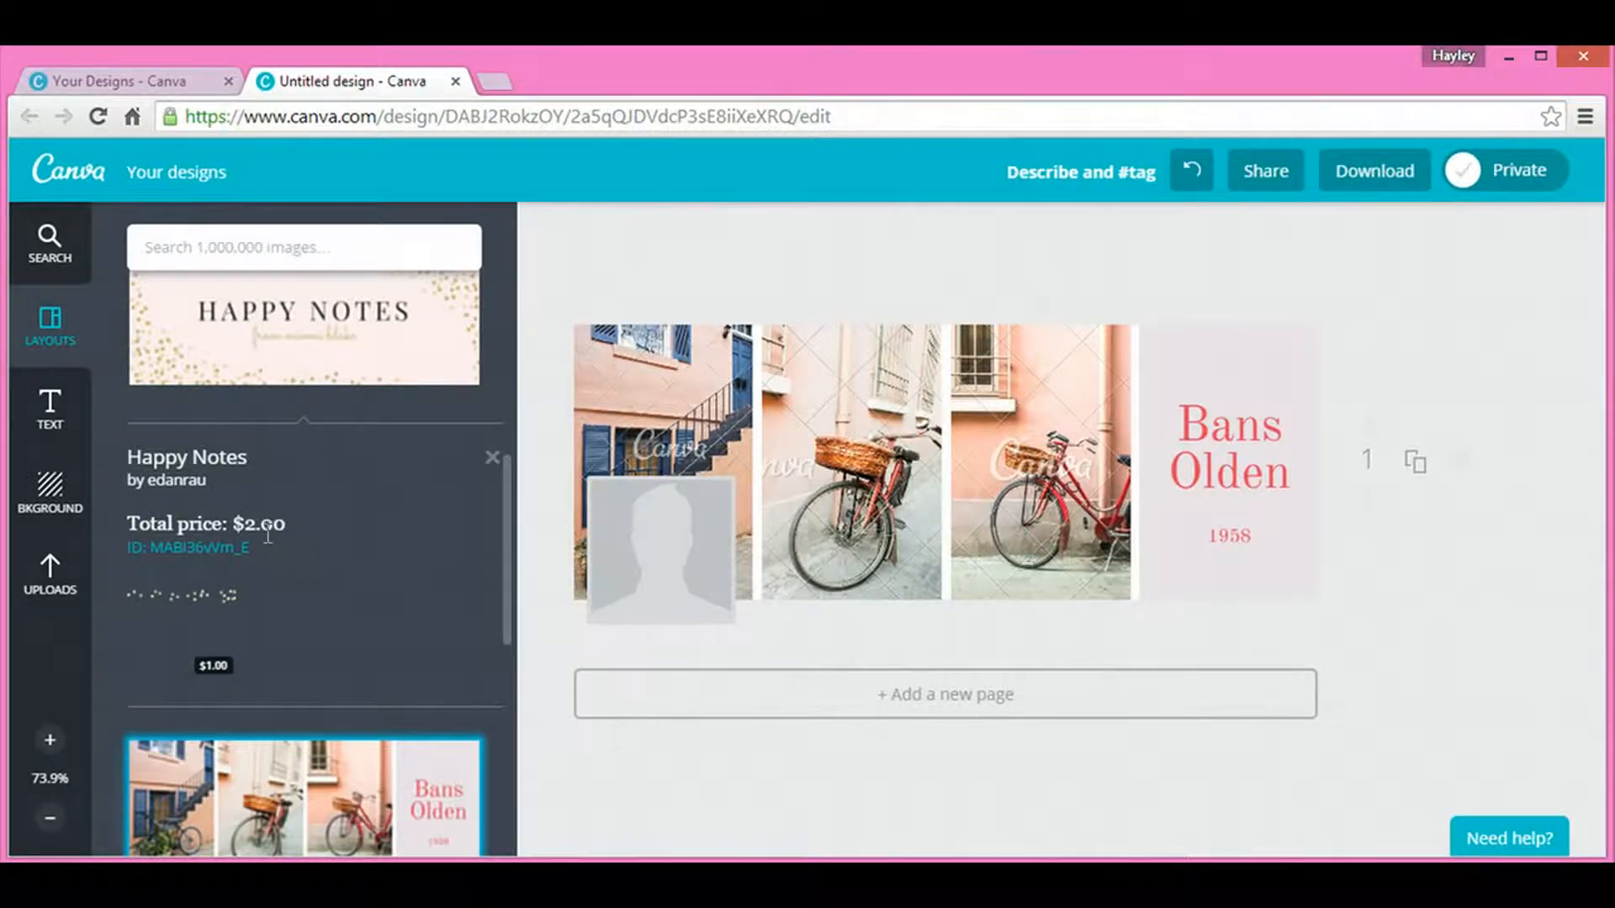
pyautogui.scroll(3, 259, 541)
pyautogui.scroll(2, 267, 547)
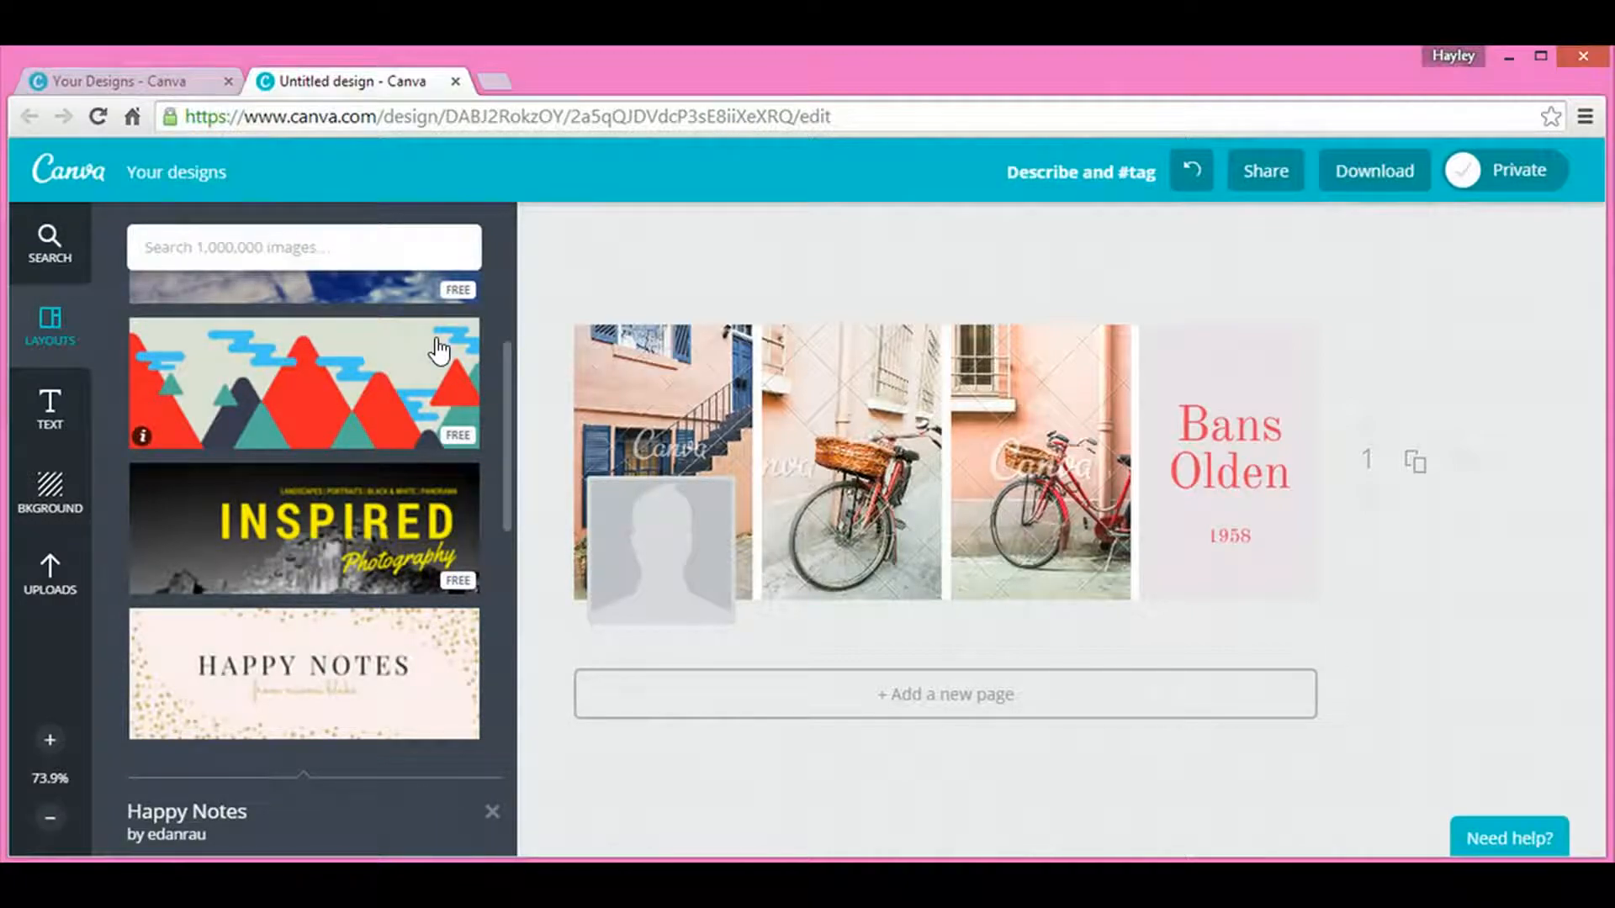
pyautogui.scroll(-3, 438, 379)
pyautogui.scroll(-1, 438, 389)
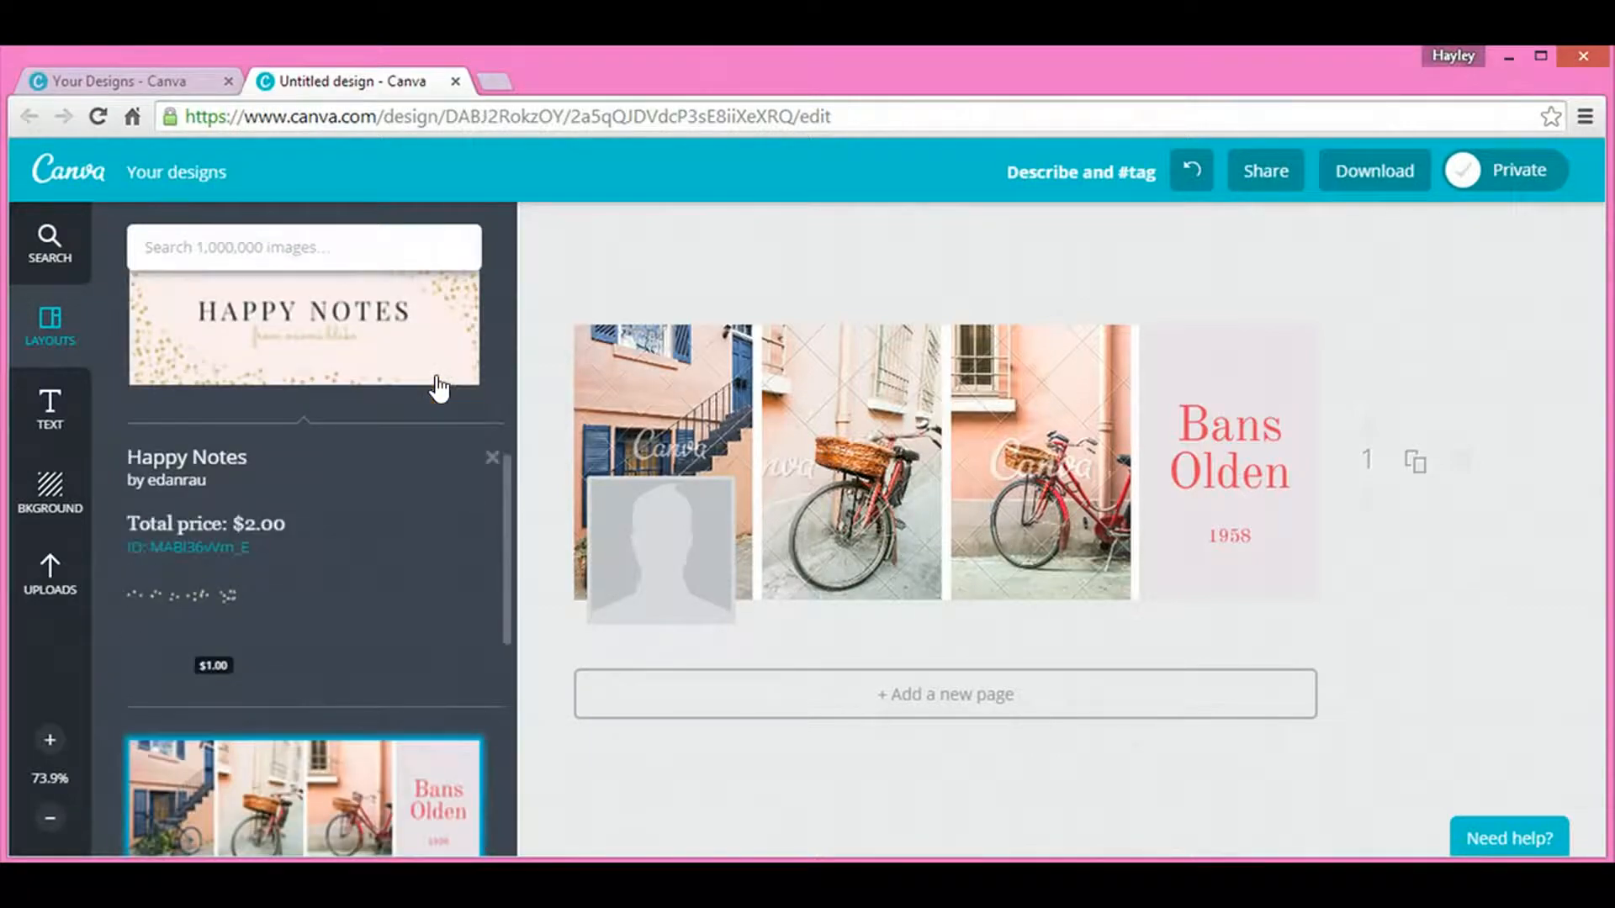
pyautogui.click(491, 457)
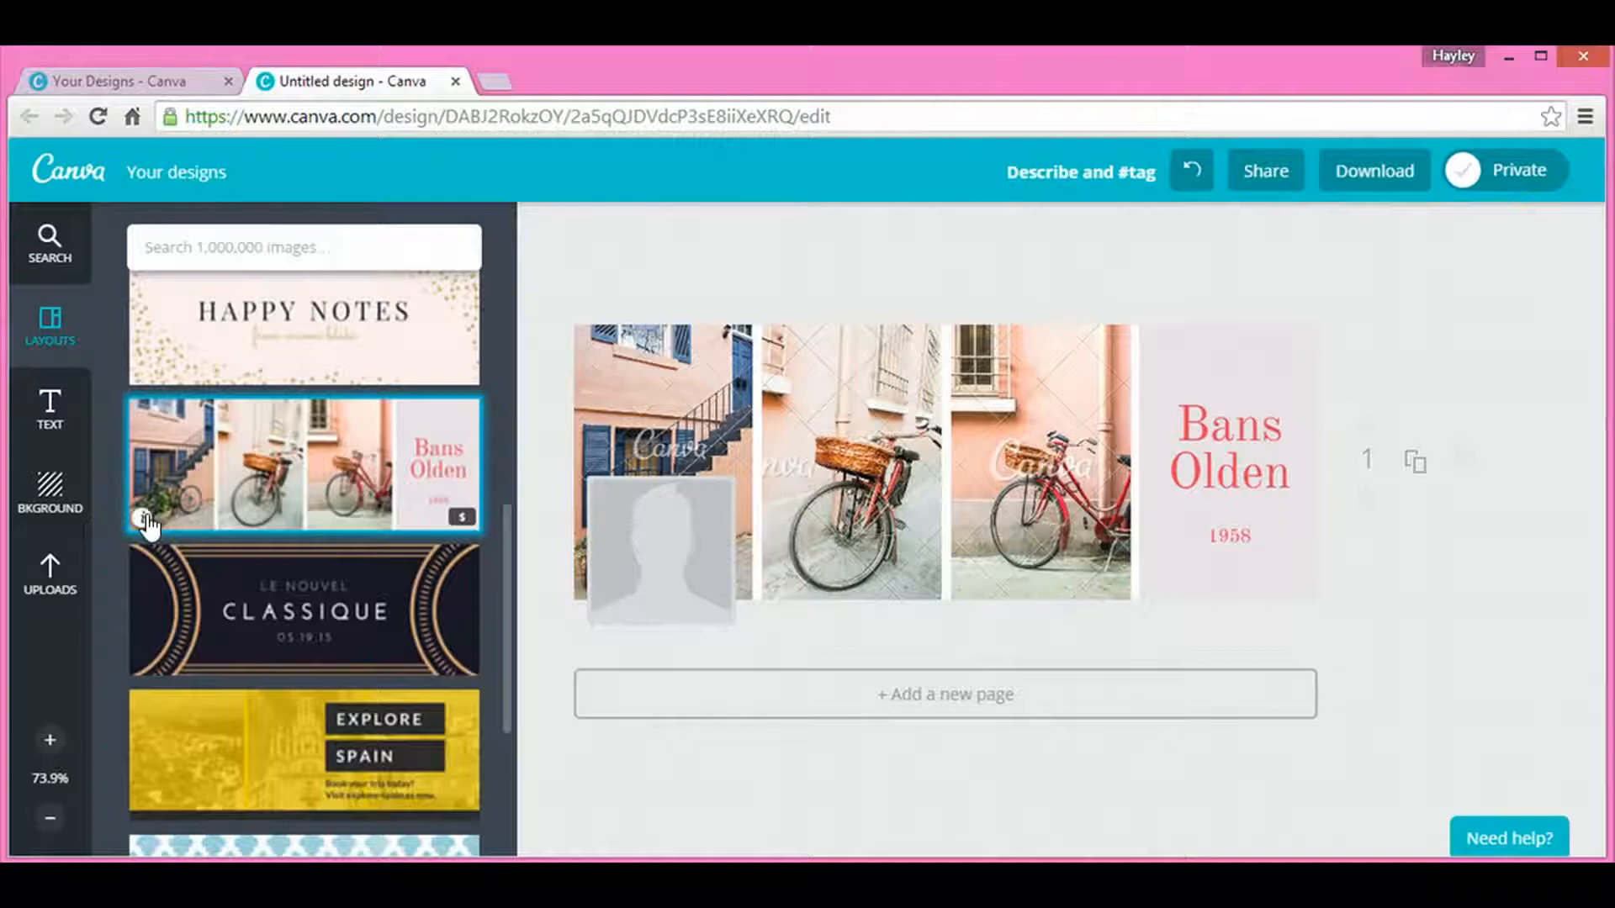
# Step: Show the details of the Bans Olden layout and examine its total price and individual photo prices
pyautogui.scroll(-3, 147, 518)
pyautogui.scroll(-1, 253, 534)
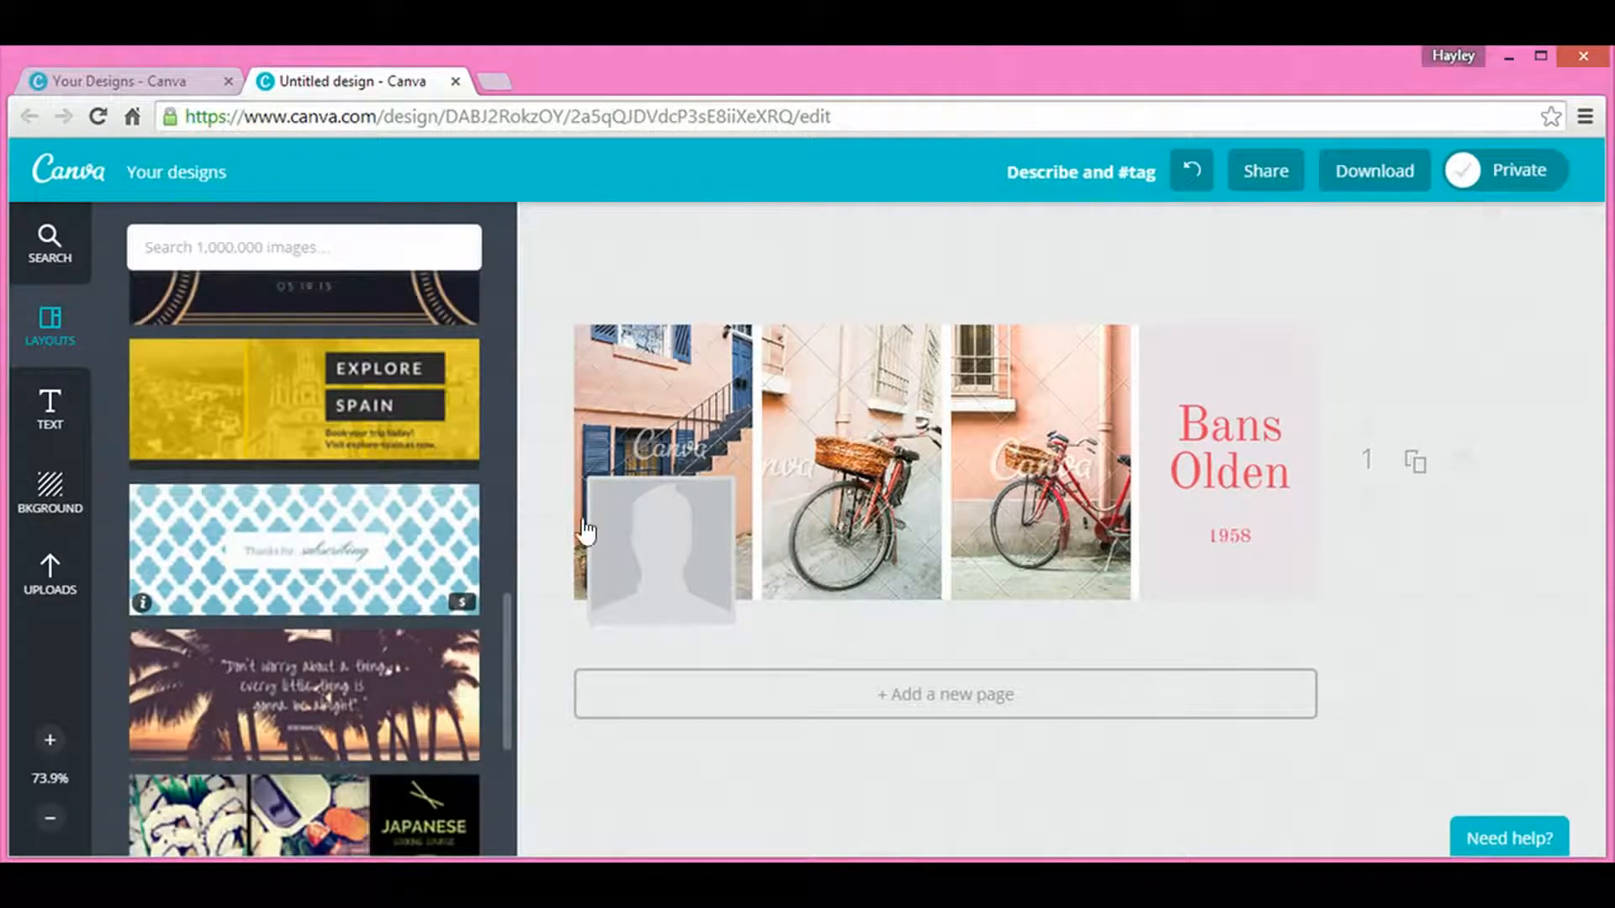
pyautogui.scroll(1, 427, 538)
pyautogui.scroll(3, 429, 539)
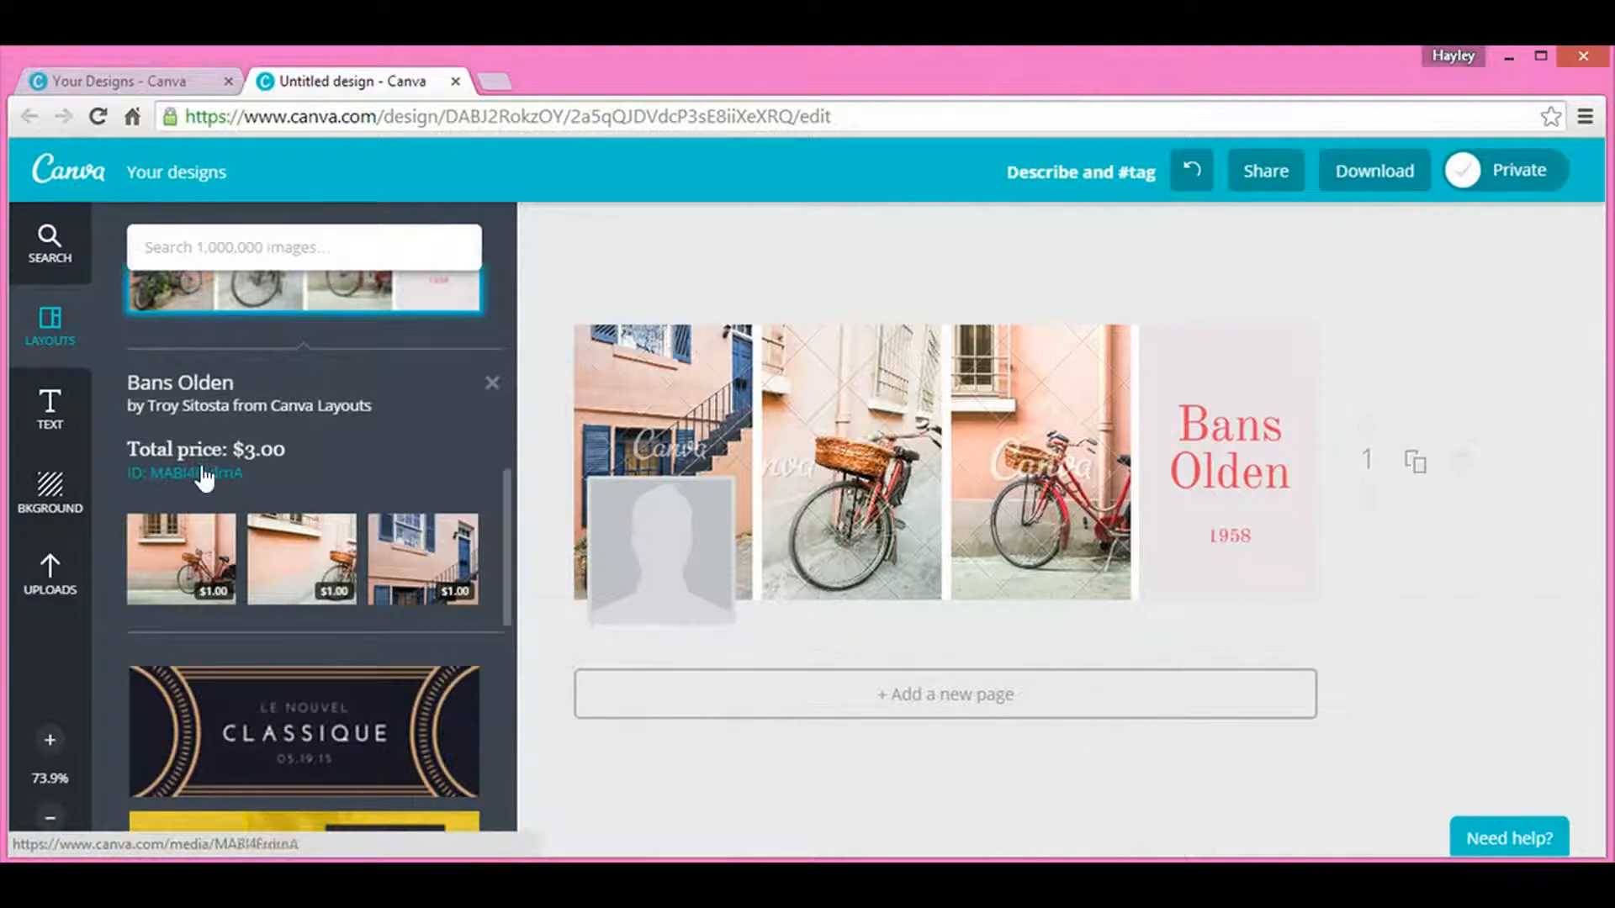
pyautogui.scroll(1, 290, 492)
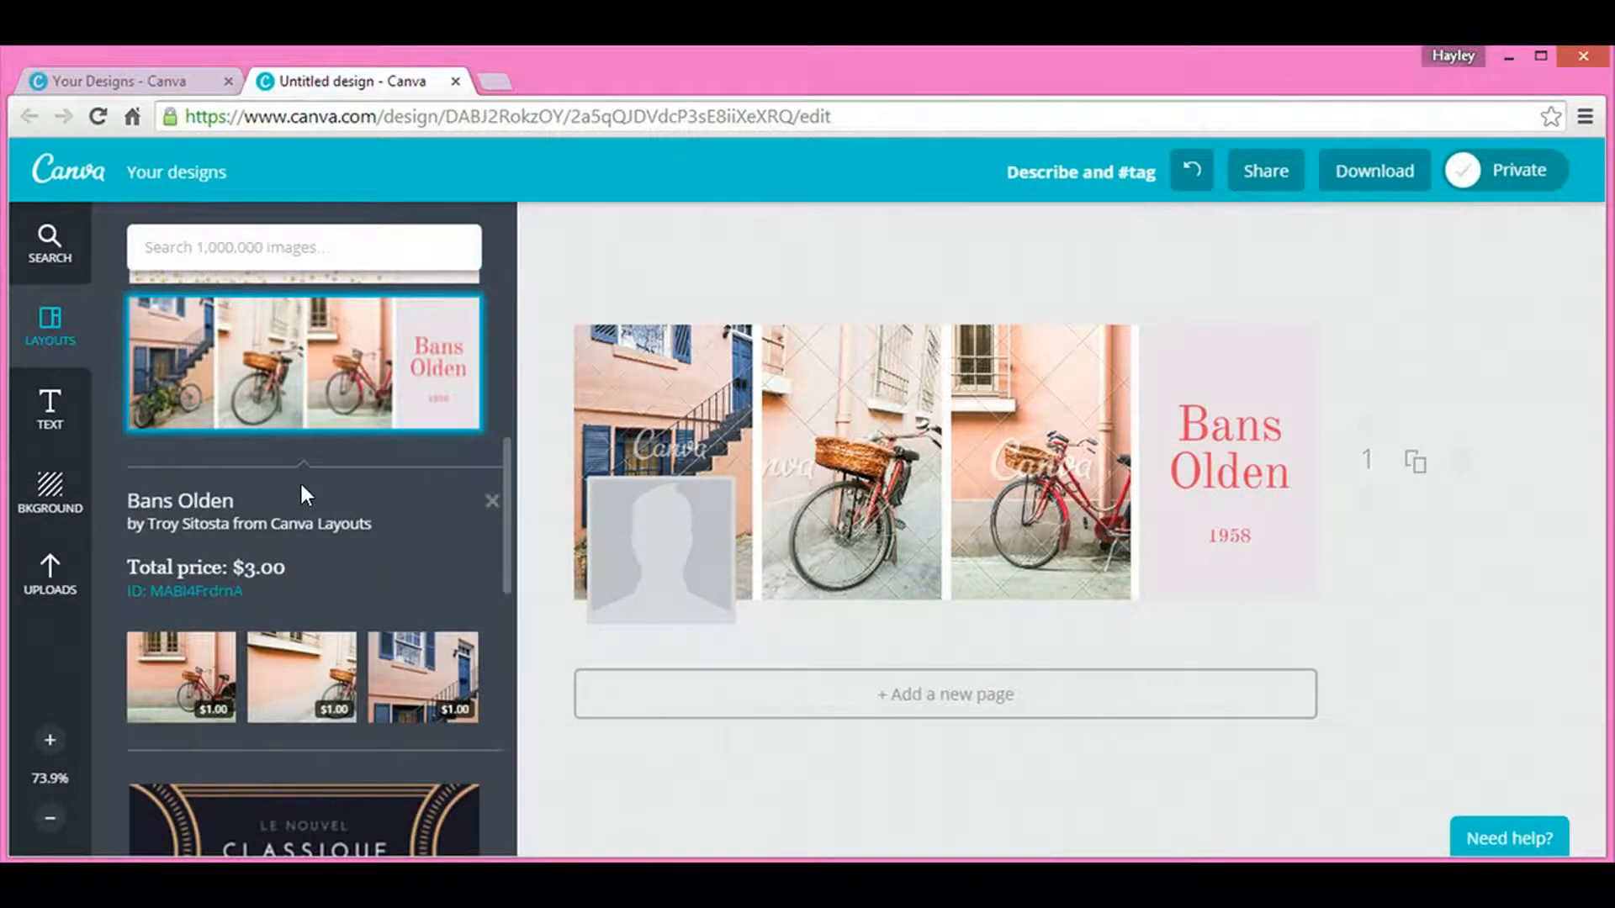
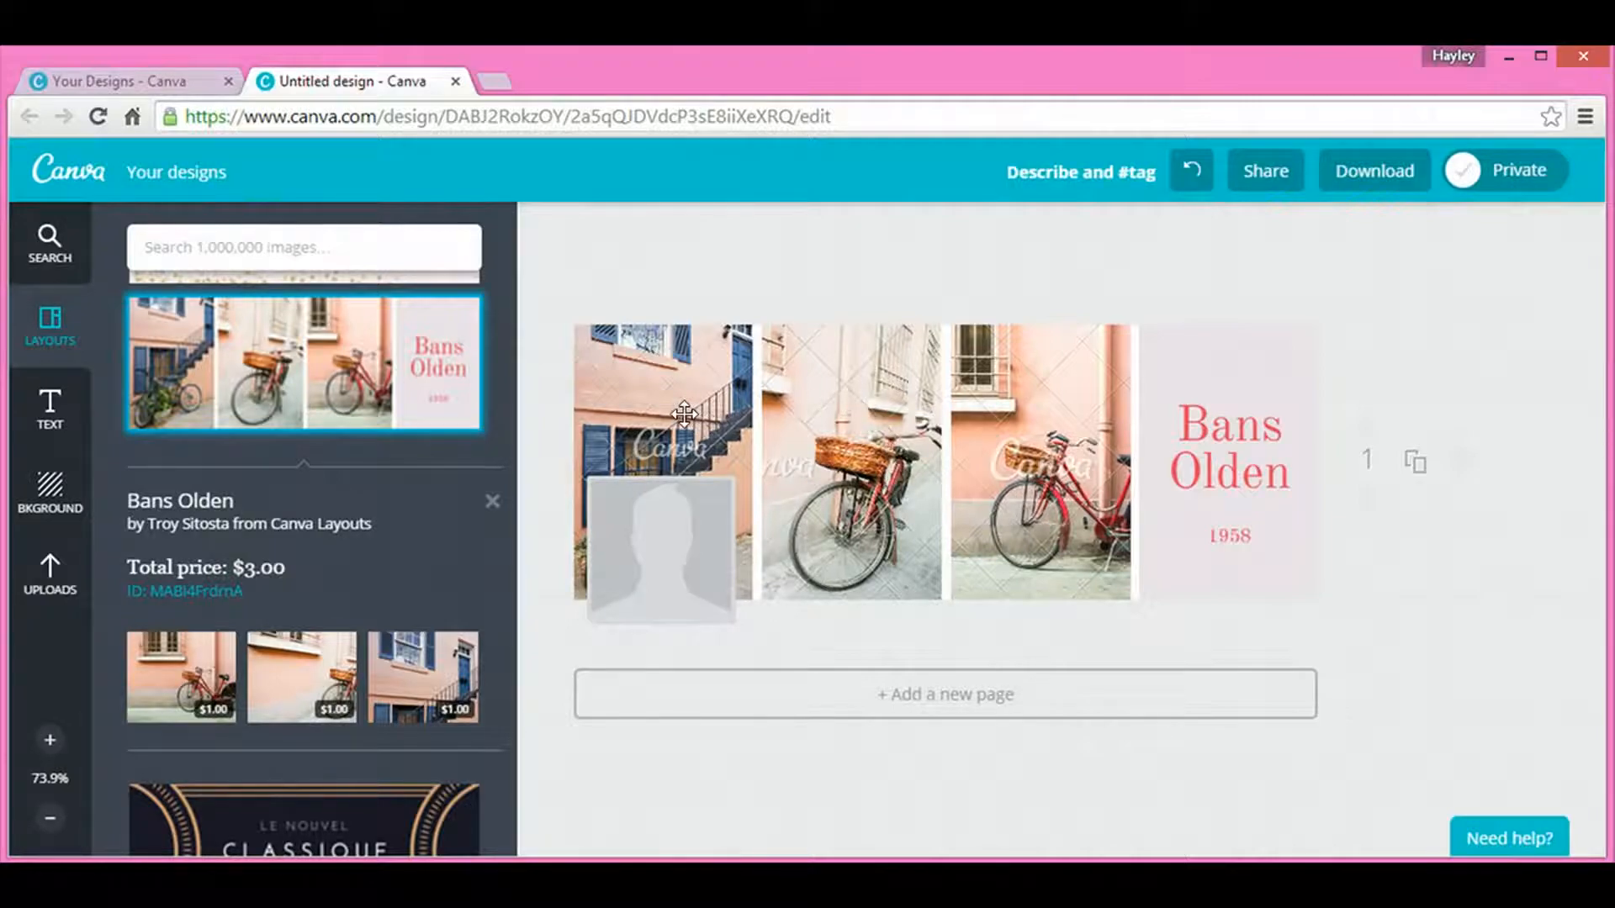
# Step: Search the image library for "mountains"
pyautogui.click(48, 246)
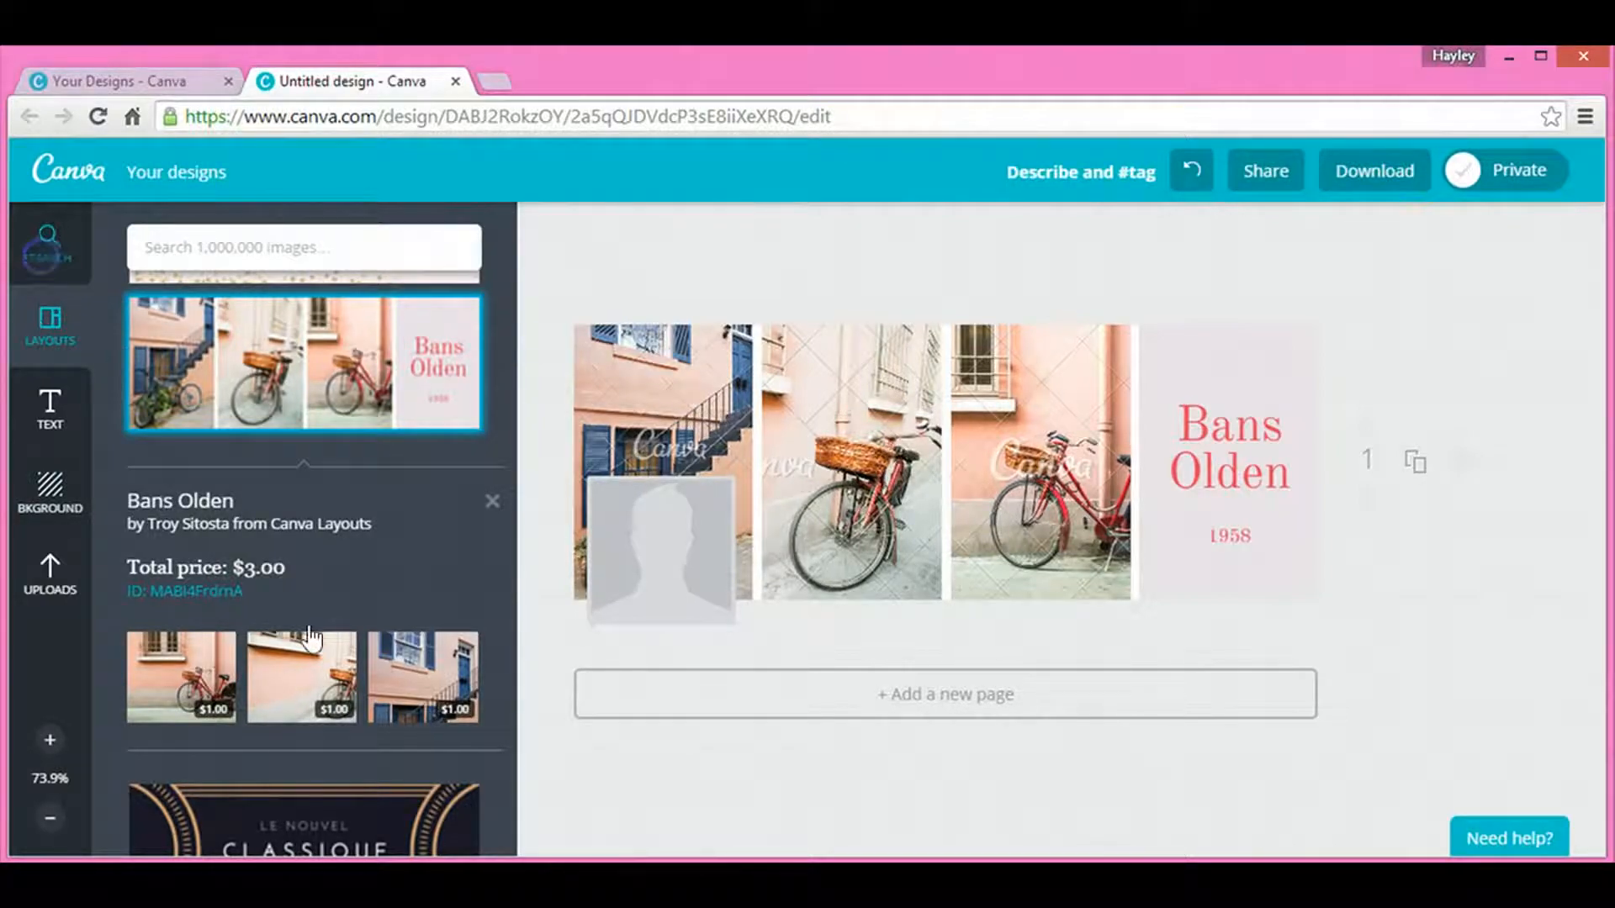
pyautogui.click(257, 236)
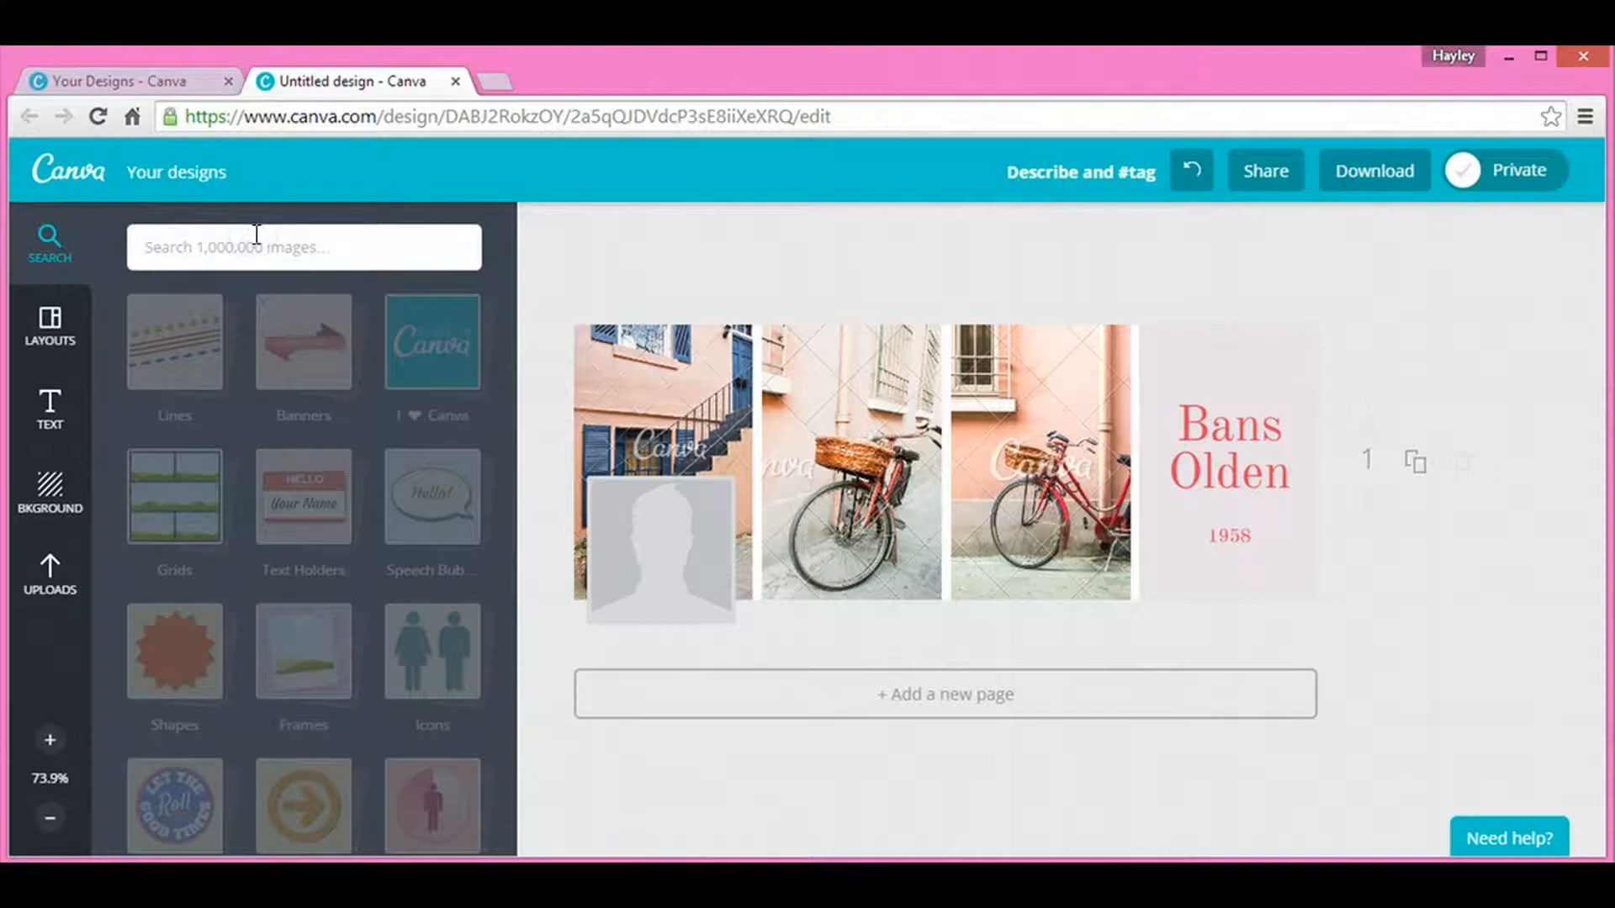
pyautogui.write('mountains')
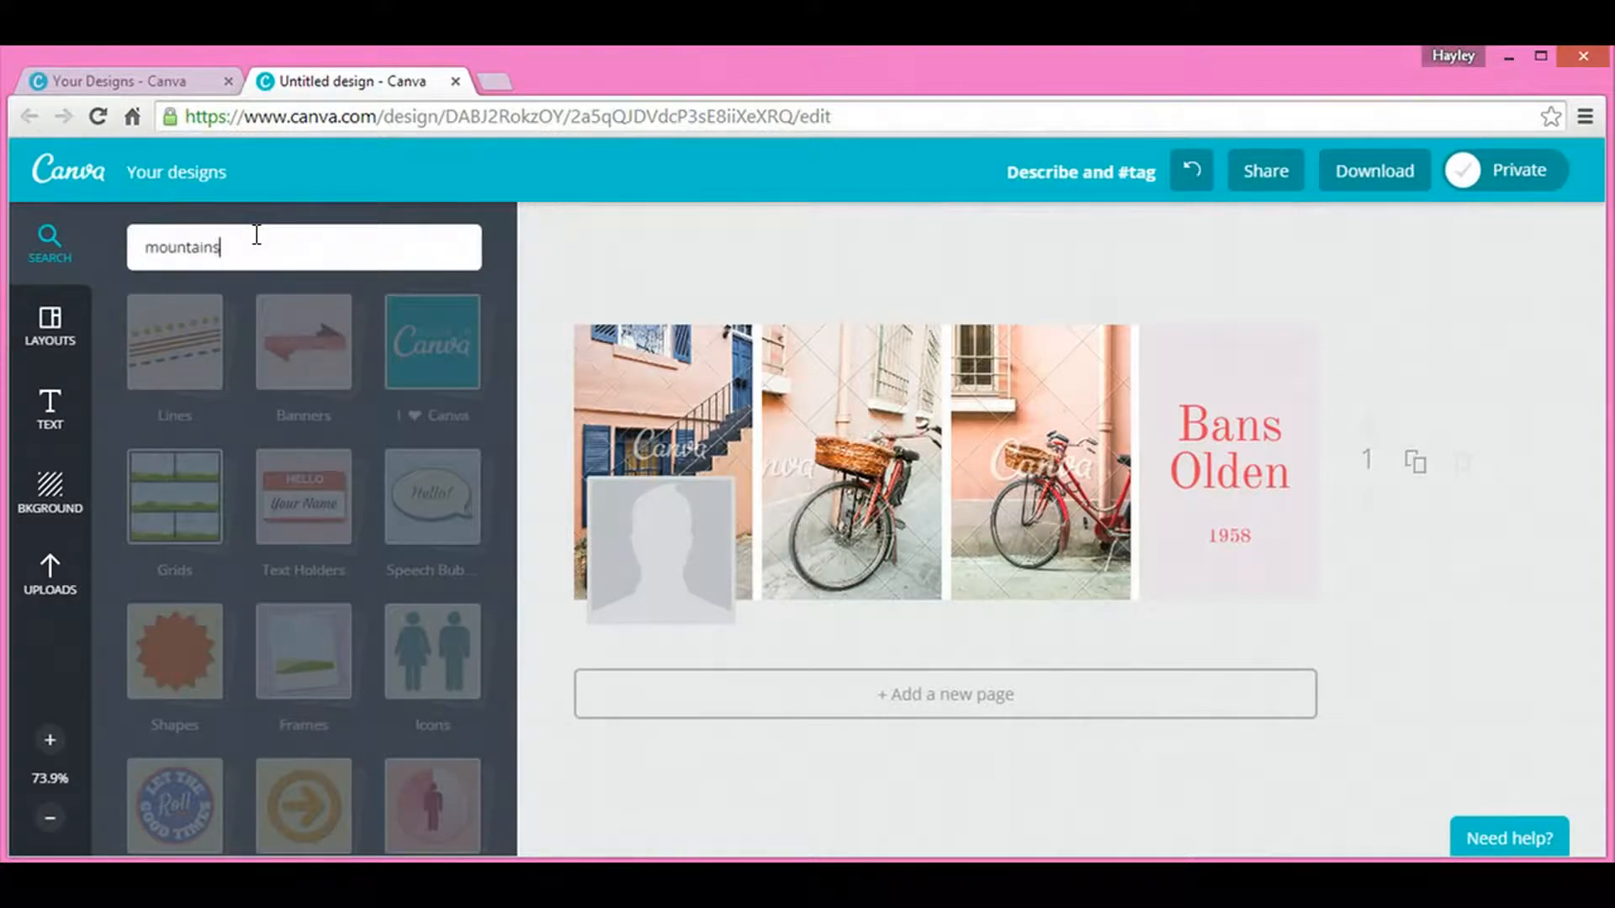
pyautogui.press('Return')
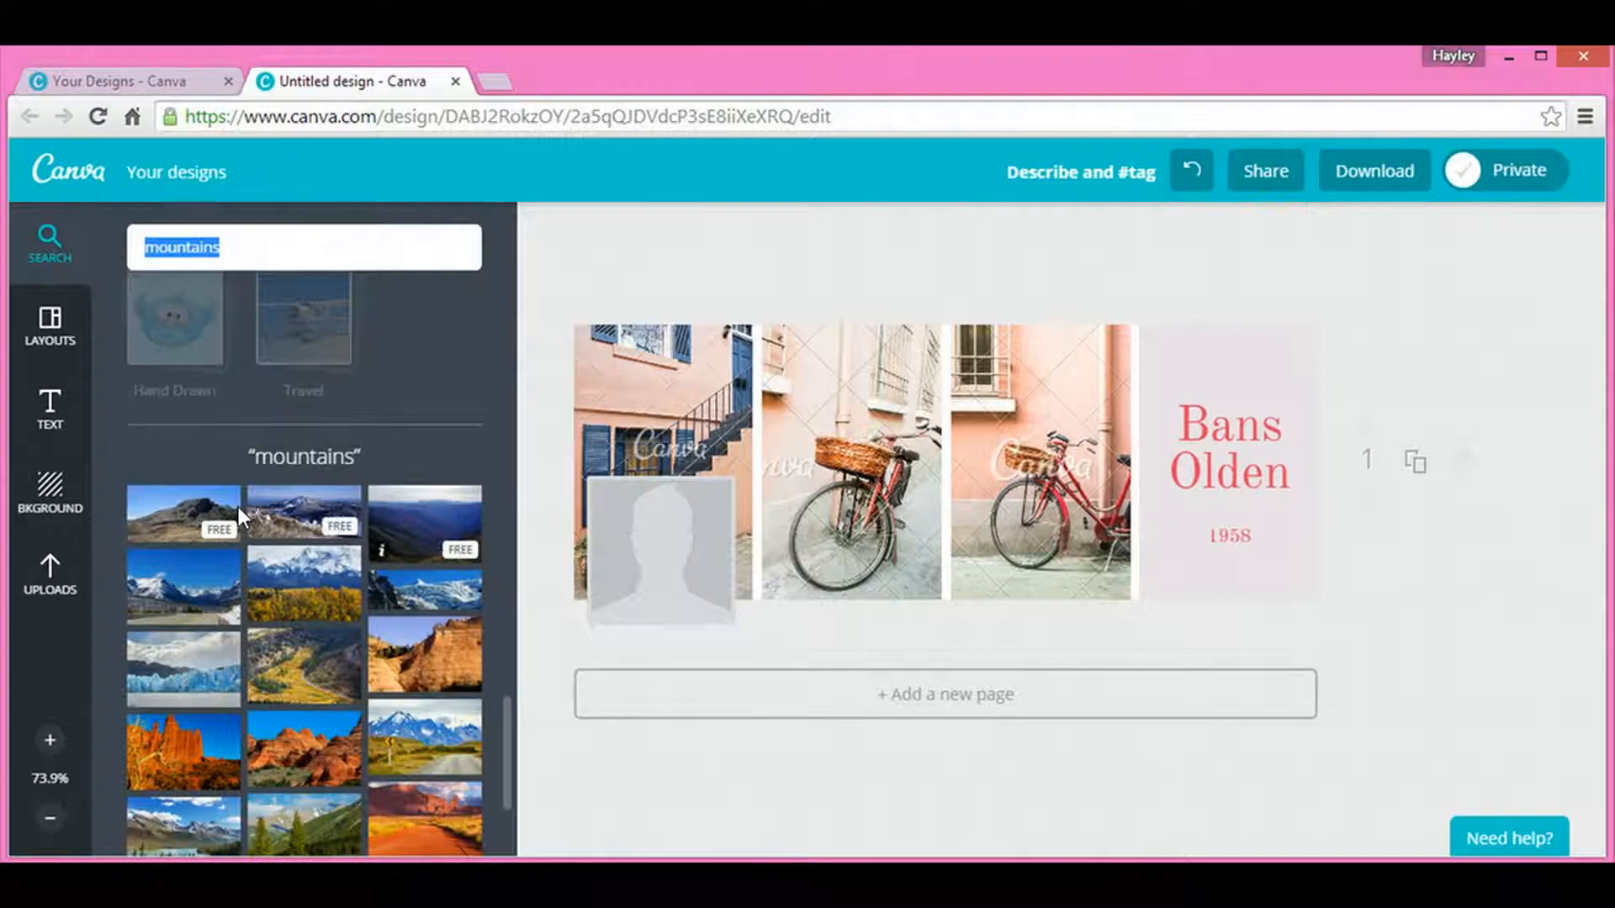
# Step: Replace the layout's three bicycle and building photos with the three free mountain photos from the search results
pyautogui.moveTo(217, 508)
pyautogui.mouseDown()
pyautogui.moveTo(555, 415)
pyautogui.moveTo(642, 422)
pyautogui.mouseUp()
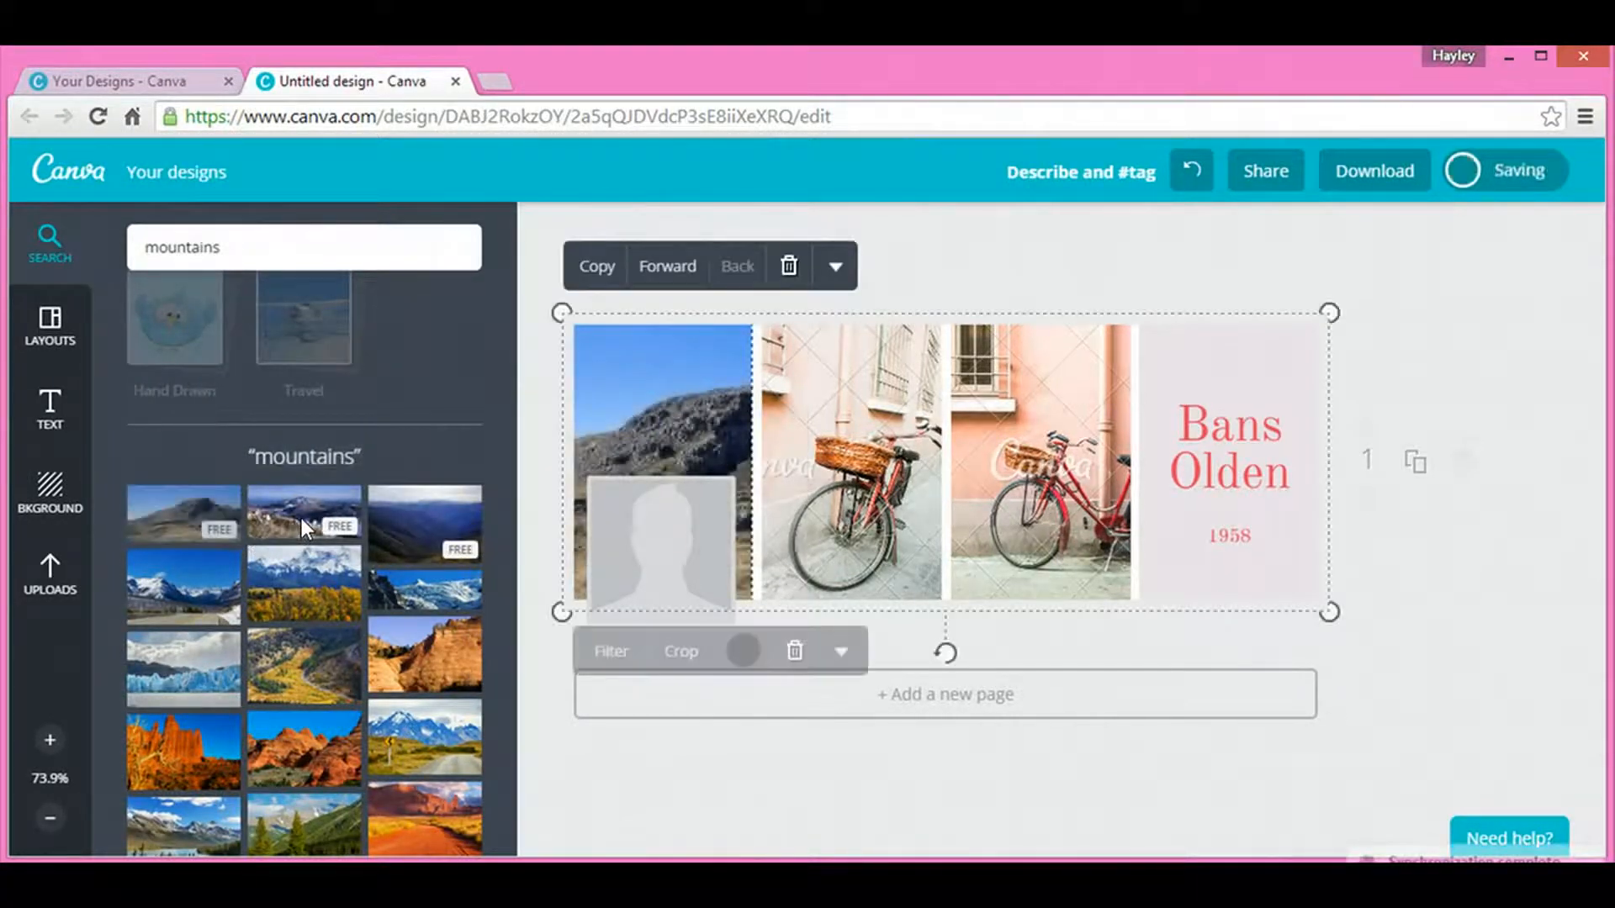
pyautogui.moveTo(316, 525); pyautogui.dragTo(852, 469)
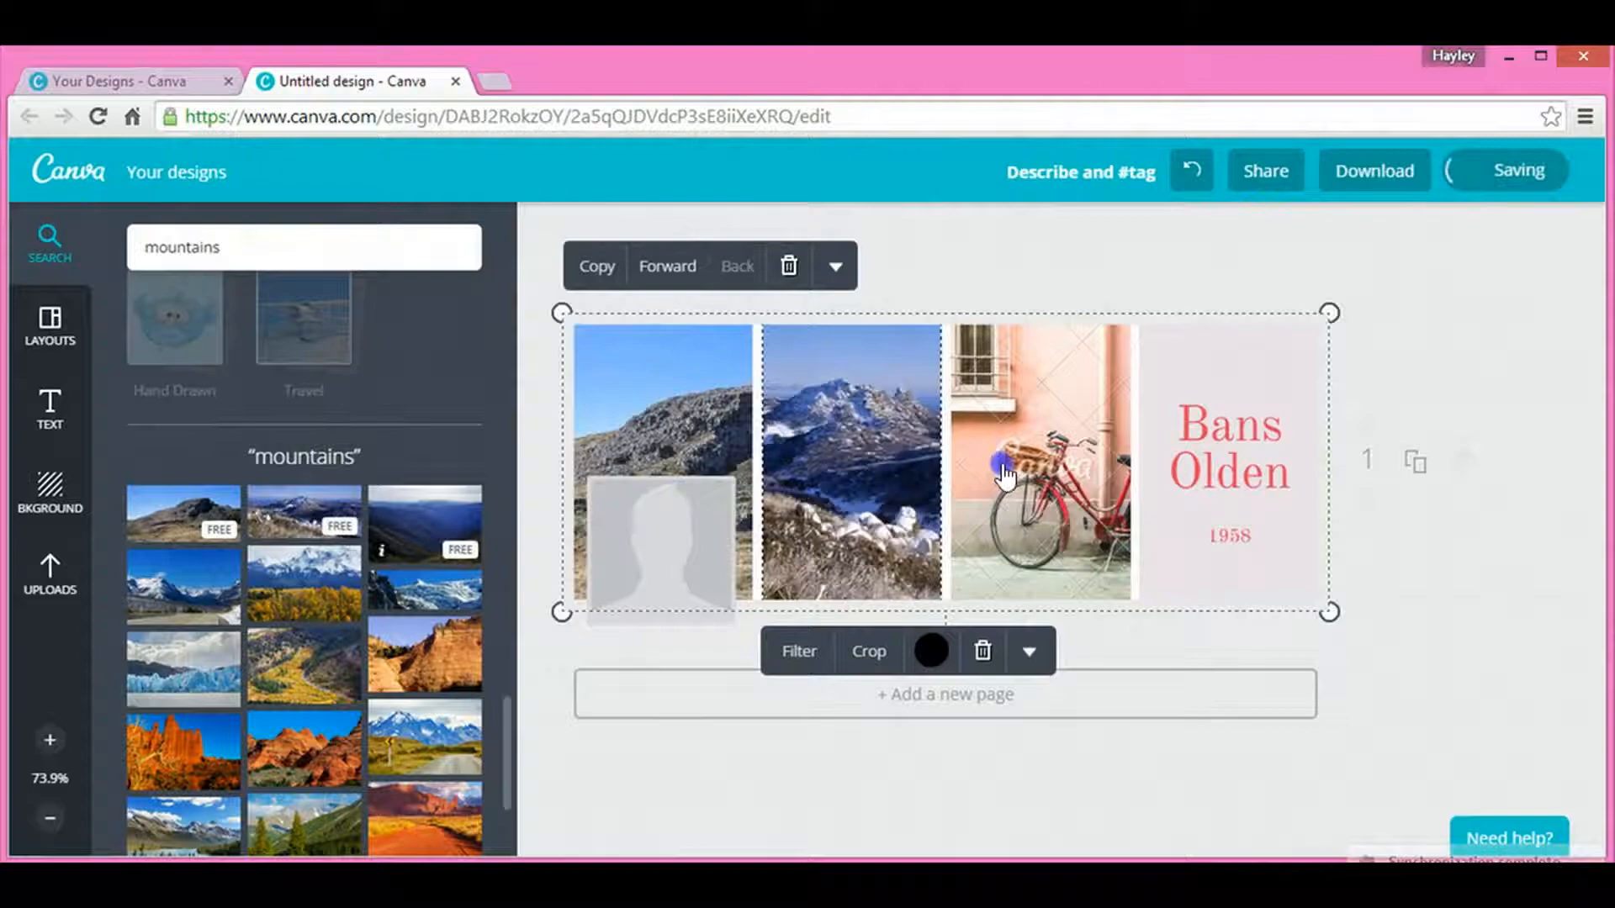
pyautogui.moveTo(1013, 467); pyautogui.dragTo(1051, 461)
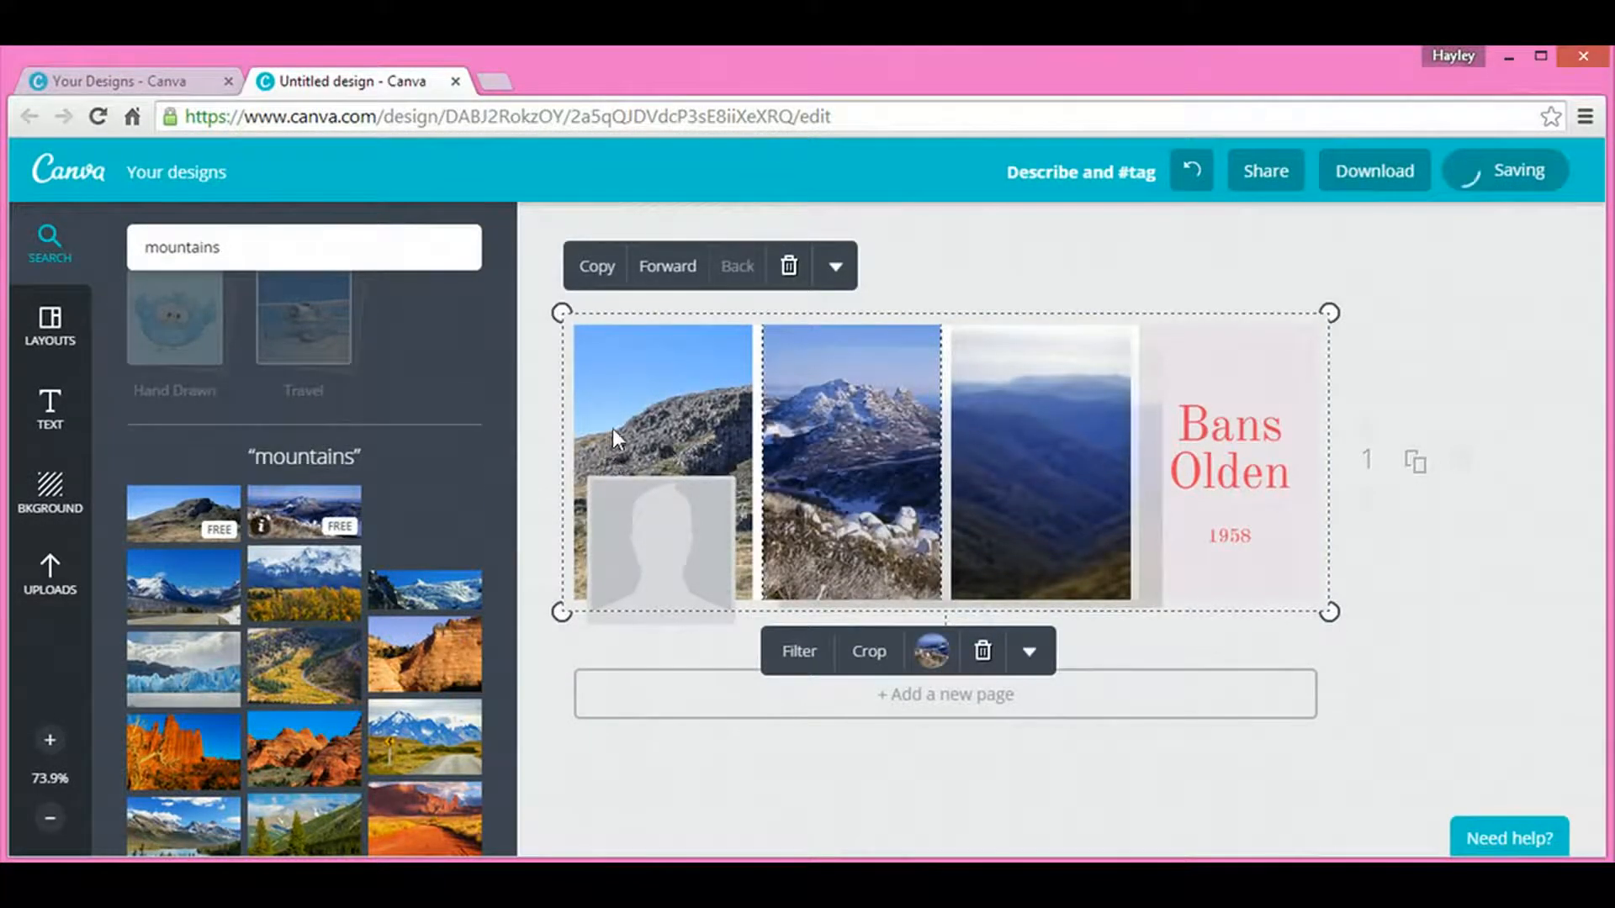
# Step: Delete the "Bans" text from the pink panel and change "Olden" to "Mountain Living"
pyautogui.click(1274, 450)
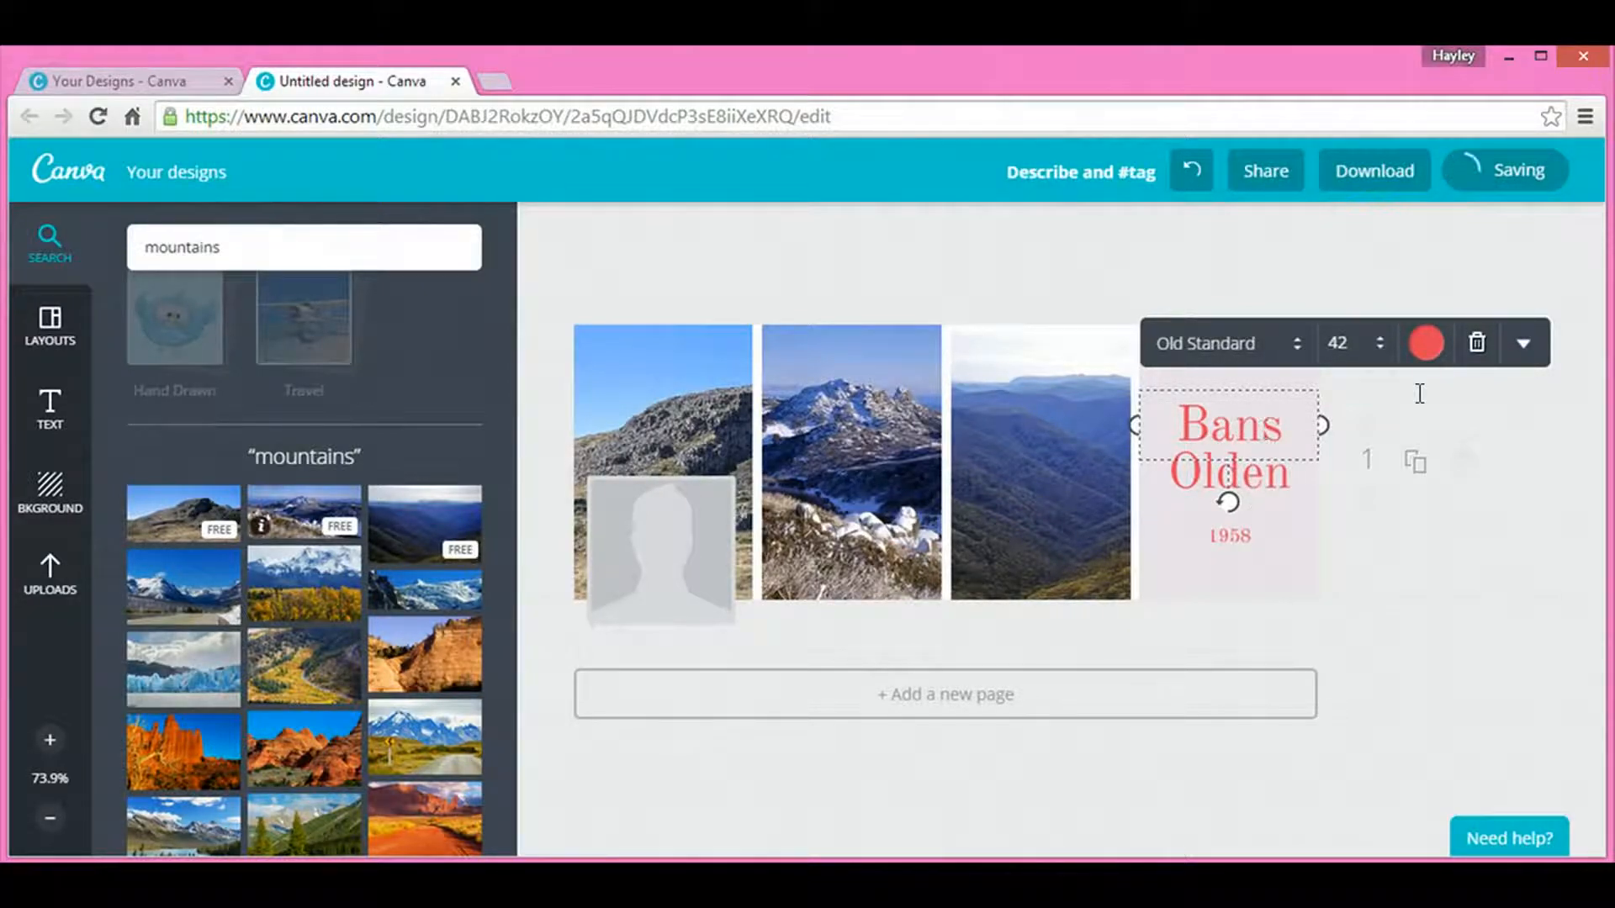
pyautogui.click(1476, 345)
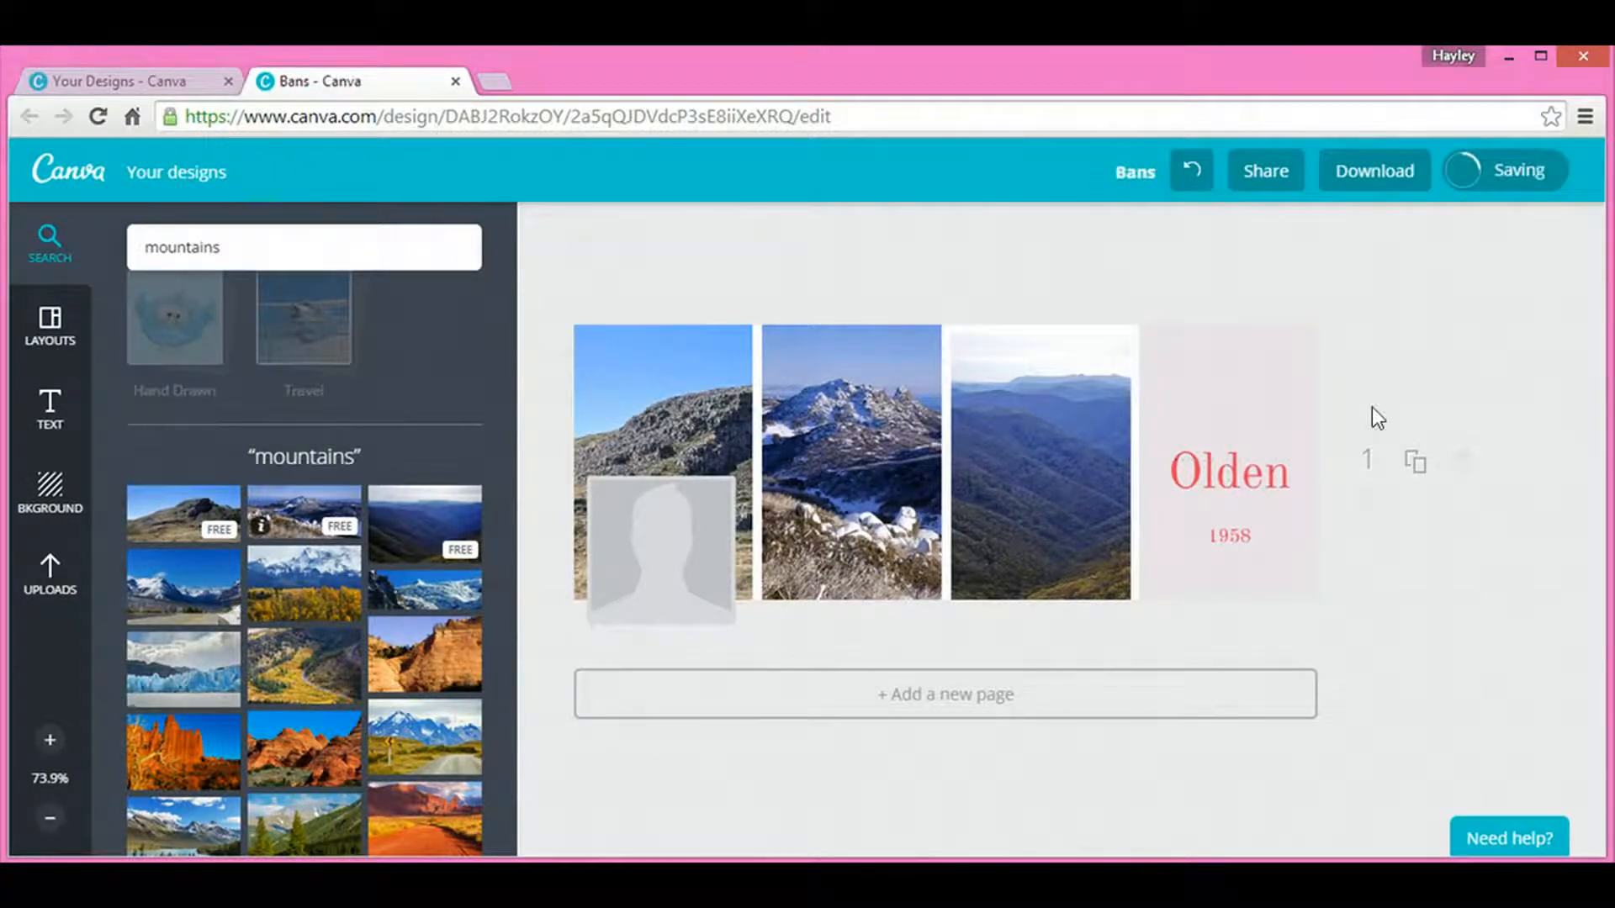
pyautogui.click(1237, 474)
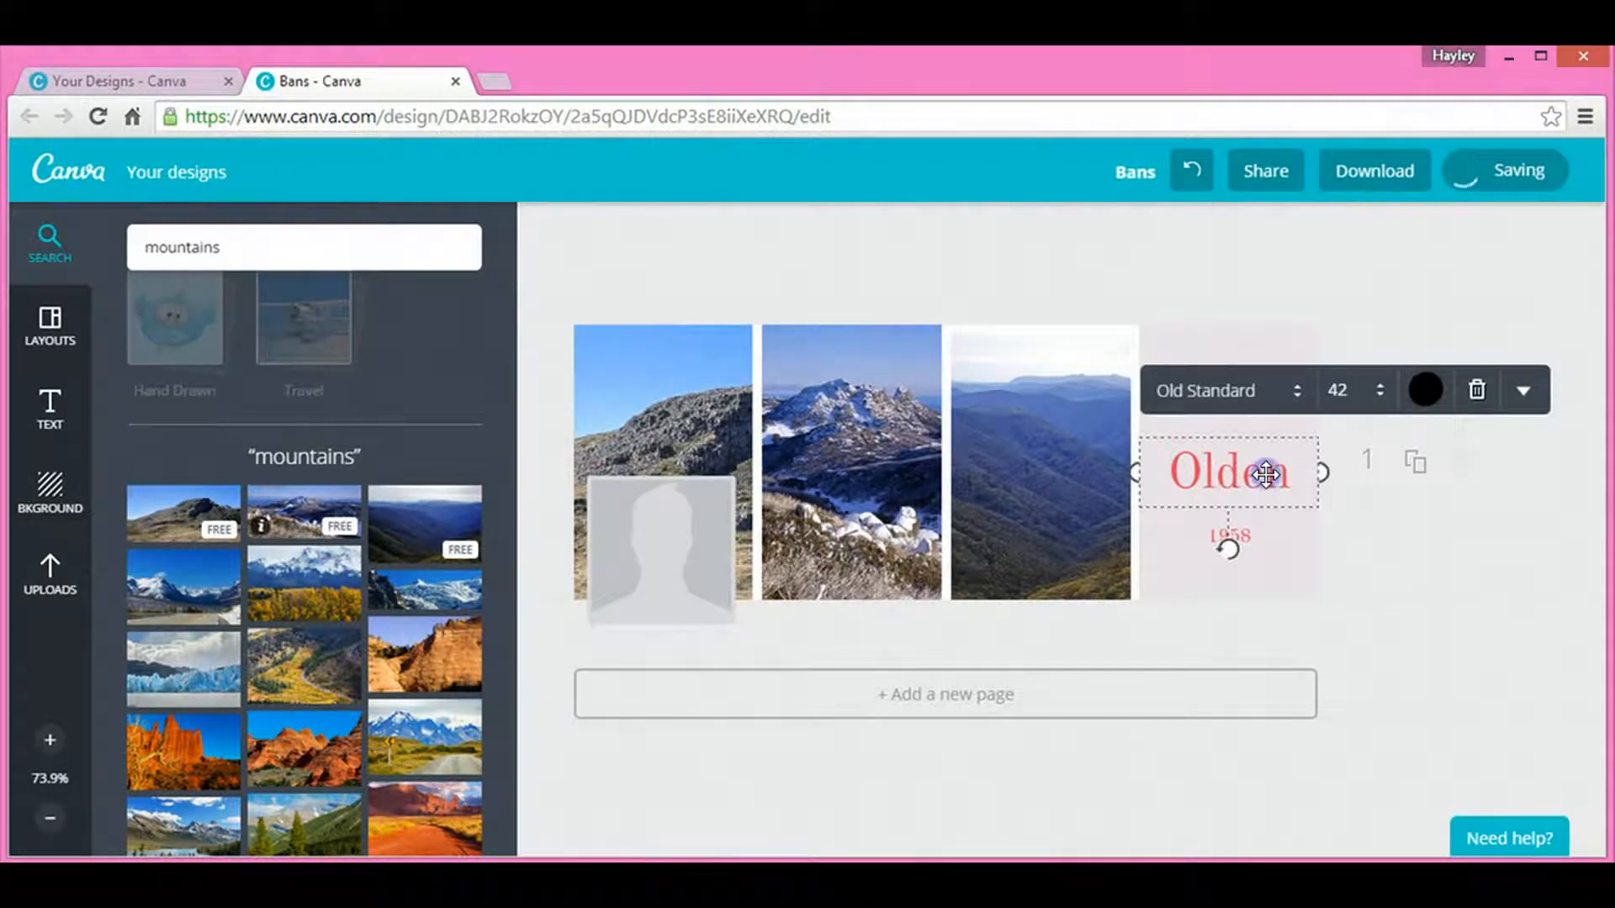
pyautogui.click(1266, 475)
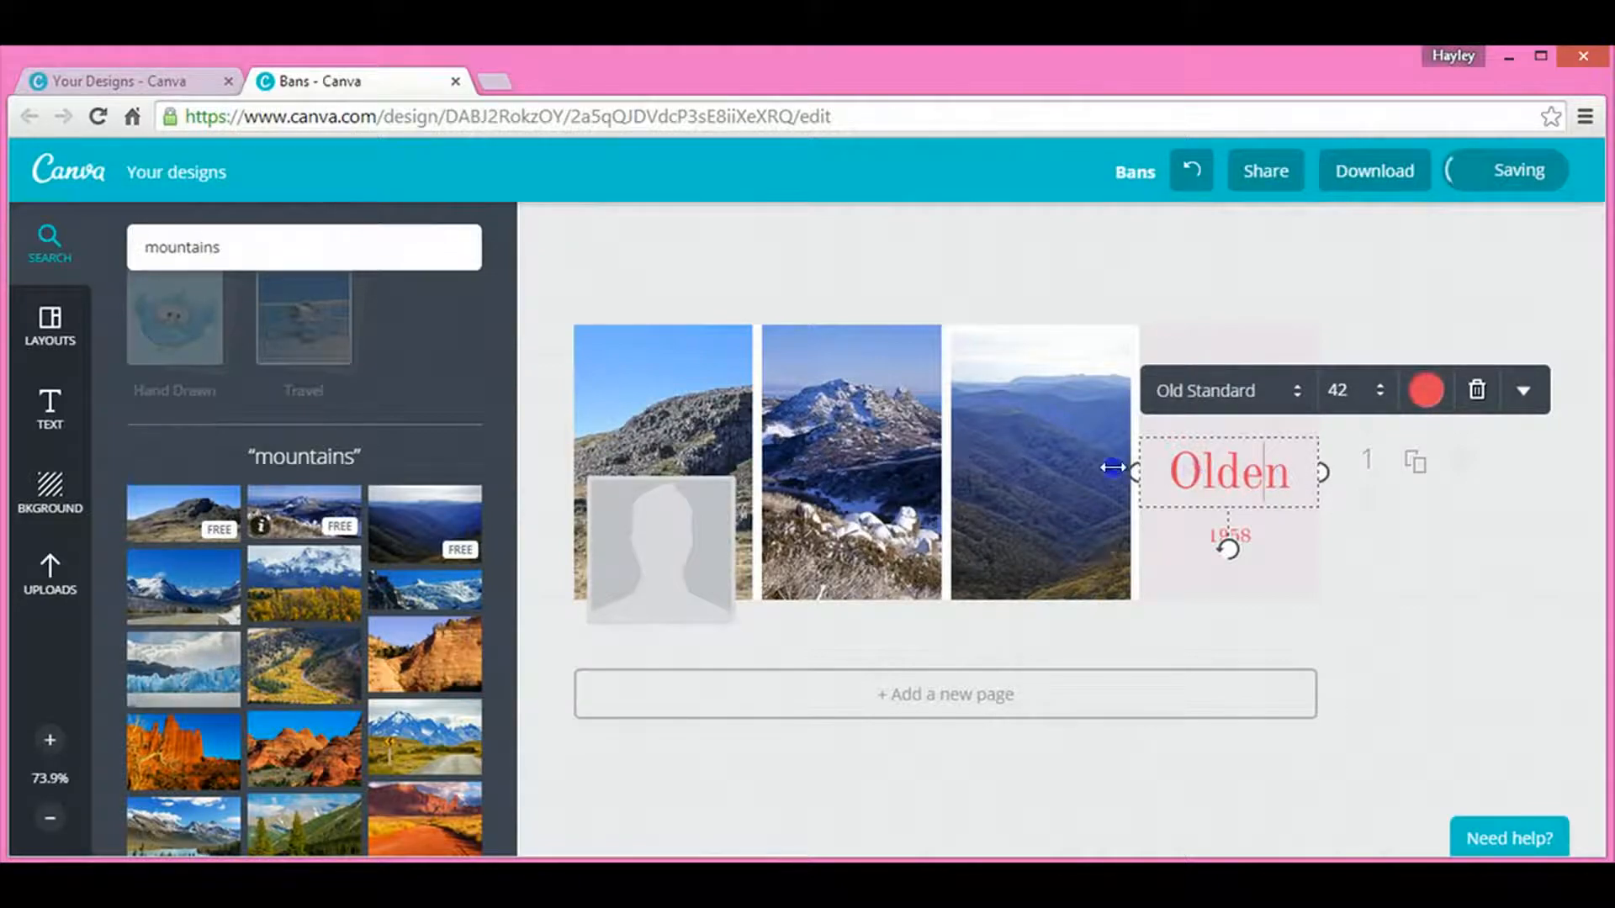
pyautogui.hotkey('ctrl', 'a')
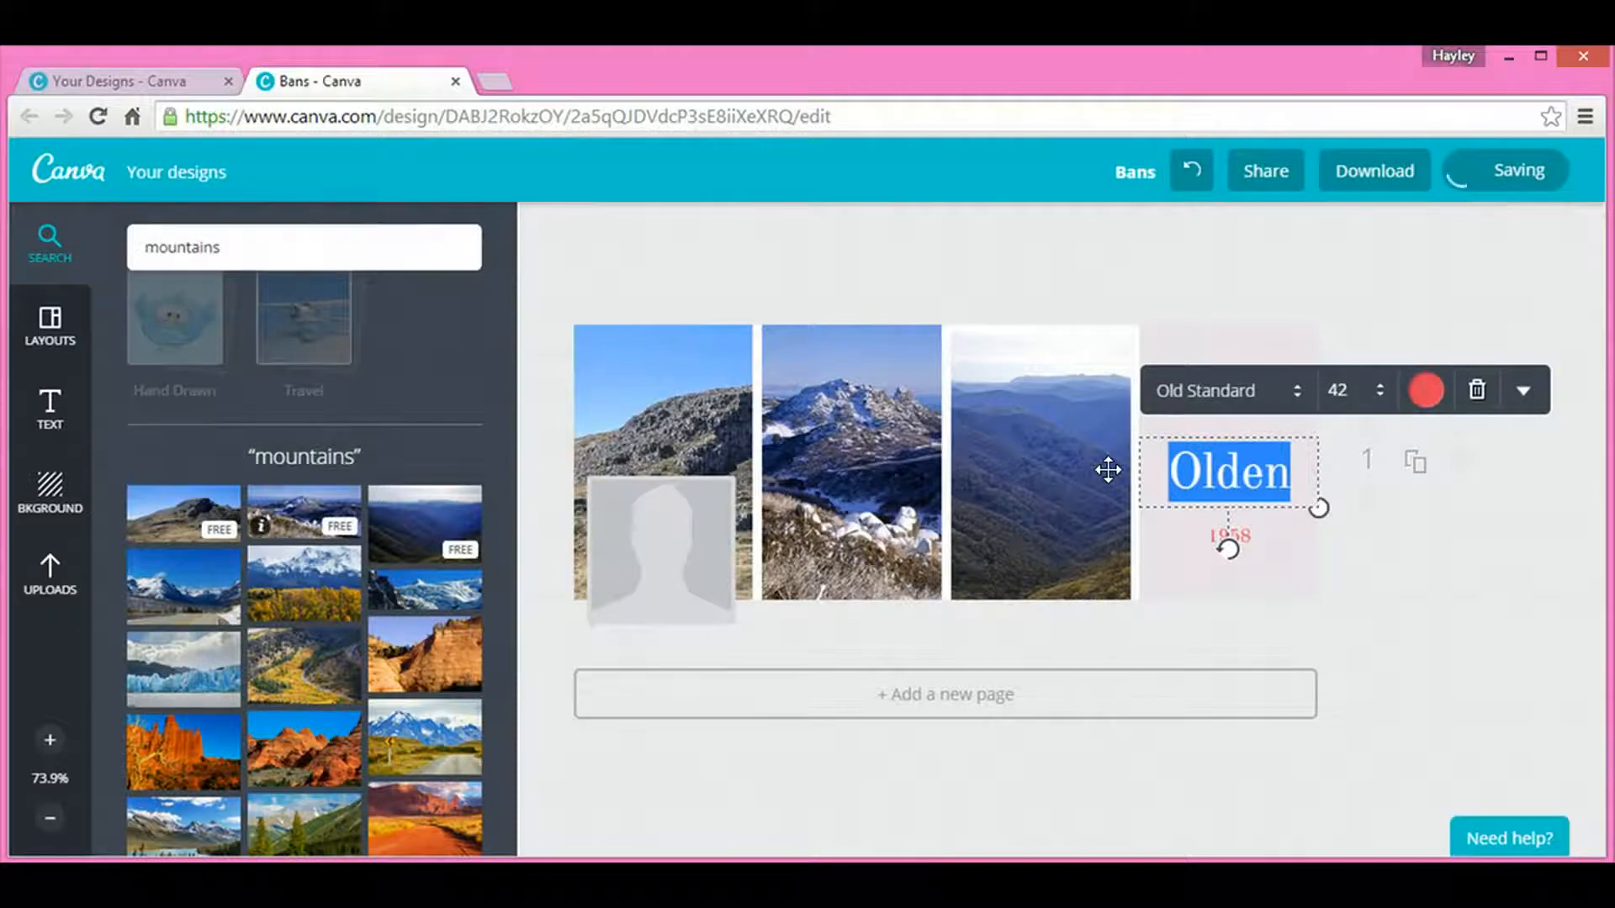
pyautogui.write('Mou')
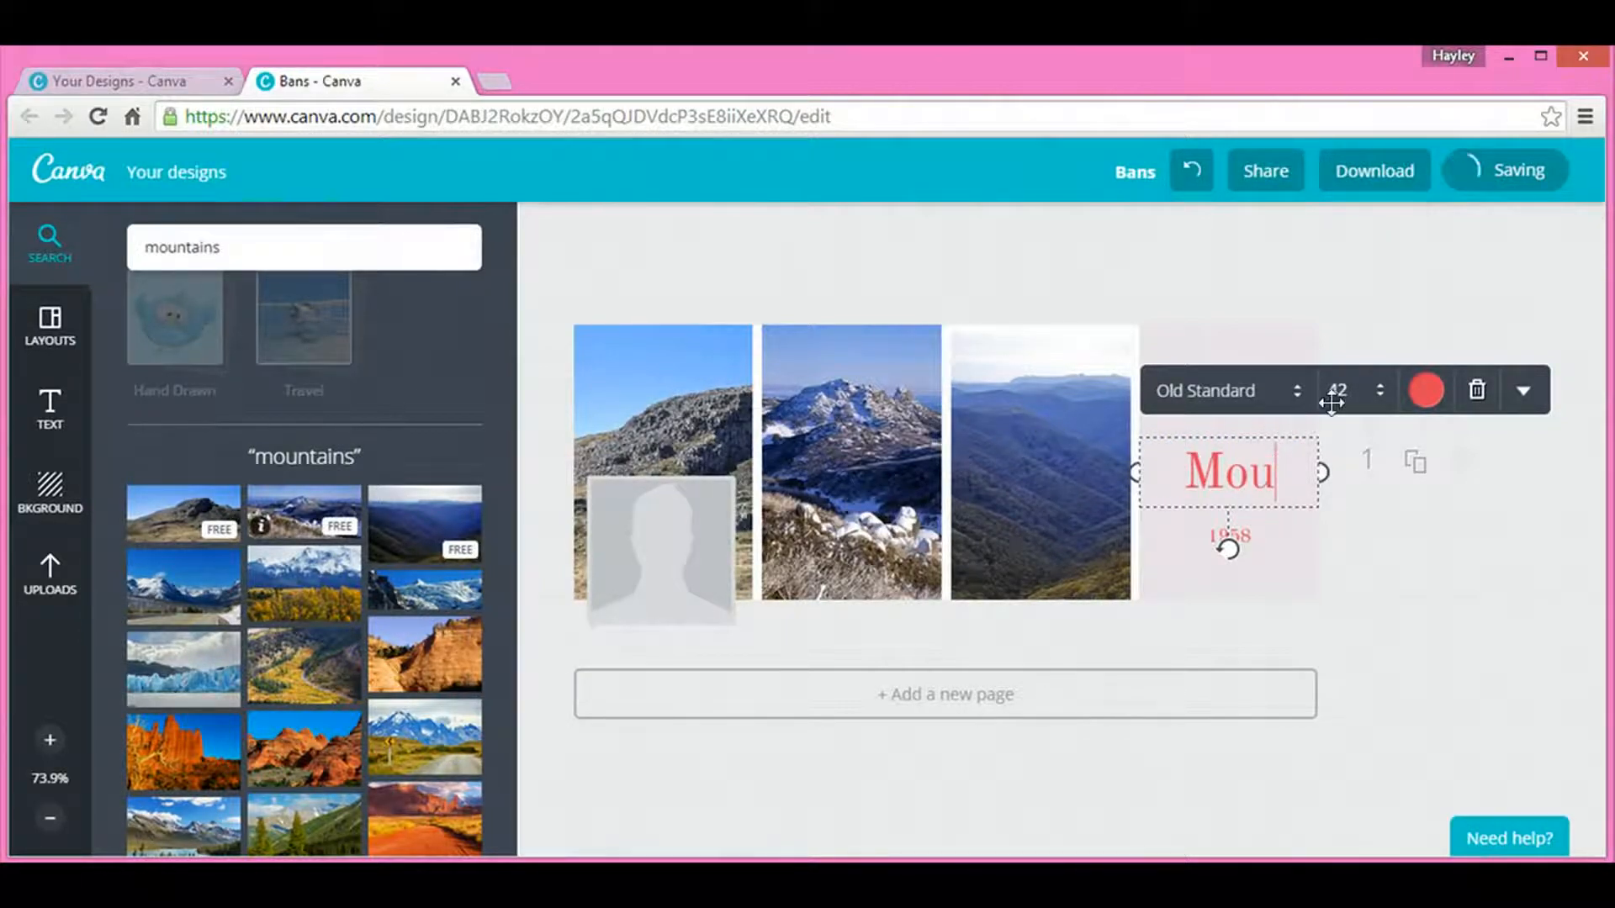
pyautogui.write('ntain Living')
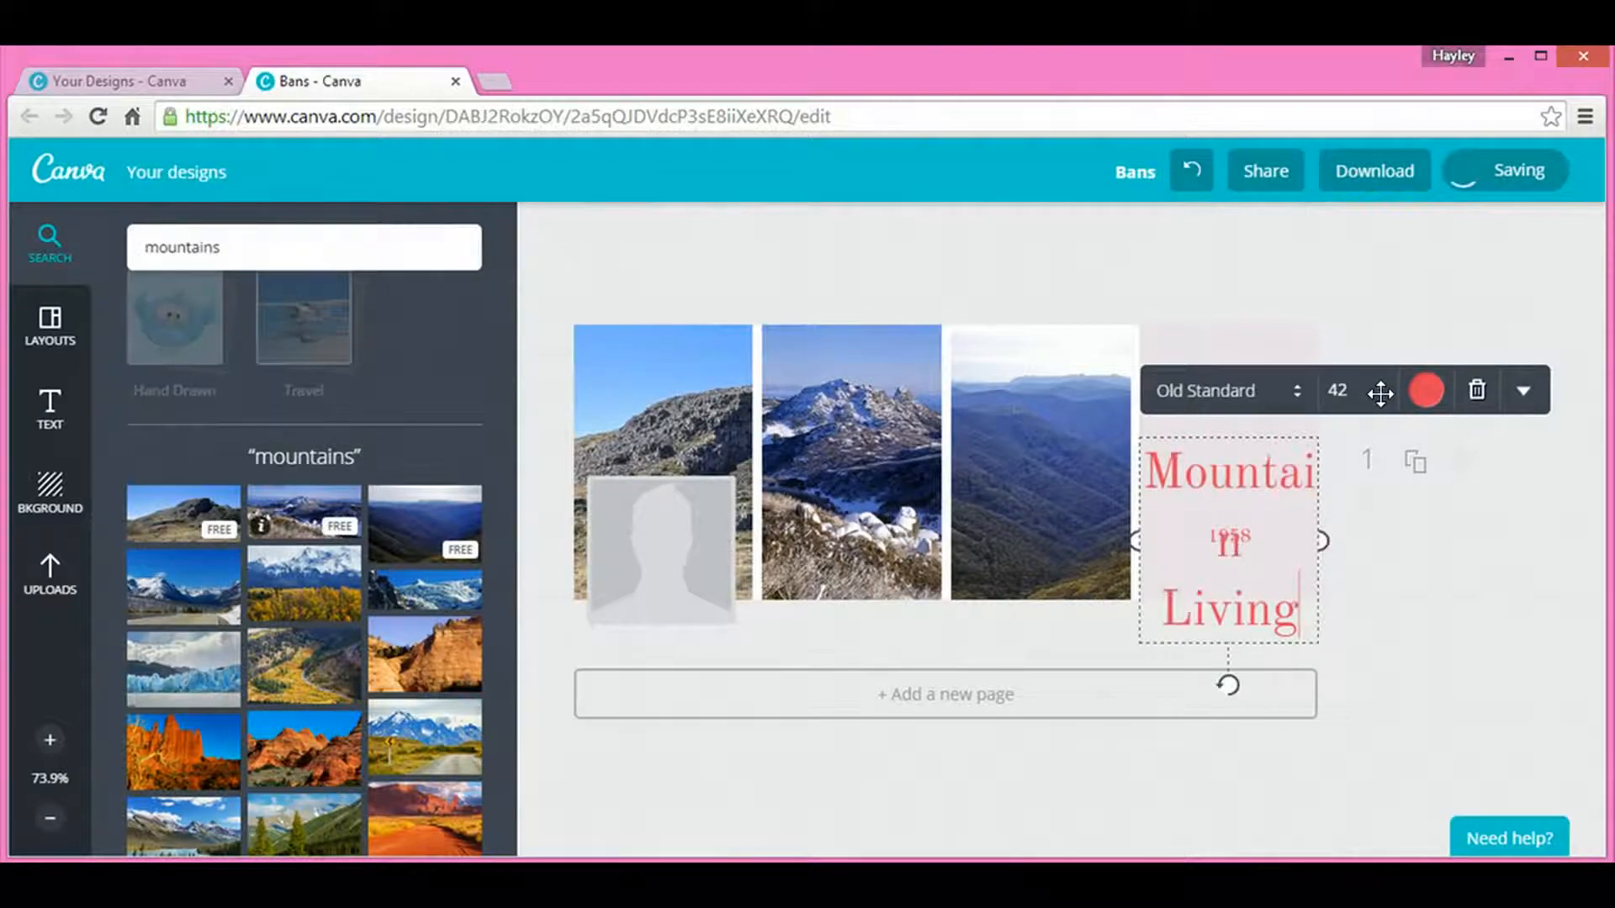
# Step: Set the "Mountain Living" text to size 32 and move it up above the "1958" text
pyautogui.click(1383, 404)
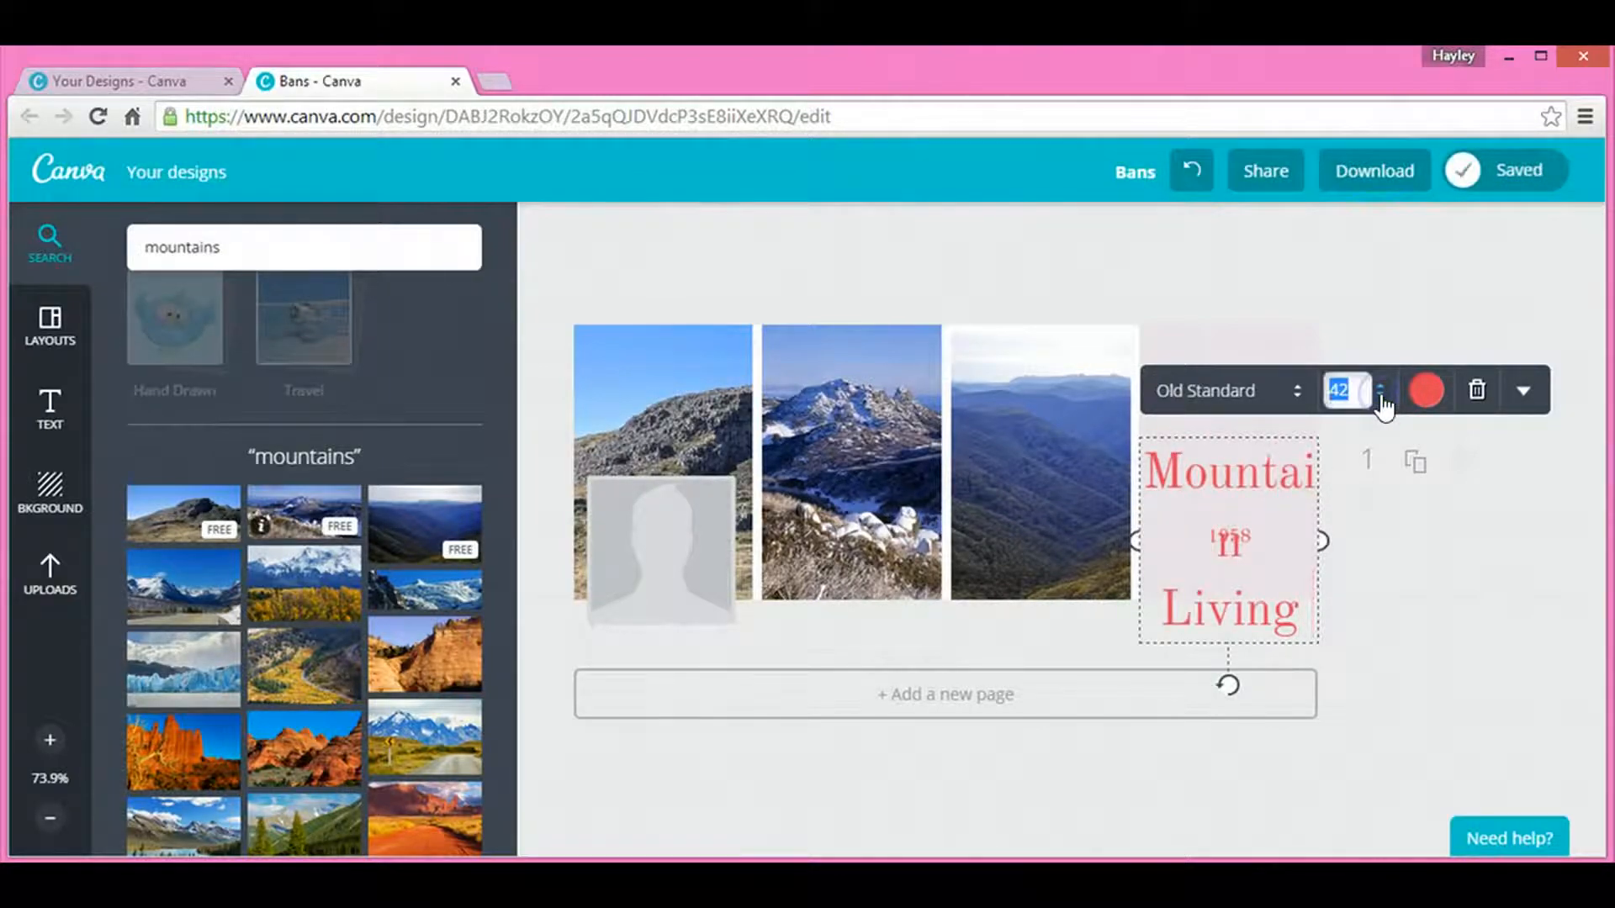
pyautogui.click(1381, 398)
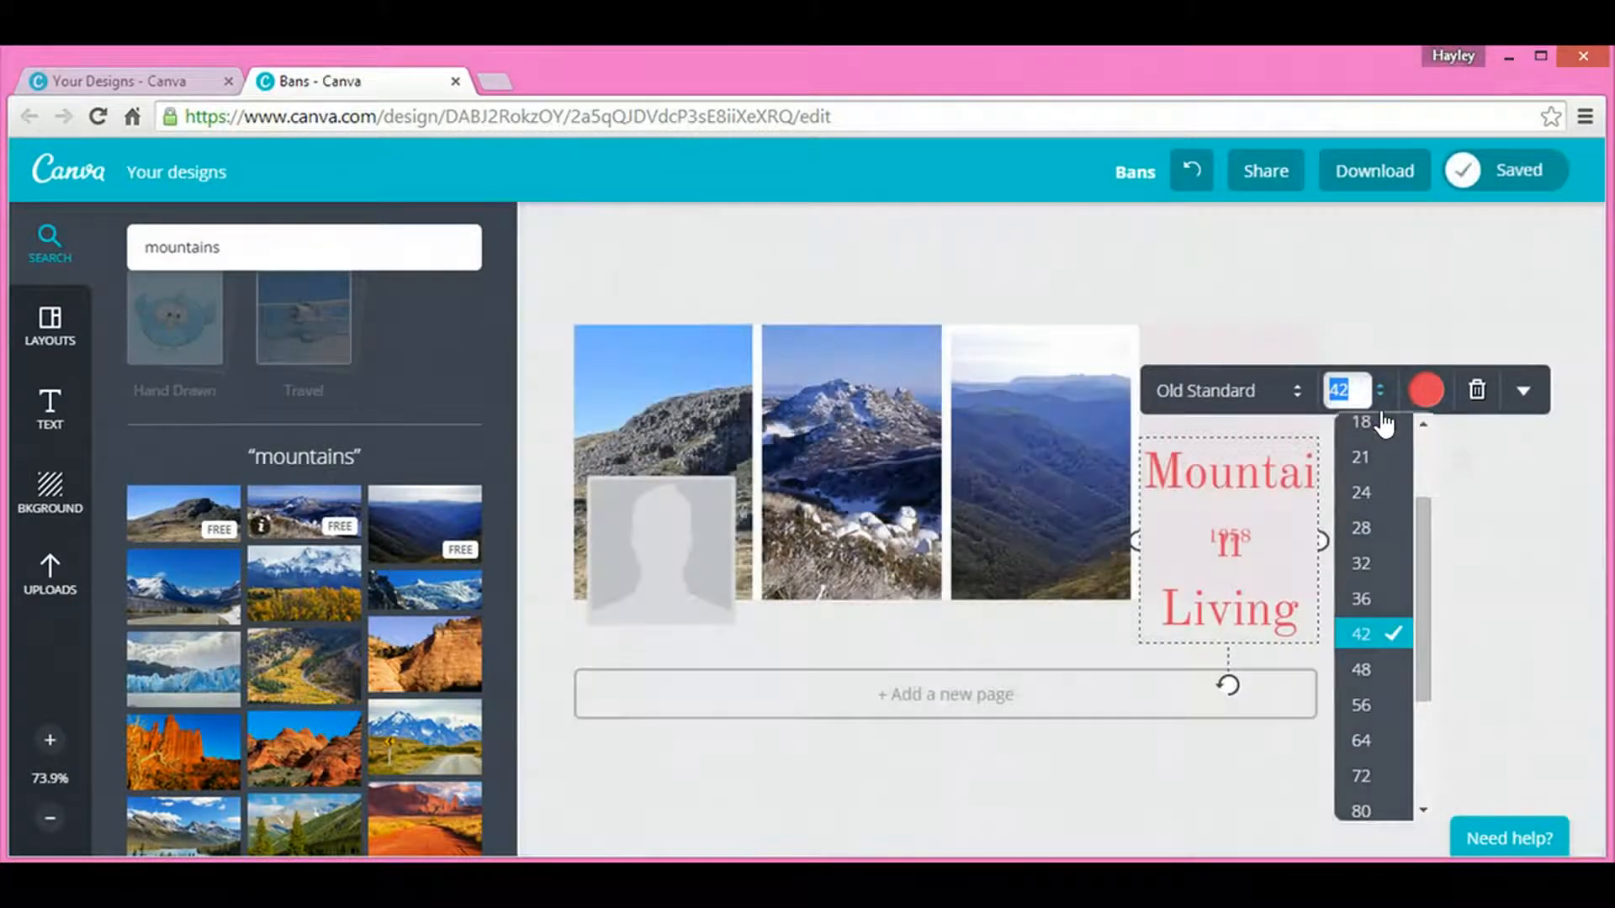
pyautogui.click(1371, 564)
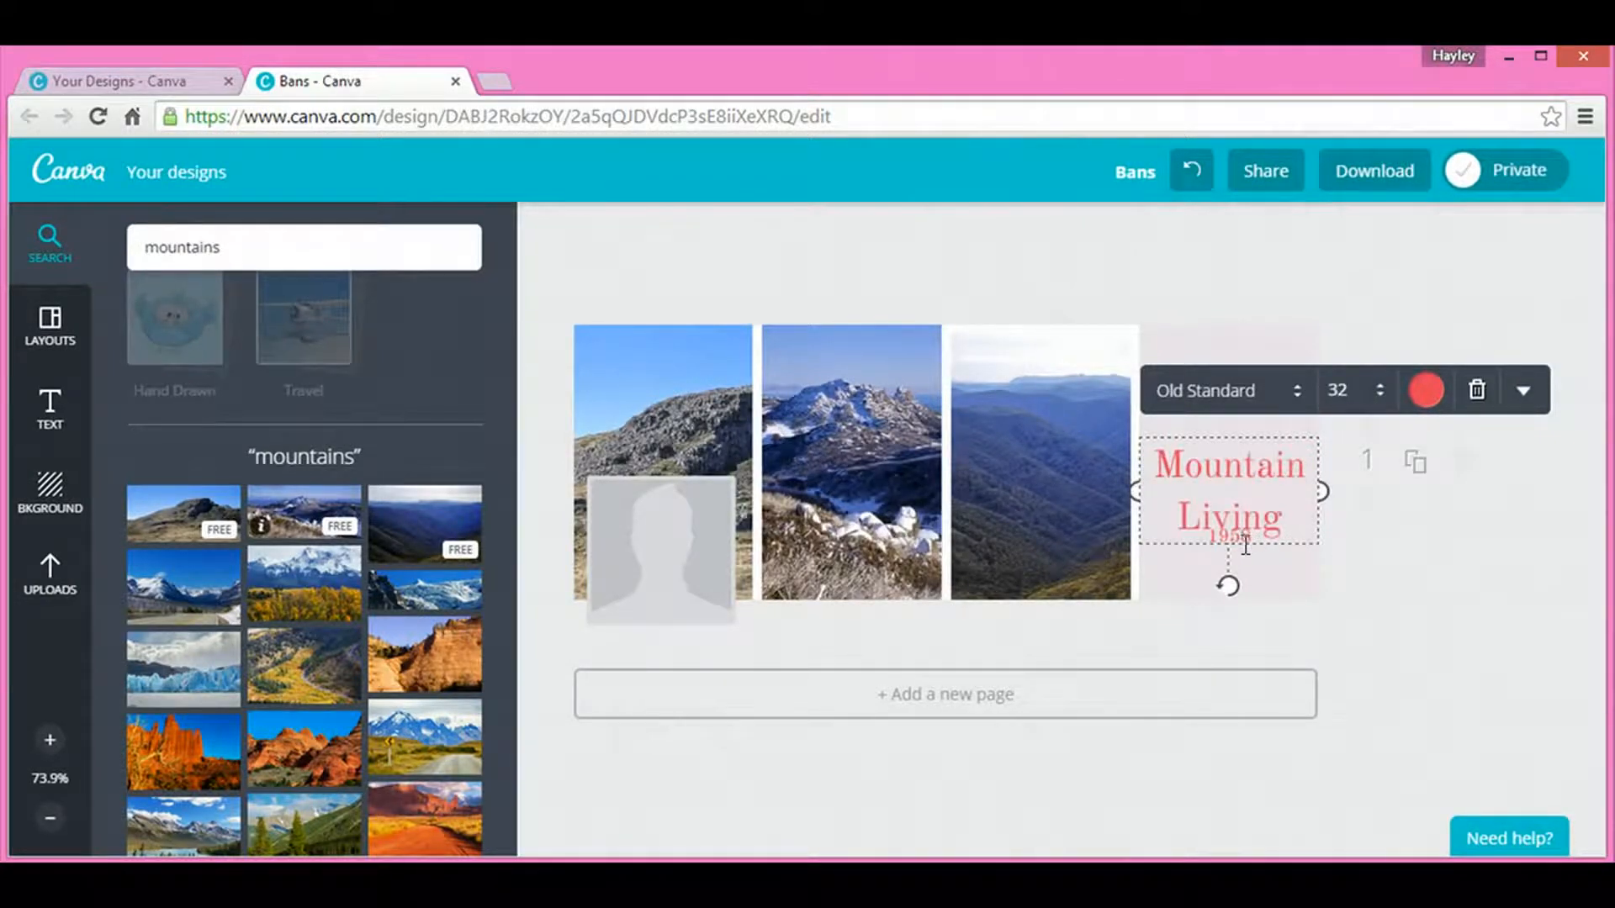
pyautogui.moveTo(1245, 546); pyautogui.dragTo(1247, 517)
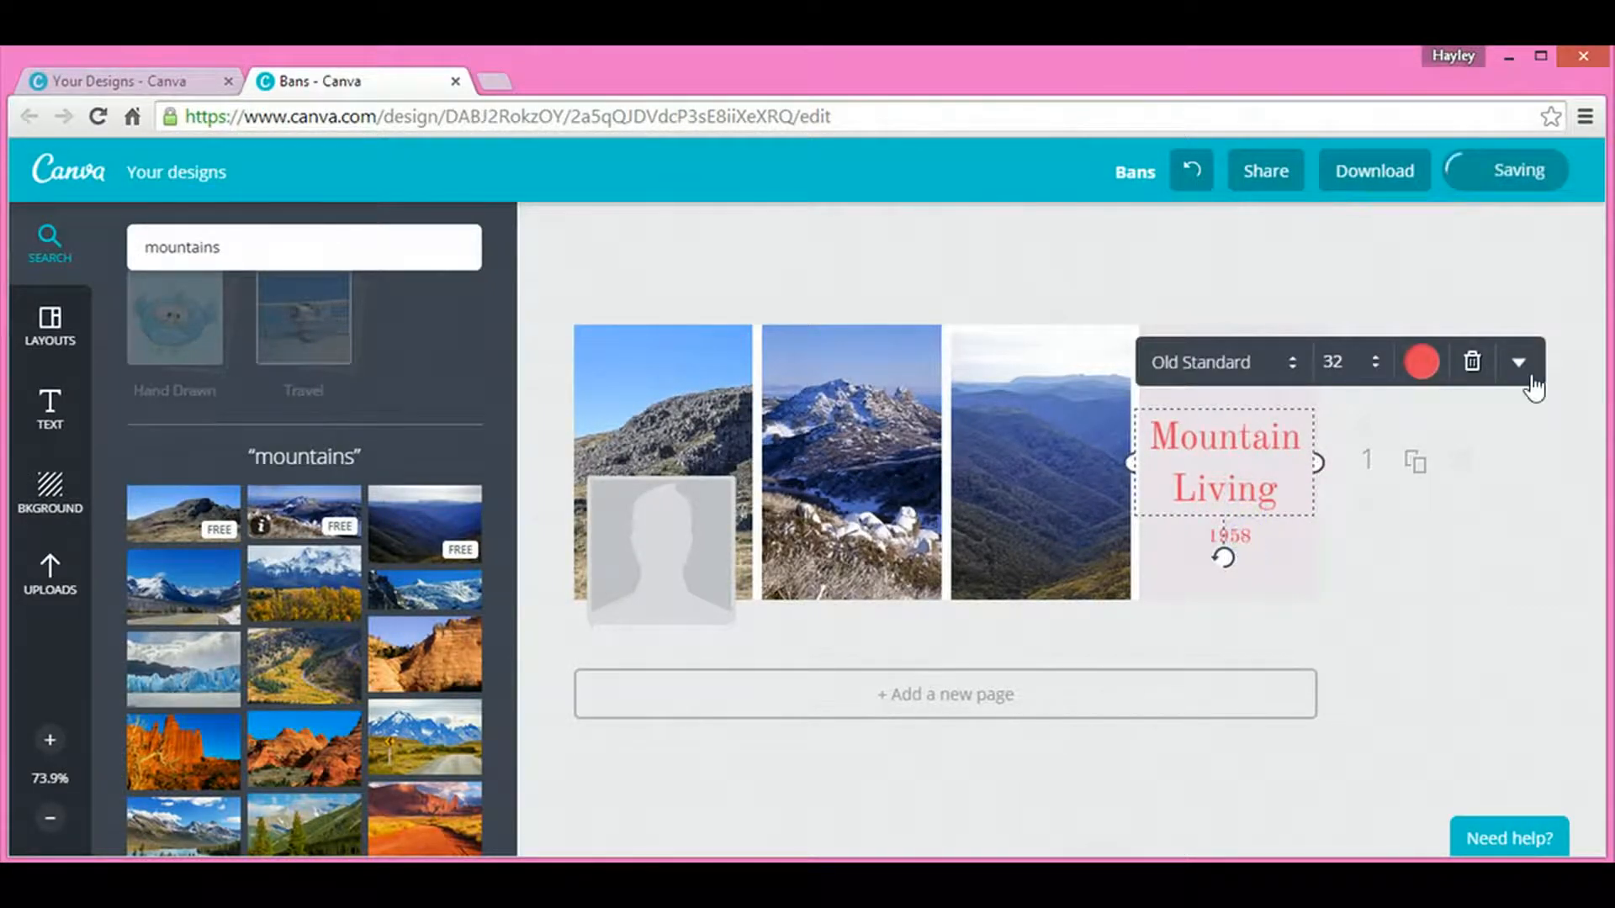
# Step: Move the "Mountain Living" heading further up the pink panel, well clear of the "1958" text
pyautogui.click(1239, 536)
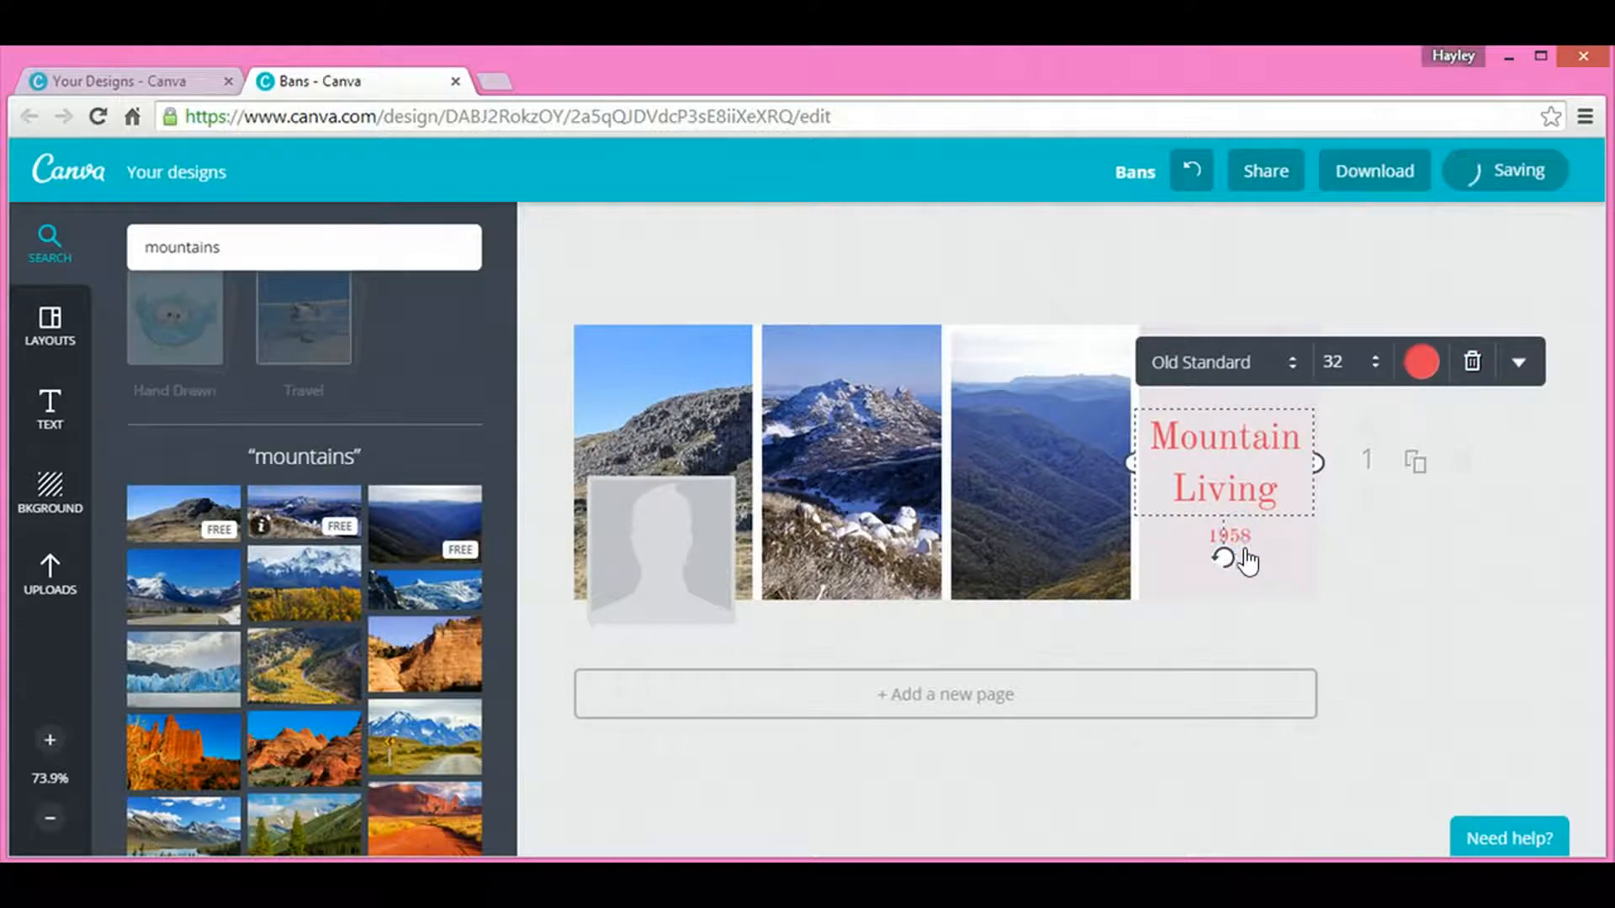
pyautogui.click(1246, 543)
pyautogui.click(1254, 491)
pyautogui.hotkey('shift', 'Up')
pyautogui.hotkey('shift', 'Up')
pyautogui.hotkey('shift', 'Up')
pyautogui.hotkey('shift', 'Up')
pyautogui.hotkey('shift', 'Up')
pyautogui.hotkey('shift', 'Up')
pyautogui.hotkey('shift', 'Up')
pyautogui.hotkey('shift', 'Up')
pyautogui.hotkey('shift', 'Up')
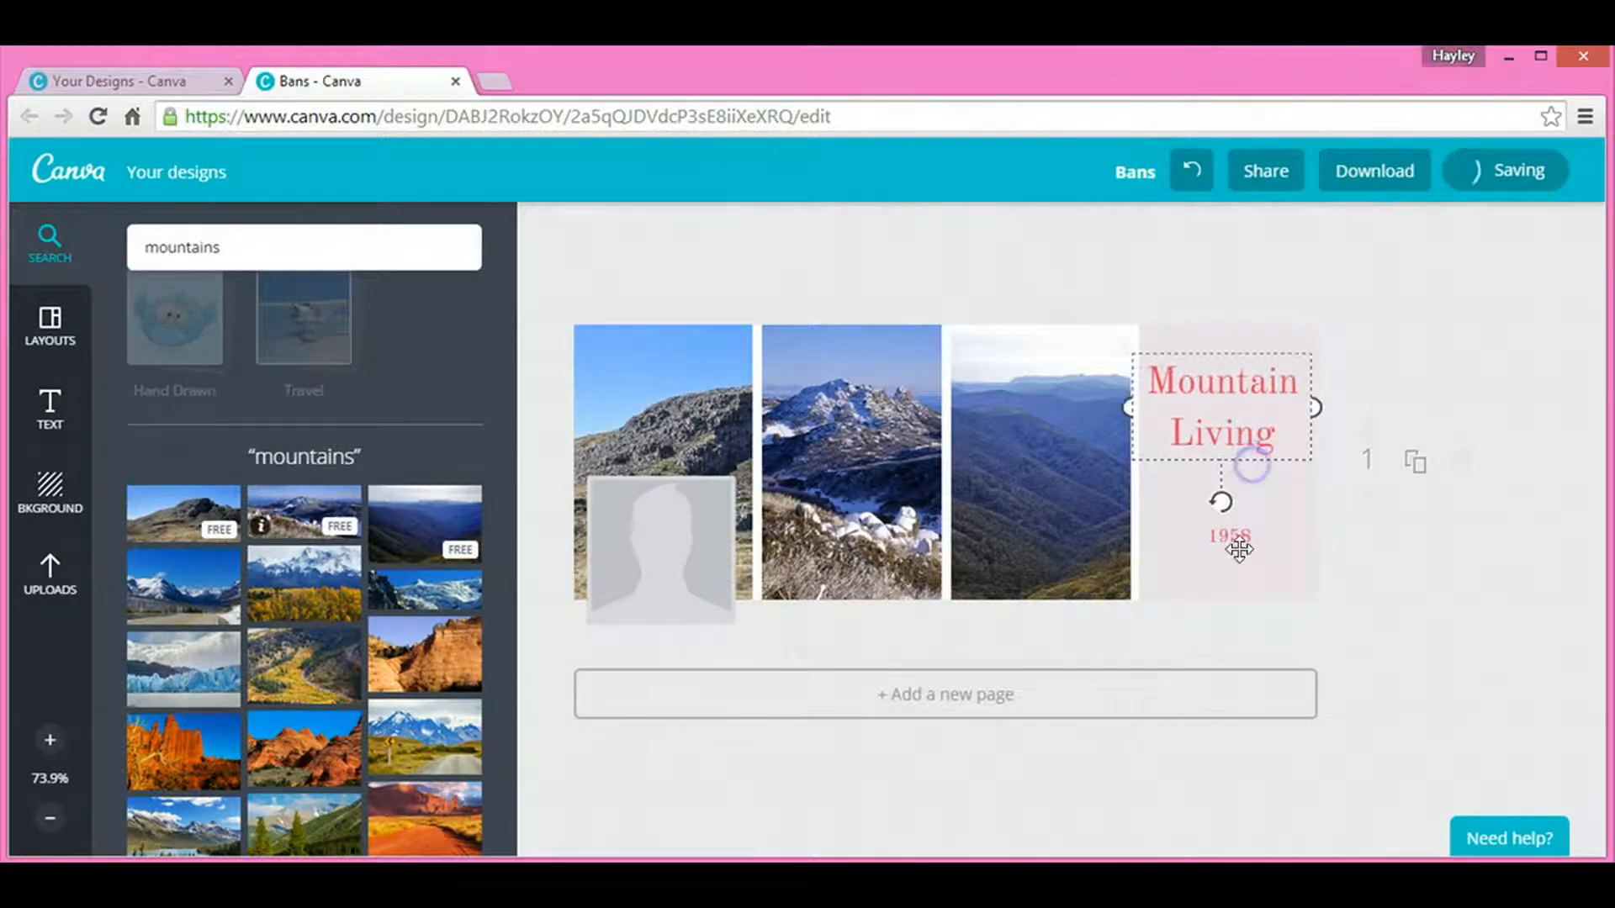
# Step: Delete the "1958" text and move the "Mountain Living" heading down to the centre of the pink panel
pyautogui.click(1247, 536)
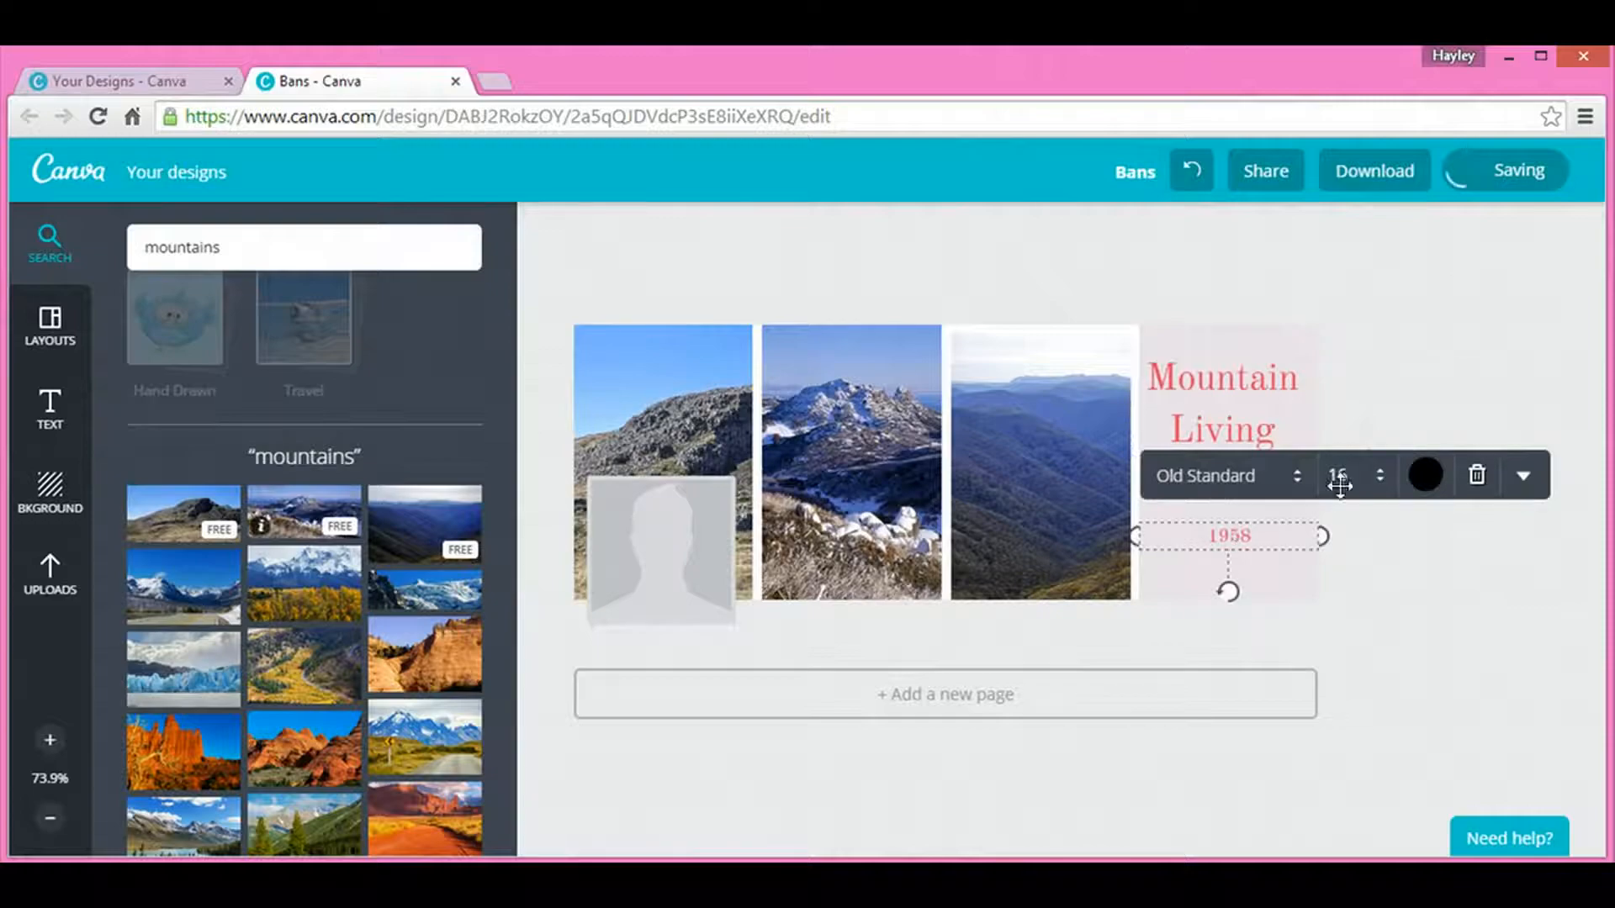
pyautogui.click(1475, 476)
pyautogui.moveTo(1252, 427); pyautogui.dragTo(1259, 488)
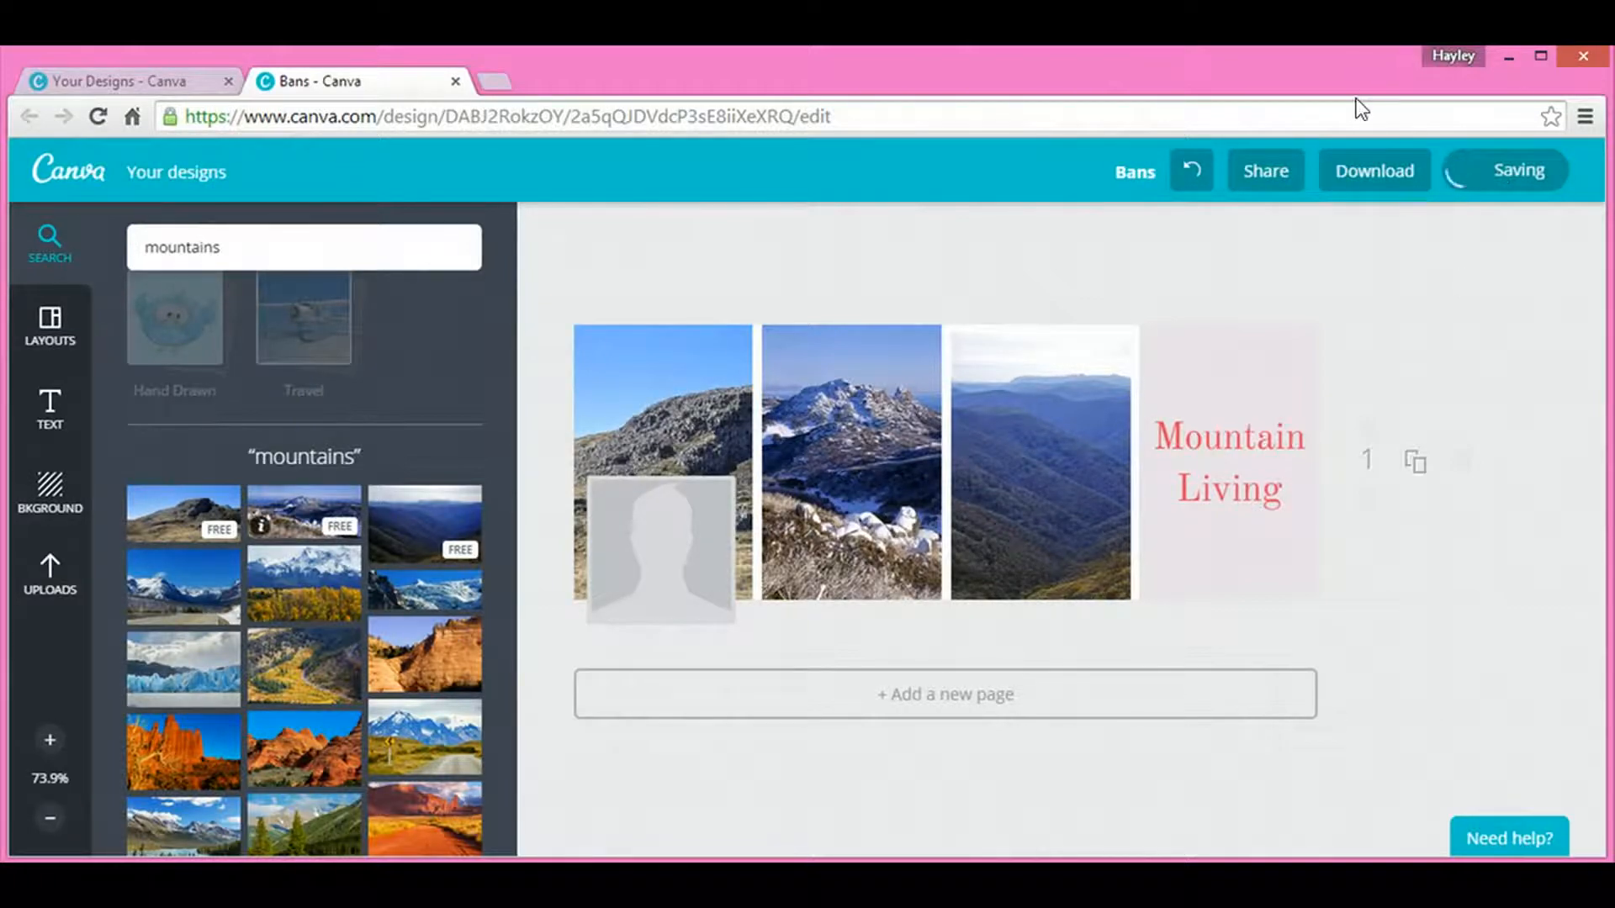
# Step: Open the download options for the mountain cover design
pyautogui.click(1371, 171)
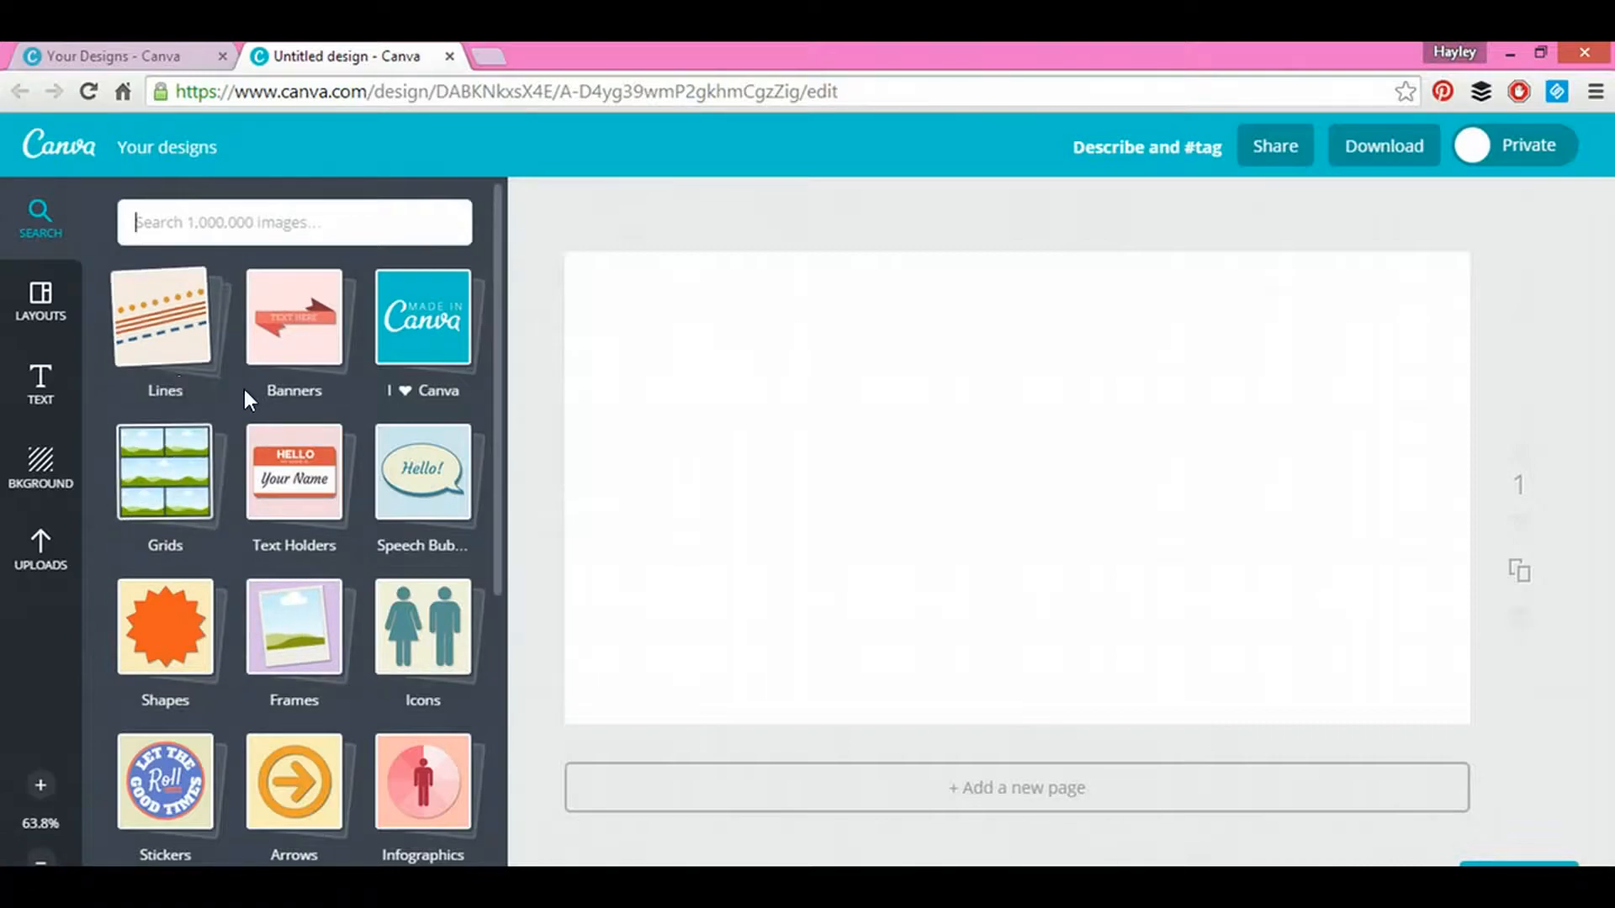
# Step: Add the single-image grid from the Grids collection so that it fills the blank page
pyautogui.click(167, 496)
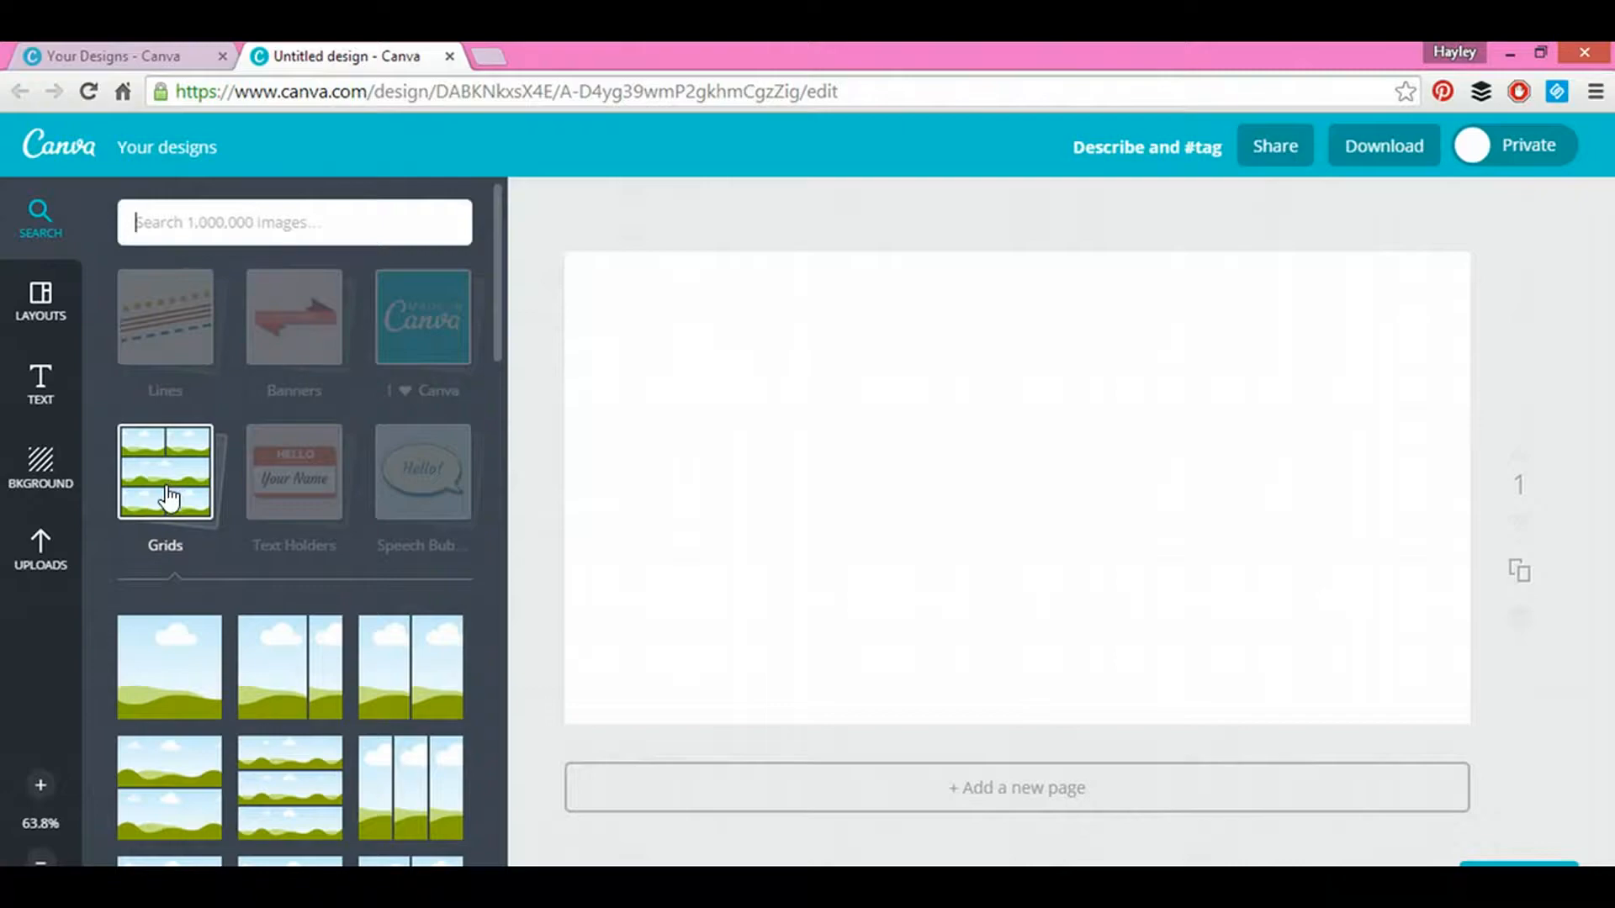
pyautogui.click(181, 667)
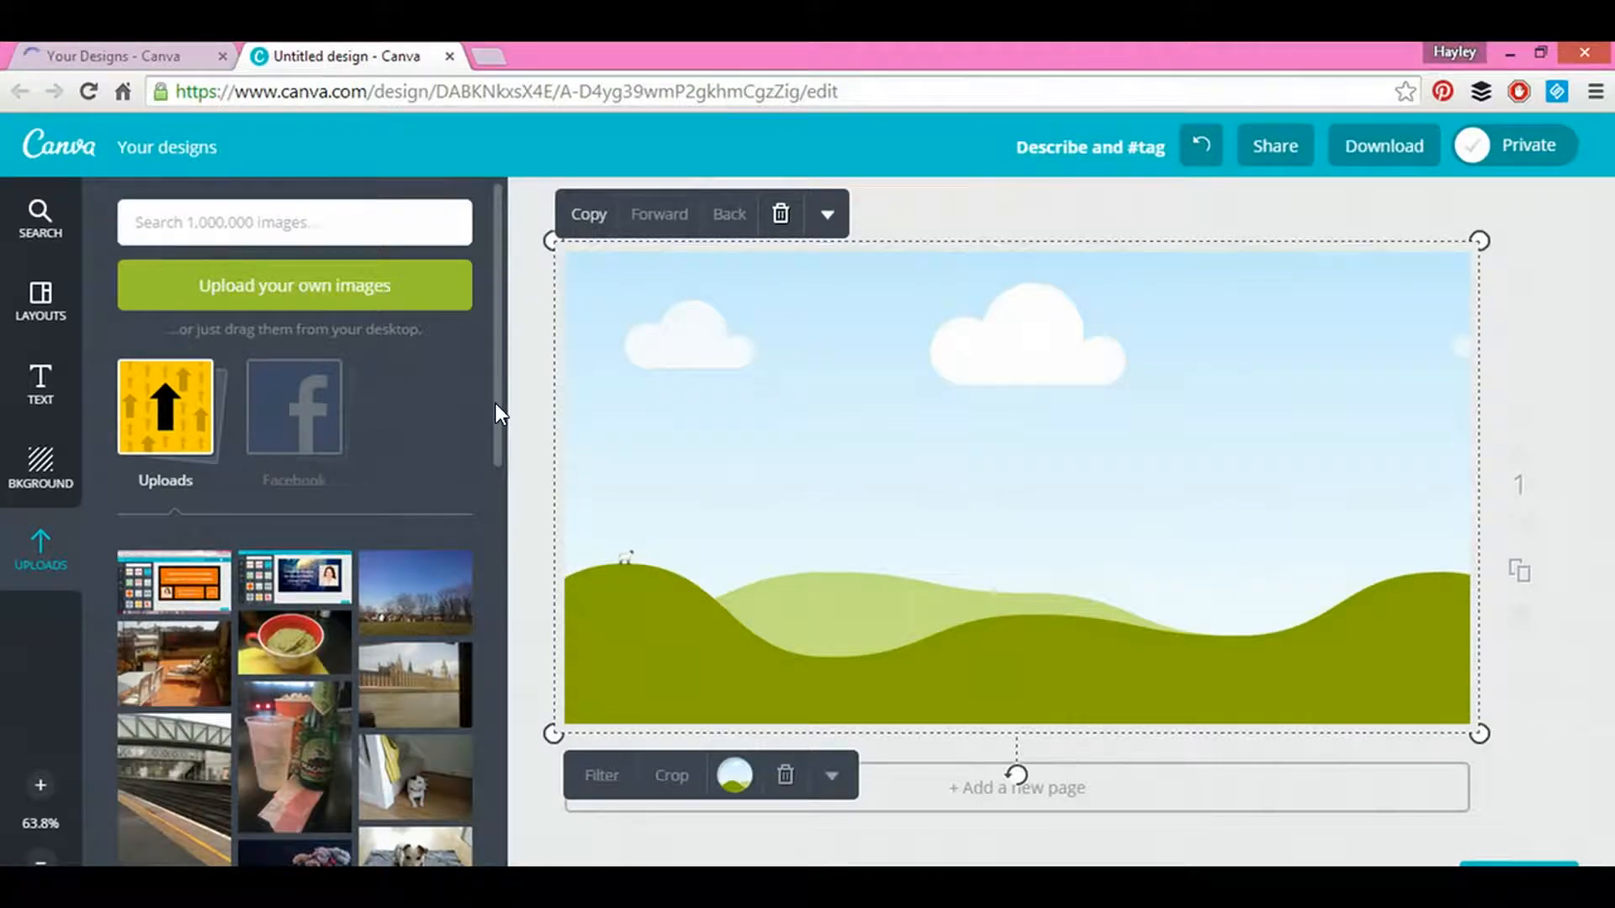
# Step: Fill the page's grid with the uploaded photo of the tree-lined garden path
pyautogui.scroll(-2, 418, 555)
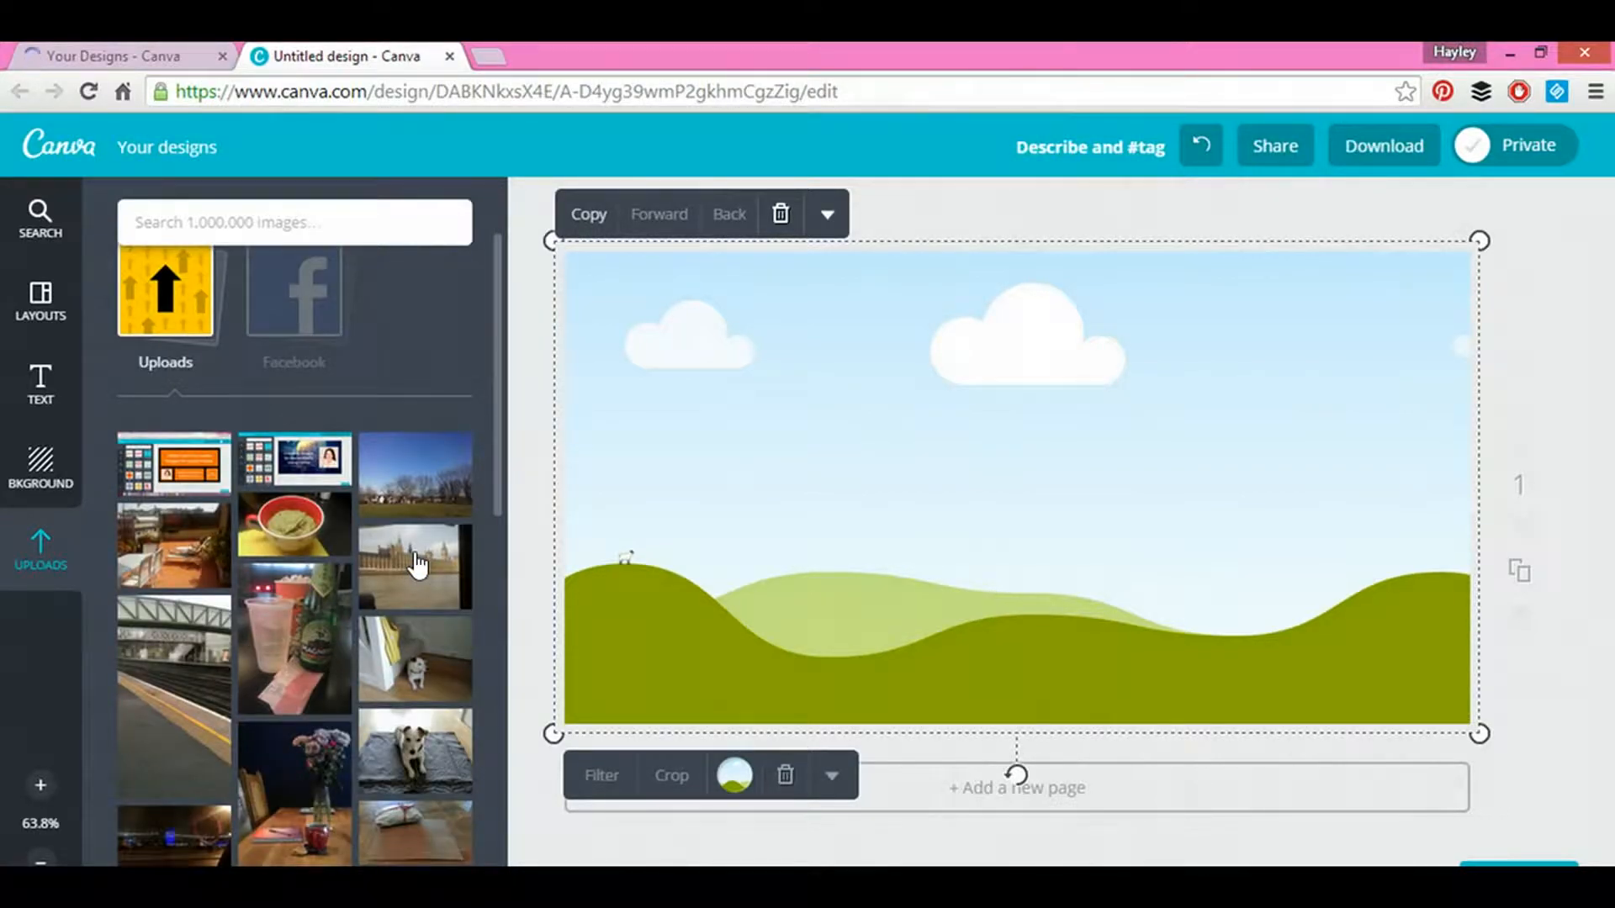
pyautogui.scroll(-5, 418, 563)
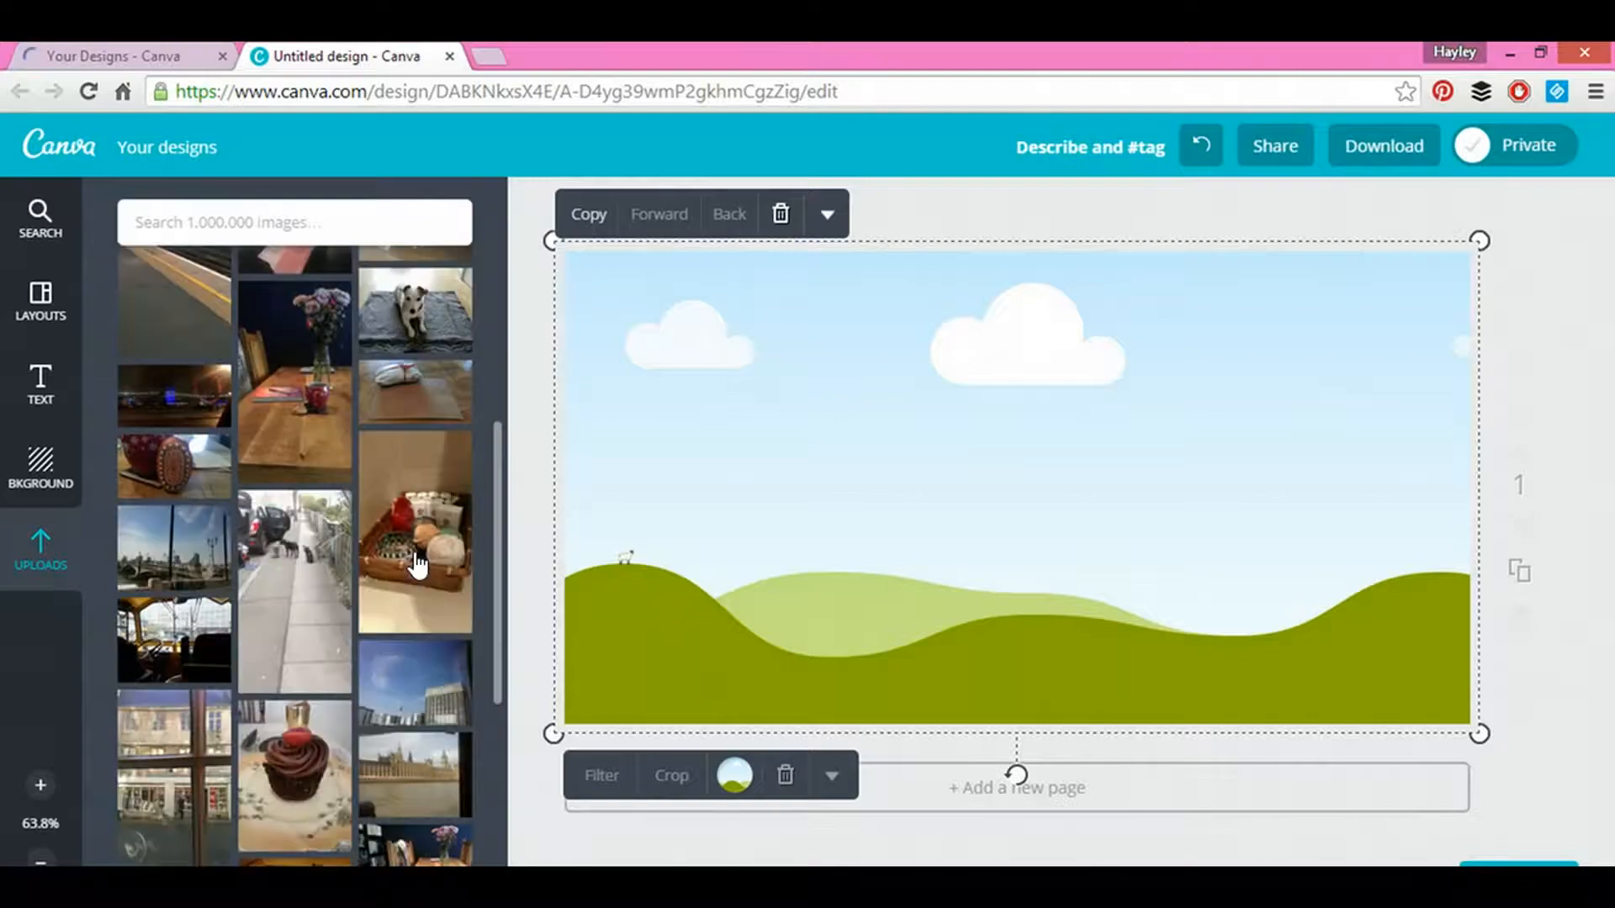
pyautogui.scroll(-3, 412, 548)
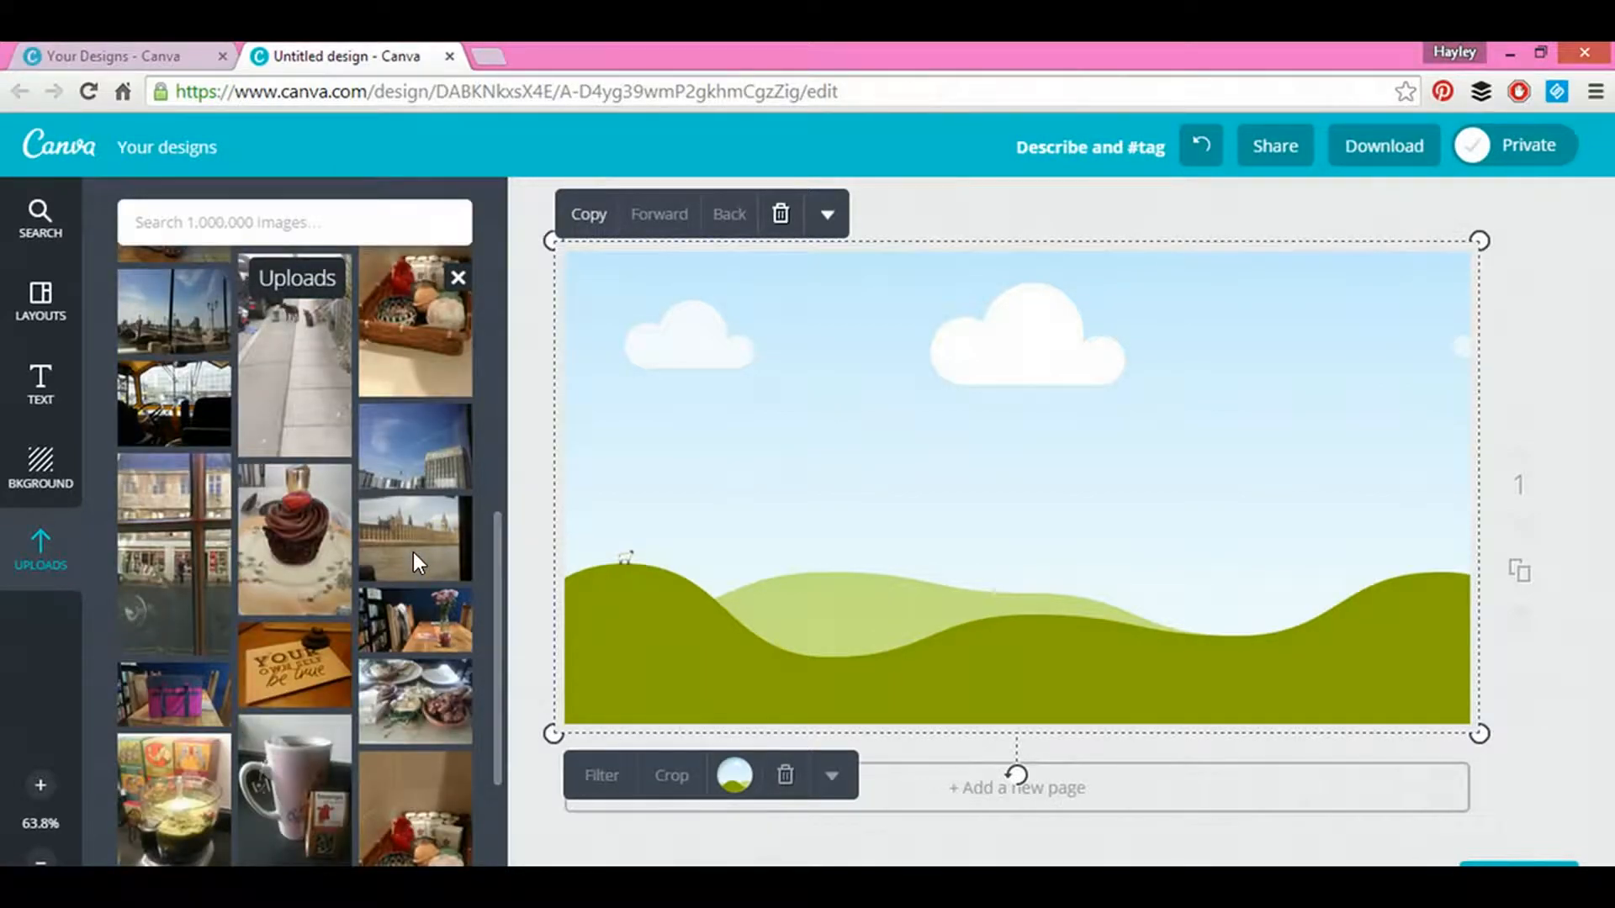
pyautogui.scroll(-5, 417, 565)
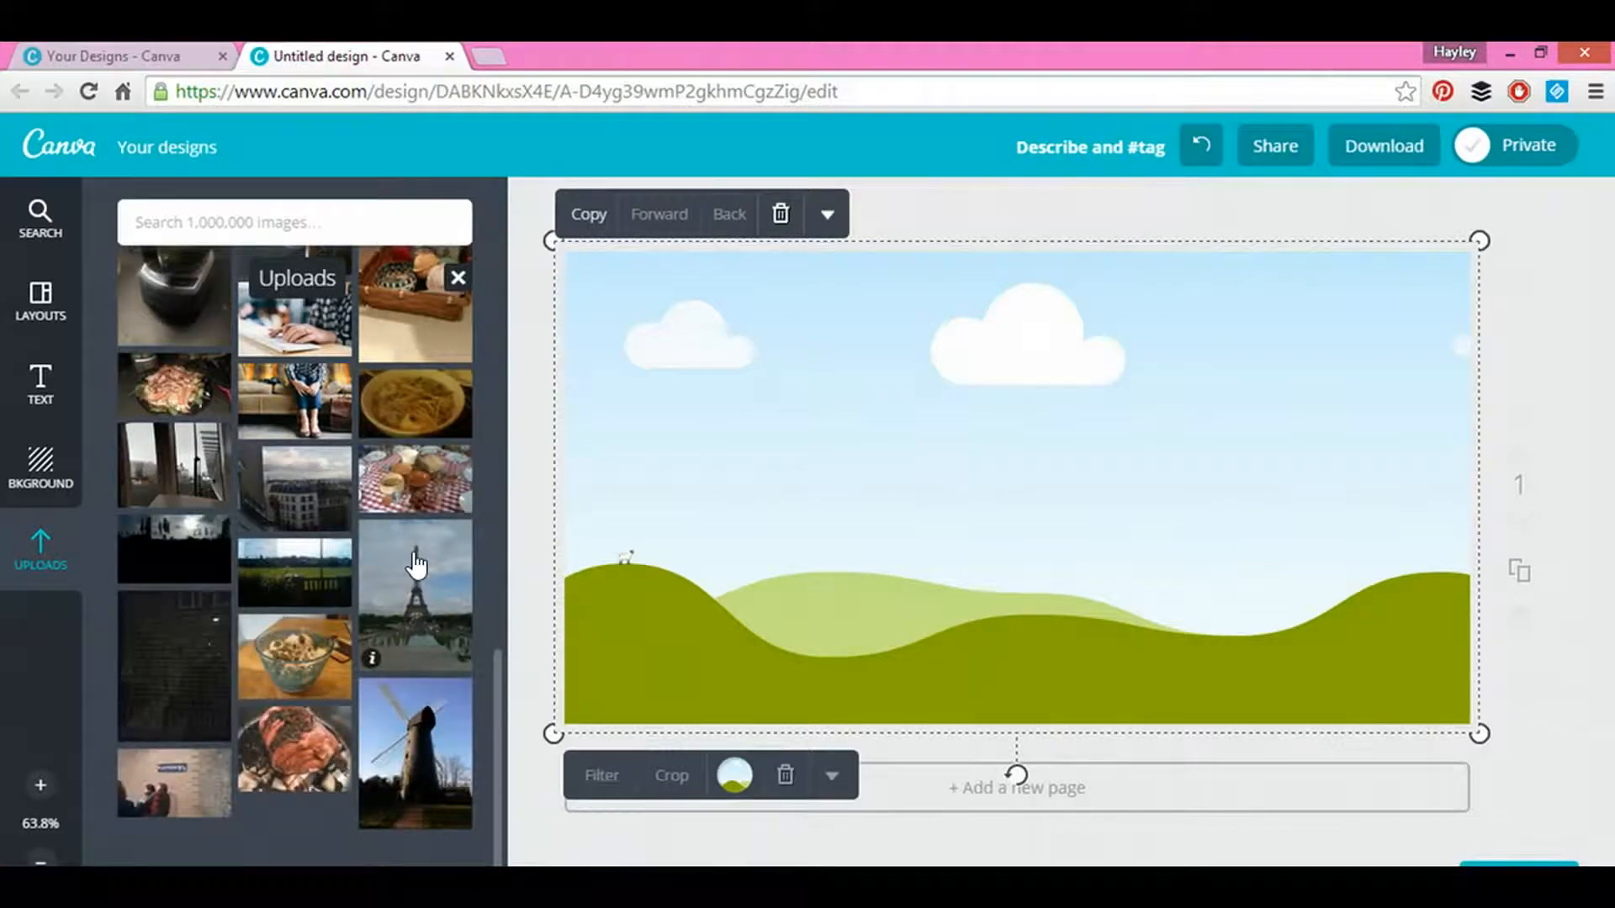
pyautogui.scroll(-3, 416, 565)
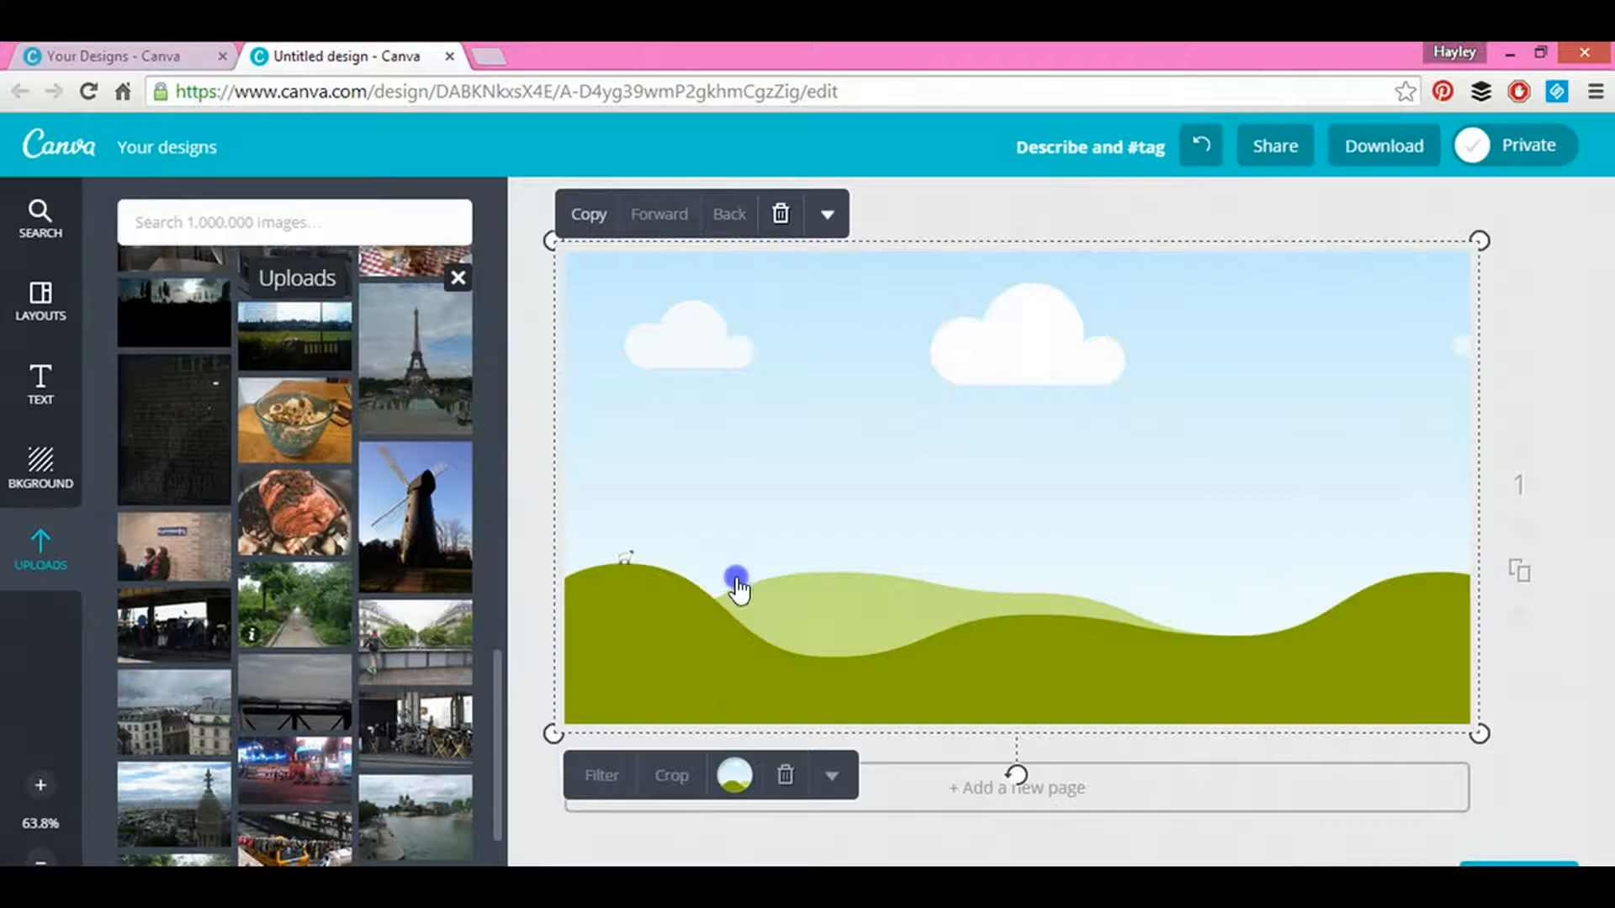
pyautogui.moveTo(981, 534); pyautogui.dragTo(1092, 483)
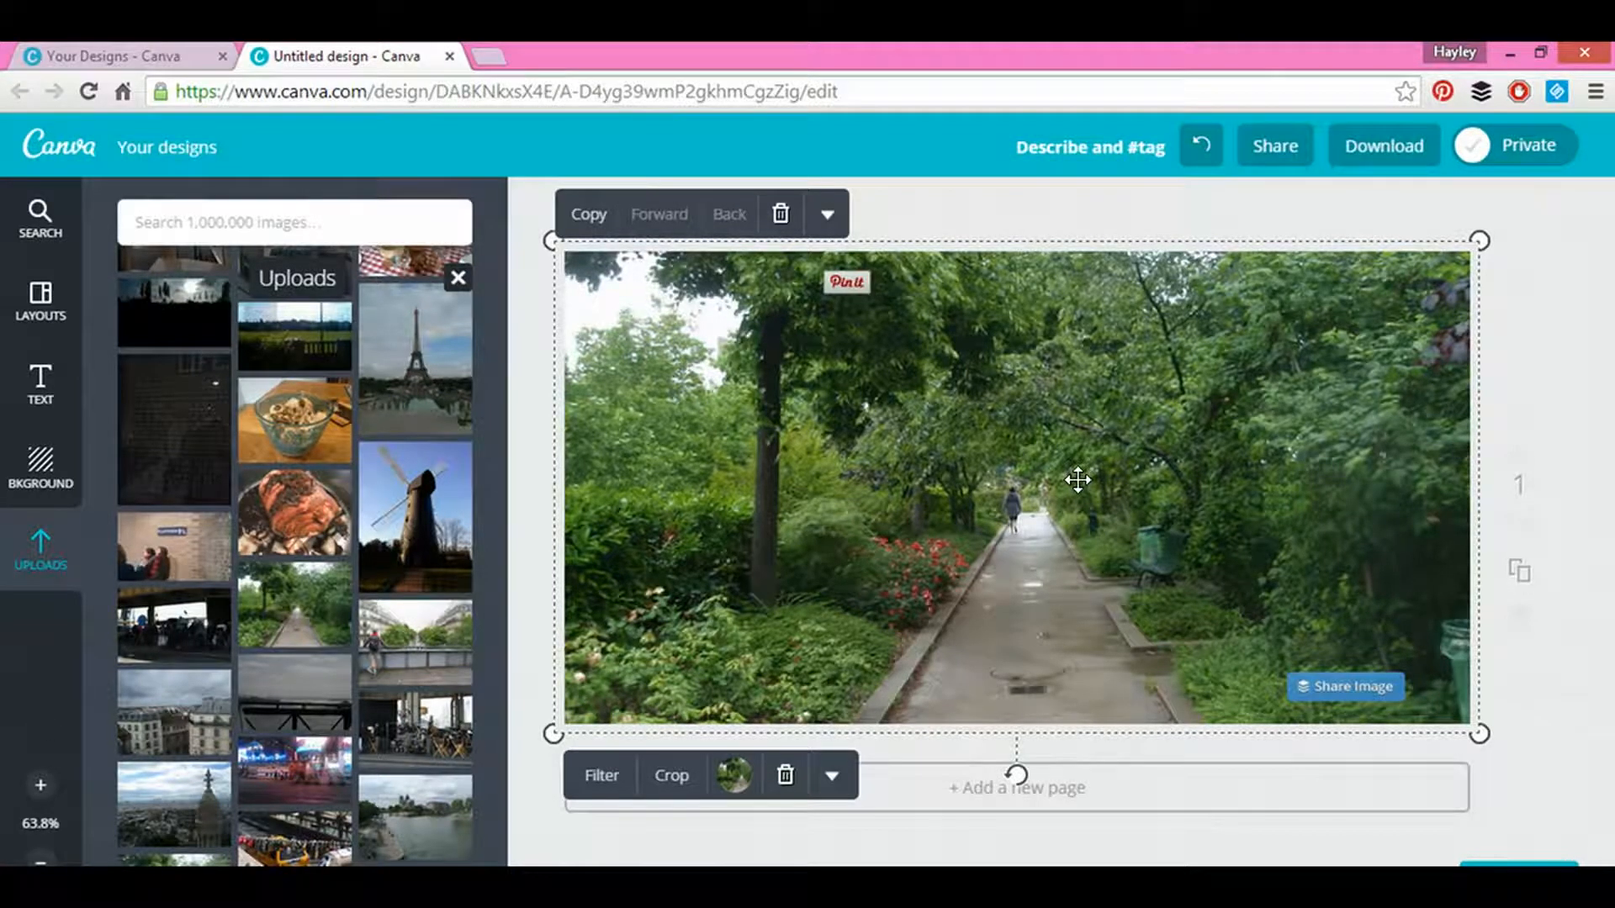
# Step: Reposition the garden path photo lower within its grid frame and apply the new crop
pyautogui.click(964, 514)
pyautogui.doubleClick(1036, 486)
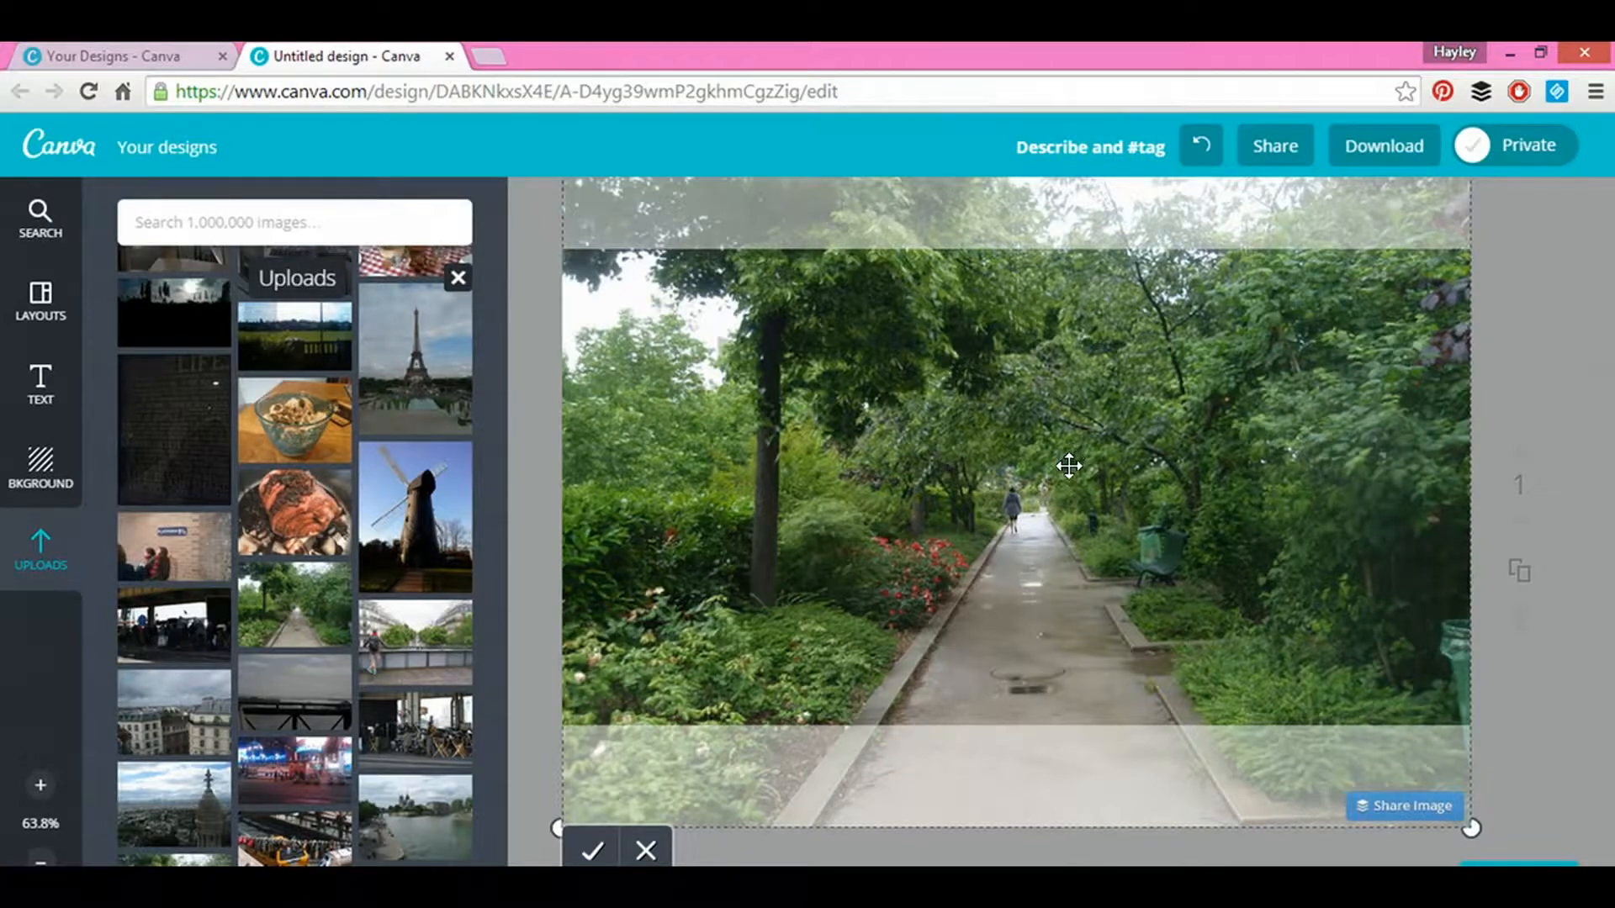
pyautogui.moveTo(1068, 479); pyautogui.dragTo(1074, 542)
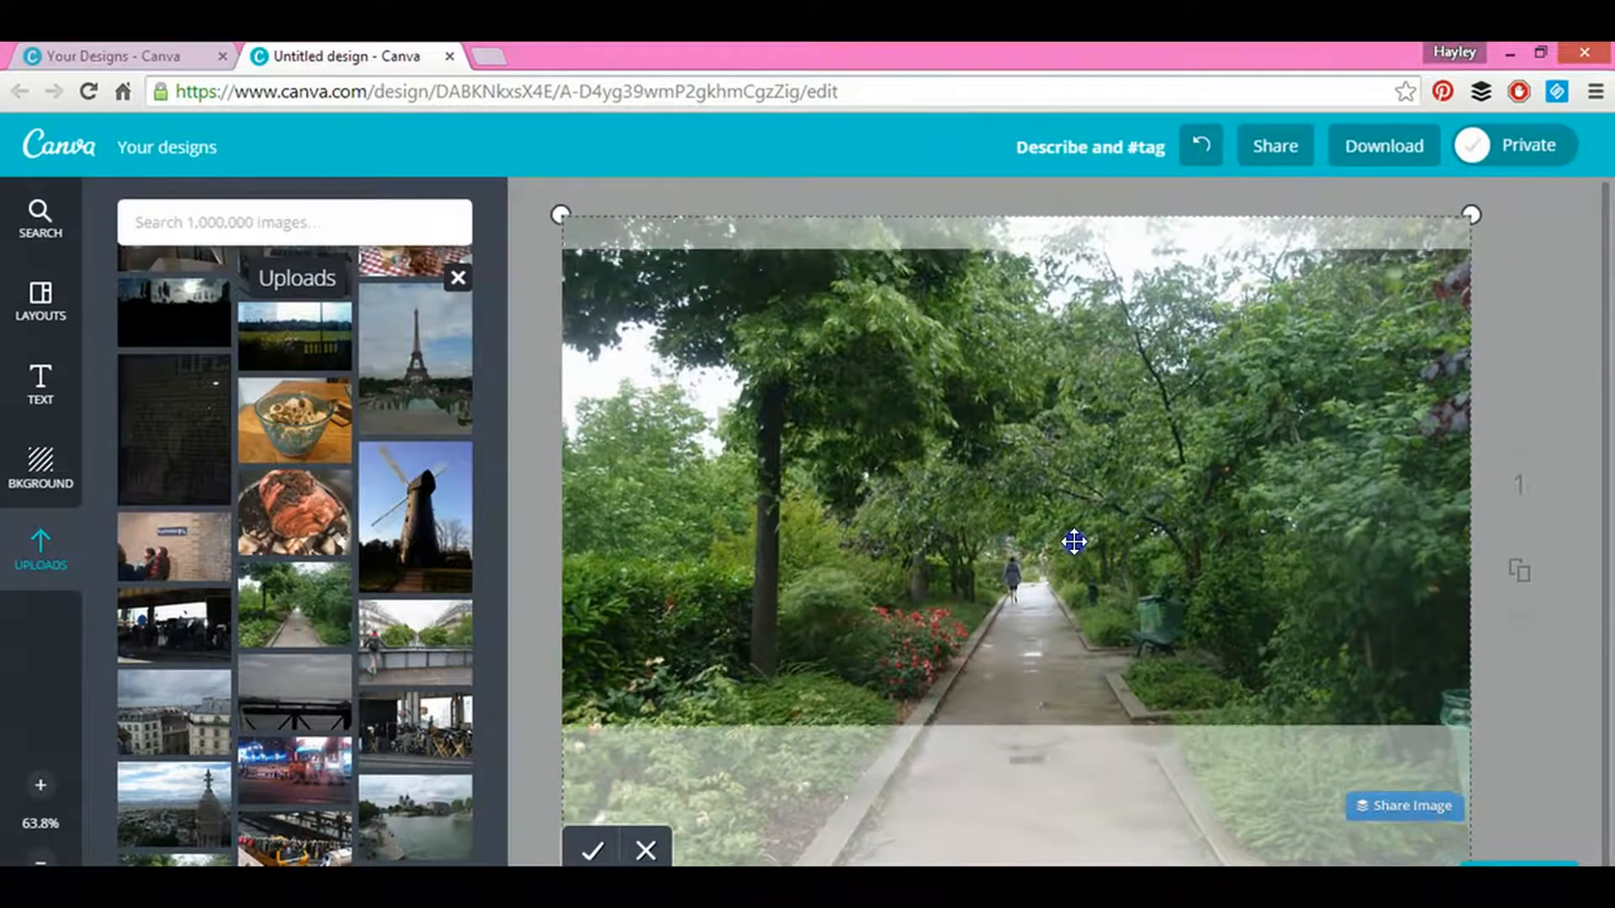
pyautogui.click(592, 851)
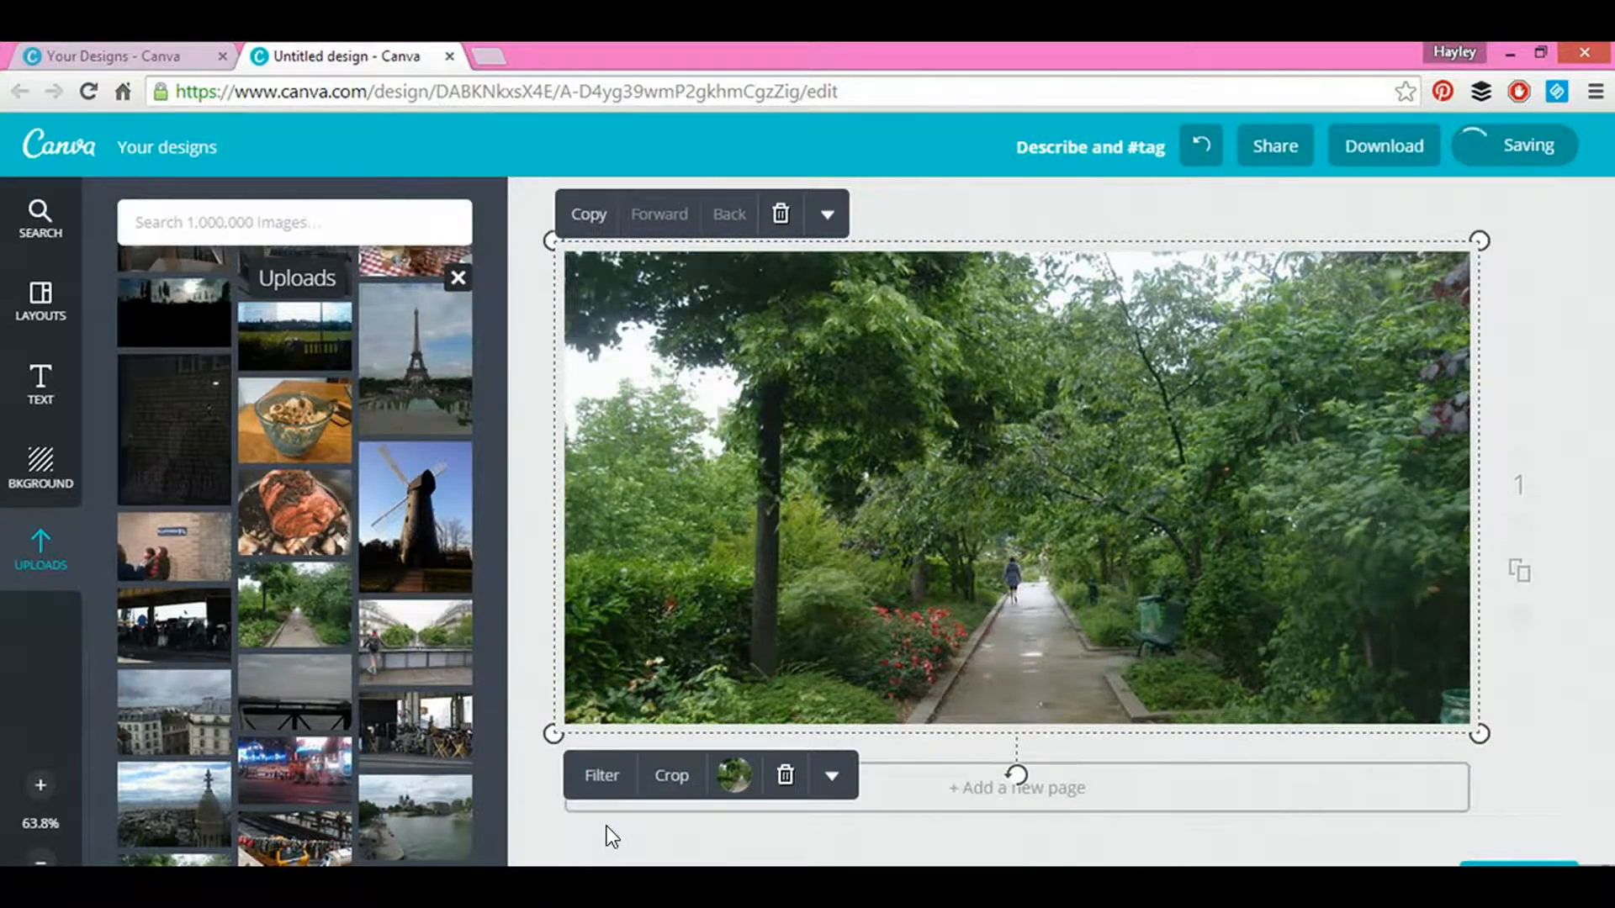
# Step: Preview the Grayscale and Rosie filters on the garden path photo and settle on the Drama filter
pyautogui.click(603, 782)
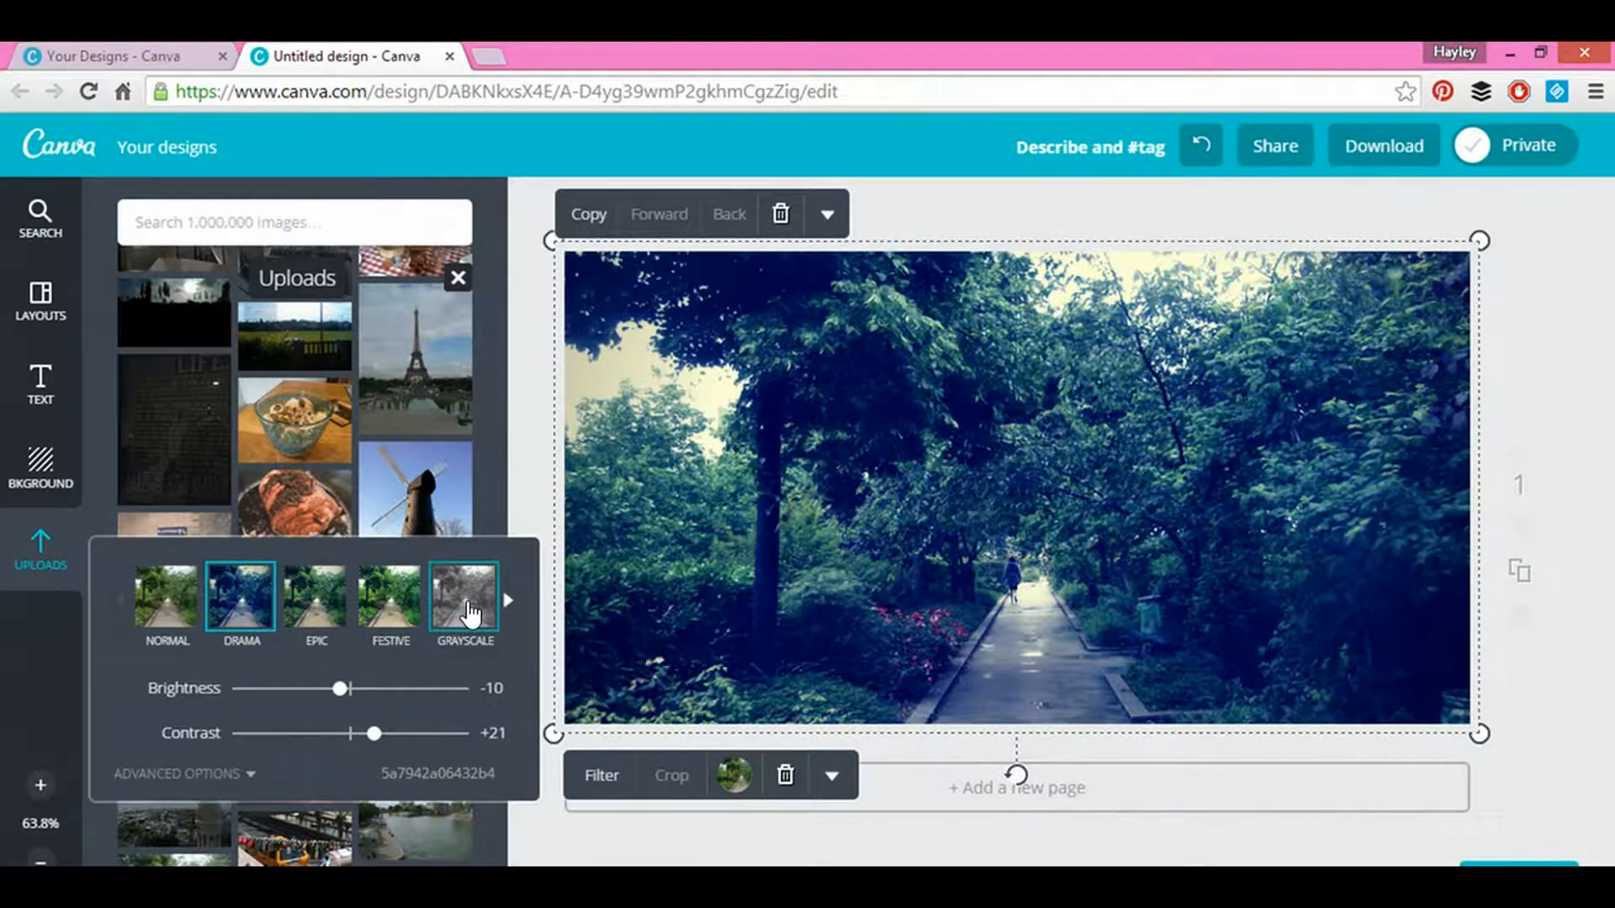
pyautogui.click(471, 614)
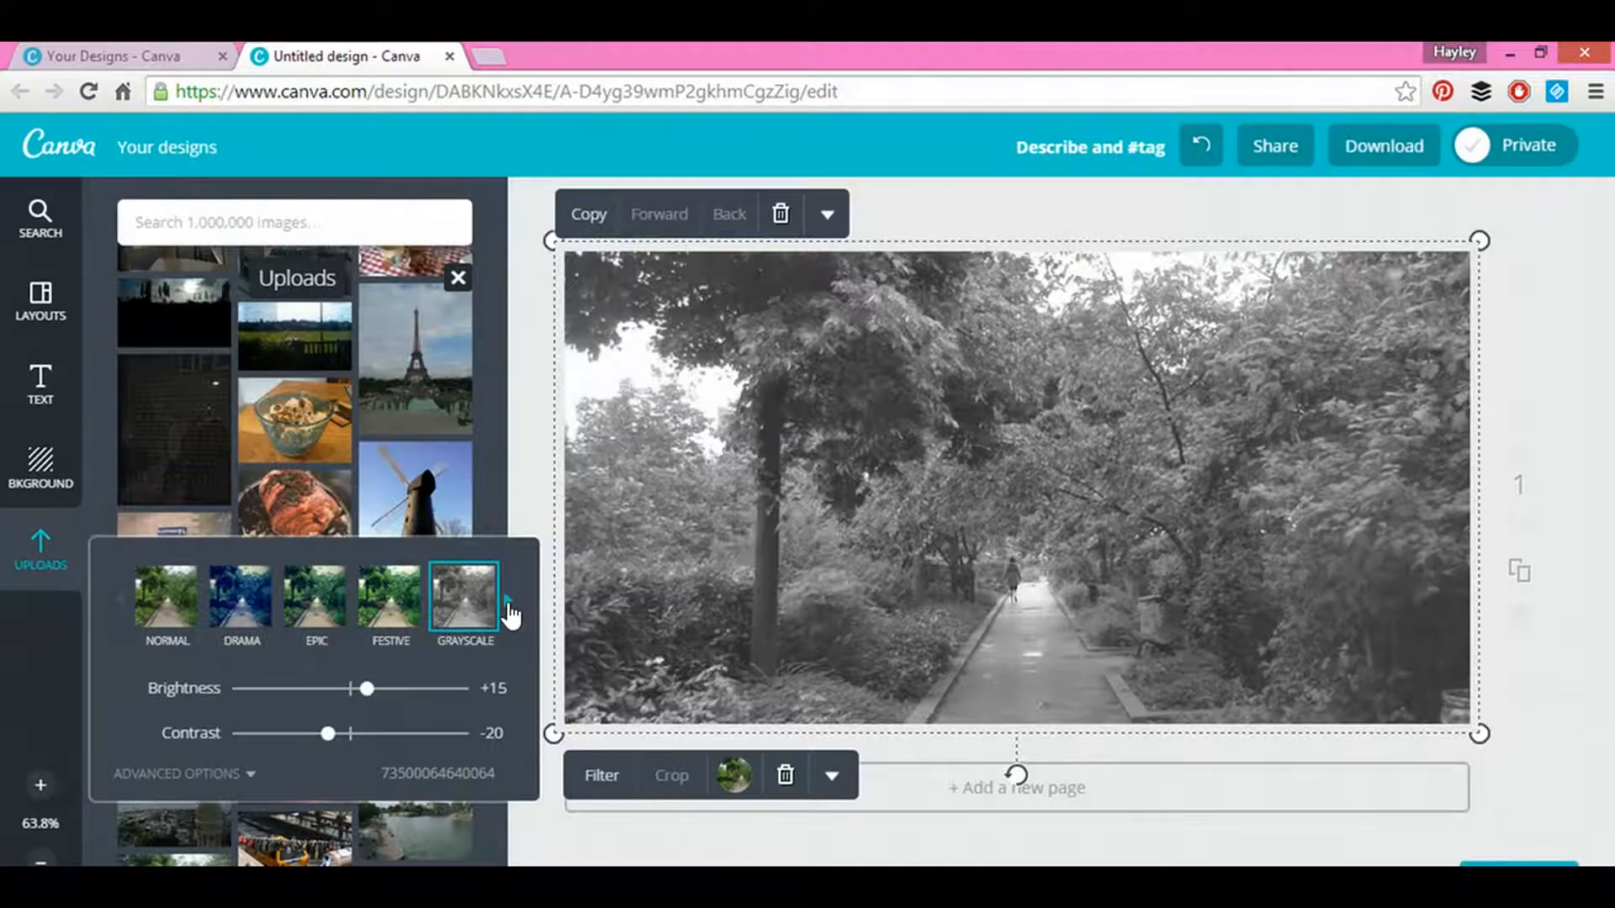
pyautogui.click(508, 603)
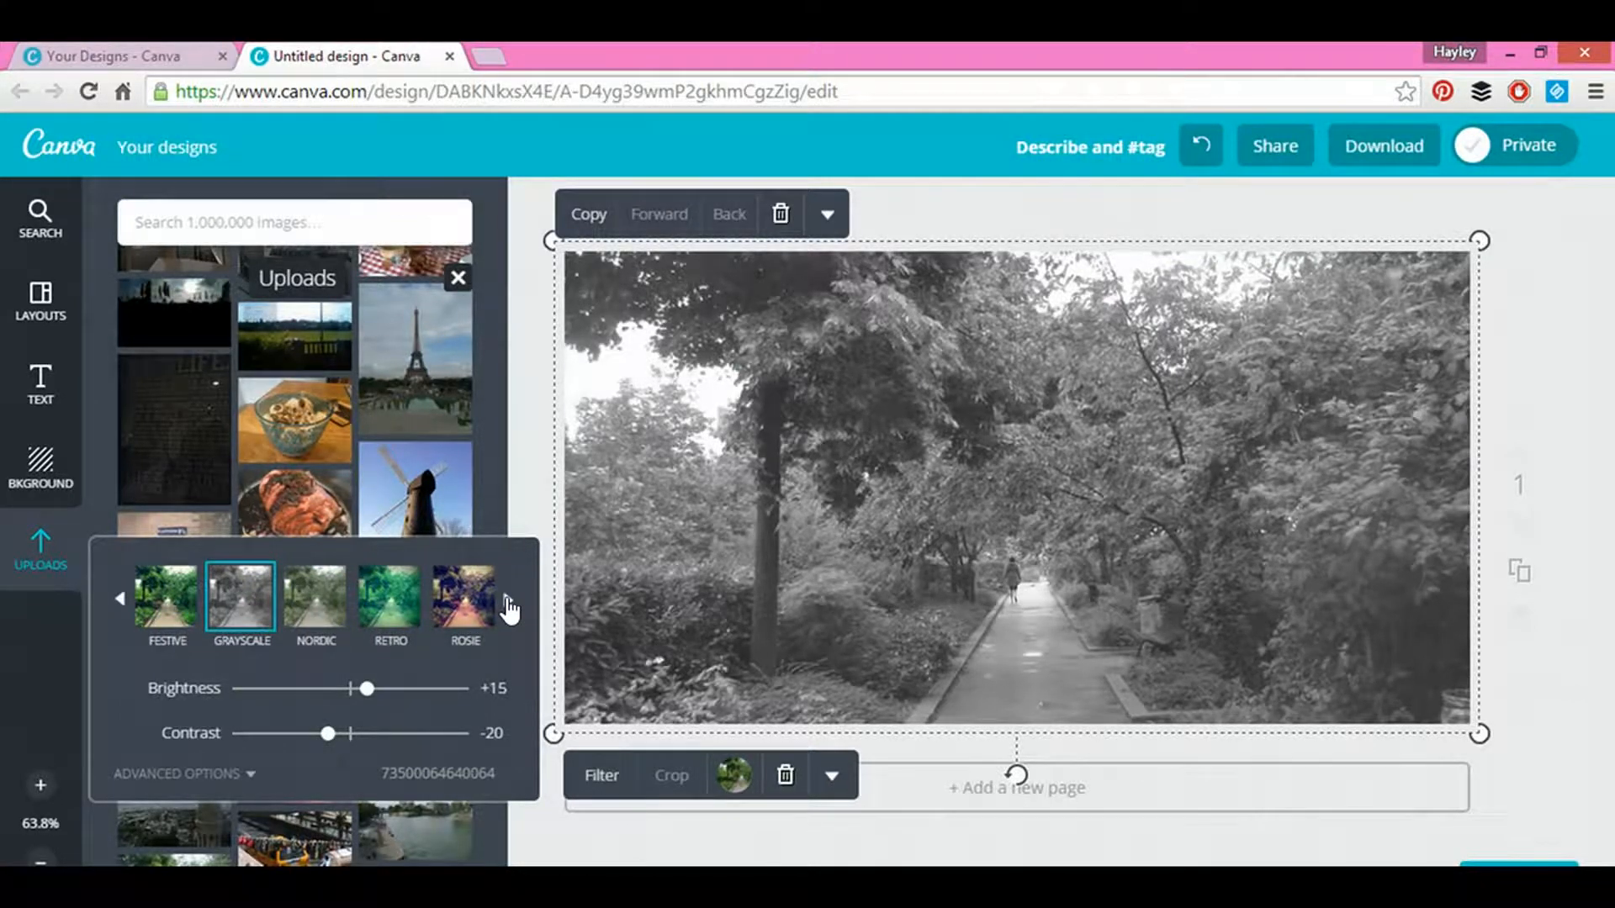
pyautogui.click(510, 609)
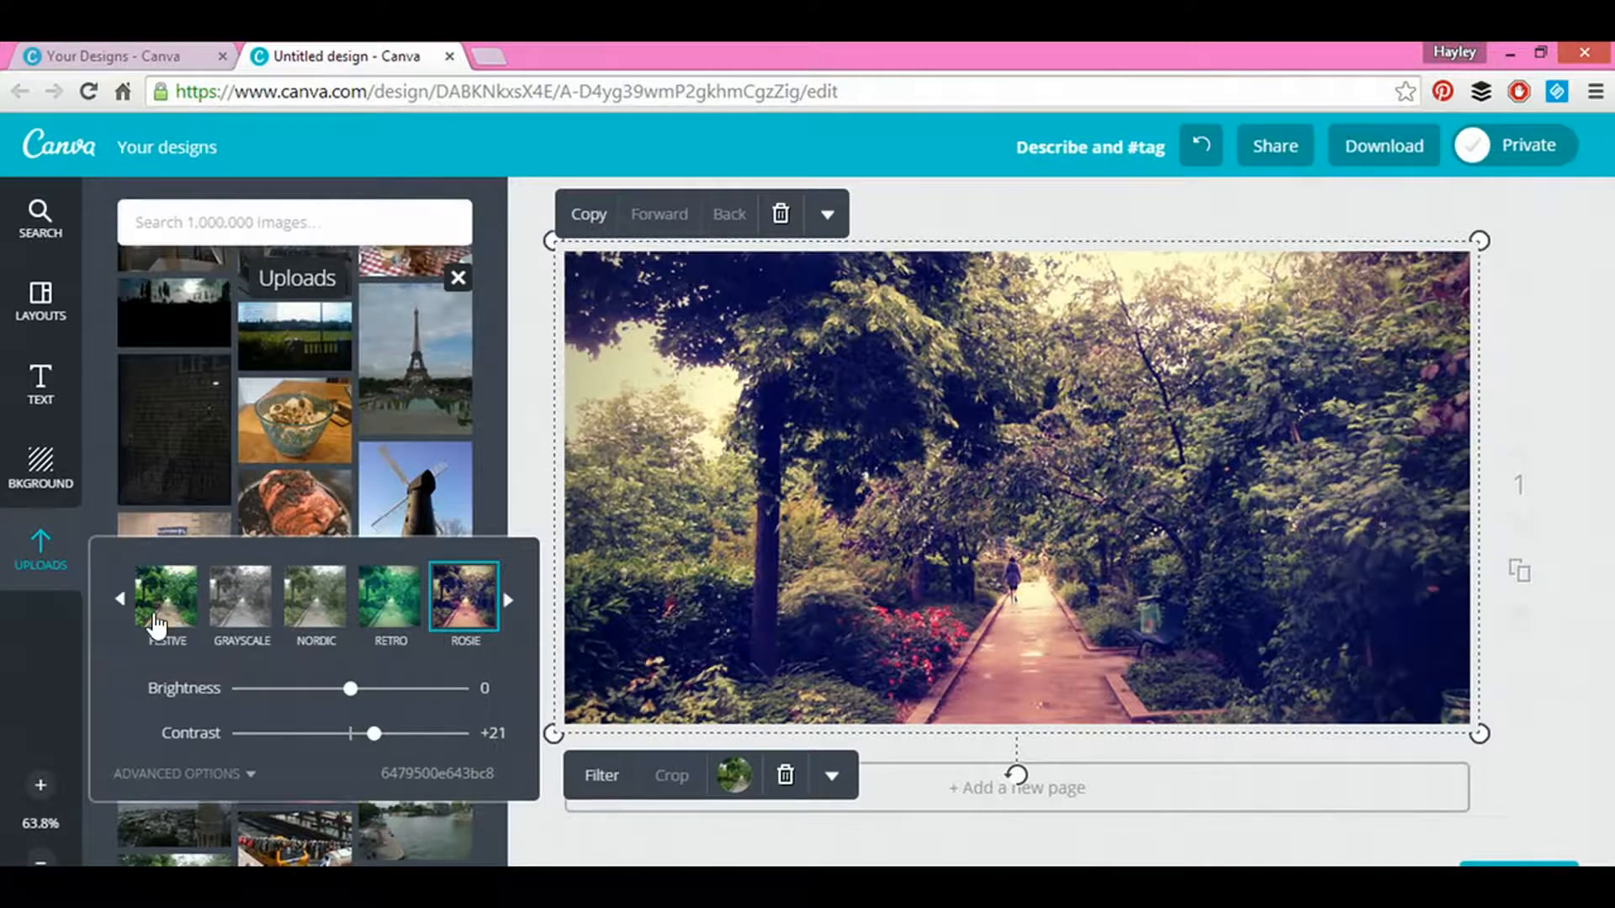
pyautogui.click(121, 601)
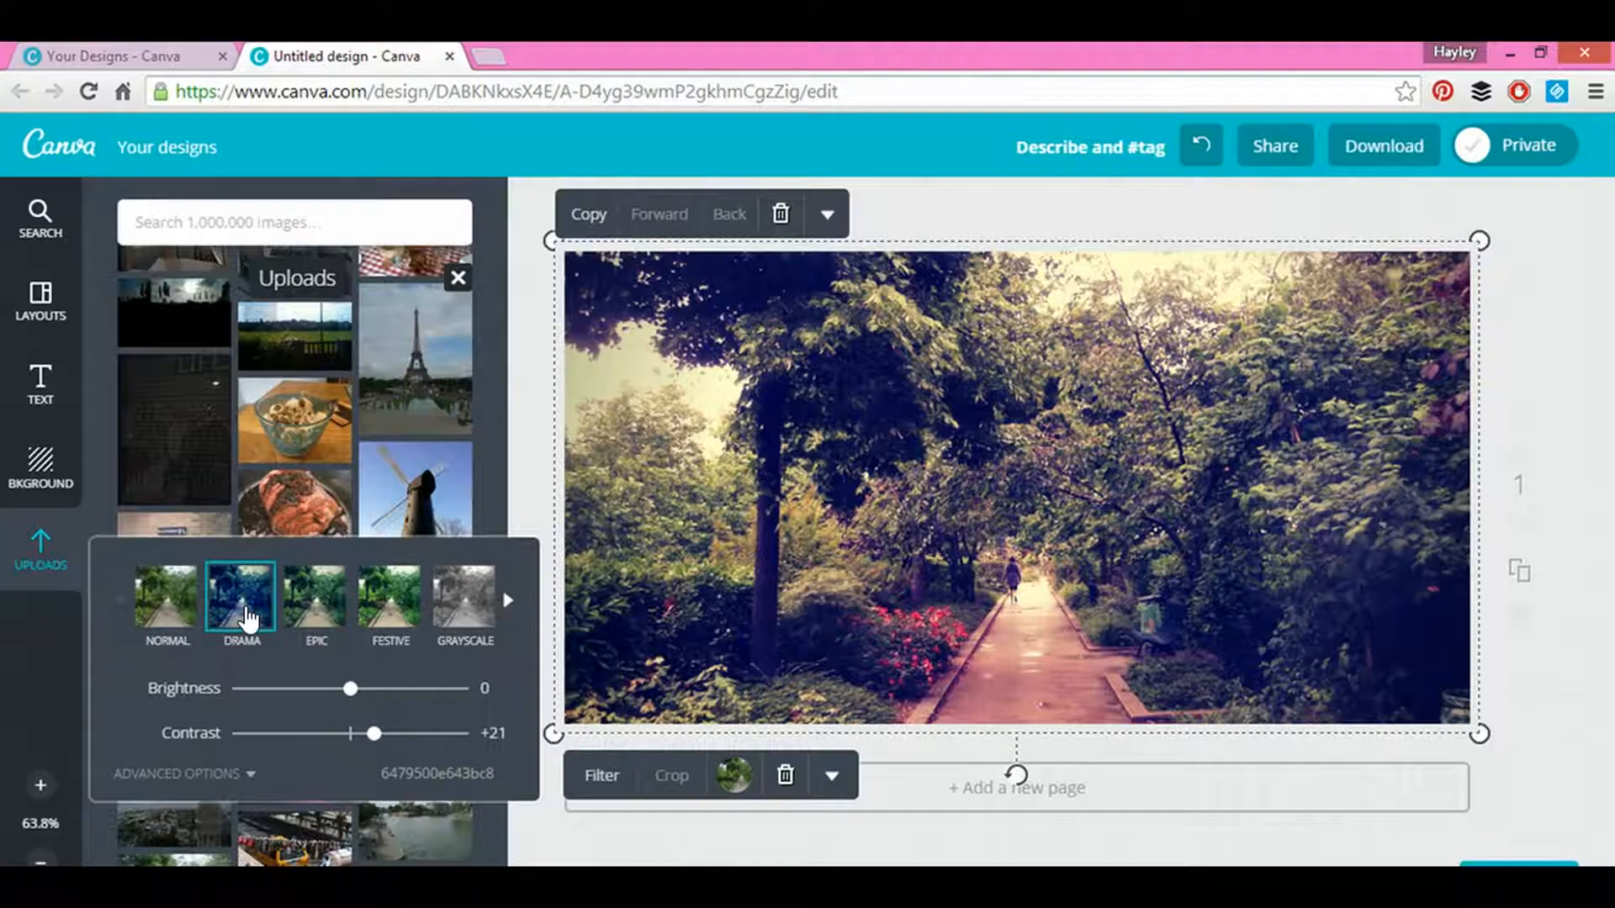
pyautogui.click(246, 619)
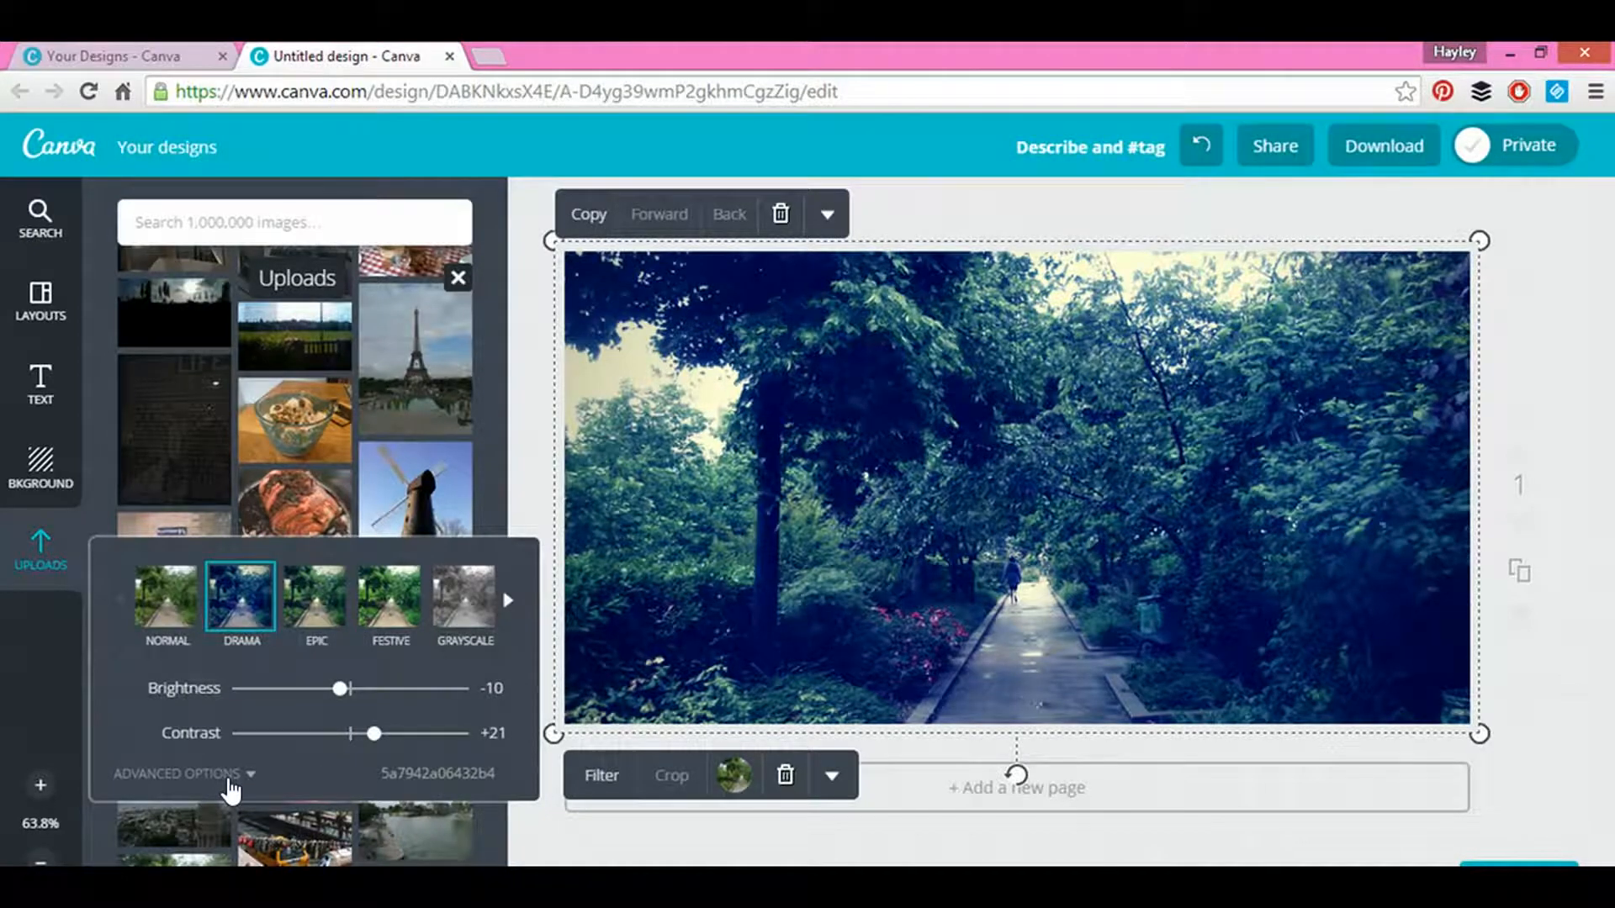
# Step: In the photo's advanced filter options, set brightness to -15, saturation to +47 and tint to +17
pyautogui.click(230, 786)
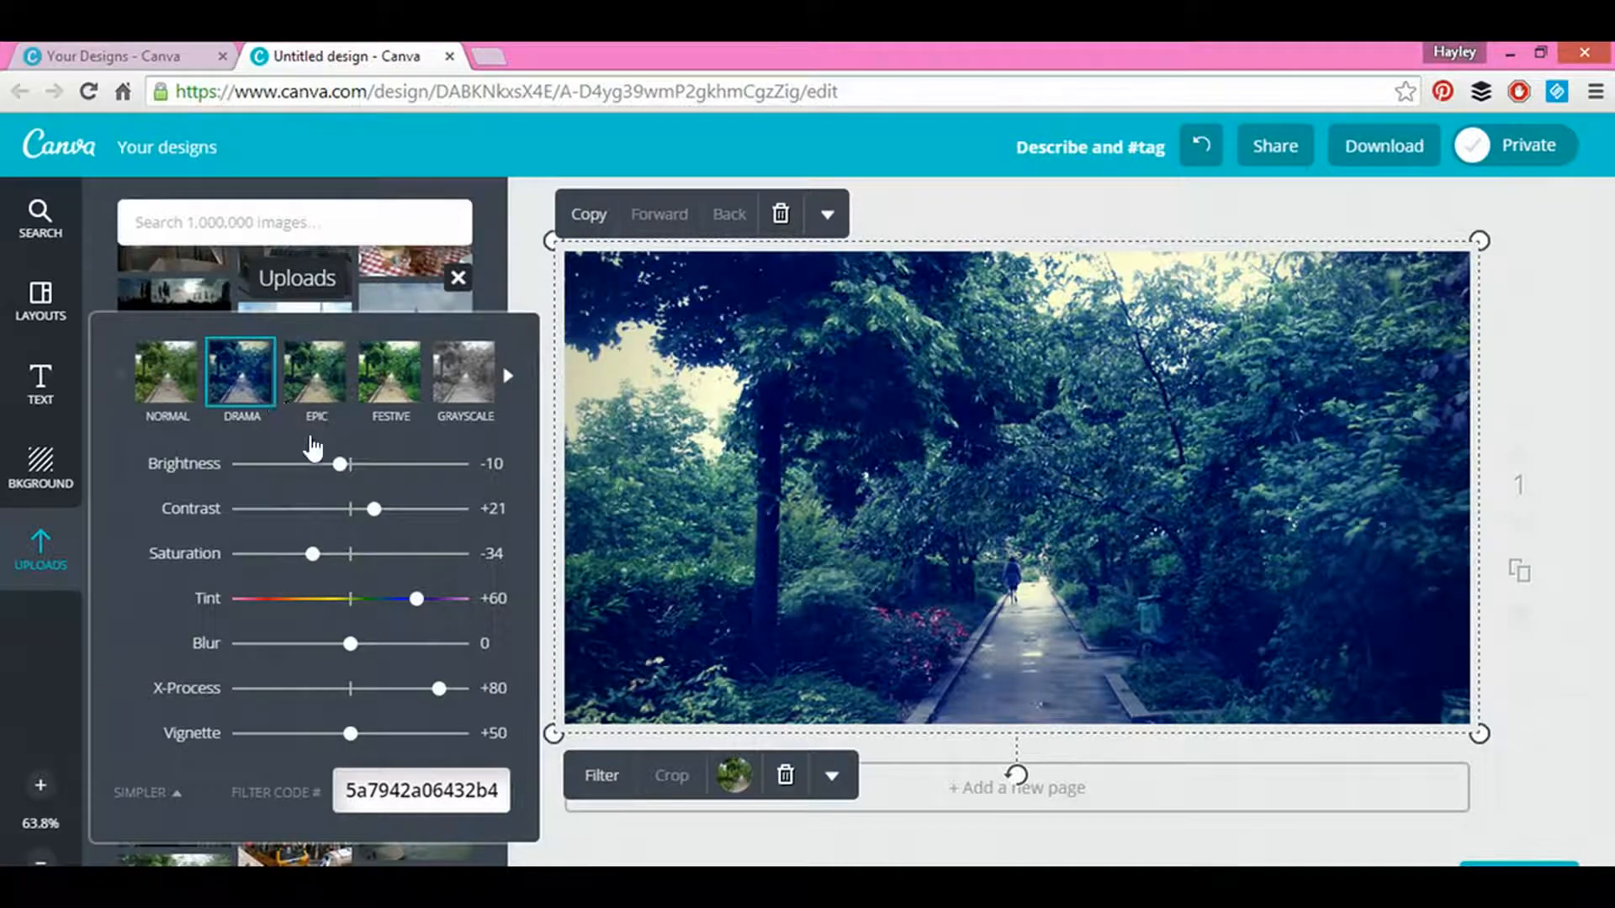
pyautogui.moveTo(340, 471); pyautogui.dragTo(482, 555)
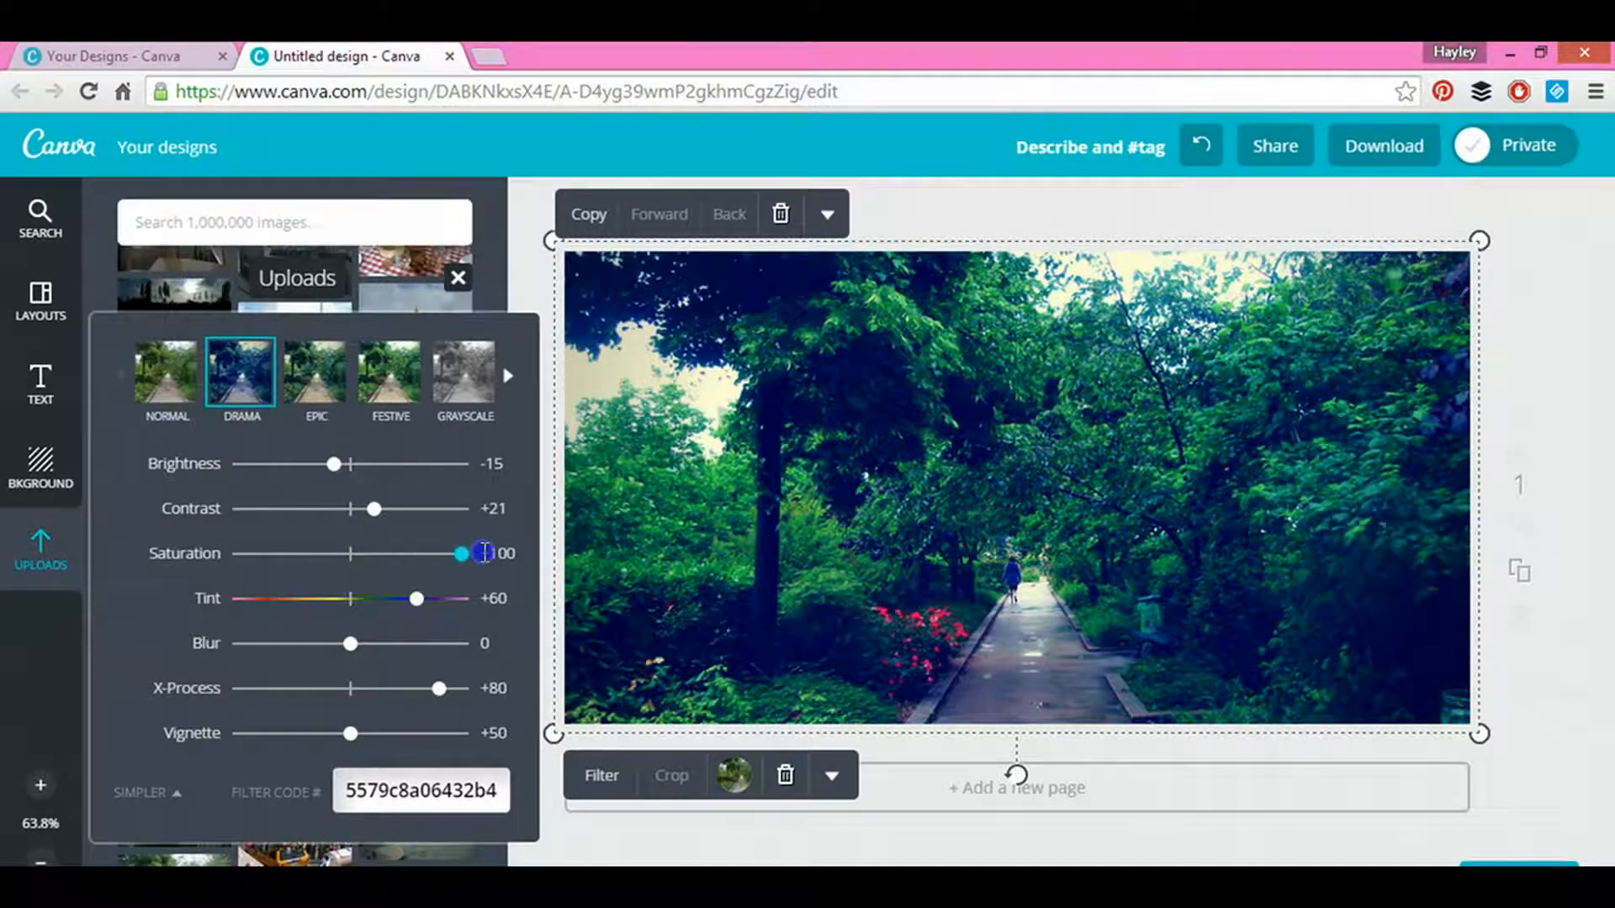
pyautogui.moveTo(483, 553); pyautogui.dragTo(374, 607)
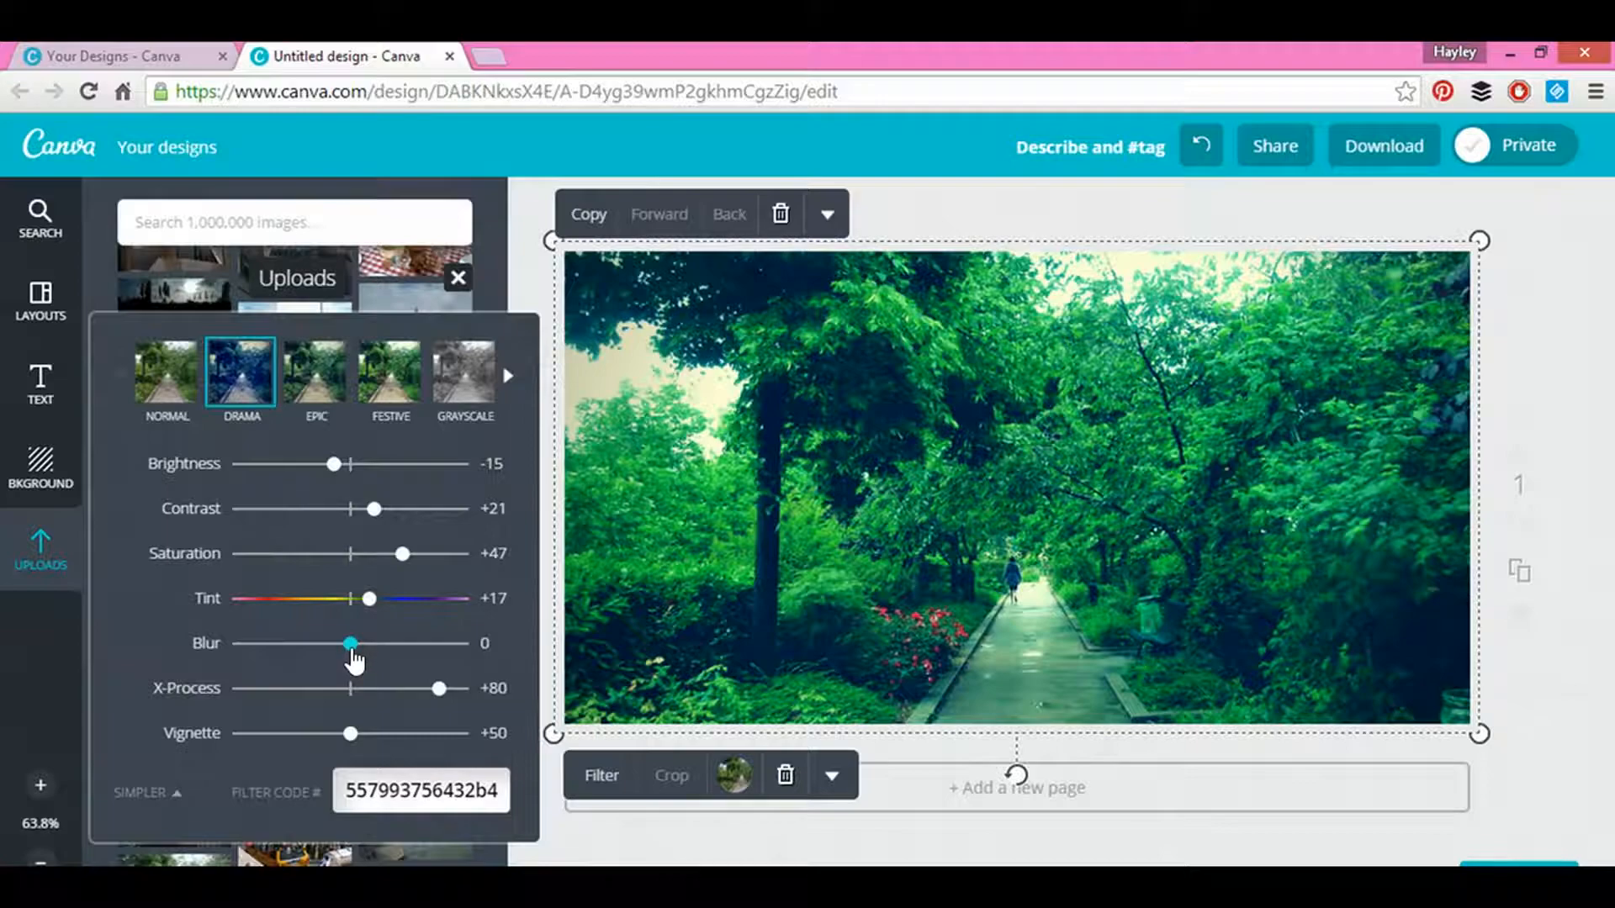
# Step: Set the photo's blur to +10, X-Process to +82, vignette to +100 and brightness to -20, and close the filter settings
pyautogui.moveTo(352, 646); pyautogui.dragTo(364, 660)
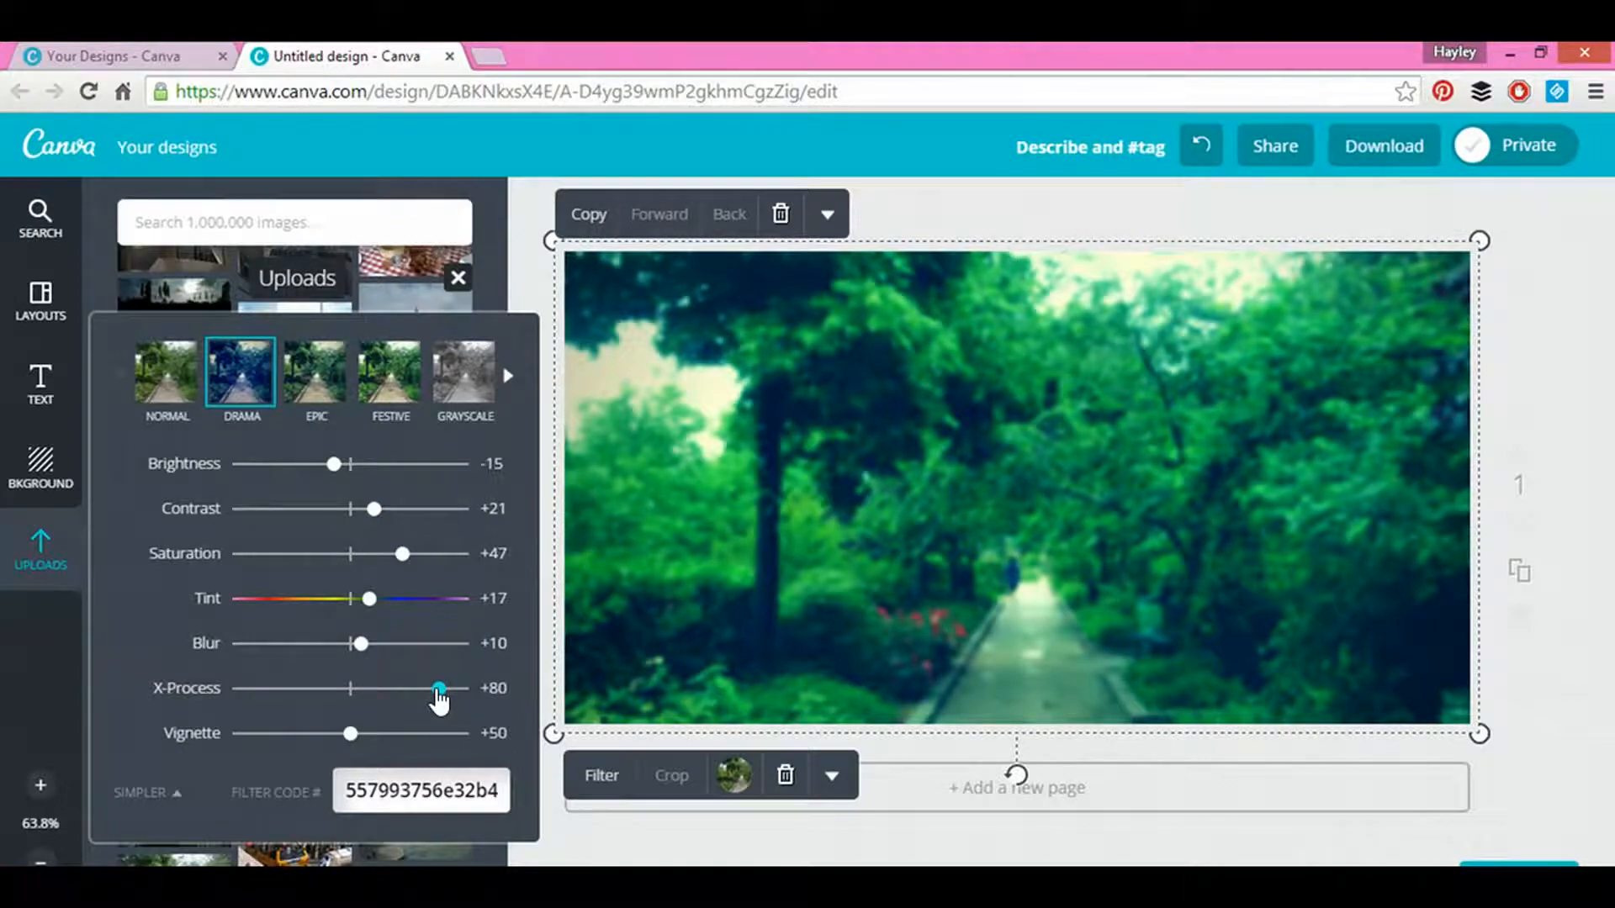
pyautogui.moveTo(439, 697)
pyautogui.mouseDown()
pyautogui.moveTo(467, 689)
pyautogui.moveTo(478, 705)
pyautogui.moveTo(202, 705)
pyautogui.moveTo(445, 705)
pyautogui.mouseUp()
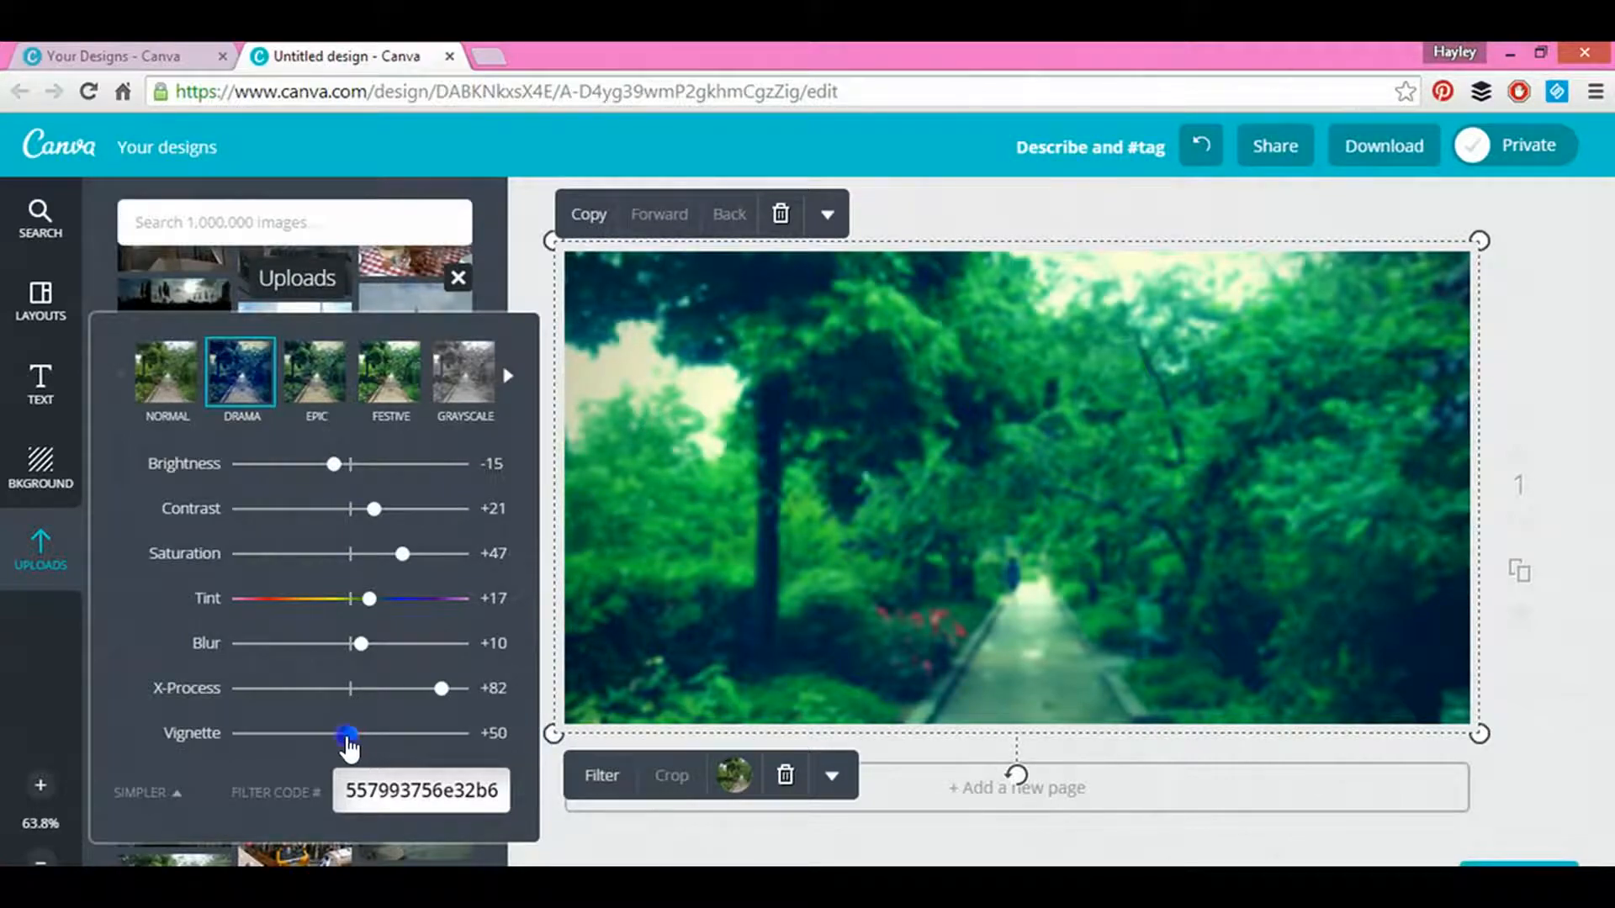
pyautogui.moveTo(347, 736); pyautogui.dragTo(224, 738)
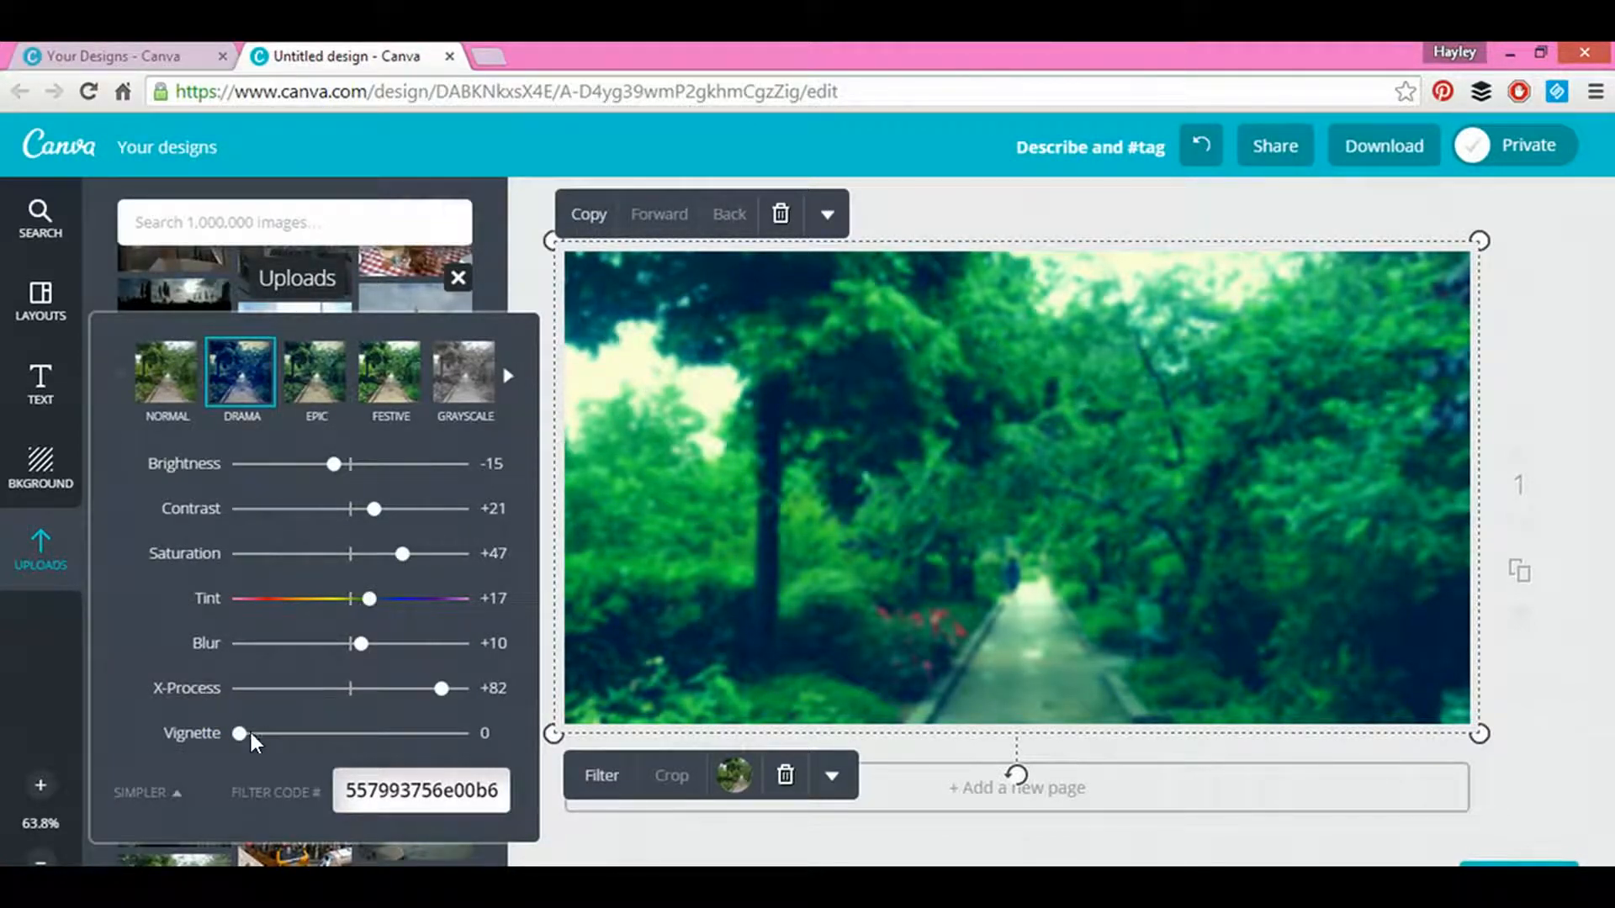
pyautogui.moveTo(253, 737); pyautogui.dragTo(499, 740)
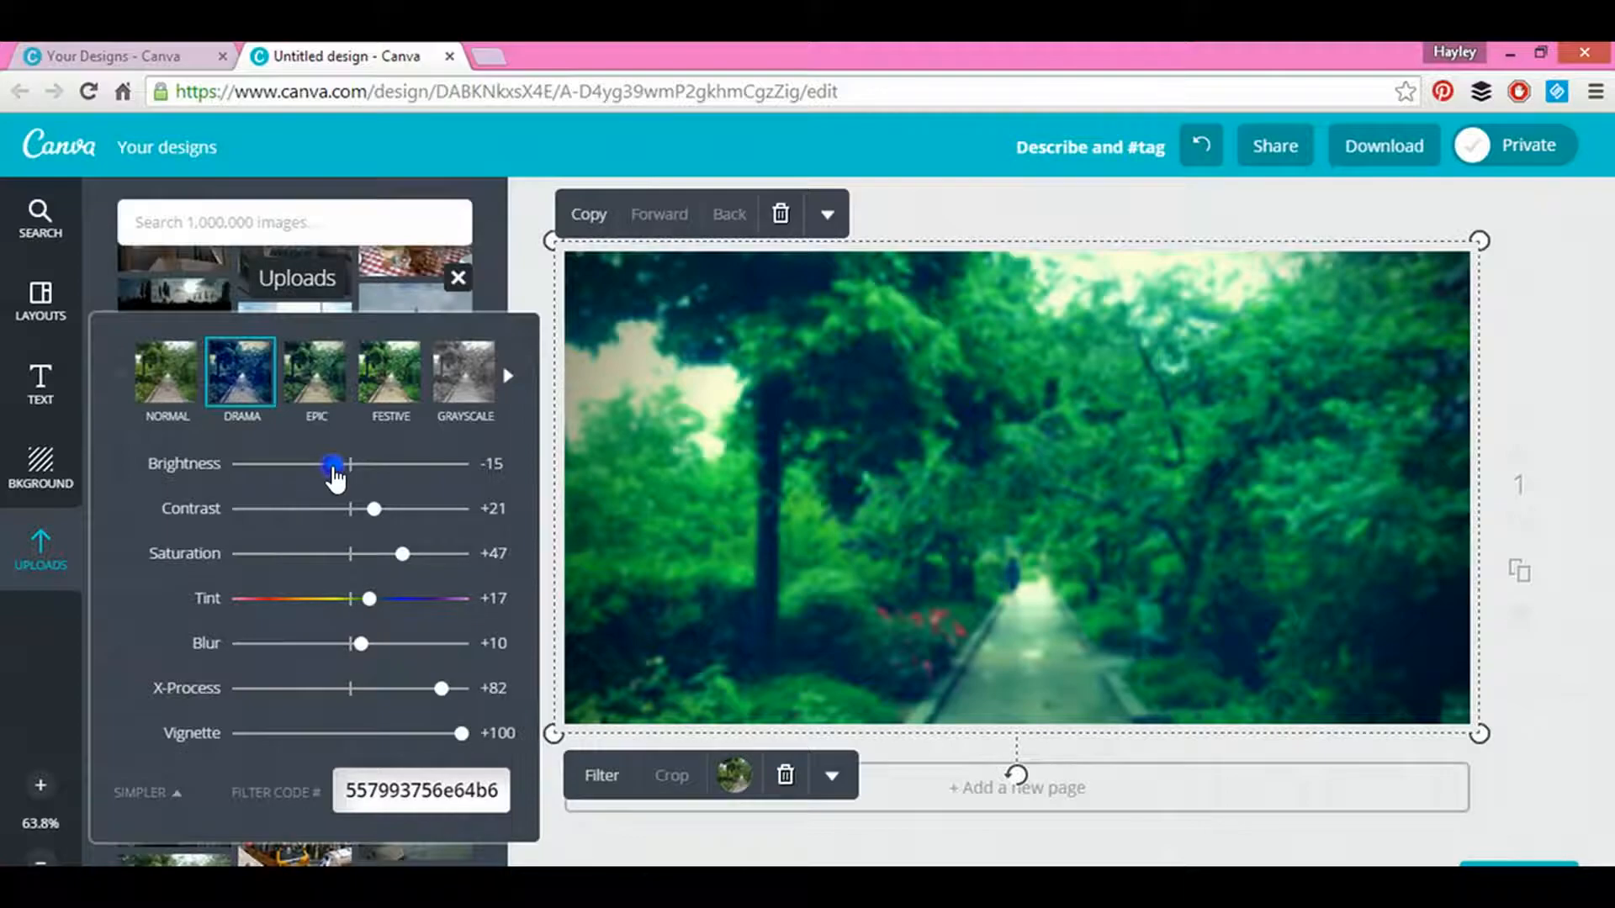
pyautogui.moveTo(335, 476); pyautogui.dragTo(332, 487)
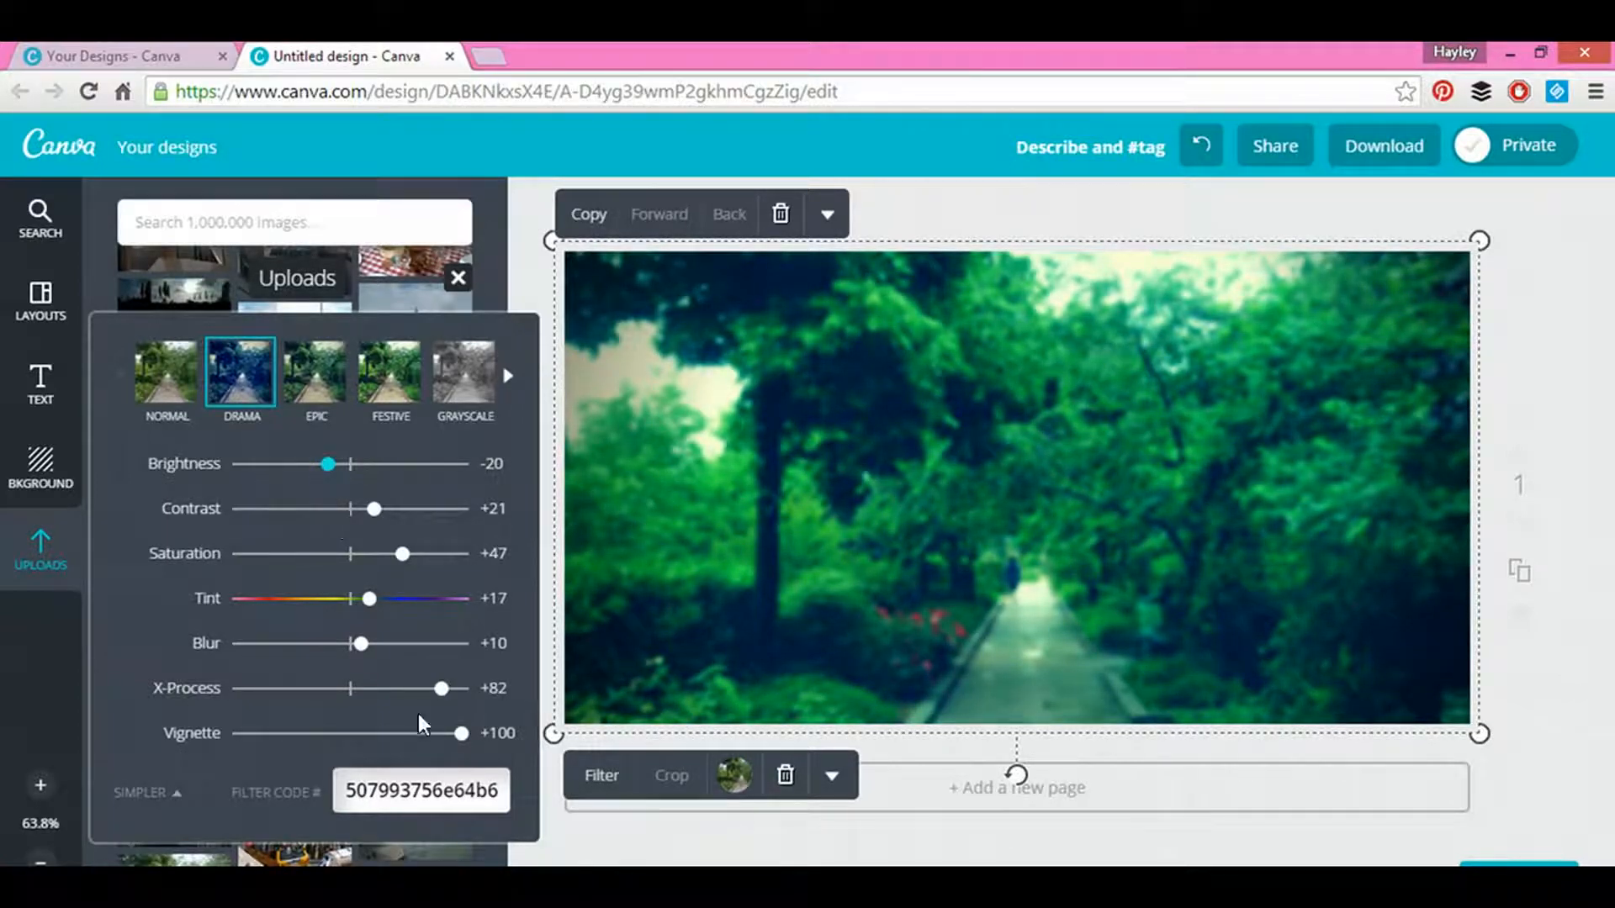
pyautogui.click(653, 684)
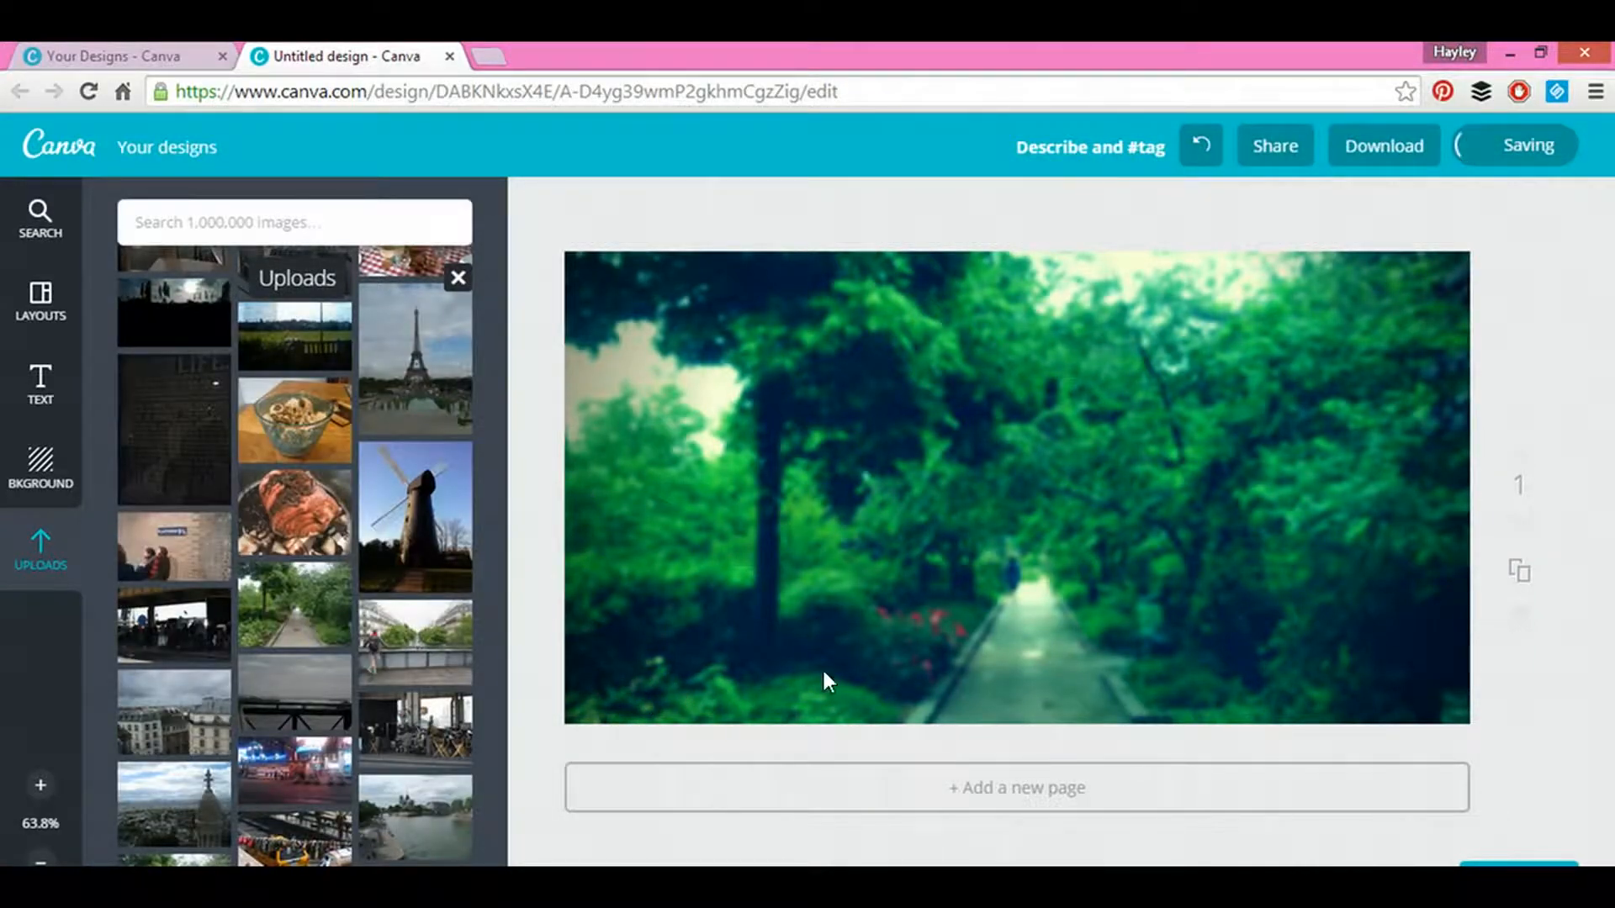
# Step: Try flipping the garden path photo horizontally and vertically, returning it to its original orientation each time
pyautogui.click(828, 743)
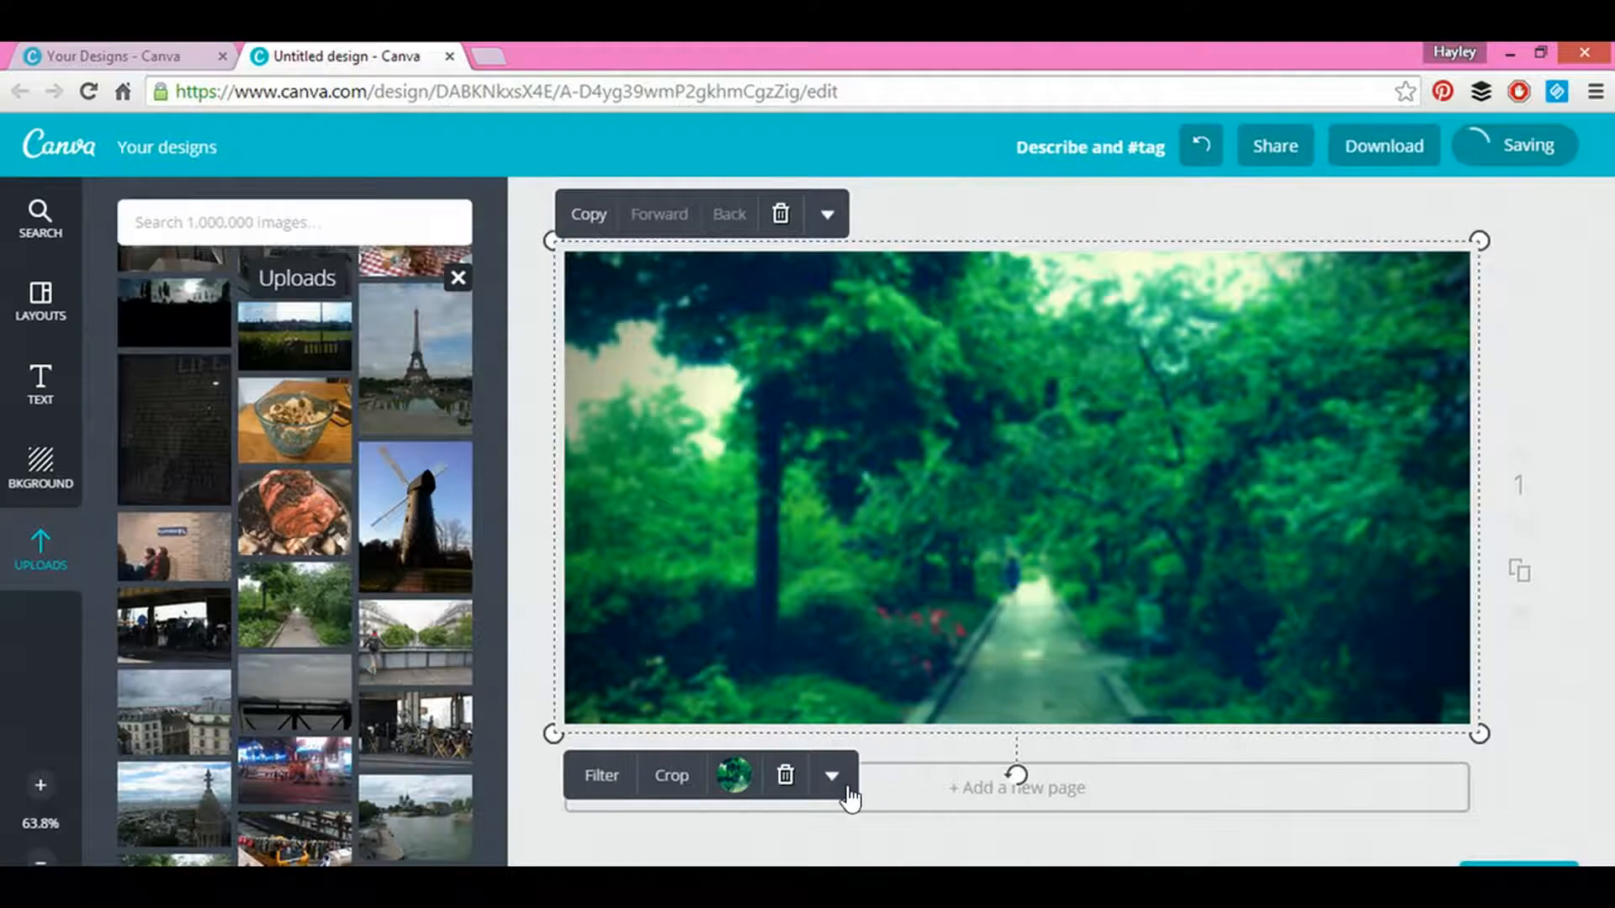
pyautogui.click(835, 782)
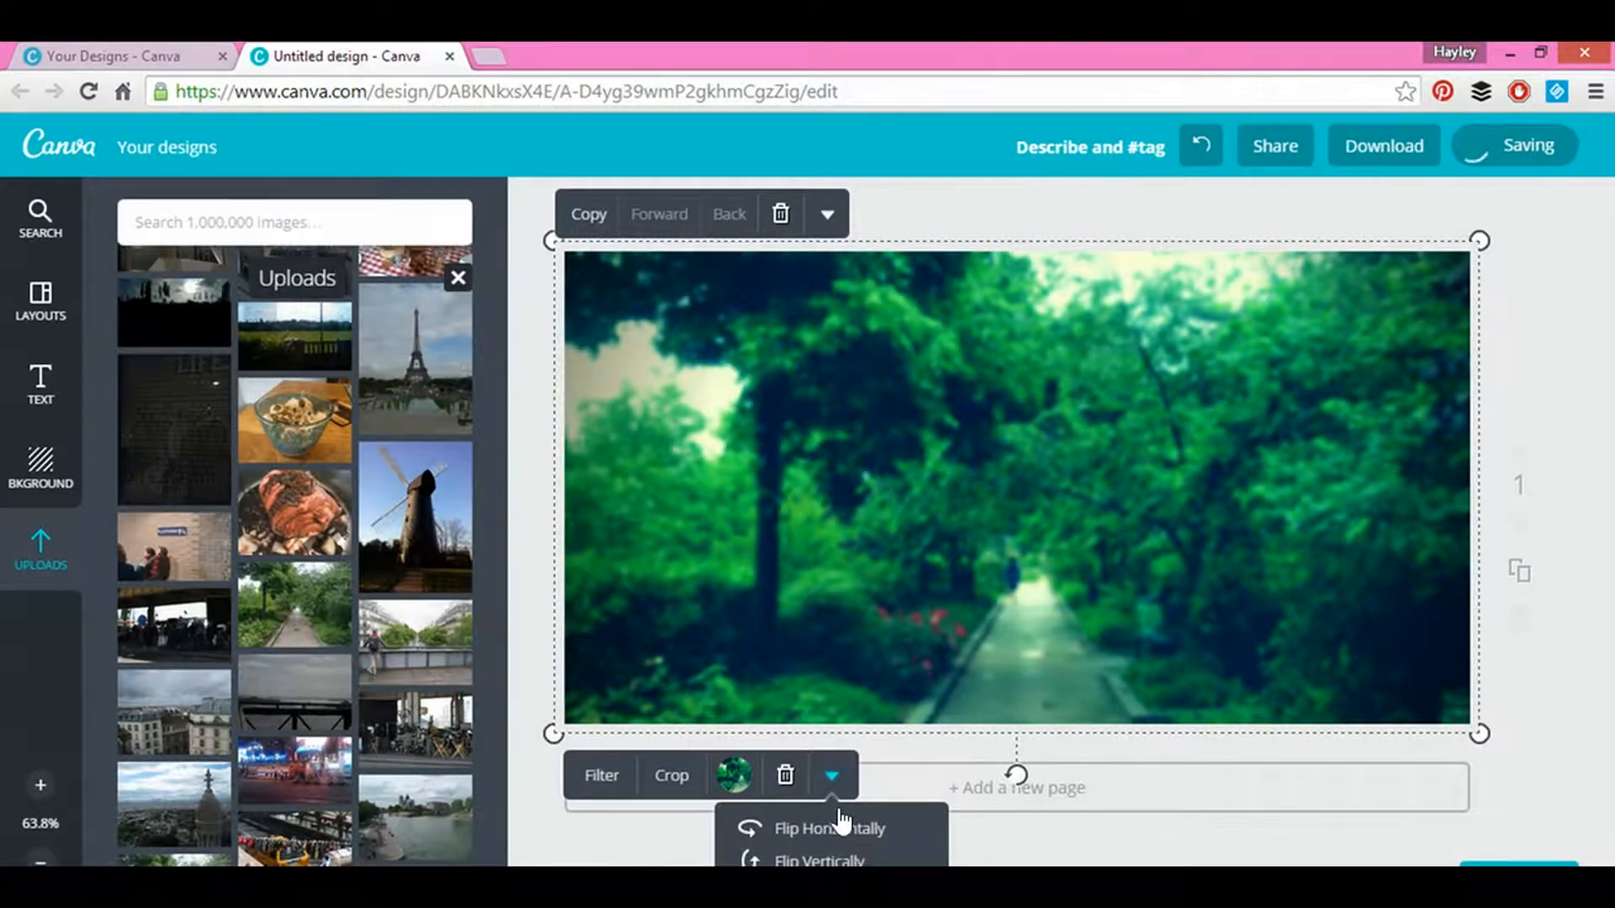
pyautogui.click(848, 833)
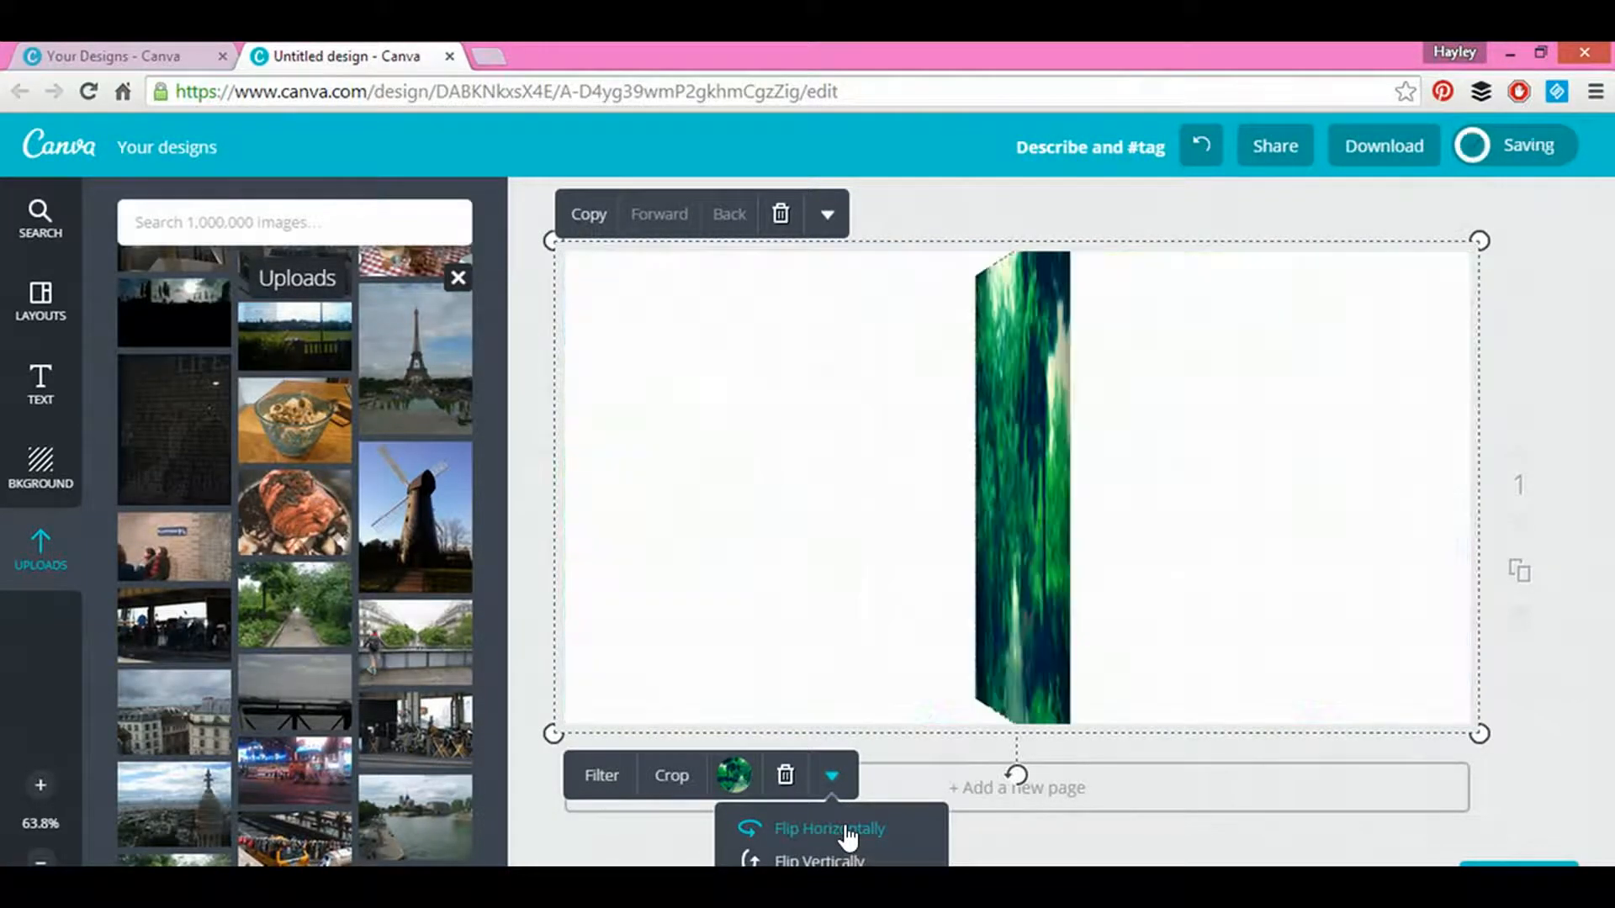
pyautogui.click(848, 831)
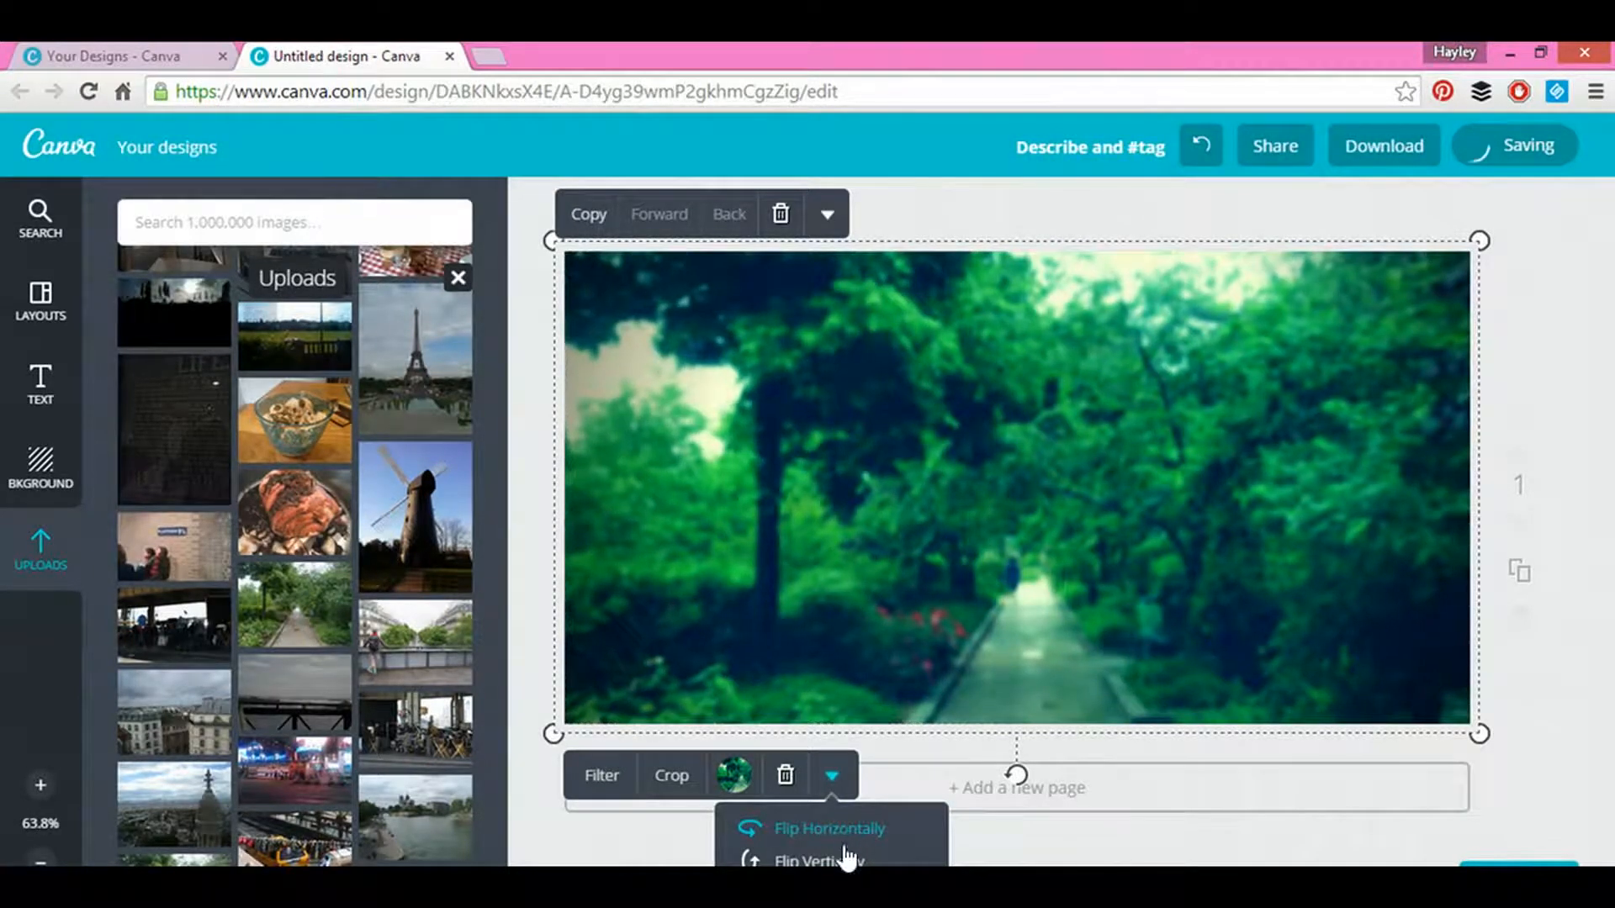
pyautogui.click(816, 860)
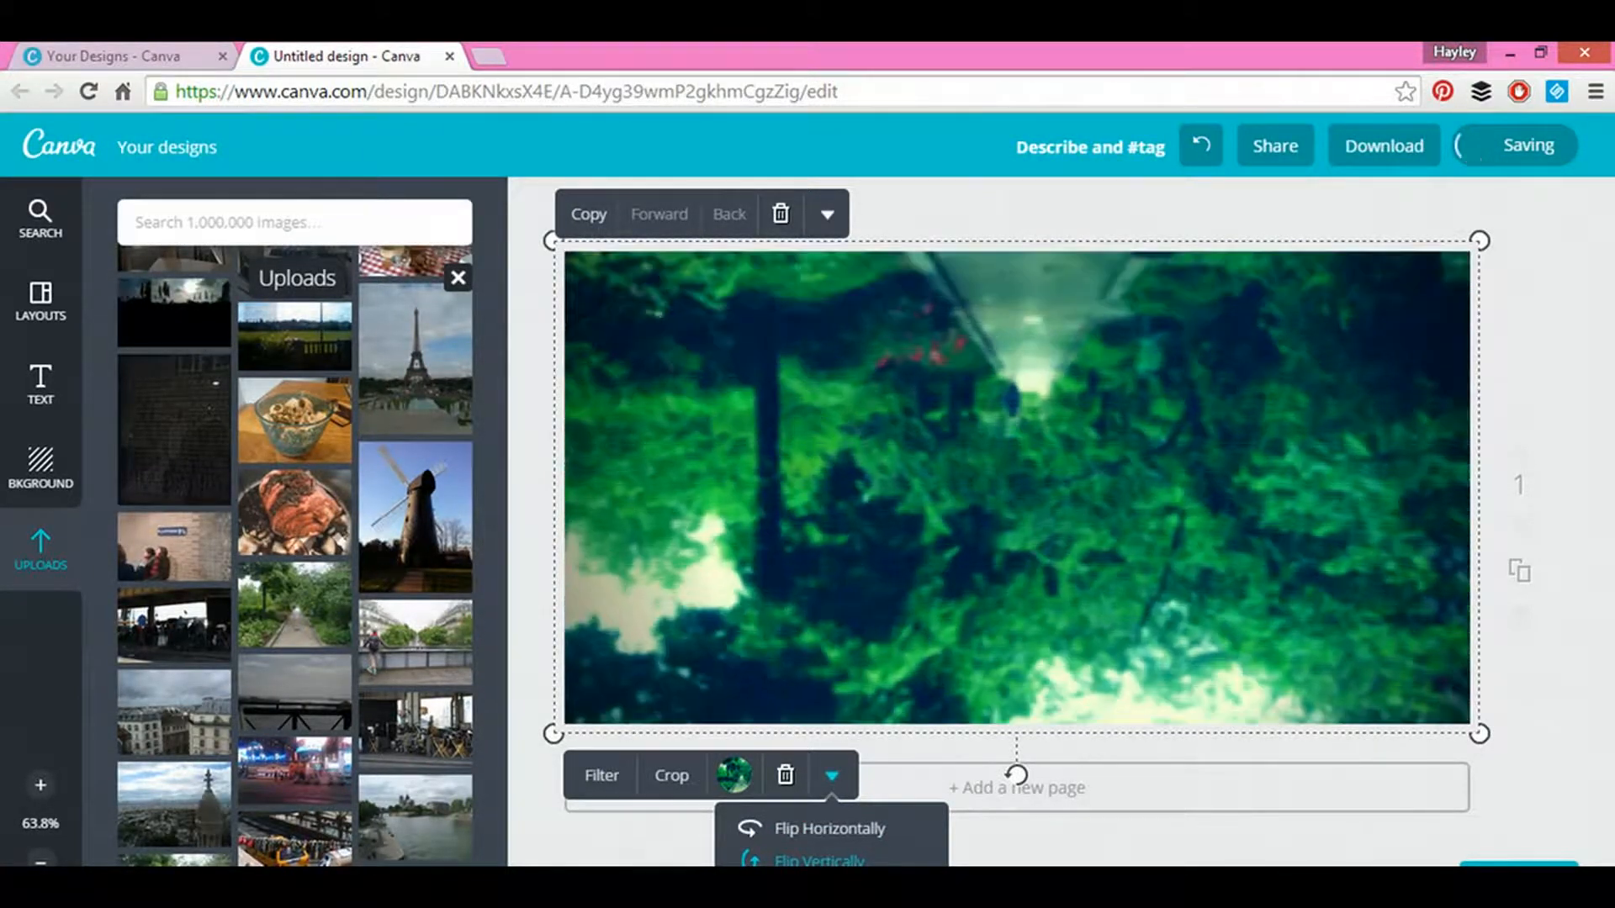
pyautogui.click(843, 867)
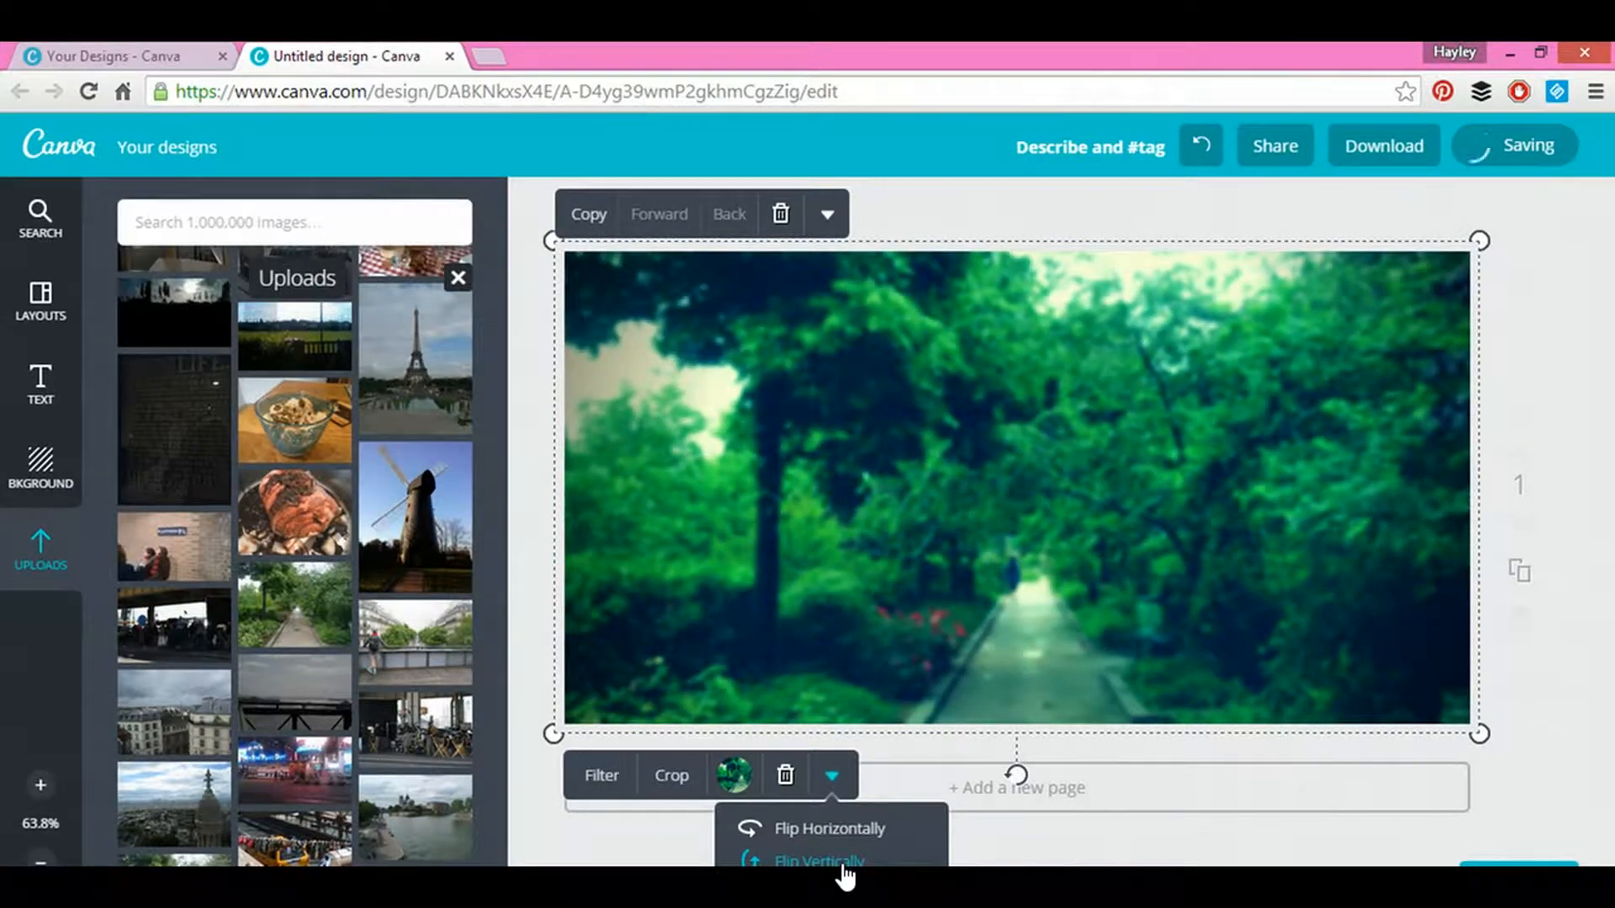
pyautogui.click(1580, 658)
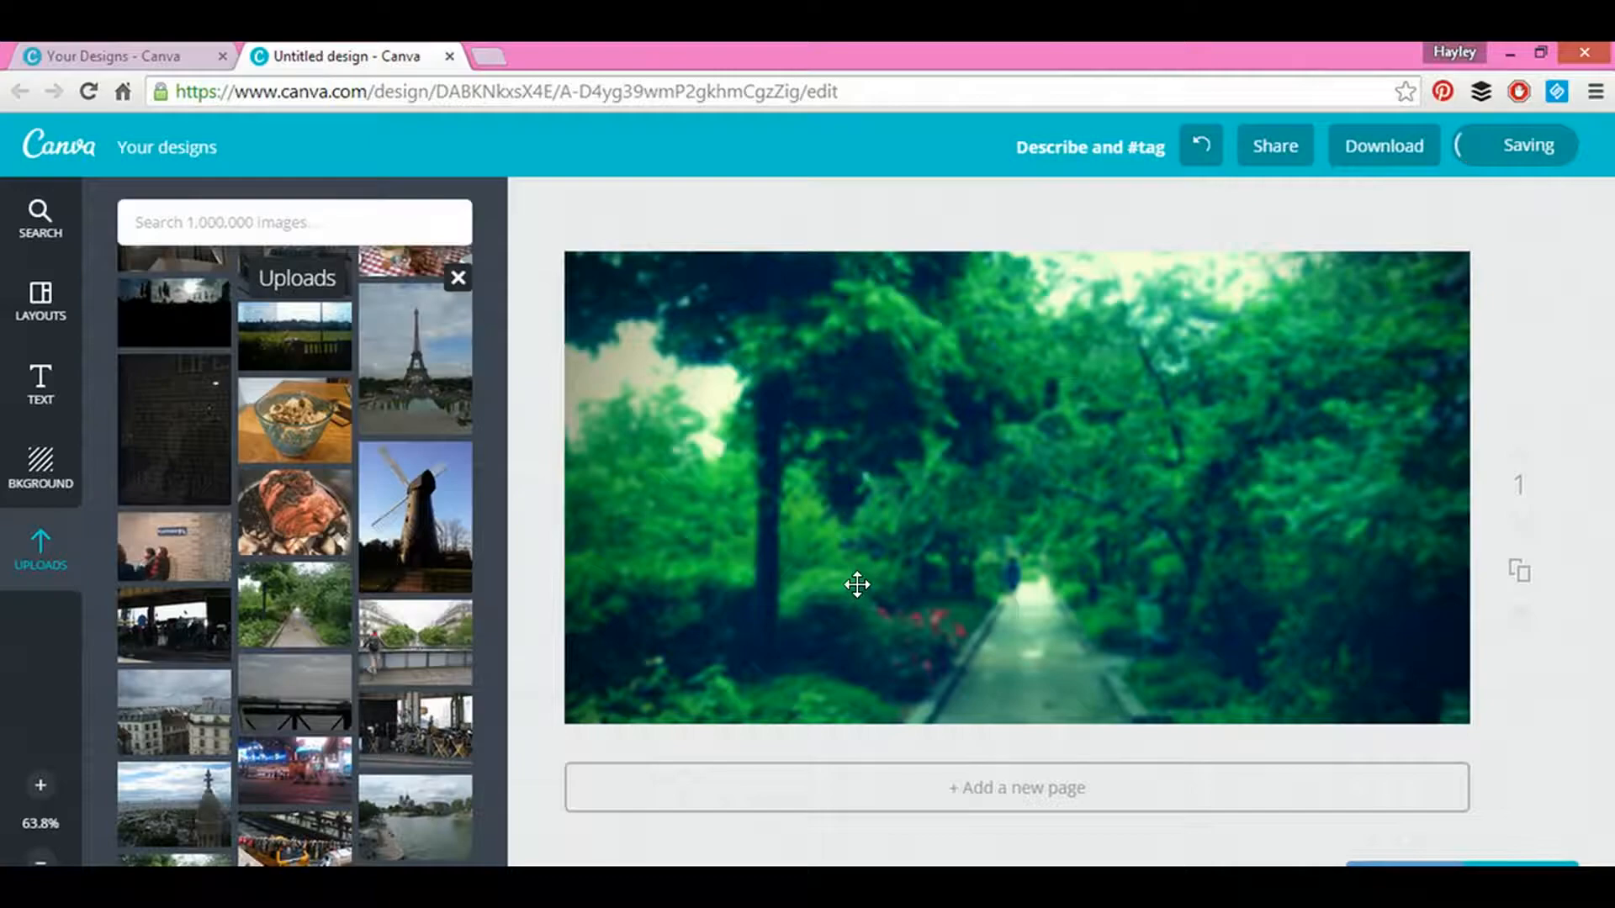
# Step: Add a heading text box near the centre of the garden path photo
pyautogui.click(42, 393)
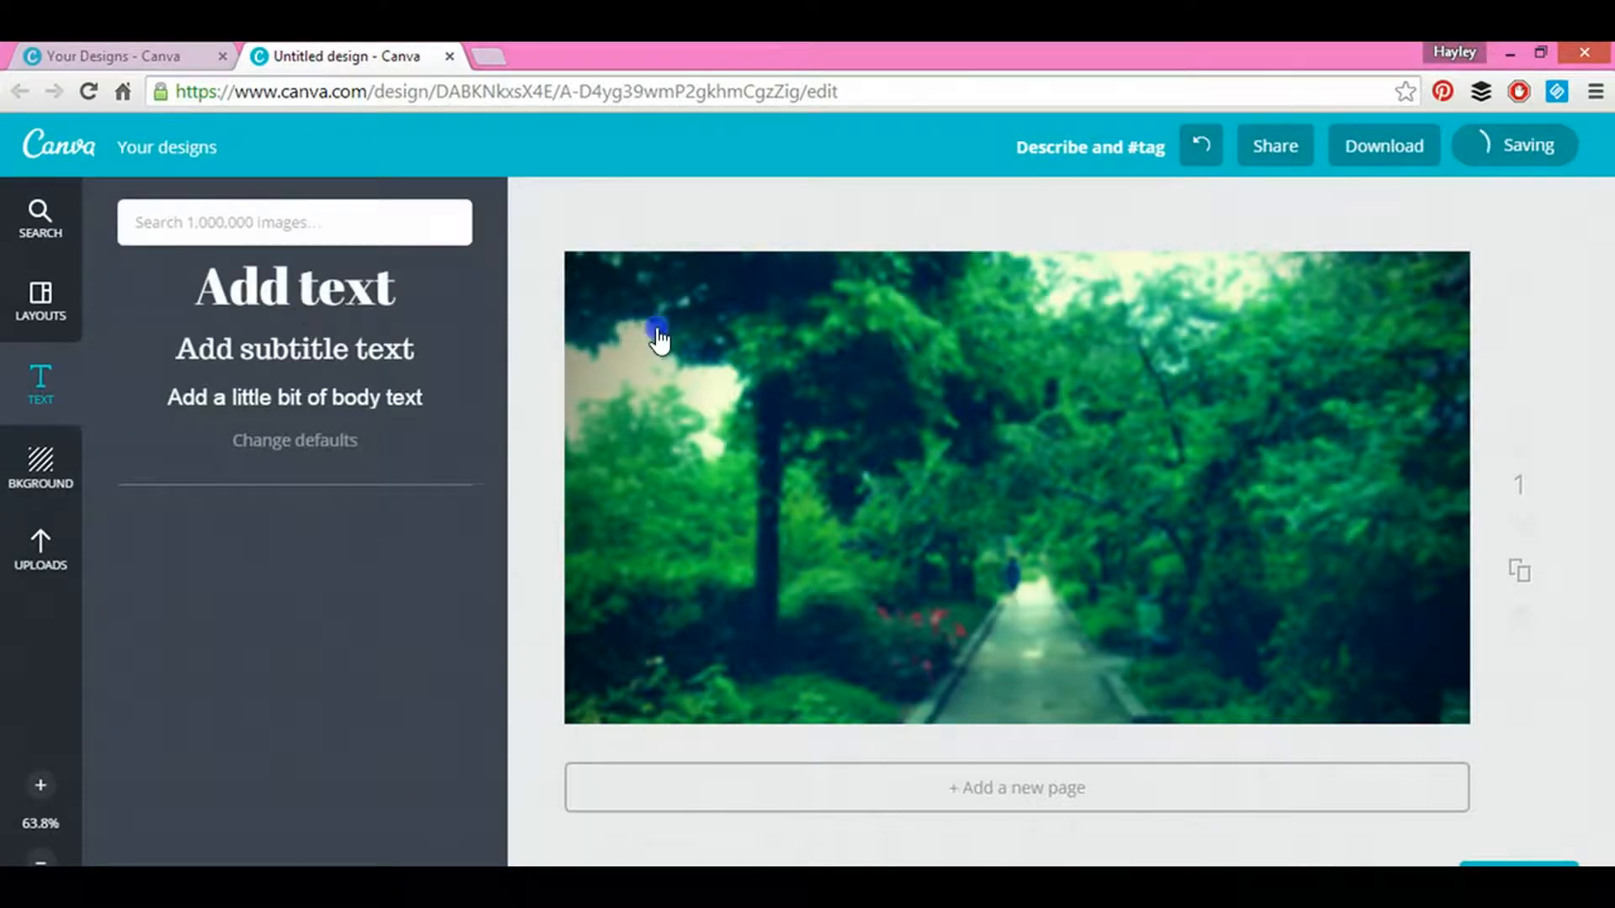
pyautogui.moveTo(1068, 488); pyautogui.dragTo(1058, 509)
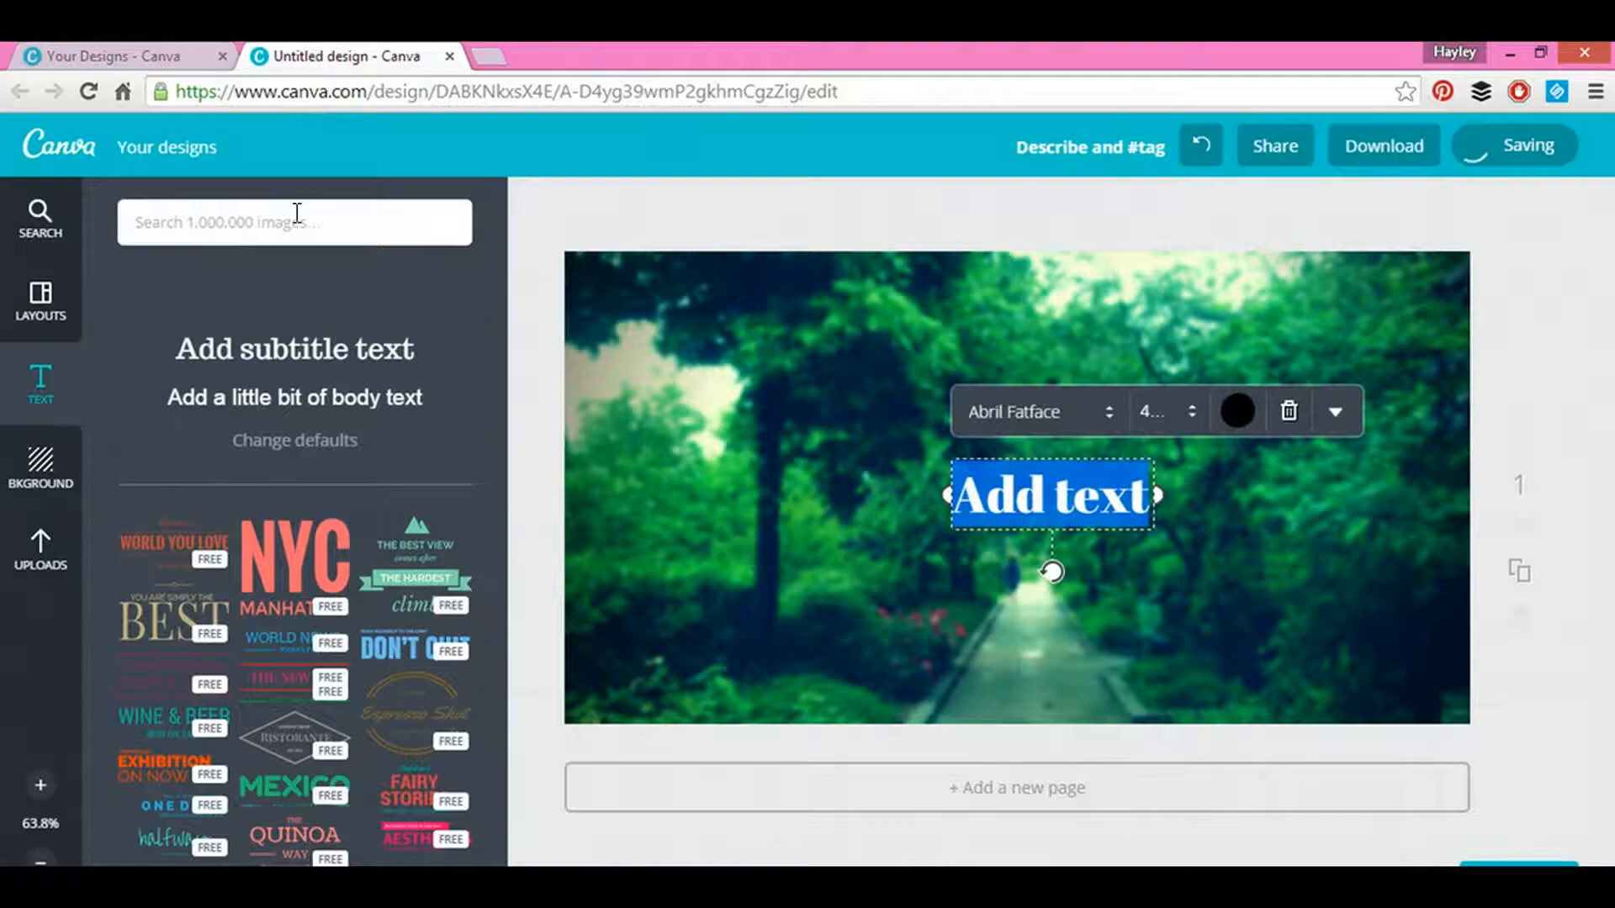
# Step: Search the elements for "border" and place the free white double-line rectangular border over the photo's left part
pyautogui.click(297, 220)
pyautogui.click(298, 220)
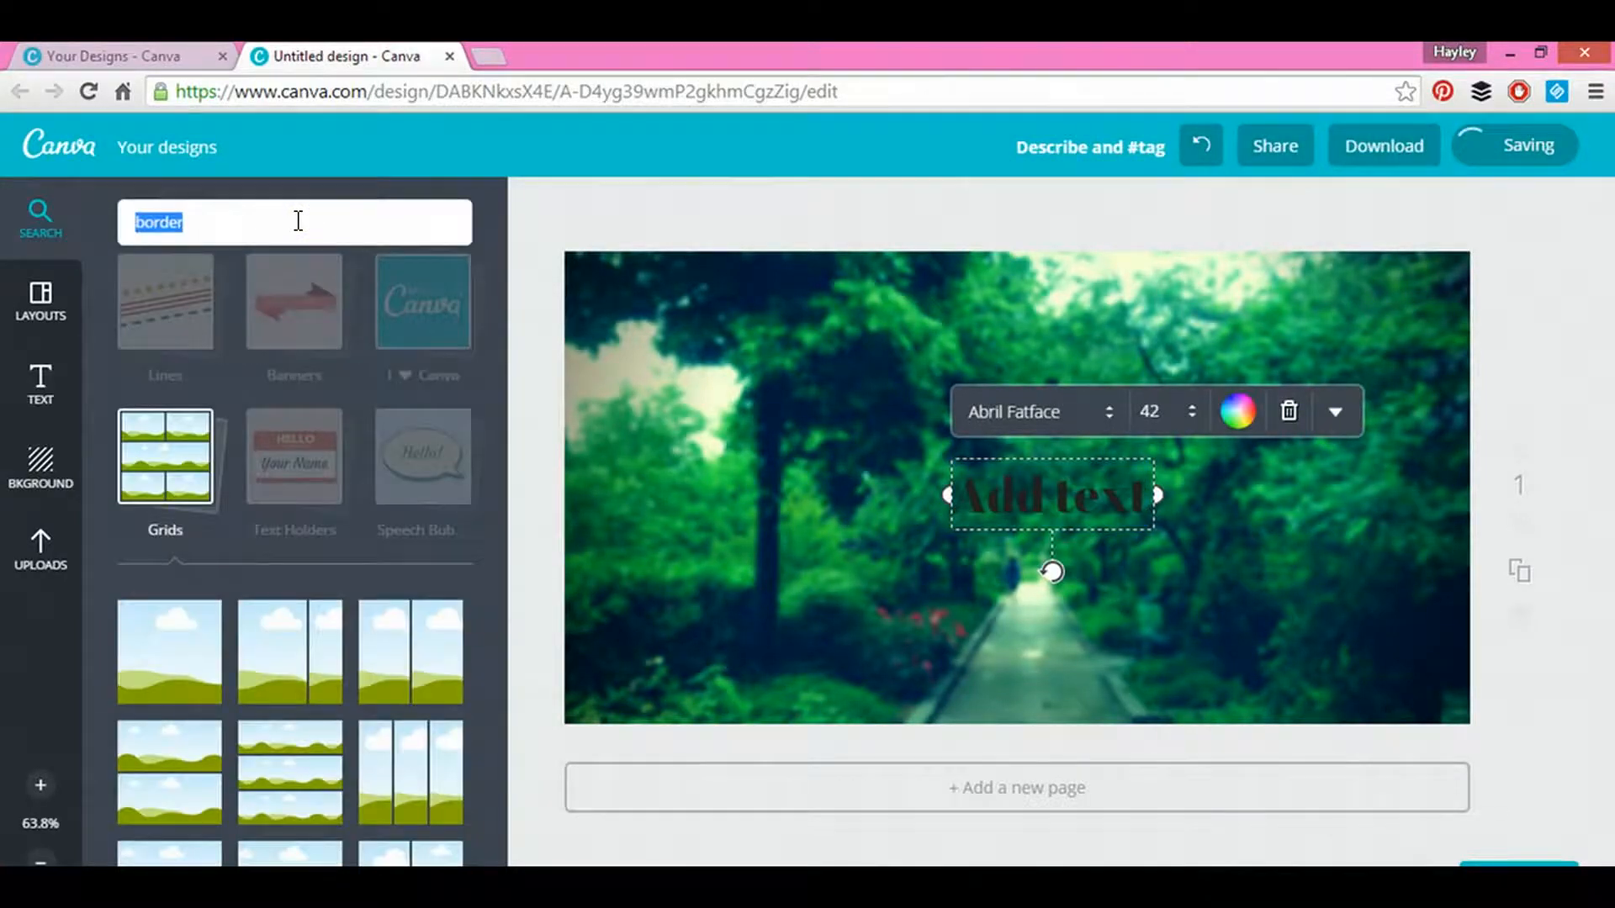
pyautogui.press('Return')
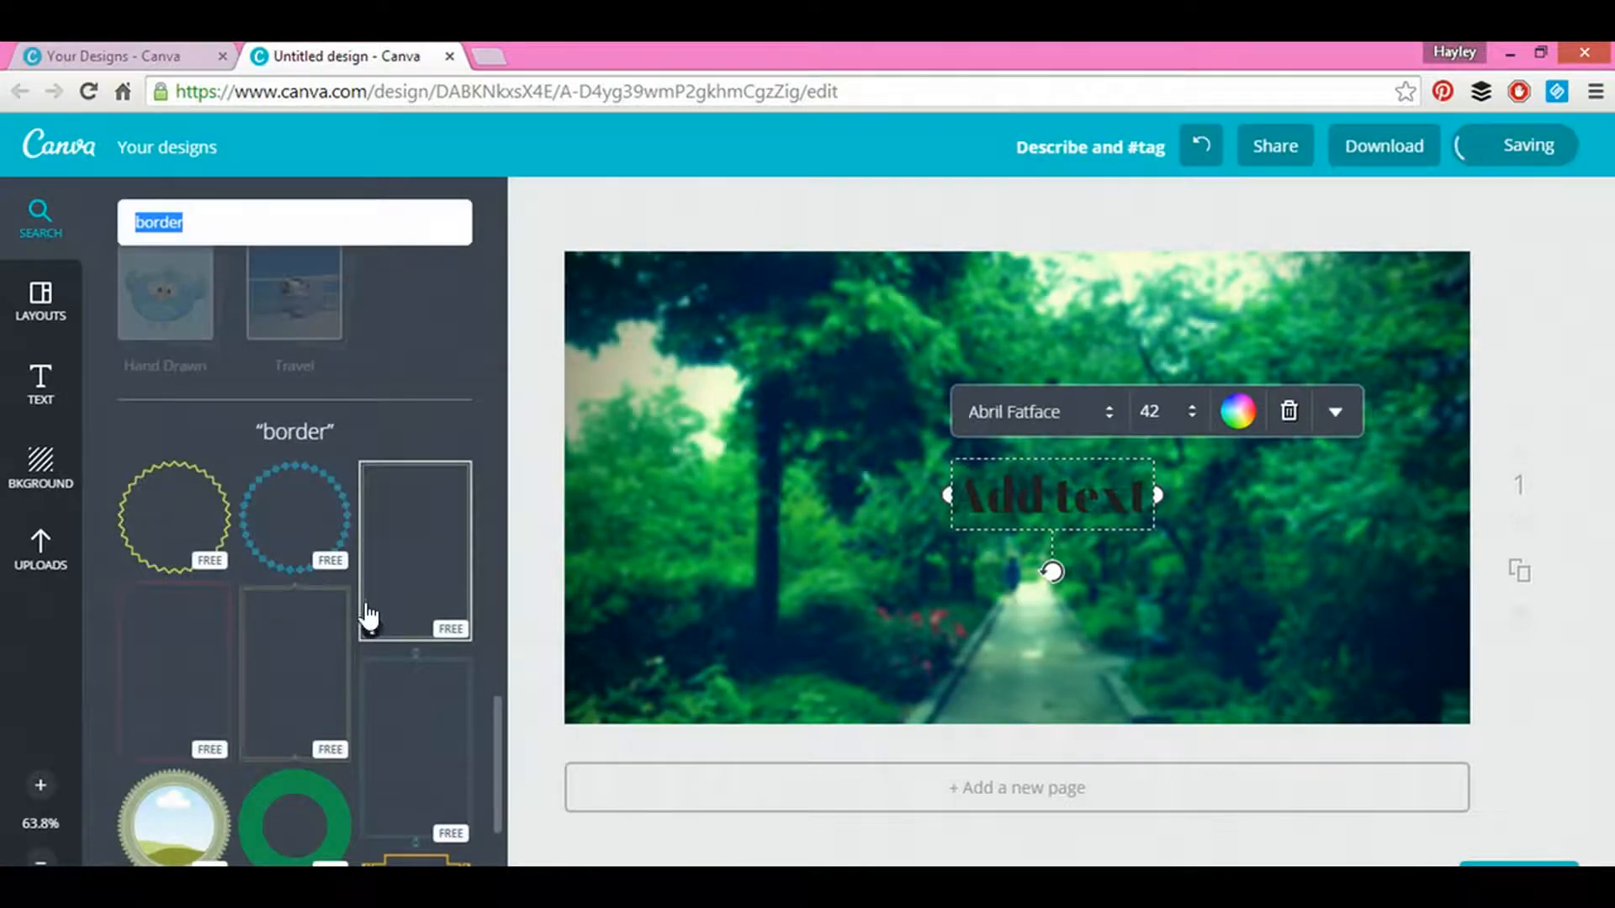
pyautogui.moveTo(397, 595); pyautogui.dragTo(710, 598)
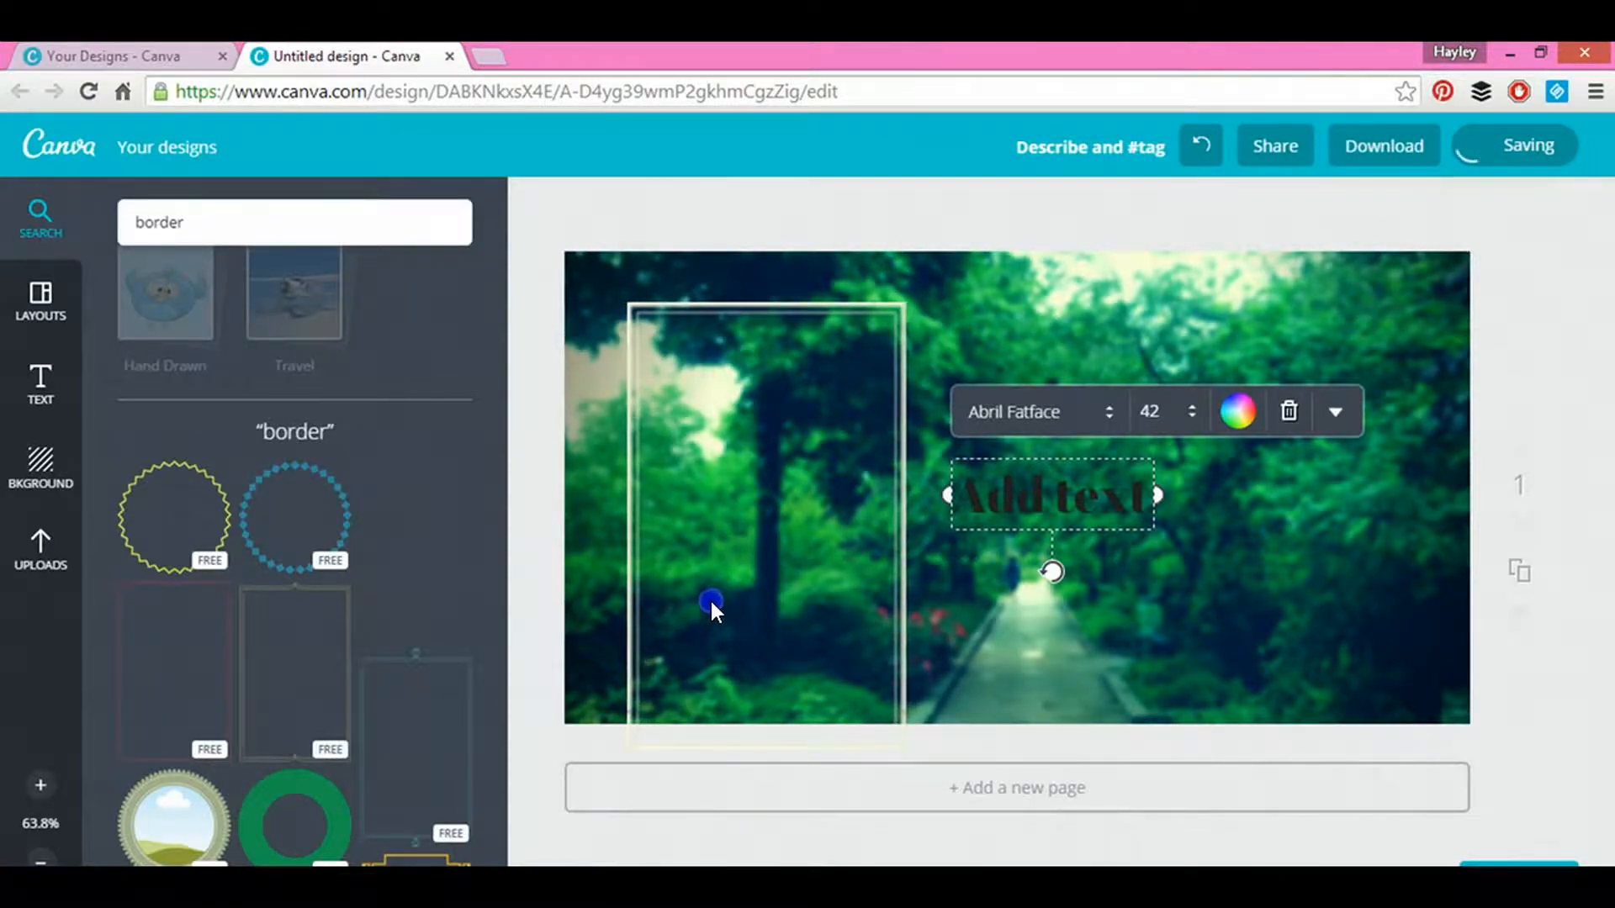
# Step: Shrink the border proportionally to fit within the photo's height and move the placeholder heading slightly lower
pyautogui.click(906, 745)
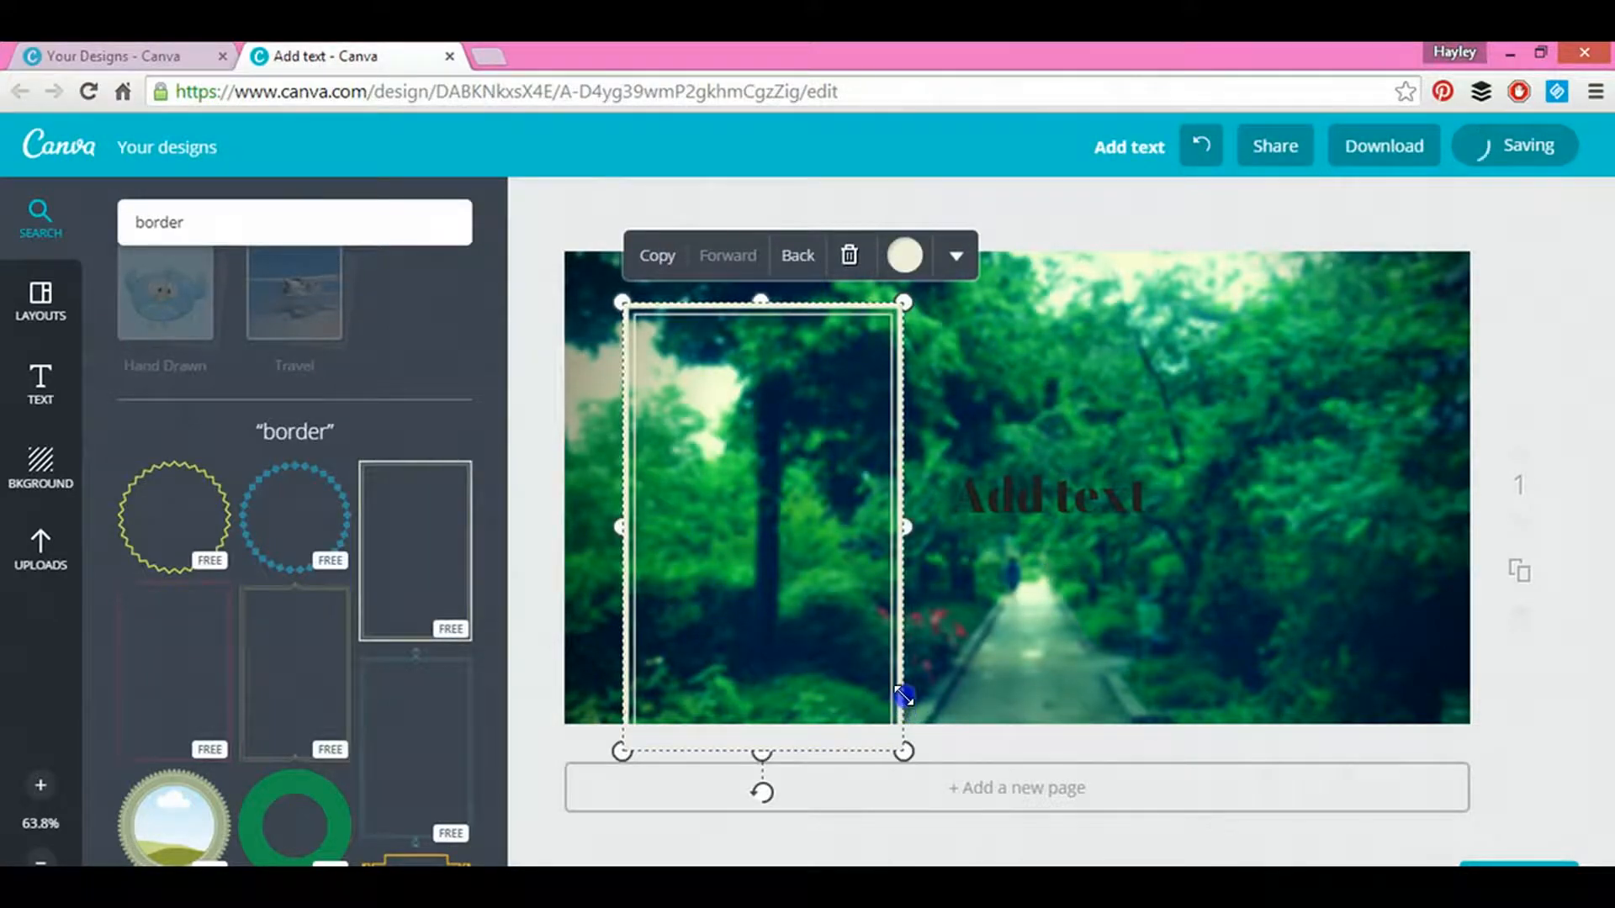
pyautogui.moveTo(901, 692); pyautogui.dragTo(882, 666)
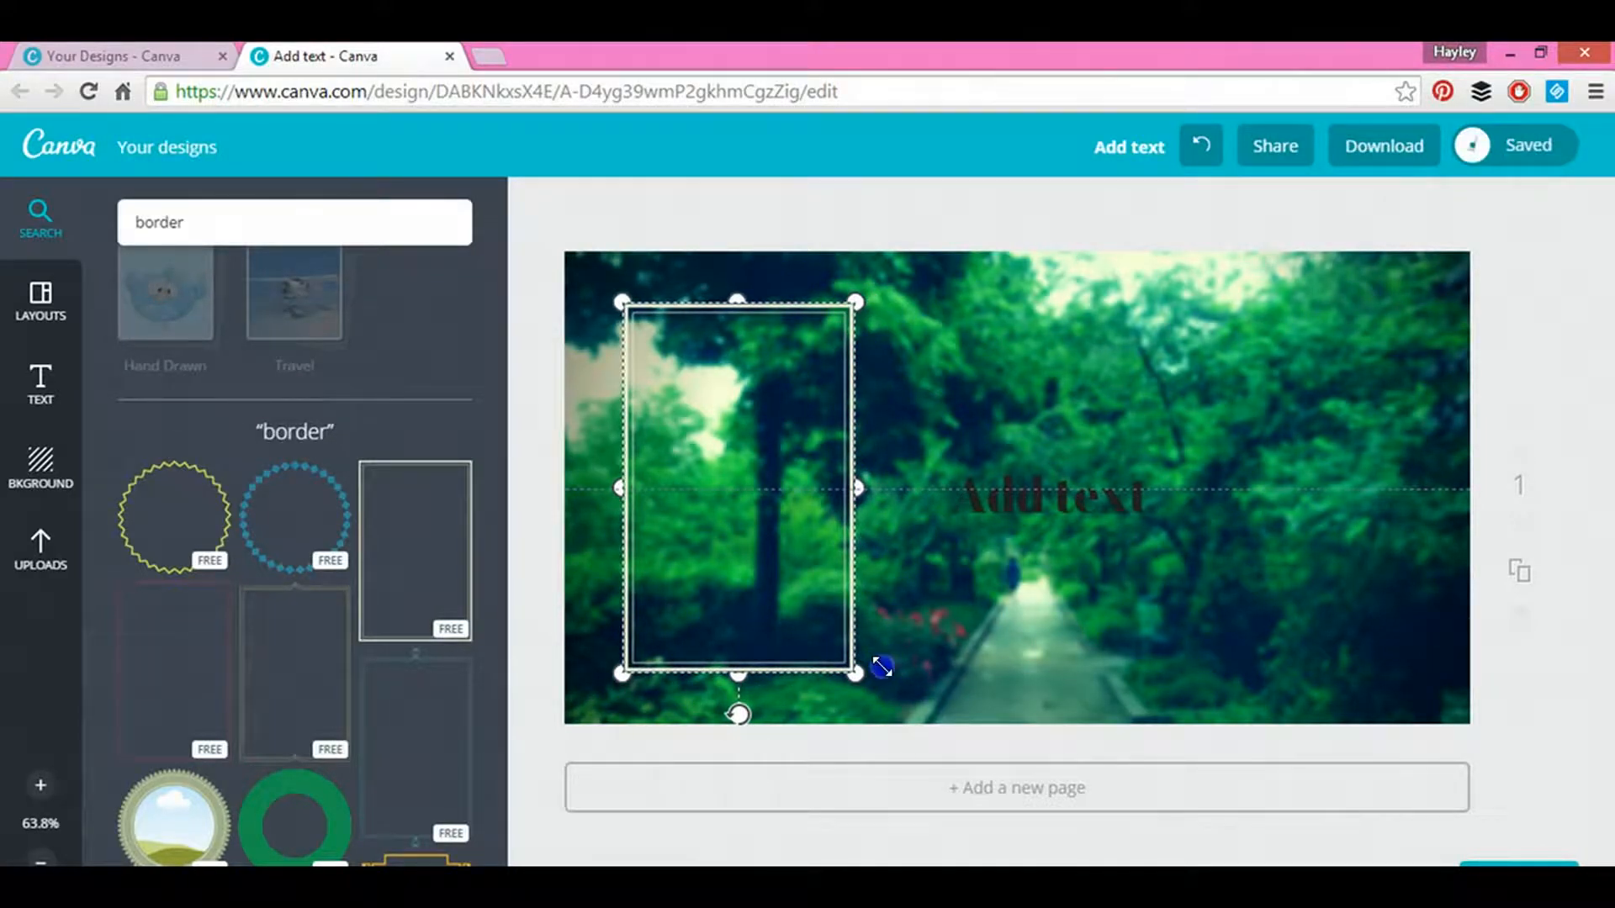
pyautogui.moveTo(882, 667); pyautogui.dragTo(883, 669)
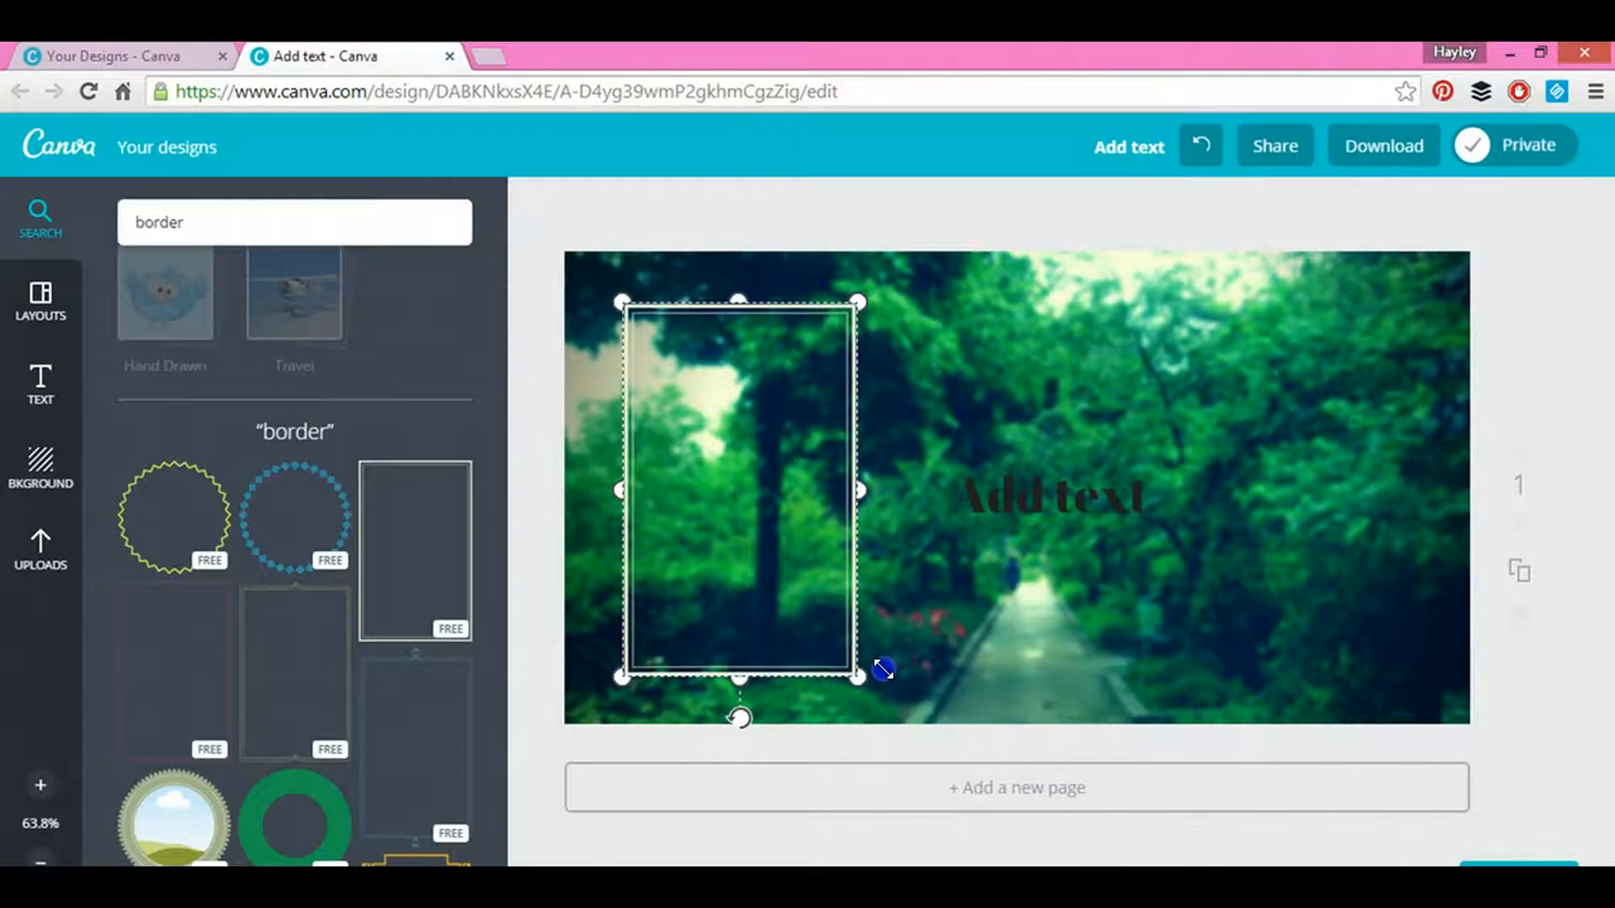
pyautogui.moveTo(1033, 563); pyautogui.dragTo(1047, 581)
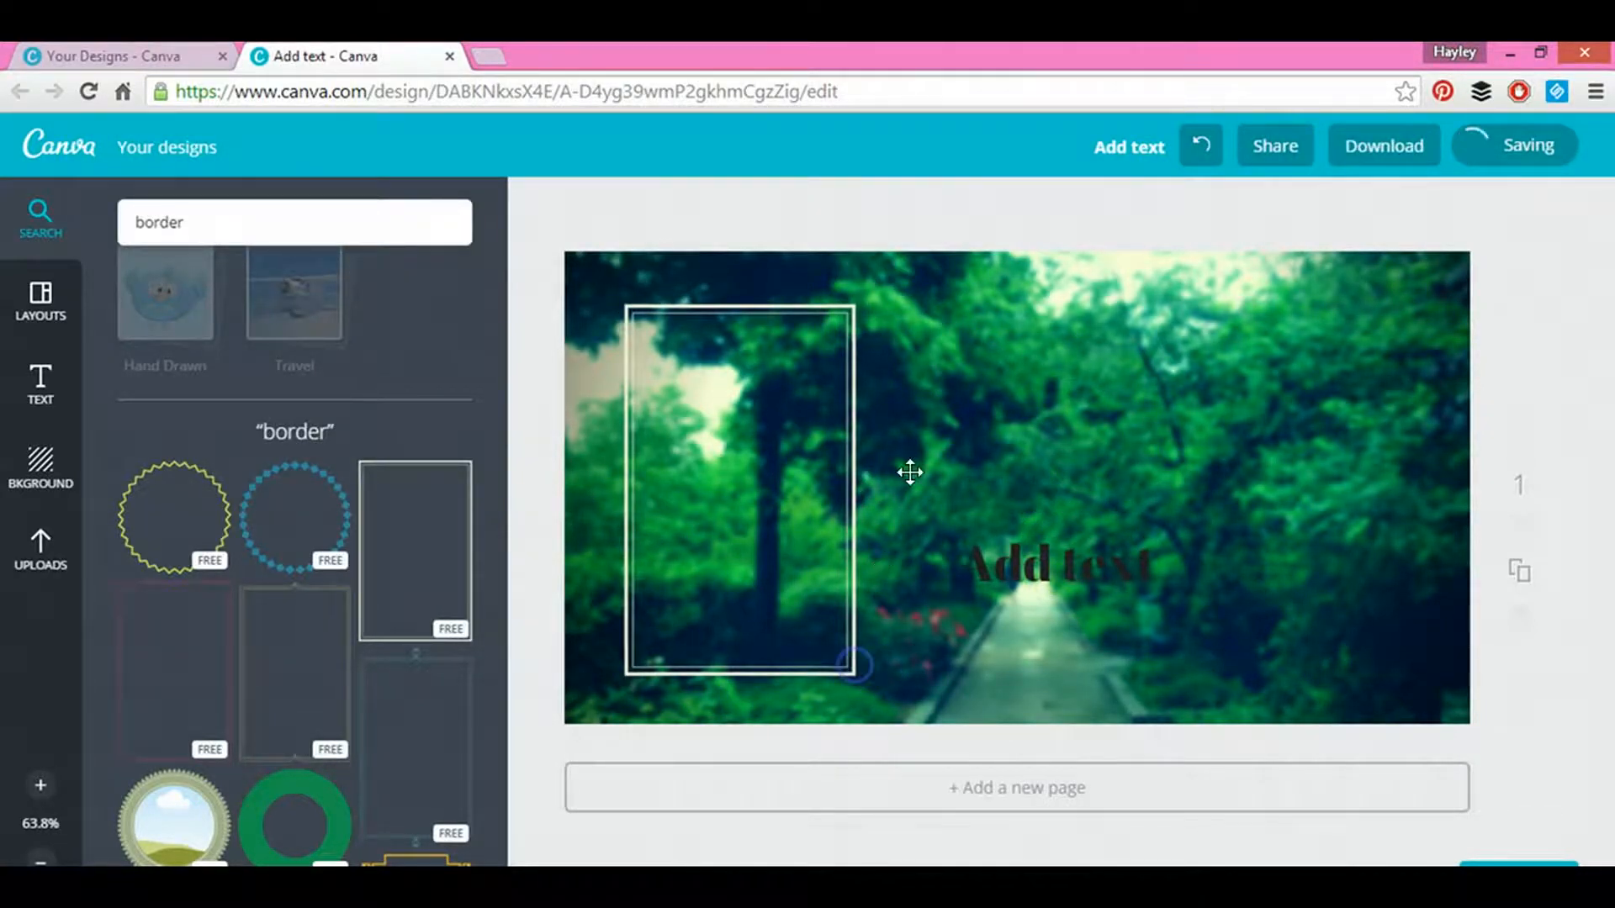
# Step: Stretch the border across most of the photo's width and send it back behind the heading
pyautogui.click(862, 486)
pyautogui.moveTo(858, 491); pyautogui.dragTo(1415, 460)
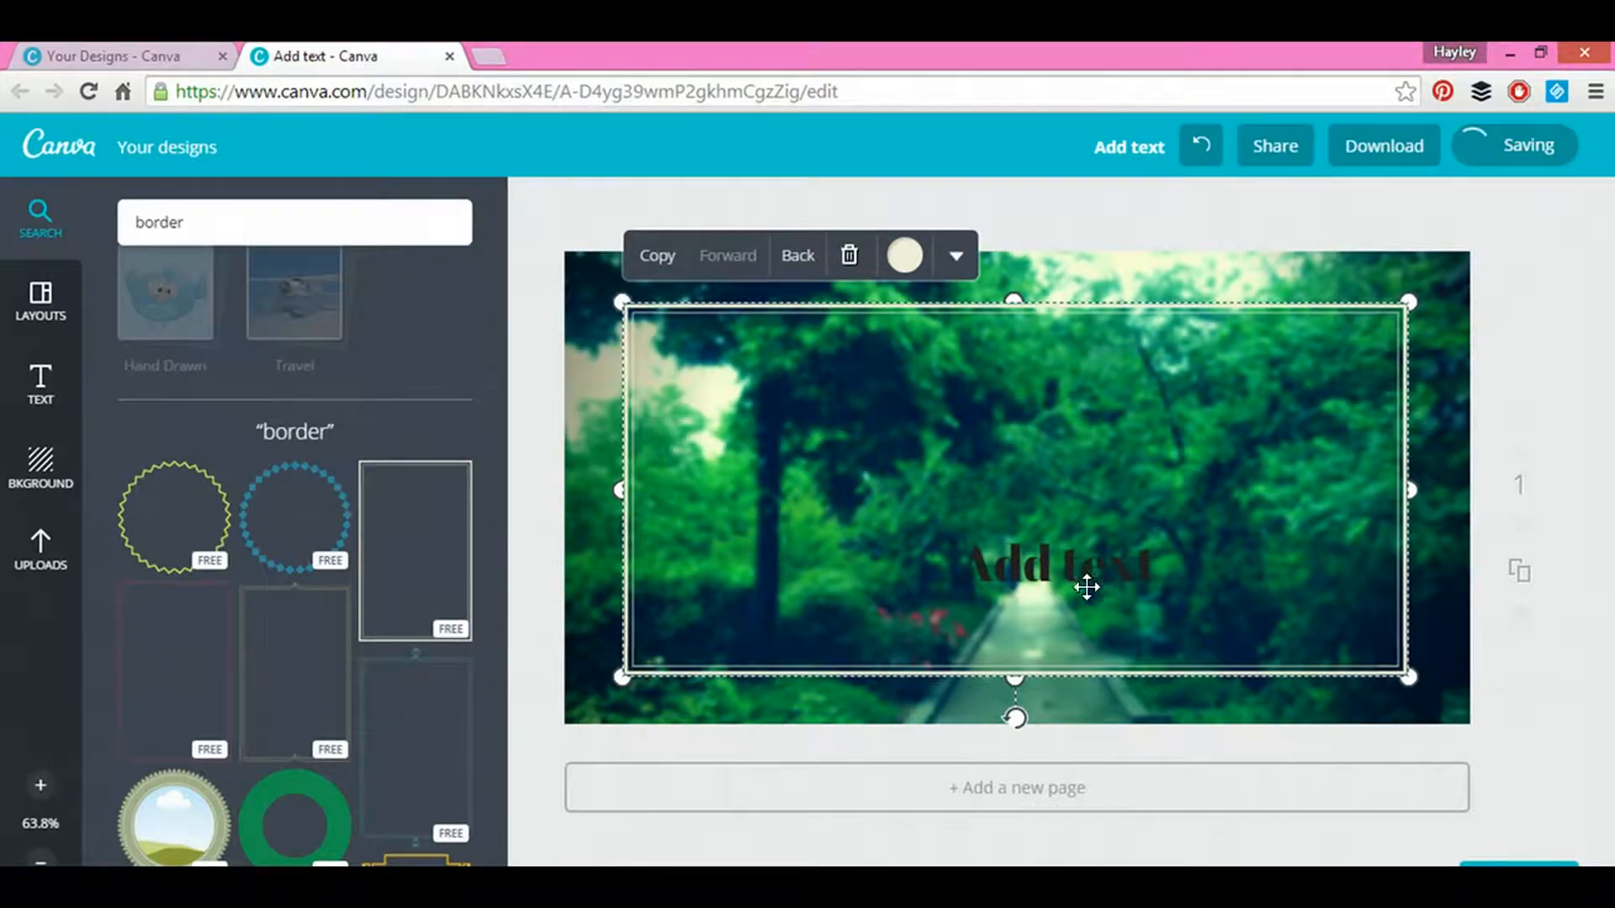
pyautogui.click(806, 267)
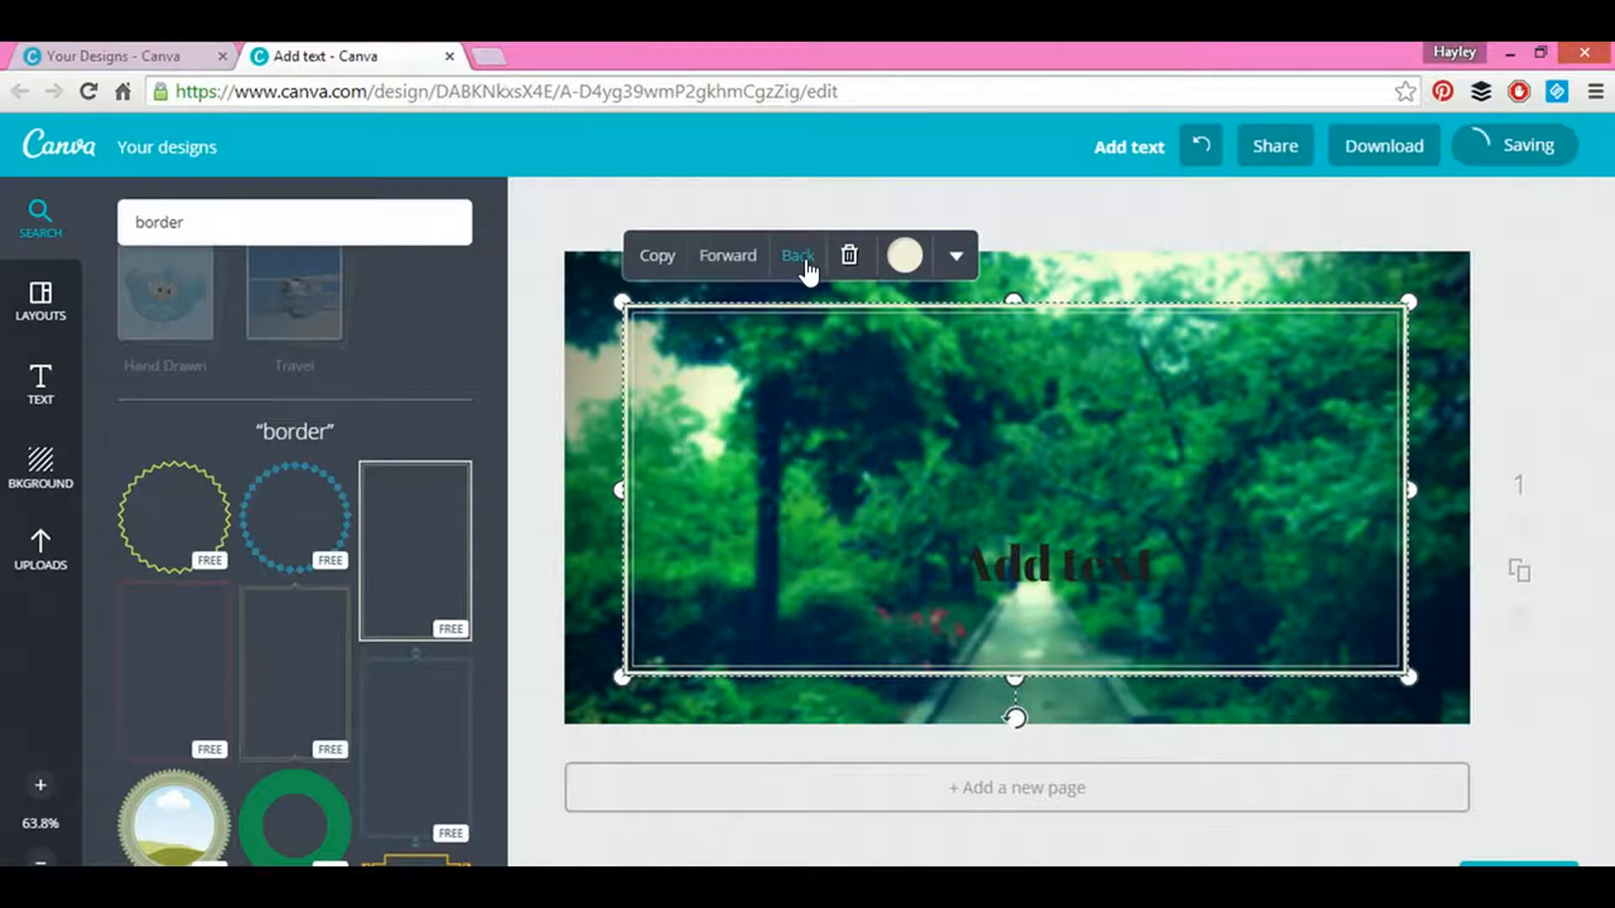
# Step: Change the font of the placeholder heading over the garden path photo to Coustard
pyautogui.click(1111, 563)
pyautogui.click(1081, 568)
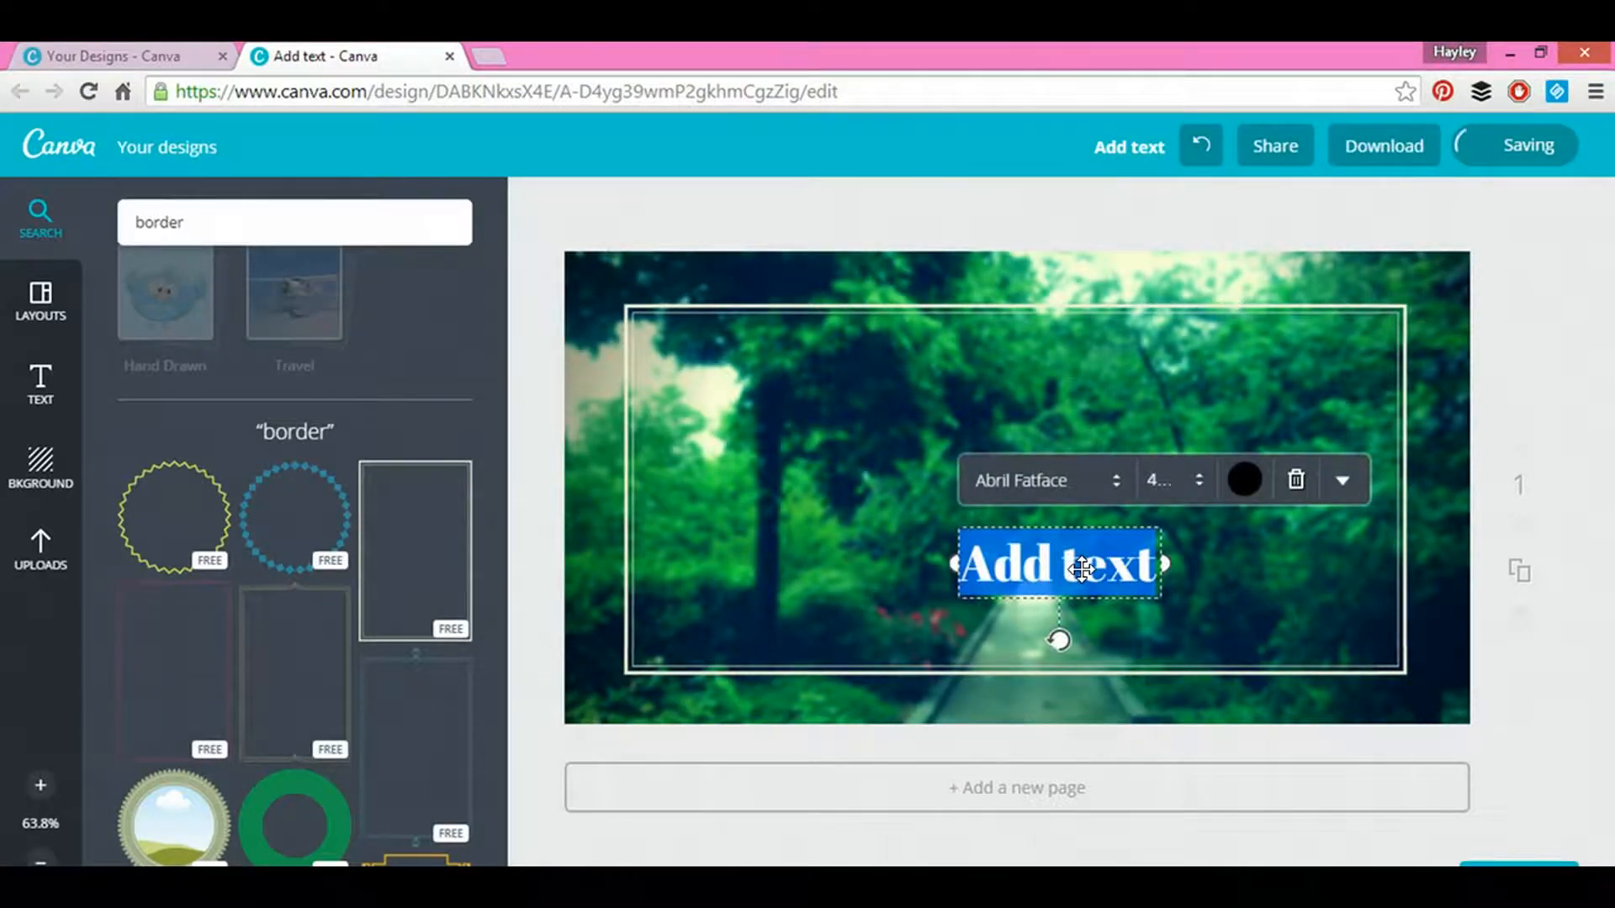
pyautogui.click(1118, 480)
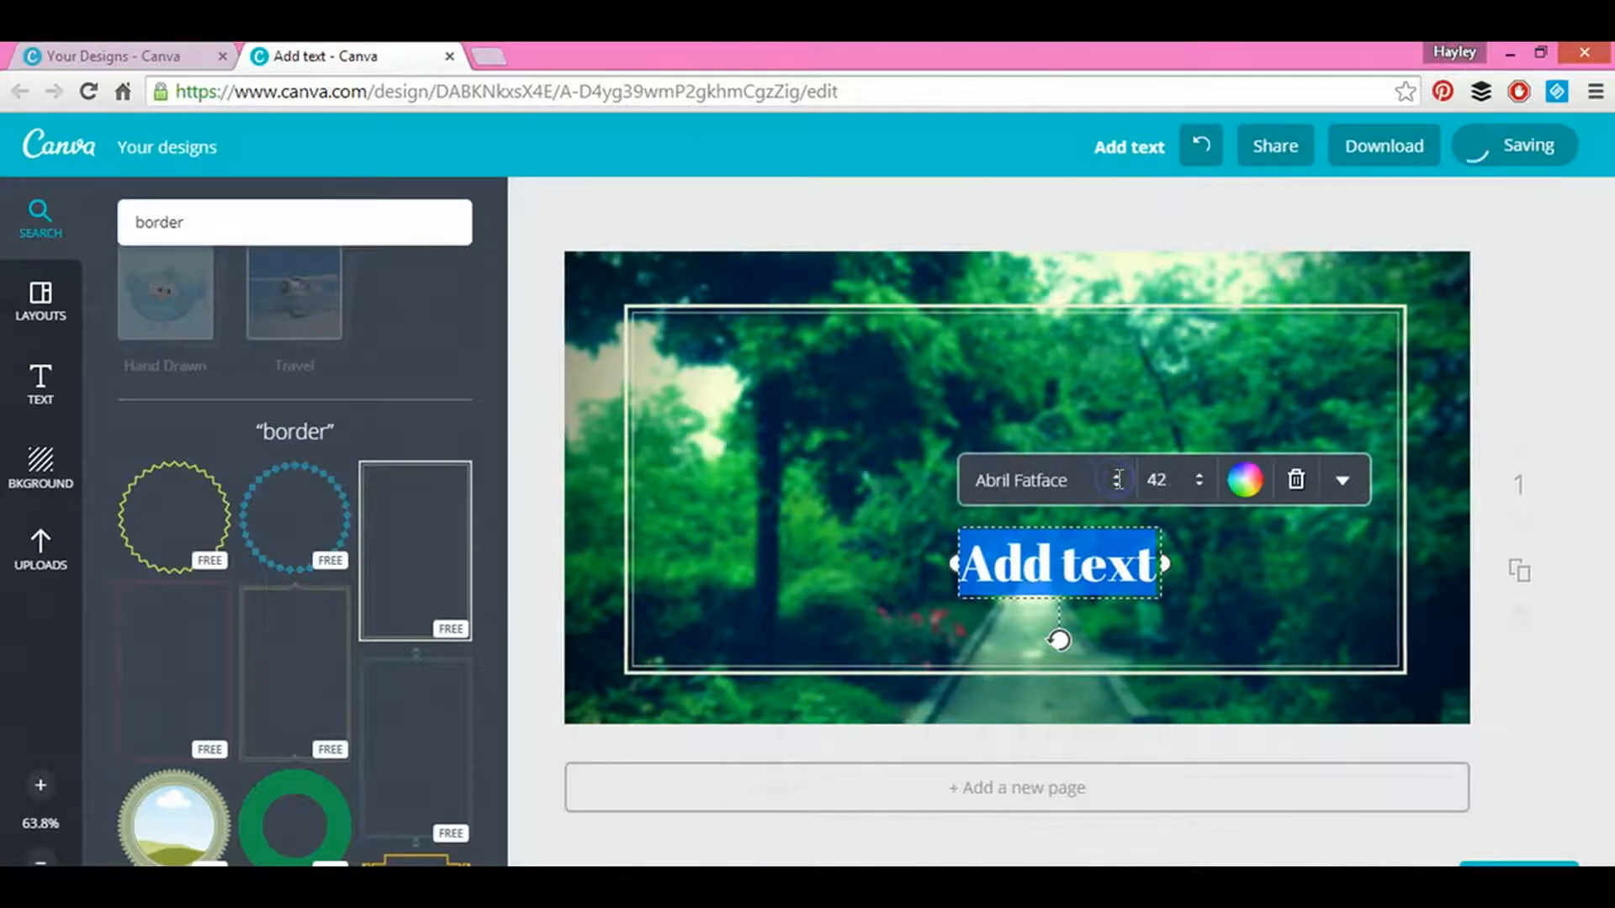
pyautogui.click(1118, 480)
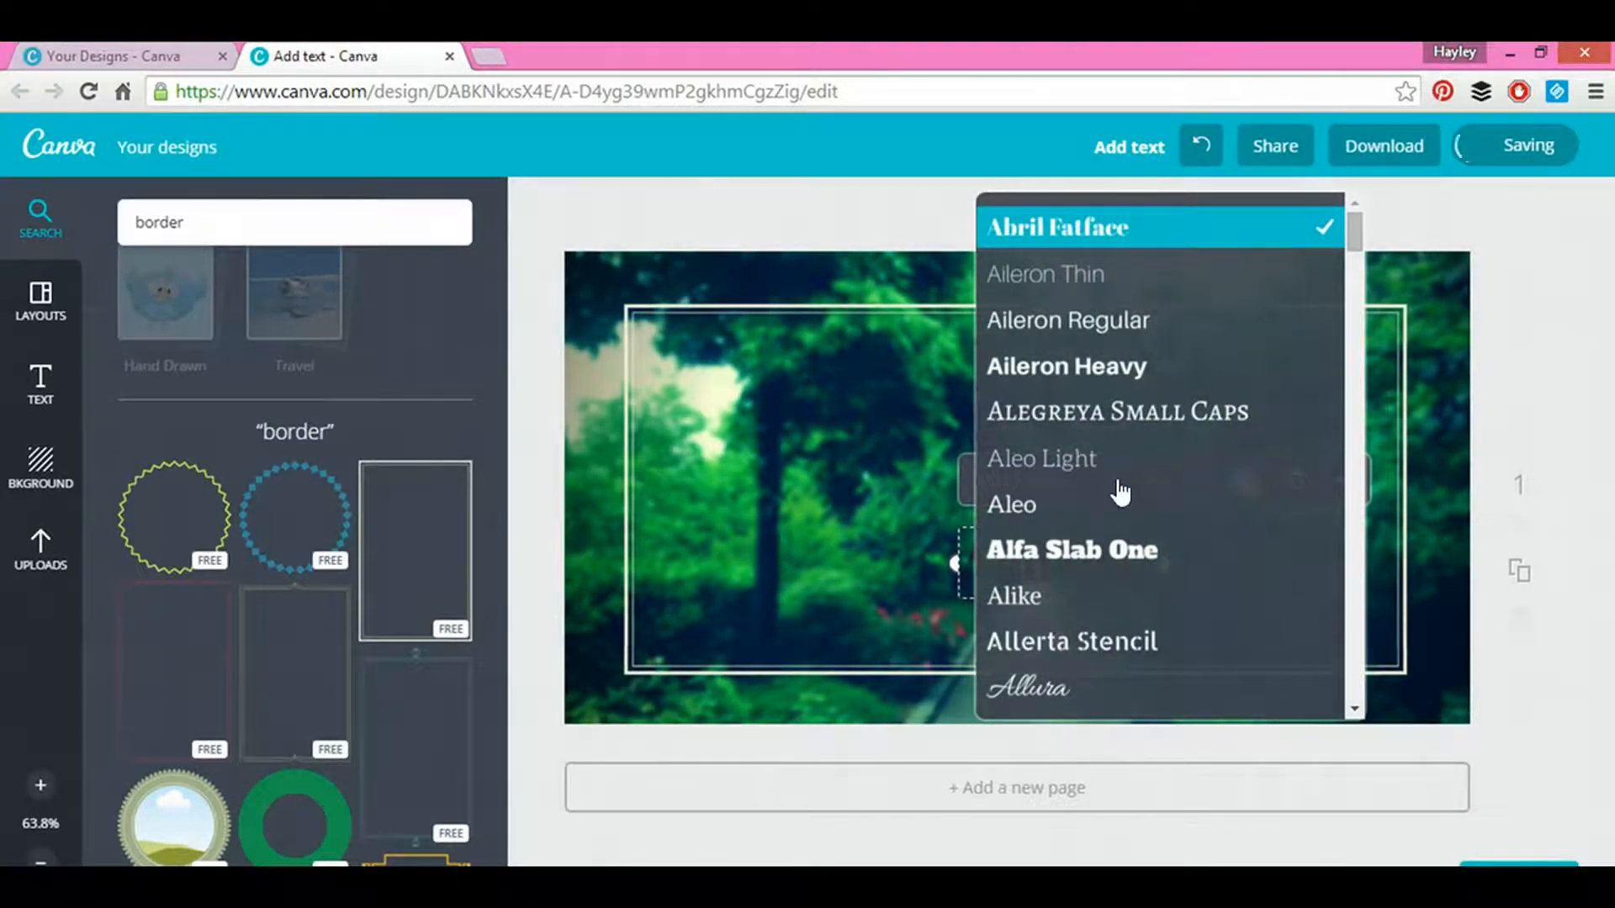
pyautogui.scroll(-5, 1122, 492)
pyautogui.scroll(-4, 1118, 487)
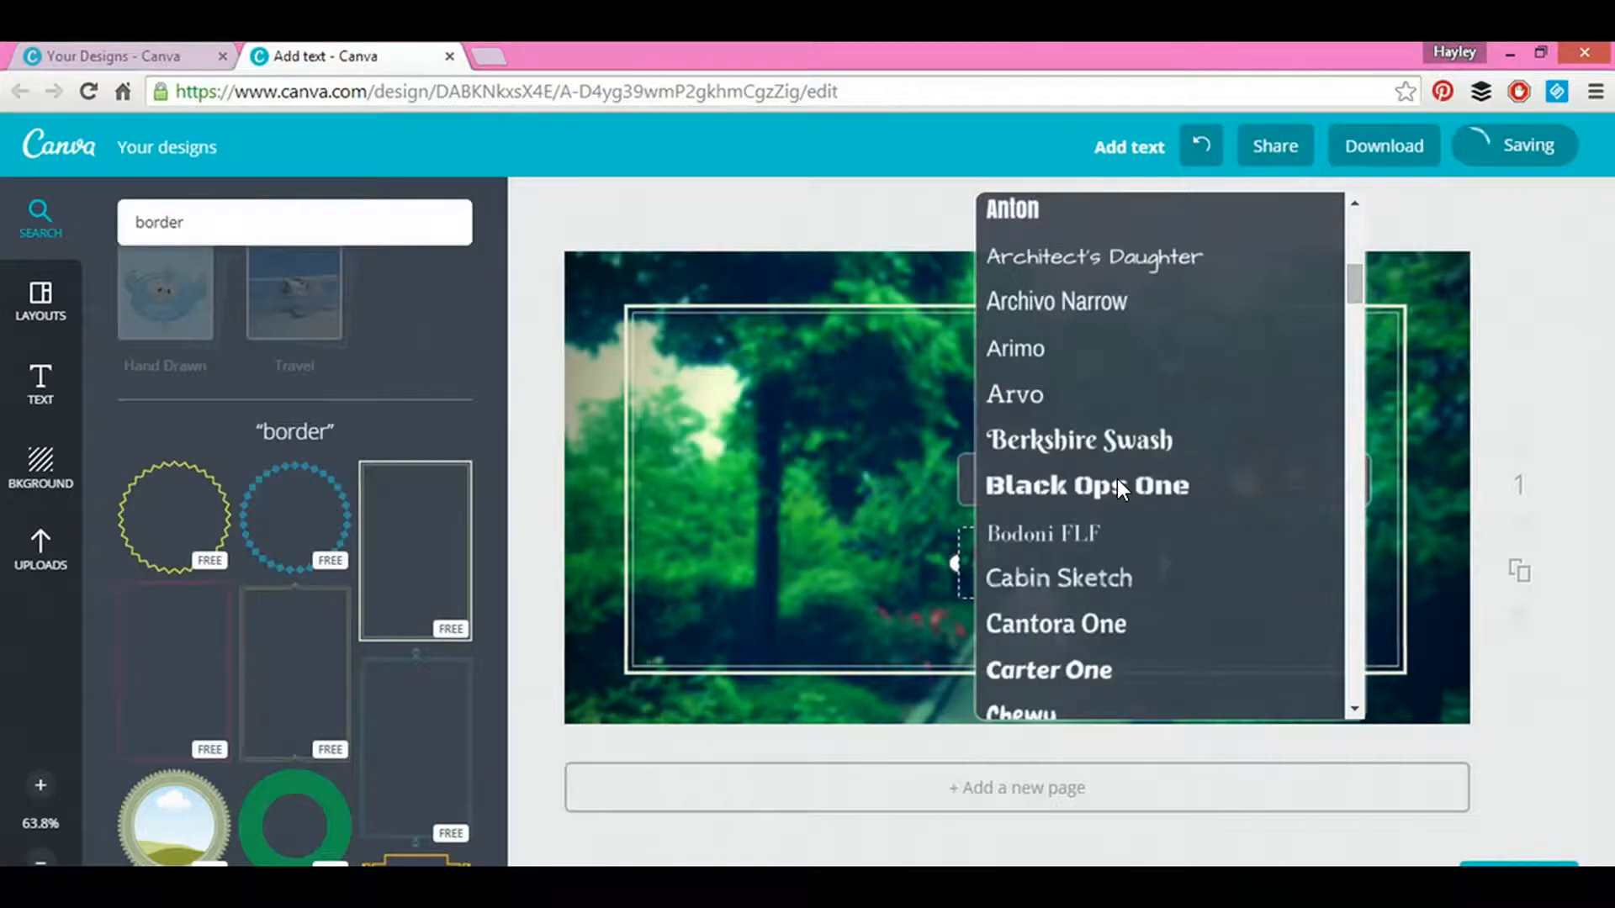
pyautogui.scroll(-5, 1117, 478)
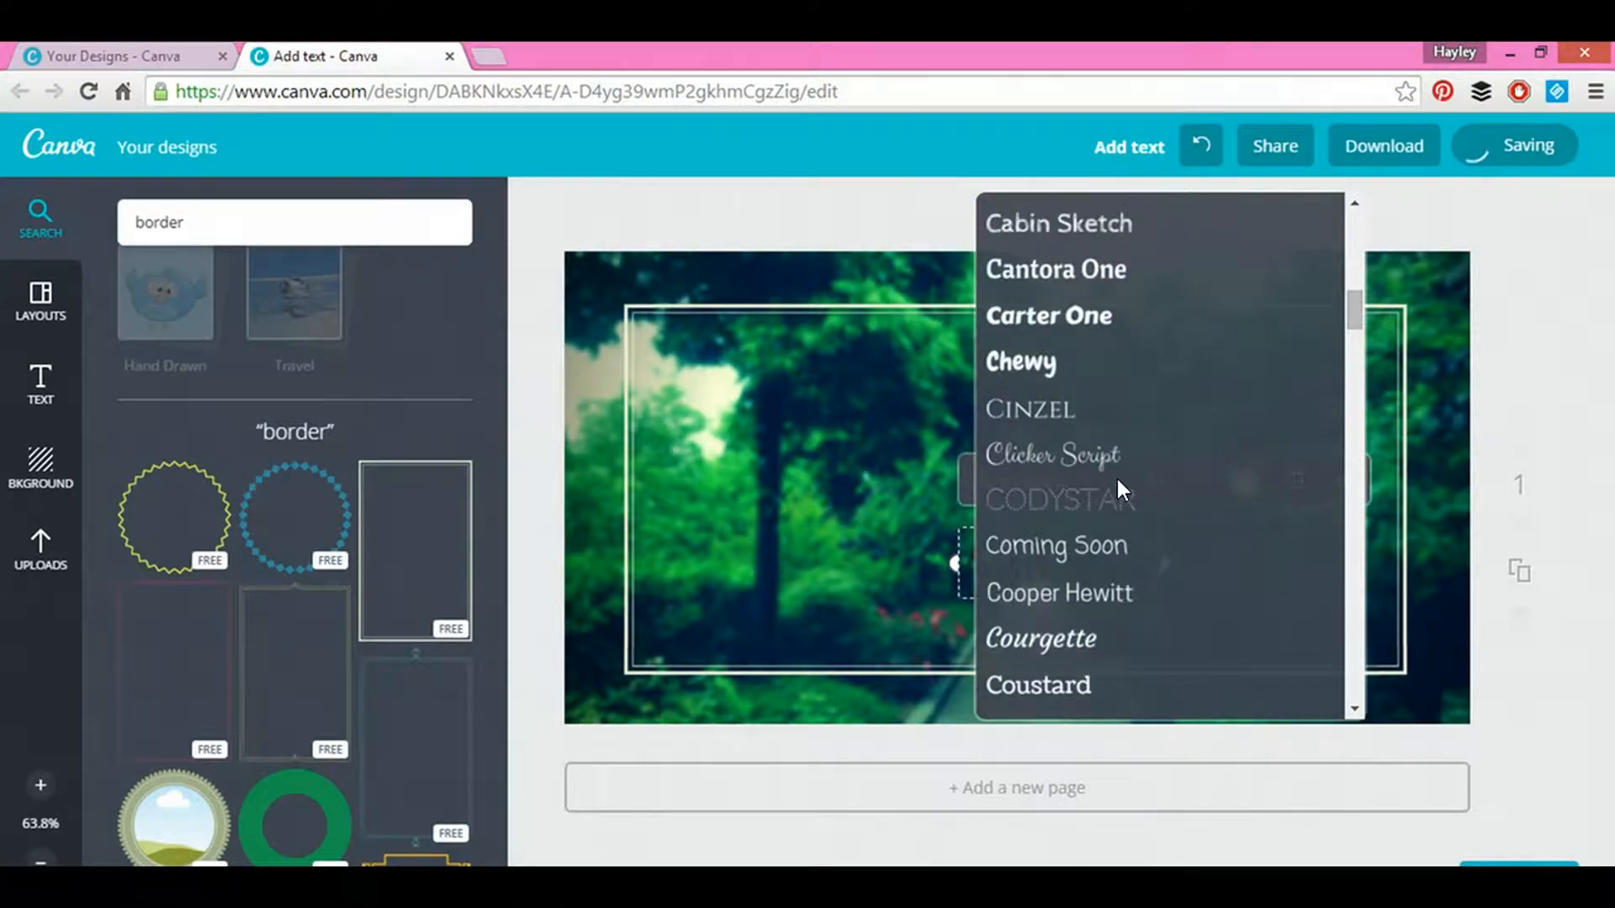
pyautogui.click(1087, 686)
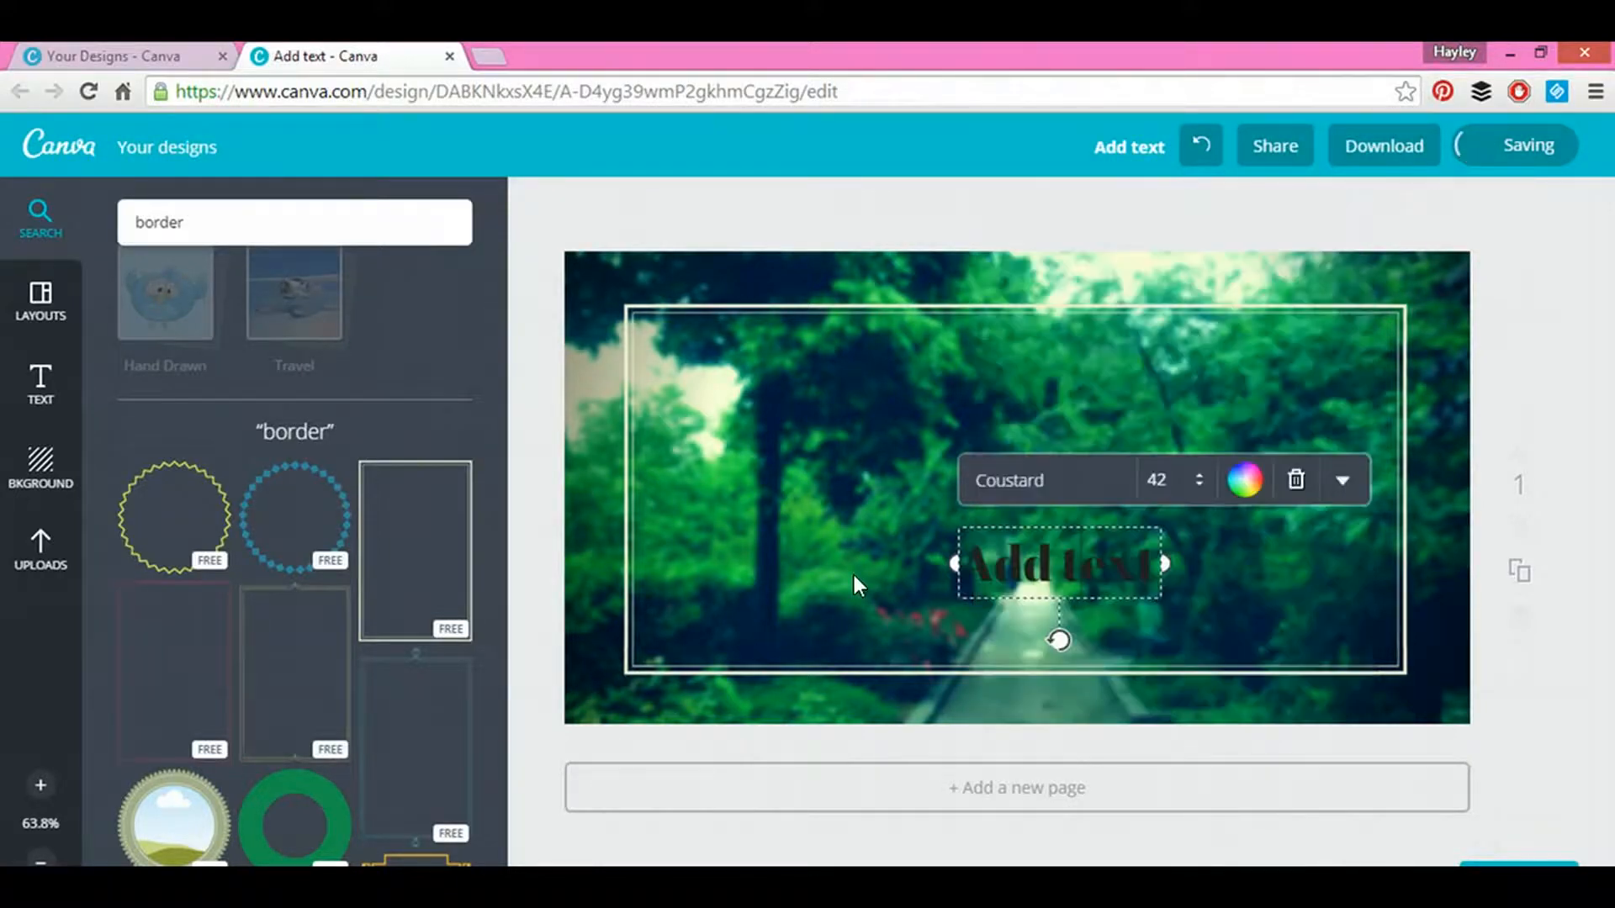
# Step: Colour the placeholder heading white and set its font size to 48
pyautogui.click(1249, 486)
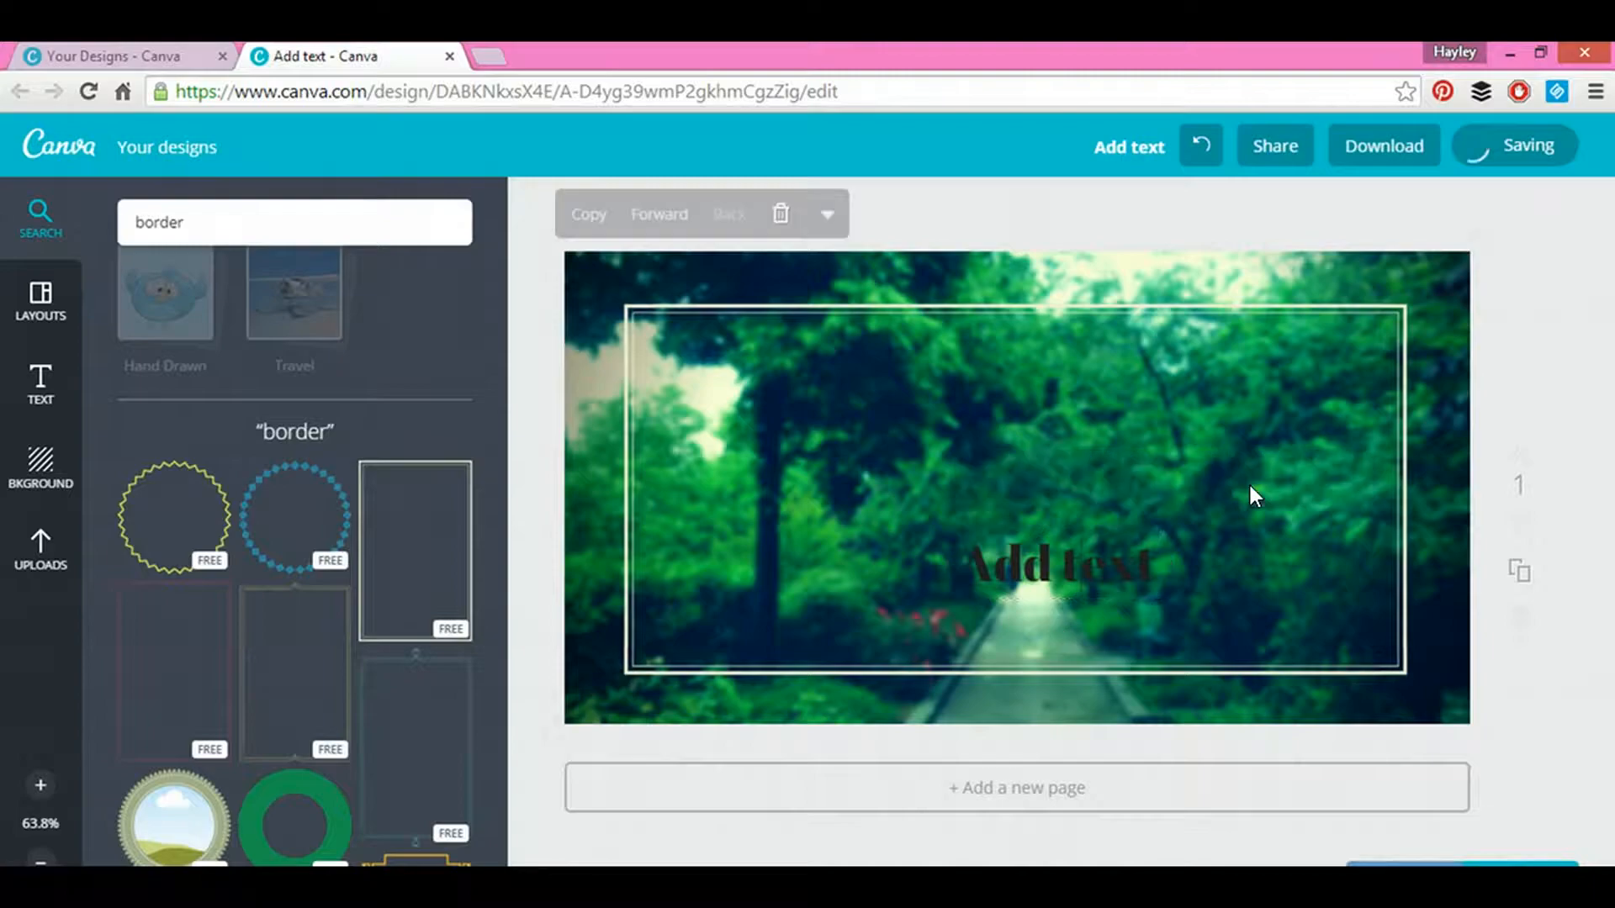
pyautogui.click(1128, 544)
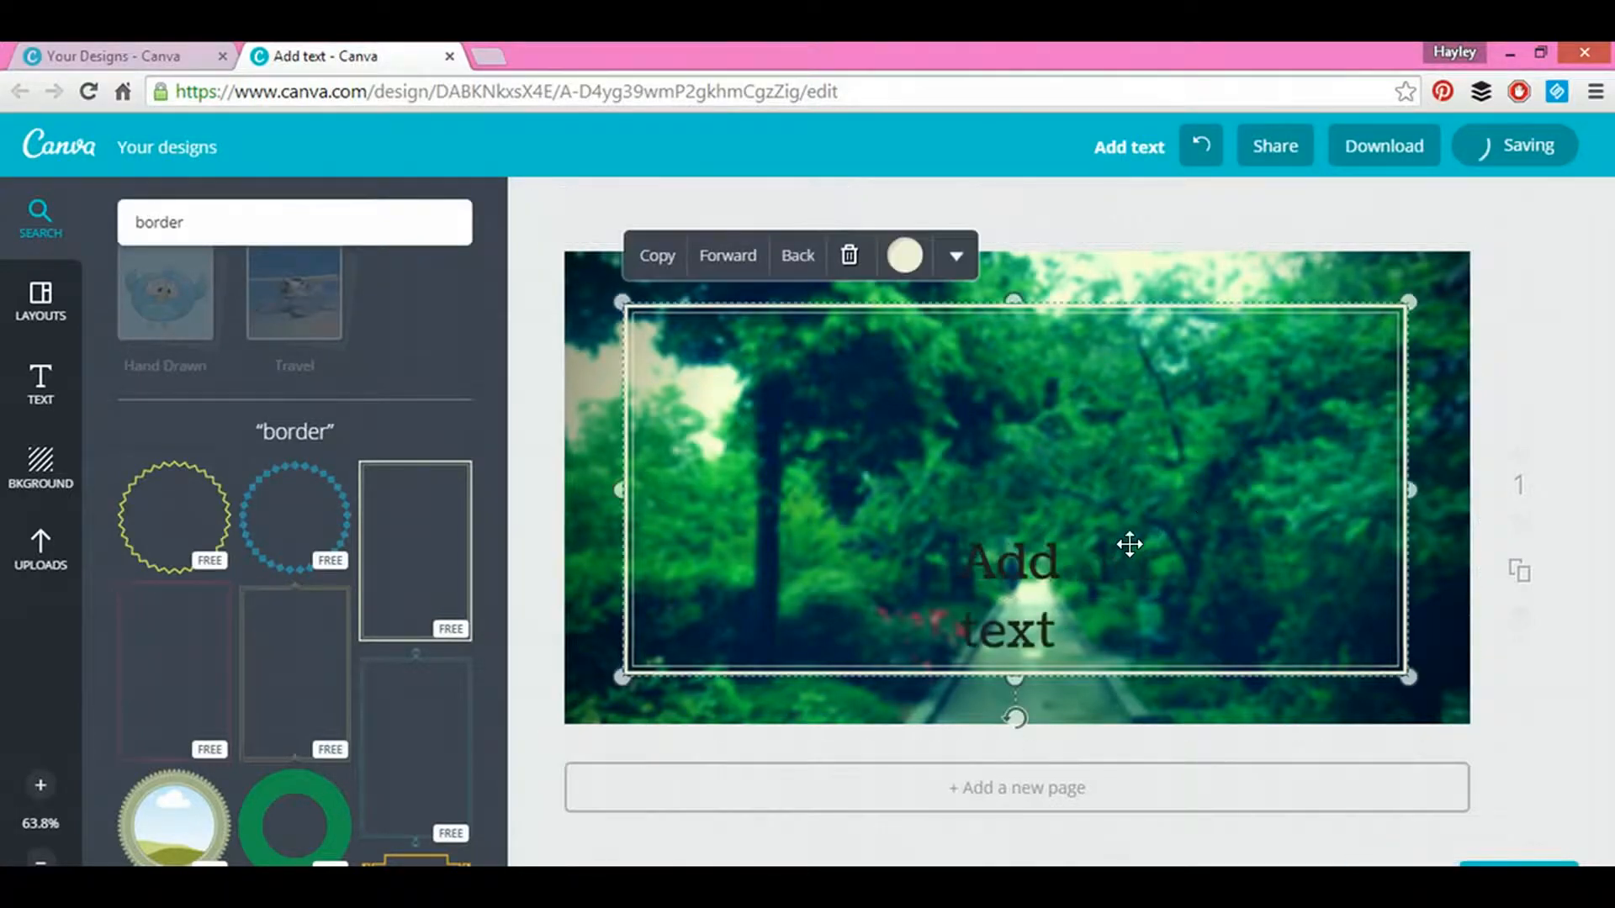
pyautogui.click(1021, 560)
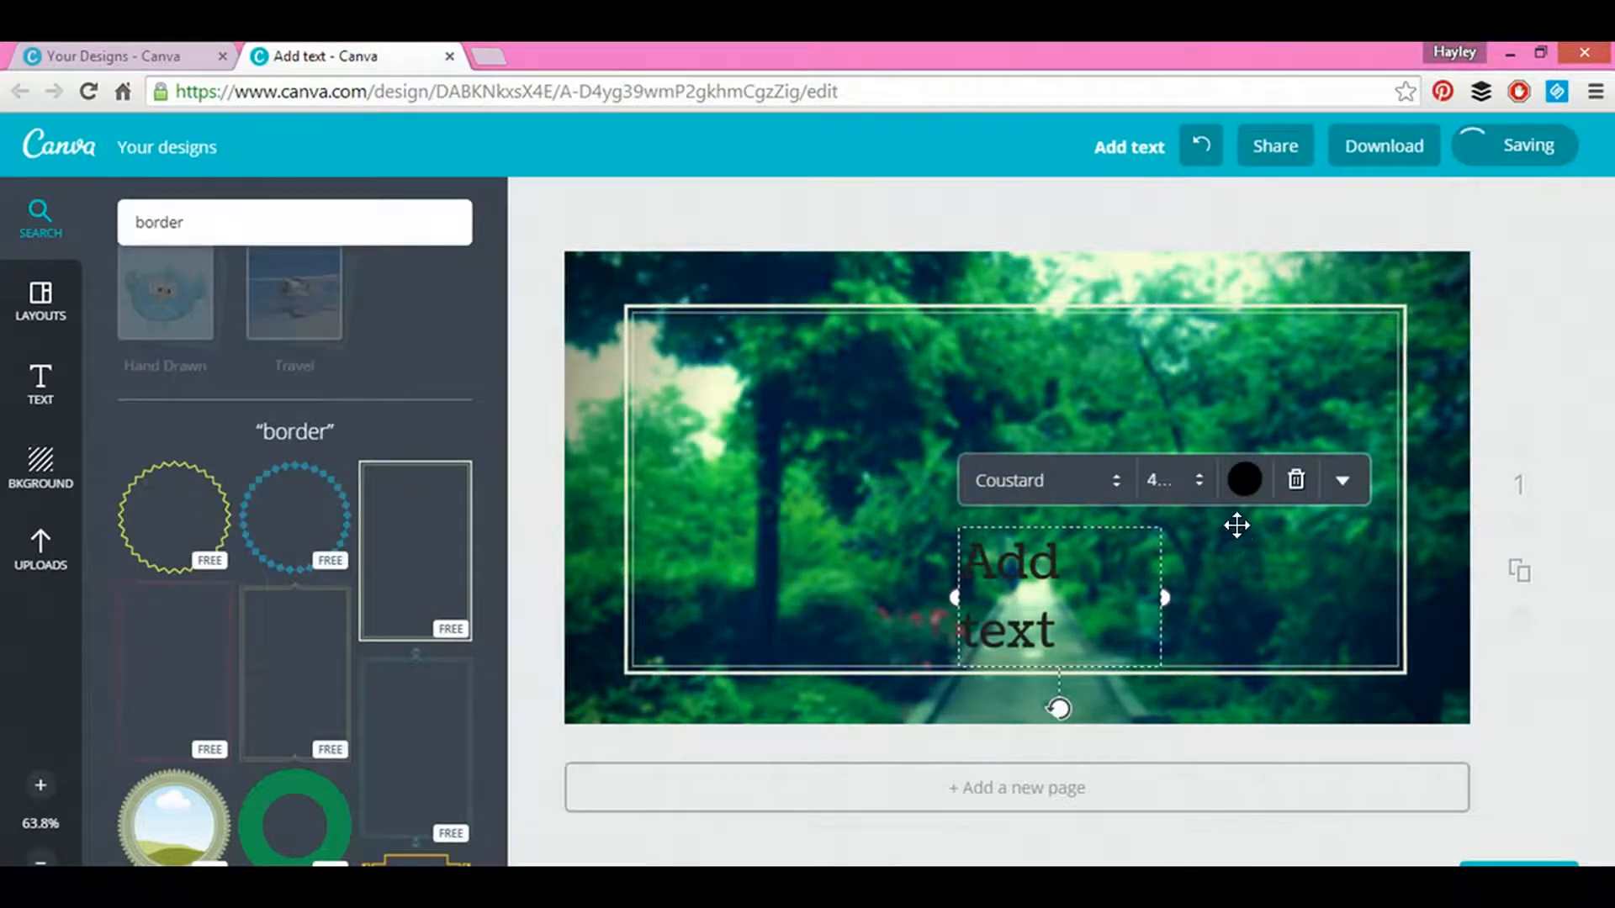
pyautogui.click(1247, 478)
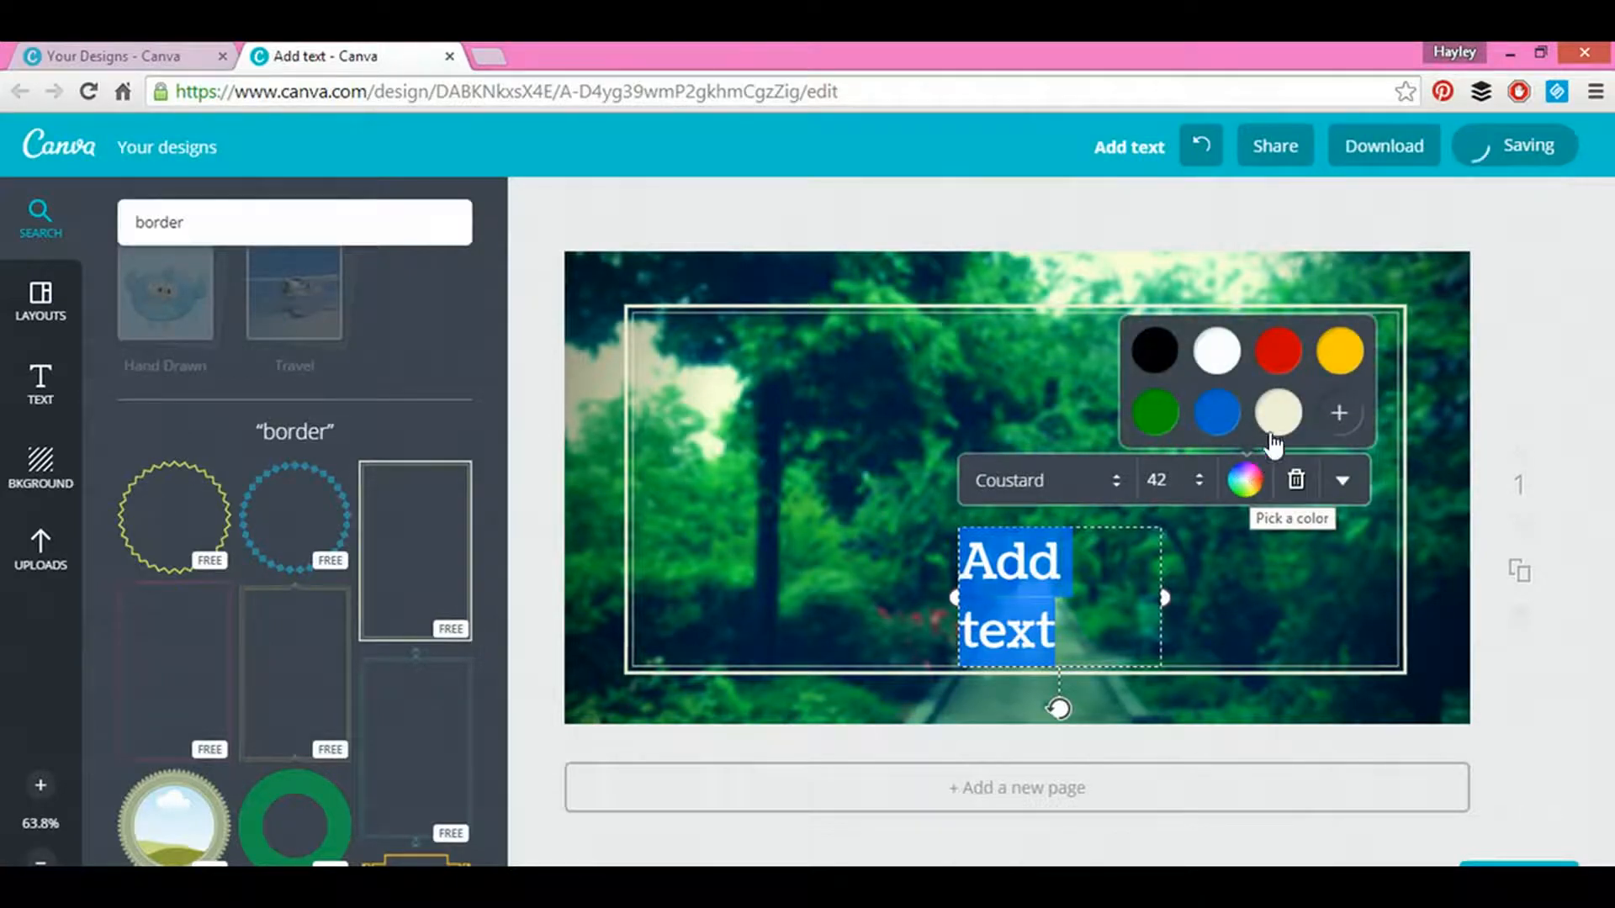
pyautogui.click(1196, 486)
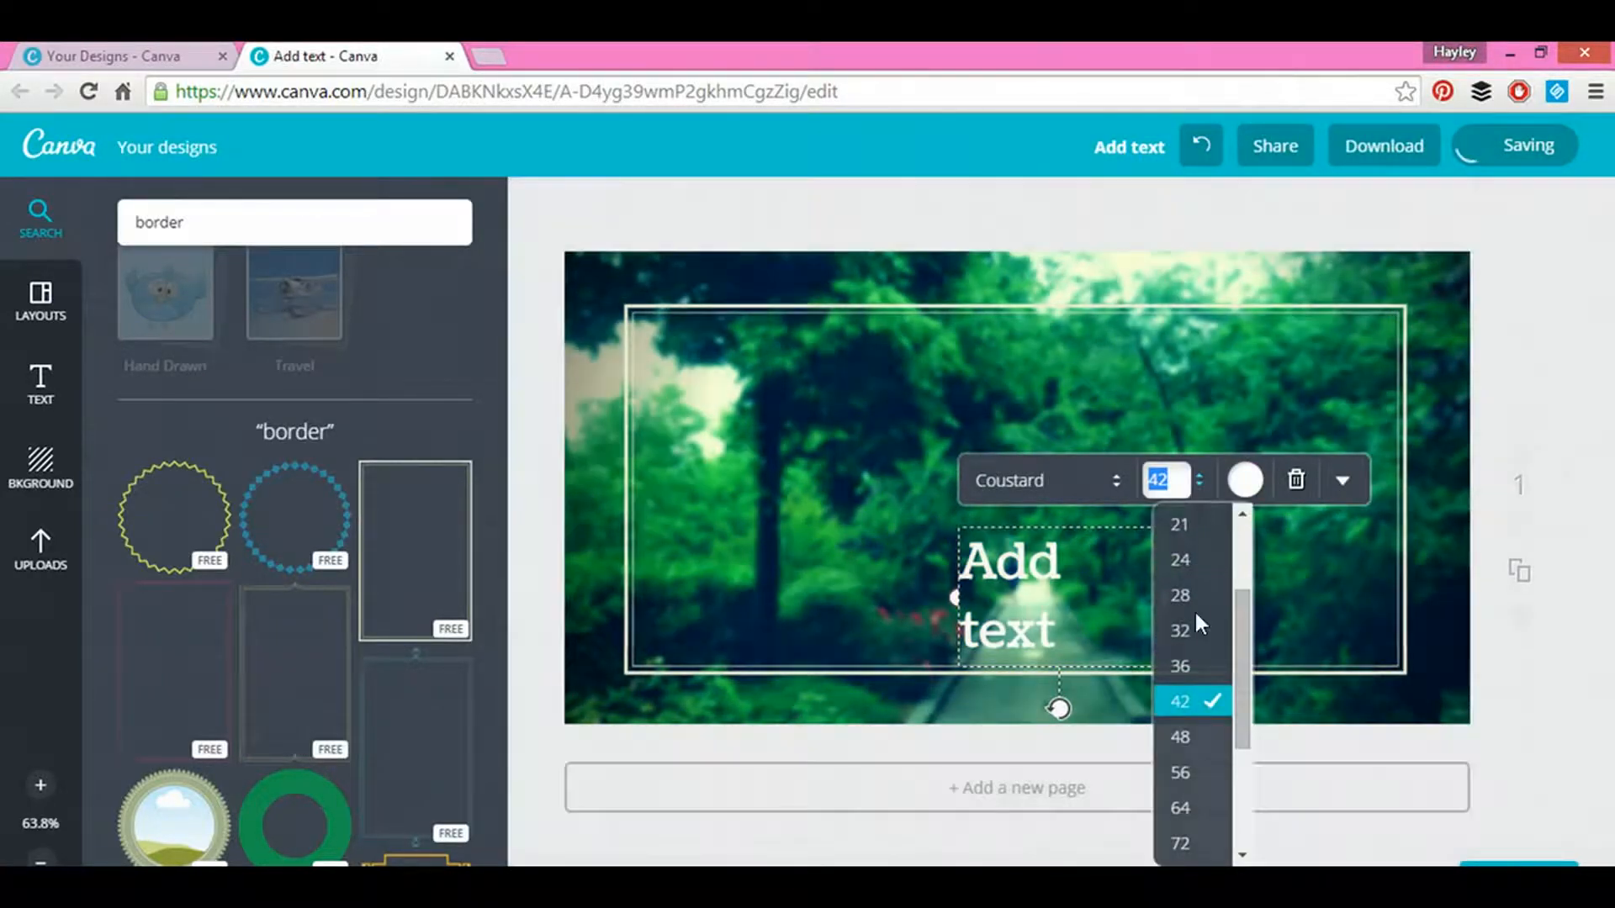
pyautogui.click(1196, 739)
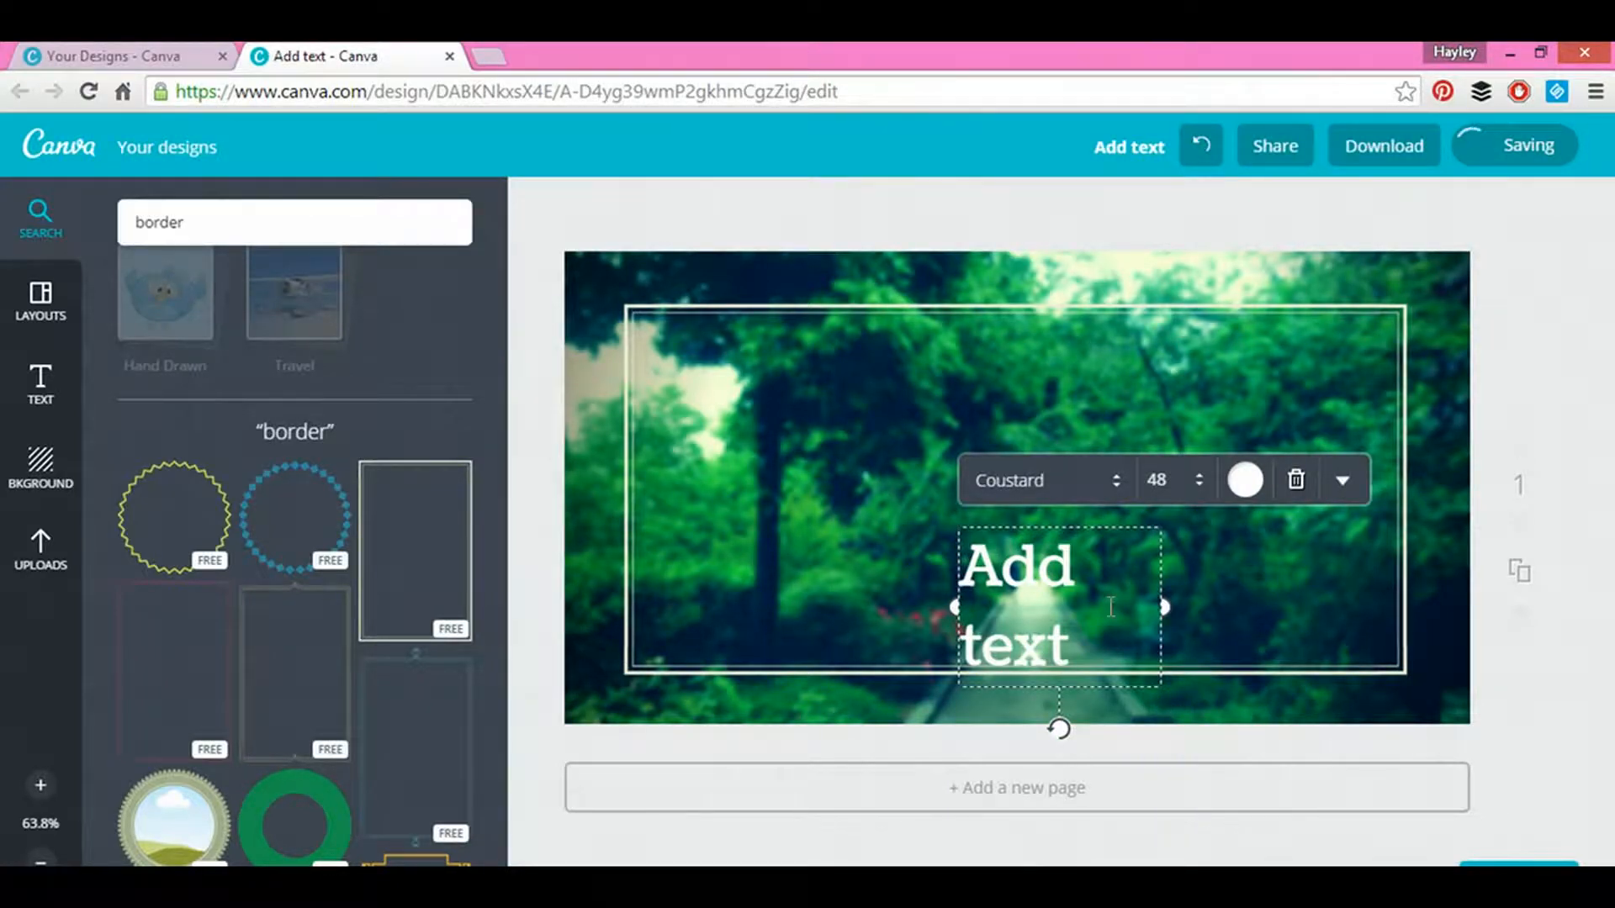
# Step: Replace the placeholder heading with "Nature in the heart of the city", breaking the line before "heart", and widen its text box to the border's inner width
pyautogui.doubleClick(975, 562)
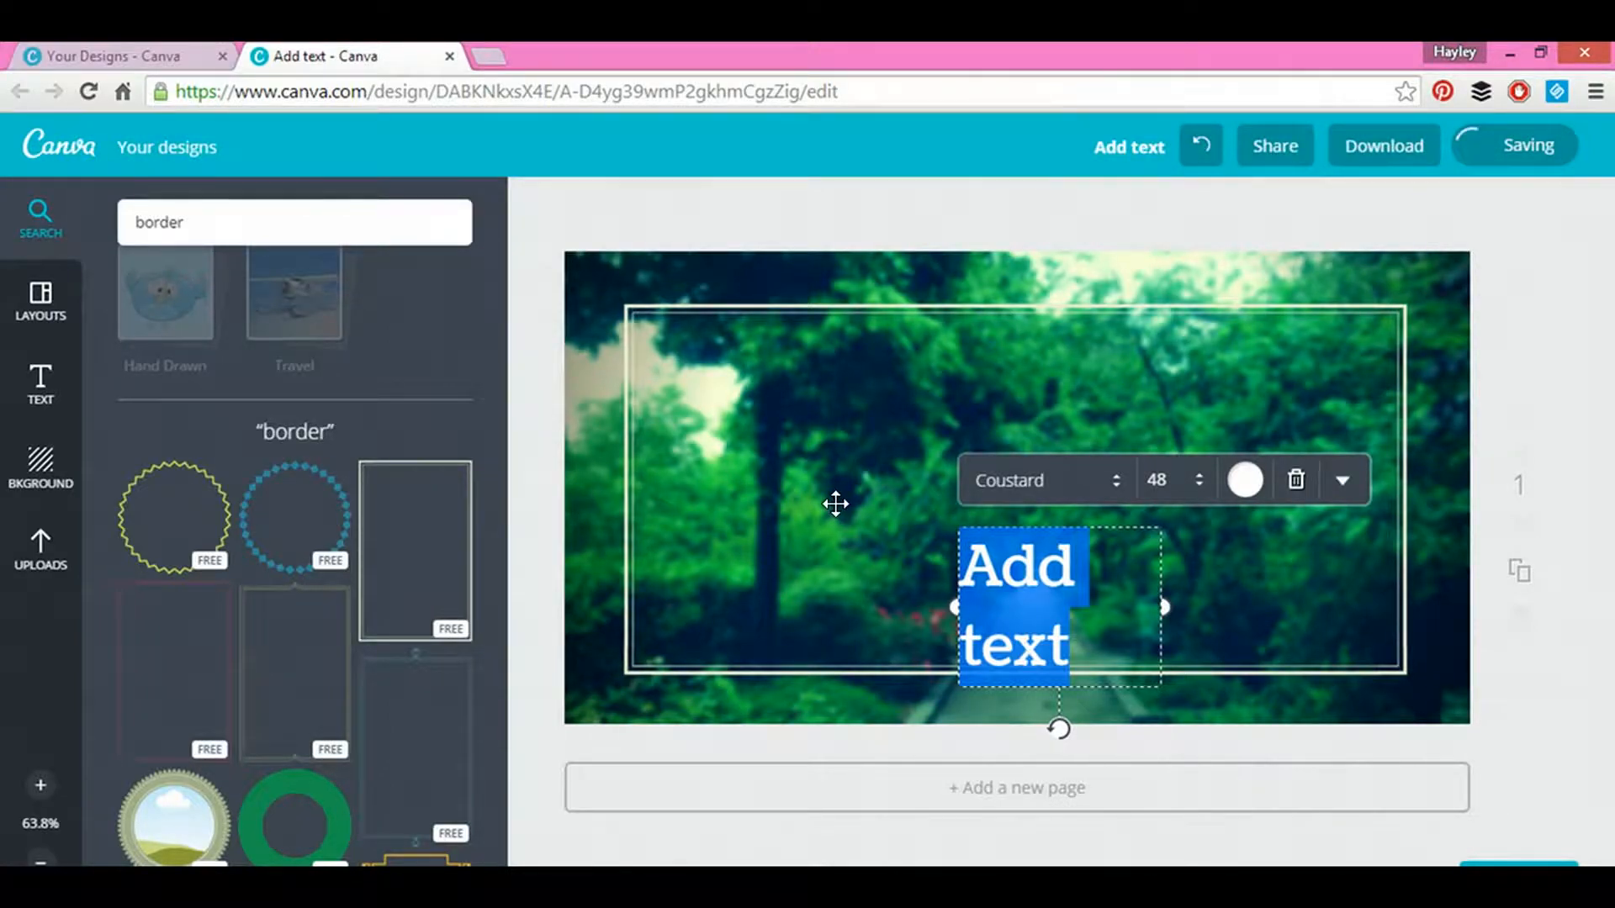
pyautogui.write('N')
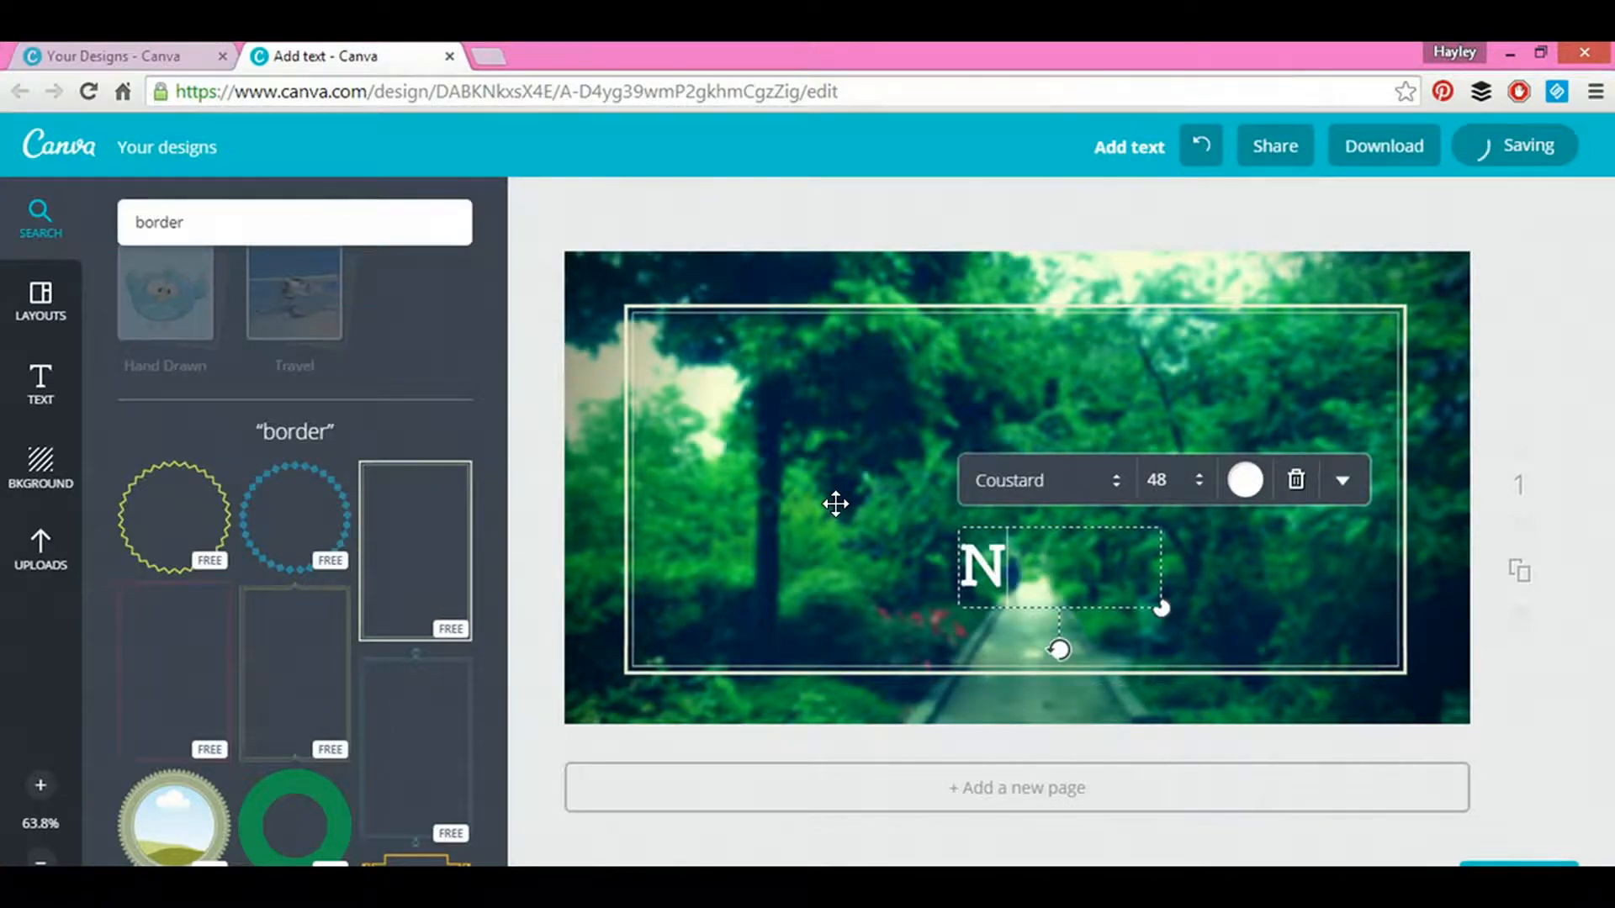
pyautogui.write('ature ')
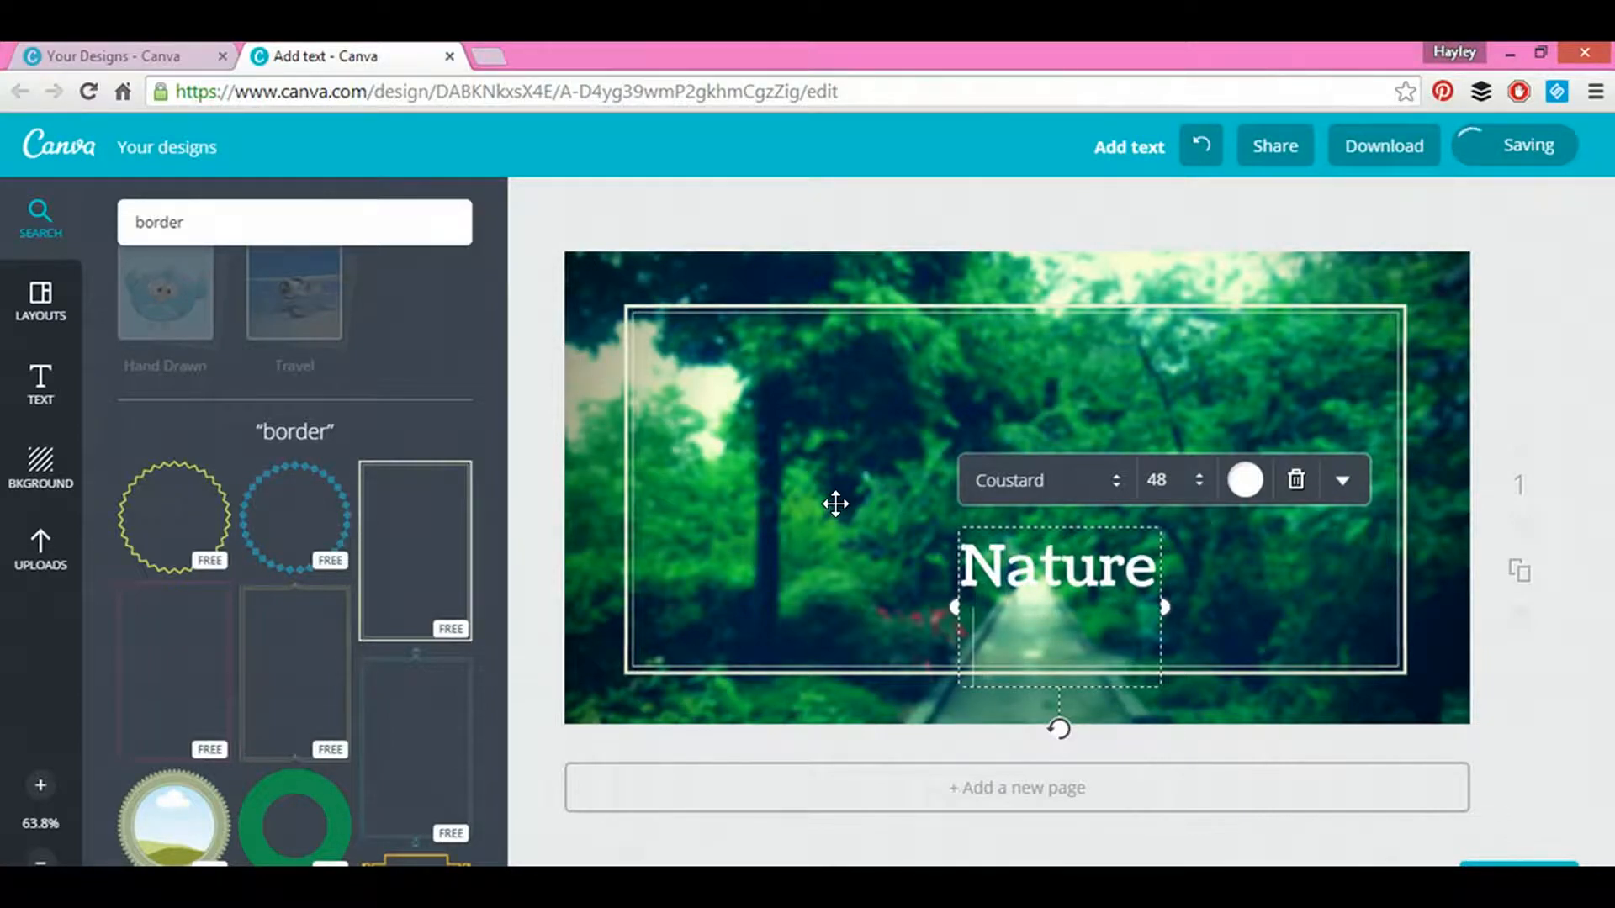
pyautogui.write('in the heart')
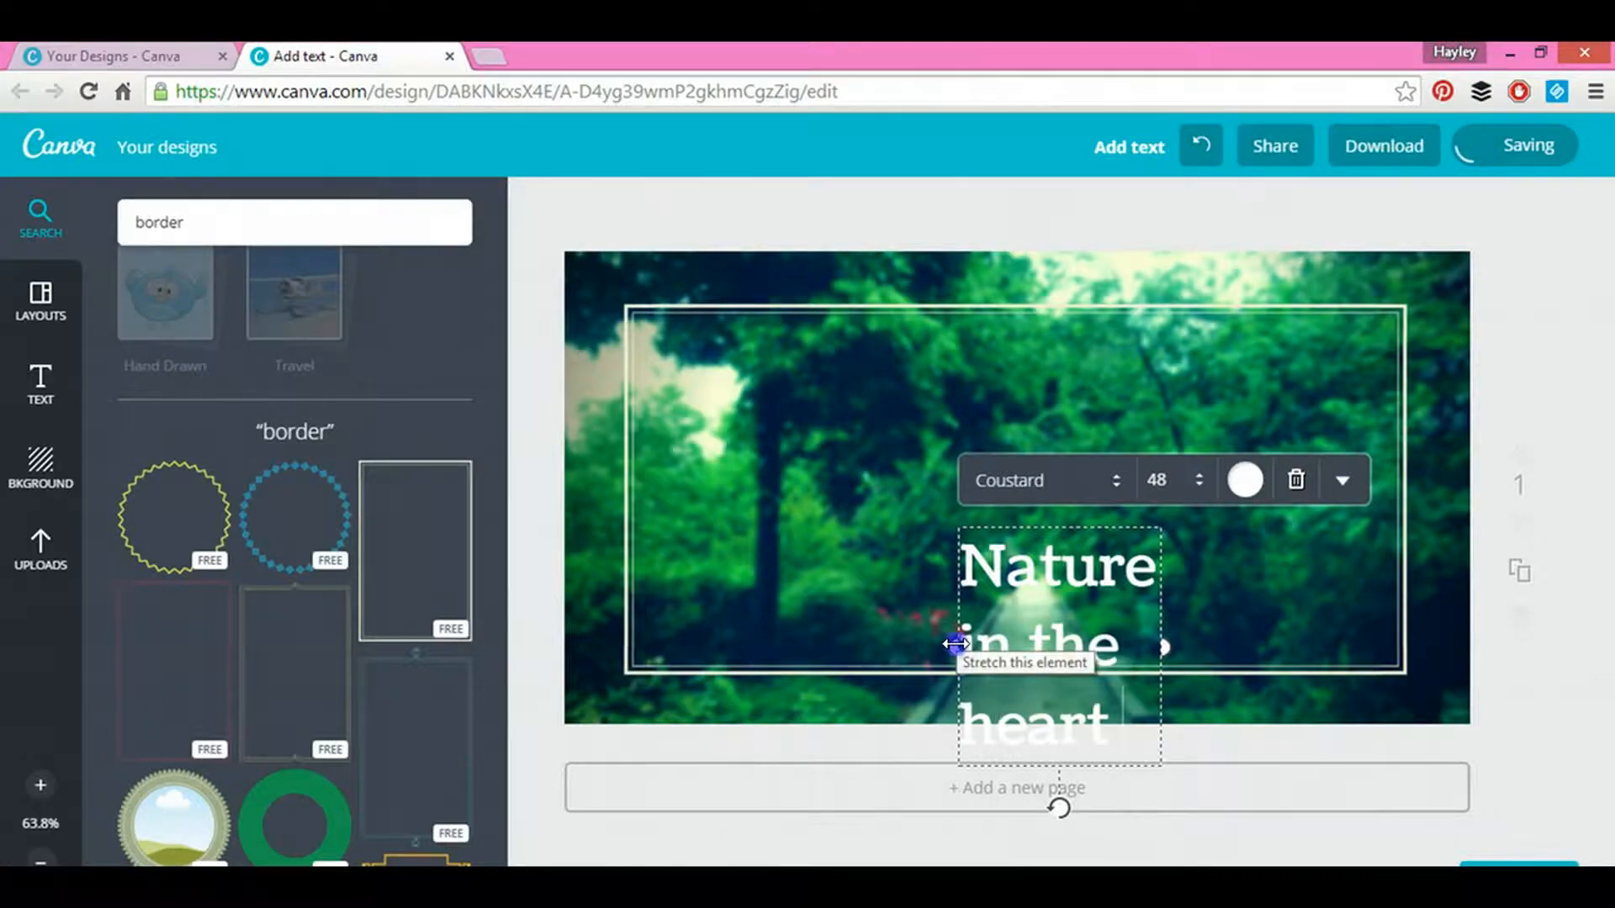
pyautogui.moveTo(956, 644); pyautogui.dragTo(742, 632)
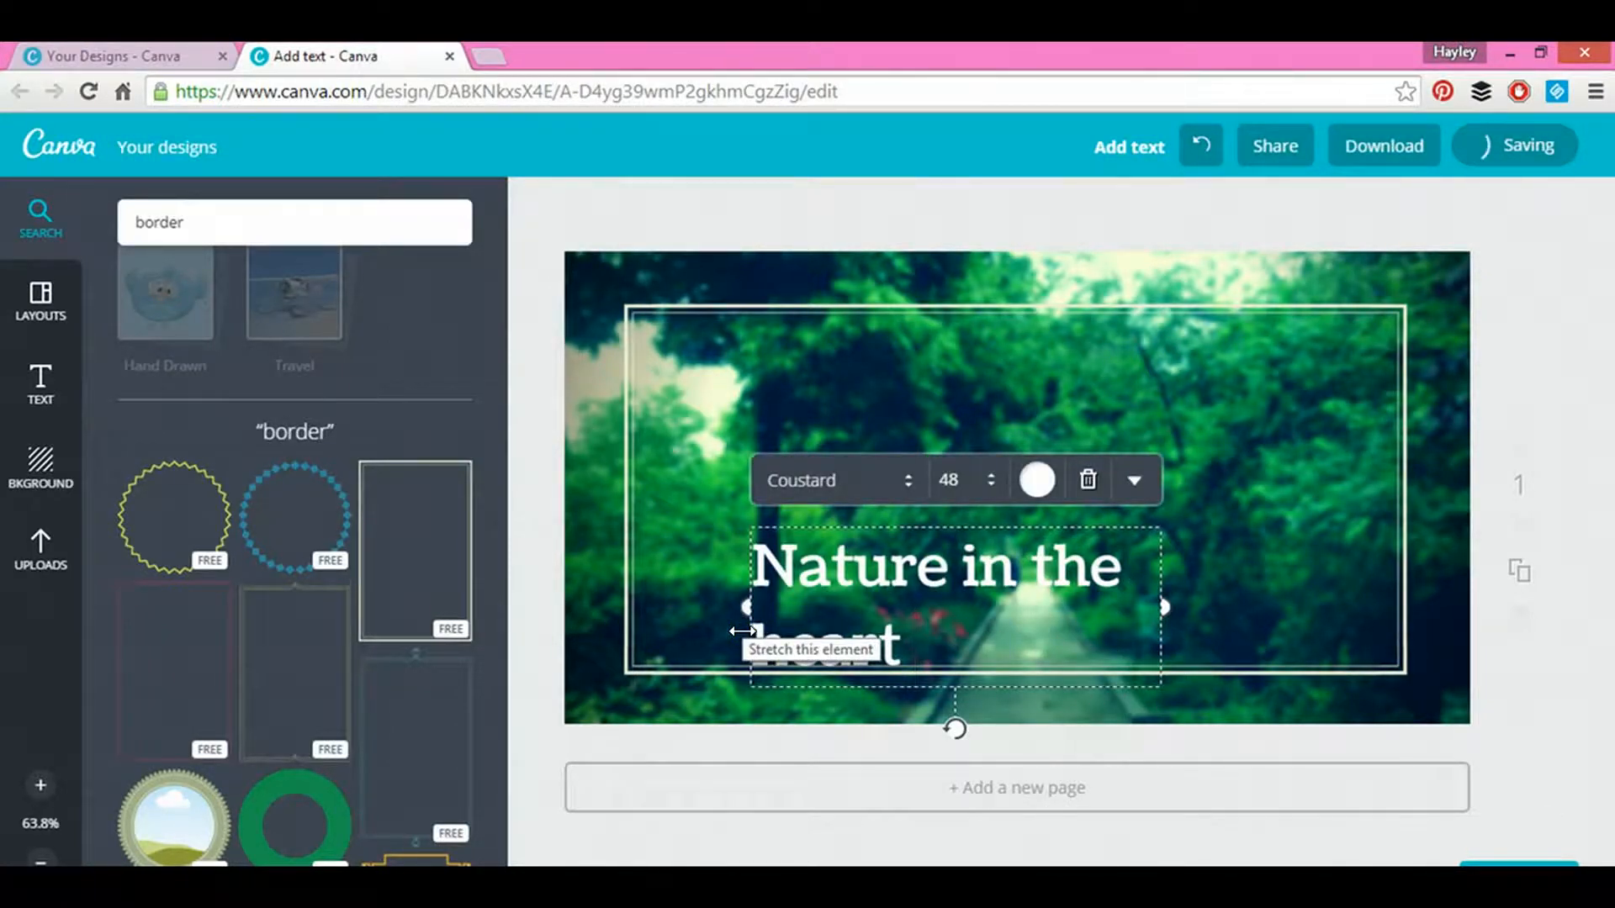
pyautogui.write('o')
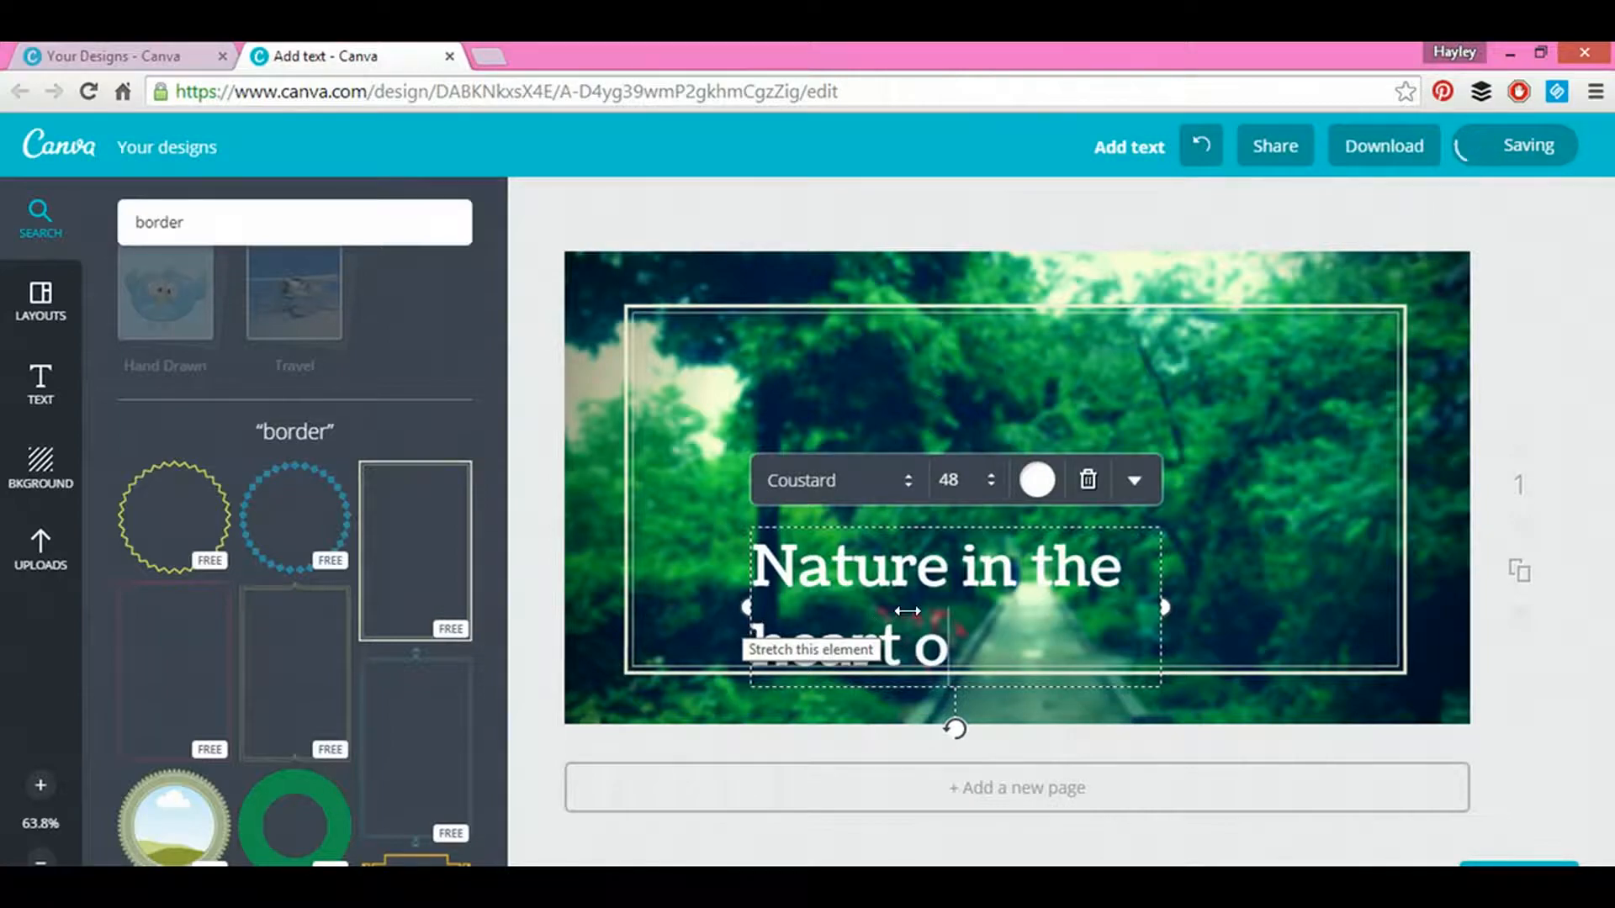
pyautogui.write('f the c')
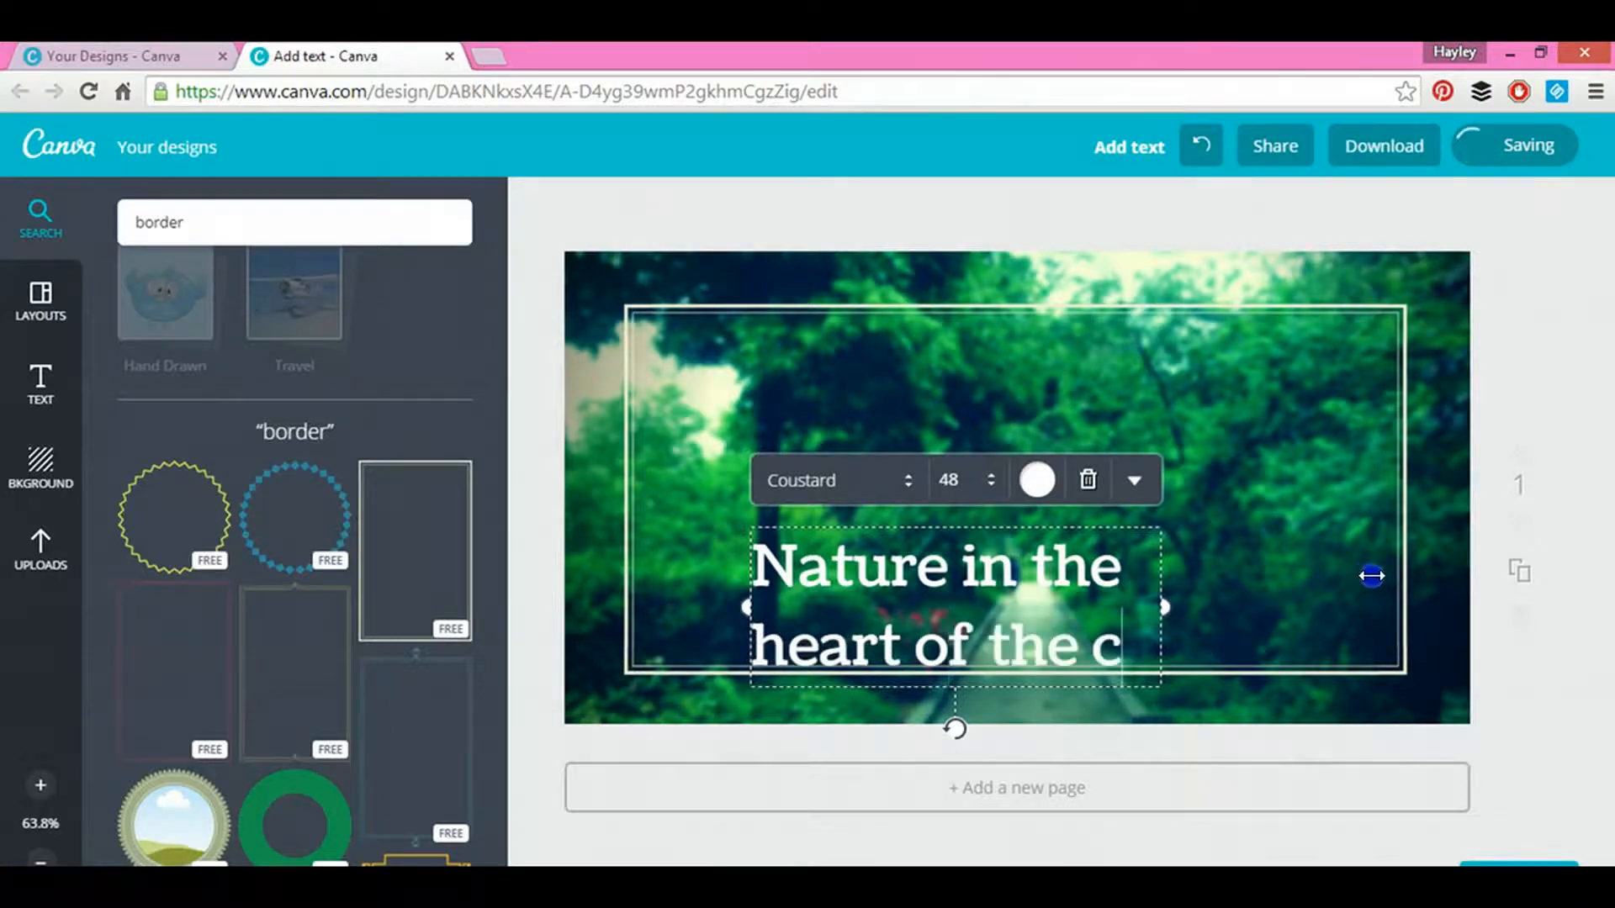
pyautogui.write('ity')
pyautogui.moveTo(1165, 607); pyautogui.dragTo(1400, 590)
pyautogui.moveTo(746, 606); pyautogui.dragTo(634, 604)
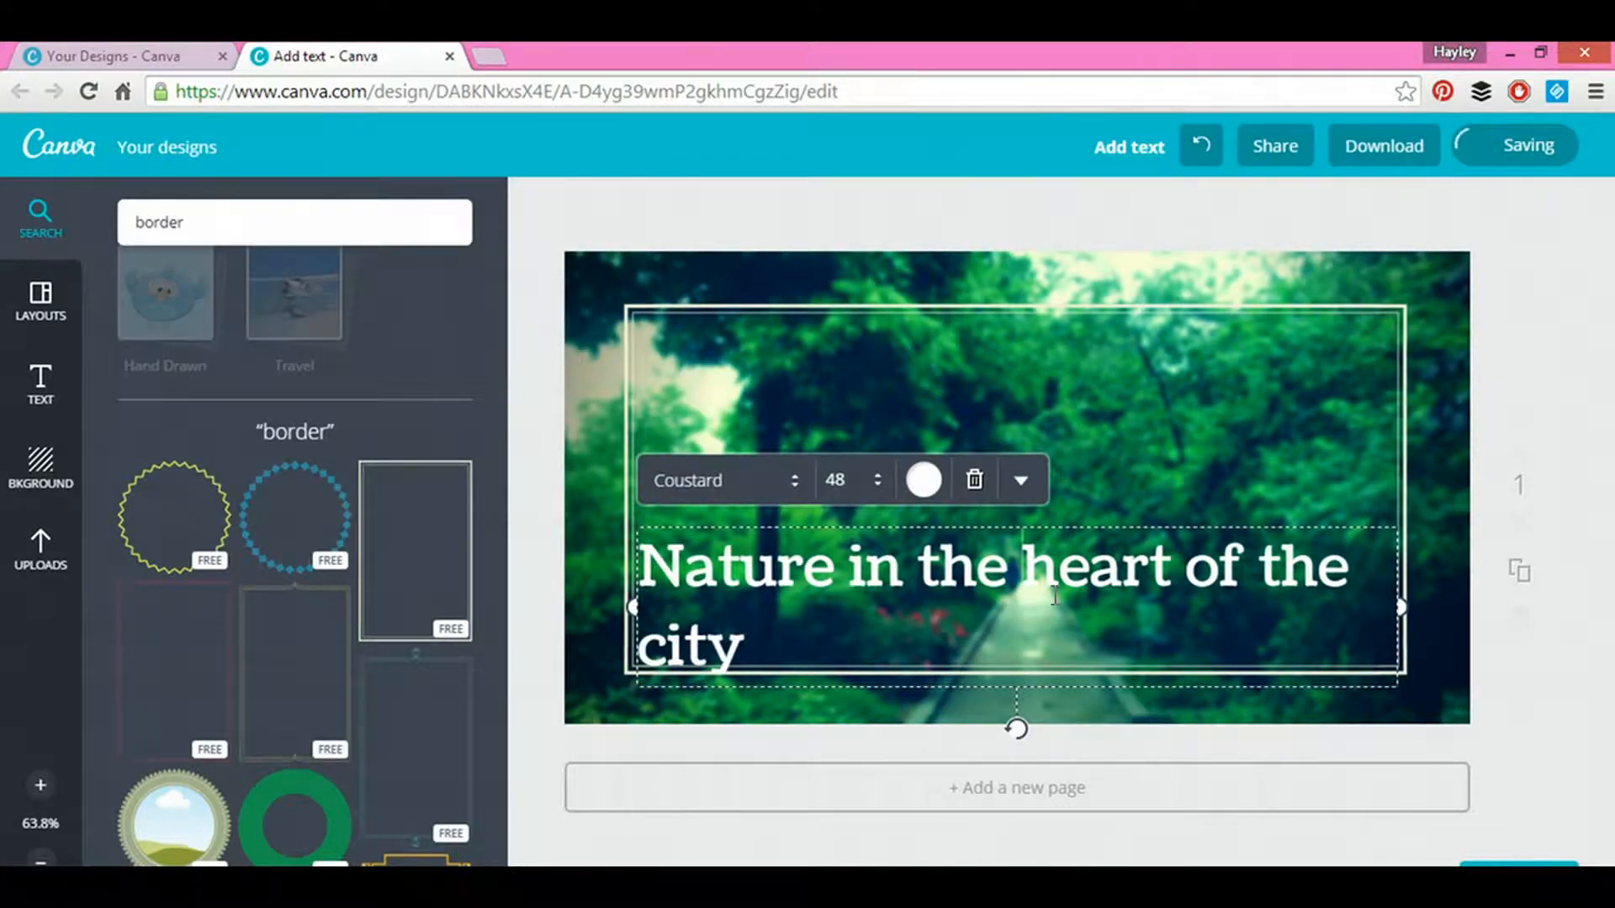
# Step: Centre-align the two-line heading and move it up to the middle of the border
pyautogui.click(1023, 482)
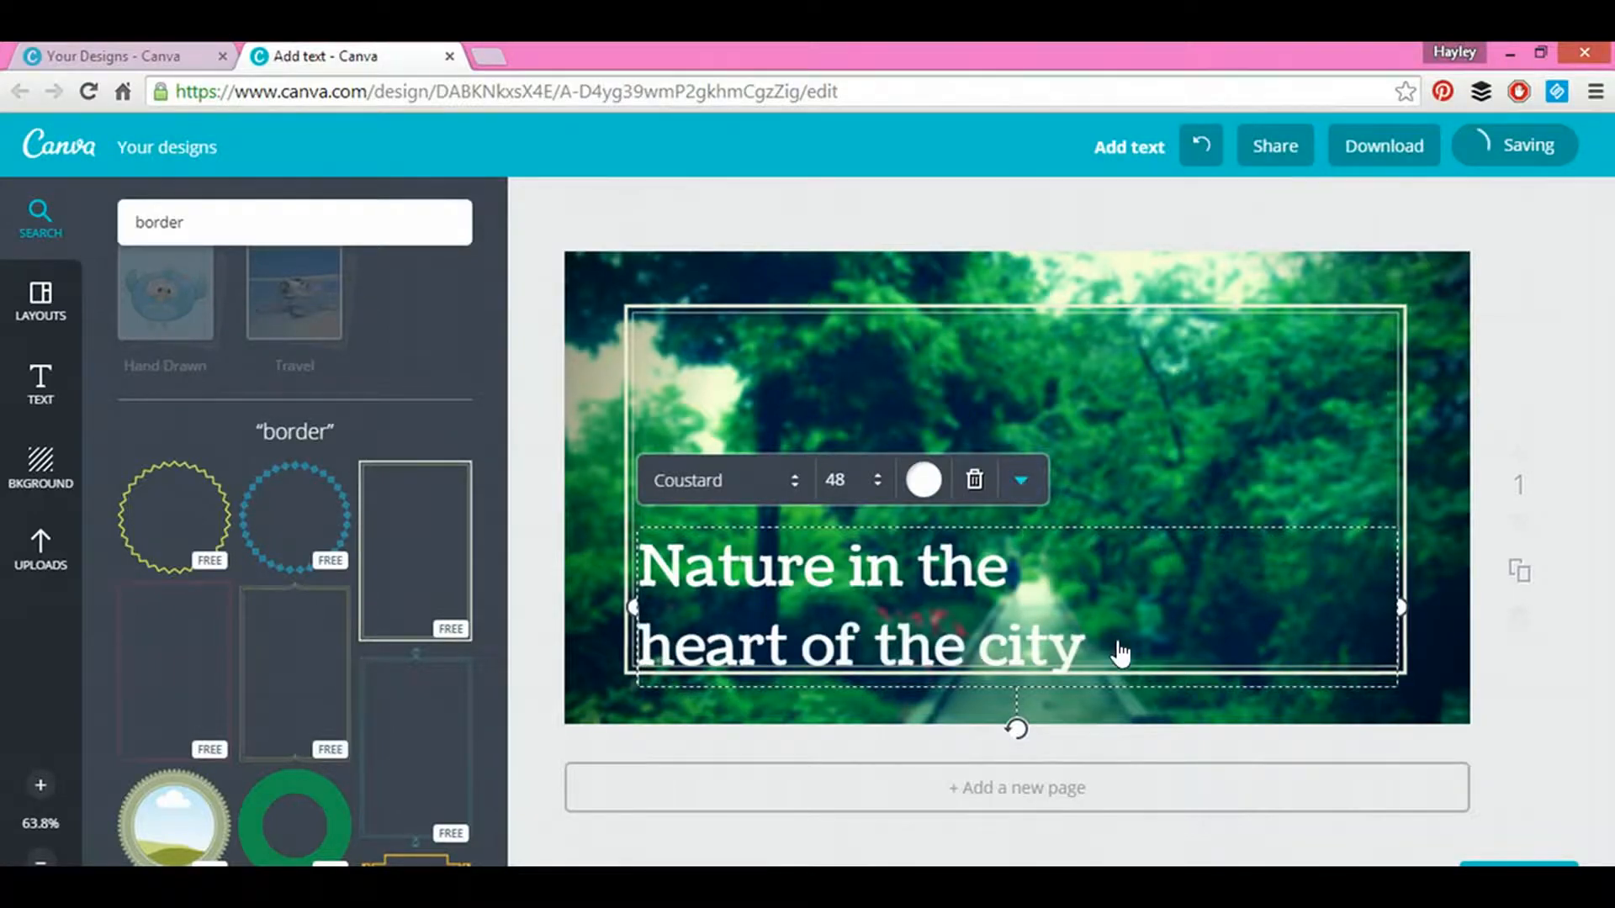
pyautogui.click(1016, 701)
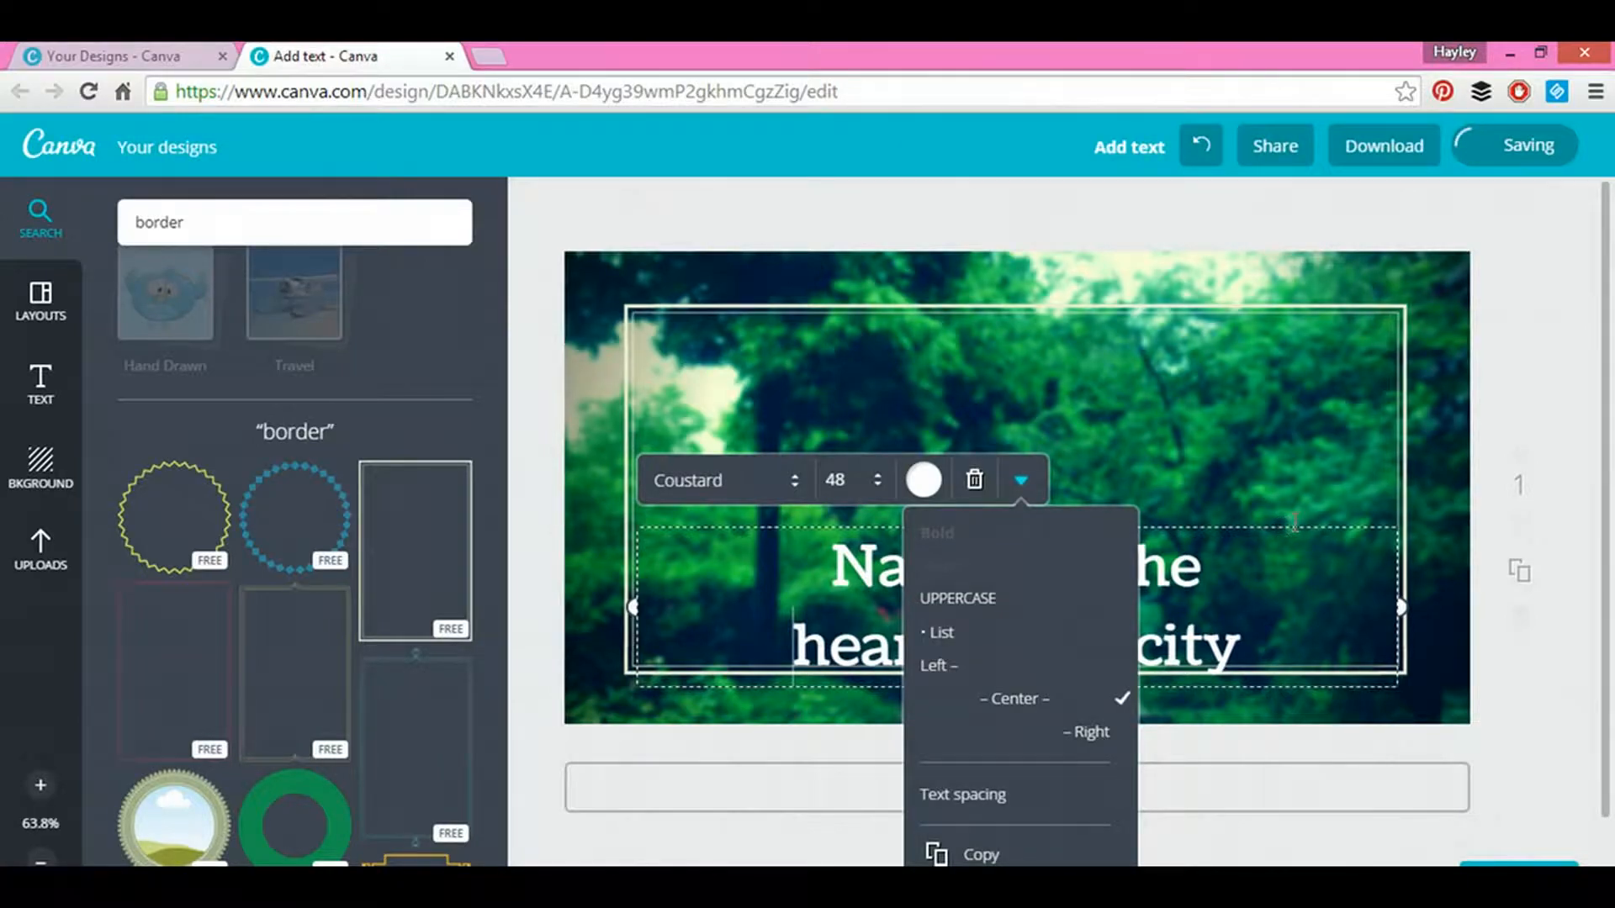
pyautogui.click(1284, 479)
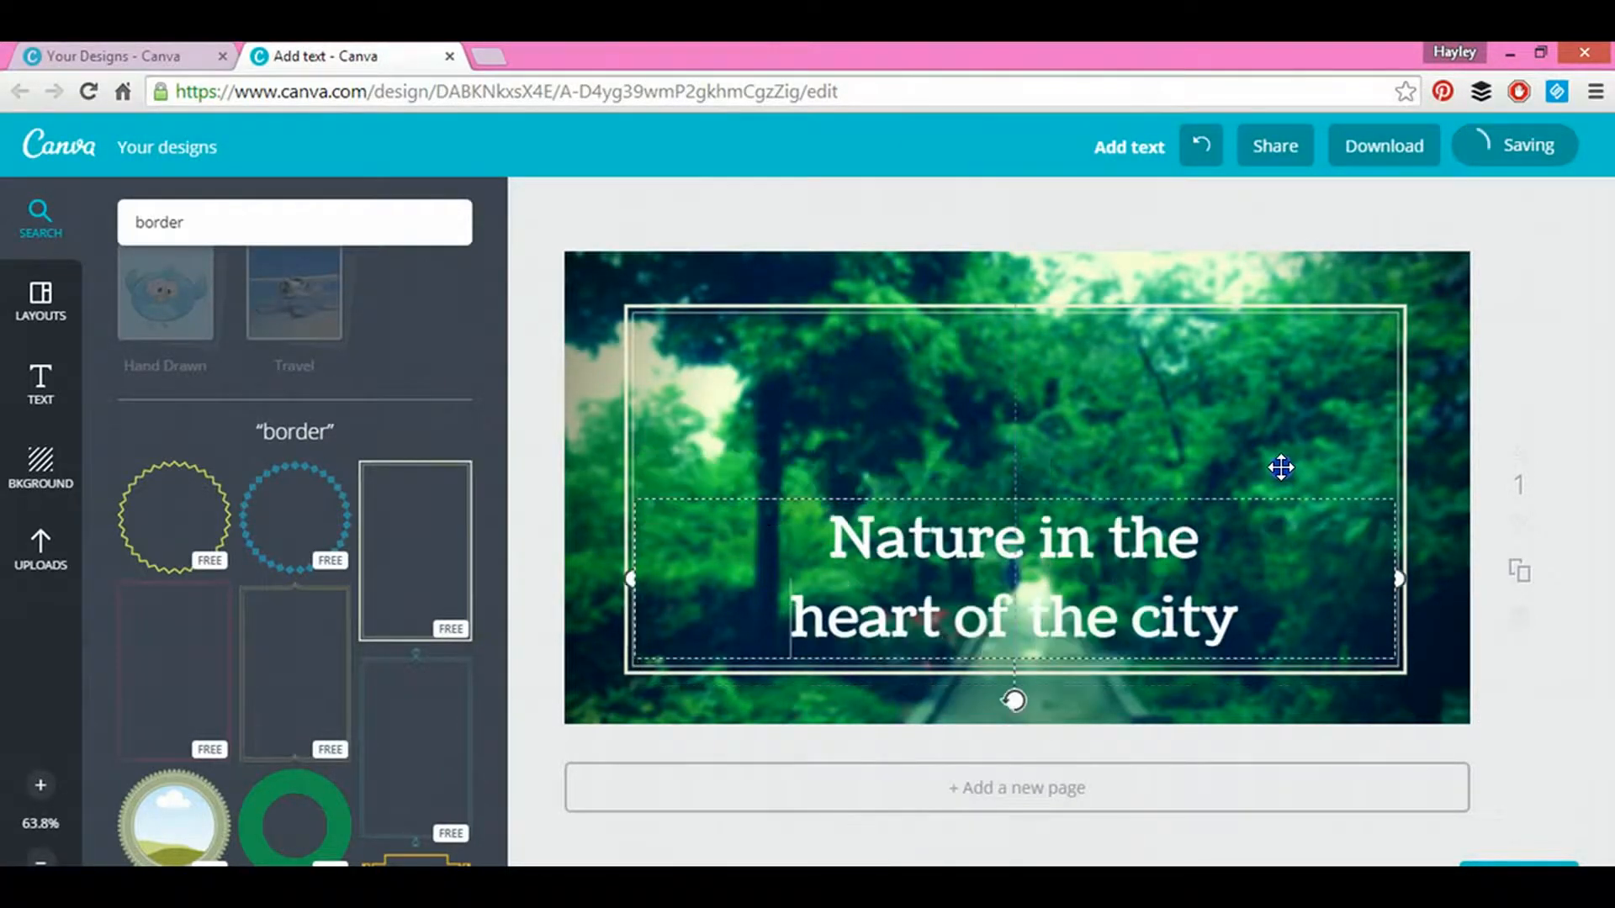
pyautogui.moveTo(1281, 468); pyautogui.dragTo(1287, 407)
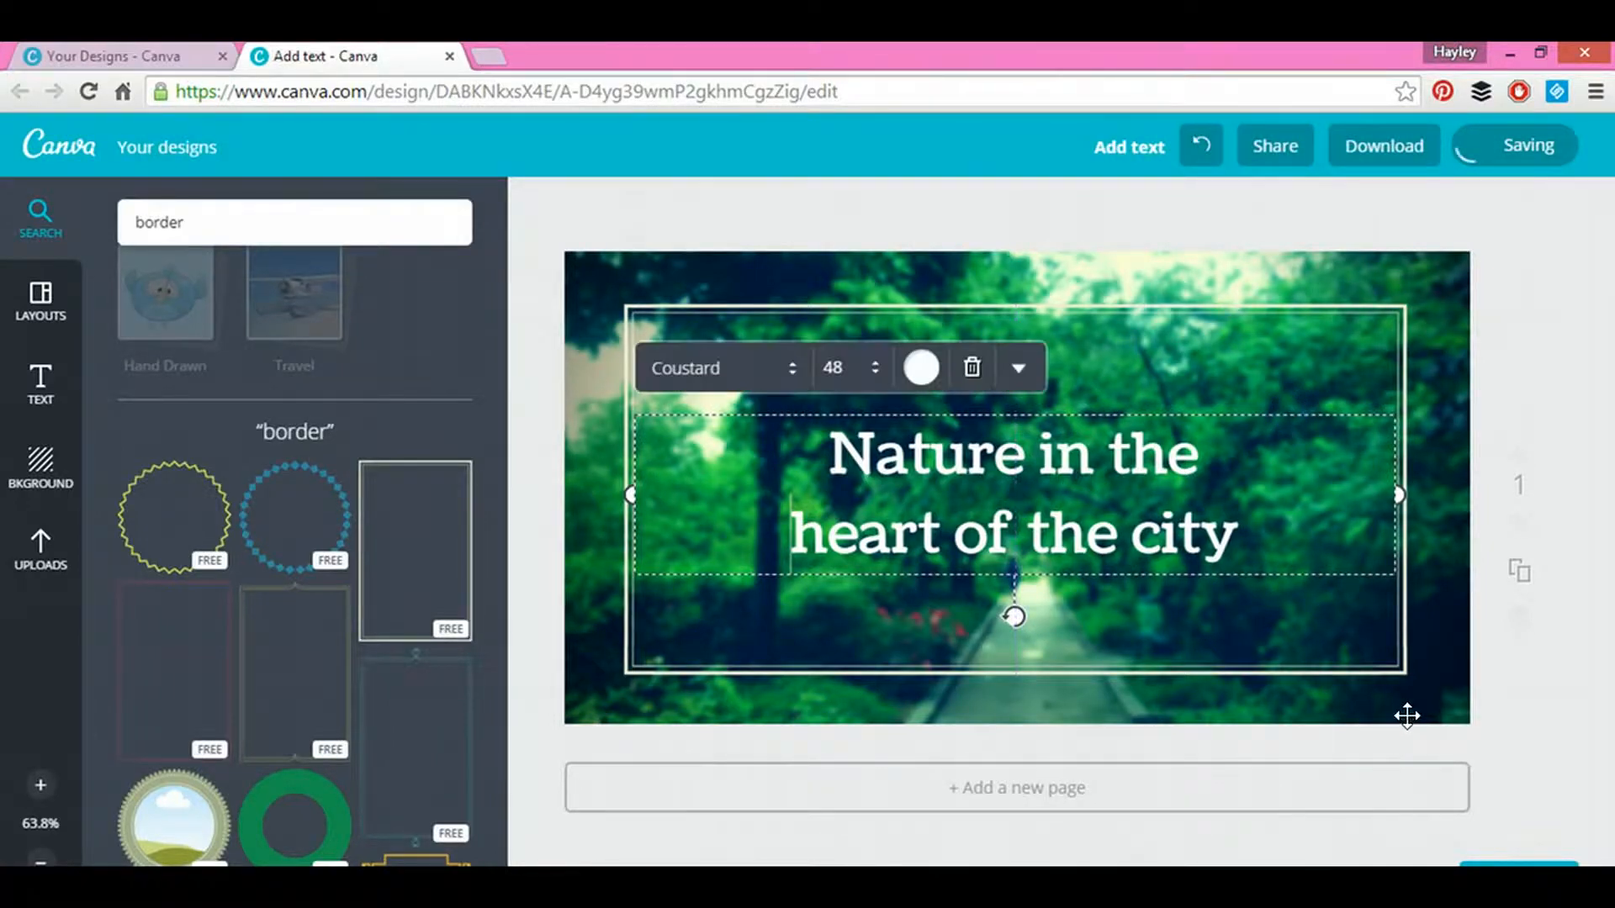
pyautogui.click(1551, 713)
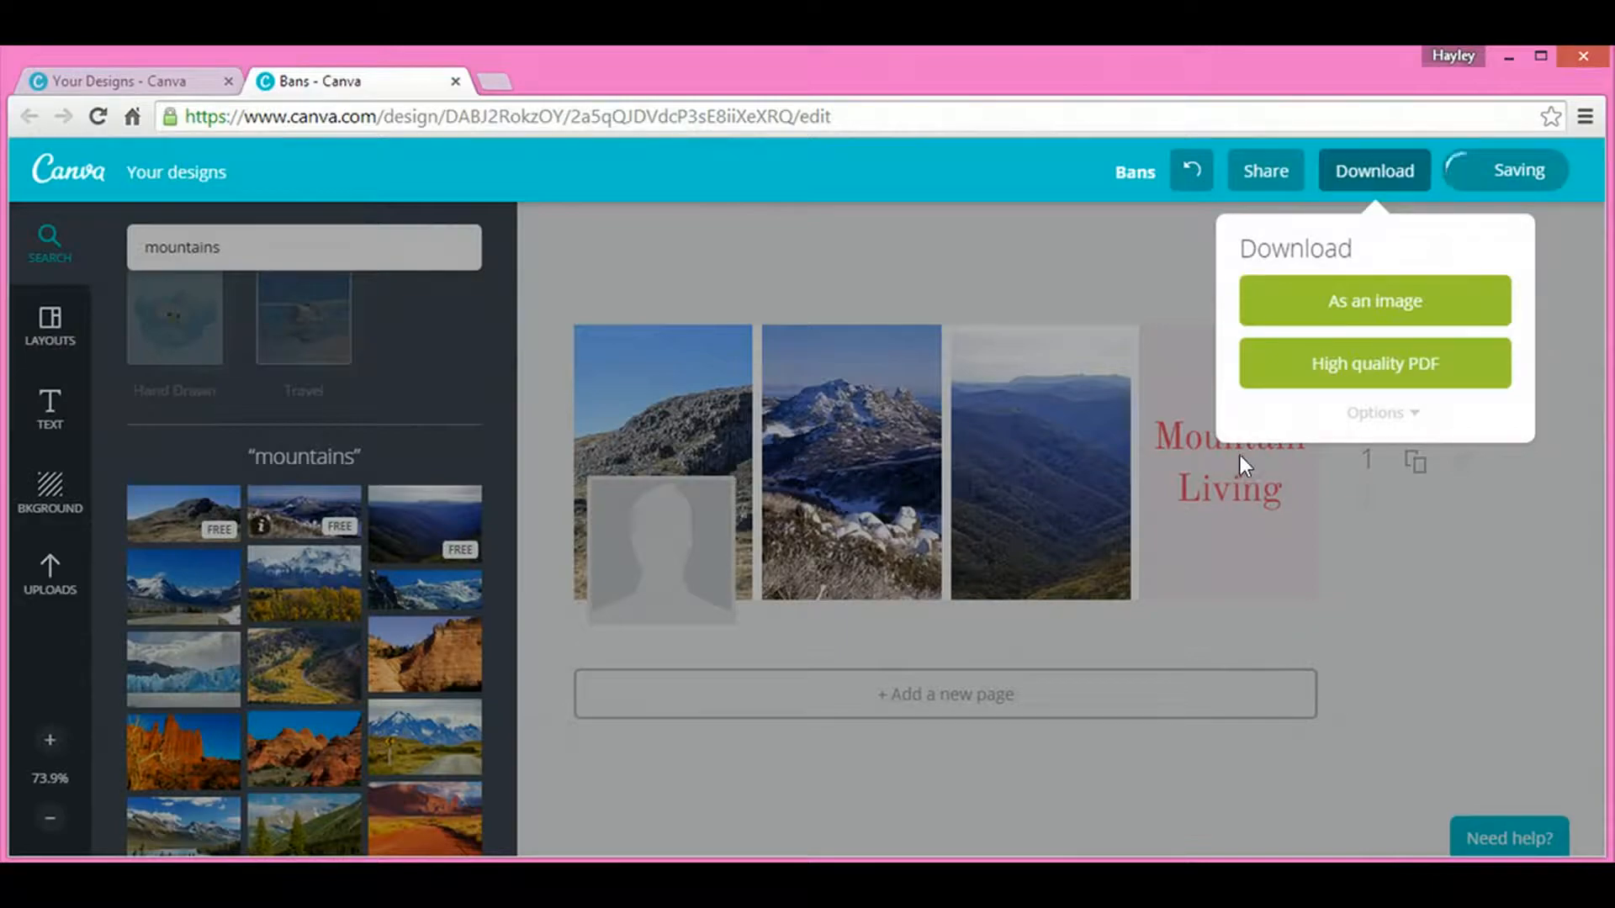
# Step: Leave the mountain design while it is still auto-saving and start a new Facebook Post design
pyautogui.click(970, 264)
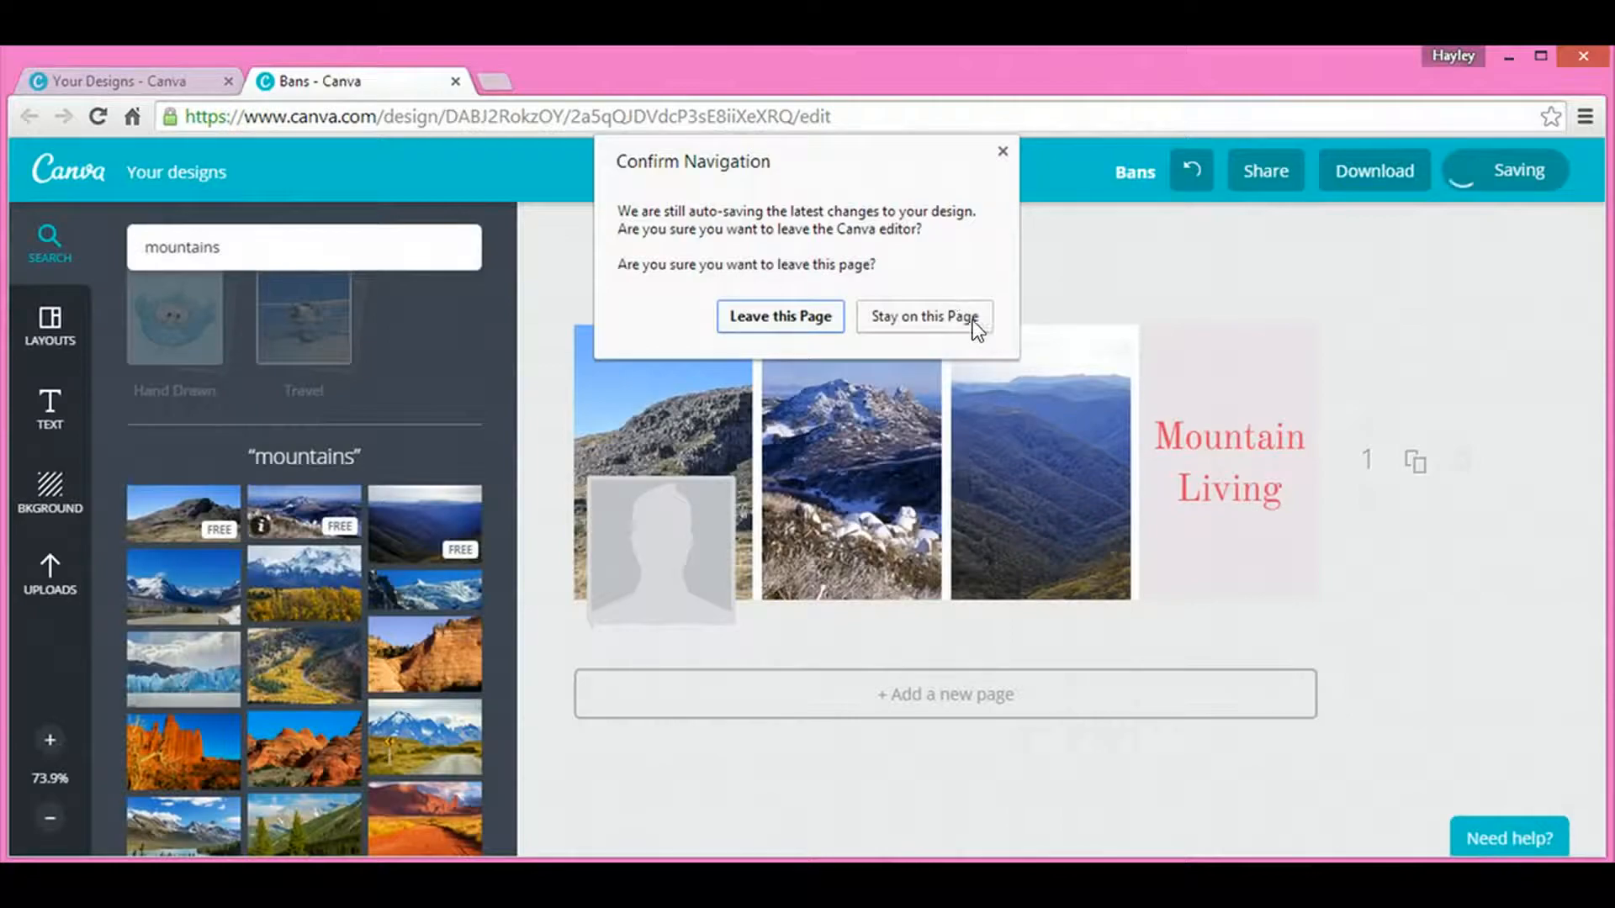
pyautogui.click(780, 326)
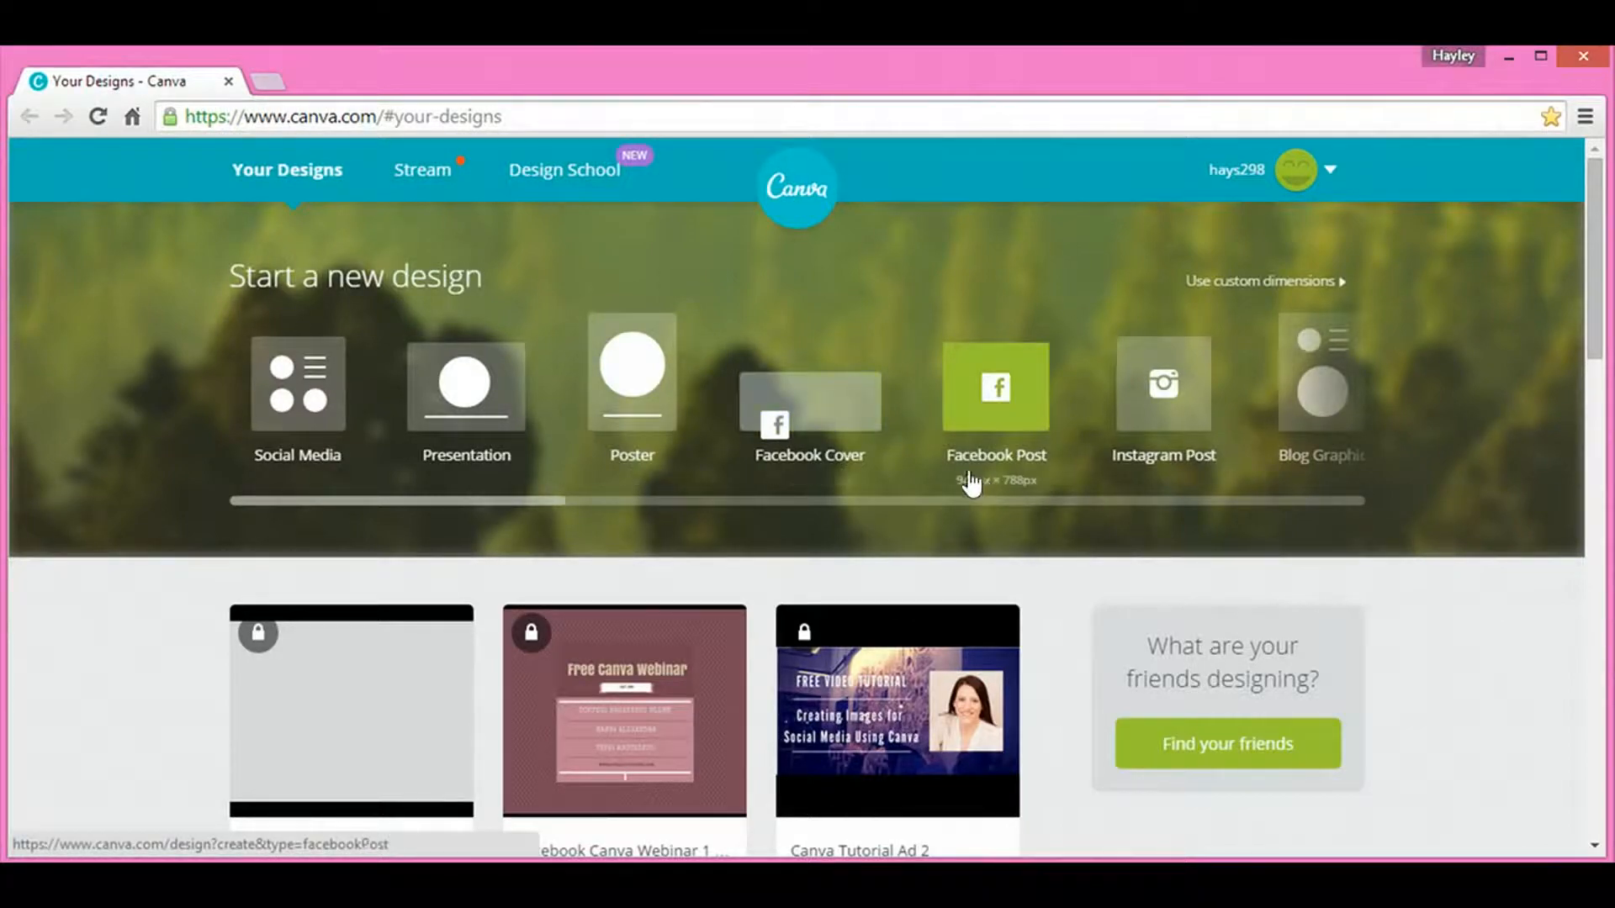
pyautogui.click(984, 425)
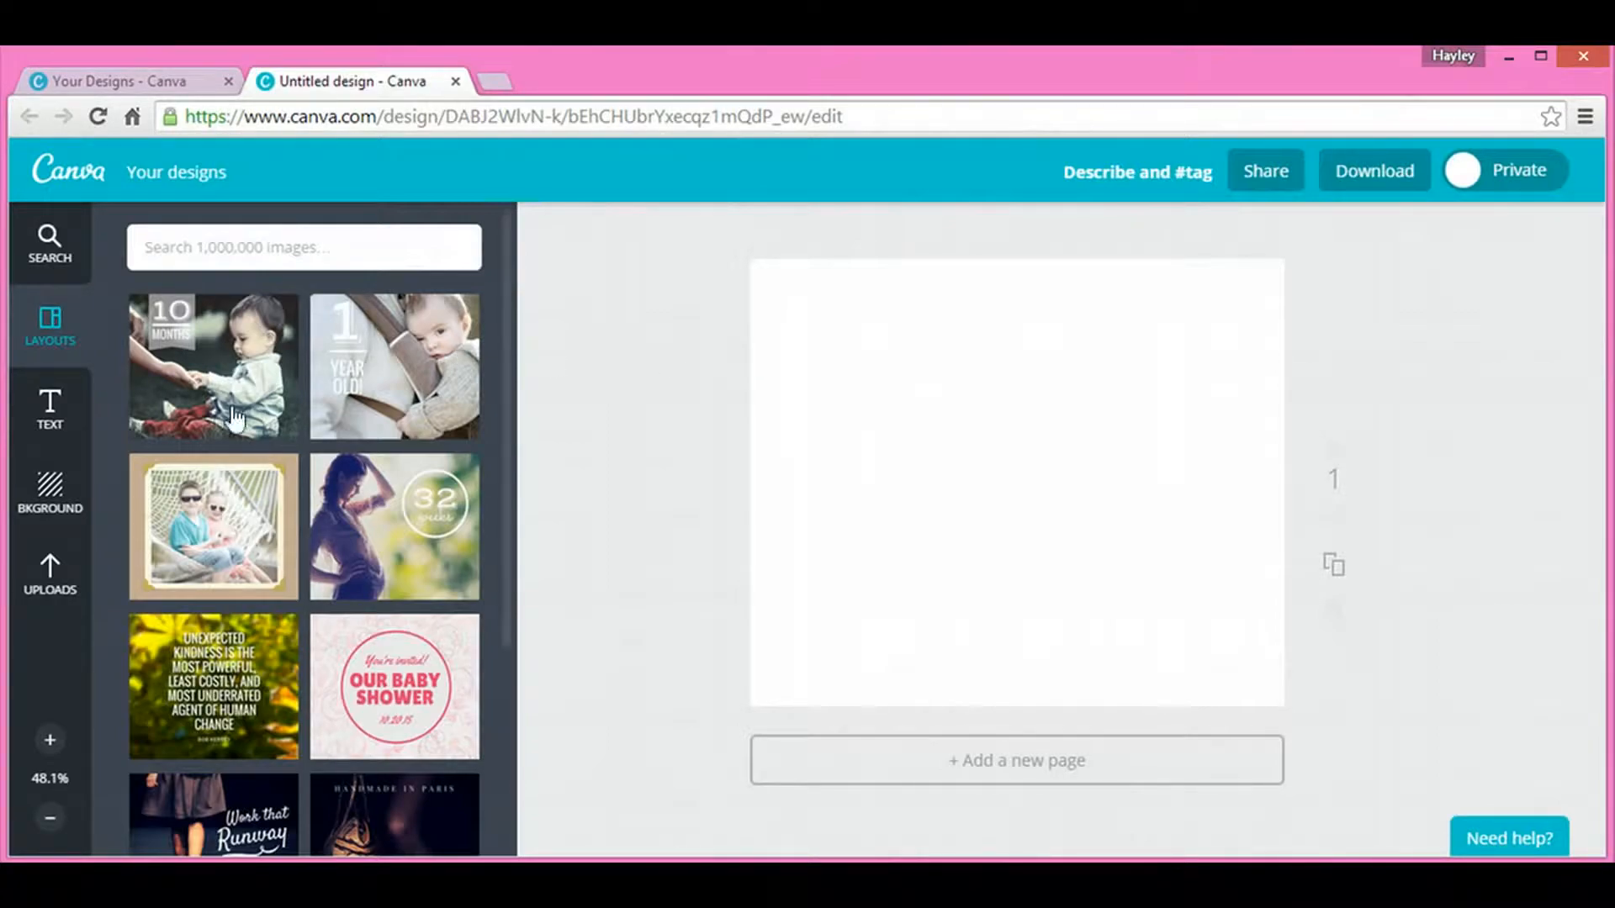
# Step: Fill the blank page with the photo grid that has one large cell above a narrow and a wide cell
pyautogui.click(53, 245)
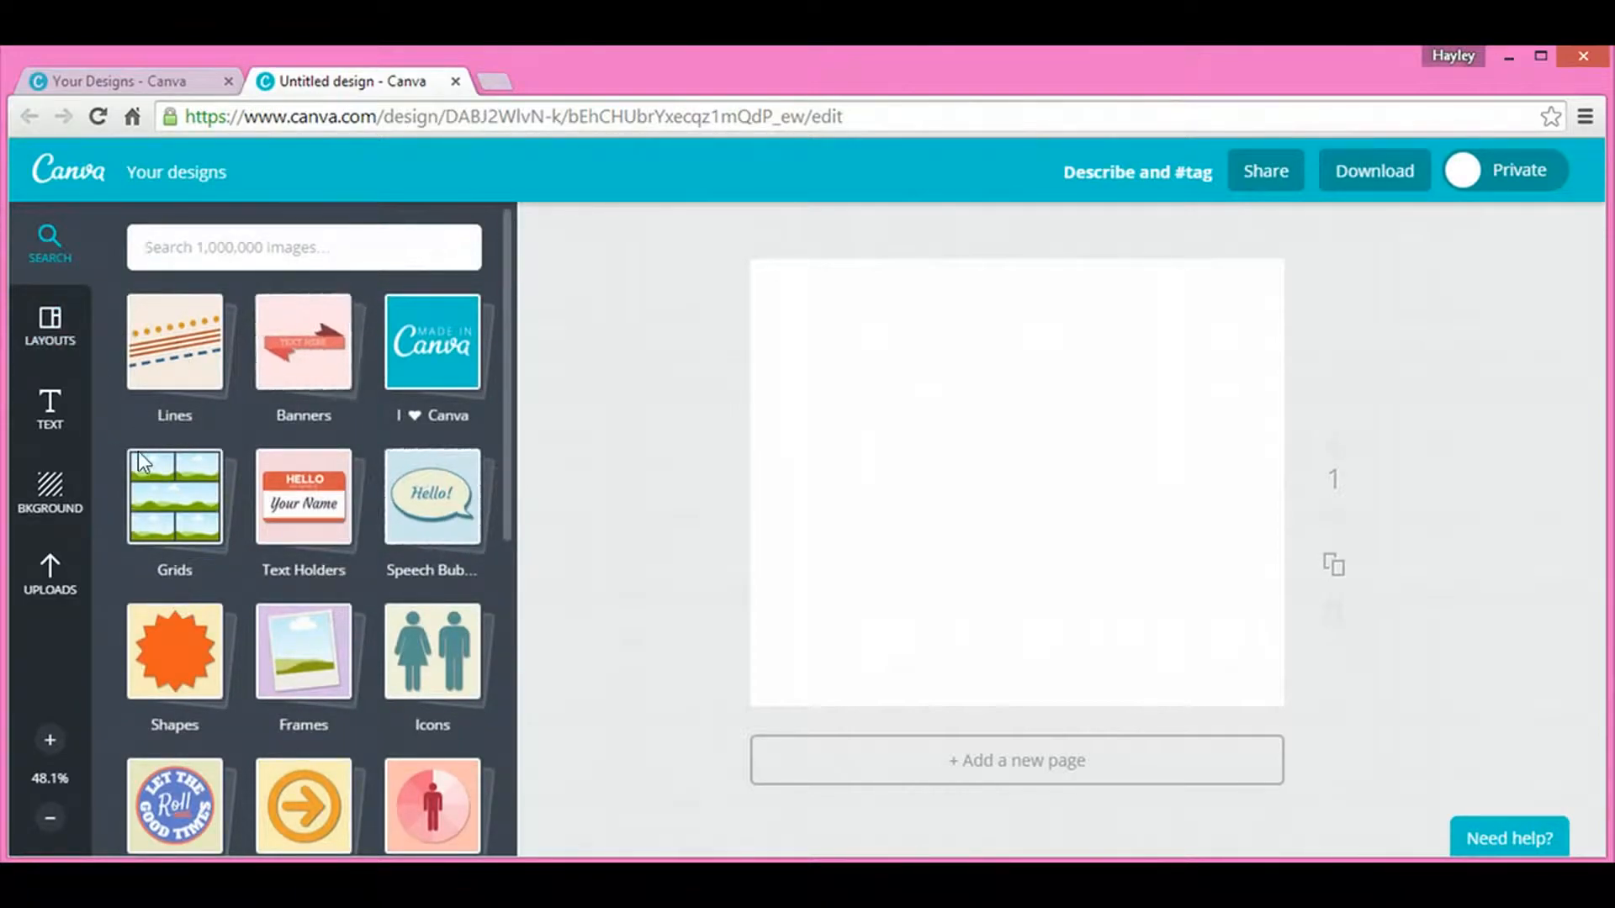
pyautogui.click(182, 523)
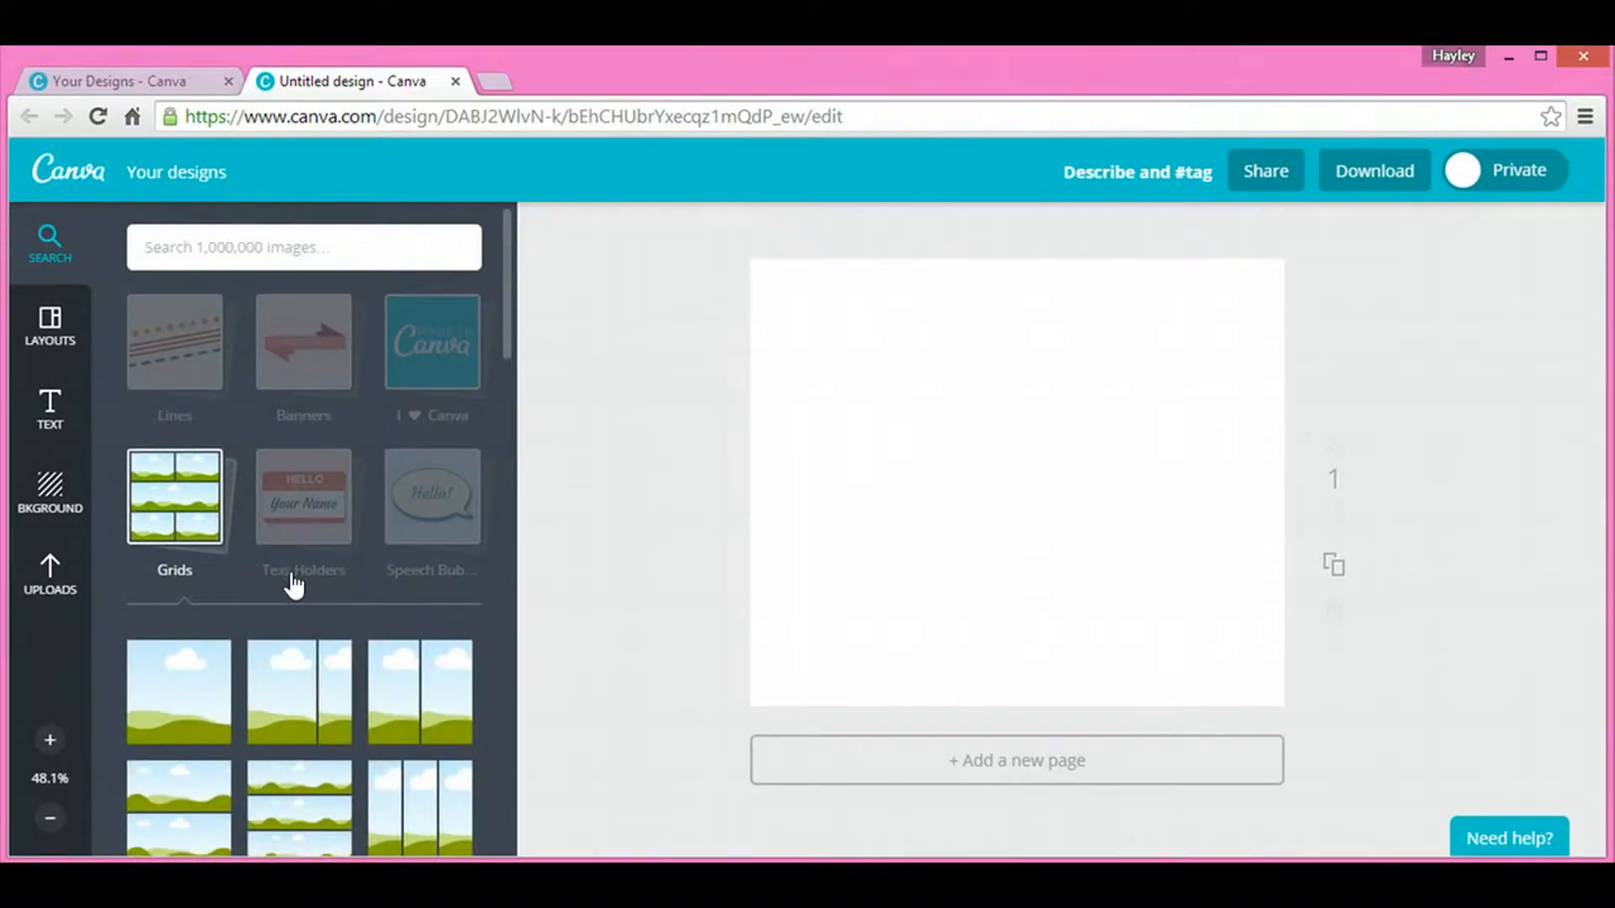
pyautogui.scroll(-1, 292, 584)
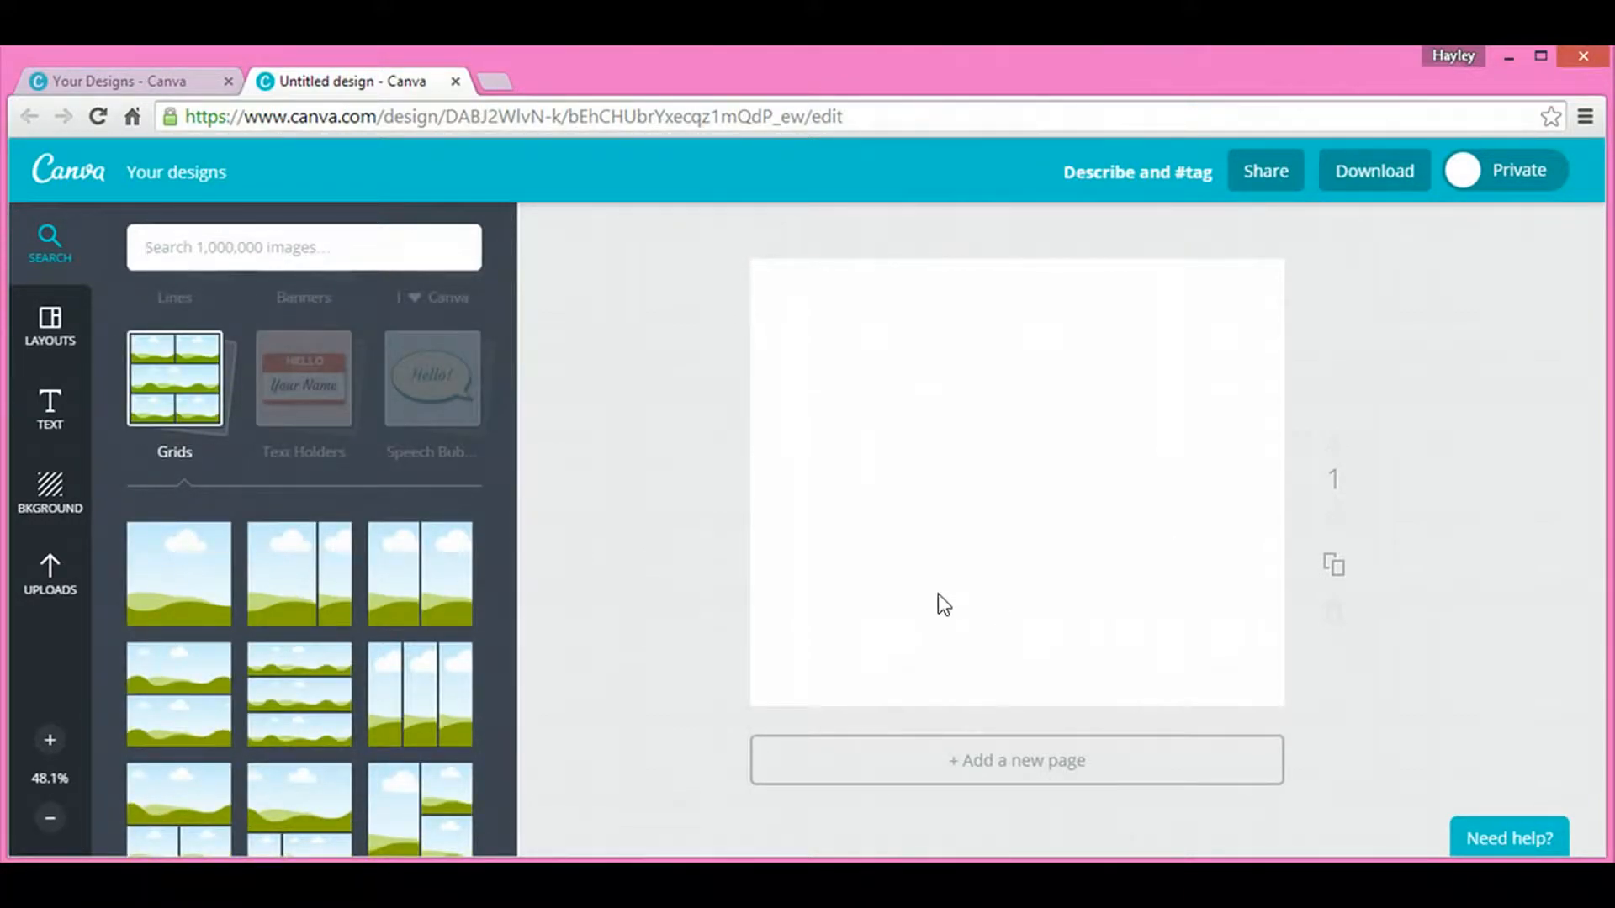
pyautogui.scroll(-1, 248, 572)
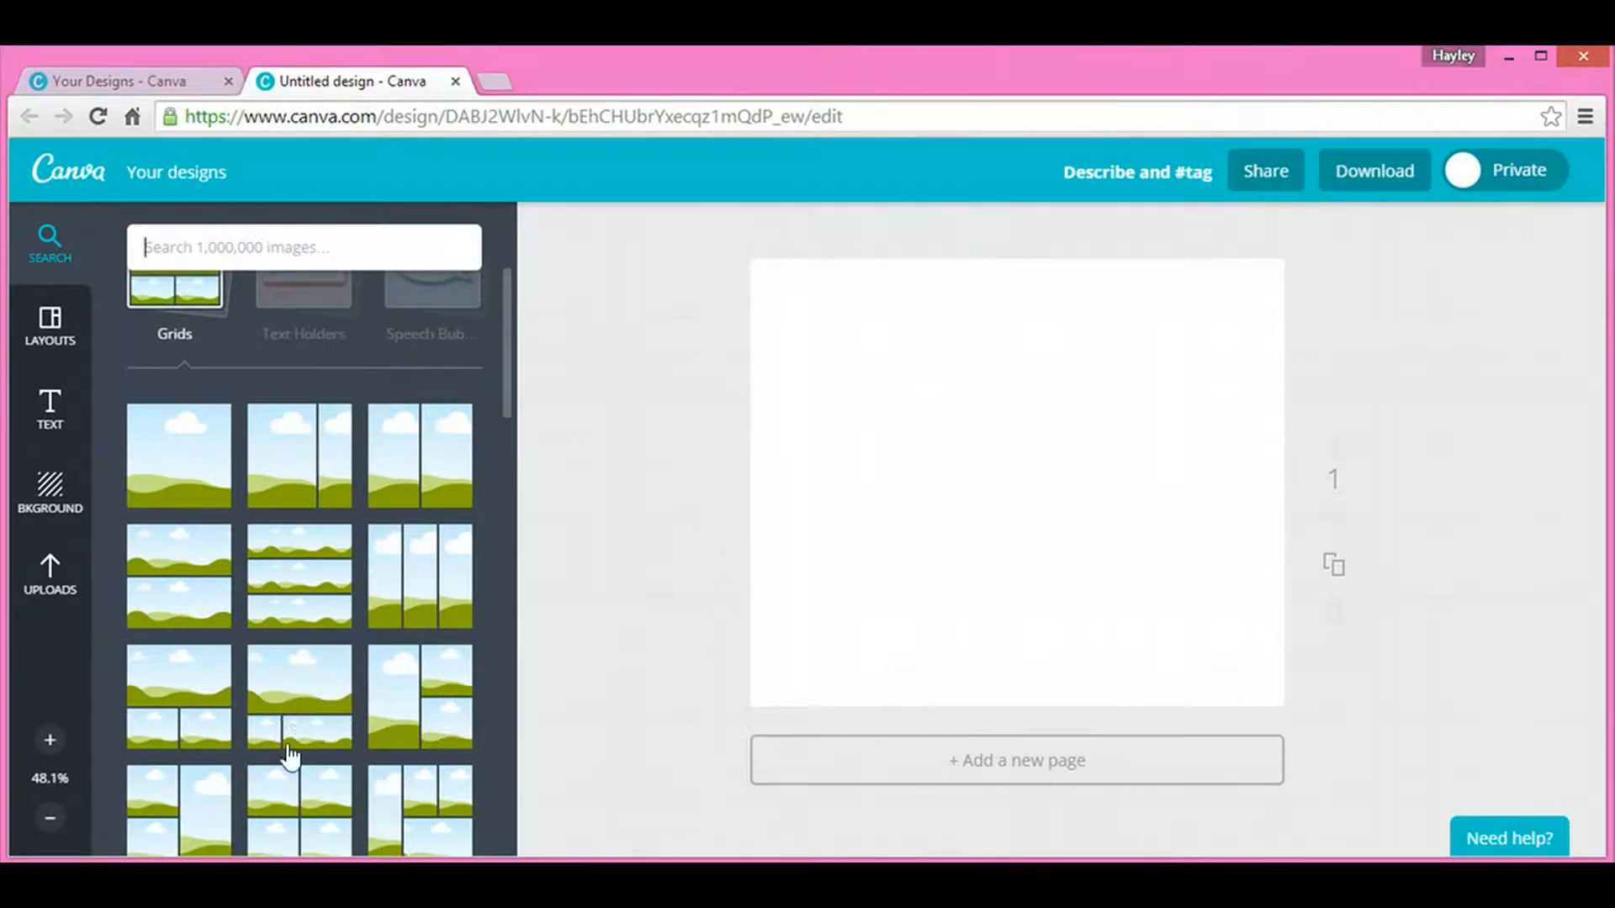
pyautogui.click(318, 715)
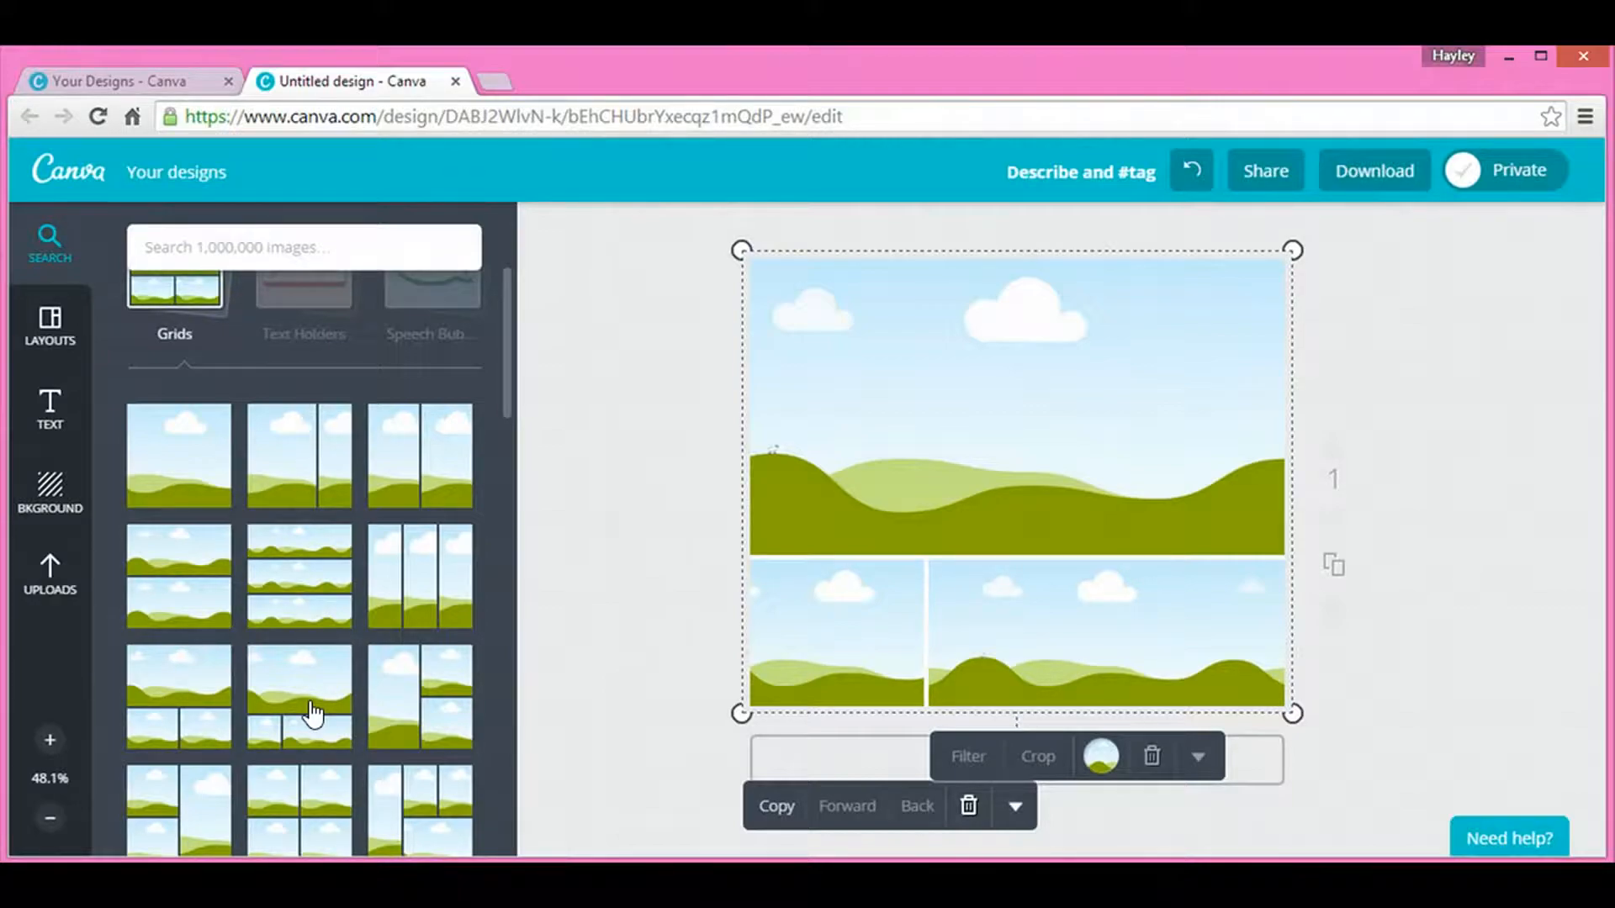
# Step: Fill the grid's large upper cell with the photo of caramel fudge in a pink bowl from the Food category
pyautogui.scroll(3, 286, 505)
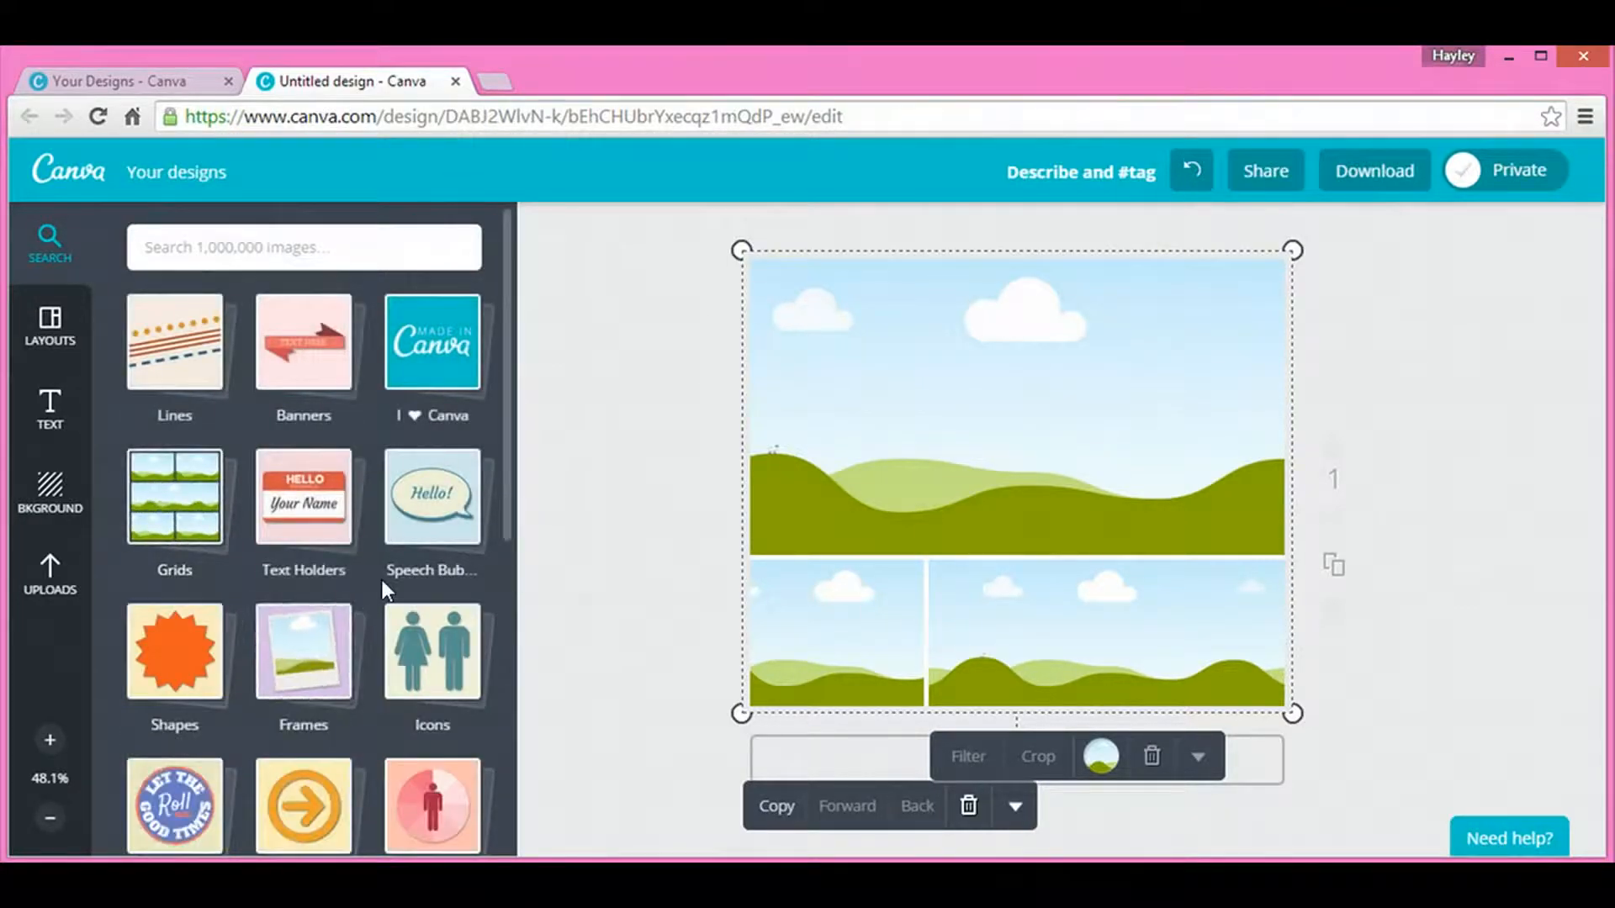
pyautogui.scroll(-6, 382, 579)
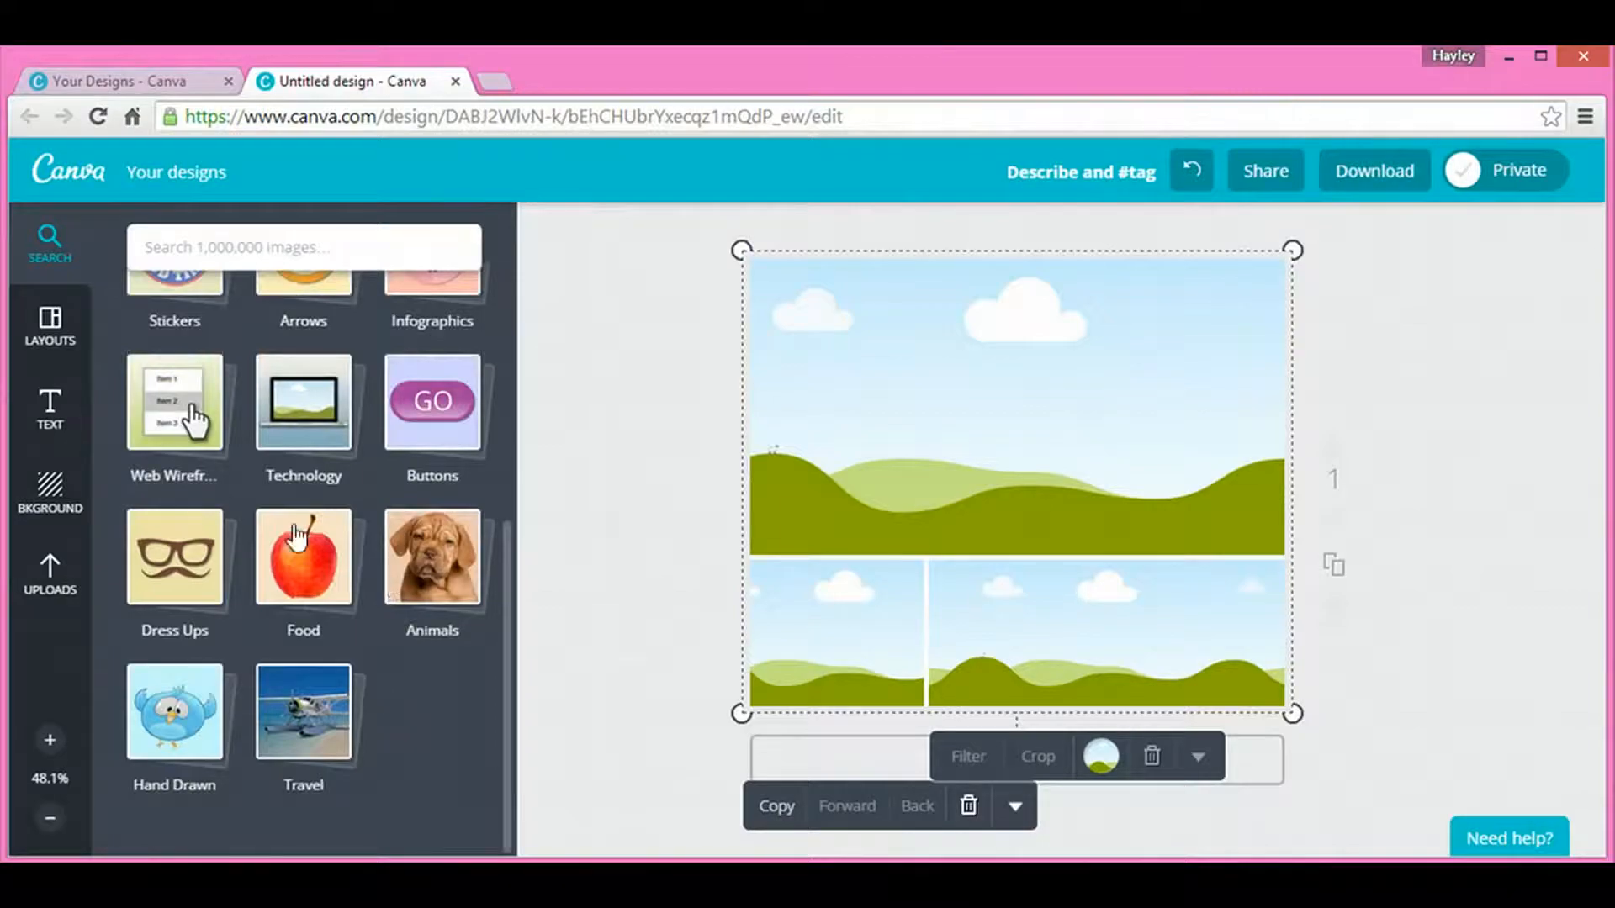
pyautogui.click(304, 557)
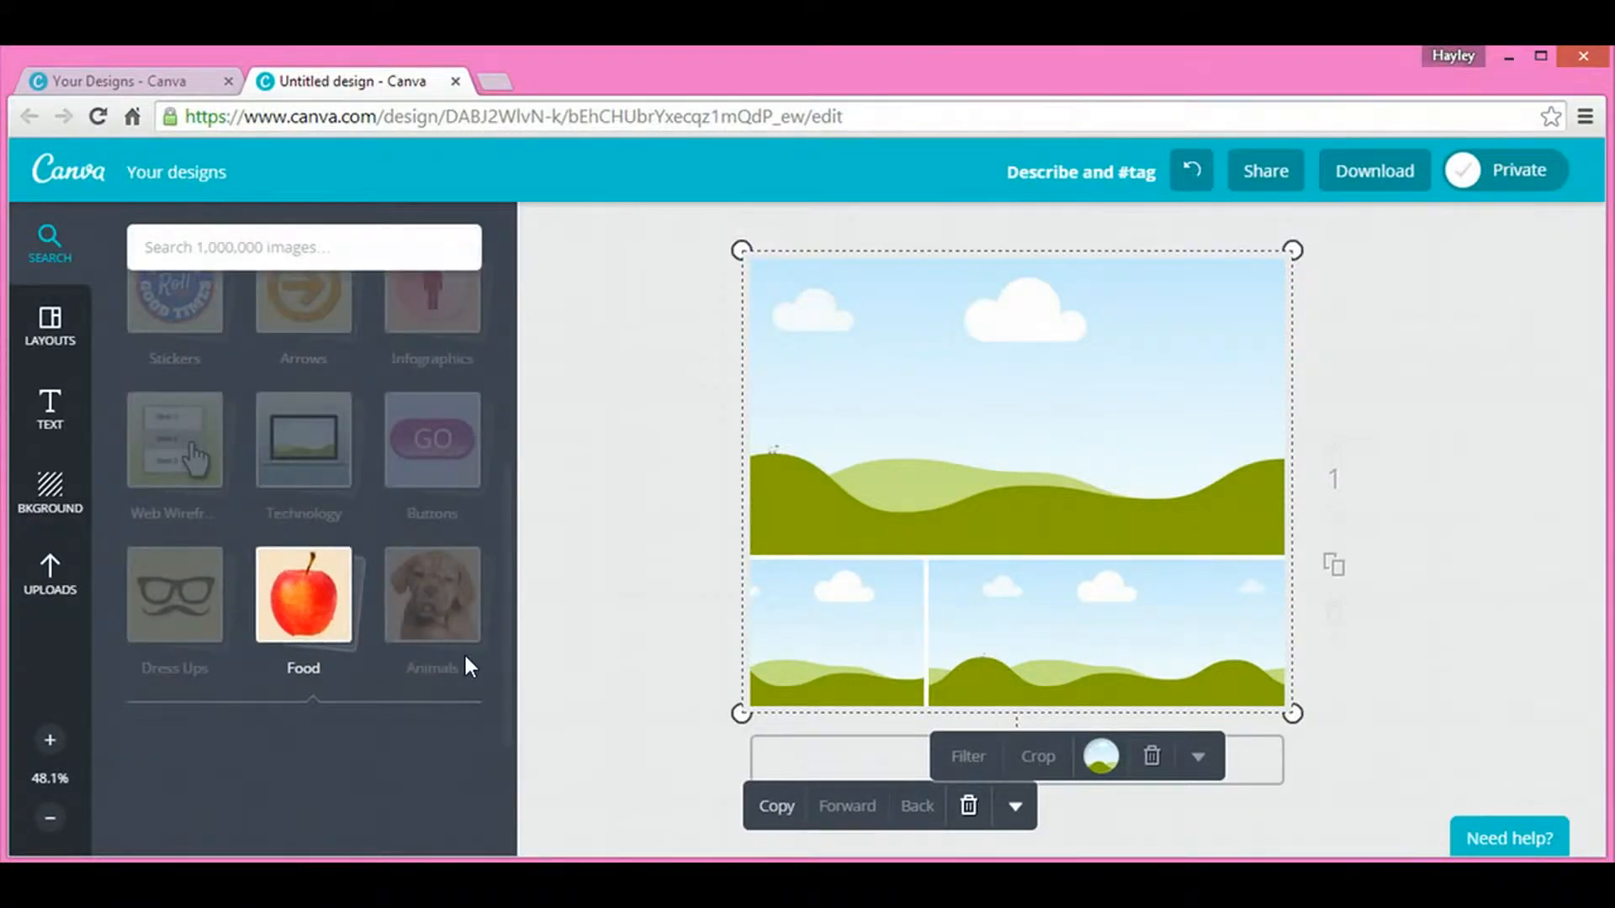
pyautogui.scroll(-1, 466, 658)
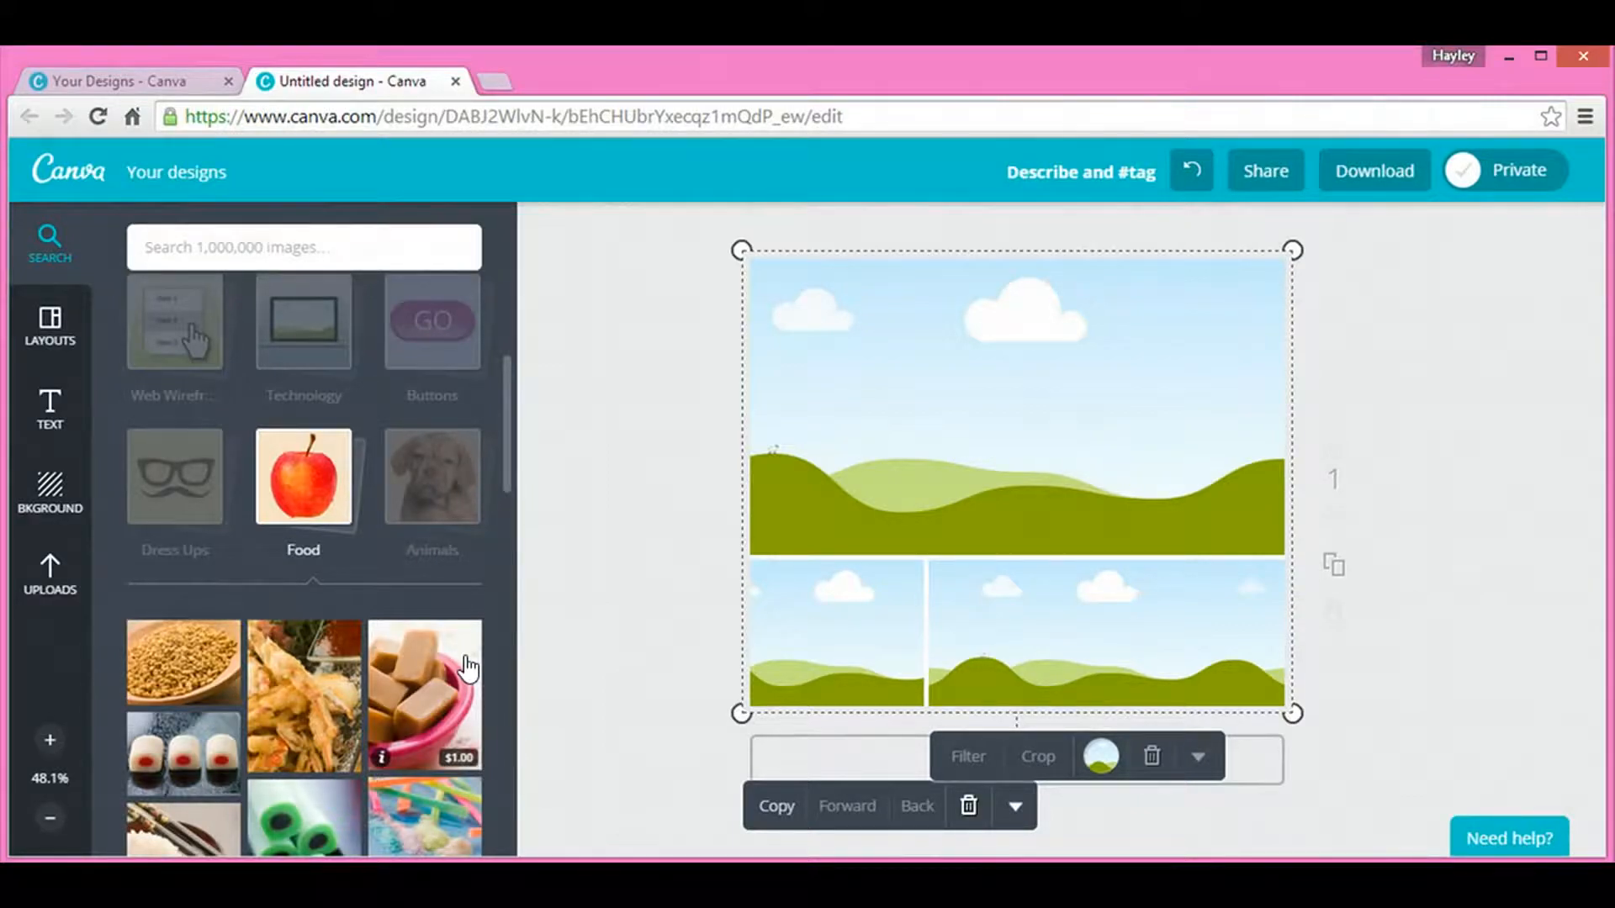
pyautogui.click(436, 705)
pyautogui.moveTo(435, 704); pyautogui.dragTo(953, 467)
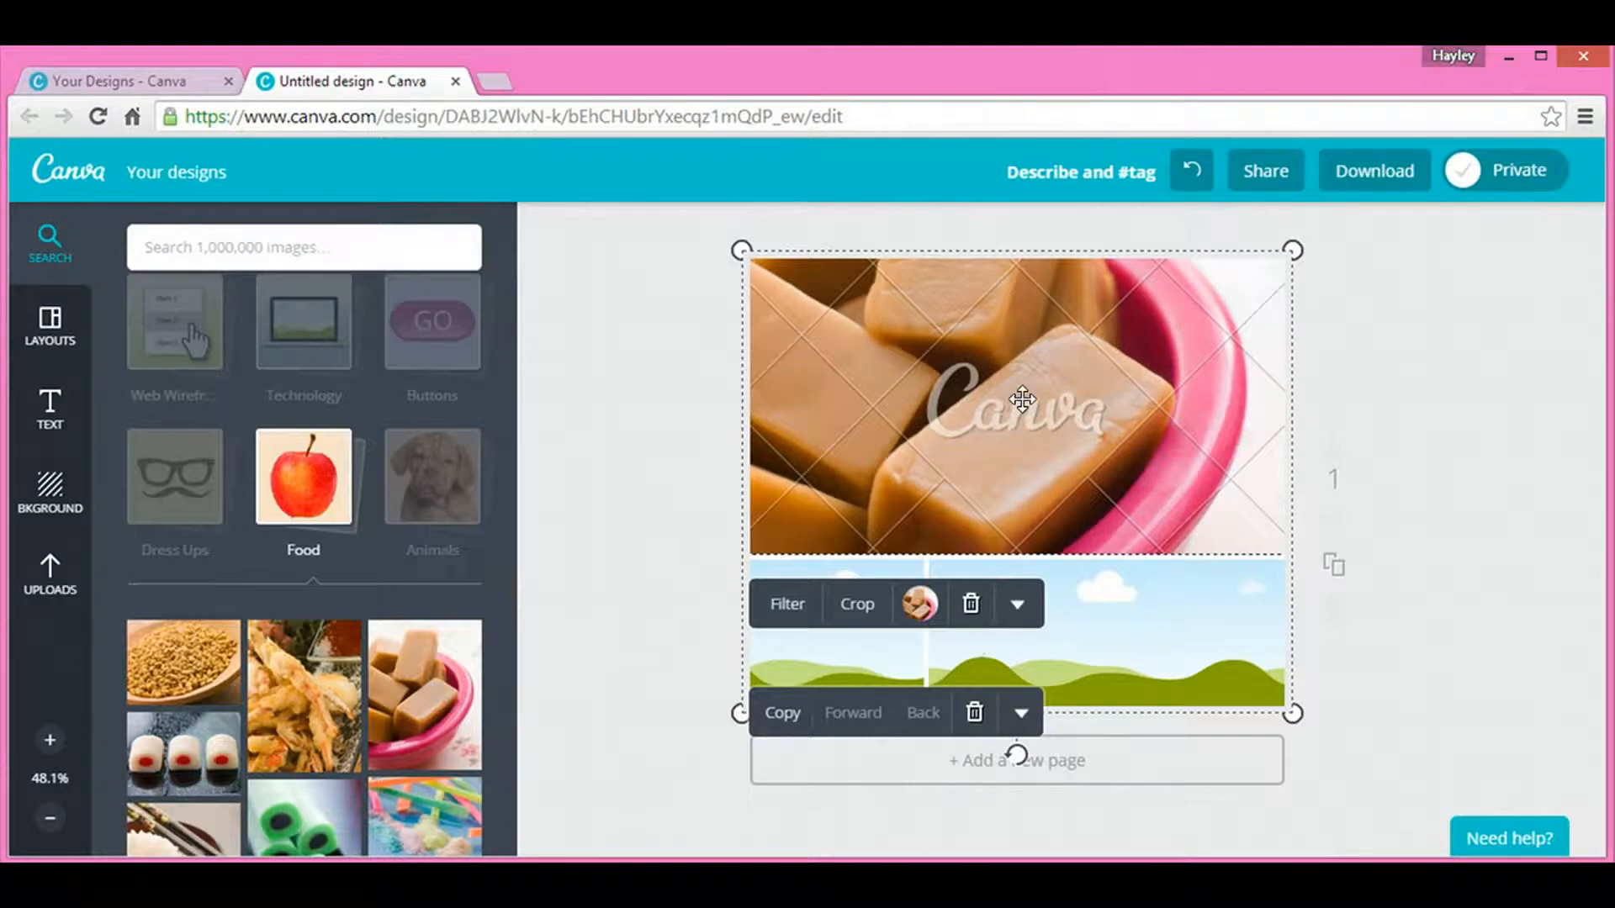
# Step: Reposition the fudge photo upwards within its grid cell so more of the pink bowl's rim shows
pyautogui.doubleClick(1023, 400)
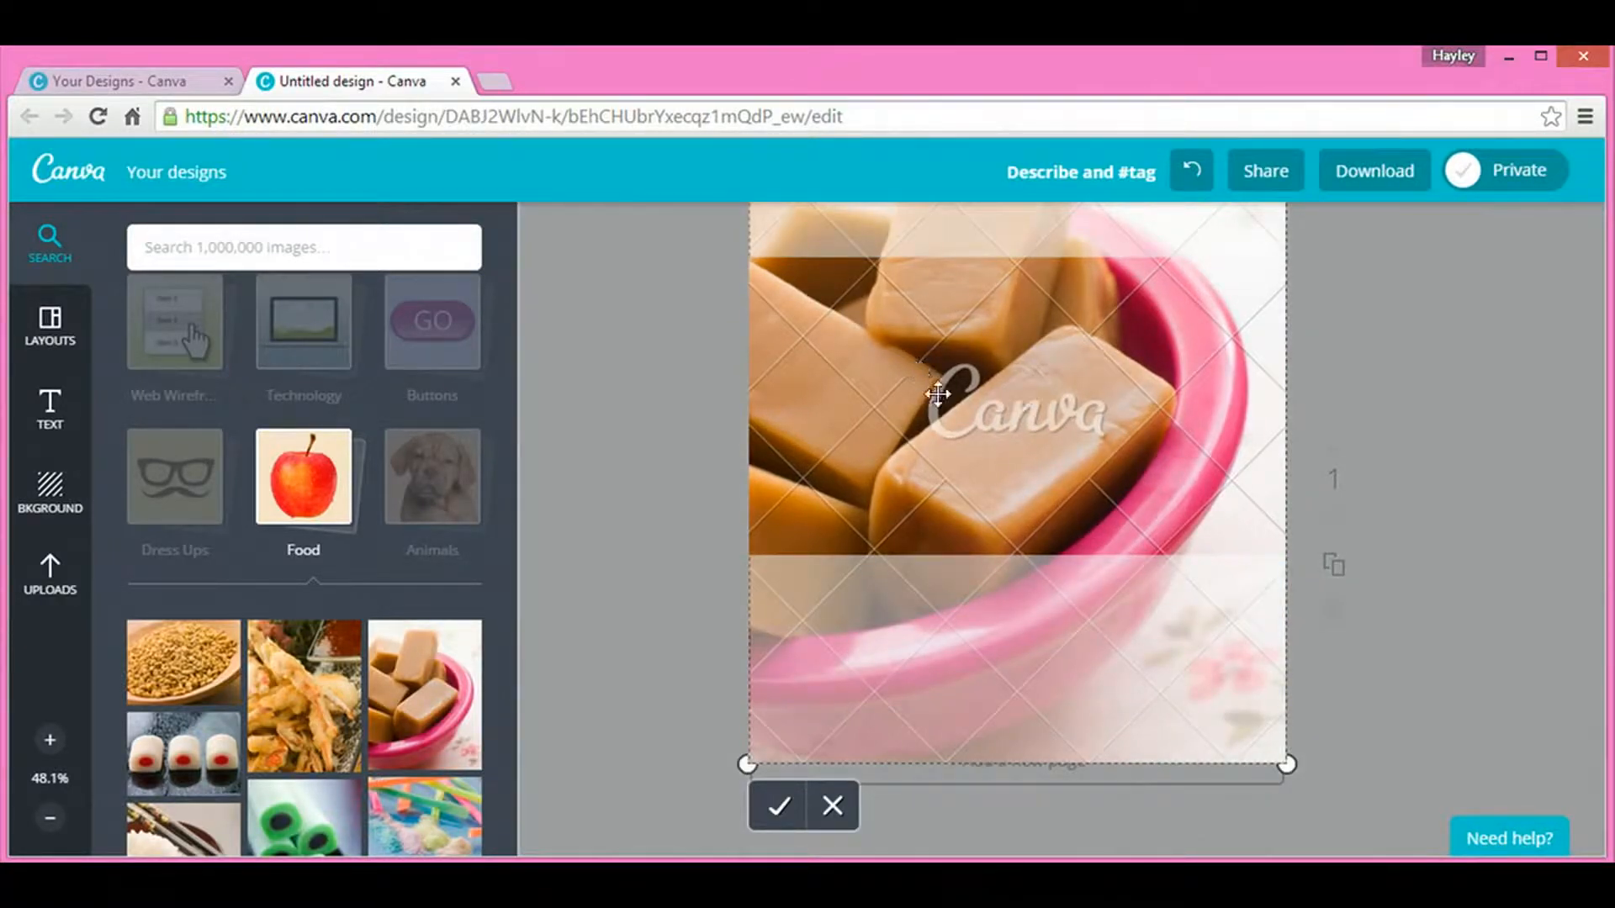
pyautogui.moveTo(1028, 446); pyautogui.dragTo(1031, 372)
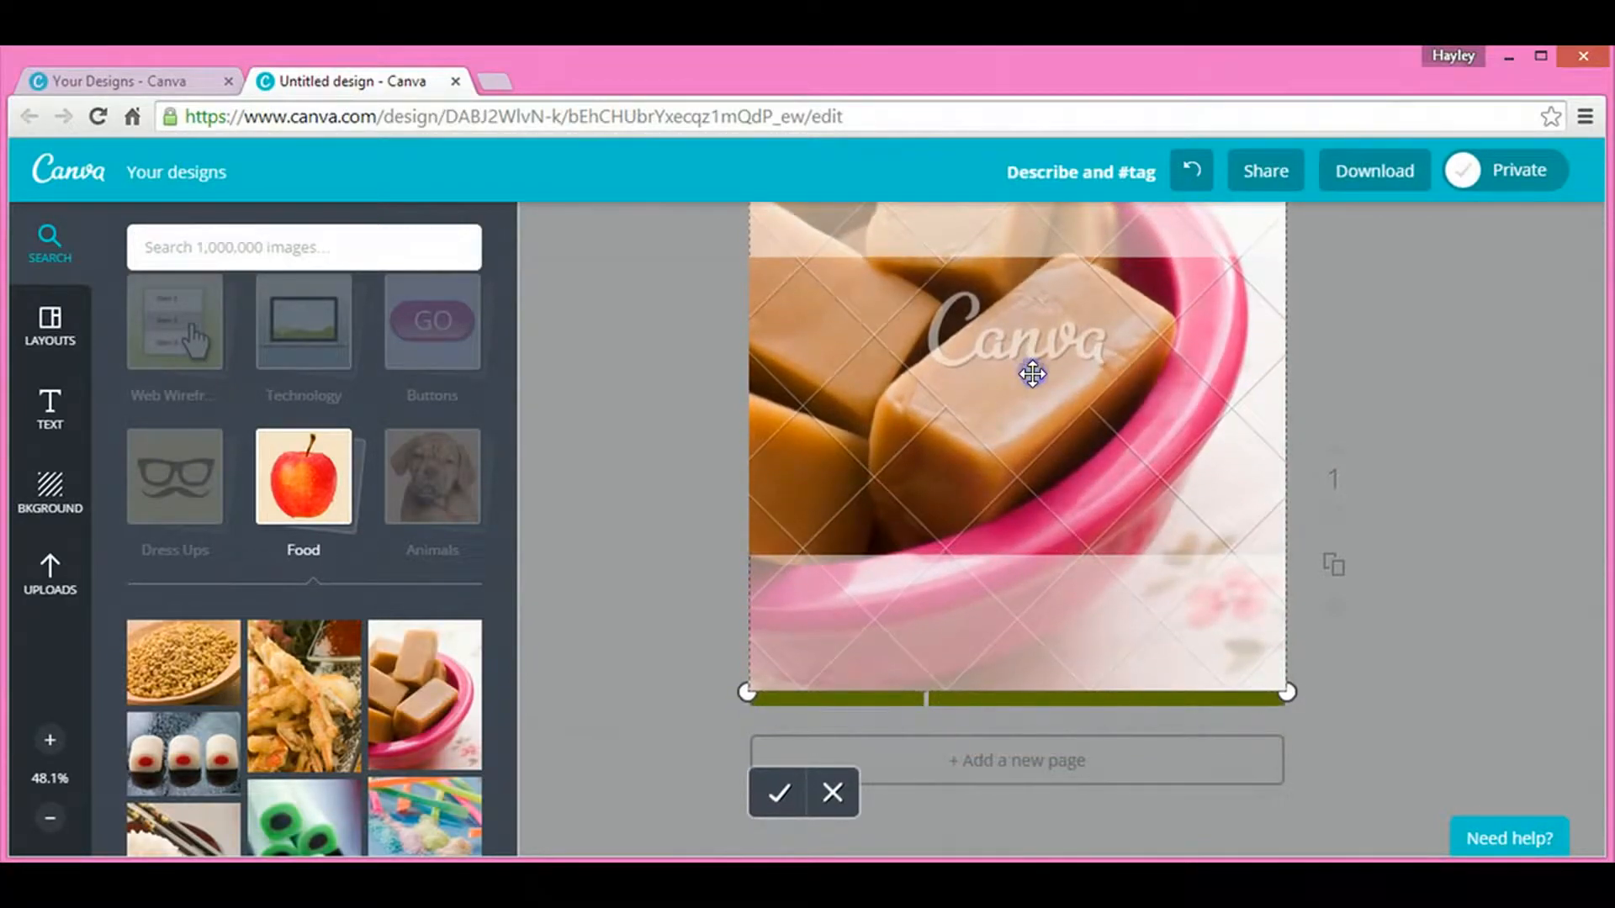
pyautogui.click(781, 793)
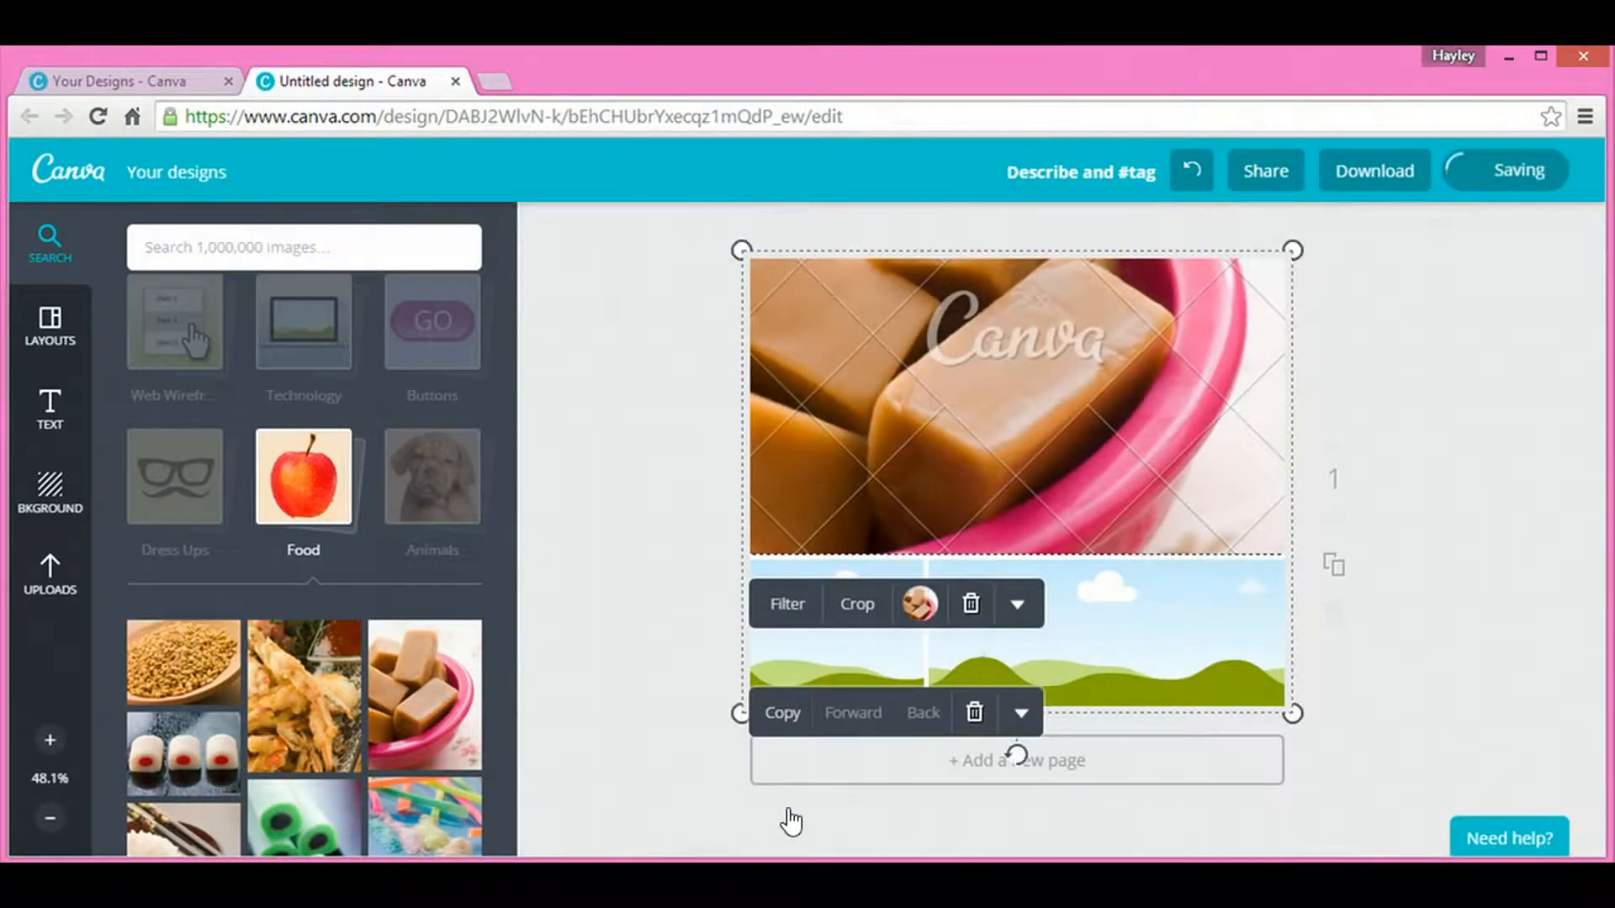
pyautogui.click(790, 821)
# Step: Try the yellow contact-book graphic from the Infographics category on the page, and delete it
pyautogui.scroll(-1, 358, 586)
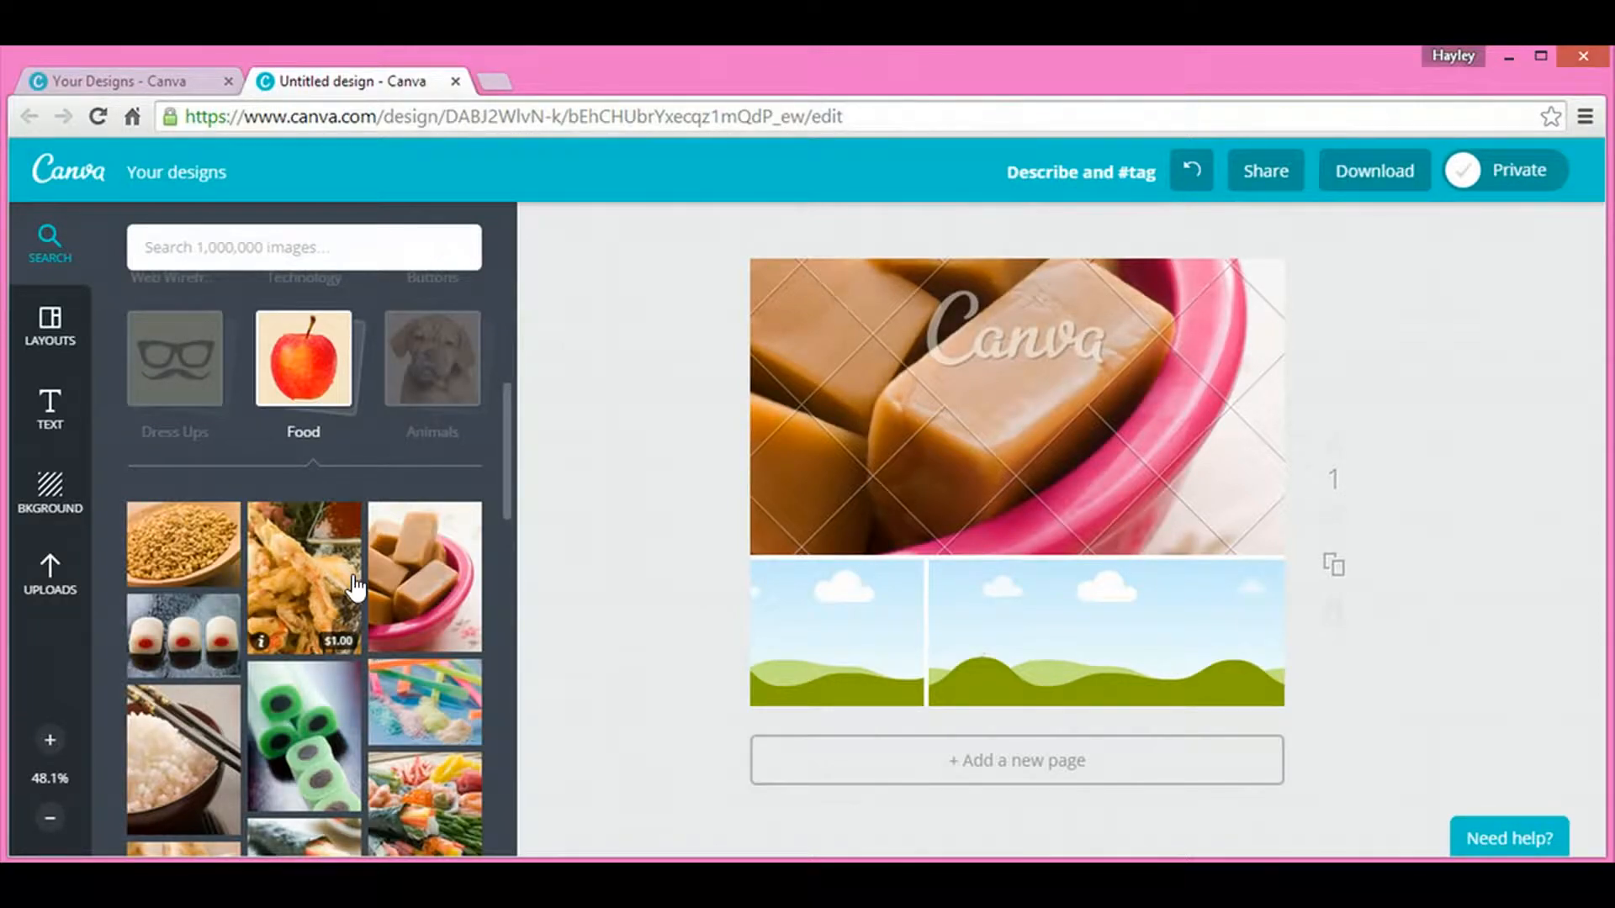
pyautogui.scroll(1, 286, 538)
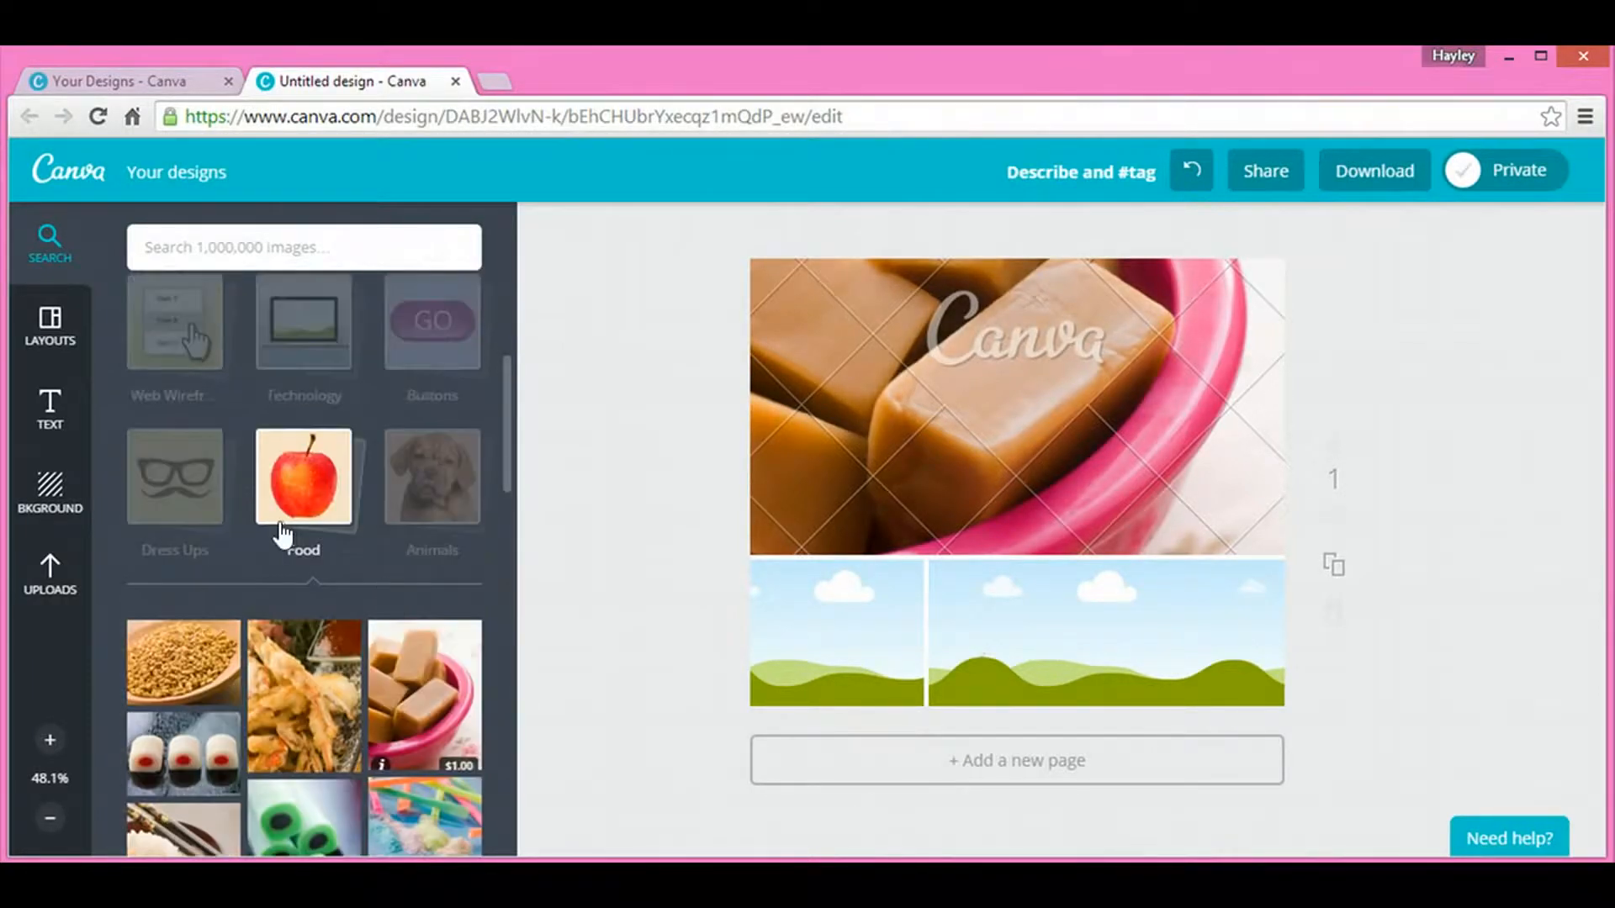
pyautogui.click(304, 503)
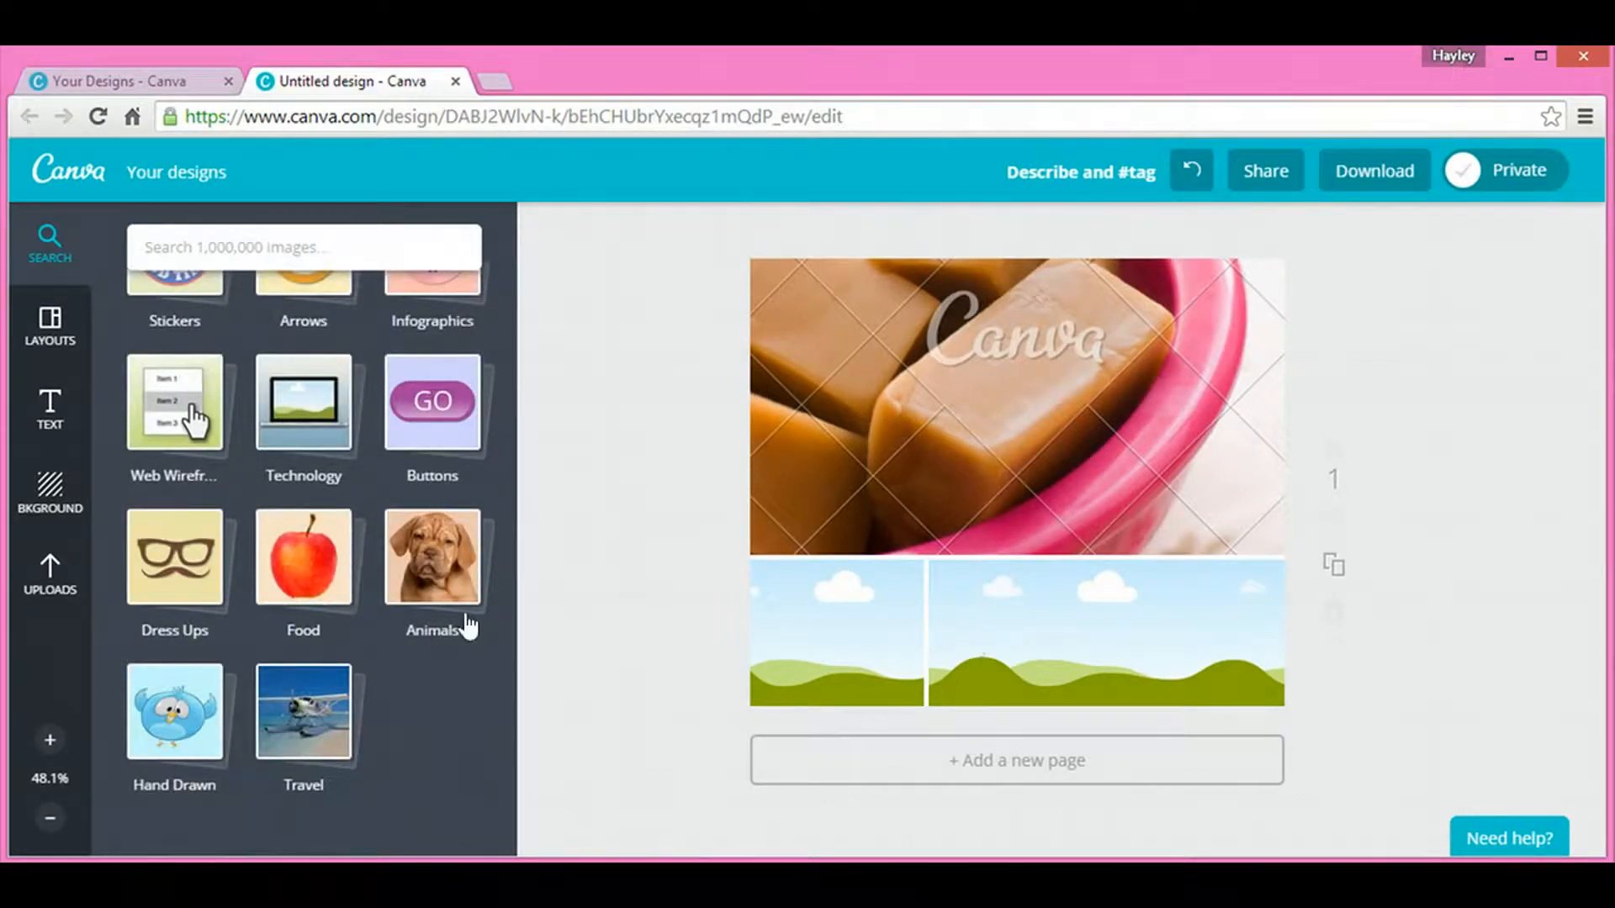
pyautogui.scroll(1, 455, 482)
pyautogui.click(439, 387)
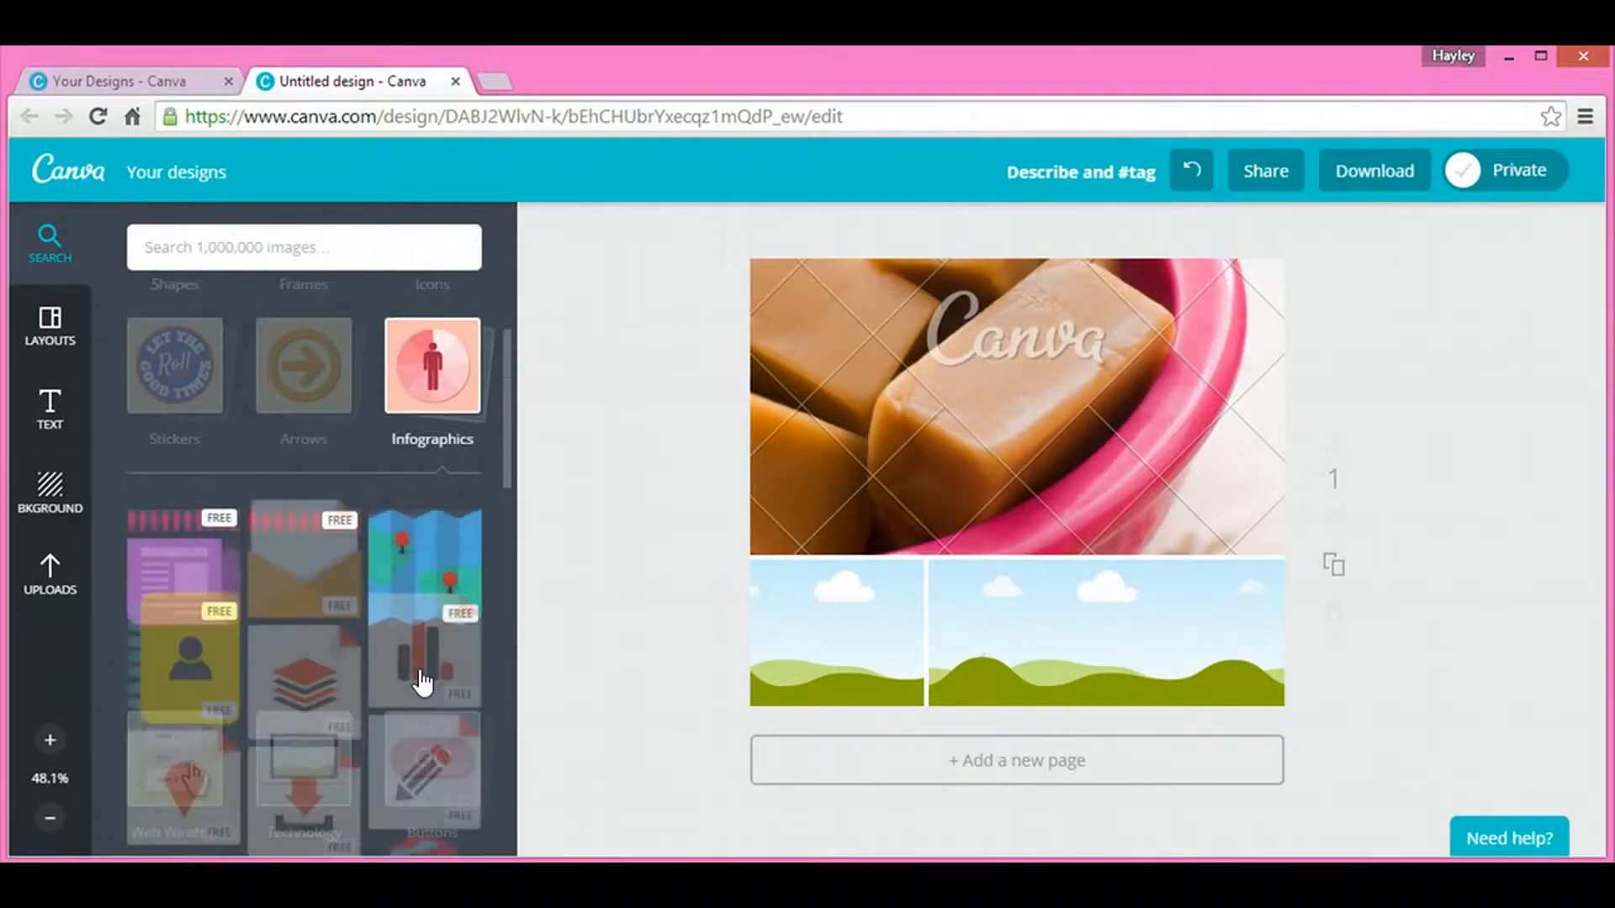
pyautogui.moveTo(174, 703); pyautogui.dragTo(960, 653)
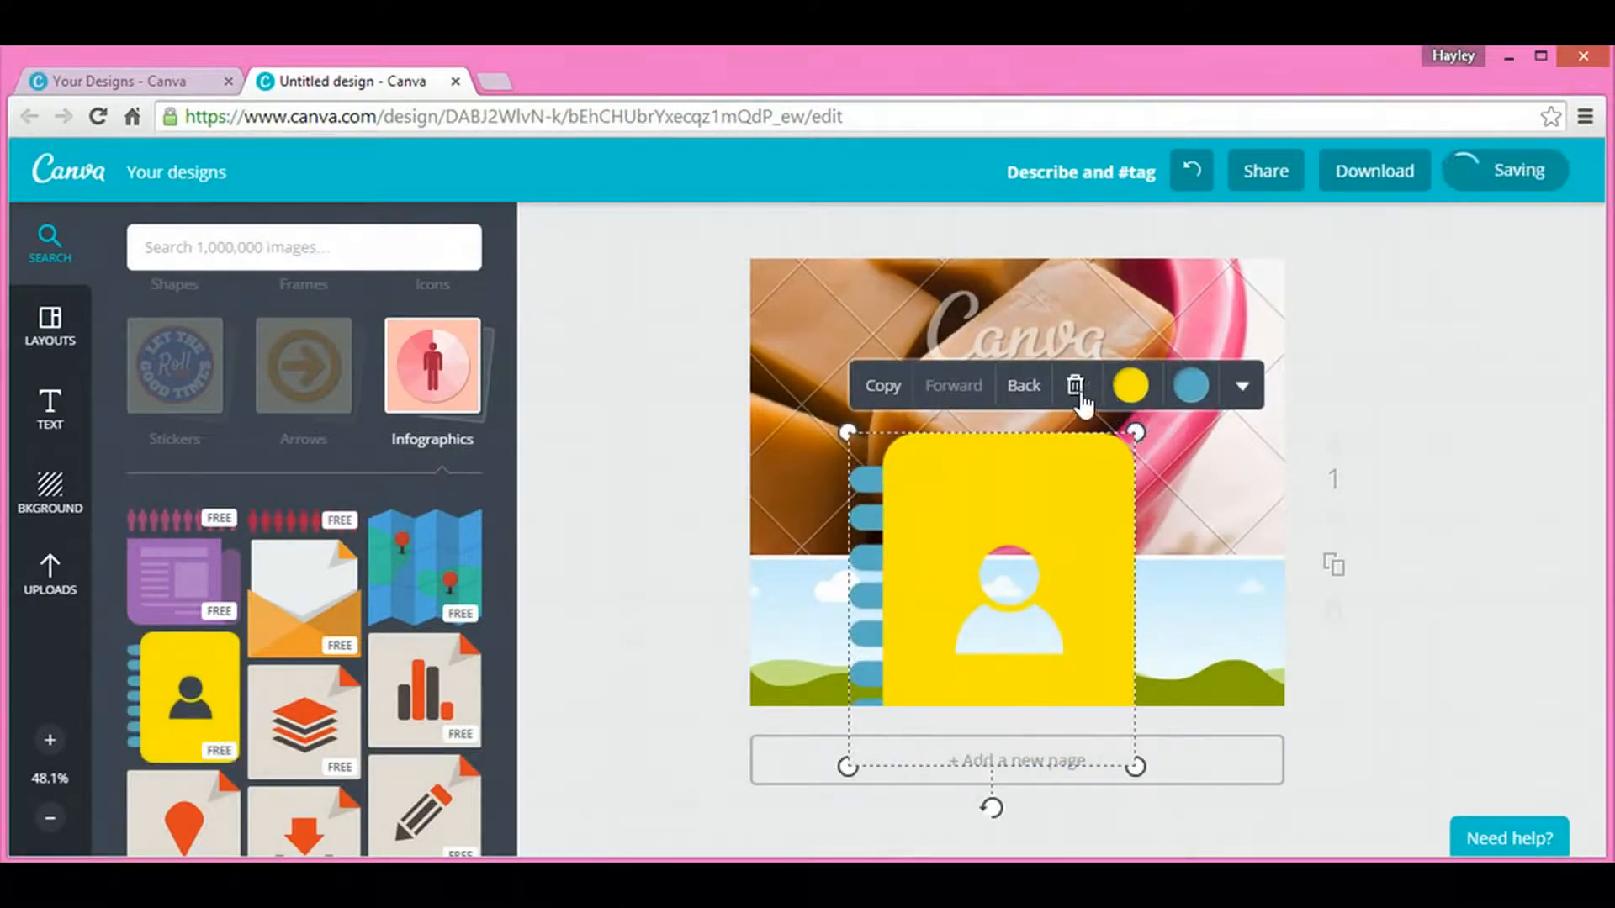
pyautogui.click(1076, 386)
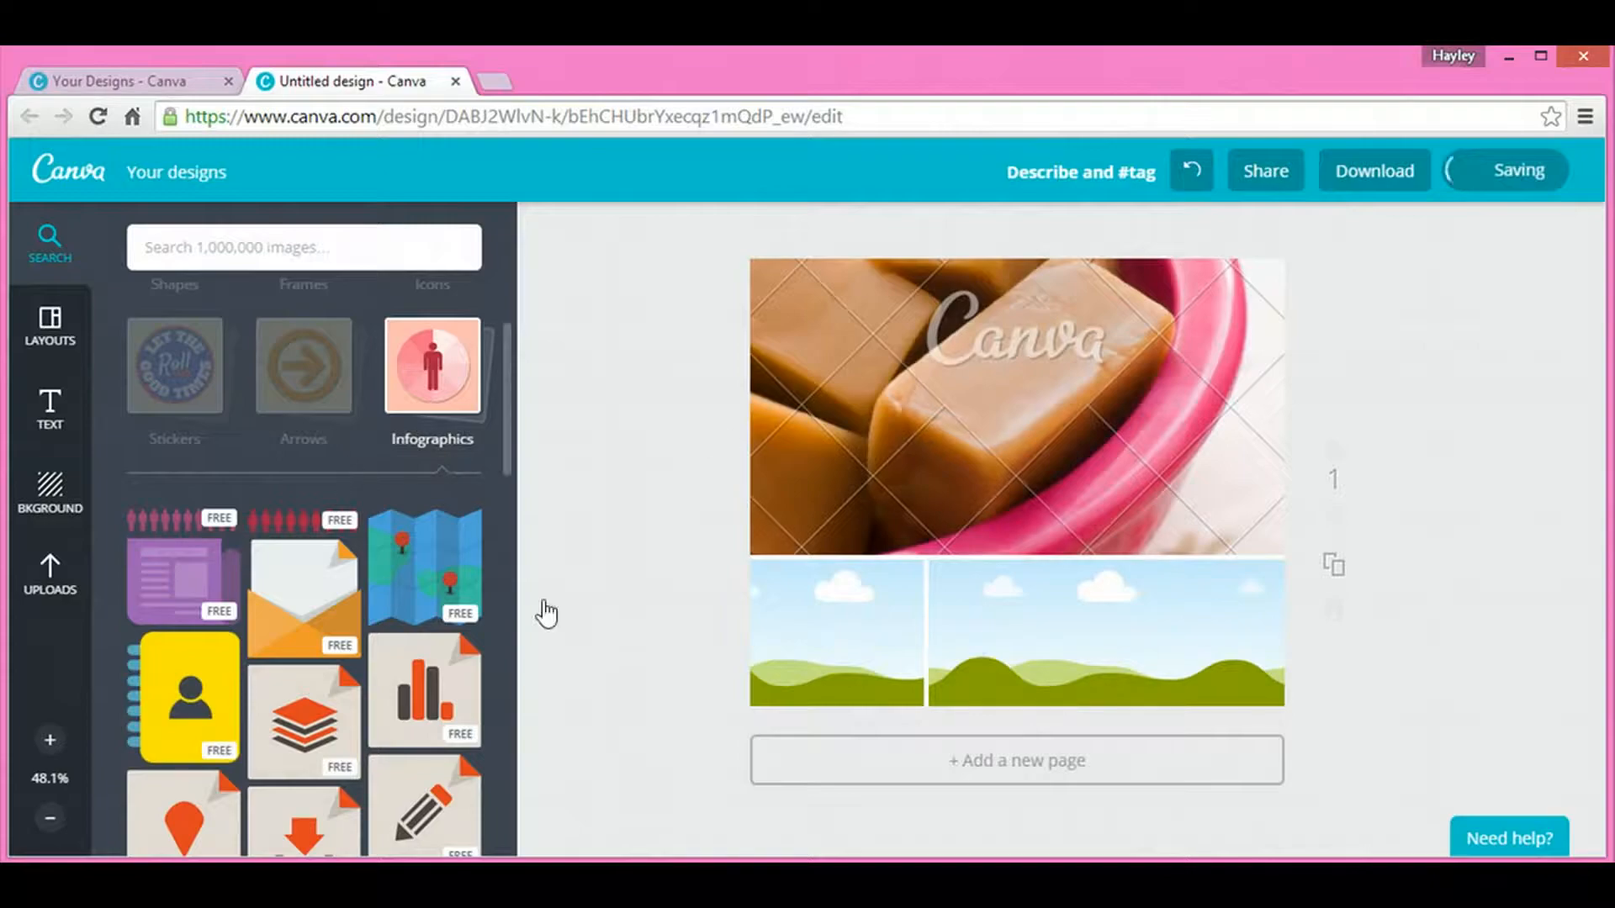
# Step: Fill the grid's narrow lower cell with solid blue from the colour palette
pyautogui.click(851, 644)
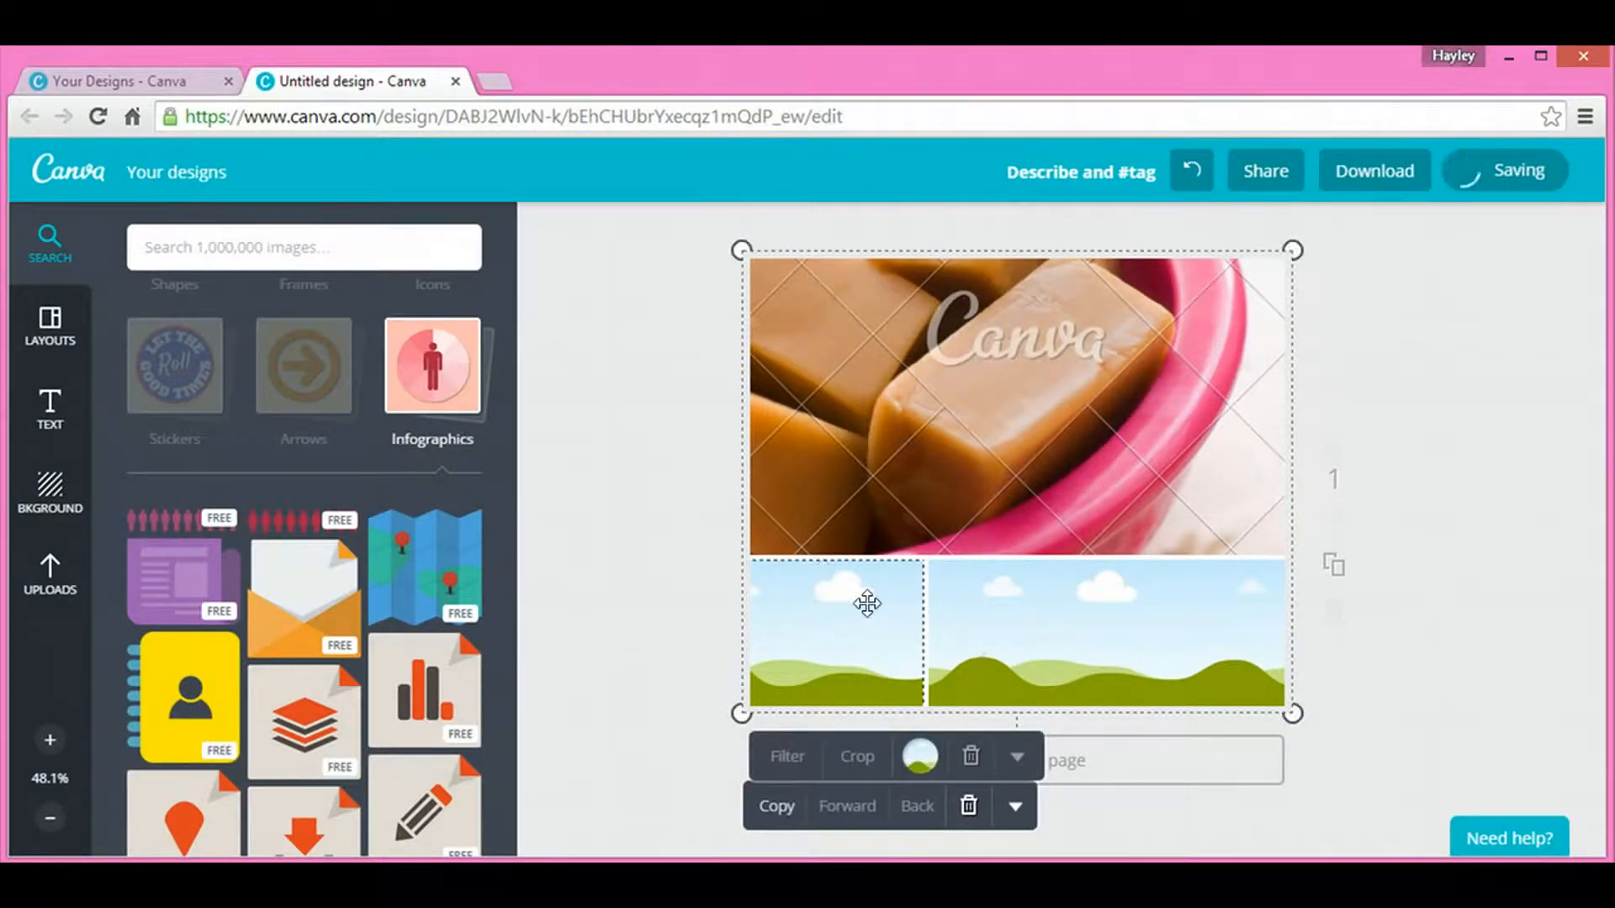
pyautogui.click(923, 768)
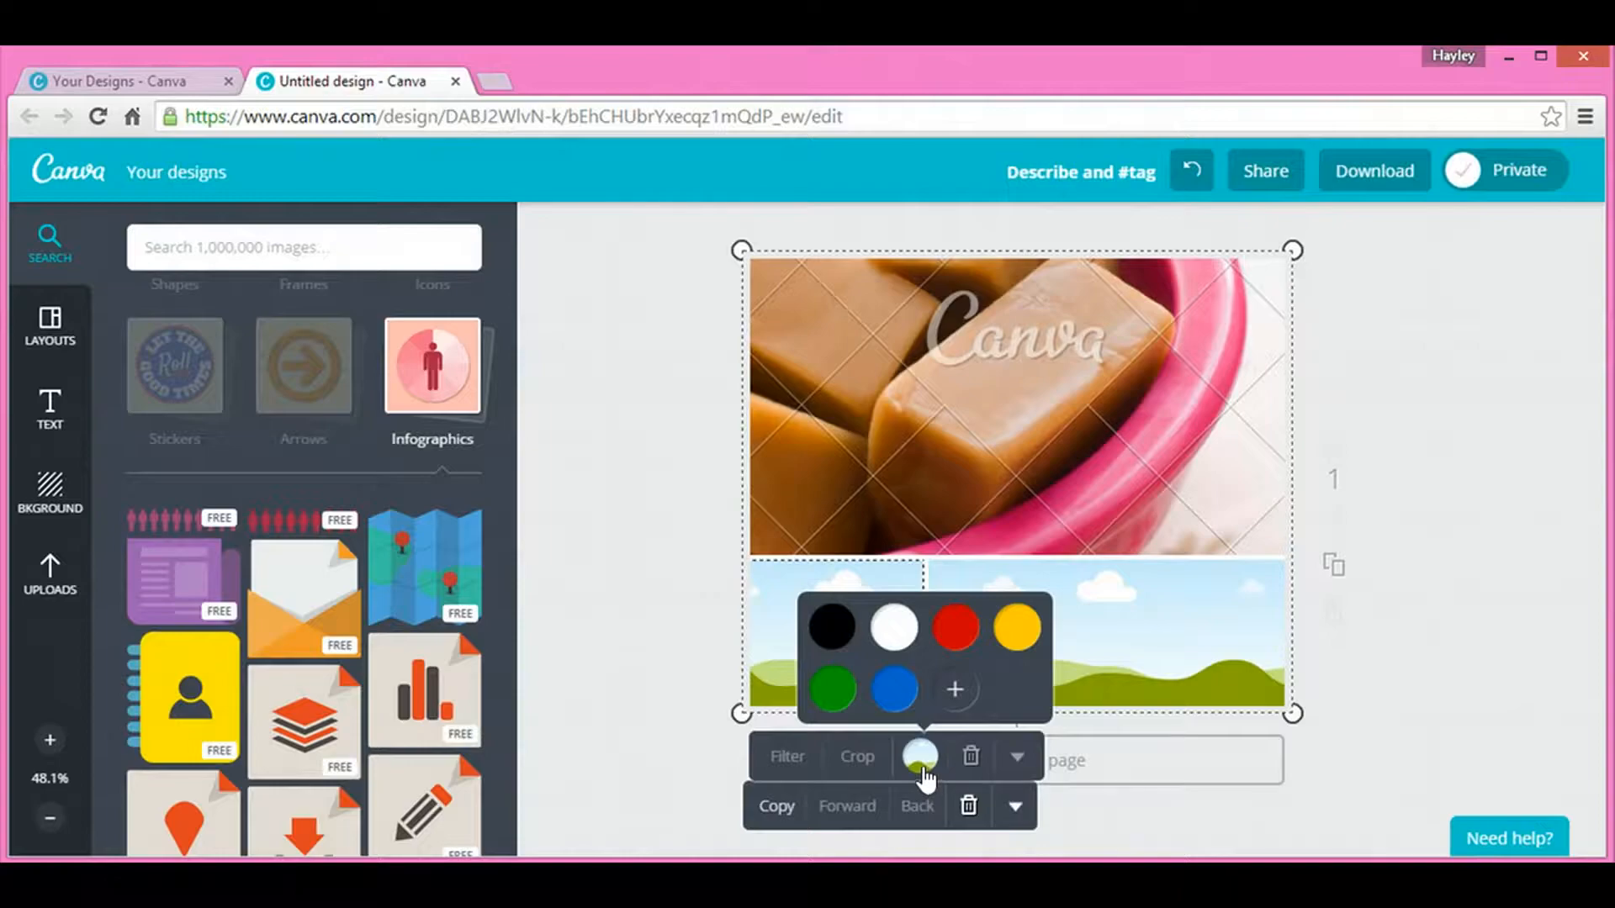
pyautogui.click(895, 691)
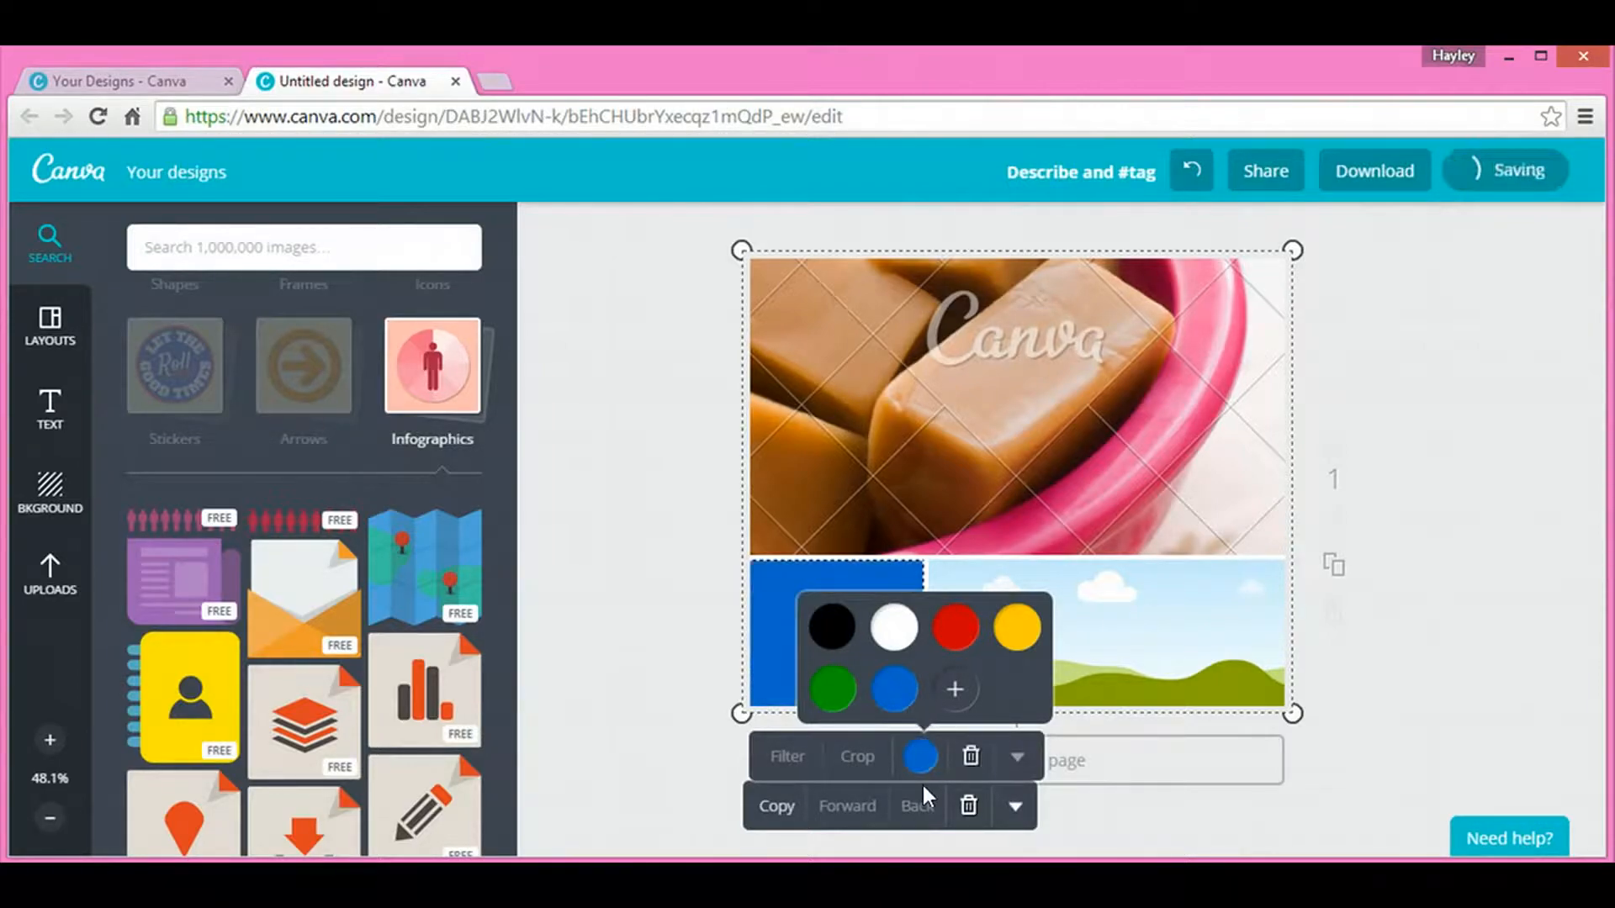
pyautogui.click(1387, 730)
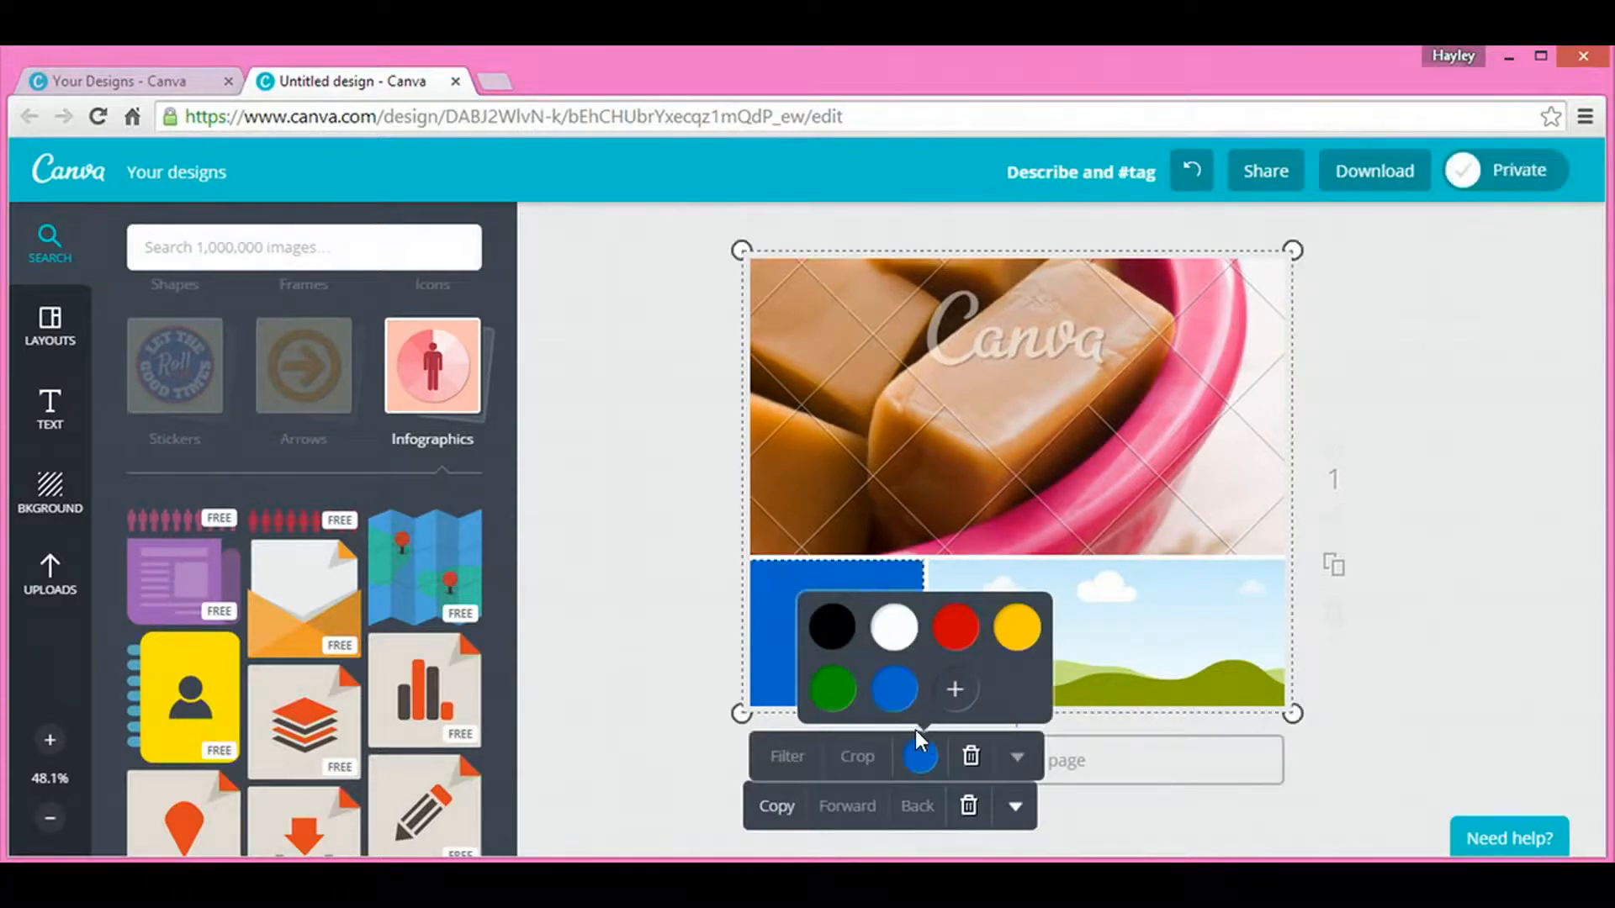
pyautogui.click(693, 537)
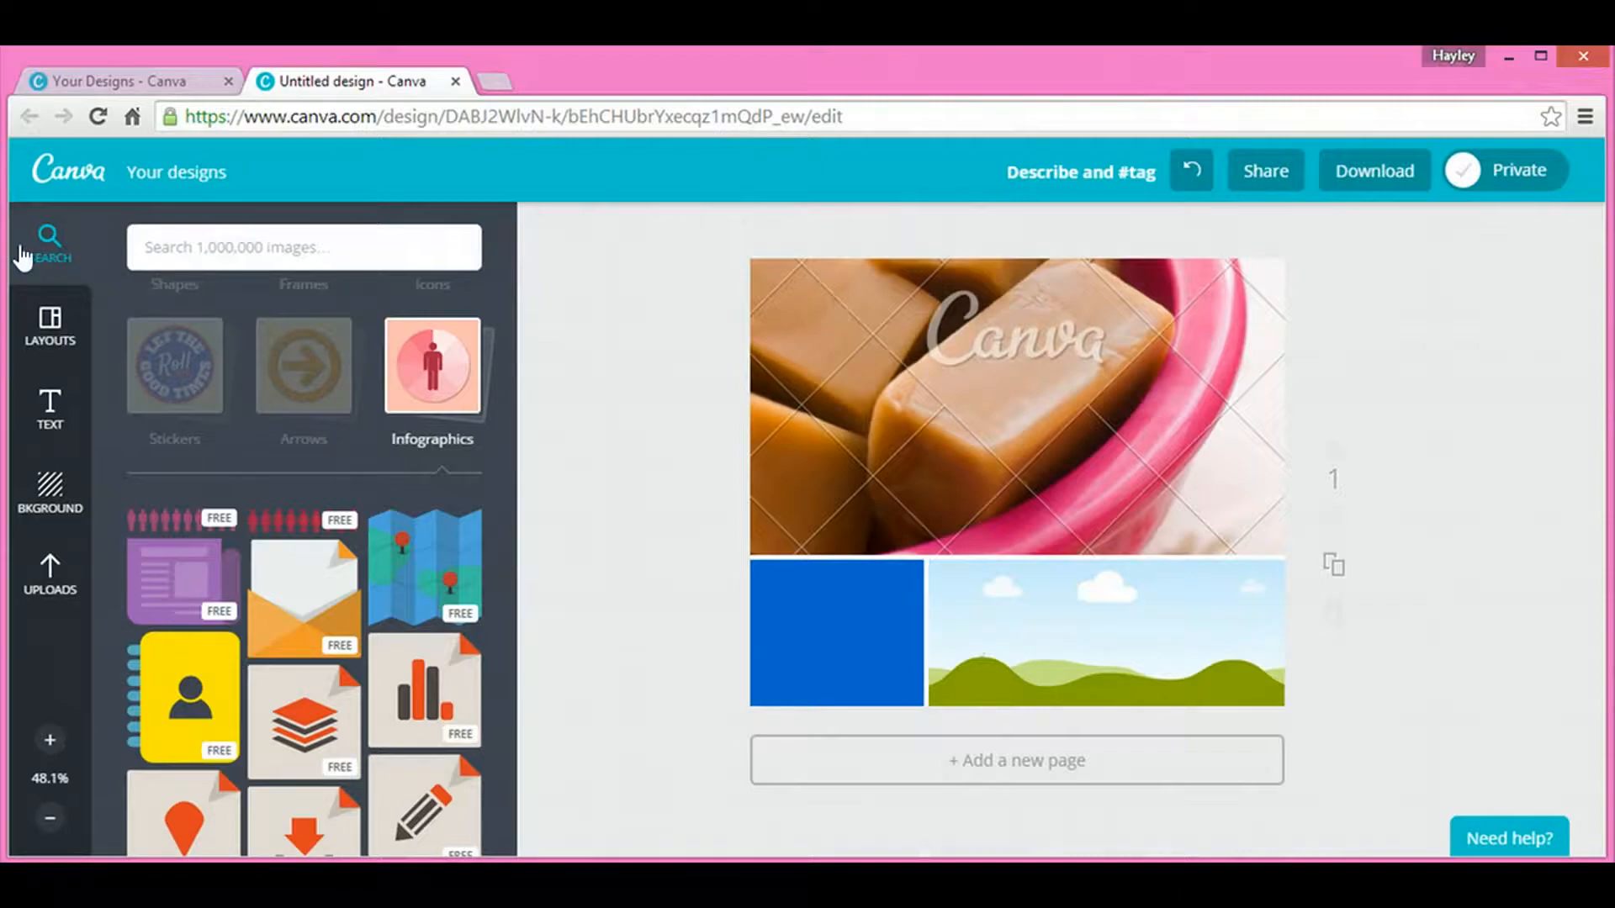
# Step: Search the image library for "dog" and for "cat"
pyautogui.click(225, 238)
pyautogui.write('dog')
pyautogui.press('Return')
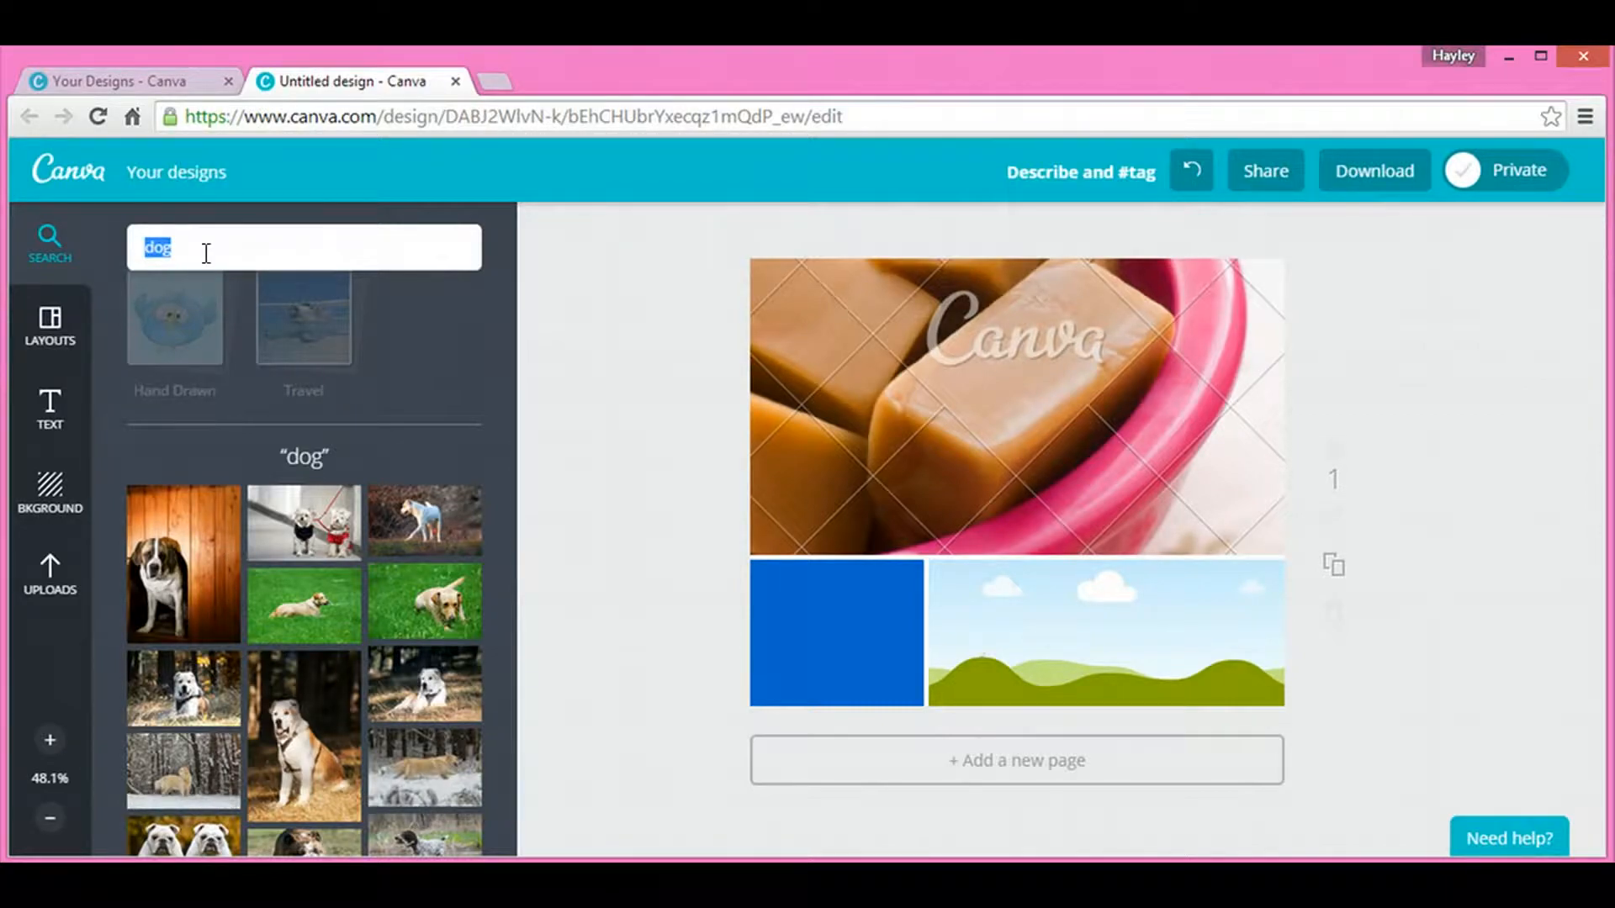
pyautogui.write('cat')
pyautogui.press('Return')
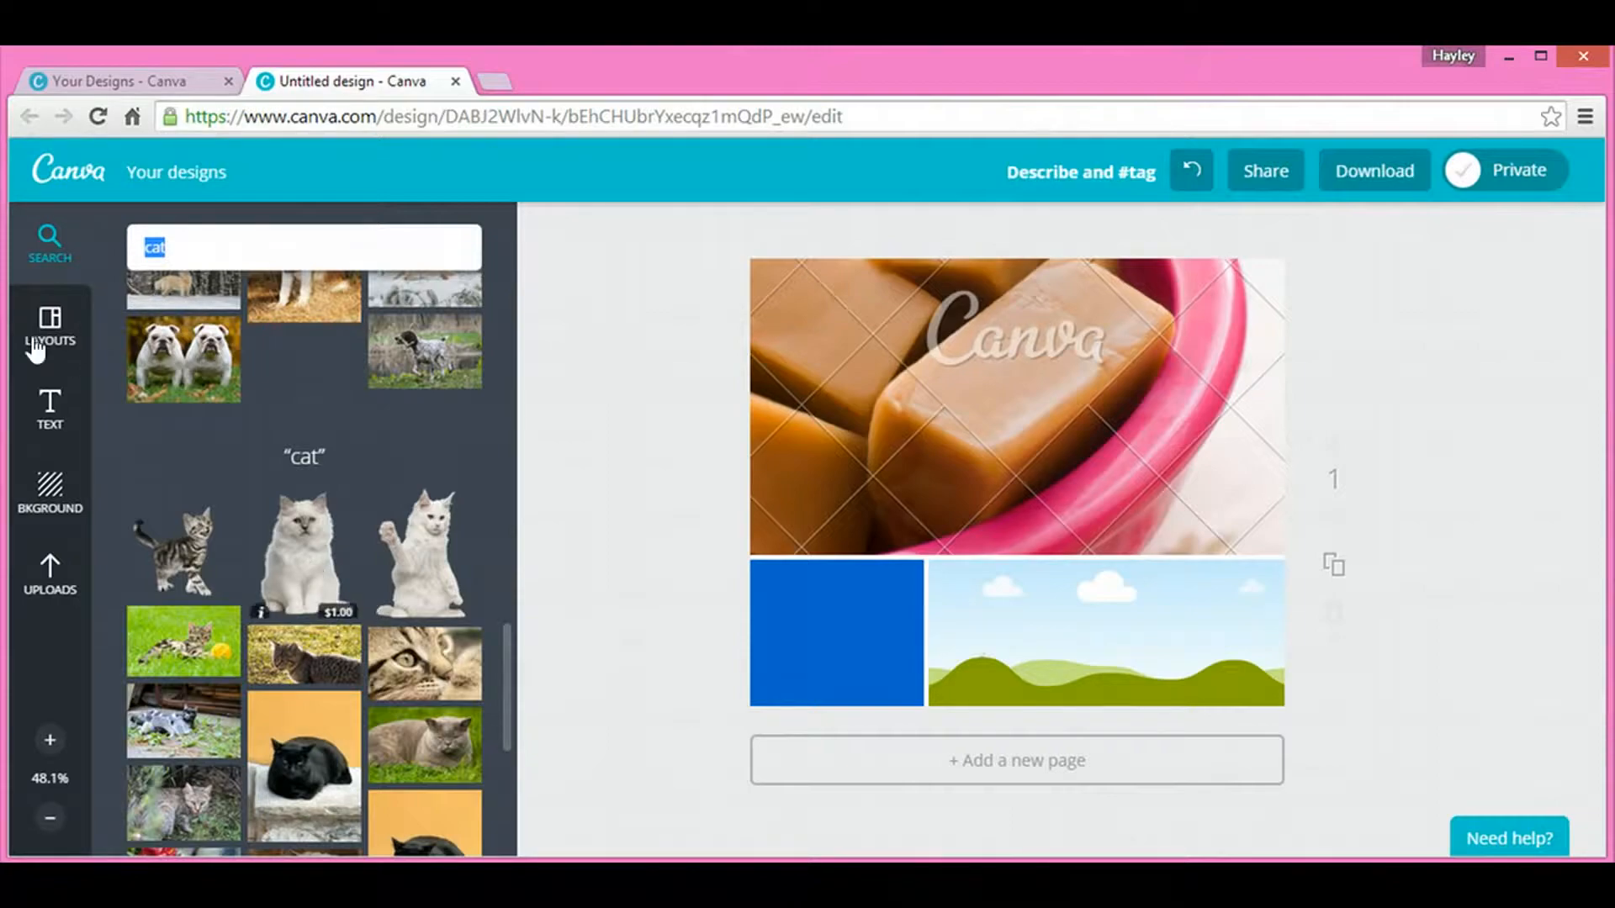
# Step: Go back from the cat results to the element categories and collapse Infographics
pyautogui.scroll(10, 284, 431)
pyautogui.scroll(4, 284, 430)
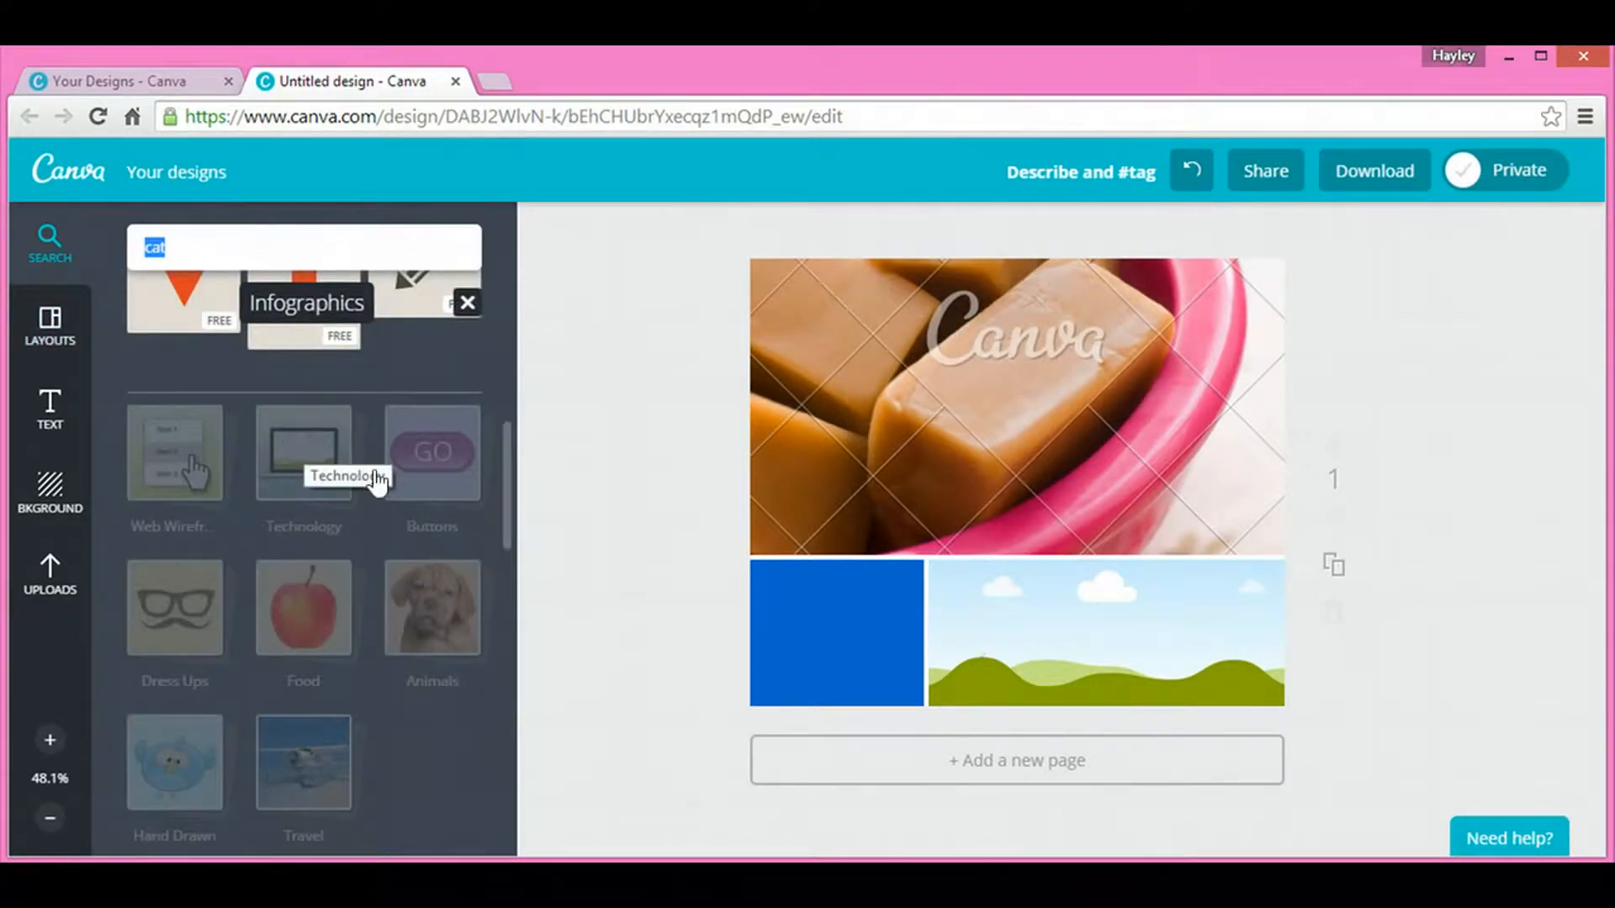
pyautogui.scroll(3, 385, 613)
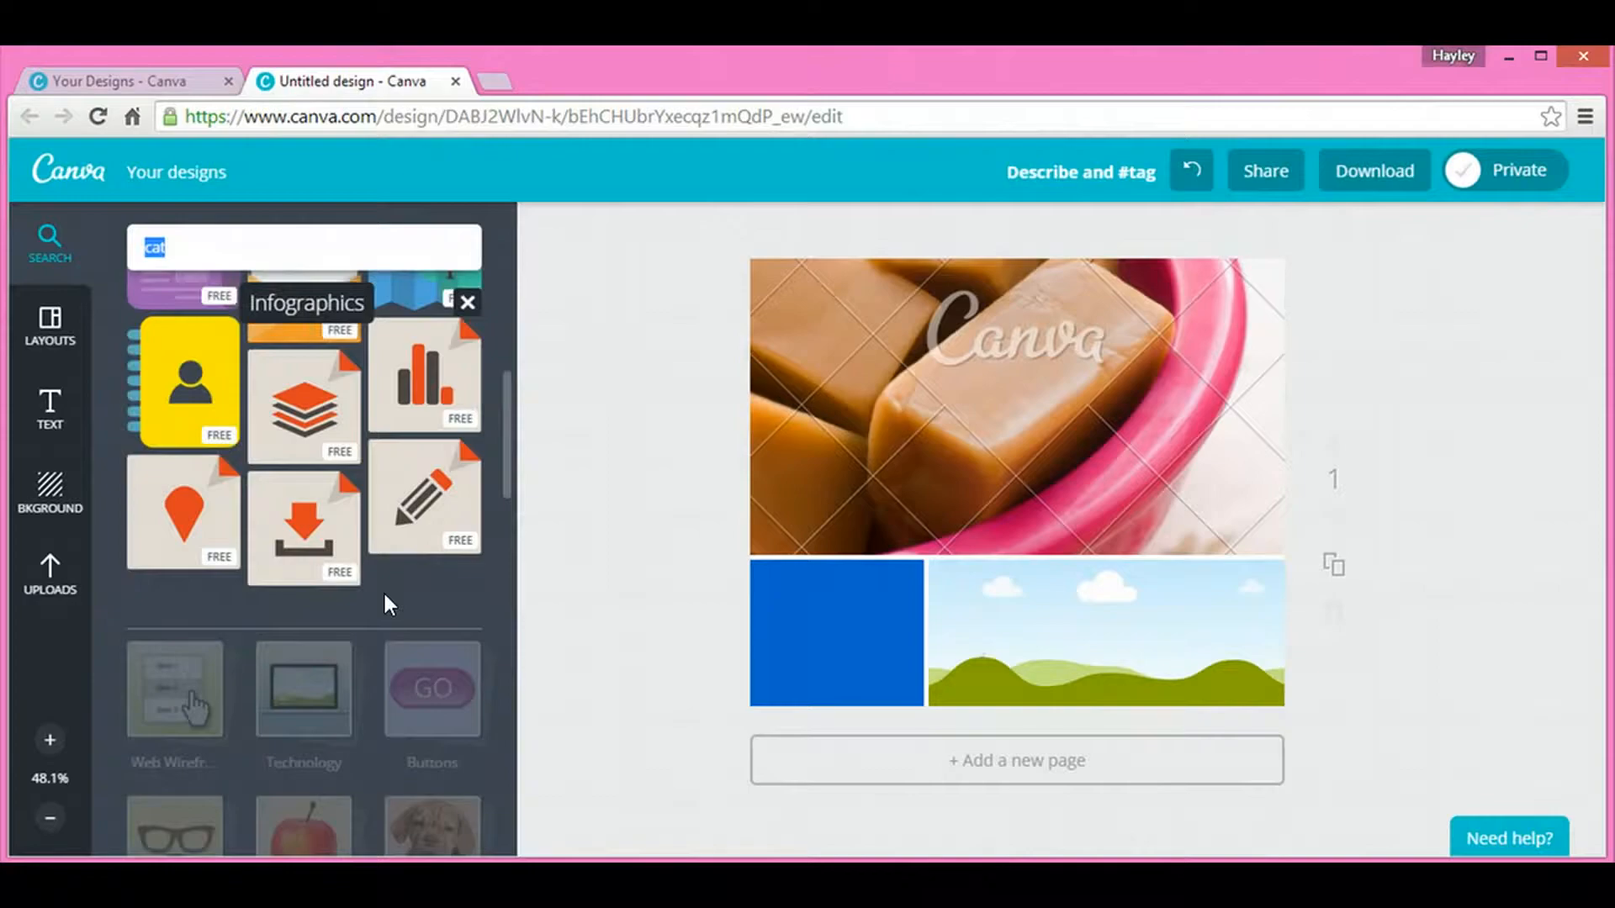
pyautogui.scroll(5, 382, 572)
pyautogui.scroll(-1, 340, 719)
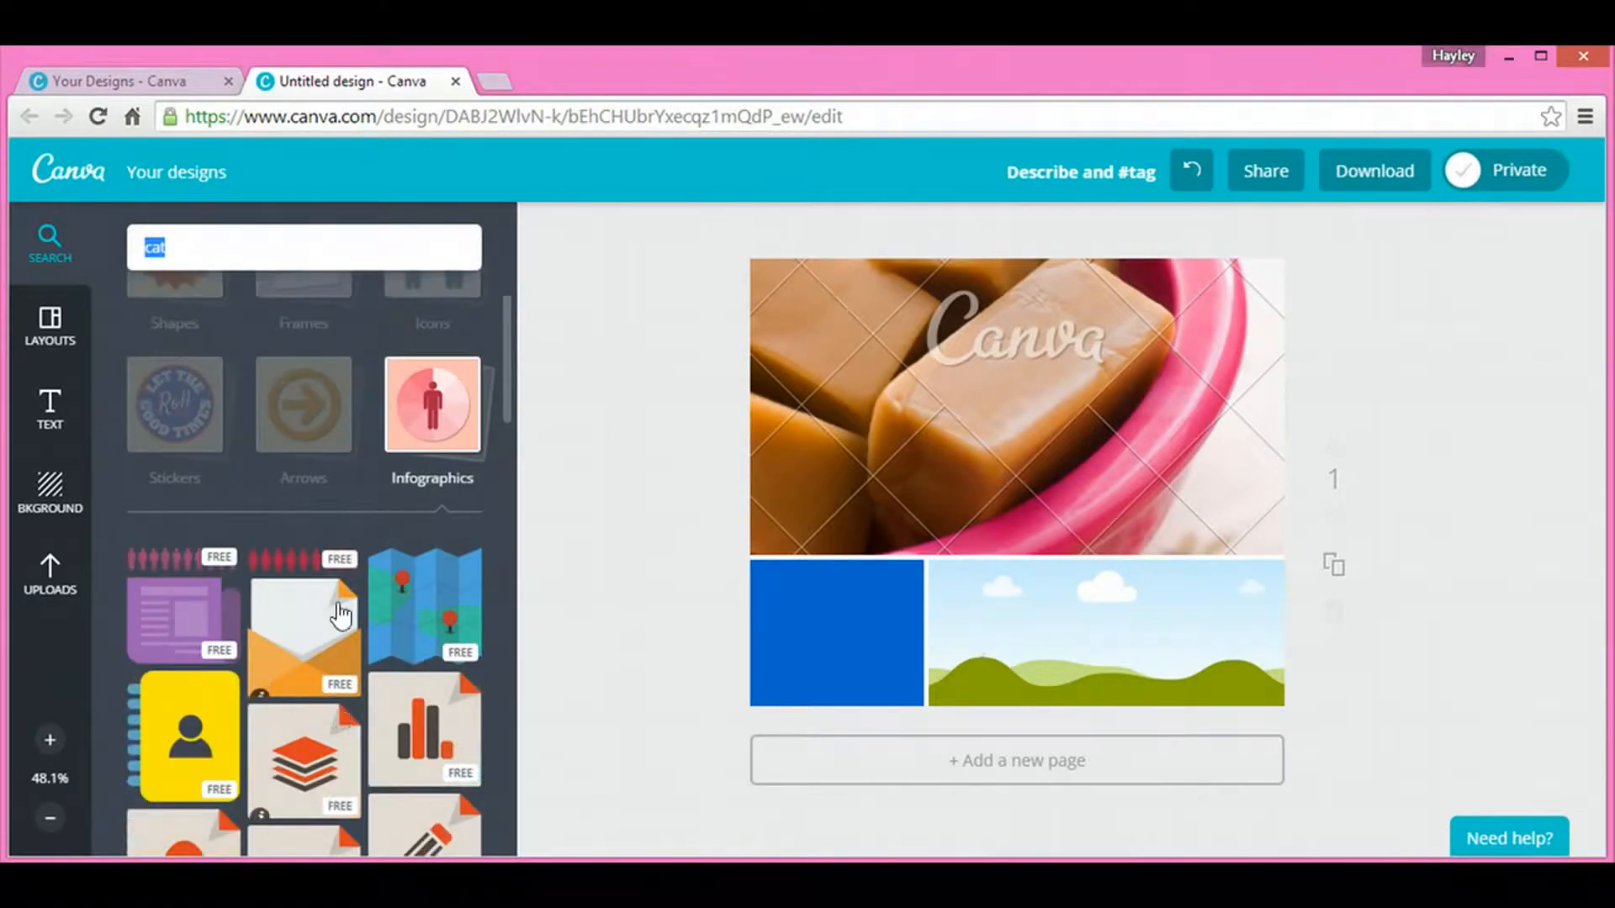
pyautogui.click(419, 435)
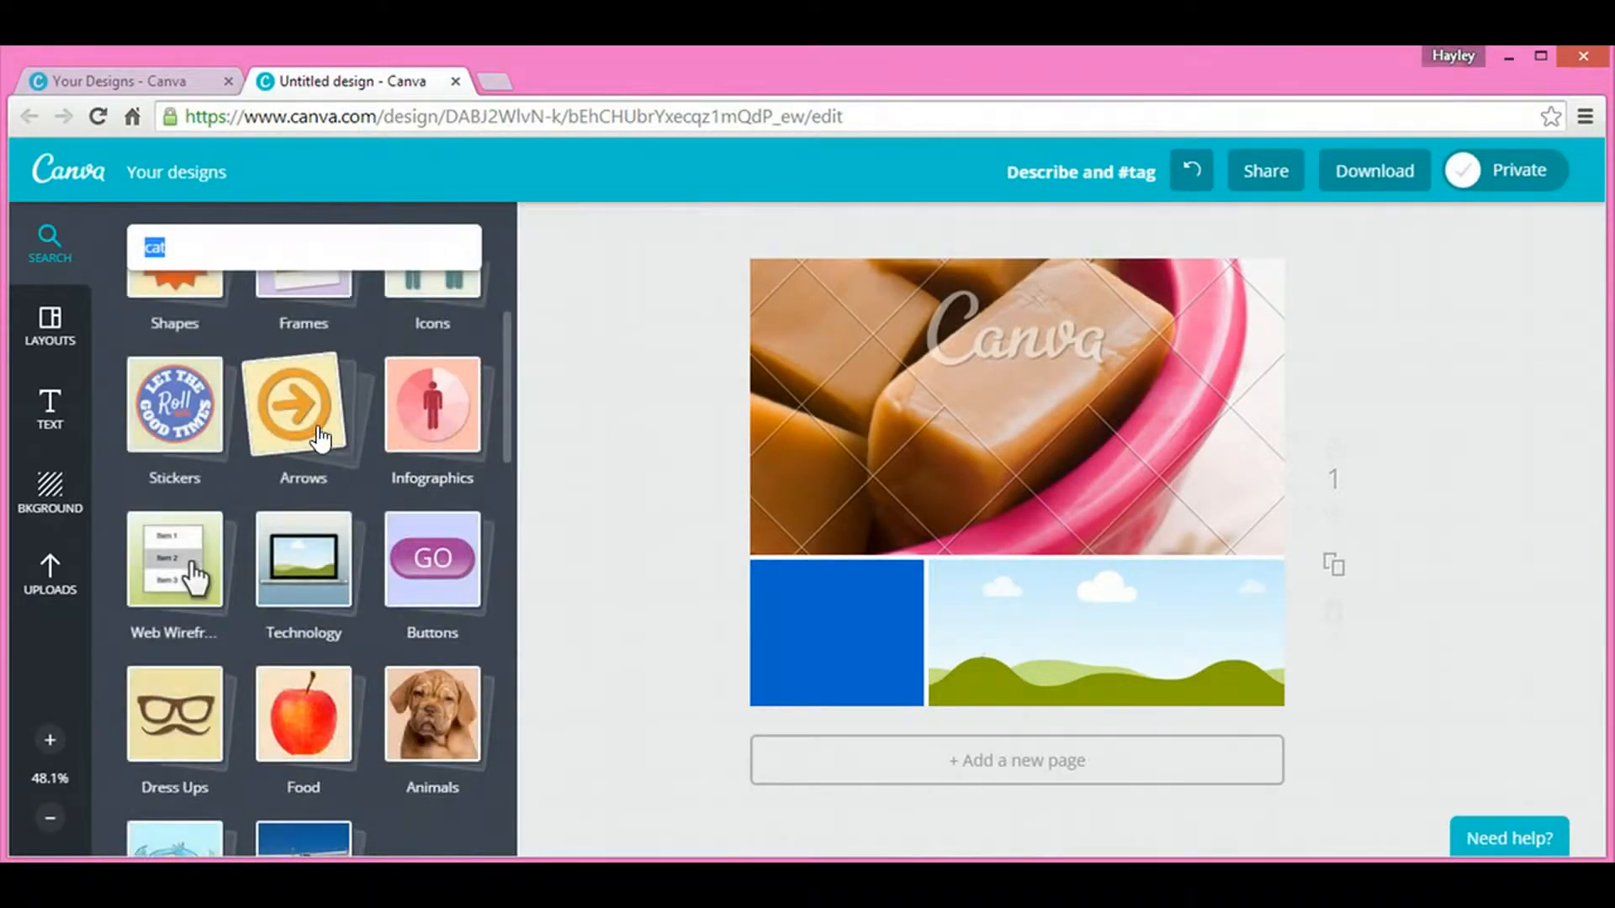
# Step: Look through the Arrows and Shapes element categories, leaving Shapes expanded
pyautogui.click(320, 437)
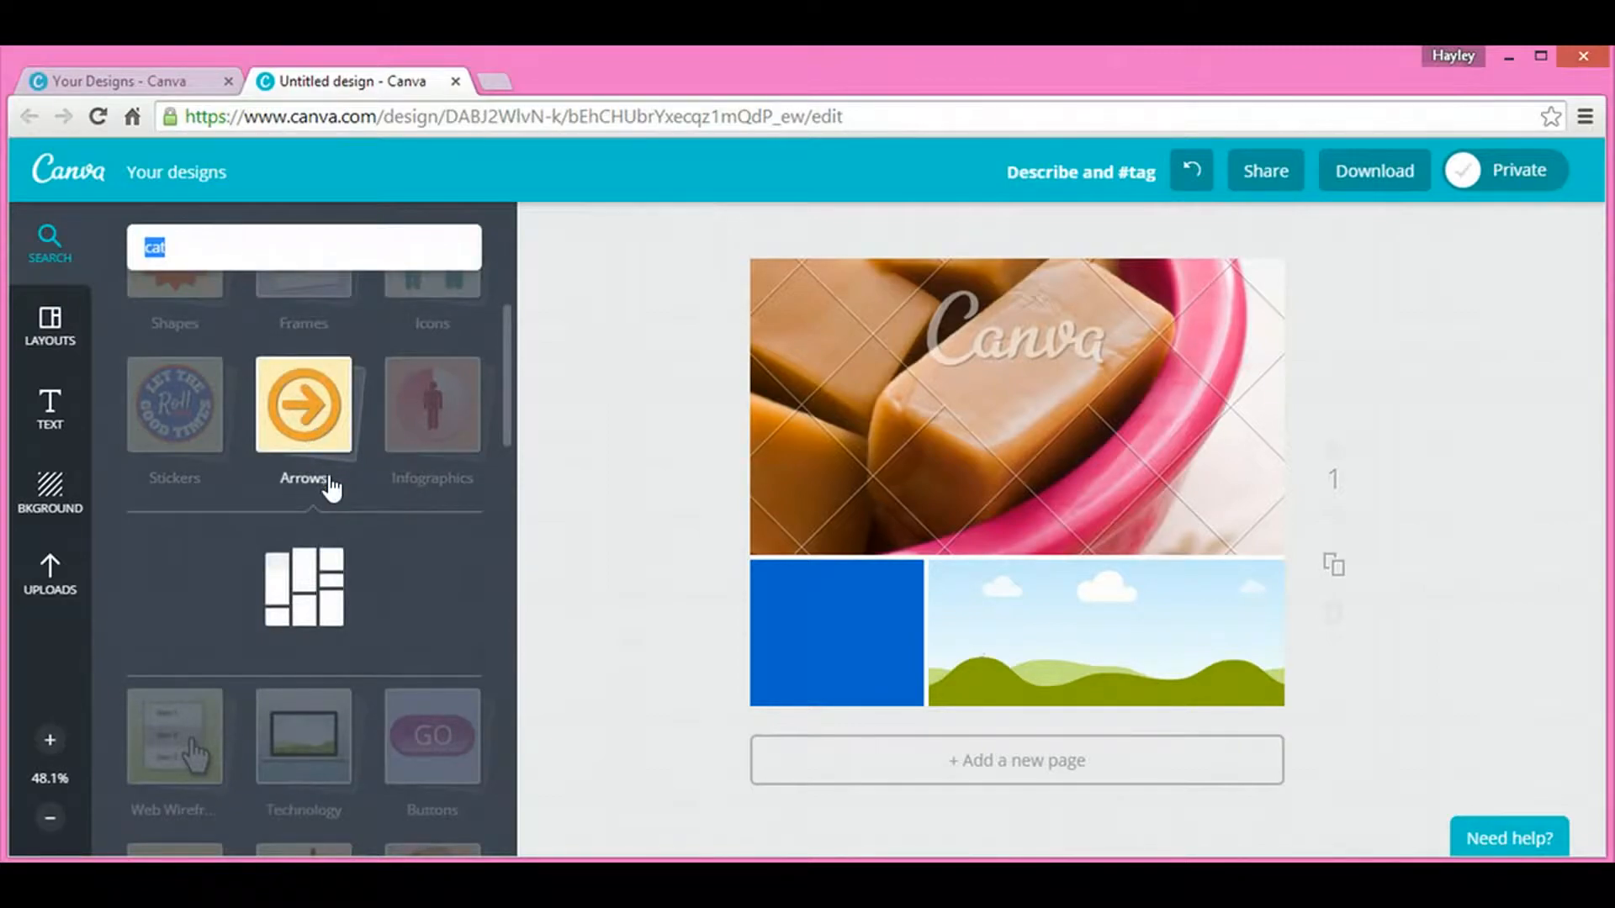
pyautogui.scroll(2, 332, 488)
pyautogui.click(181, 387)
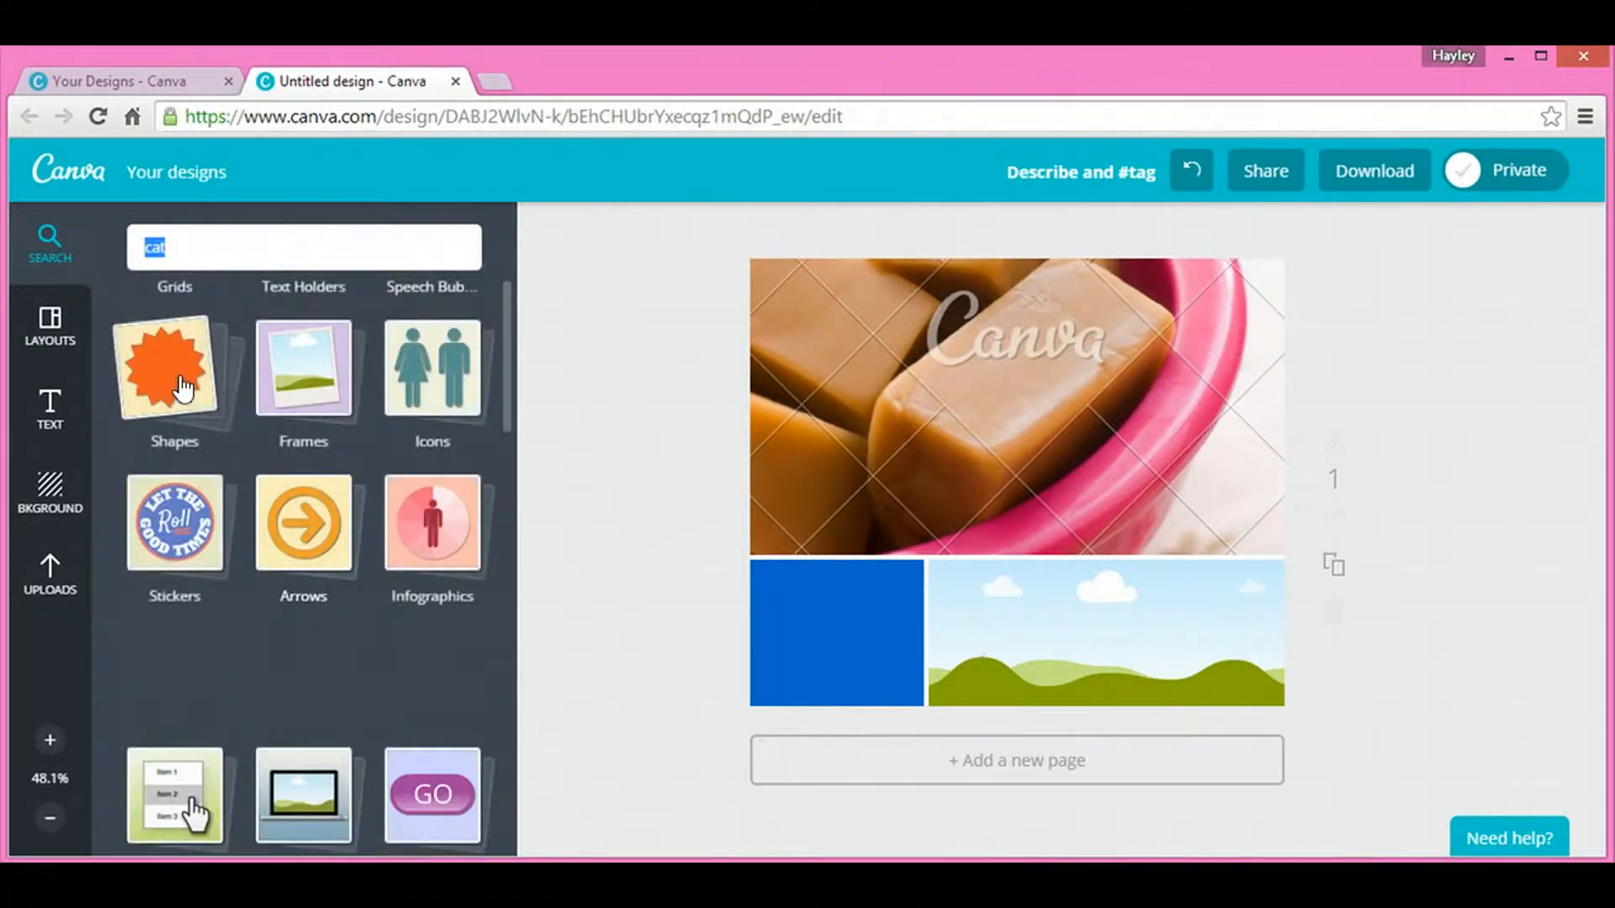
pyautogui.click(185, 400)
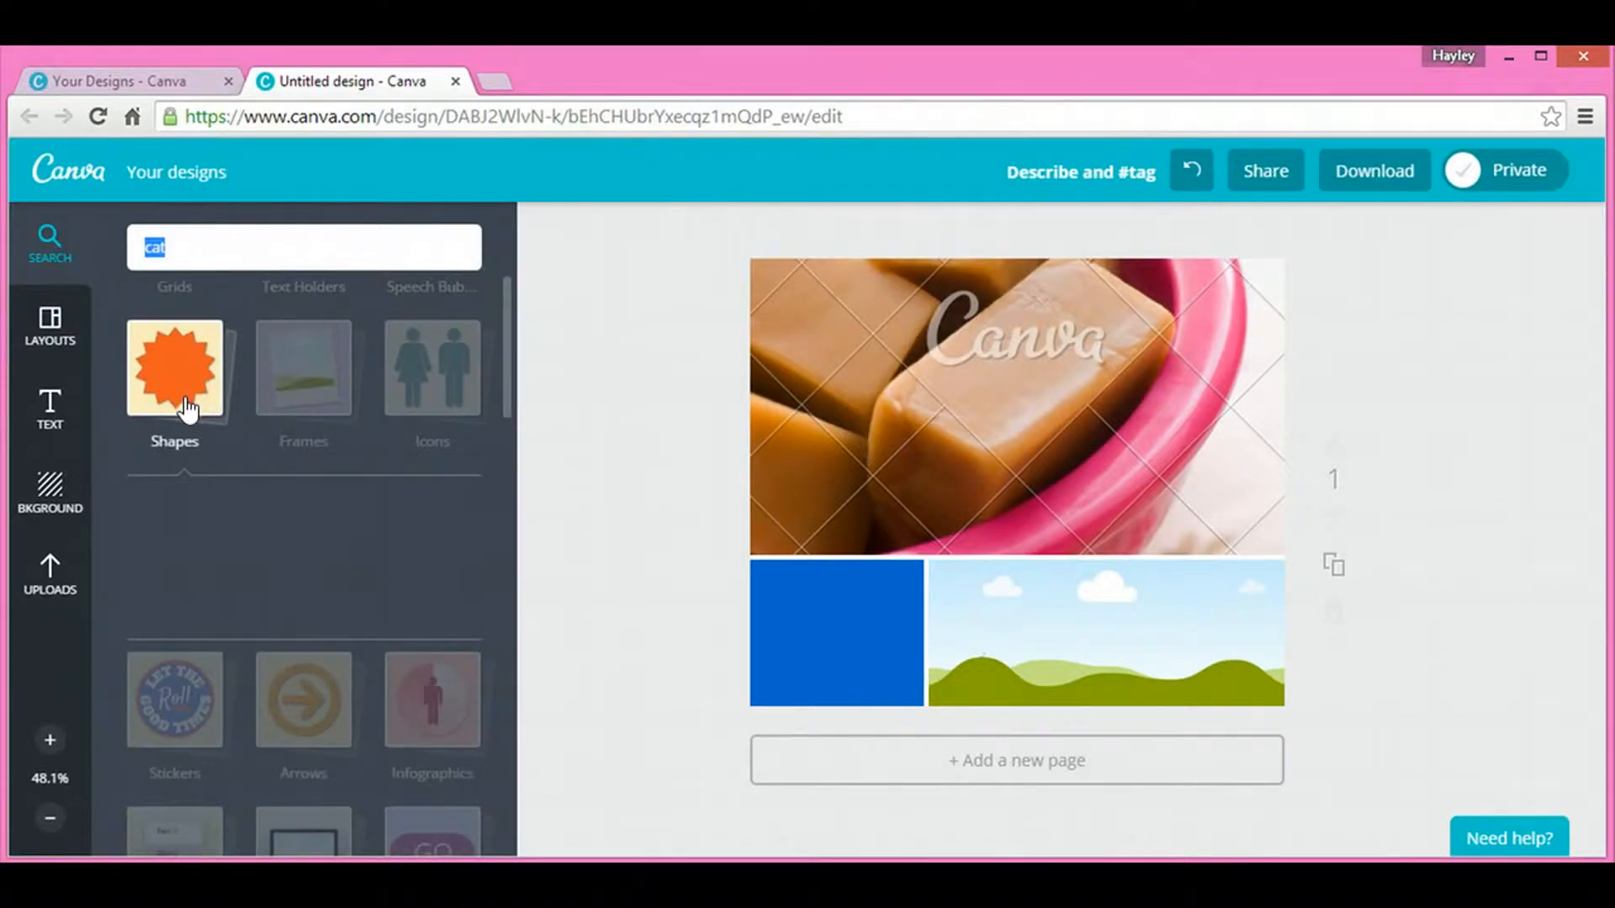
pyautogui.click(186, 407)
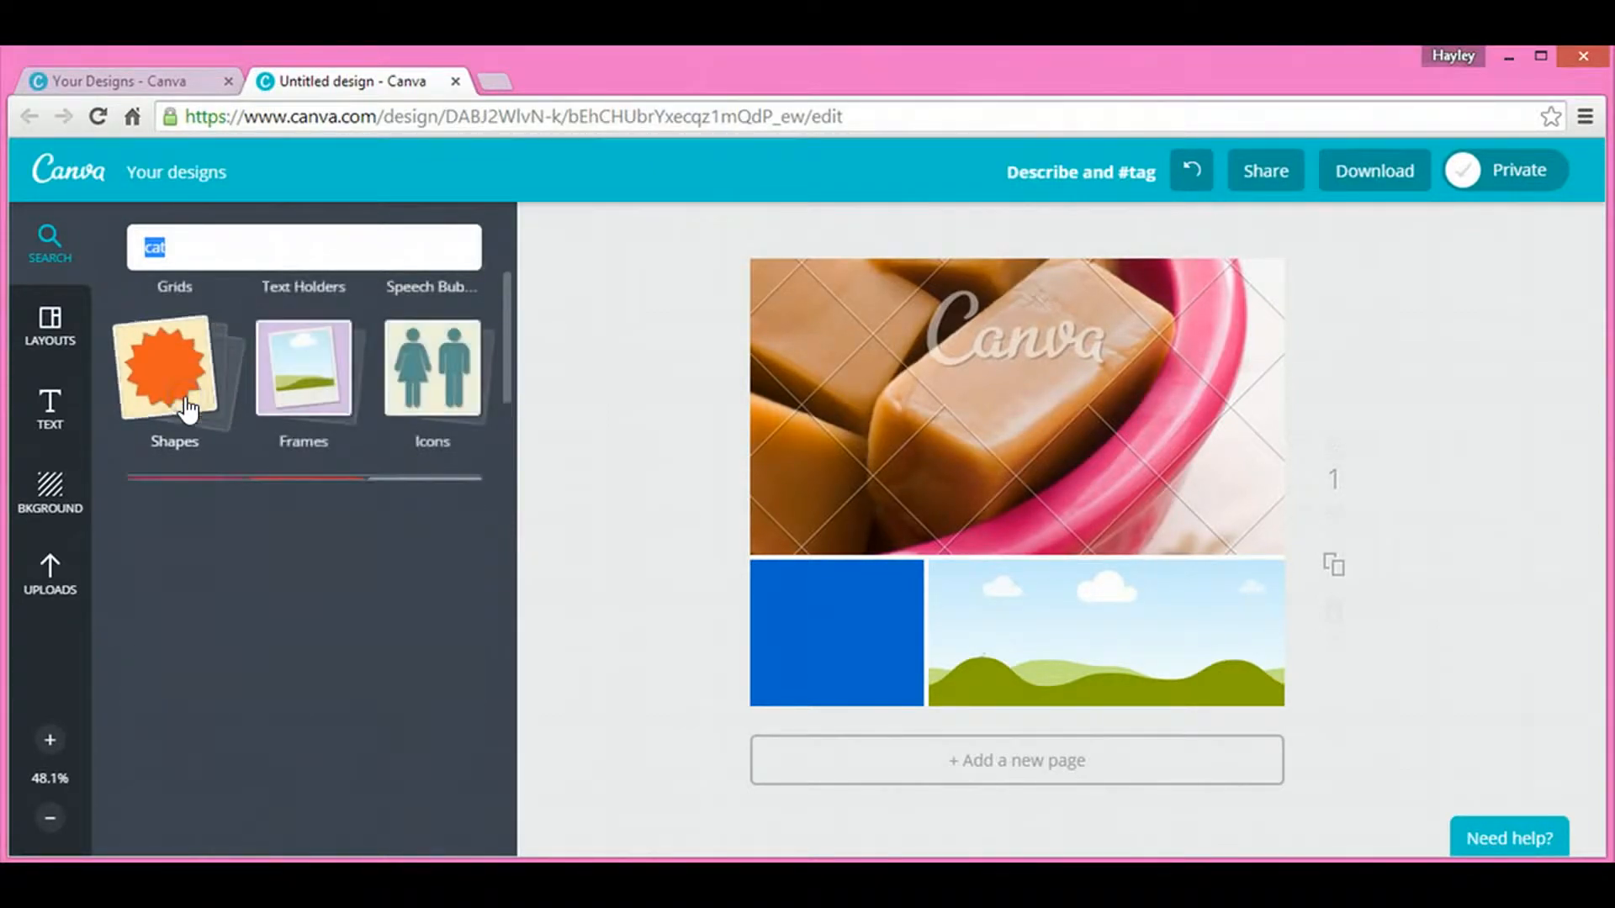
pyautogui.scroll(-2, 187, 421)
pyautogui.scroll(-1, 187, 418)
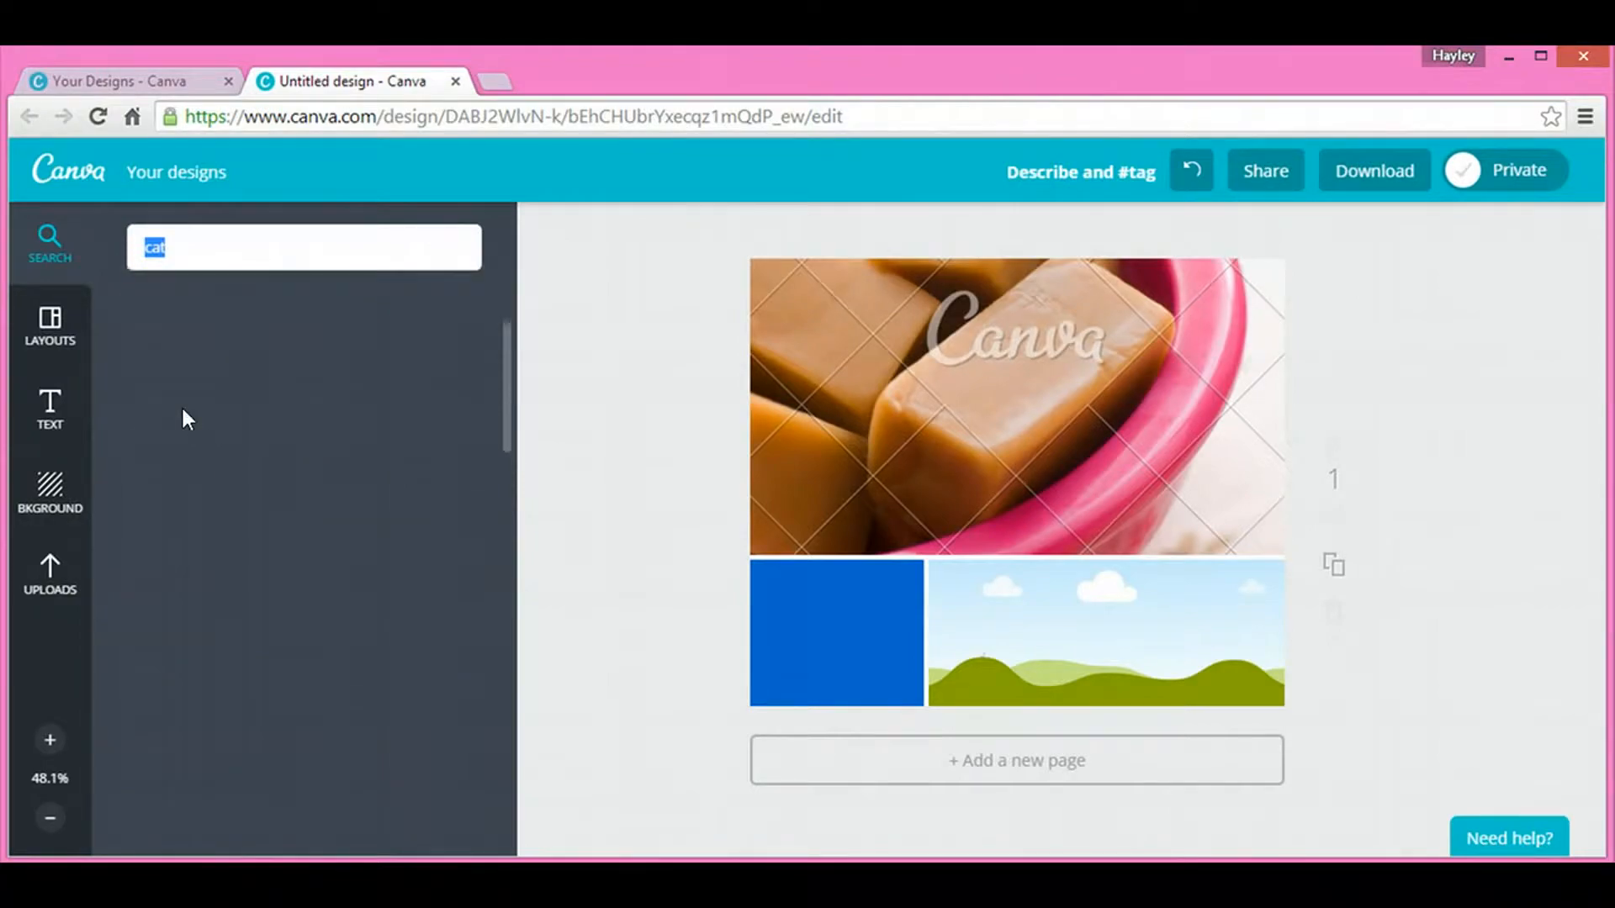
pyautogui.scroll(4, 180, 408)
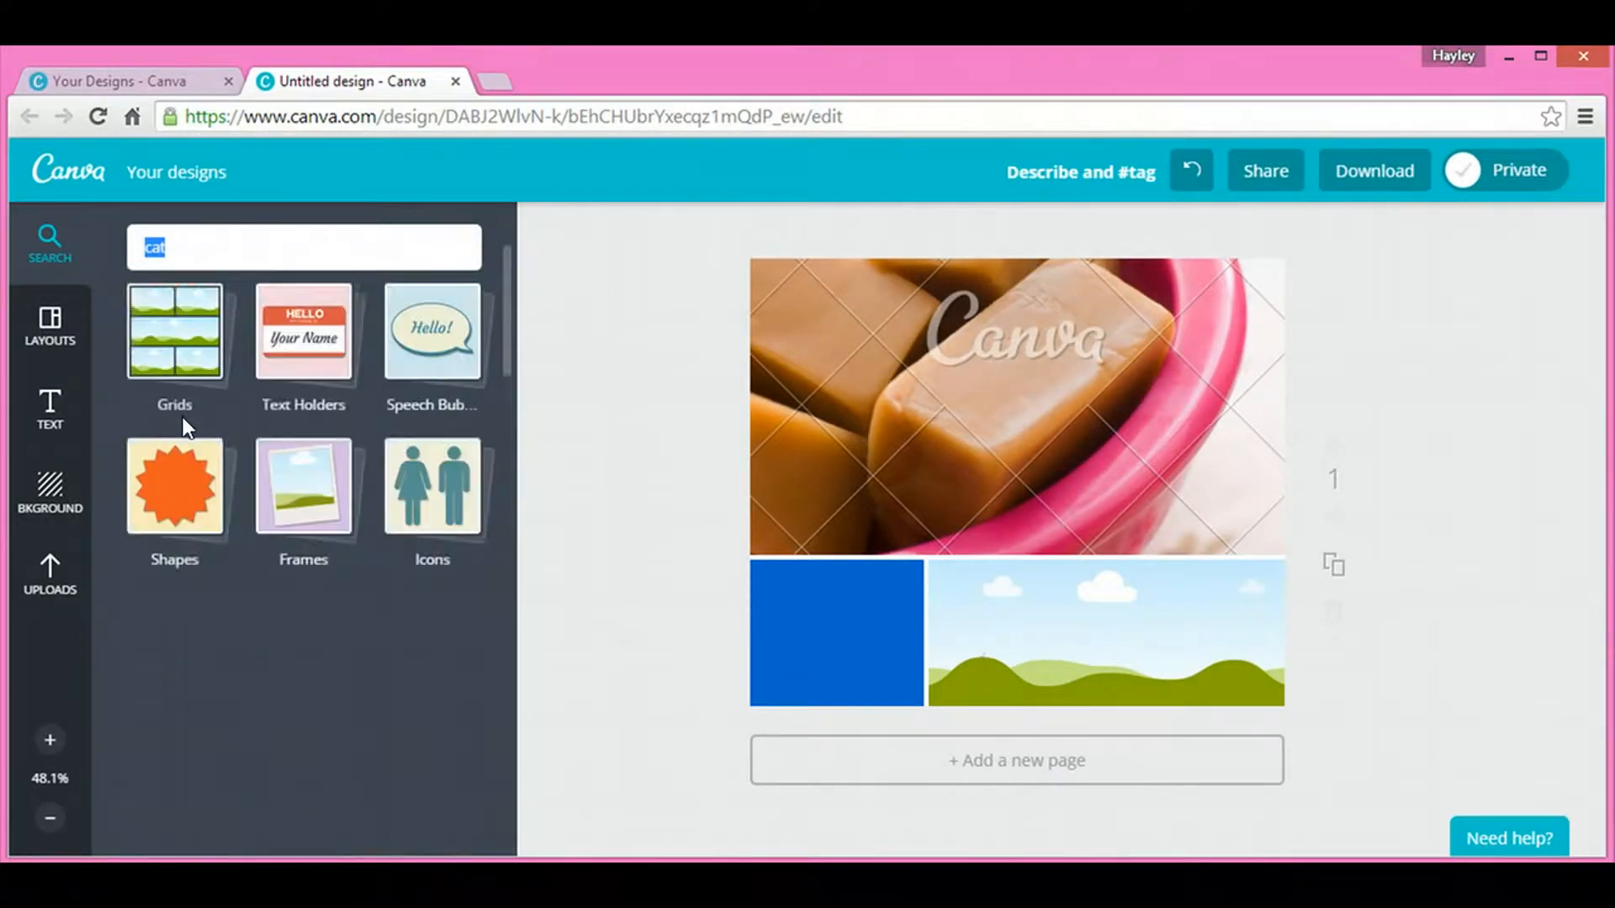
pyautogui.click(186, 496)
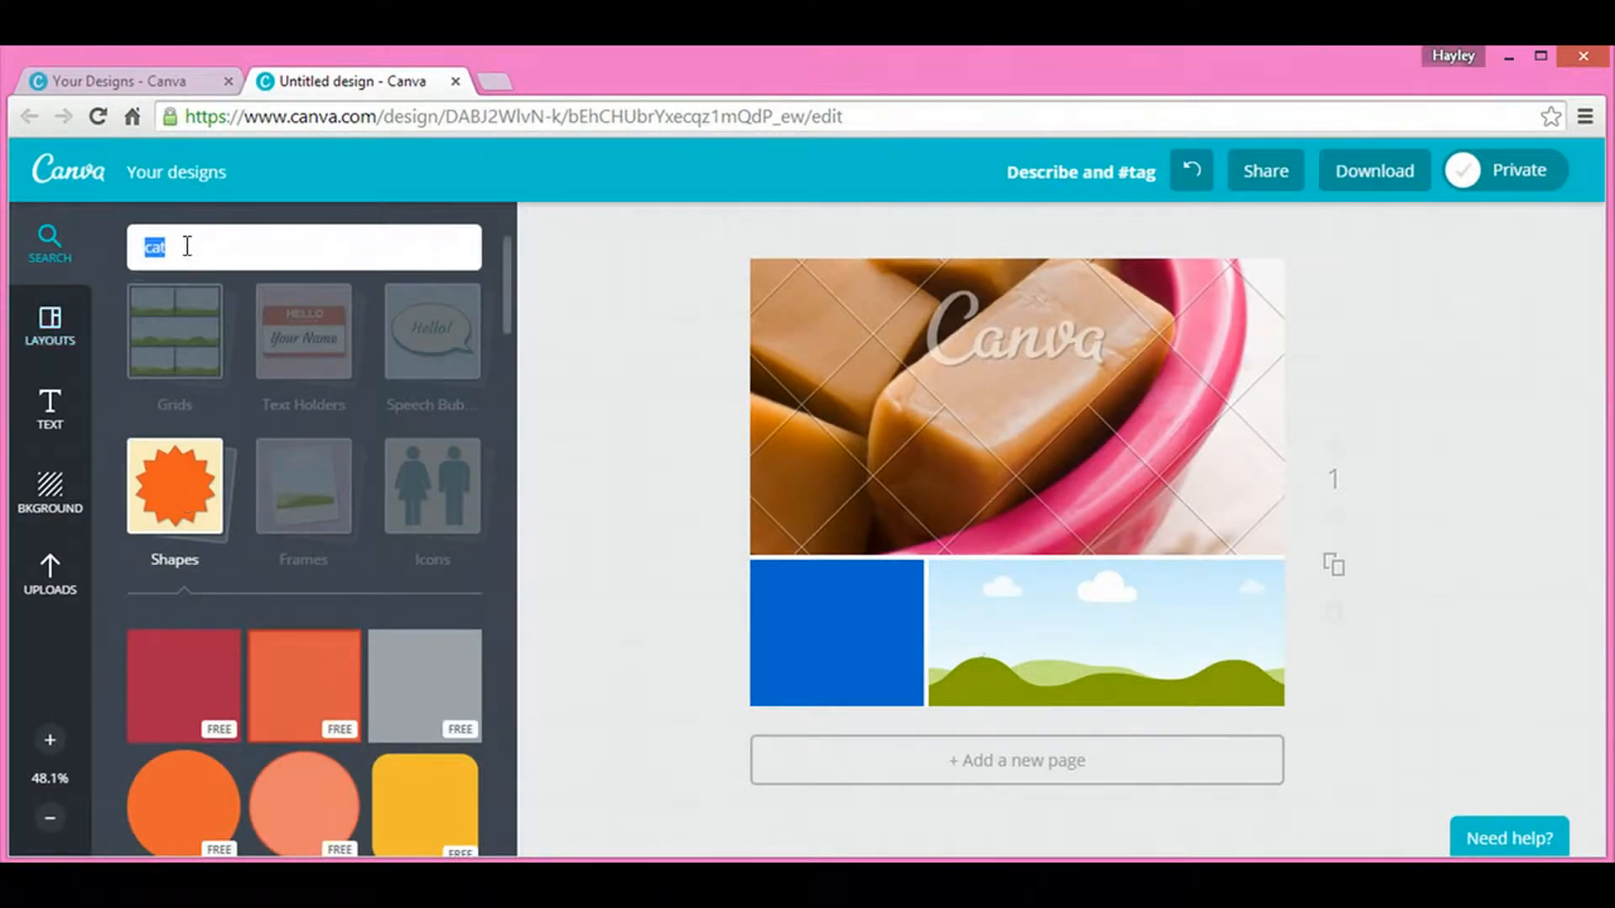
# Step: Replace the image search term with "pet" and run the search
pyautogui.moveTo(107, 247); pyautogui.dragTo(165, 244)
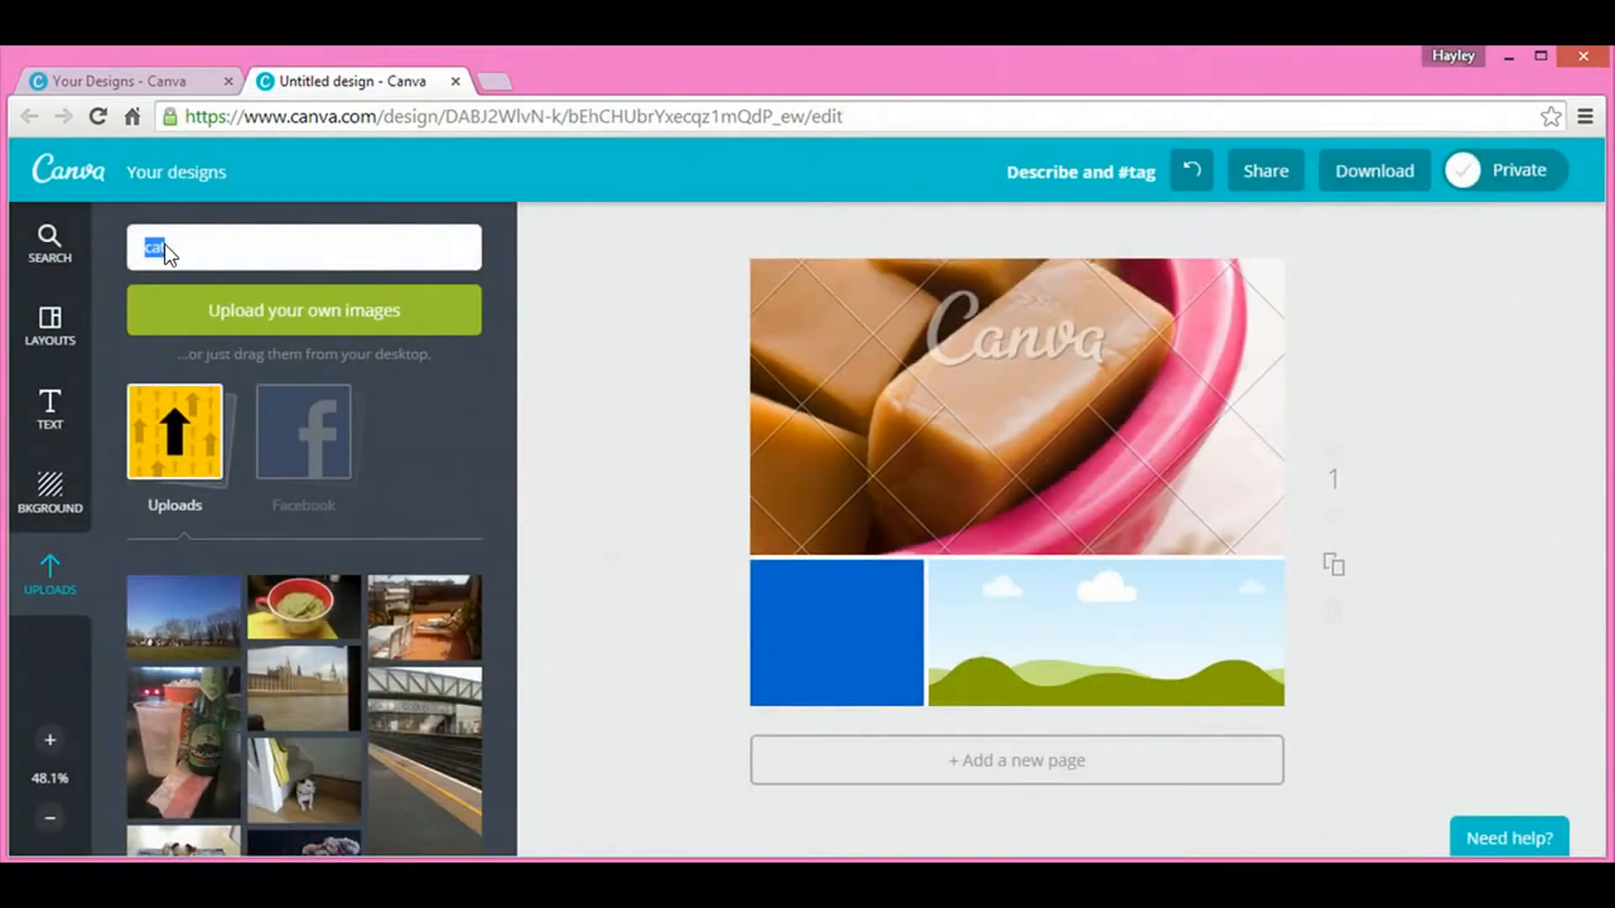
pyautogui.write('pet')
pyautogui.press('Return')
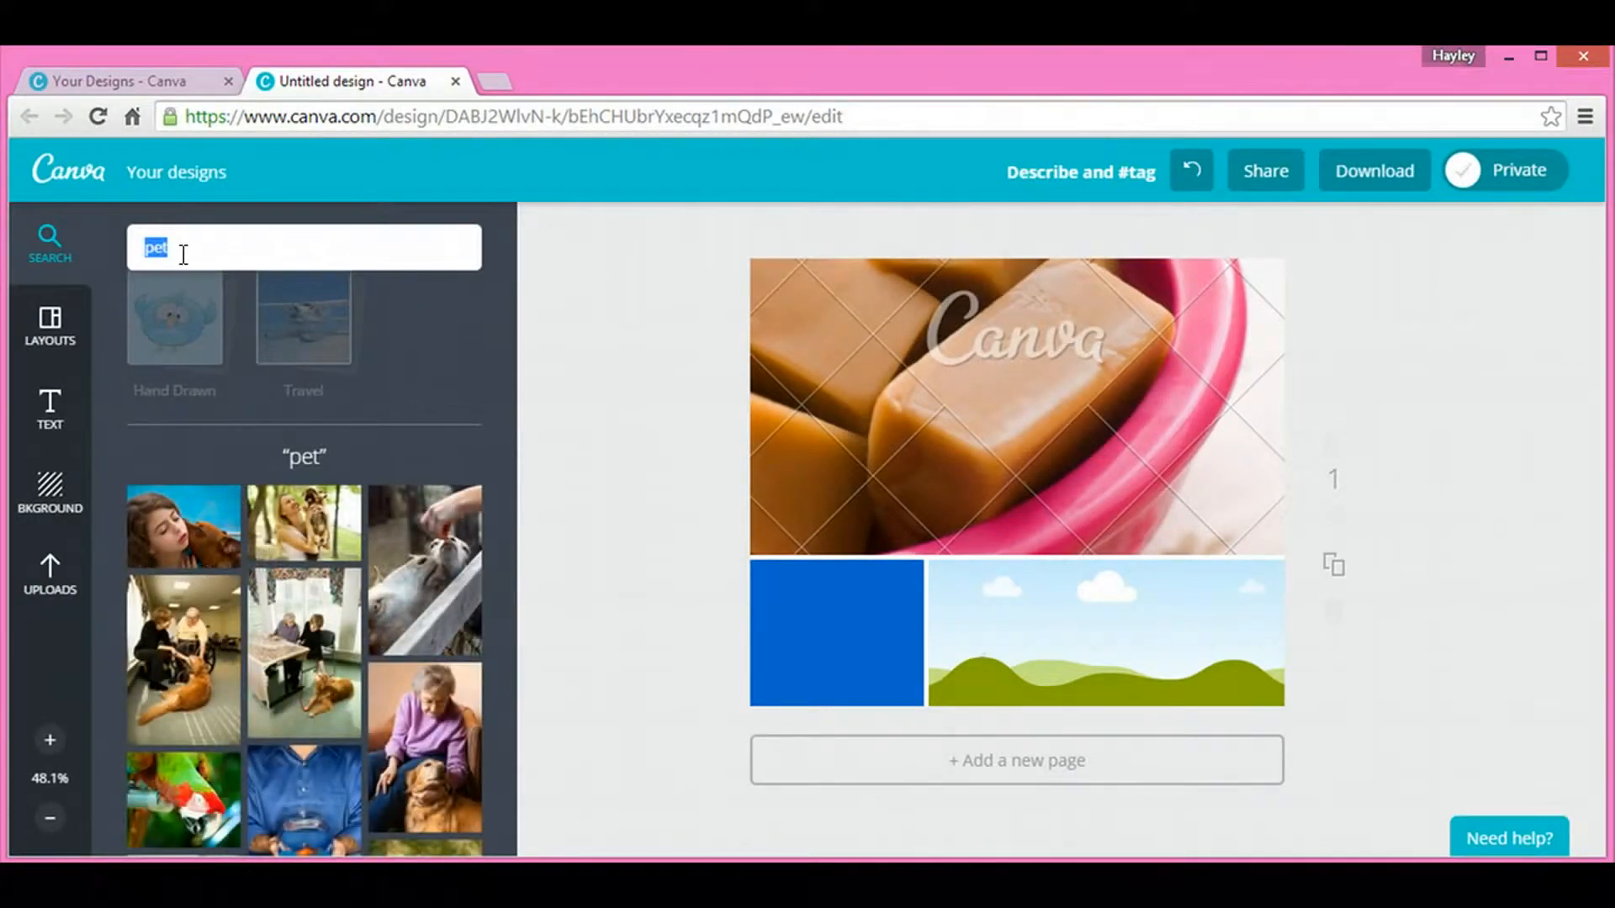
# Step: Search the image library for "mountain"
pyautogui.write('muntai')
pyautogui.press('BackSpace')
pyautogui.press('BackSpace')
pyautogui.press('BackSpace')
pyautogui.press('BackSpace')
pyautogui.press('BackSpace')
pyautogui.write('on')
pyautogui.press('BackSpace')
pyautogui.write('untain')
pyautogui.press('Return')
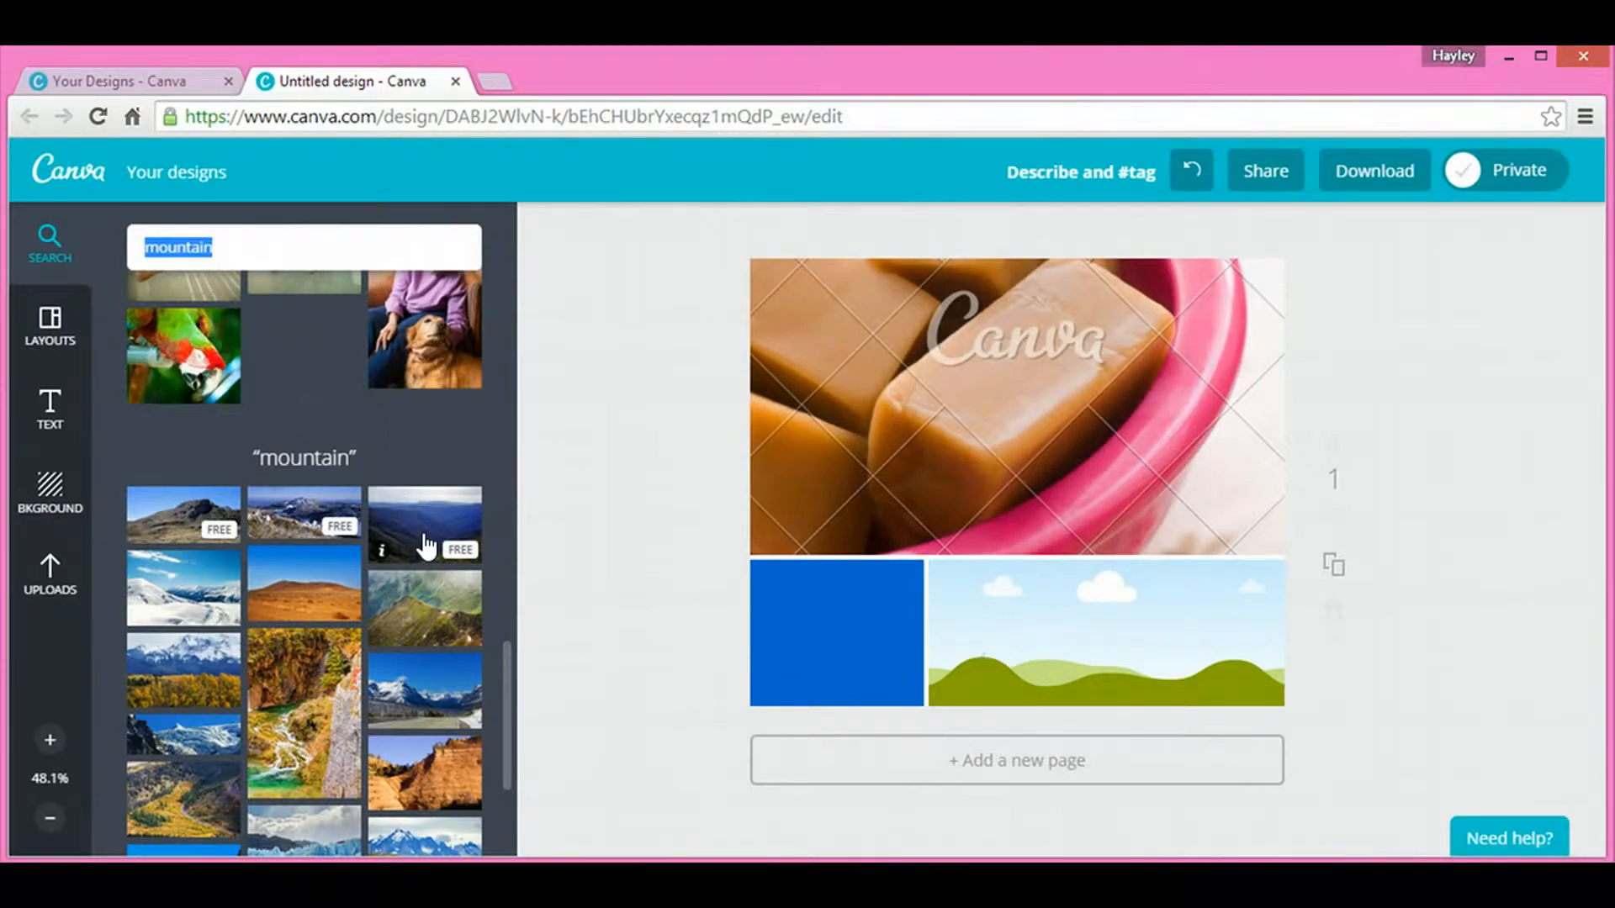
# Step: Look through the connected Facebook photos in the uploads area and return to the uploaded images
pyautogui.click(60, 588)
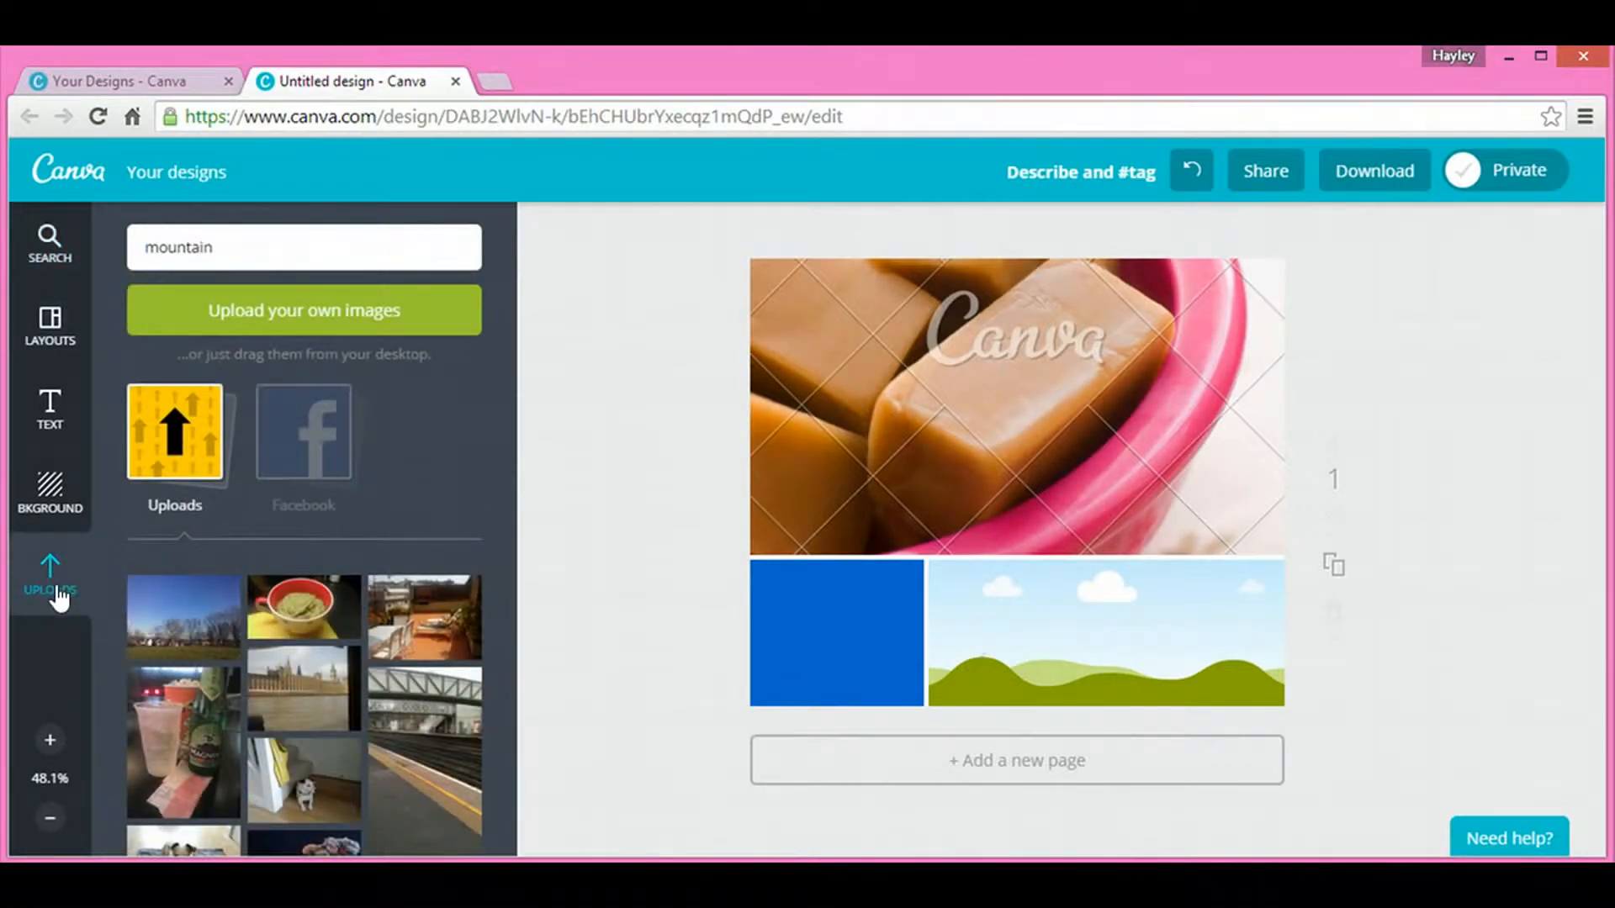
pyautogui.click(301, 455)
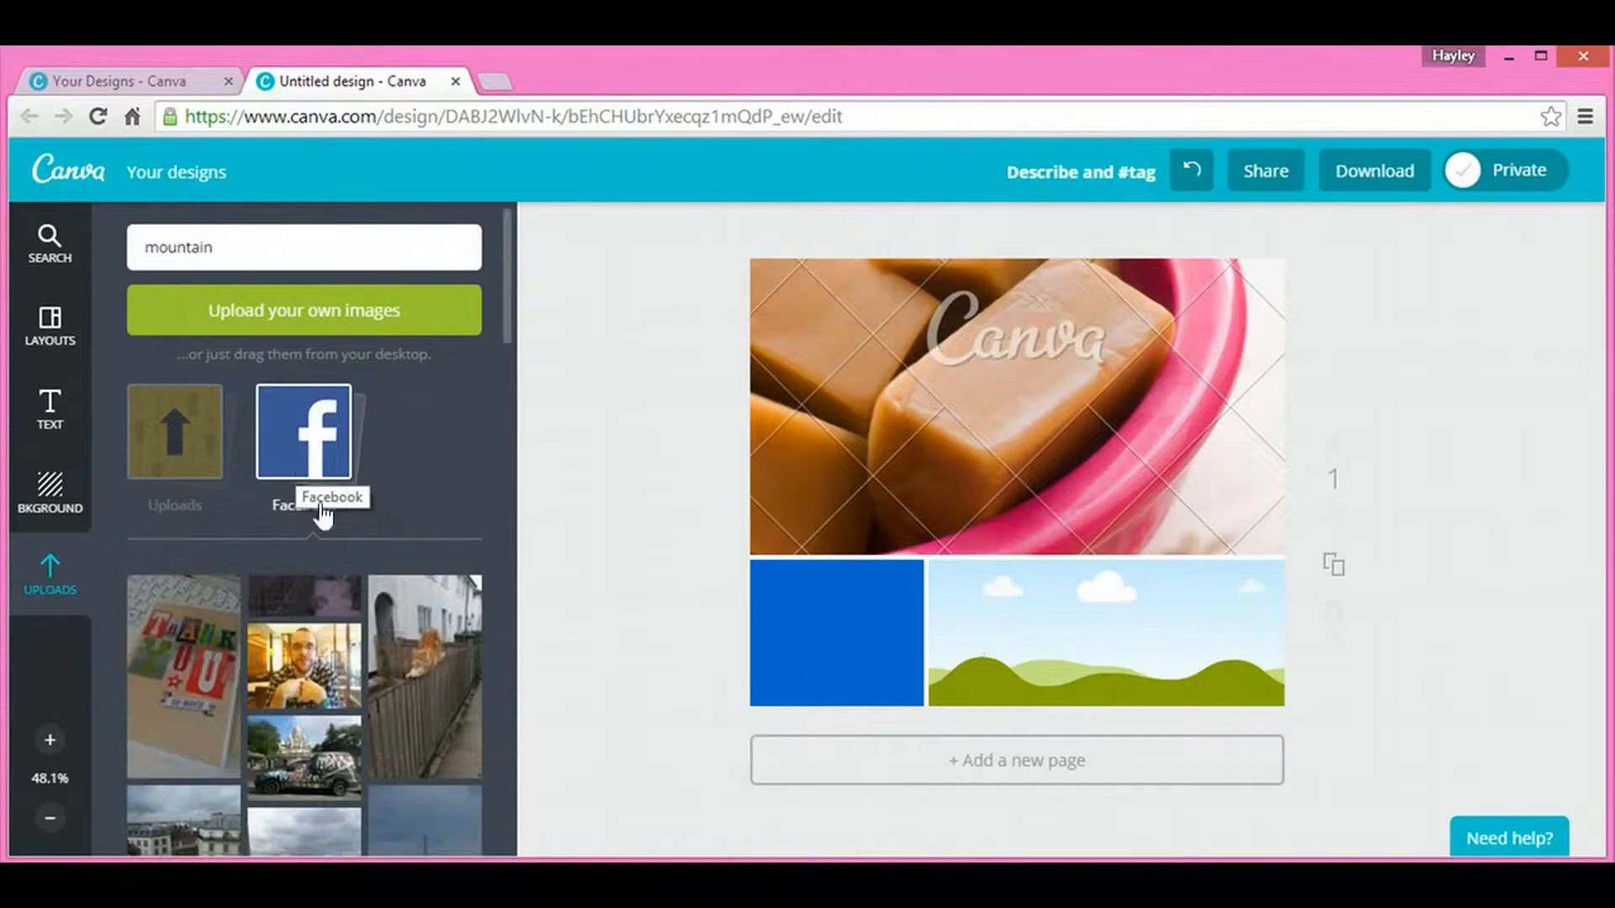
pyautogui.scroll(-2, 399, 614)
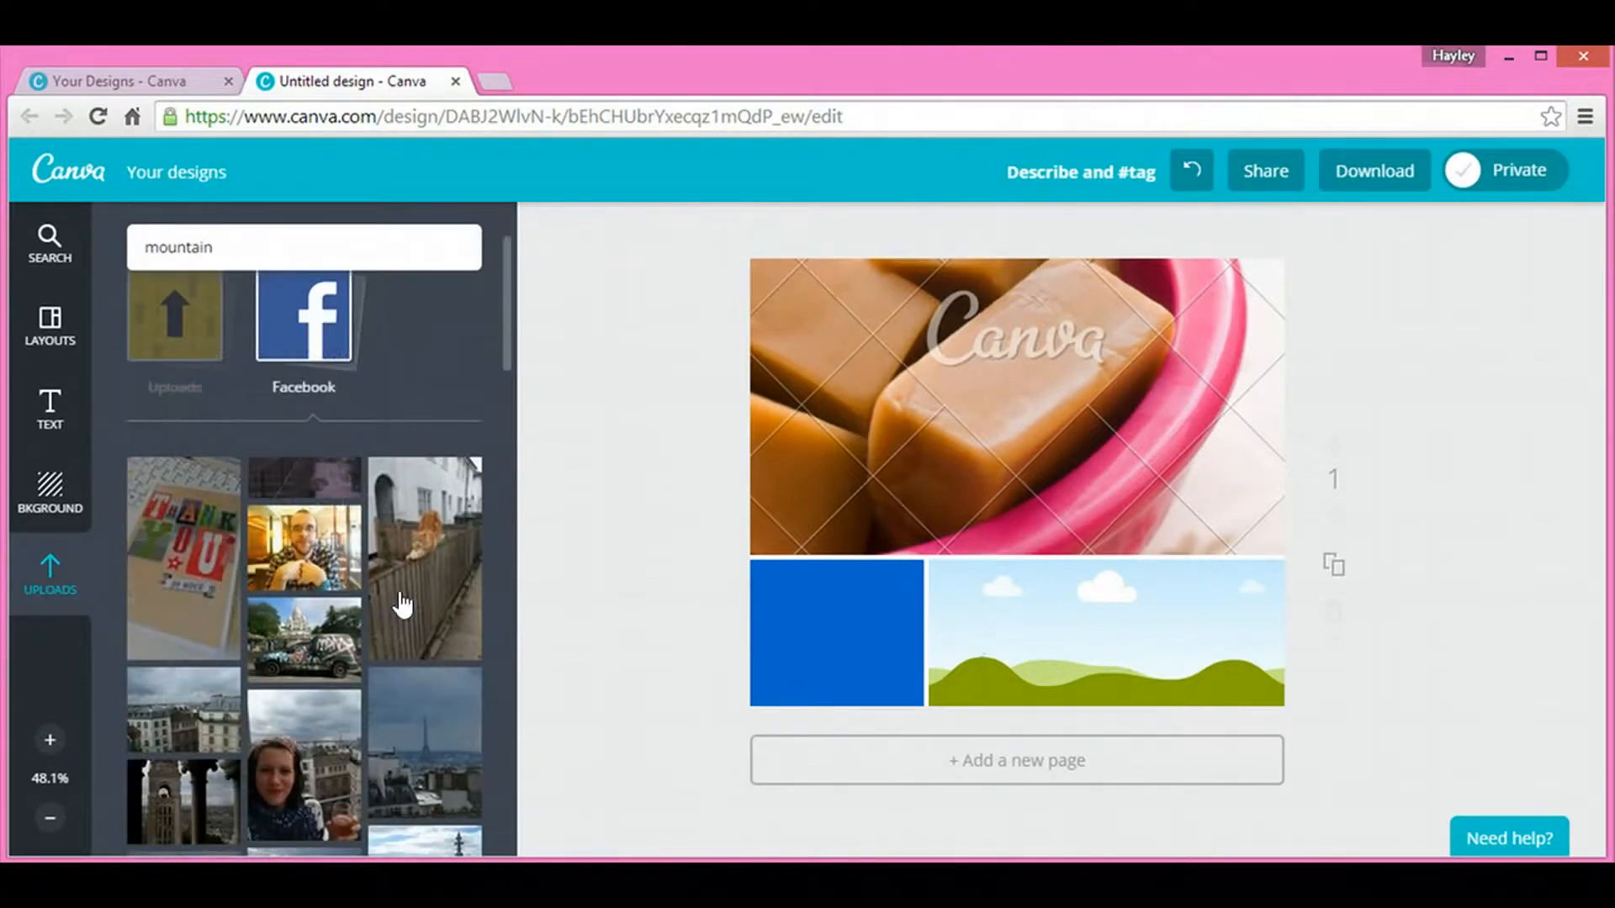
pyautogui.scroll(-2, 246, 715)
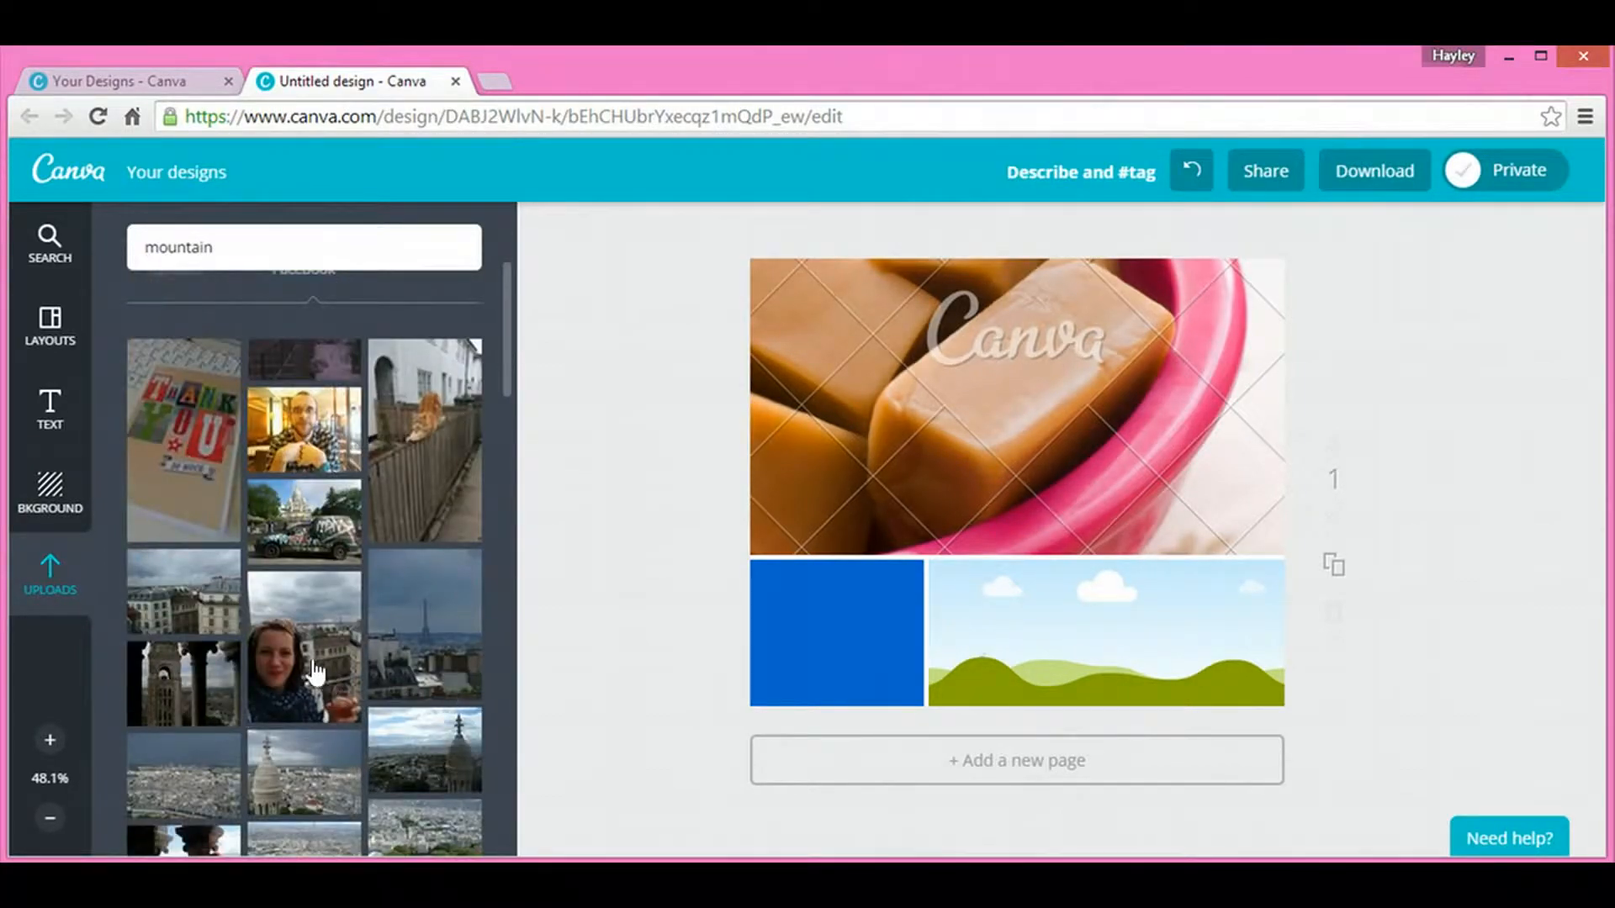
pyautogui.scroll(-2, 311, 660)
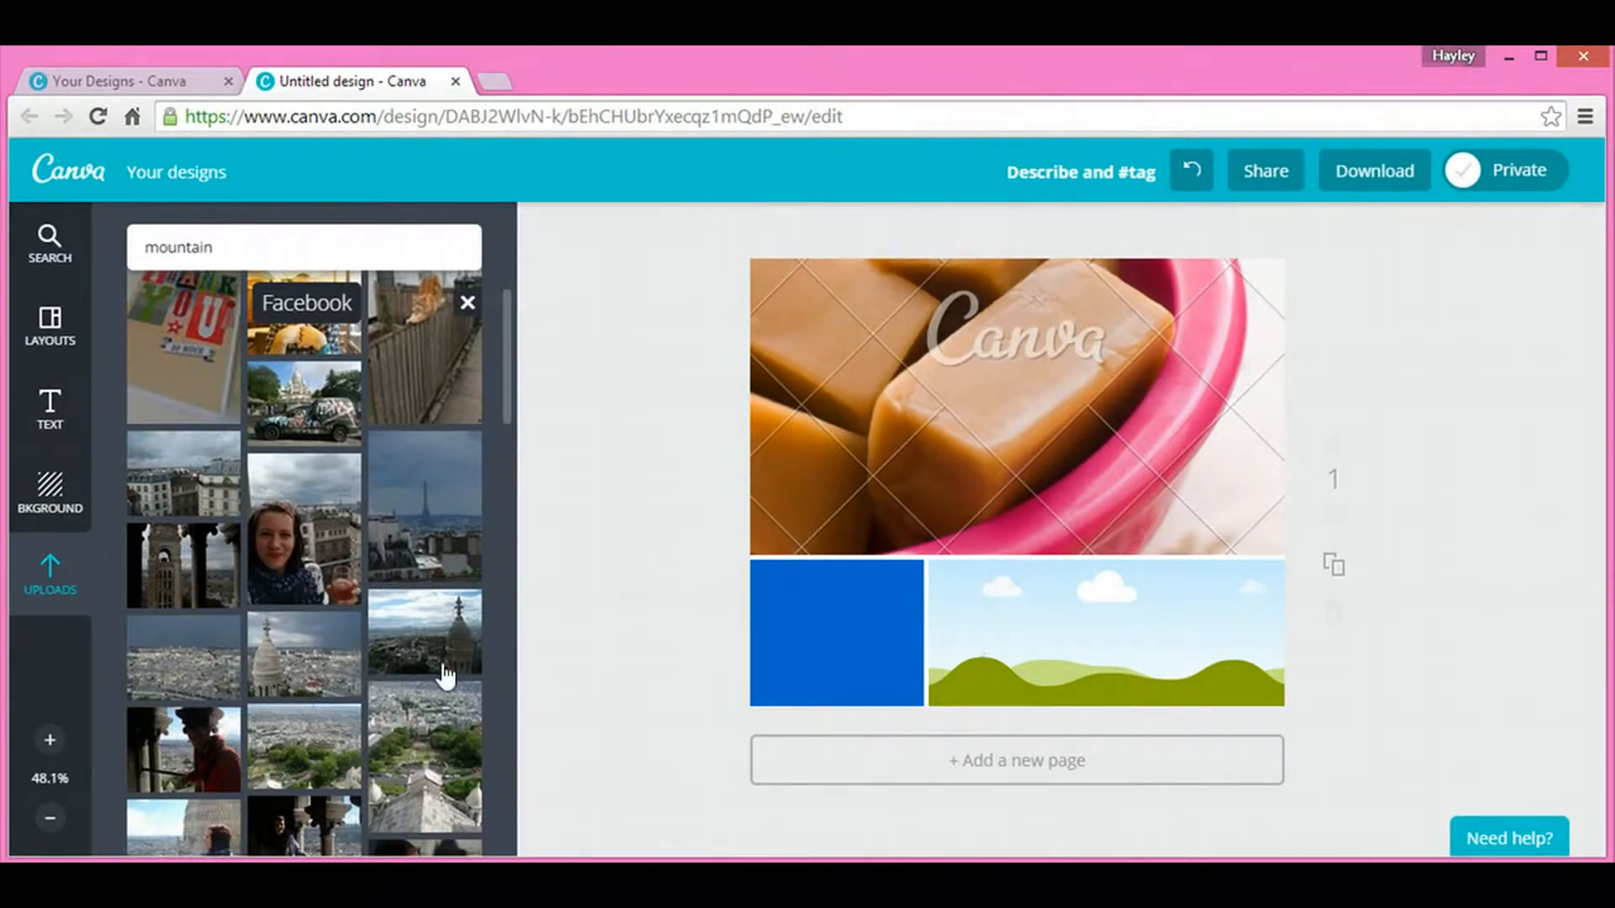
pyautogui.scroll(-2, 454, 671)
pyautogui.scroll(8, 458, 671)
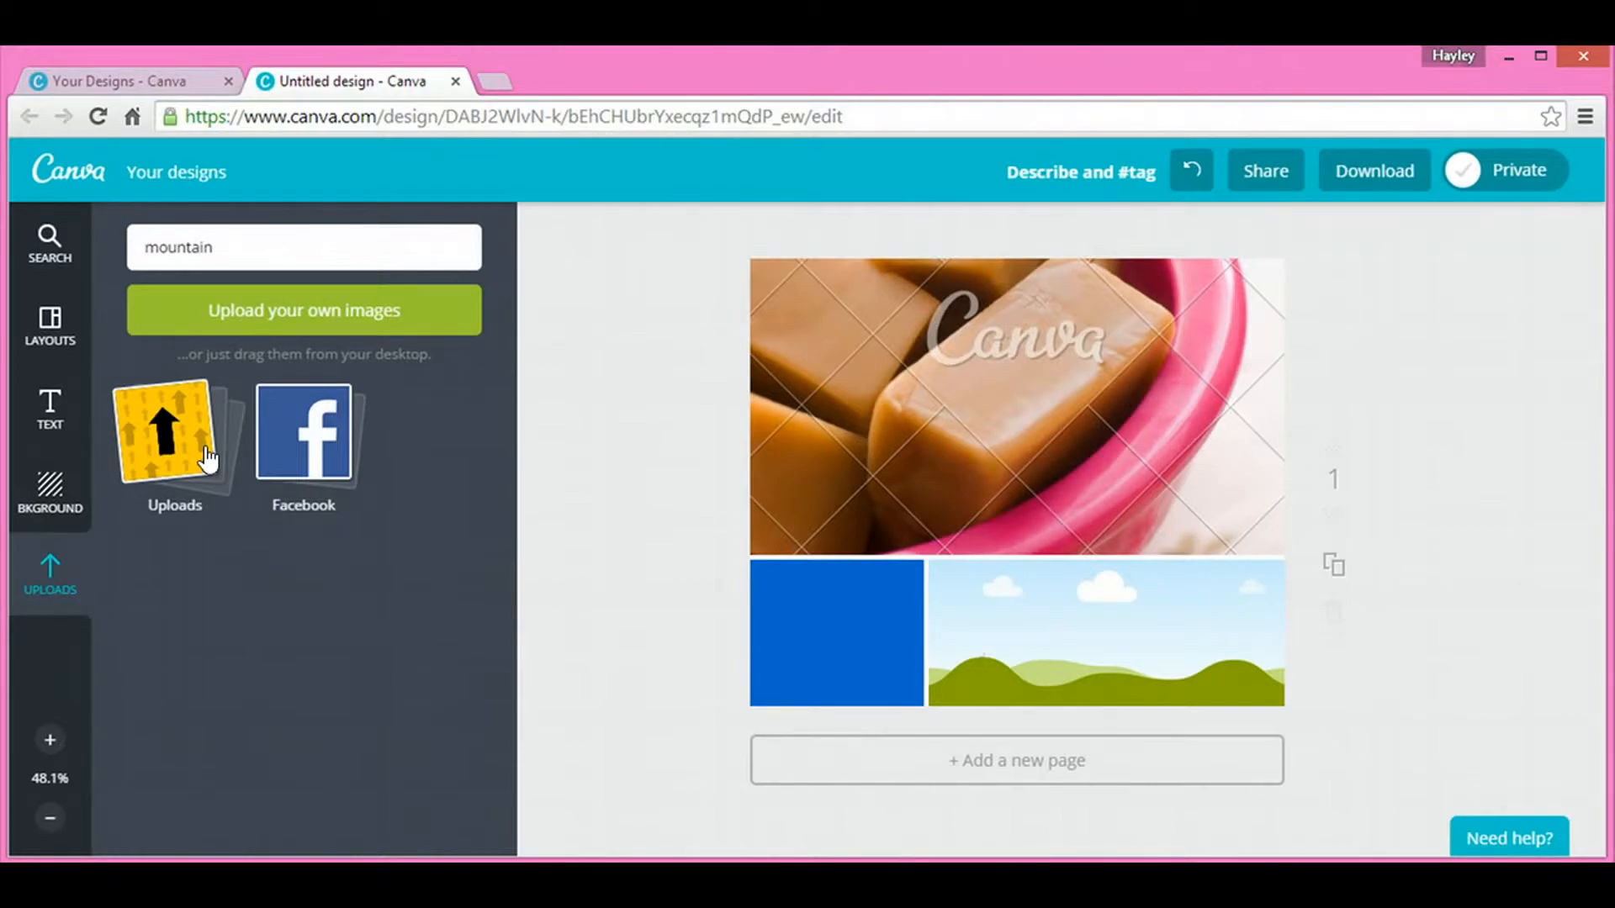
pyautogui.click(208, 459)
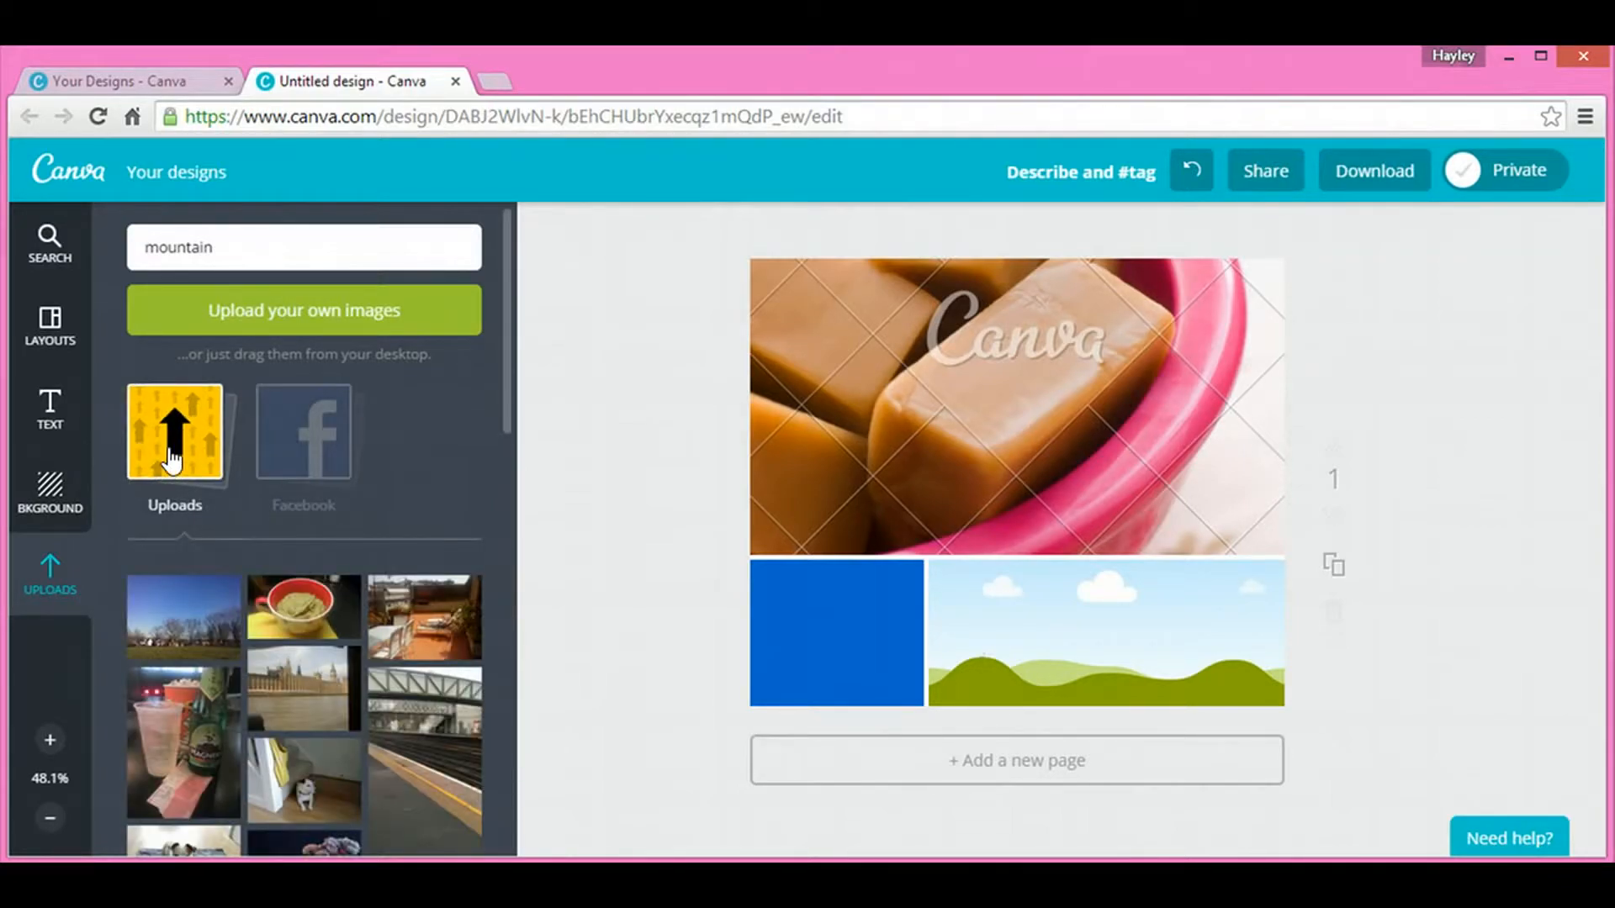